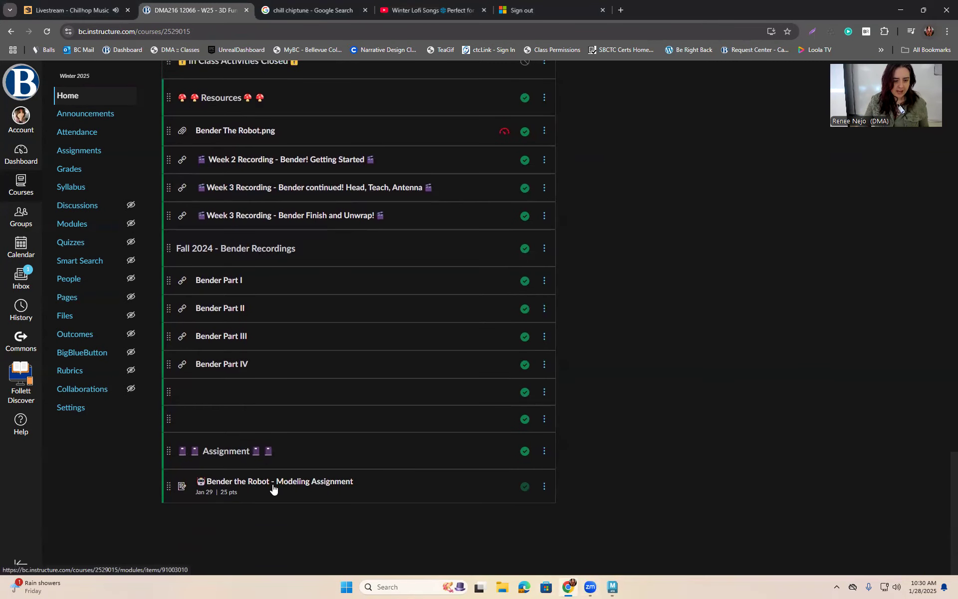
pyautogui.click(917, 588)
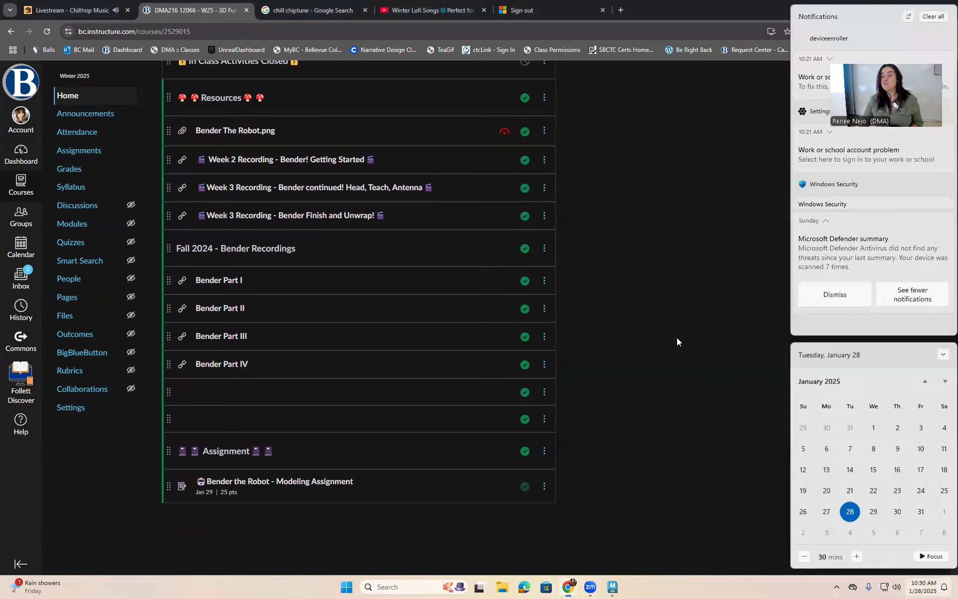
pyautogui.click(677, 337)
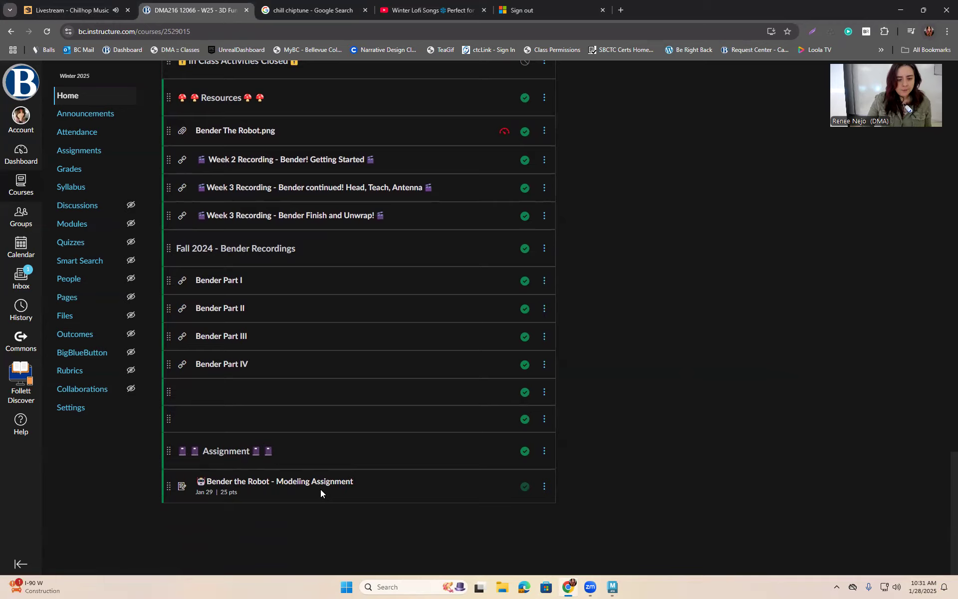
# Switch to Maya and examine the Bender robot model from the underside, back and front
pyautogui.click(614, 587)
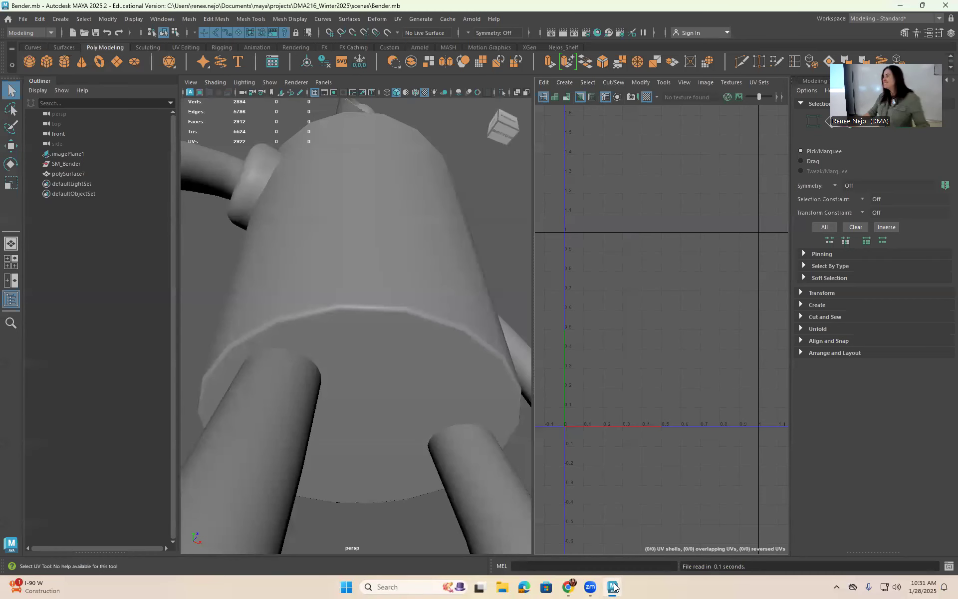
pyautogui.click(442, 288)
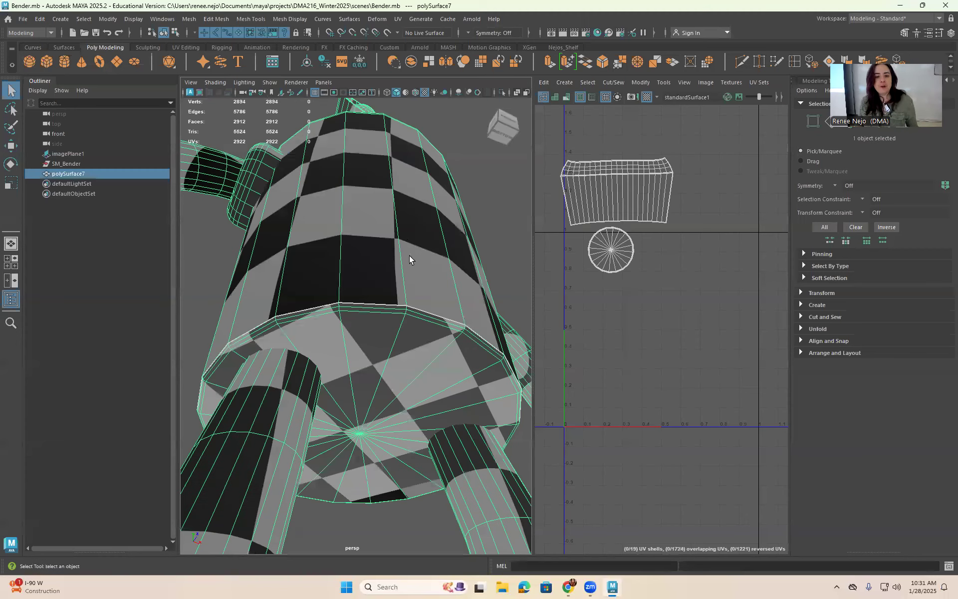
pyautogui.keyDown('alt'); pyautogui.moveTo(410, 256); pyautogui.dragTo(425, 301); pyautogui.keyUp('alt')
pyautogui.keyDown('alt'); pyautogui.moveTo(391, 297); pyautogui.dragTo(316, 318, button='right'); pyautogui.keyUp('alt')
pyautogui.keyDown('alt'); pyautogui.moveTo(411, 318); pyautogui.dragTo(513, 318); pyautogui.keyUp('alt')
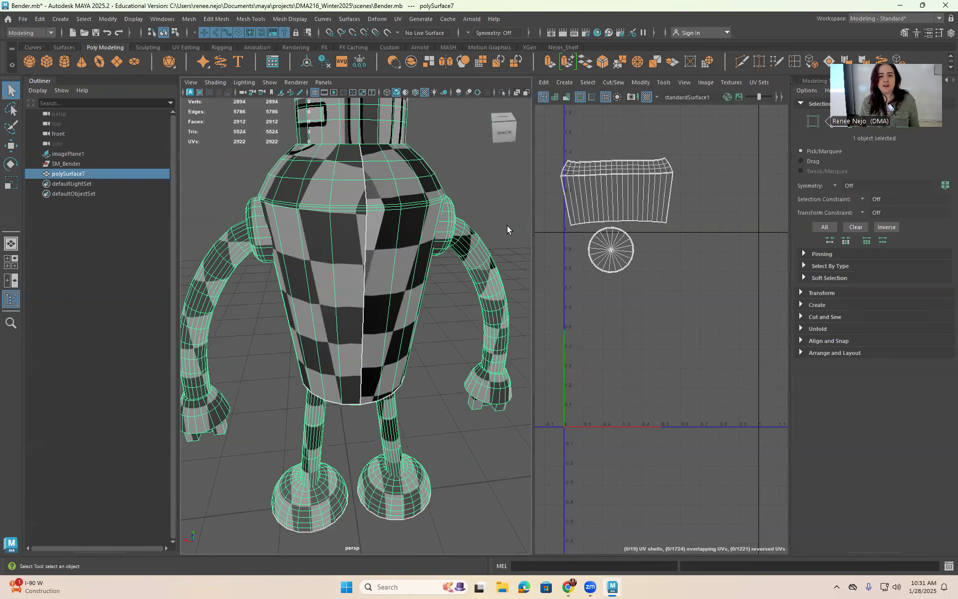
pyautogui.click(504, 205)
pyautogui.keyDown('alt'); pyautogui.moveTo(504, 205); pyautogui.dragTo(451, 311, button='right'); pyautogui.keyUp('alt')
pyautogui.keyDown('alt'); pyautogui.moveTo(451, 310); pyautogui.dragTo(356, 369); pyautogui.keyUp('alt')
pyautogui.keyDown('alt'); pyautogui.moveTo(357, 370); pyautogui.dragTo(421, 385, button='right'); pyautogui.keyUp('alt')
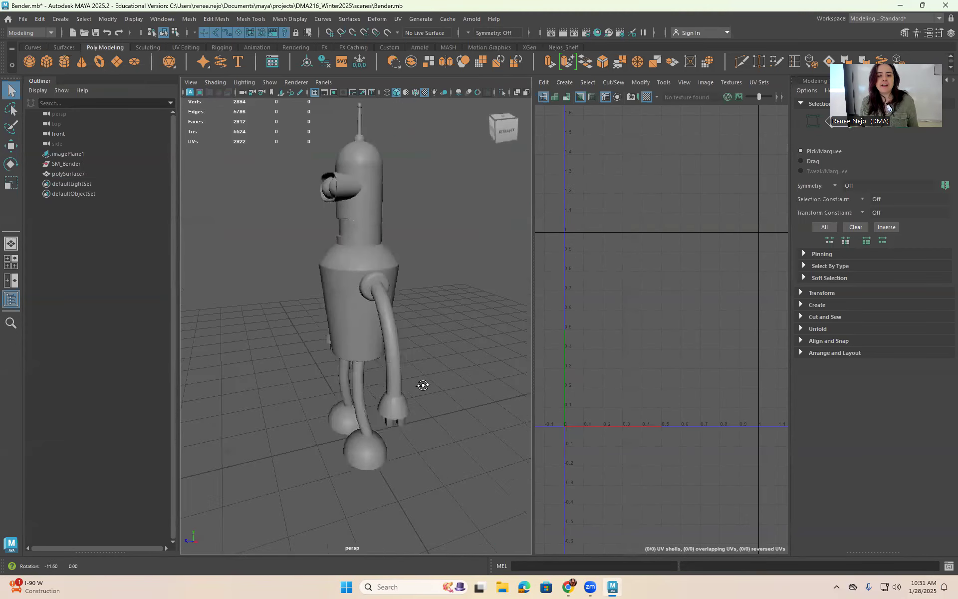
pyautogui.keyDown('alt'); pyautogui.moveTo(421, 385); pyautogui.dragTo(499, 387); pyautogui.keyUp('alt')
pyautogui.keyDown('alt'); pyautogui.moveTo(468, 380); pyautogui.dragTo(467, 390, button='middle'); pyautogui.keyUp('alt')
pyautogui.keyDown('alt'); pyautogui.moveTo(468, 390); pyautogui.dragTo(474, 397); pyautogui.keyUp('alt')
pyautogui.keyDown('alt'); pyautogui.moveTo(474, 397); pyautogui.dragTo(464, 388, button='middle'); pyautogui.keyUp('alt')
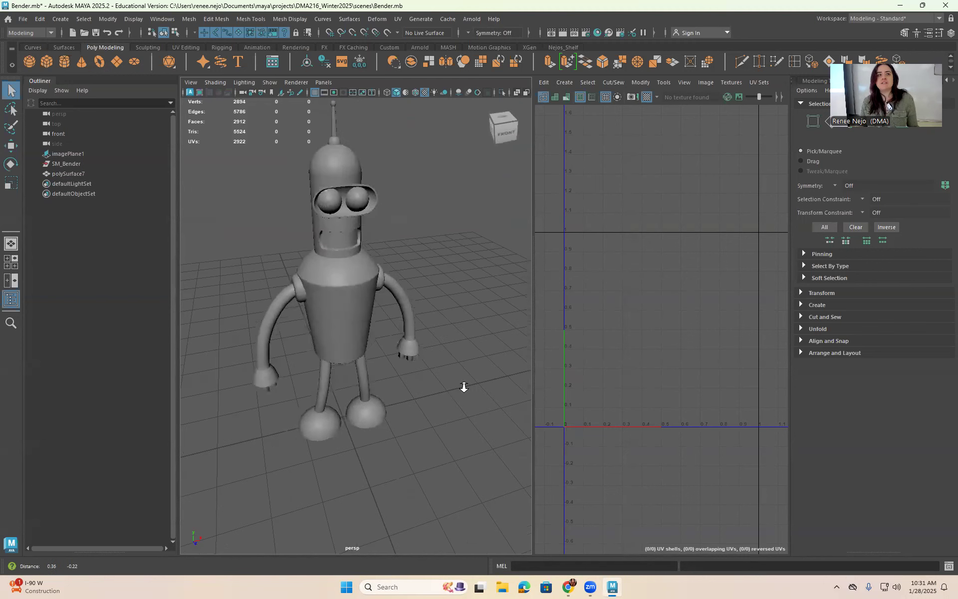
pyautogui.keyDown('alt'); pyautogui.moveTo(465, 387); pyautogui.dragTo(476, 385, button='right'); pyautogui.keyUp('alt')
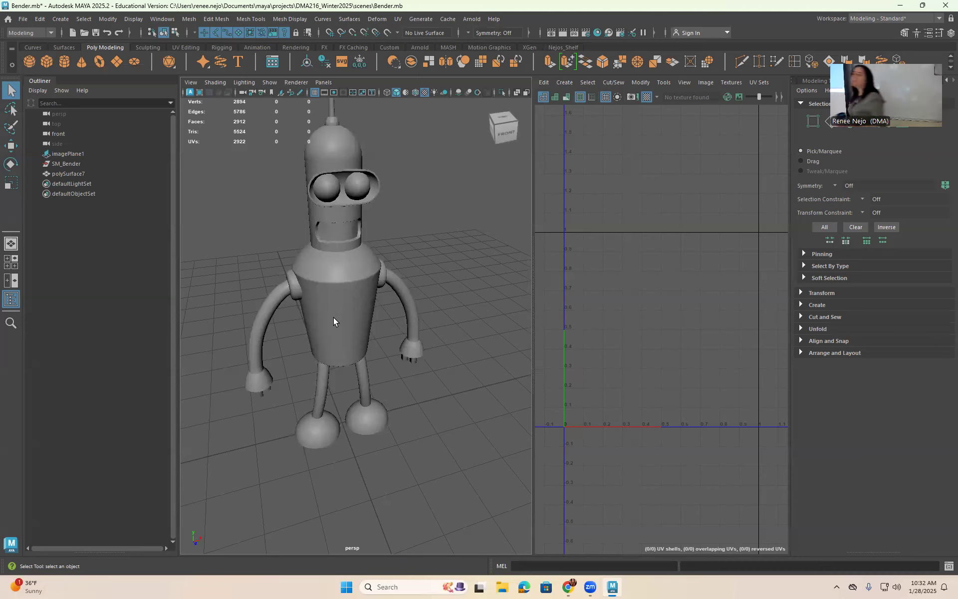
# Select the whole robot mesh and show its UV shells in the UV editor
pyautogui.moveTo(414, 427); pyautogui.dragTo(218, 159)
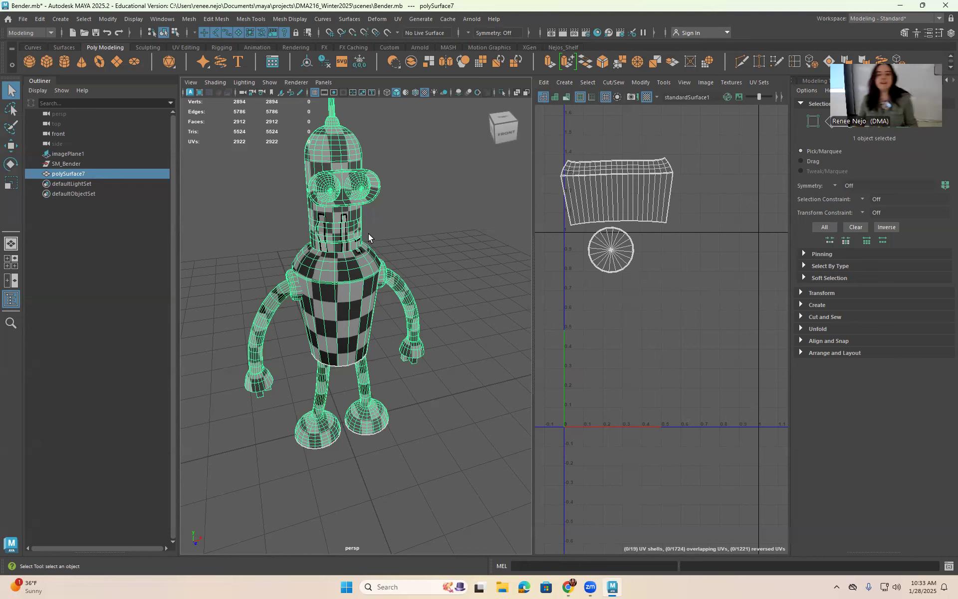
pyautogui.scroll(-3, 369, 233)
pyautogui.scroll(-6, 645, 298)
pyautogui.keyDown('alt'); pyautogui.moveTo(658, 302); pyautogui.dragTo(678, 326, button='middle'); pyautogui.keyUp('alt')
pyautogui.scroll(4, 644, 302)
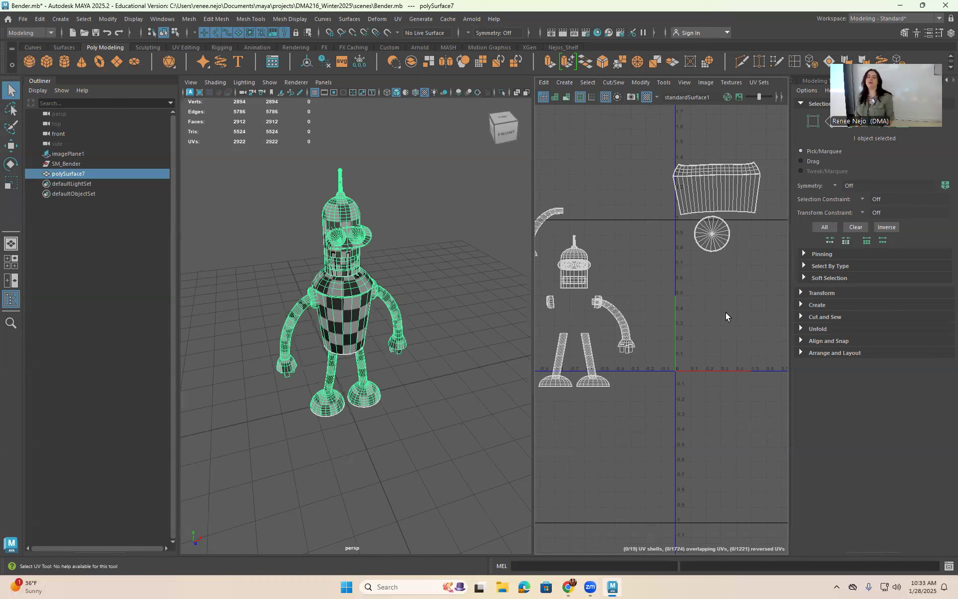
# Select the UV shells of the torso and its round bottom cap and move them up above the 0–1 UV tile
pyautogui.moveTo(711, 238); pyautogui.dragTo(714, 252, button='right')
pyautogui.doubleClick(713, 233)
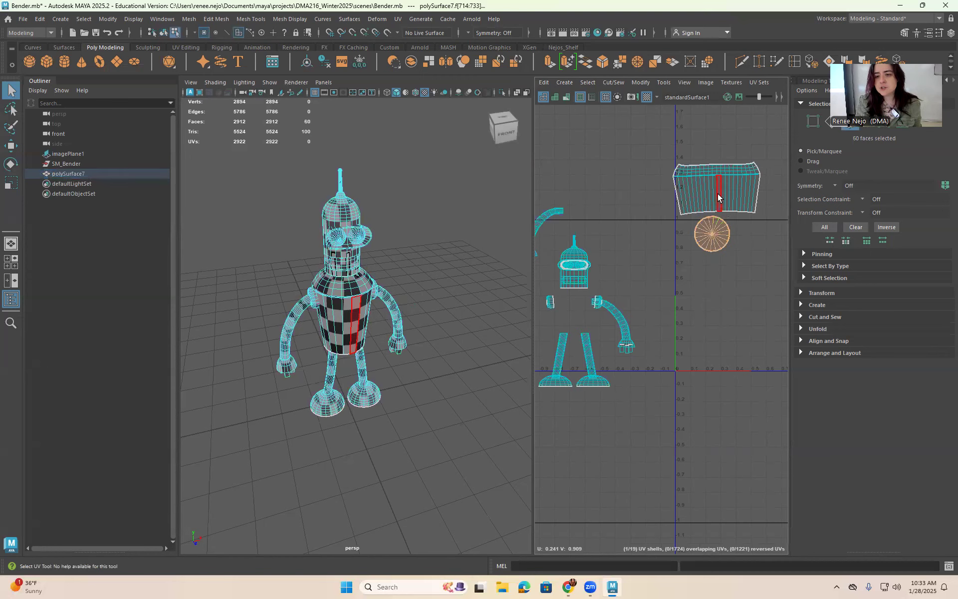
pyautogui.keyDown('shift'); pyautogui.doubleClick(718, 193); pyautogui.keyUp('shift')
pyautogui.press('w')
pyautogui.moveTo(717, 215); pyautogui.dragTo(716, 182)
pyautogui.scroll(4, 653, 314)
pyautogui.keyDown('alt'); pyautogui.moveTo(644, 310); pyautogui.dragTo(797, 231, button='middle'); pyautogui.keyUp('alt')
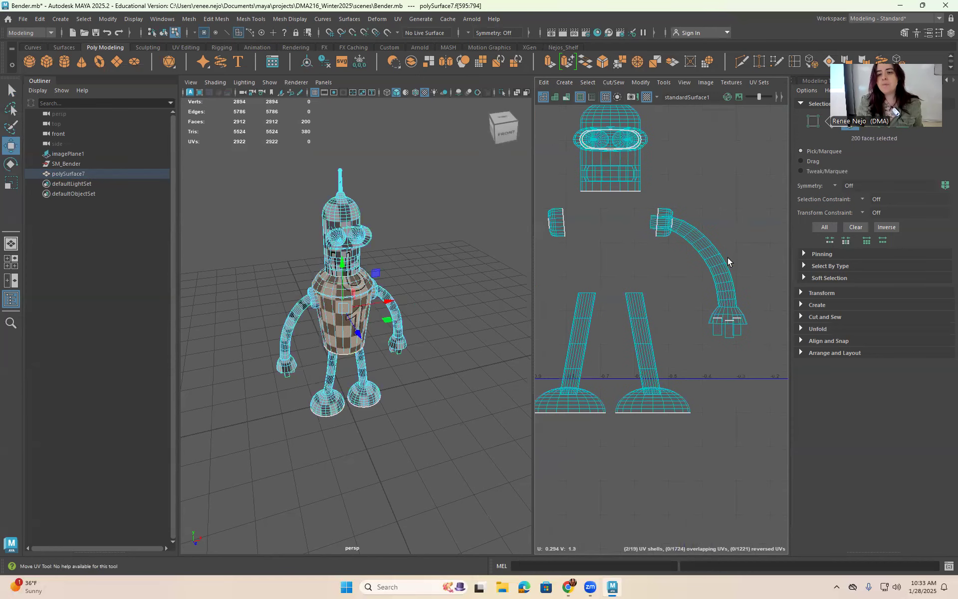
# Select the UV shell of the arm beside the legs and widen the UV editor view
pyautogui.doubleClick(724, 260)
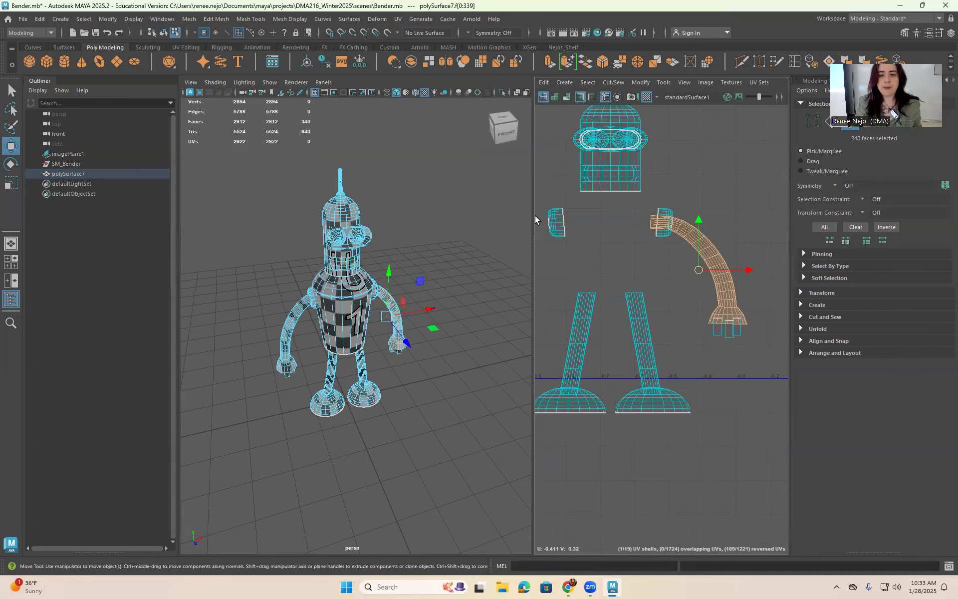
pyautogui.moveTo(534, 216); pyautogui.dragTo(405, 223)
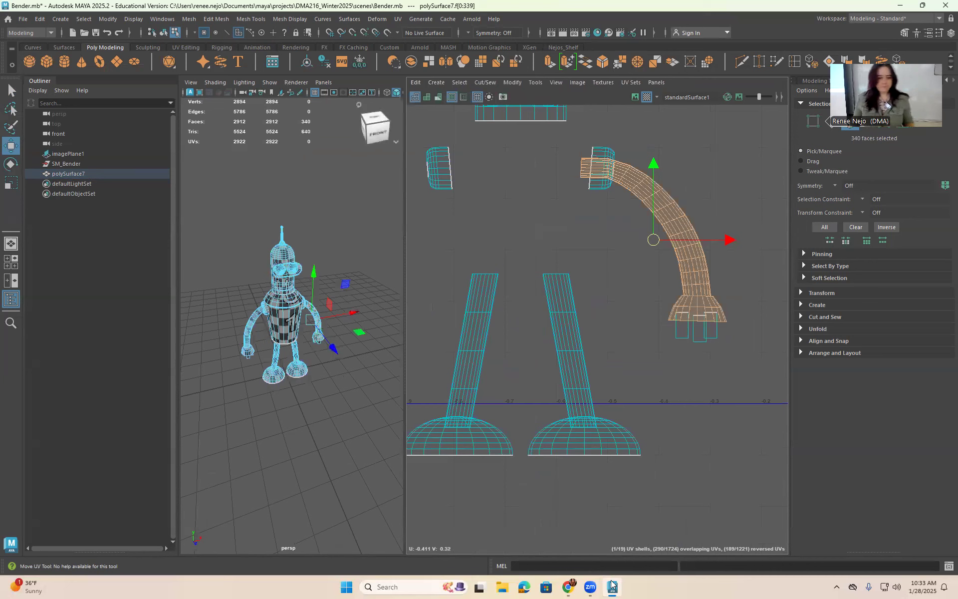
pyautogui.moveTo(612, 585)
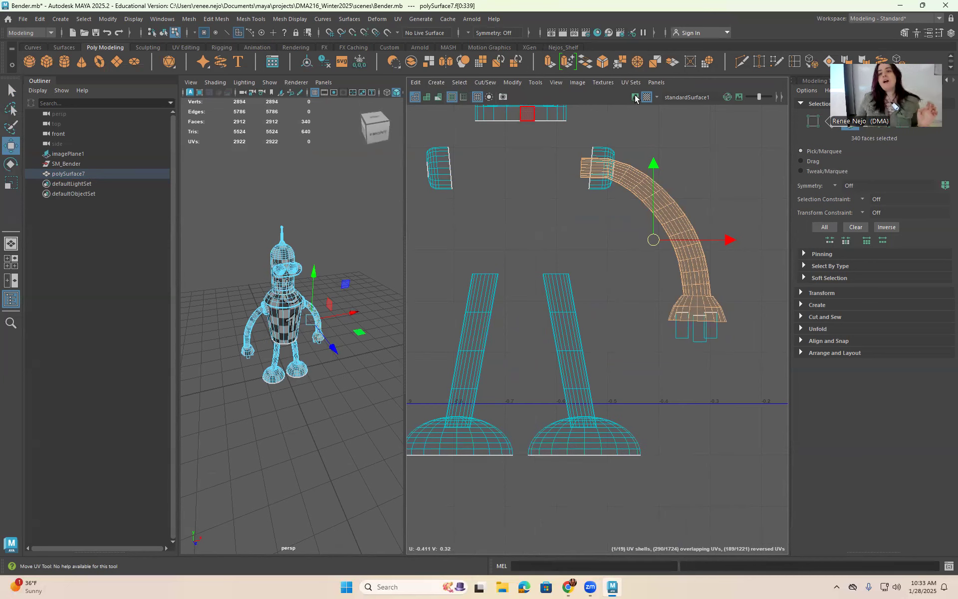
pyautogui.scroll(-4, 630, 247)
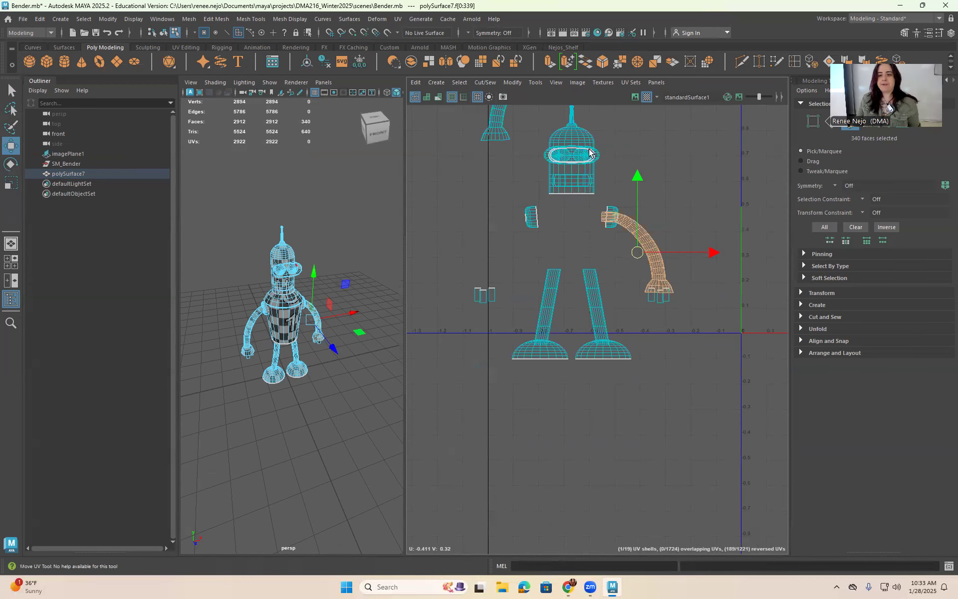
# Turn the checker map display off and back on to compare the robot's surface with and without it
pyautogui.click(647, 98)
pyautogui.click(647, 98)
pyautogui.scroll(6, 285, 294)
pyautogui.scroll(-3, 306, 278)
pyautogui.keyDown('alt'); pyautogui.moveTo(299, 340); pyautogui.dragTo(305, 341, button='middle'); pyautogui.keyUp('alt')
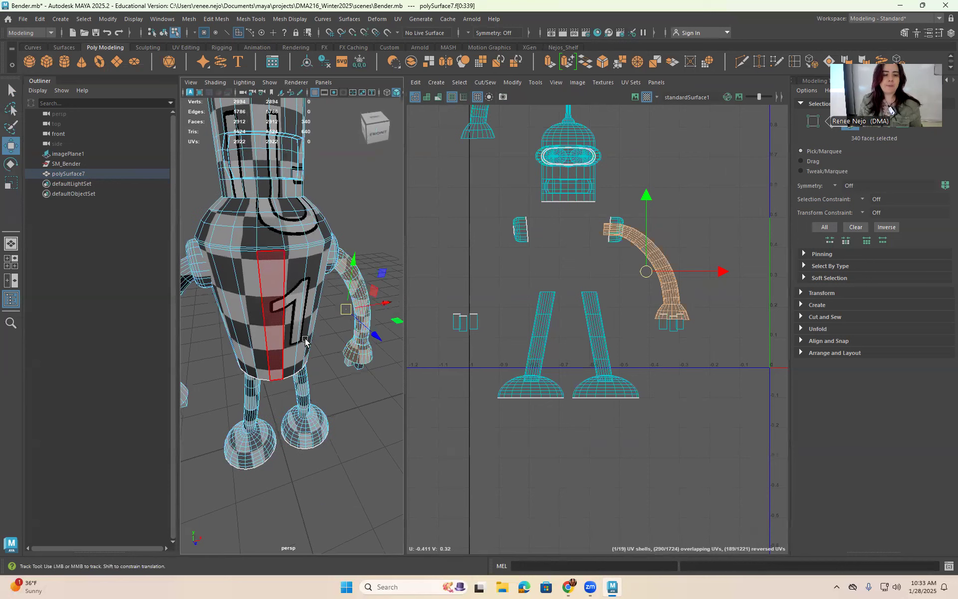
pyautogui.keyDown('alt'); pyautogui.moveTo(305, 341); pyautogui.dragTo(325, 352); pyautogui.keyUp('alt')
pyautogui.click(650, 94)
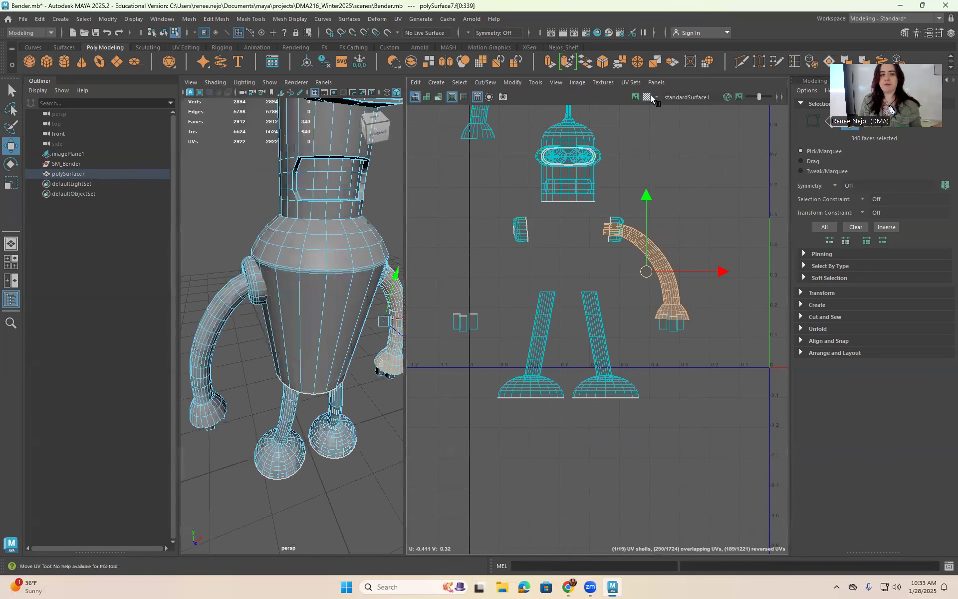
pyautogui.click(643, 103)
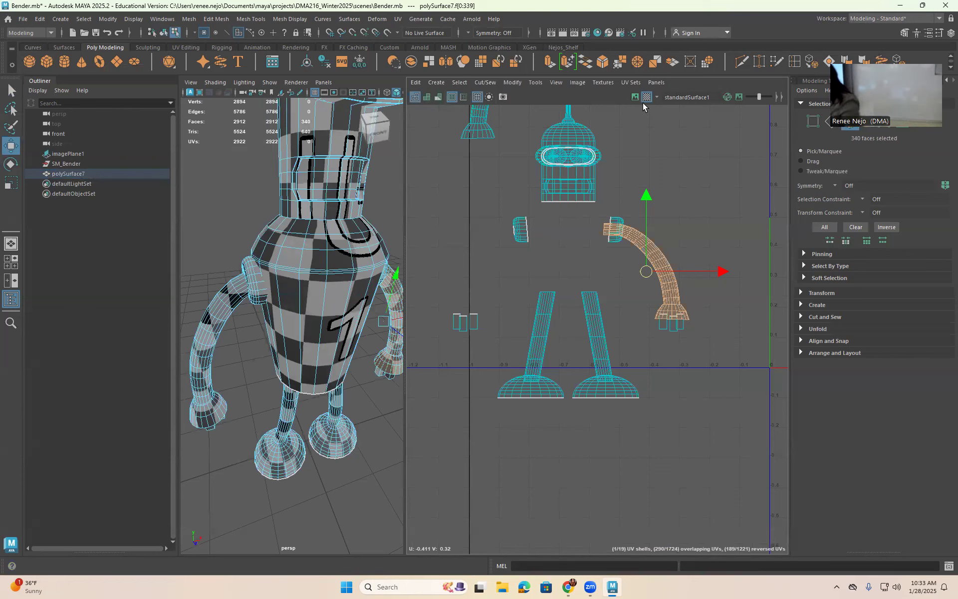
# Move the arm's UV shell up and outward, clear of the shoulder and finger shells
pyautogui.keyDown('alt'); pyautogui.moveTo(342, 298); pyautogui.dragTo(190, 290); pyautogui.keyUp('alt')
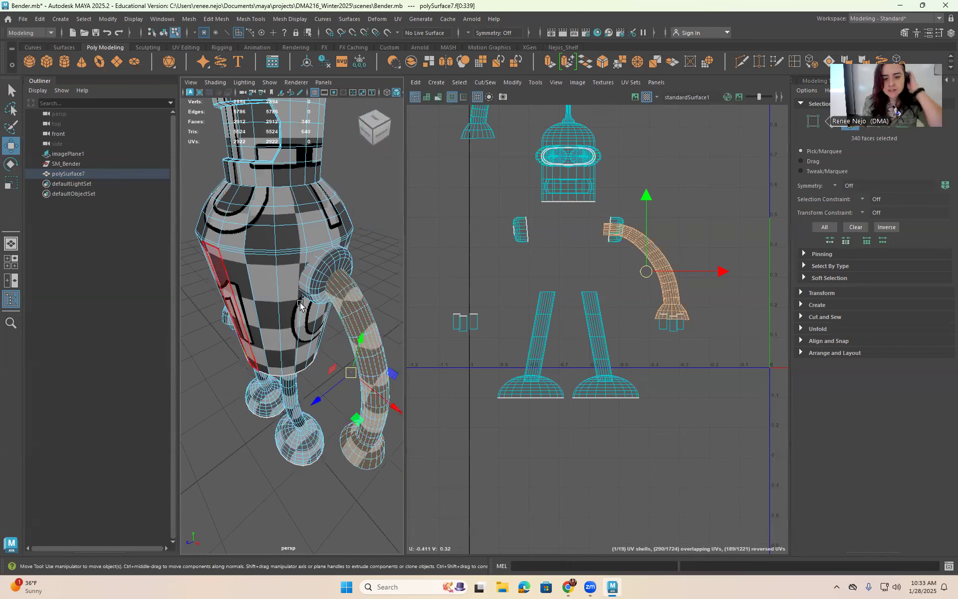
pyautogui.moveTo(648, 268); pyautogui.dragTo(693, 203)
pyautogui.keyDown('alt'); pyautogui.moveTo(376, 388); pyautogui.dragTo(338, 355); pyautogui.keyUp('alt')
pyautogui.scroll(3, 354, 373)
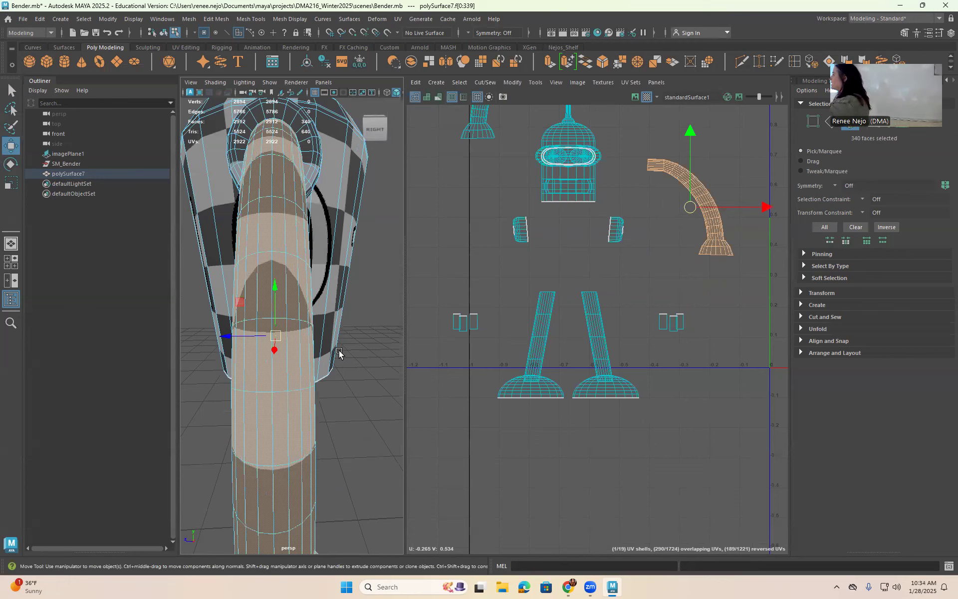
# Switch to edge selection and select the lengthwise seam edges of the arm
pyautogui.moveTo(319, 204); pyautogui.dragTo(318, 175, button='right')
pyautogui.moveTo(317, 260)
pyautogui.keyDown('alt'); pyautogui.mouseDown()
pyautogui.moveTo(306, 250)
pyautogui.moveTo(353, 253)
pyautogui.moveTo(327, 265)
pyautogui.mouseUp(); pyautogui.keyUp('alt')
pyautogui.scroll(4, 721, 135)
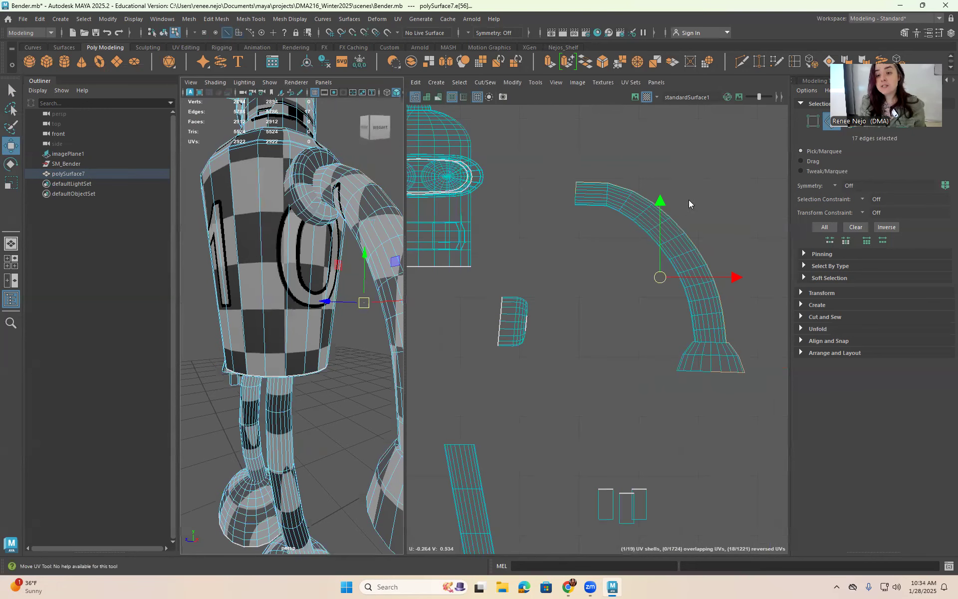
# Try moving a single UV face away from the arm shell to see how it distorts the checker pattern
pyautogui.scroll(3, 689, 199)
pyautogui.moveTo(686, 202); pyautogui.dragTo(687, 234, button='right')
pyautogui.click(653, 265)
pyautogui.keyDown('alt'); pyautogui.moveTo(353, 313); pyautogui.dragTo(359, 267); pyautogui.keyUp('alt')
pyautogui.click(692, 313)
pyautogui.moveTo(692, 314); pyautogui.dragTo(808, 180)
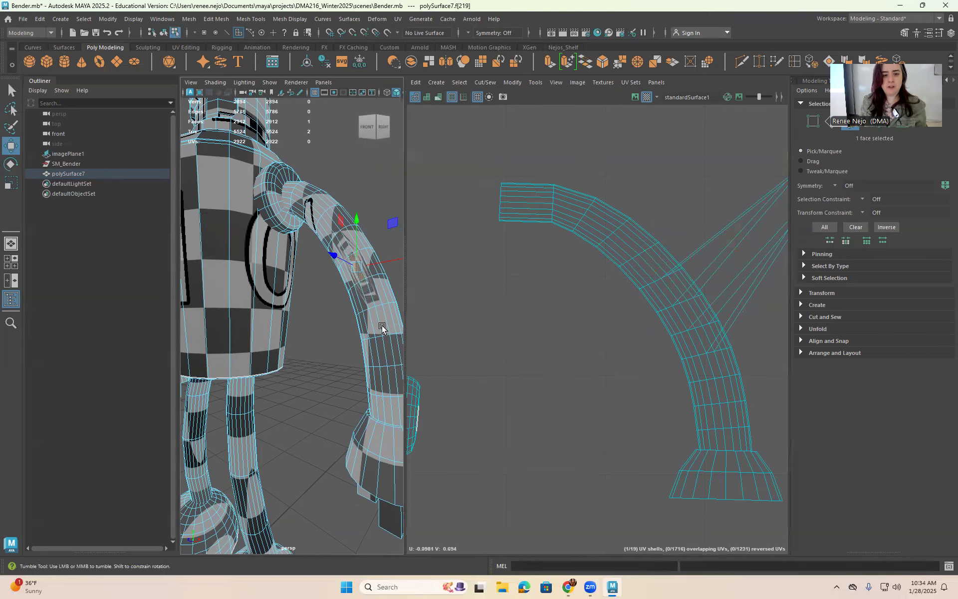
pyautogui.keyDown('alt'); pyautogui.moveTo(381, 327); pyautogui.dragTo(343, 331); pyautogui.keyUp('alt')
pyautogui.keyDown('alt'); pyautogui.moveTo(342, 331); pyautogui.dragTo(330, 325, button='middle'); pyautogui.keyUp('alt')
pyautogui.scroll(-2, 329, 325)
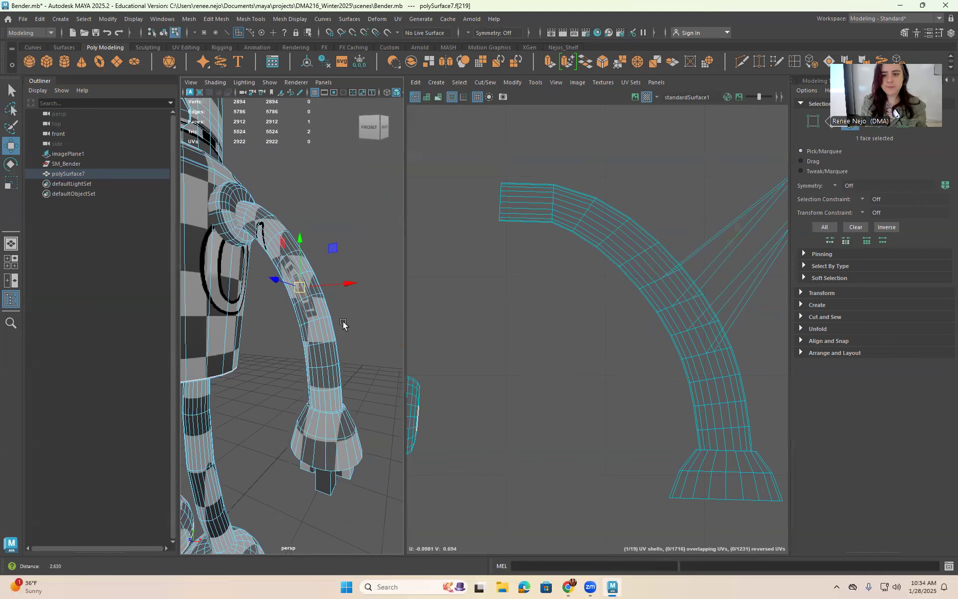
# Undo the UV move of the arm face
pyautogui.hotkey('ctrl', 'z')
pyautogui.keyDown('alt'); pyautogui.moveTo(278, 321); pyautogui.dragTo(351, 318, button='middle'); pyautogui.keyUp('alt')
pyautogui.scroll(-5, 303, 345)
pyautogui.keyDown('alt'); pyautogui.moveTo(303, 346); pyautogui.dragTo(381, 366); pyautogui.keyUp('alt')
pyautogui.scroll(3, 381, 365)
pyautogui.hotkey('ctrl', 'z')
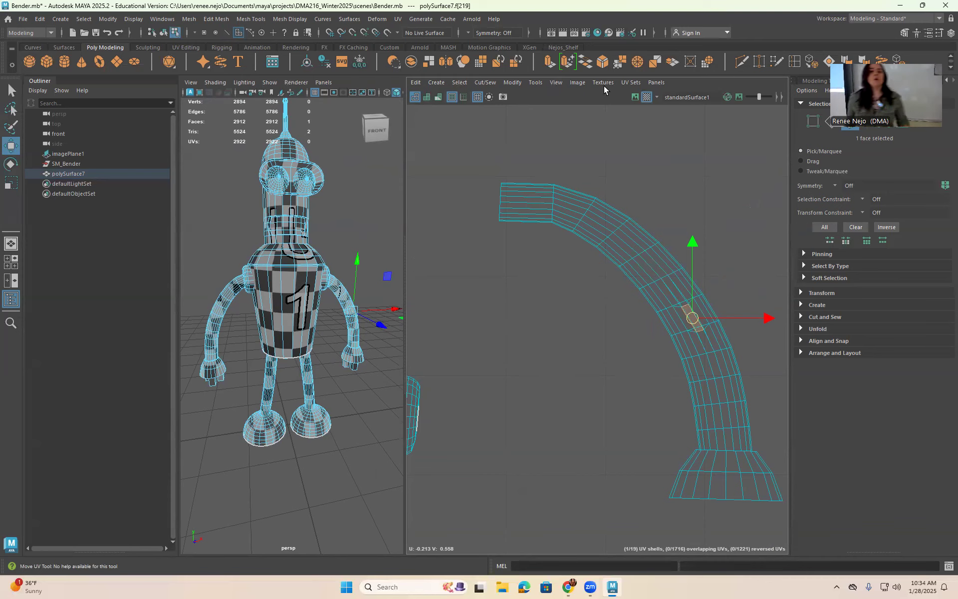
# Select the UV shell of the torso's round bottom cap and scale it up well beyond the torso shell's height
pyautogui.scroll(-5, 629, 238)
pyautogui.scroll(-3, 537, 318)
pyautogui.keyDown('alt'); pyautogui.moveTo(554, 342); pyautogui.dragTo(507, 396, button='middle'); pyautogui.keyUp('alt')
pyautogui.keyDown('alt'); pyautogui.moveTo(647, 163); pyautogui.dragTo(592, 220, button='middle'); pyautogui.keyUp('alt')
pyautogui.moveTo(592, 218)
pyautogui.mouseDown(button='right')
pyautogui.moveTo(592, 235)
pyautogui.moveTo(593, 227)
pyautogui.mouseUp(button='right')
pyautogui.doubleClick(592, 227)
pyautogui.doubleClick(598, 281)
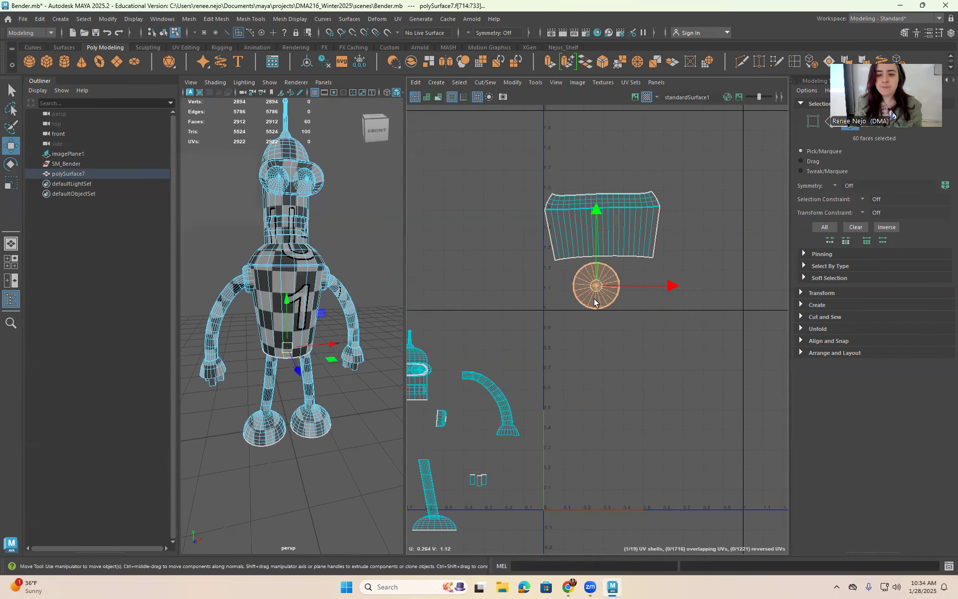
pyautogui.scroll(5, 594, 300)
pyautogui.keyDown('alt'); pyautogui.moveTo(629, 274); pyautogui.dragTo(602, 344, button='middle'); pyautogui.keyUp('alt')
pyautogui.press('r')
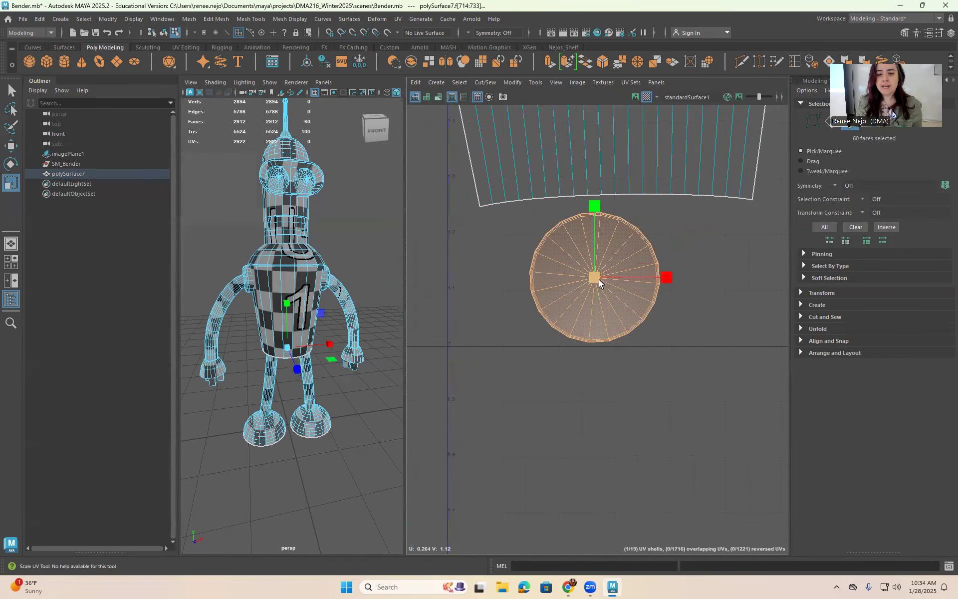
pyautogui.moveTo(595, 278); pyautogui.dragTo(828, 269)
# Move the enlarged bottom cap shell down into the 0–1 UV tile, away from the torso shell
pyautogui.press('w')
pyautogui.scroll(-4, 637, 303)
pyautogui.moveTo(607, 290); pyautogui.dragTo(718, 403)
pyautogui.keyDown('alt'); pyautogui.moveTo(637, 285); pyautogui.dragTo(558, 281, button='middle'); pyautogui.keyUp('alt')
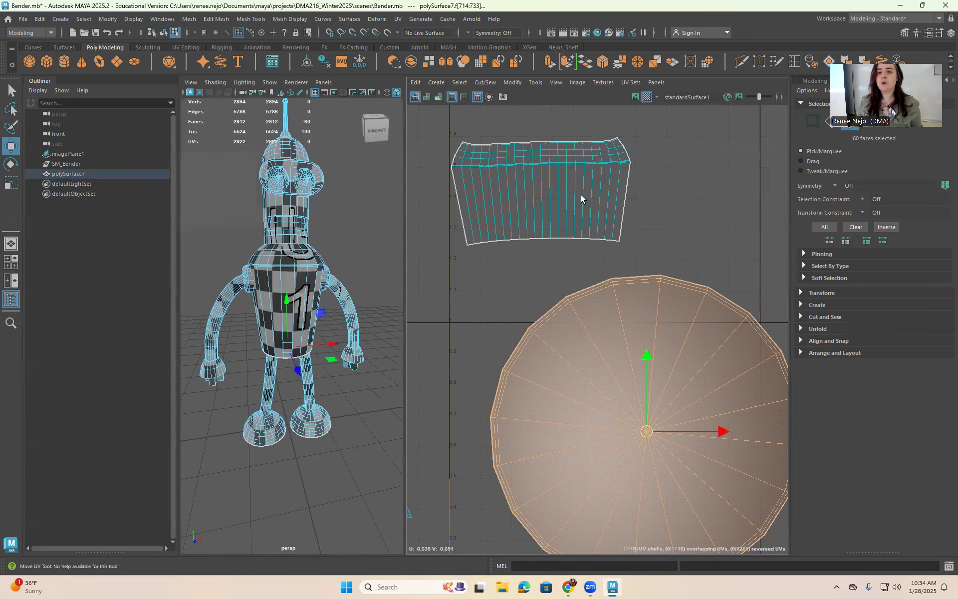
# Examine the checker size on the torso's underside against the enlarged cap shell
pyautogui.click(581, 193)
pyautogui.click(695, 225)
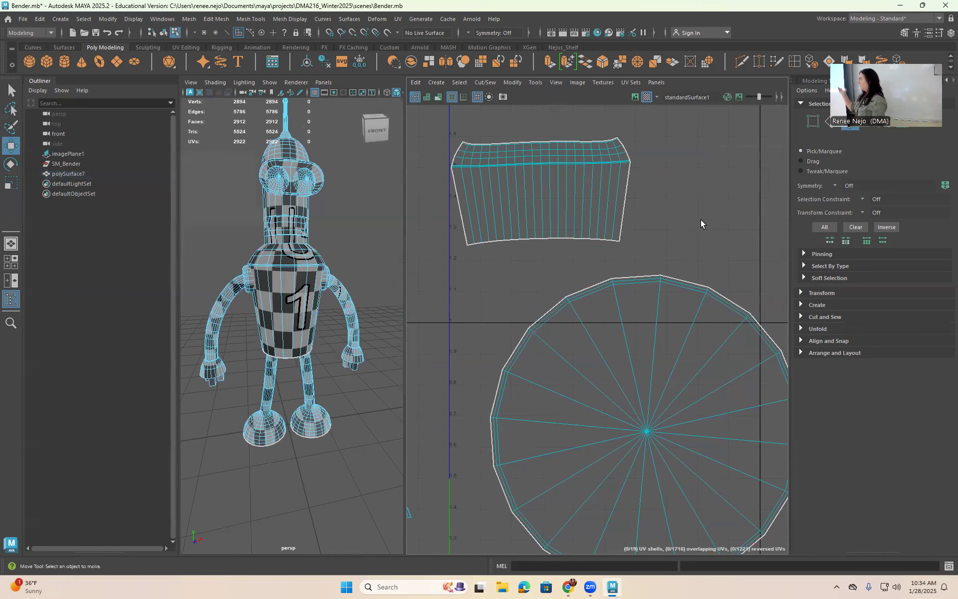
pyautogui.doubleClick(561, 395)
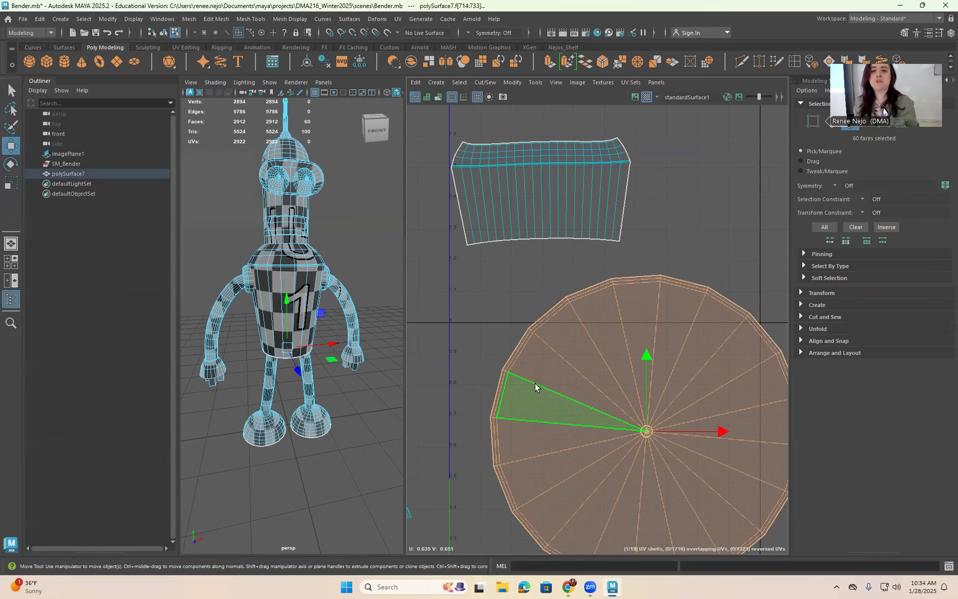
pyautogui.keyDown('alt'); pyautogui.moveTo(590, 317); pyautogui.dragTo(595, 221, button='middle'); pyautogui.keyUp('alt')
pyautogui.keyDown('alt'); pyautogui.moveTo(333, 407); pyautogui.dragTo(368, 329); pyautogui.keyUp('alt')
pyautogui.keyDown('alt'); pyautogui.moveTo(367, 329); pyautogui.dragTo(458, 390, button='right'); pyautogui.keyUp('alt')
pyautogui.click(395, 168)
pyautogui.click(351, 260)
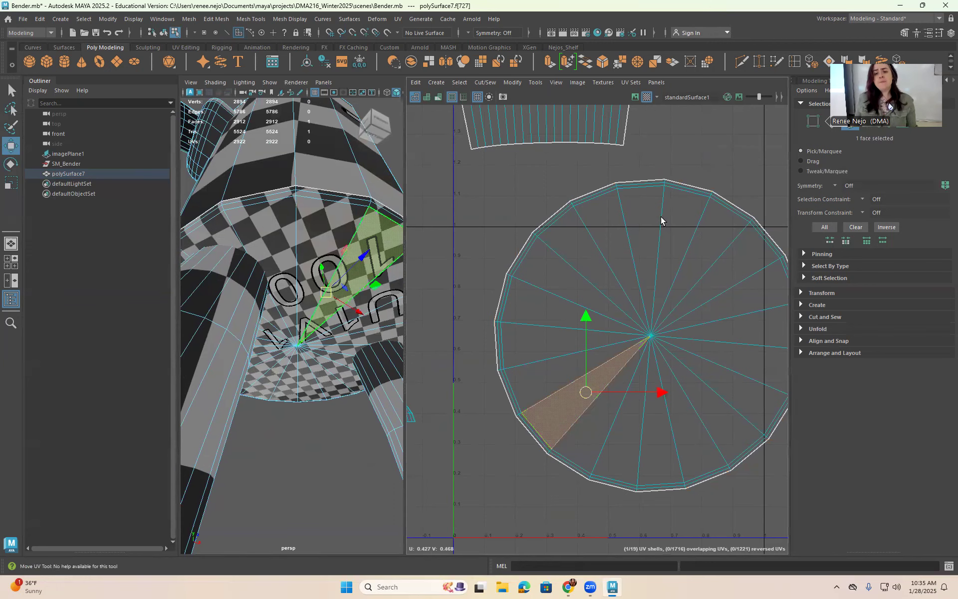
# Select the entire bottom cap UV shell and scale it down uniformly to less than half its size
pyautogui.doubleClick(642, 336)
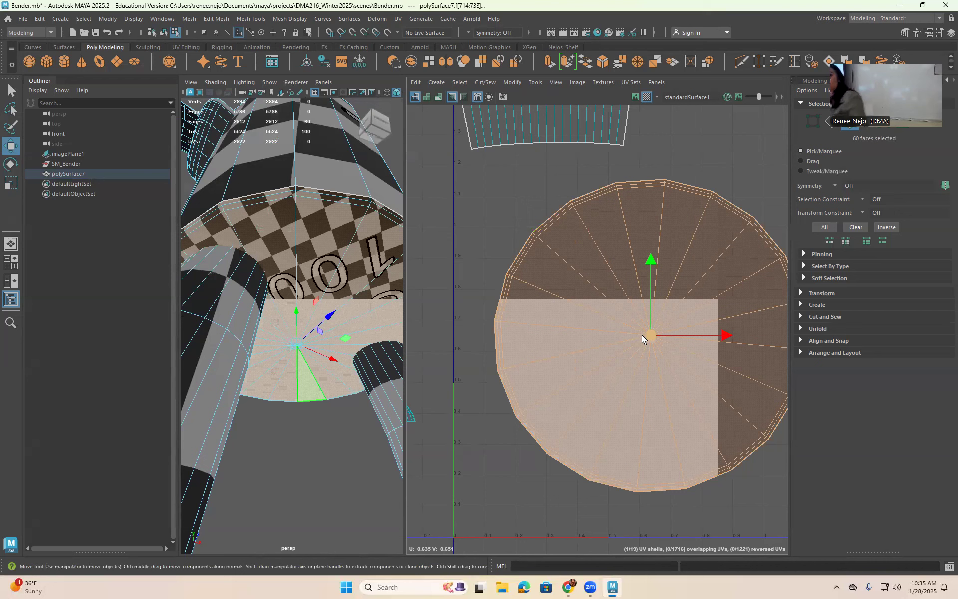
pyautogui.press('e')
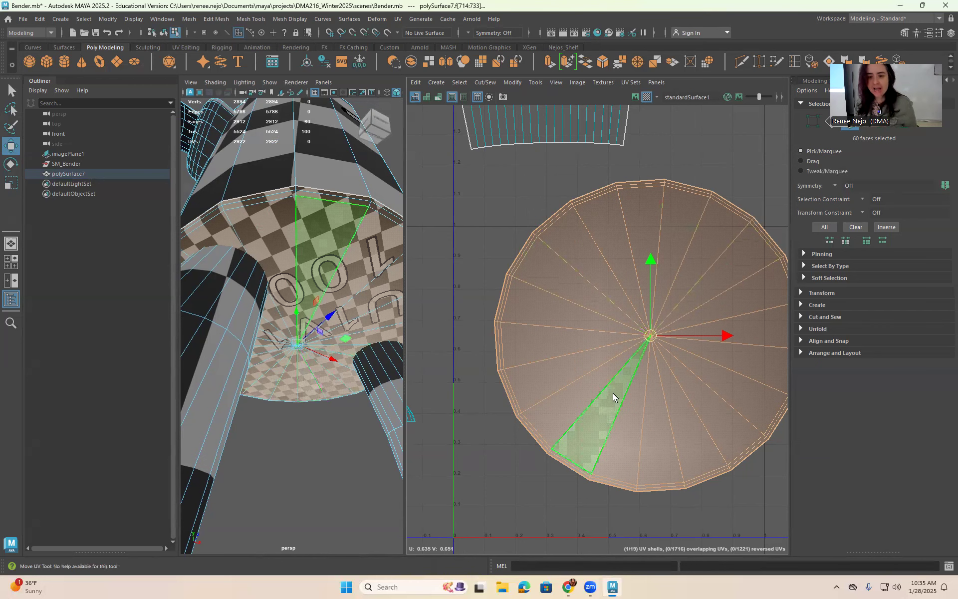
pyautogui.press('w')
pyautogui.press('r')
pyautogui.moveTo(650, 337); pyautogui.dragTo(608, 379)
pyautogui.press('w')
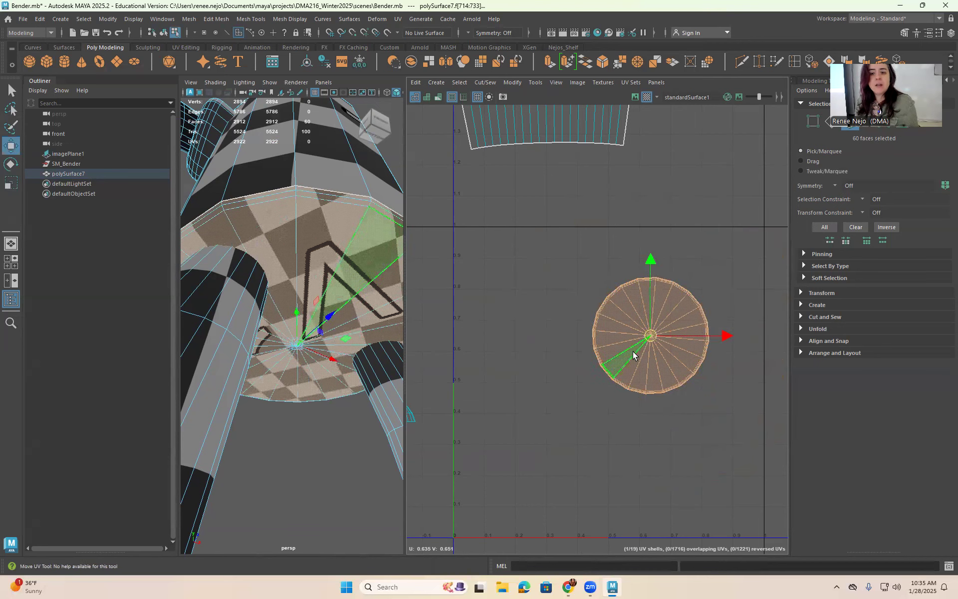
# Move the cap shell back above the 0–1 tile beneath the torso shell and scale it down further
pyautogui.moveTo(653, 336); pyautogui.dragTo(513, 187)
pyautogui.press('r')
pyautogui.press('w')
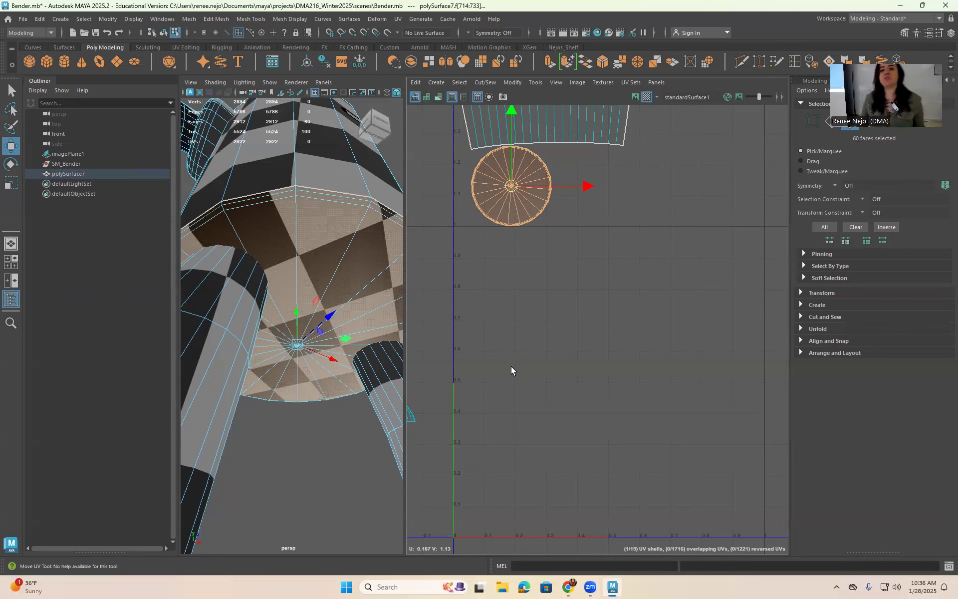
# Select the torso and bottom cap UV shells together, scale them down slightly, and move them farther above the 0–1 tile
pyautogui.scroll(-2, 511, 366)
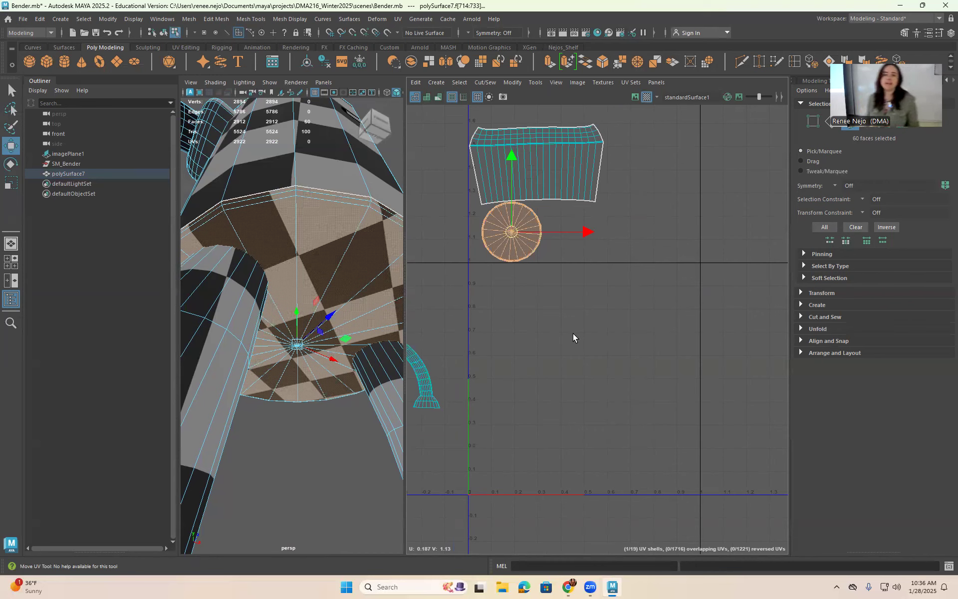
pyautogui.keyDown('alt'); pyautogui.moveTo(573, 334); pyautogui.dragTo(616, 377, button='right'); pyautogui.keyUp('alt')
pyautogui.keyDown('alt'); pyautogui.moveTo(615, 412); pyautogui.dragTo(648, 367, button='middle'); pyautogui.keyUp('alt')
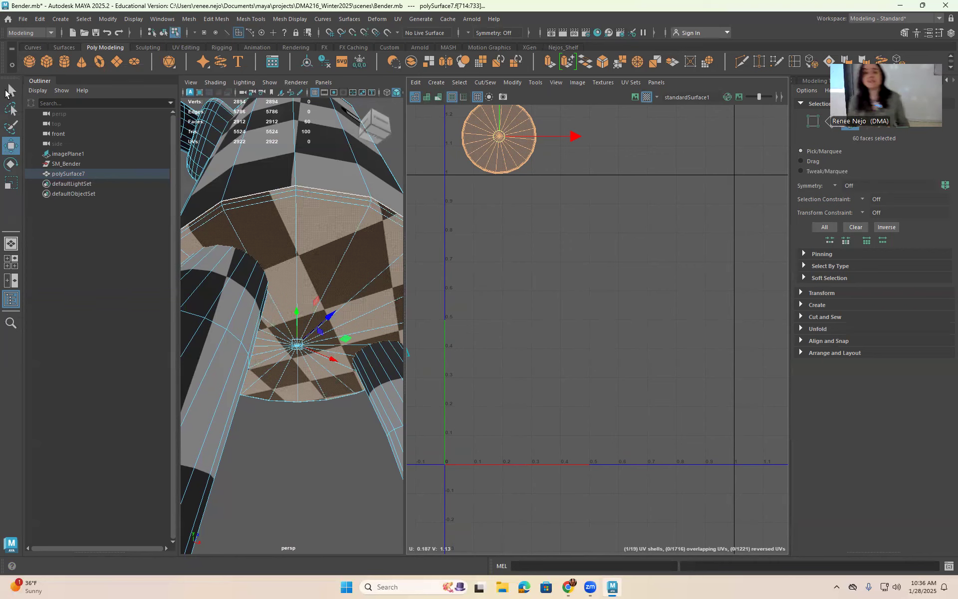
pyautogui.scroll(-3, 679, 324)
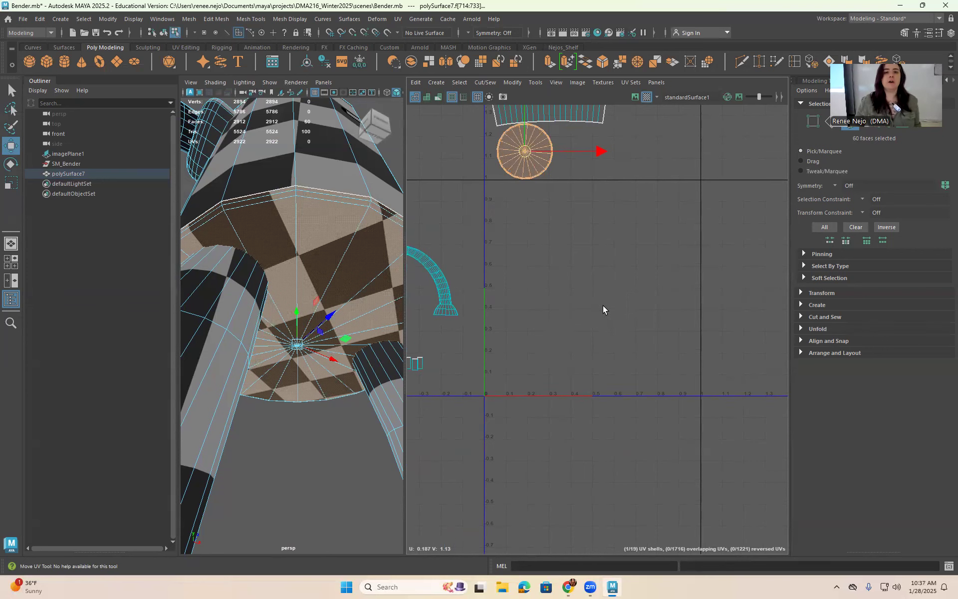
pyautogui.scroll(-1, 603, 305)
pyautogui.keyDown('alt'); pyautogui.moveTo(610, 210); pyautogui.dragTo(627, 301, button='middle'); pyautogui.keyUp('alt')
pyautogui.doubleClick(620, 233)
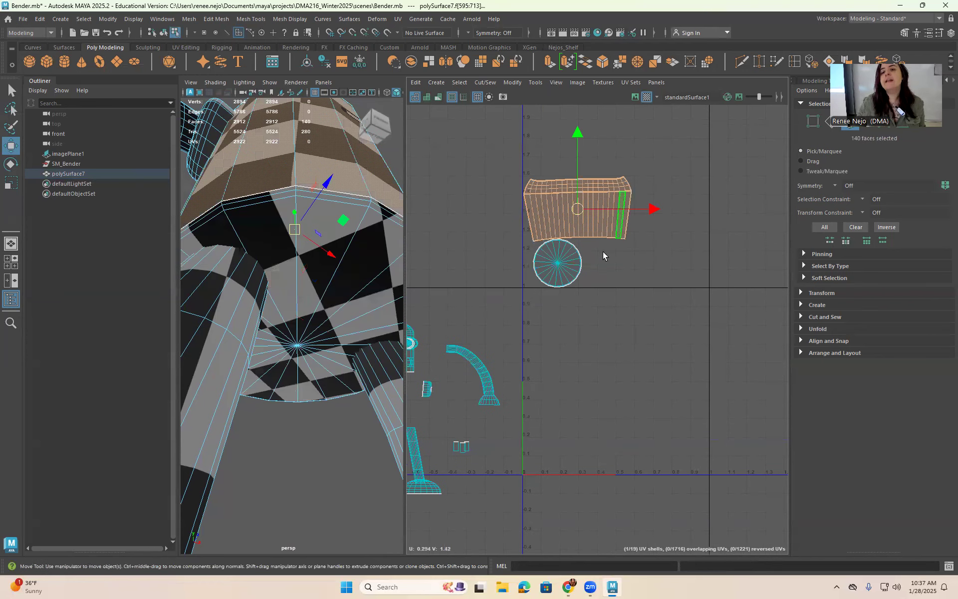
pyautogui.keyDown('shift'); pyautogui.doubleClick(571, 269); pyautogui.keyUp('shift')
pyautogui.press('r')
pyautogui.moveTo(578, 228); pyautogui.dragTo(645, 178)
pyautogui.press('w')
# Move the UV shell of one cylindrical leg from the robot layout into the empty 0–1 UV tile
pyautogui.scroll(-10, 349, 315)
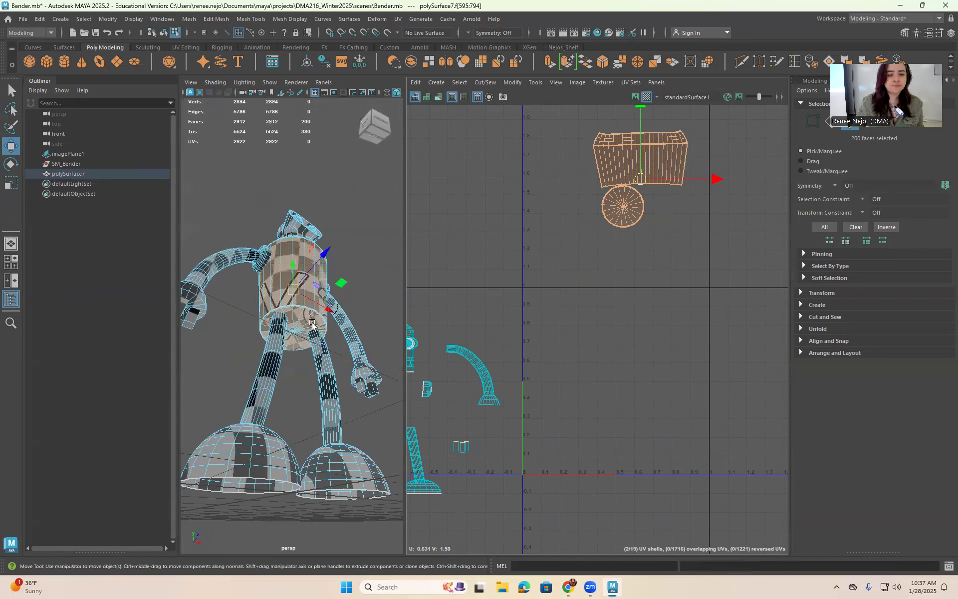
pyautogui.scroll(8, 314, 375)
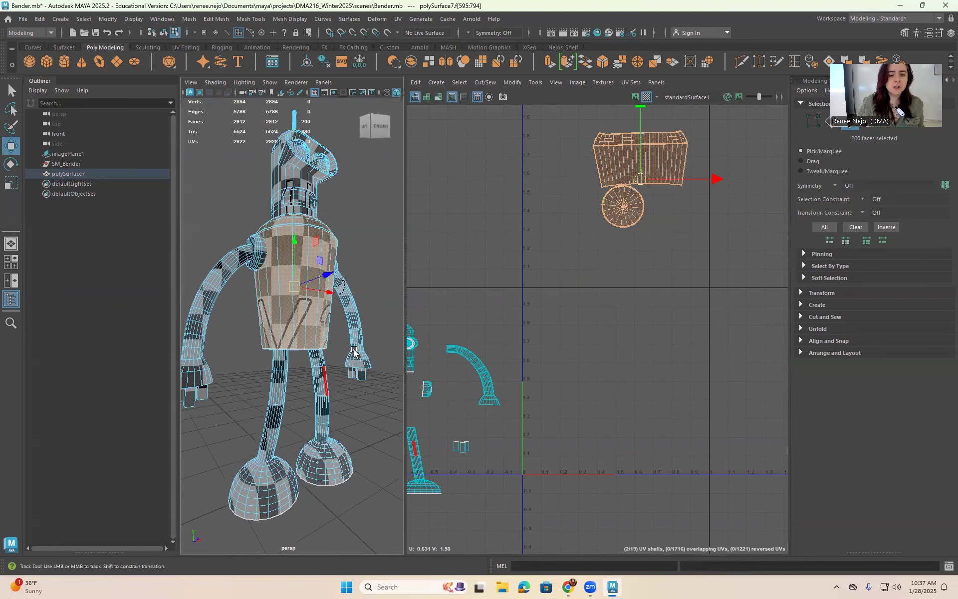
pyautogui.doubleClick(280, 354)
pyautogui.keyDown('alt'); pyautogui.moveTo(547, 383); pyautogui.dragTo(643, 296, button='middle'); pyautogui.keyUp('alt')
pyautogui.scroll(3, 508, 377)
pyautogui.moveTo(452, 368); pyautogui.dragTo(714, 308)
pyautogui.scroll(5, 723, 336)
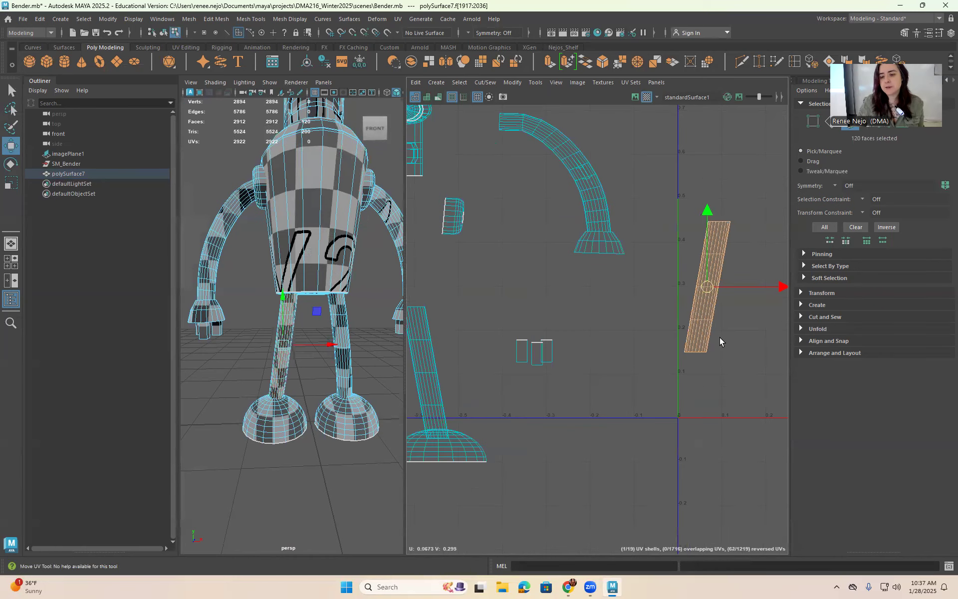
# Narrow the face selection on the moved leg shell to only the cap faces at the top of the leg
pyautogui.moveTo(637, 252); pyautogui.dragTo(636, 279, button='right')
pyautogui.moveTo(613, 187); pyautogui.dragTo(717, 378)
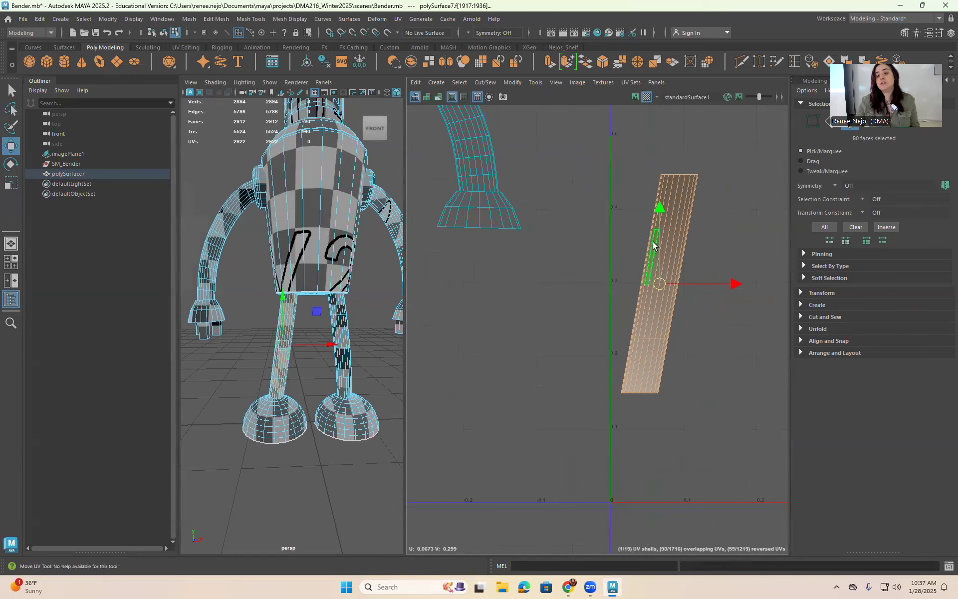
pyautogui.moveTo(641, 149); pyautogui.dragTo(721, 192)
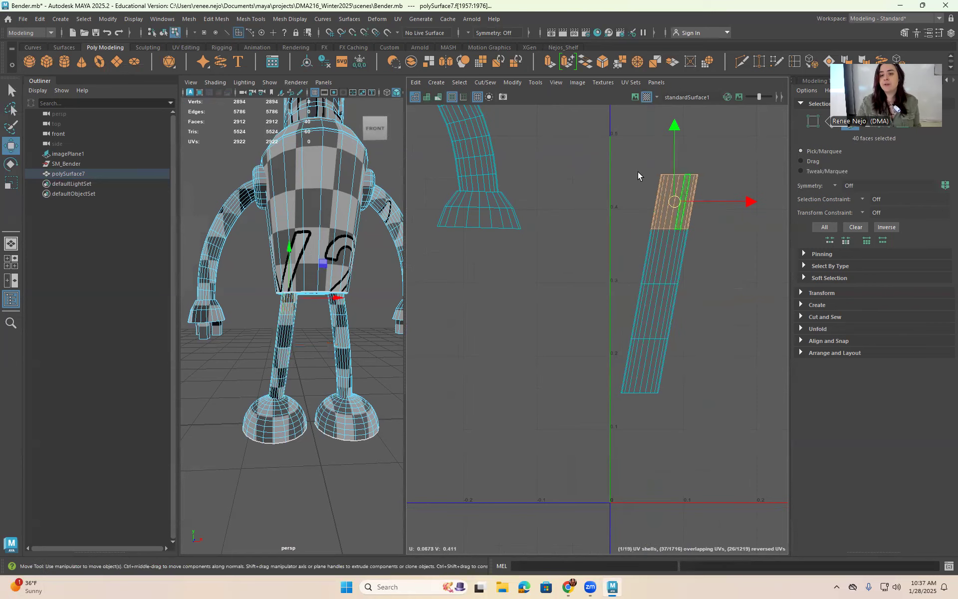
pyautogui.keyDown('alt'); pyautogui.moveTo(310, 368); pyautogui.dragTo(325, 379); pyautogui.keyUp('alt')
pyautogui.scroll(2, 392, 409)
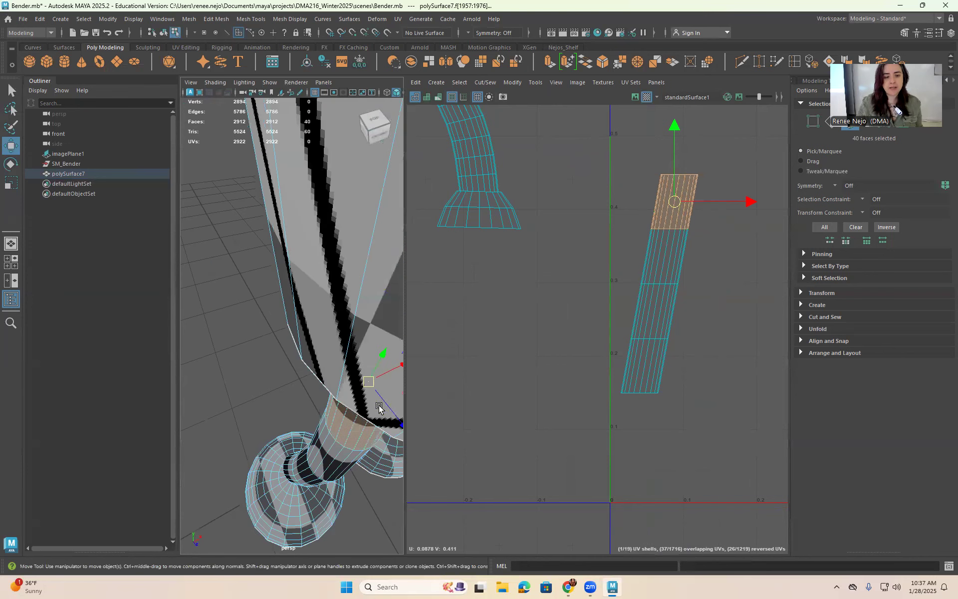
pyautogui.keyDown('alt'); pyautogui.moveTo(381, 406); pyautogui.dragTo(351, 419); pyautogui.keyUp('alt')
pyautogui.scroll(4, 370, 424)
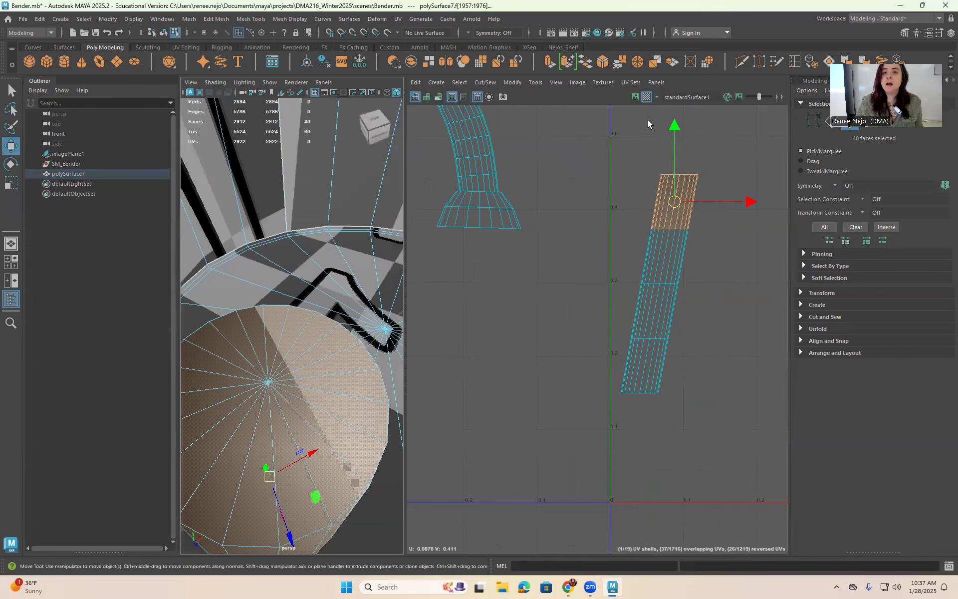
pyautogui.keyDown('shift'); pyautogui.moveTo(640, 210); pyautogui.dragTo(714, 264); pyautogui.keyUp('shift')
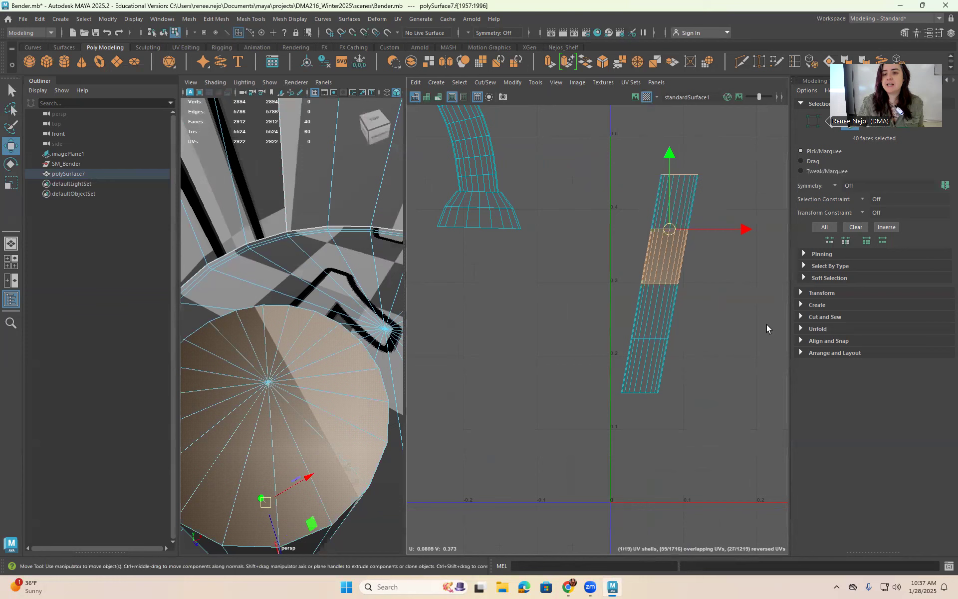
pyautogui.keyDown('shift'); pyautogui.moveTo(627, 239); pyautogui.dragTo(745, 325); pyautogui.keyUp('shift')
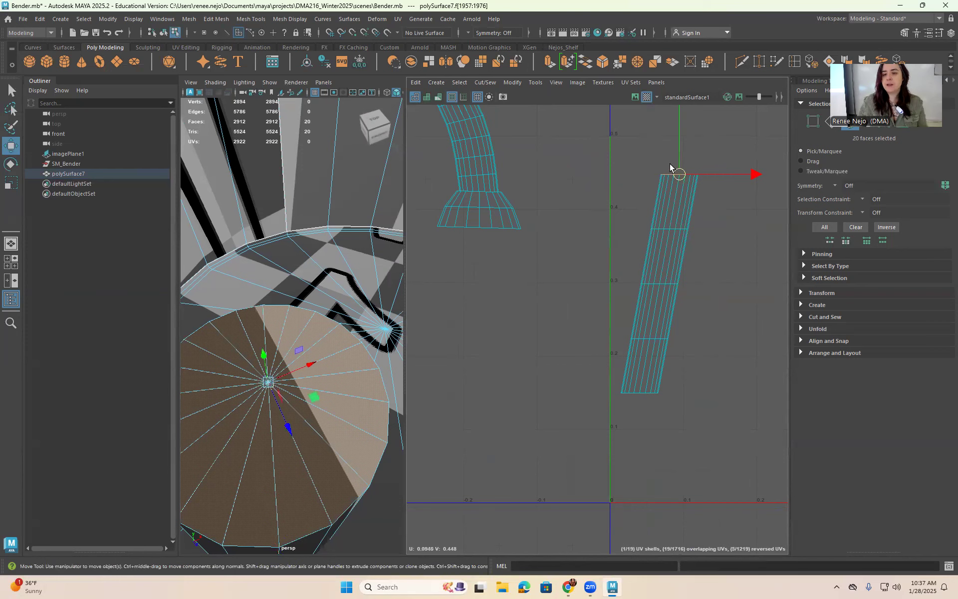
pyautogui.hotkey('ctrl', 'z')
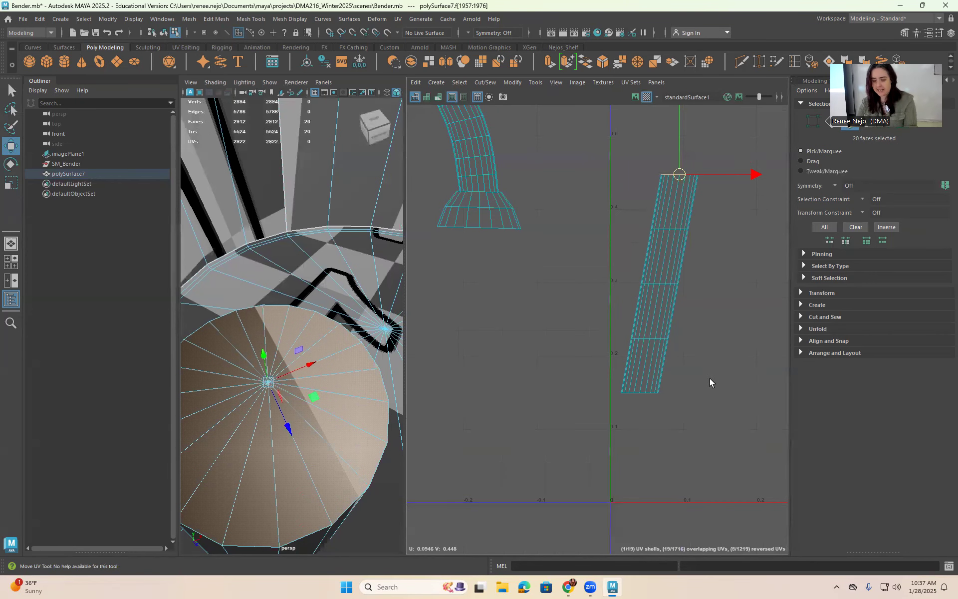
pyautogui.press('Delete')
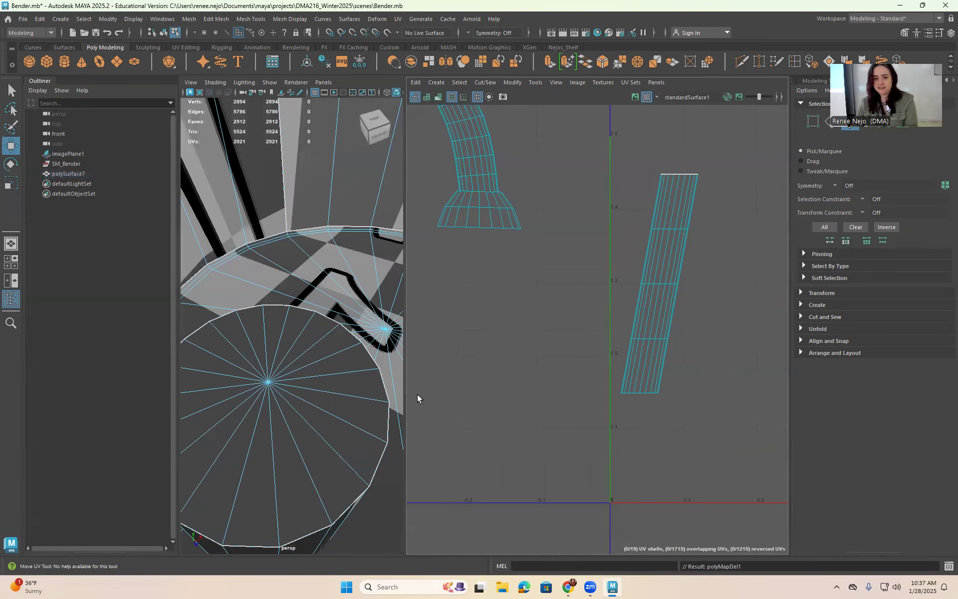
pyautogui.click(325, 402)
pyautogui.click(713, 173)
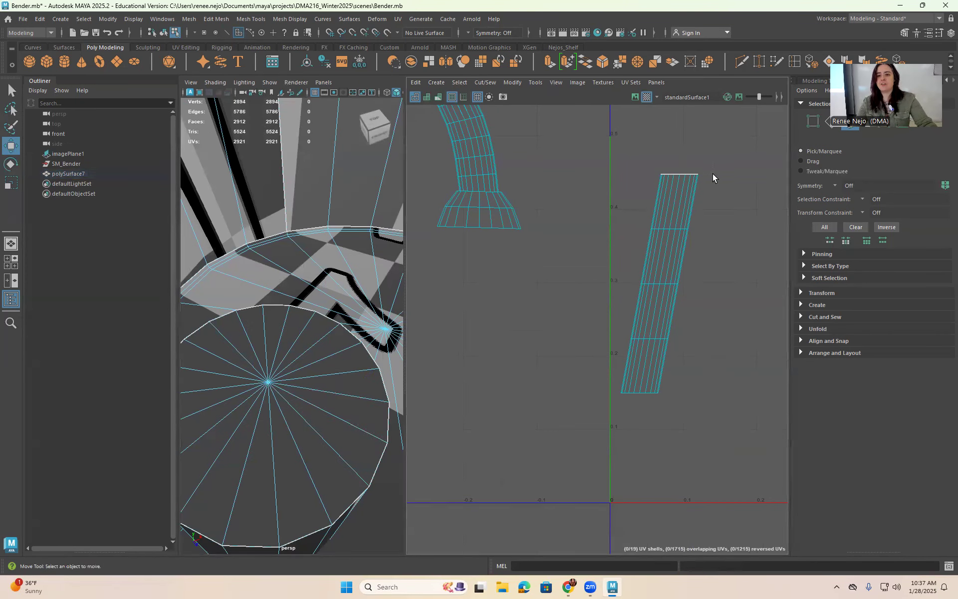
pyautogui.hotkey('ctrl', 'z')
pyautogui.hotkey('ctrl', 'z')
pyautogui.hotkey('ctrl', 'z')
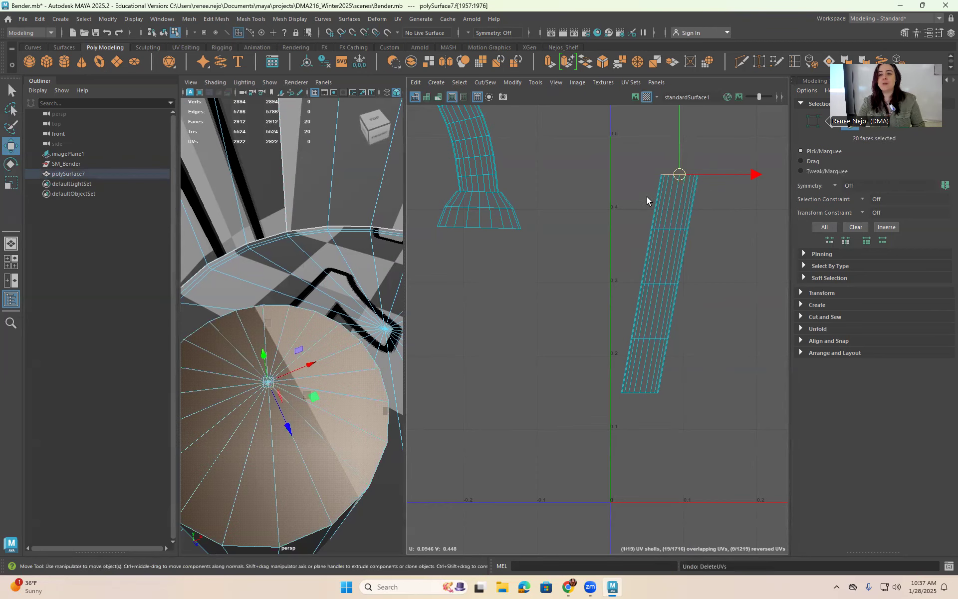
# Delete the hidden cap faces at the top and bottom of the first leg, leaving it an open tube
pyautogui.moveTo(325, 361)
pyautogui.keyDown('alt'); pyautogui.mouseDown()
pyautogui.moveTo(333, 334)
pyautogui.moveTo(303, 353)
pyautogui.moveTo(323, 350)
pyautogui.mouseUp(); pyautogui.keyUp('alt')
pyautogui.press('Delete')
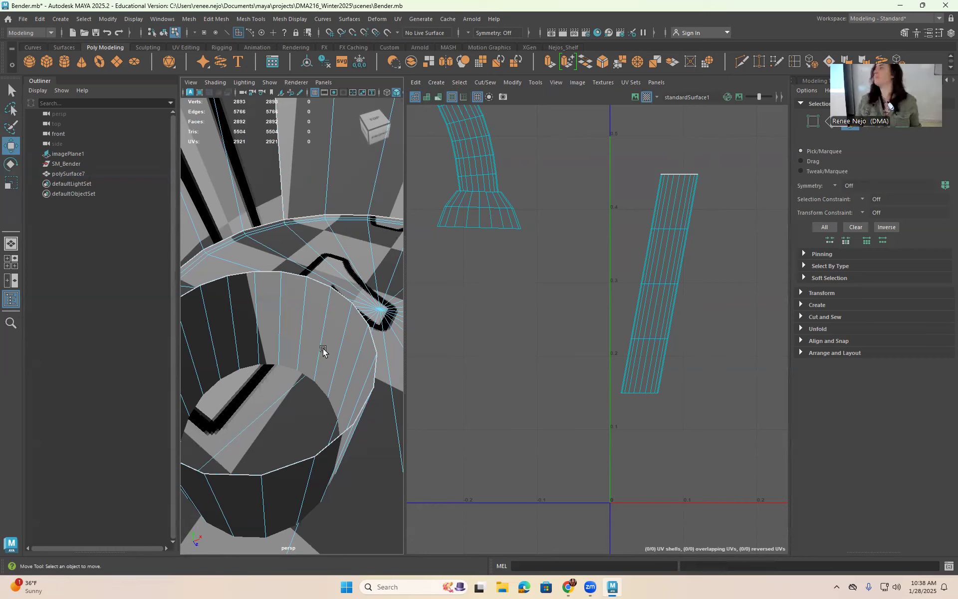
pyautogui.keyDown('alt'); pyautogui.moveTo(657, 436); pyautogui.dragTo(707, 407, button='middle'); pyautogui.keyUp('alt')
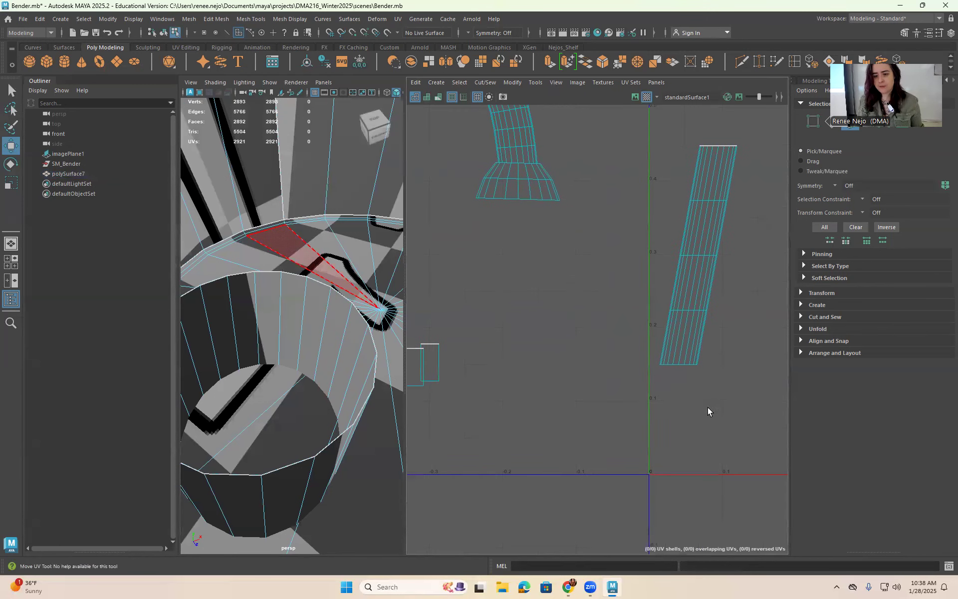
pyautogui.moveTo(708, 407); pyautogui.dragTo(642, 330)
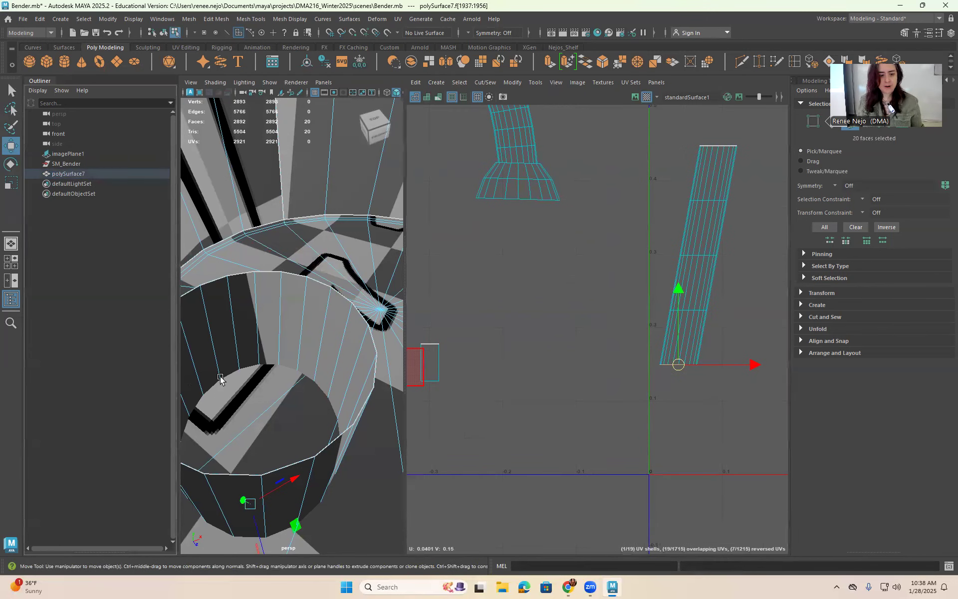
pyautogui.press('f')
pyautogui.keyDown('alt'); pyautogui.moveTo(263, 391); pyautogui.dragTo(286, 339); pyautogui.keyUp('alt')
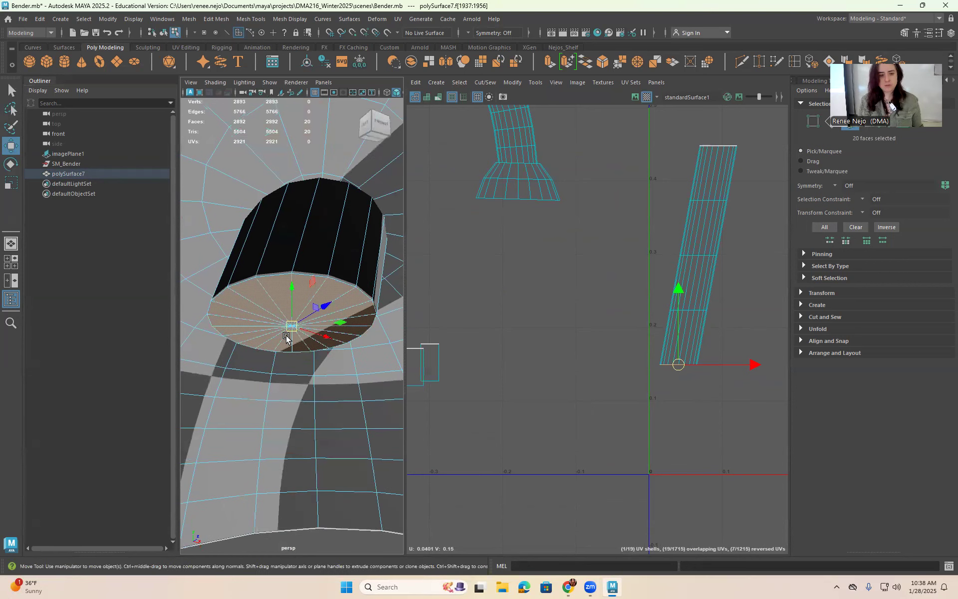
pyautogui.press('Delete')
# Select only the top cap faces of the second leg and delete them from the mesh
pyautogui.scroll(-6, 746, 360)
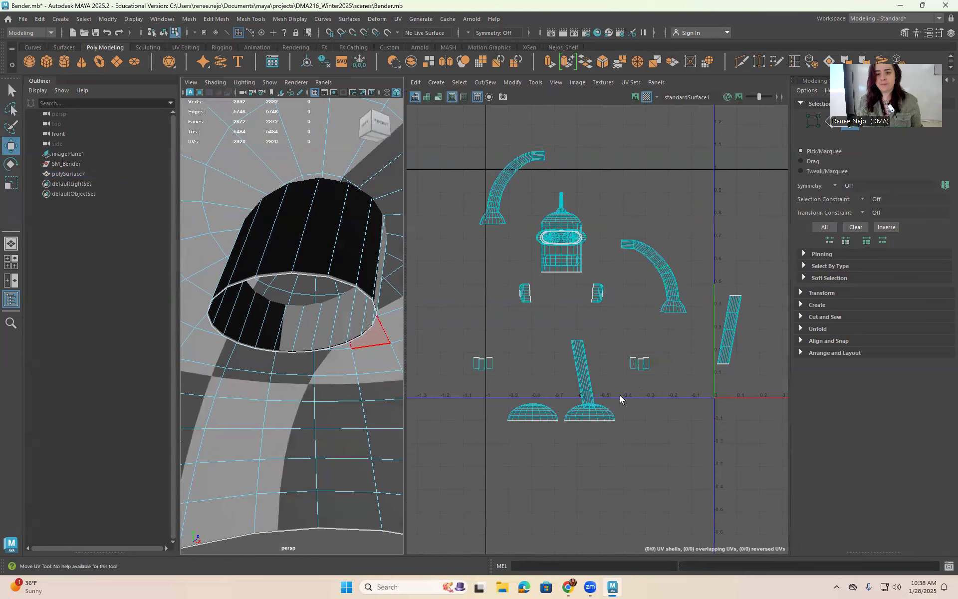
pyautogui.scroll(5, 620, 395)
pyautogui.moveTo(494, 212); pyautogui.dragTo(557, 280)
pyautogui.keyDown('ctrl'); pyautogui.moveTo(486, 275); pyautogui.dragTo(588, 250); pyautogui.keyUp('ctrl')
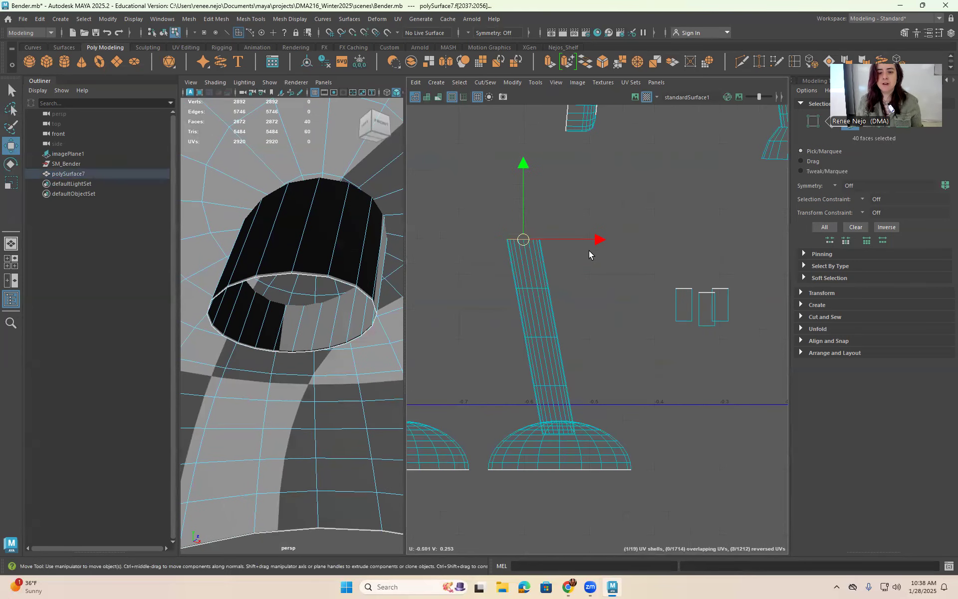
pyautogui.press('f')
pyautogui.scroll(-5, 316, 250)
pyautogui.press('f')
pyautogui.keyDown('alt'); pyautogui.moveTo(316, 270); pyautogui.dragTo(350, 361); pyautogui.keyUp('alt')
pyautogui.press('Delete')
# Isolate the bottom cap faces of the second leg inside the foot and delete them
pyautogui.scroll(8, 554, 359)
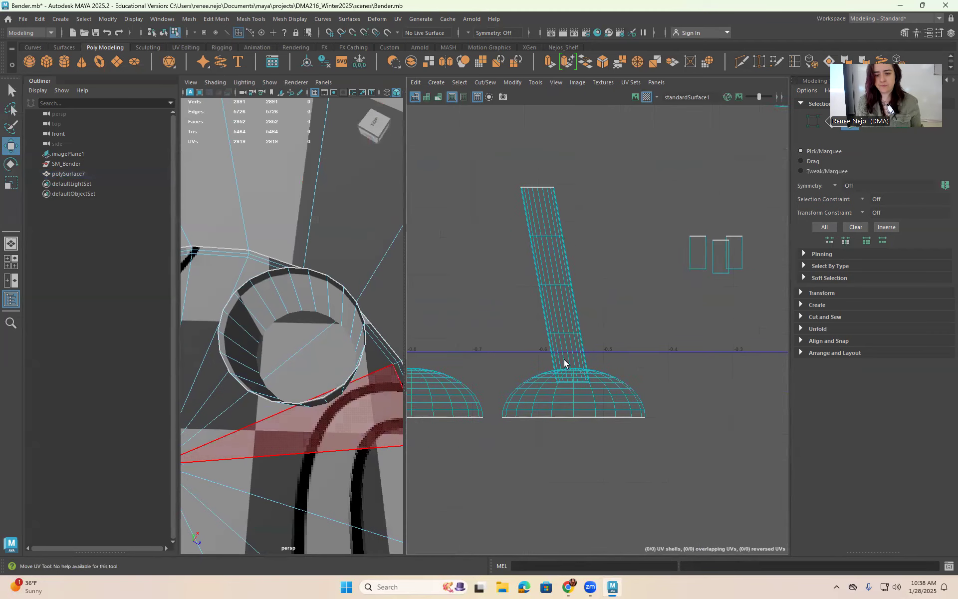
pyautogui.moveTo(511, 310); pyautogui.dragTo(726, 408)
pyautogui.keyDown('shift'); pyautogui.doubleClick(716, 391); pyautogui.keyUp('shift')
pyautogui.keyDown('ctrl'); pyautogui.doubleClick(718, 392); pyautogui.keyUp('ctrl')
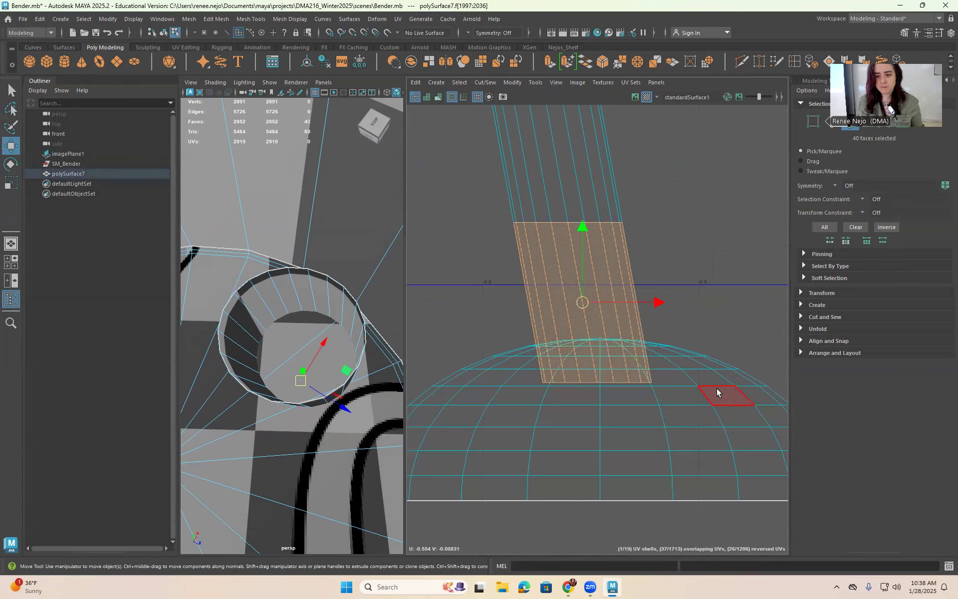
pyautogui.keyDown('ctrl'); pyautogui.doubleClick(588, 278); pyautogui.keyUp('ctrl')
pyautogui.keyDown('alt'); pyautogui.moveTo(336, 420); pyautogui.dragTo(350, 210); pyautogui.keyUp('alt')
pyautogui.press('f')
pyautogui.keyDown('alt'); pyautogui.moveTo(338, 392); pyautogui.dragTo(362, 364, button='middle'); pyautogui.keyUp('alt')
pyautogui.press('f')
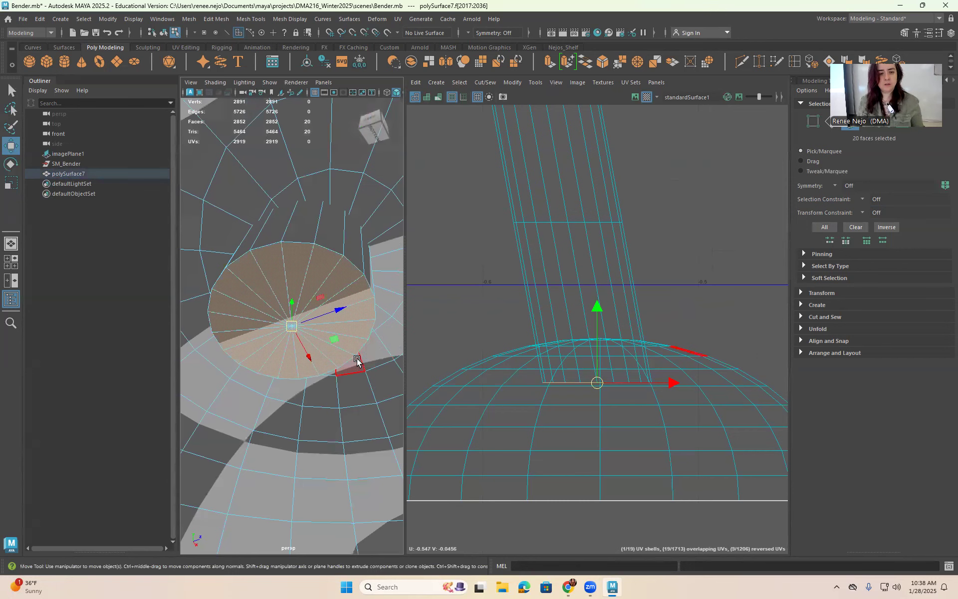
pyautogui.press('Delete')
# Move the second leg's UV shell into the 0–1 tile beside the first leg's shell
pyautogui.scroll(-8, 671, 312)
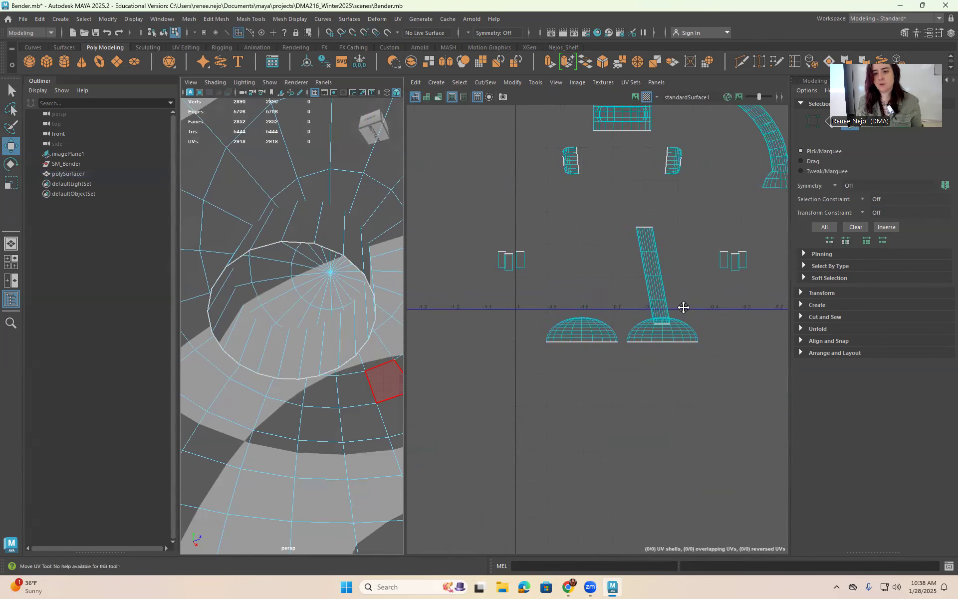
pyautogui.keyDown('alt'); pyautogui.moveTo(683, 306); pyautogui.dragTo(533, 341, button='middle'); pyautogui.keyUp('alt')
pyautogui.doubleClick(533, 341)
pyautogui.moveTo(531, 327); pyautogui.dragTo(792, 265)
pyautogui.keyDown('alt'); pyautogui.moveTo(729, 292); pyautogui.dragTo(588, 321, button='middle'); pyautogui.keyUp('alt')
pyautogui.scroll(3, 588, 321)
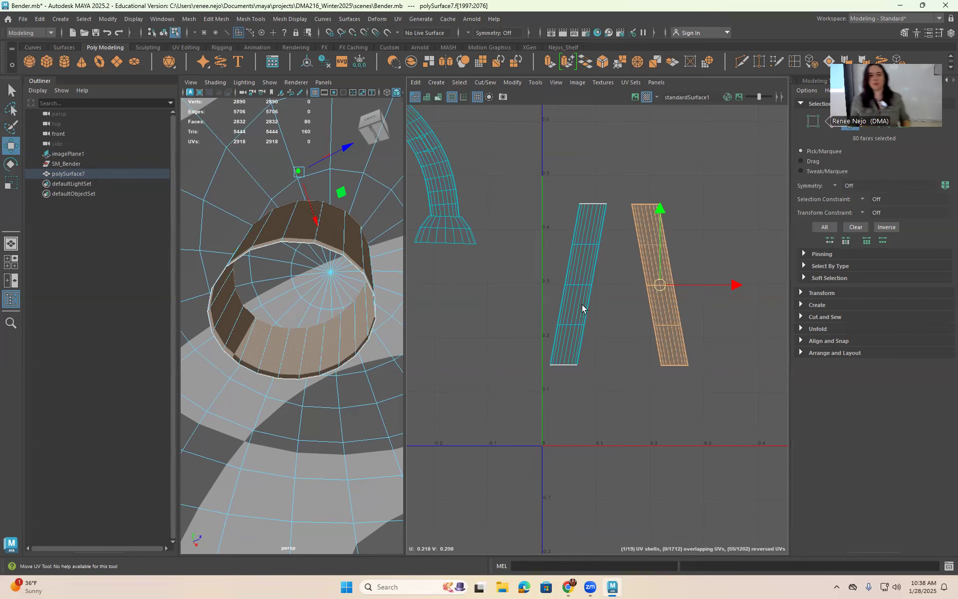
# Cut a UV seam along one full-length vertical edge loop on the back of each leg
pyautogui.scroll(-10, 295, 225)
pyautogui.keyDown('alt'); pyautogui.moveTo(299, 219); pyautogui.dragTo(433, 291); pyautogui.keyUp('alt')
pyautogui.keyDown('alt'); pyautogui.moveTo(209, 284); pyautogui.dragTo(321, 276); pyautogui.keyUp('alt')
pyautogui.scroll(8, 321, 276)
pyautogui.keyDown('alt'); pyautogui.moveTo(321, 276); pyautogui.dragTo(301, 346, button='middle'); pyautogui.keyUp('alt')
pyautogui.moveTo(271, 185); pyautogui.dragTo(274, 165, button='right')
pyautogui.doubleClick(278, 176)
pyautogui.keyDown('alt'); pyautogui.moveTo(315, 191); pyautogui.dragTo(293, 233, button='middle'); pyautogui.keyUp('alt')
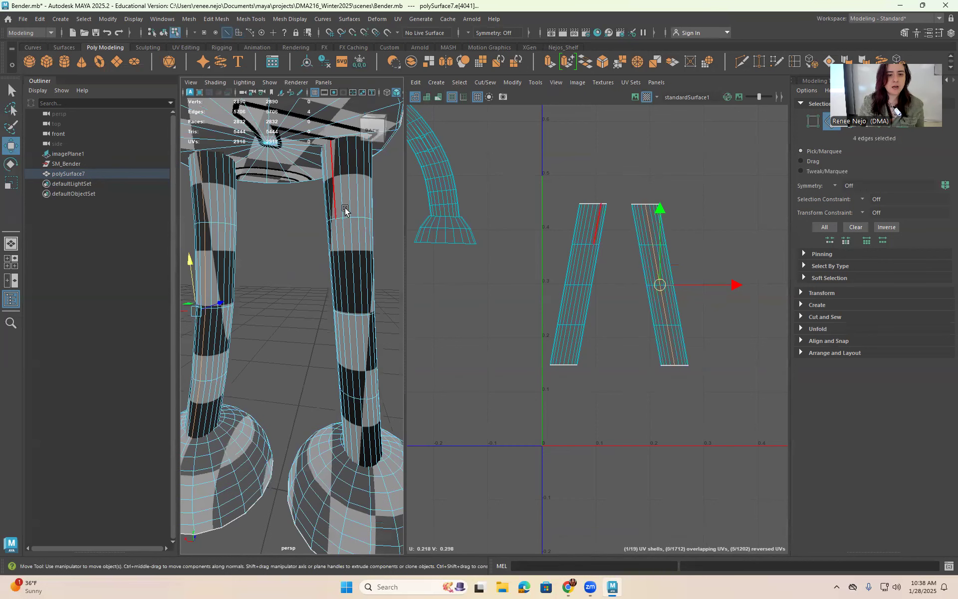
pyautogui.keyDown('shift'); pyautogui.doubleClick(348, 209); pyautogui.keyUp('shift')
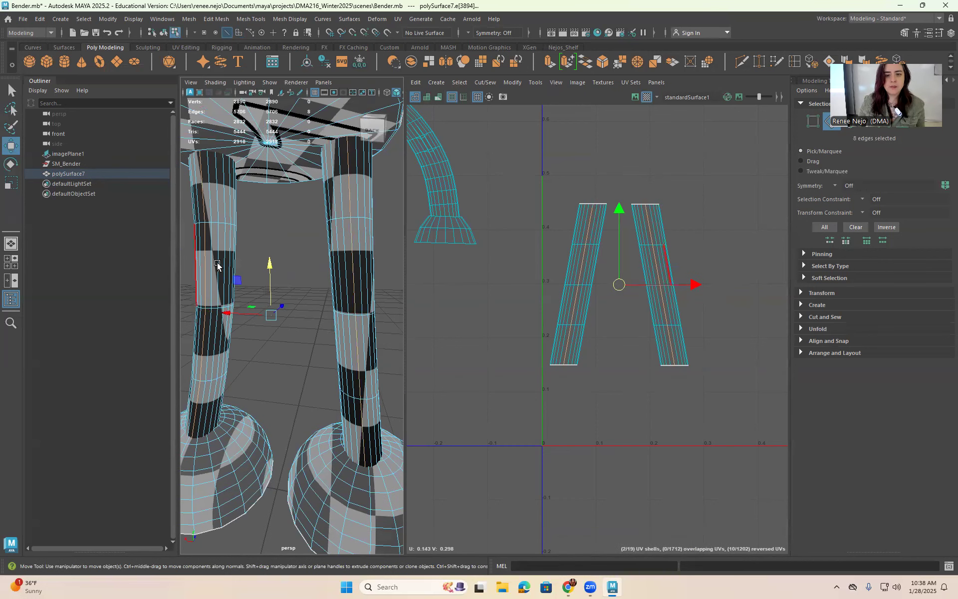
pyautogui.scroll(-3, 347, 210)
pyautogui.scroll(2, 243, 263)
pyautogui.keyDown('alt'); pyautogui.moveTo(243, 263); pyautogui.dragTo(259, 270); pyautogui.keyUp('alt')
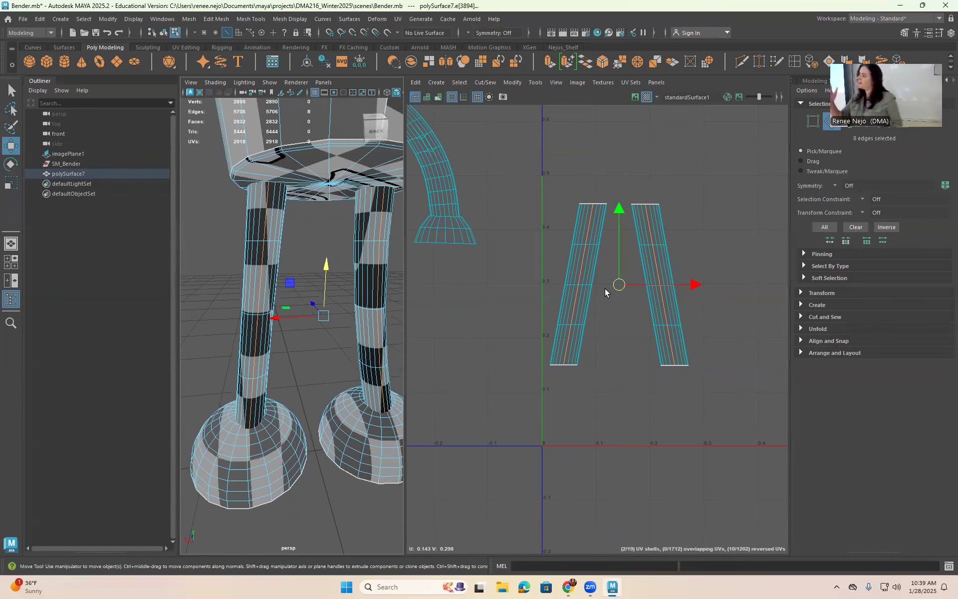
pyautogui.click(801, 317)
pyautogui.click(813, 344)
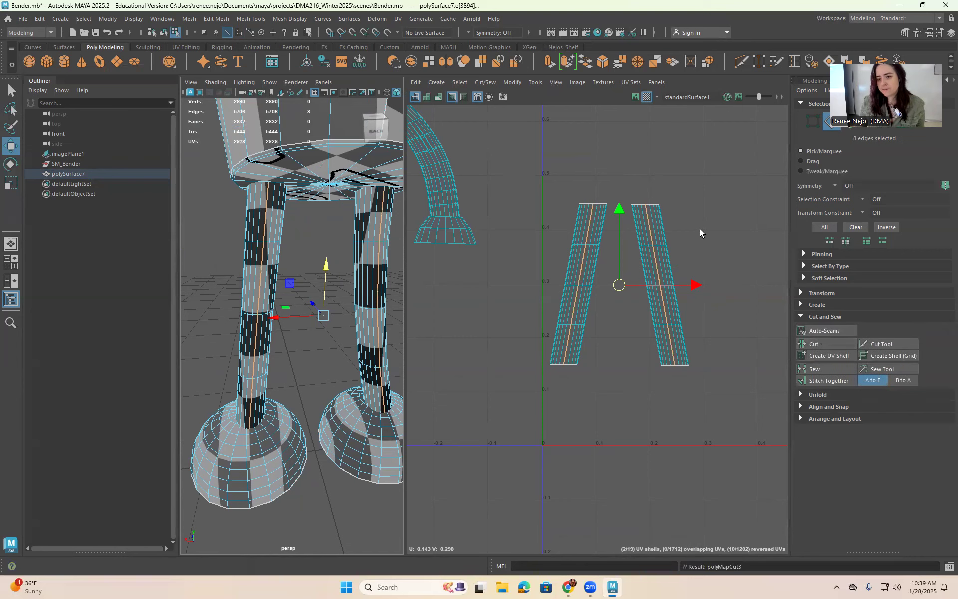
# Select all faces of both leg UV shells and unfold them
pyautogui.click(631, 331)
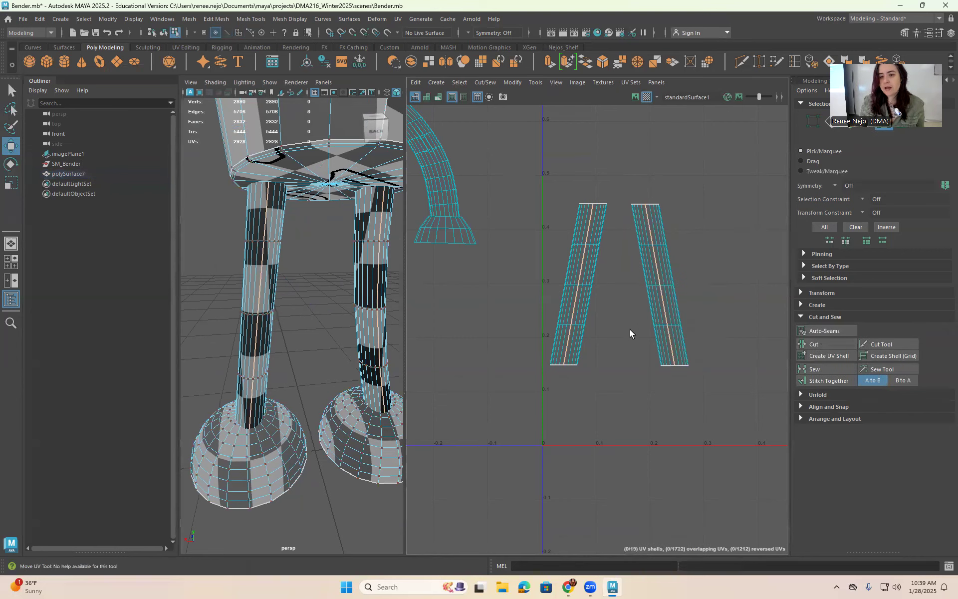
pyautogui.rightClick(586, 254)
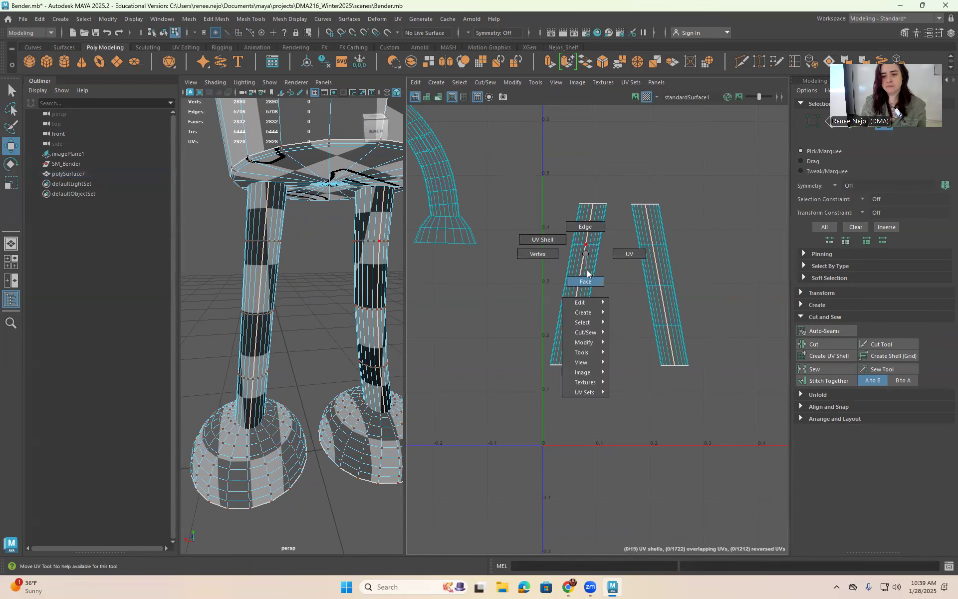
pyautogui.moveTo(587, 274); pyautogui.dragTo(586, 281, button='right')
pyautogui.keyDown('shift'); pyautogui.doubleClick(653, 259); pyautogui.keyUp('shift')
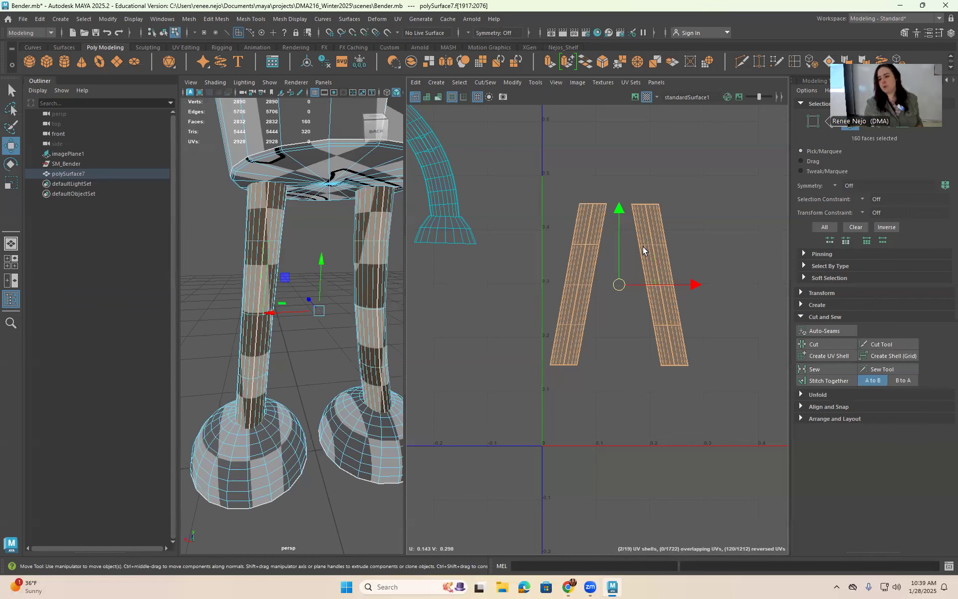
pyautogui.click(818, 395)
pyautogui.click(823, 421)
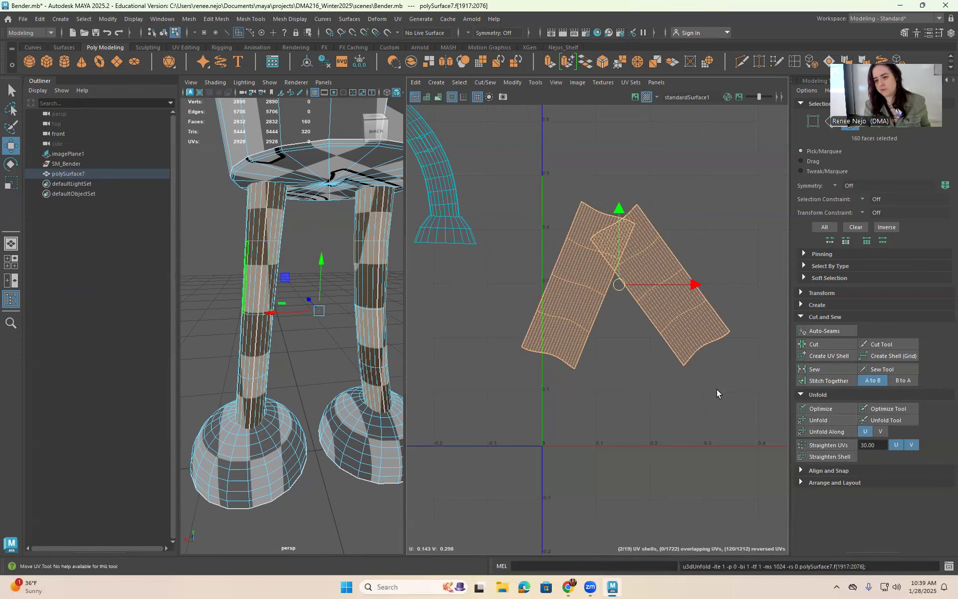
# Rotate each unfolded leg UV shell upright so the two stand side by side without overlapping
pyautogui.click(570, 302)
pyautogui.doubleClick(570, 302)
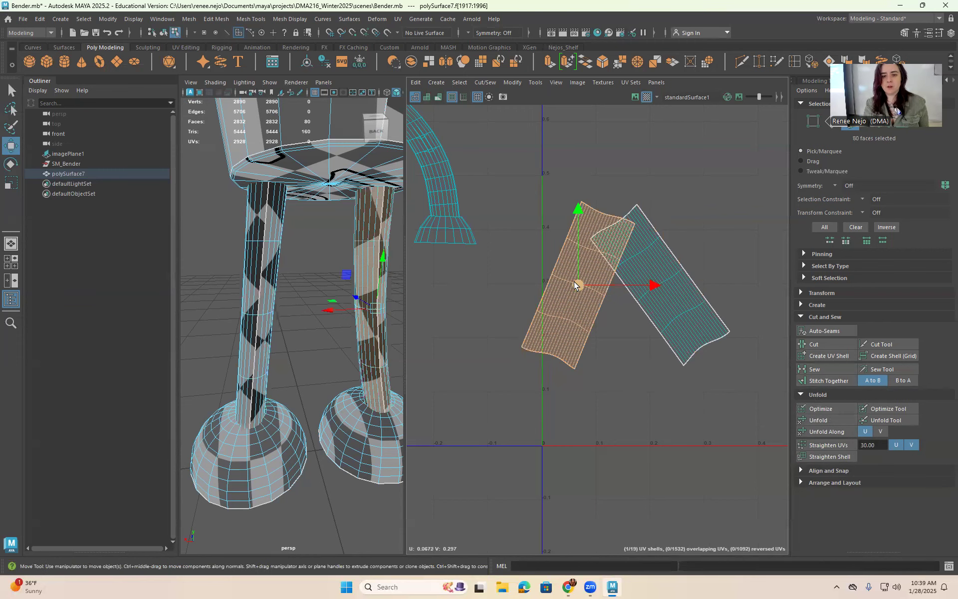
pyautogui.press('e')
pyautogui.moveTo(556, 182); pyautogui.dragTo(680, 231)
pyautogui.doubleClick(564, 285)
pyautogui.doubleClick(636, 220)
pyautogui.scroll(-2, 680, 231)
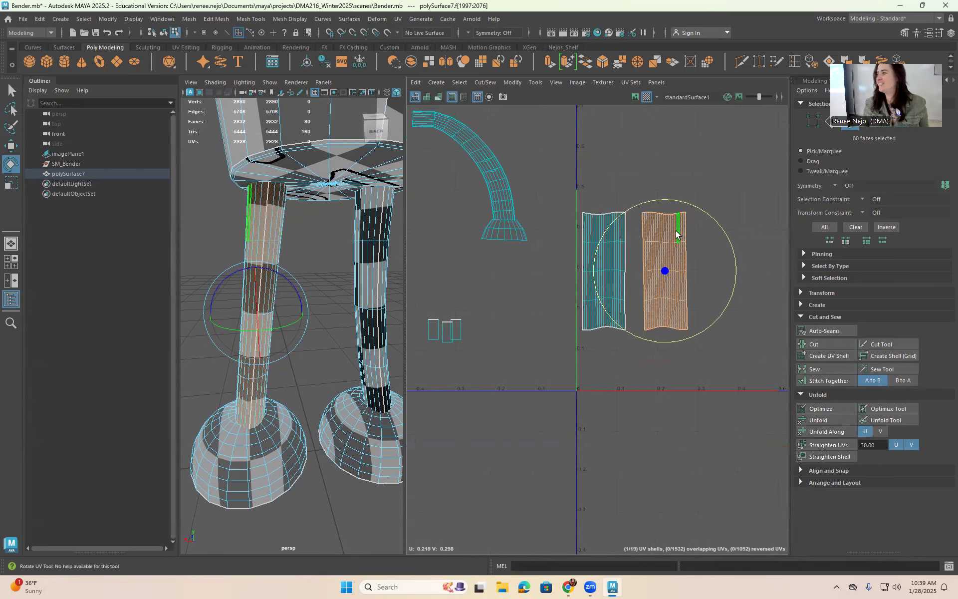
# Select both upright leg UV shells and move them together out of the 0–1 tile
pyautogui.keyDown('alt'); pyautogui.moveTo(676, 231); pyautogui.dragTo(591, 309, button='middle'); pyautogui.keyUp('alt')
pyautogui.keyDown('shift'); pyautogui.click(500, 313); pyautogui.keyUp('shift')
pyautogui.keyDown('shift'); pyautogui.doubleClick(500, 313); pyautogui.keyUp('shift')
pyautogui.scroll(-3, 500, 313)
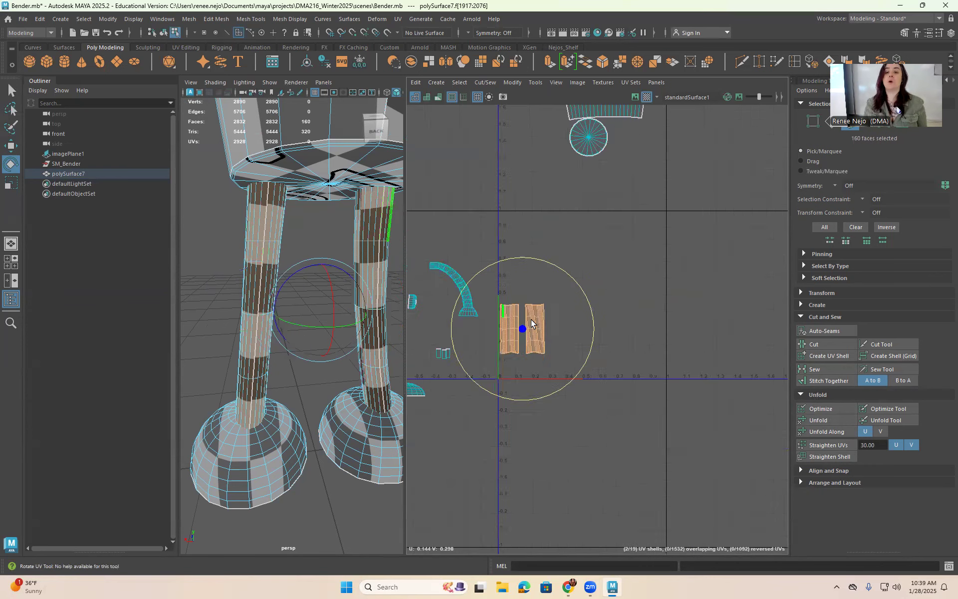
pyautogui.scroll(-3, 563, 322)
pyautogui.press('w')
pyautogui.moveTo(540, 327); pyautogui.dragTo(606, 221)
pyautogui.moveTo(537, 388); pyautogui.dragTo(595, 354, button='middle')
pyautogui.moveTo(669, 205); pyautogui.dragTo(610, 245)
pyautogui.scroll(1, 430, 423)
pyautogui.scroll(5, 439, 394)
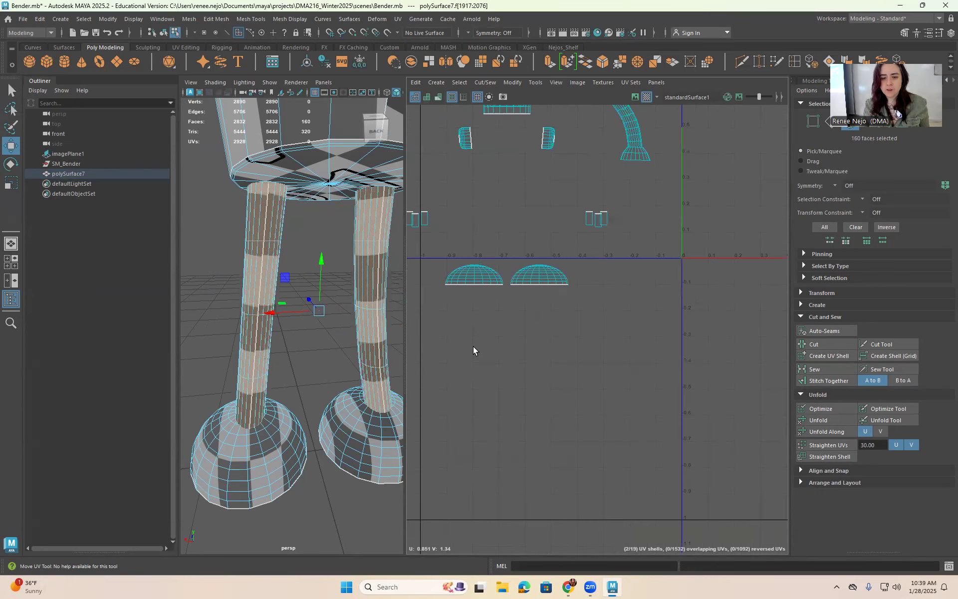
# Select the two dome-shaped foot UV shells and move them into the 0–1 tile
pyautogui.doubleClick(474, 249)
pyautogui.keyDown('shift'); pyautogui.doubleClick(601, 248); pyautogui.keyUp('shift')
pyautogui.keyDown('alt'); pyautogui.moveTo(599, 278); pyautogui.dragTo(575, 378, button='middle'); pyautogui.keyUp('alt')
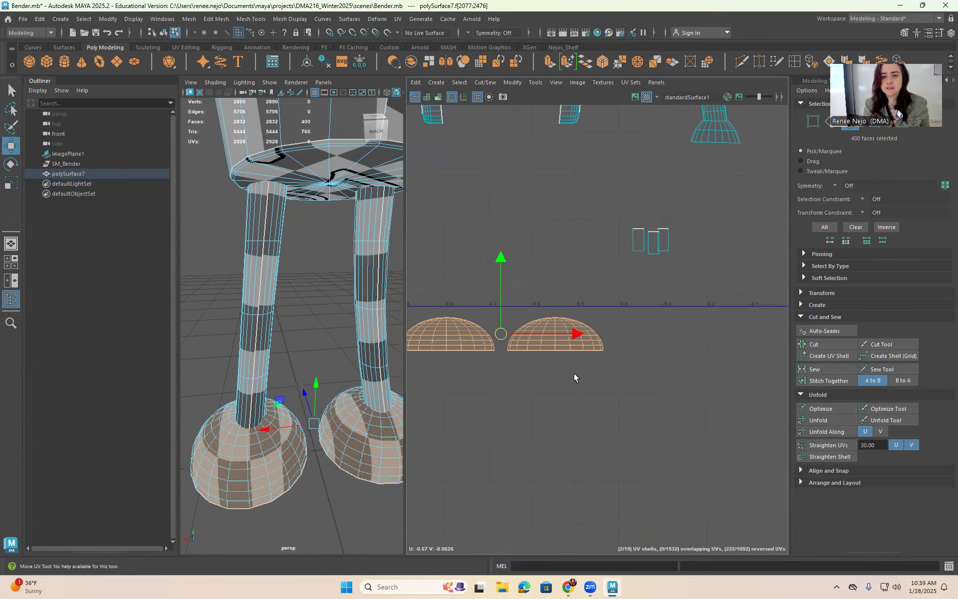
pyautogui.scroll(-3, 547, 376)
pyautogui.moveTo(517, 349); pyautogui.dragTo(817, 227)
pyautogui.keyDown('alt'); pyautogui.moveTo(715, 296); pyautogui.dragTo(648, 334, button='middle'); pyautogui.keyUp('alt')
pyautogui.scroll(5, 733, 284)
pyautogui.keyDown('alt'); pyautogui.moveTo(733, 284); pyautogui.dragTo(651, 294, button='middle'); pyautogui.keyUp('alt')
pyautogui.keyDown('alt'); pyautogui.moveTo(629, 227); pyautogui.dragTo(596, 201, button='middle'); pyautogui.keyUp('alt')
# Return to object mode and reselect the Bender mesh with the undersides of its feet in view
pyautogui.keyDown('alt'); pyautogui.moveTo(303, 378); pyautogui.dragTo(350, 331); pyautogui.keyUp('alt')
pyautogui.moveTo(287, 231); pyautogui.dragTo(337, 206, button='right')
pyautogui.click(336, 209)
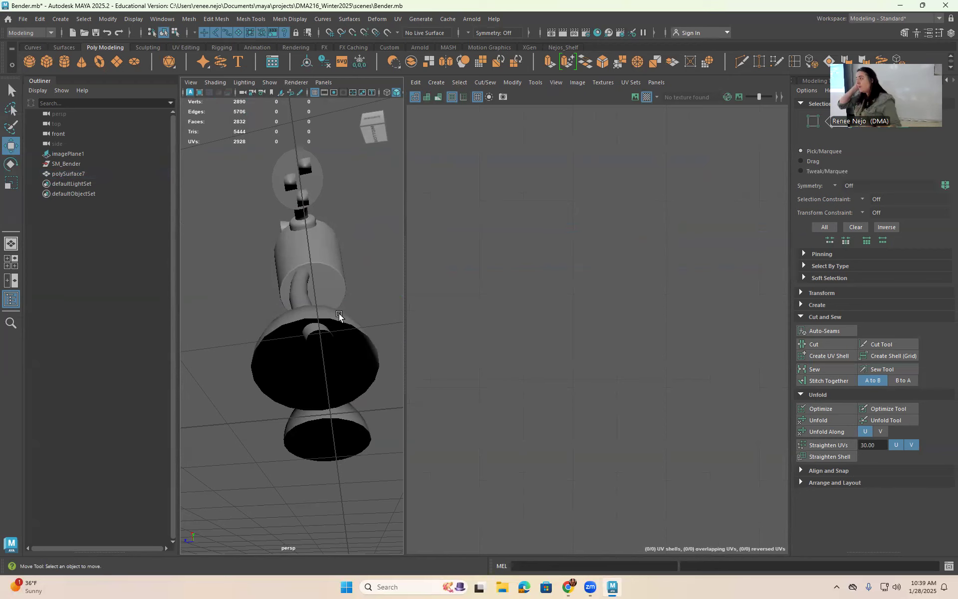
pyautogui.click(321, 324)
pyautogui.keyDown('alt'); pyautogui.moveTo(321, 325); pyautogui.dragTo(327, 269); pyautogui.keyUp('alt')
# Cap the first foot's open bottom by extruding its border edge loop inward and merging it to the center
pyautogui.rightClick(328, 267)
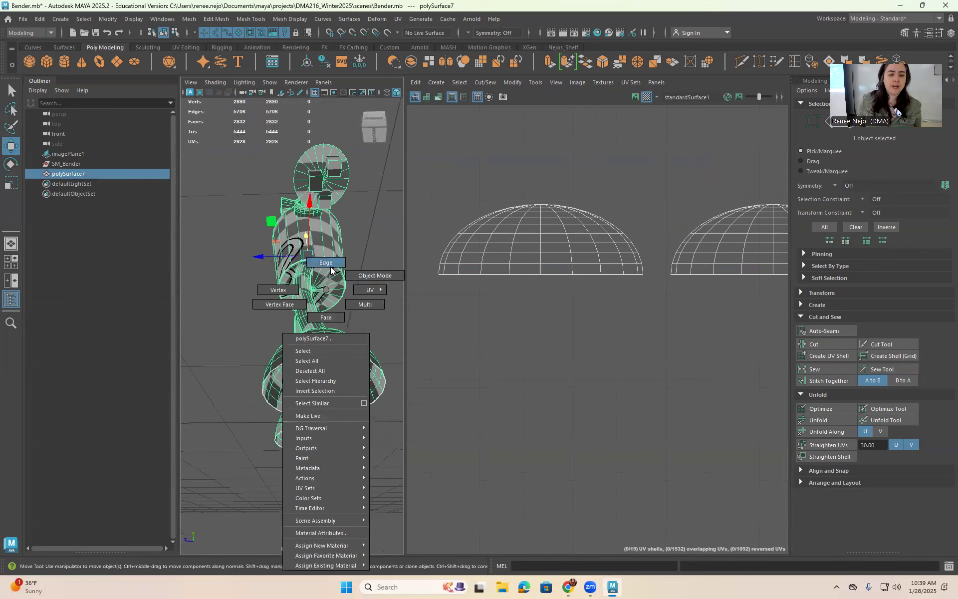
pyautogui.doubleClick(337, 354)
pyautogui.keyDown('alt'); pyautogui.moveTo(344, 394); pyautogui.dragTo(309, 396); pyautogui.keyUp('alt')
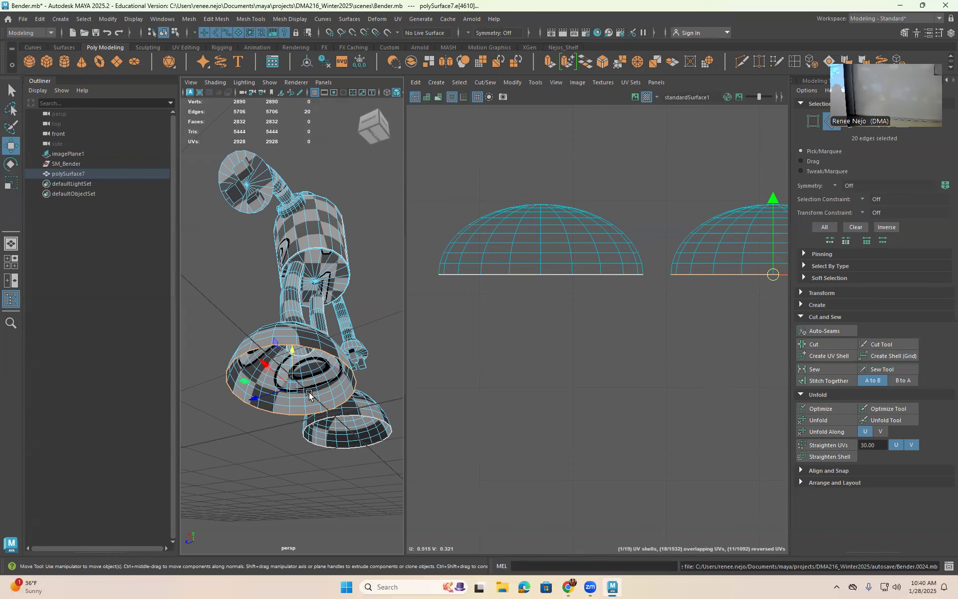
pyautogui.keyDown('alt'); pyautogui.moveTo(398, 386); pyautogui.dragTo(363, 359); pyautogui.keyUp('alt')
pyautogui.press('space')
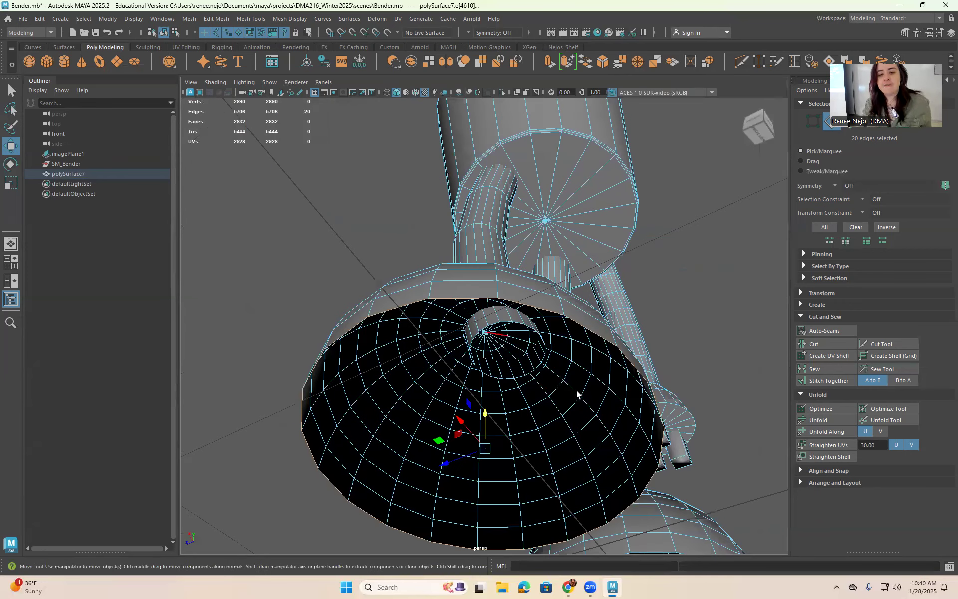
pyautogui.scroll(-7, 577, 393)
pyautogui.keyDown('alt'); pyautogui.moveTo(577, 393); pyautogui.dragTo(614, 395); pyautogui.keyUp('alt')
pyautogui.scroll(2, 618, 396)
pyautogui.keyDown('alt'); pyautogui.moveTo(614, 351); pyautogui.dragTo(622, 336); pyautogui.keyUp('alt')
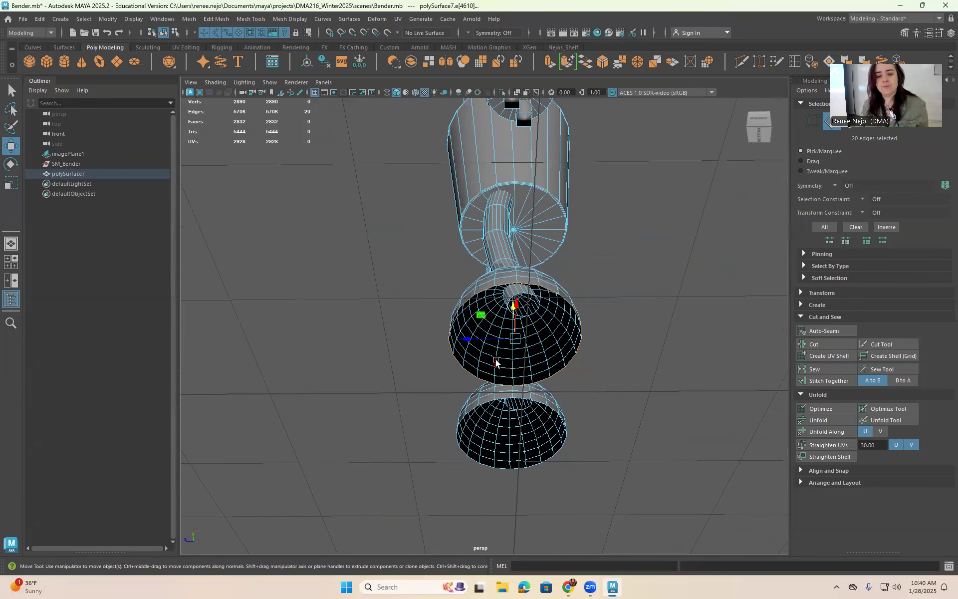
pyautogui.hotkey('ctrl', 'e')
pyautogui.press('r')
pyautogui.moveTo(515, 339); pyautogui.dragTo(461, 357)
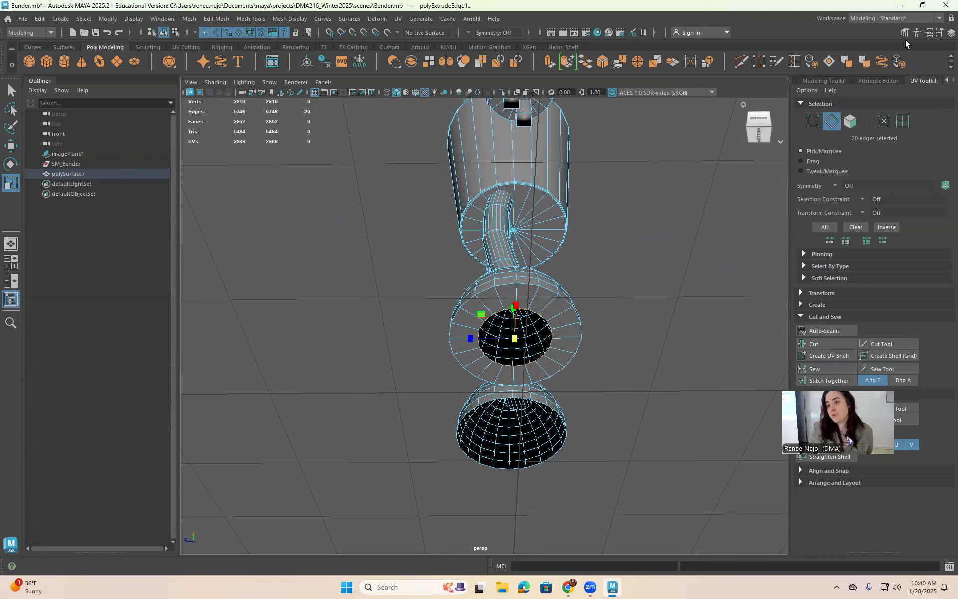
pyautogui.click(637, 62)
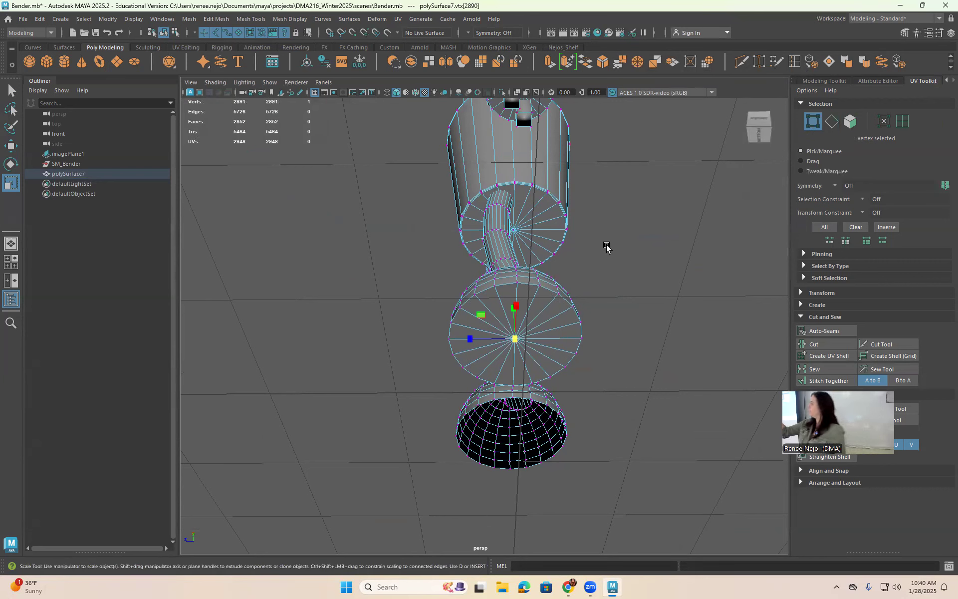
# Select the border edge loop of the second foot's open bottom and fill the hole with a single face
pyautogui.keyDown('alt'); pyautogui.moveTo(584, 399); pyautogui.dragTo(637, 255); pyautogui.keyUp('alt')
pyautogui.moveTo(636, 255); pyautogui.dragTo(640, 222, button='right')
pyautogui.doubleClick(594, 256)
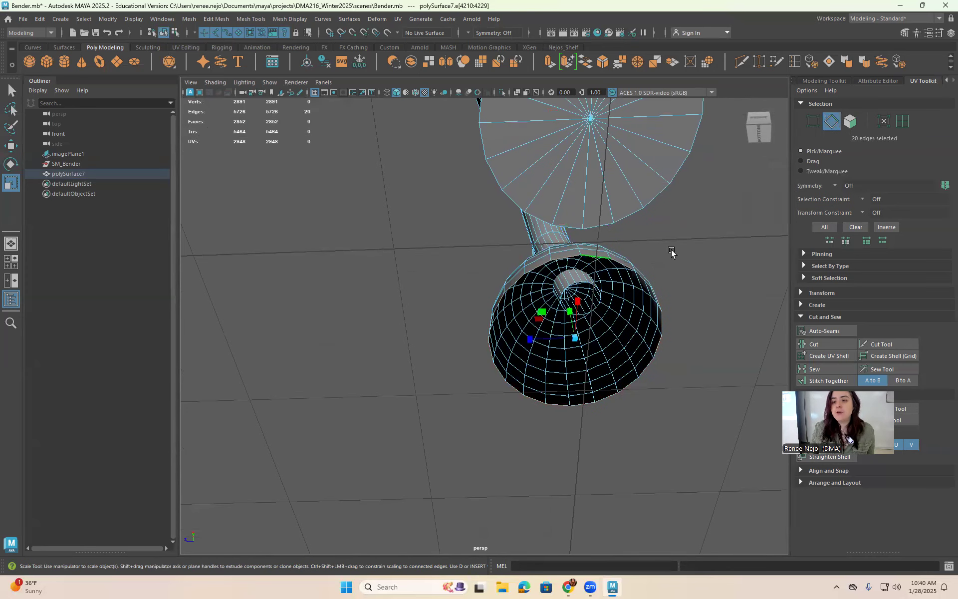
pyautogui.click(830, 63)
pyautogui.click(700, 316)
pyautogui.keyDown('alt'); pyautogui.moveTo(700, 316); pyautogui.dragTo(663, 347); pyautogui.keyUp('alt')
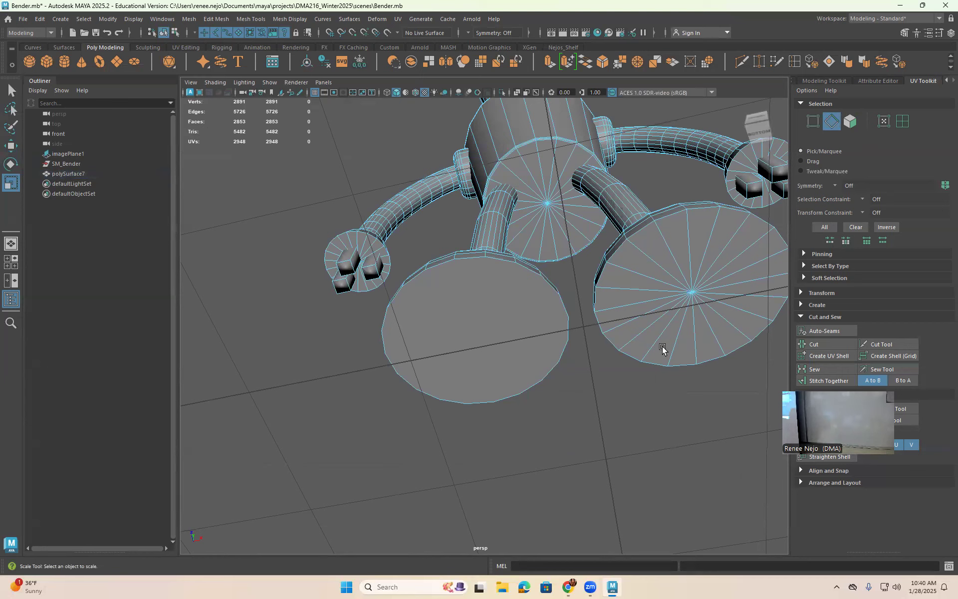
# Delete the single face that caps the bottom of the second foot
pyautogui.click(527, 299)
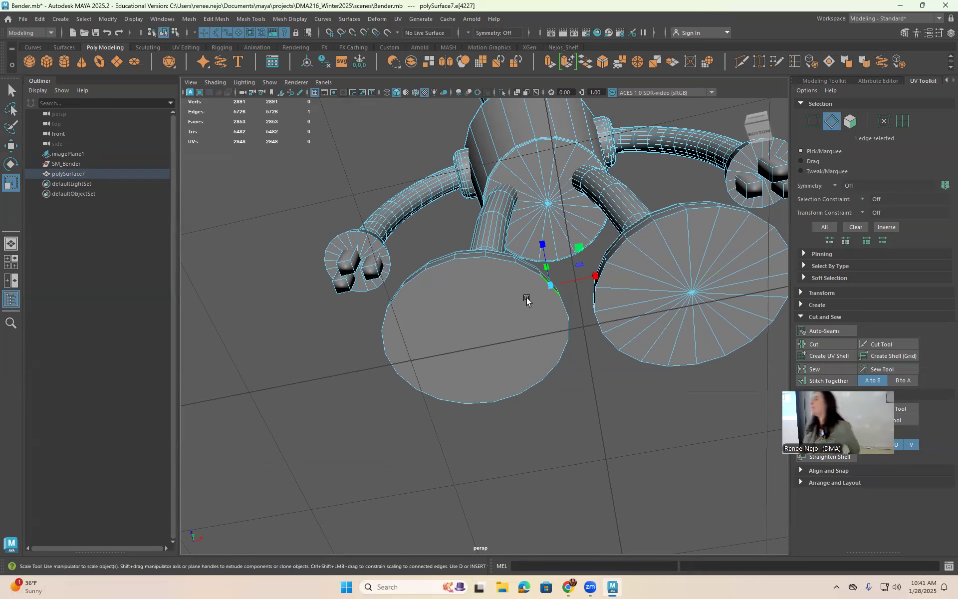
pyautogui.moveTo(541, 306); pyautogui.dragTo(514, 242, button='right')
pyautogui.click(524, 304)
pyautogui.press('Delete')
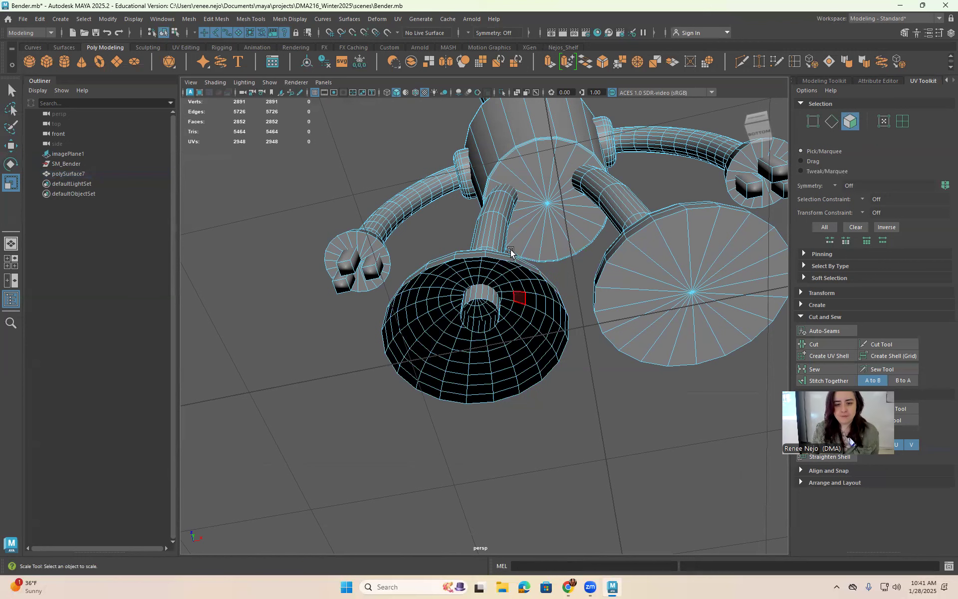
# Cap the second foot by extruding its bottom border edge loop inward and merging it to the center
pyautogui.doubleClick(502, 261)
pyautogui.keyDown('shift'); pyautogui.moveTo(481, 326); pyautogui.dragTo(451, 325); pyautogui.keyUp('shift')
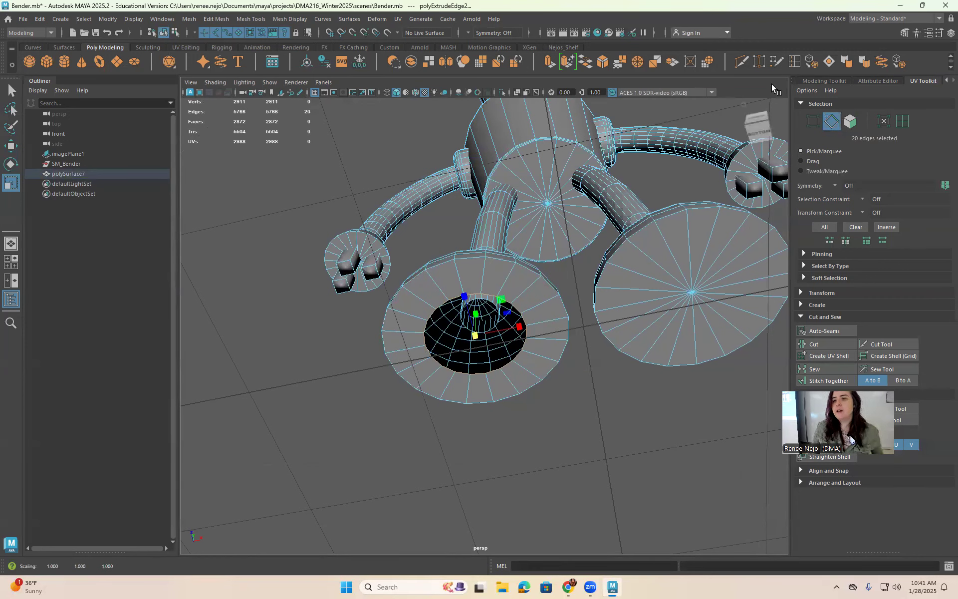
pyautogui.click(641, 64)
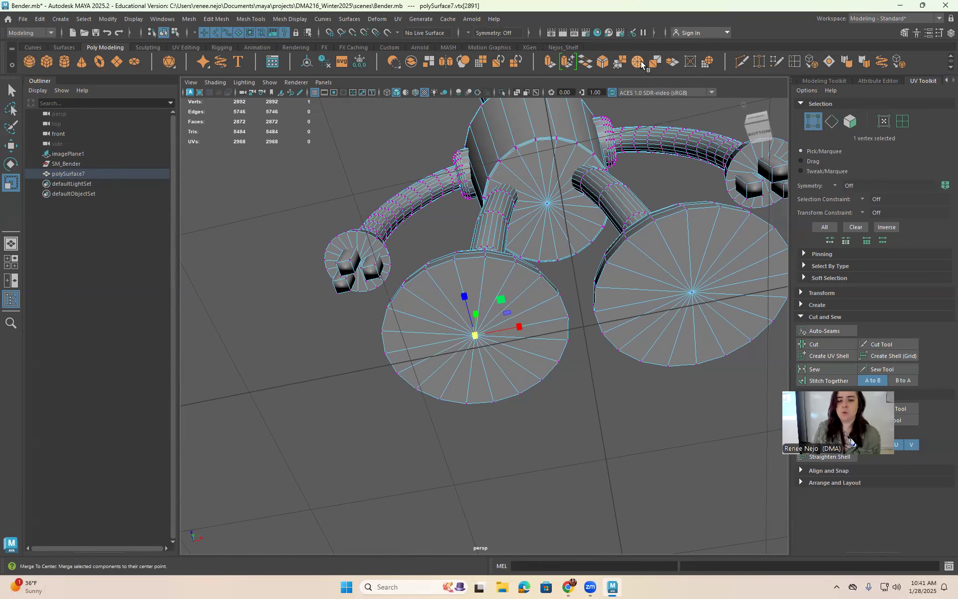
# Bring back the UV Editor and move one foot's dome shell up off the new cap's triangular UV faces
pyautogui.press('space')
pyautogui.keyDown('alt'); pyautogui.moveTo(499, 272); pyautogui.dragTo(524, 291, button='middle'); pyautogui.keyUp('alt')
pyautogui.moveTo(527, 225); pyautogui.dragTo(529, 245, button='right')
pyautogui.moveTo(489, 193); pyautogui.dragTo(488, 202, button='right')
pyautogui.moveTo(488, 203); pyautogui.dragTo(681, 287)
pyautogui.moveTo(428, 176); pyautogui.dragTo(669, 288)
pyautogui.moveTo(564, 258); pyautogui.dragTo(572, 208)
pyautogui.hotkey('ctrl', 'z')
pyautogui.press('w')
pyautogui.moveTo(567, 261); pyautogui.dragTo(574, 186)
# Select the loose triangular UV faces below the raised dome and examine where they lie on the foot
pyautogui.keyDown('alt'); pyautogui.moveTo(333, 312); pyautogui.dragTo(302, 341); pyautogui.keyUp('alt')
pyautogui.scroll(5, 302, 342)
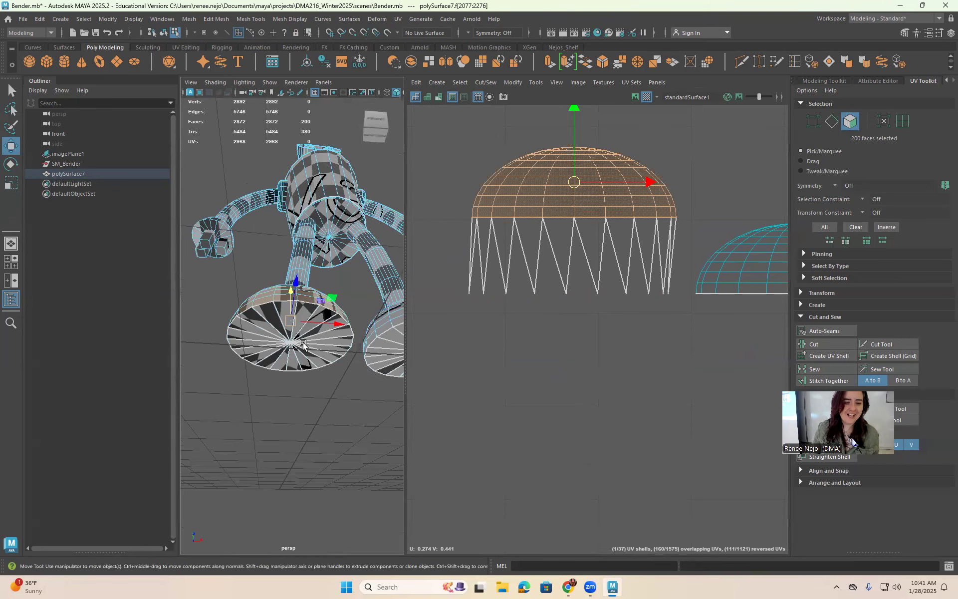
pyautogui.keyDown('alt'); pyautogui.moveTo(207, 402); pyautogui.dragTo(265, 371); pyautogui.keyUp('alt')
pyautogui.scroll(-1, 504, 357)
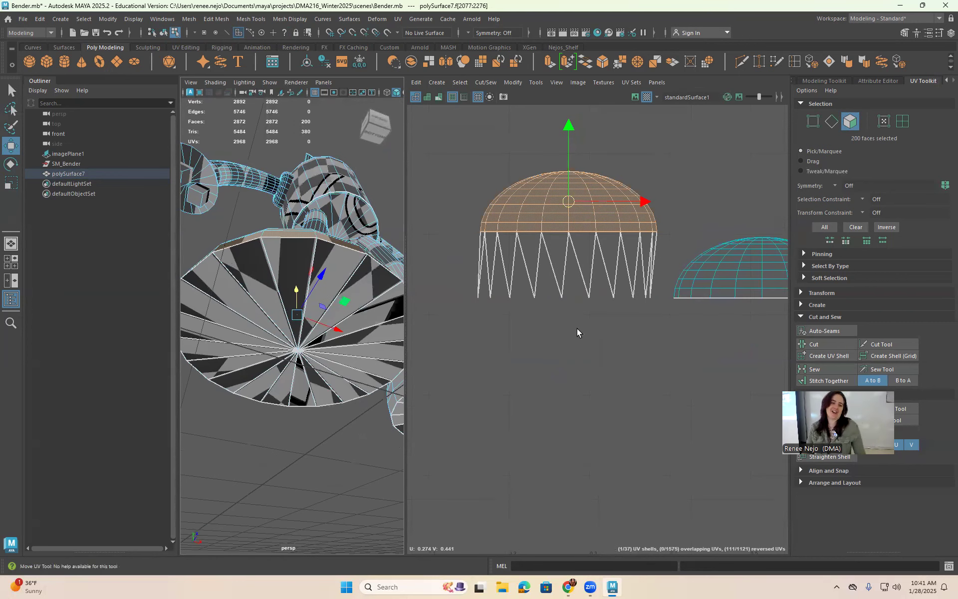
pyautogui.moveTo(462, 248); pyautogui.dragTo(660, 323)
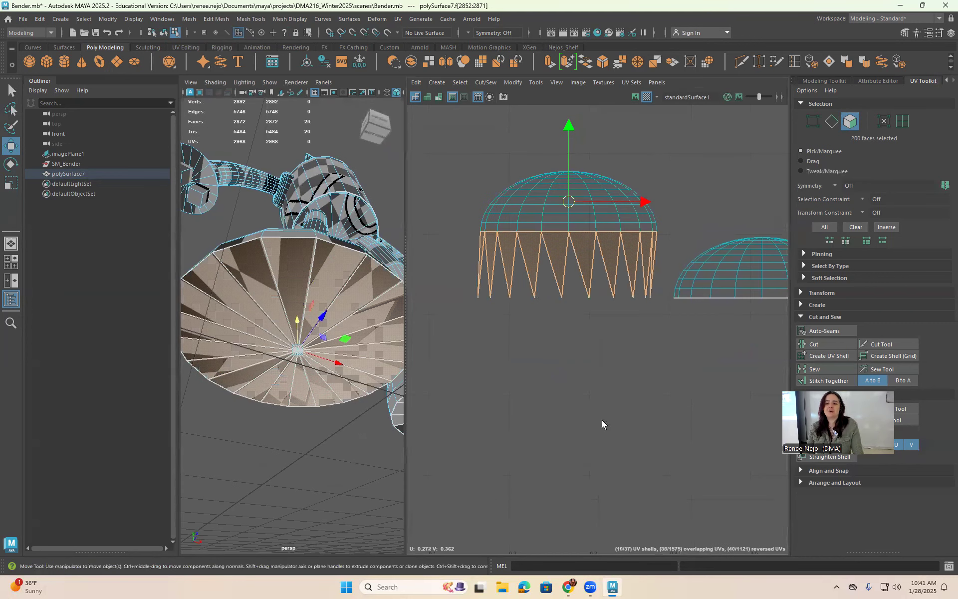
pyautogui.scroll(-3, 284, 391)
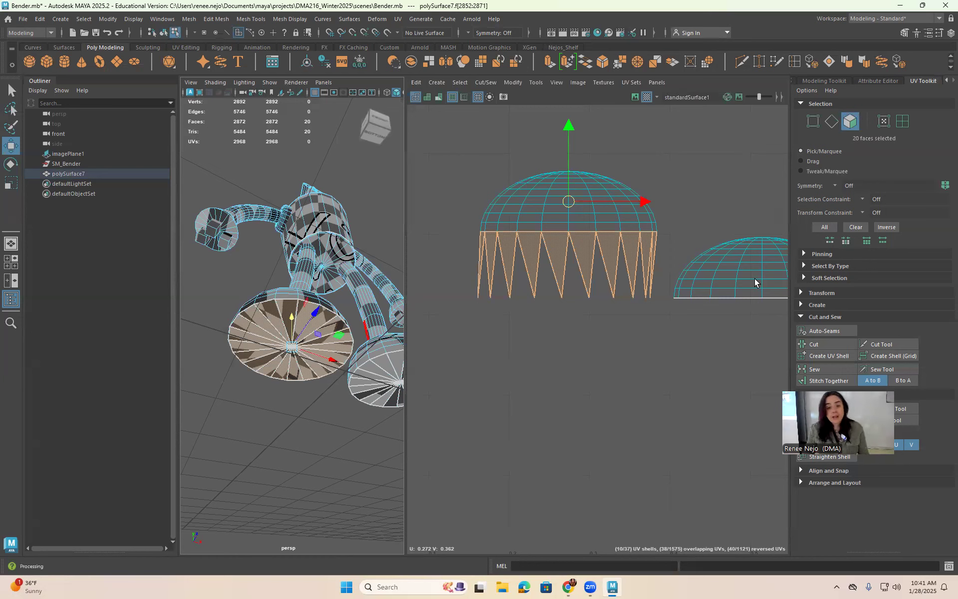
# Select the other foot's dome UV shell and move it up clear of its cap triangles
pyautogui.keyDown('alt'); pyautogui.moveTo(756, 283); pyautogui.dragTo(635, 282, button='middle'); pyautogui.keyUp('alt')
pyautogui.moveTo(559, 205); pyautogui.dragTo(670, 280)
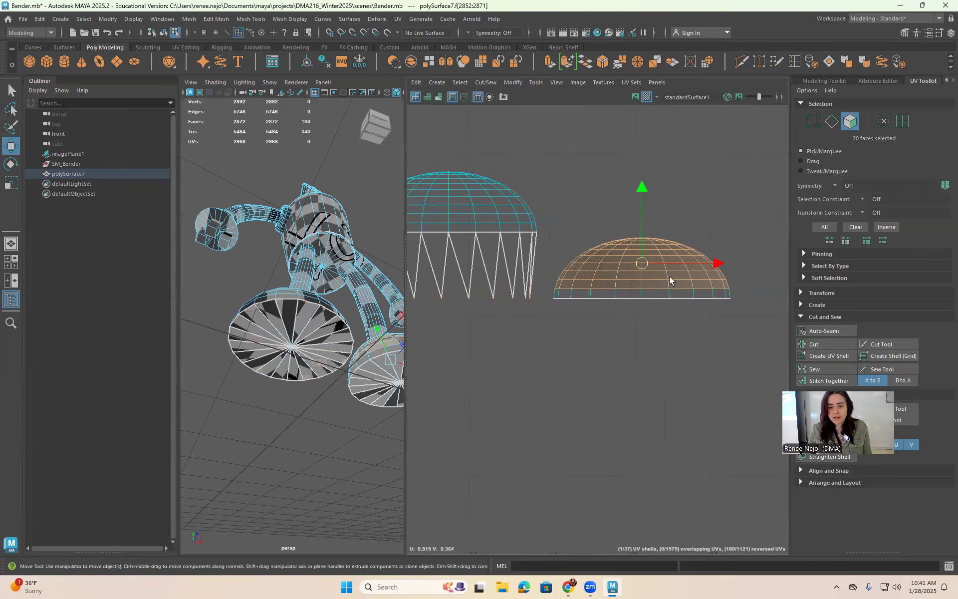
pyautogui.moveTo(554, 211); pyautogui.dragTo(739, 299)
pyautogui.moveTo(647, 207); pyautogui.dragTo(648, 144)
pyautogui.keyDown('alt'); pyautogui.moveTo(731, 282); pyautogui.dragTo(764, 264, button='middle'); pyautogui.keyUp('alt')
# Select the cap triangles of both feet and apply a planar UV projection along the Y axis
pyautogui.moveTo(771, 253); pyautogui.dragTo(410, 313)
pyautogui.keyDown('alt'); pyautogui.moveTo(530, 317); pyautogui.dragTo(577, 321, button='middle'); pyautogui.keyUp('alt')
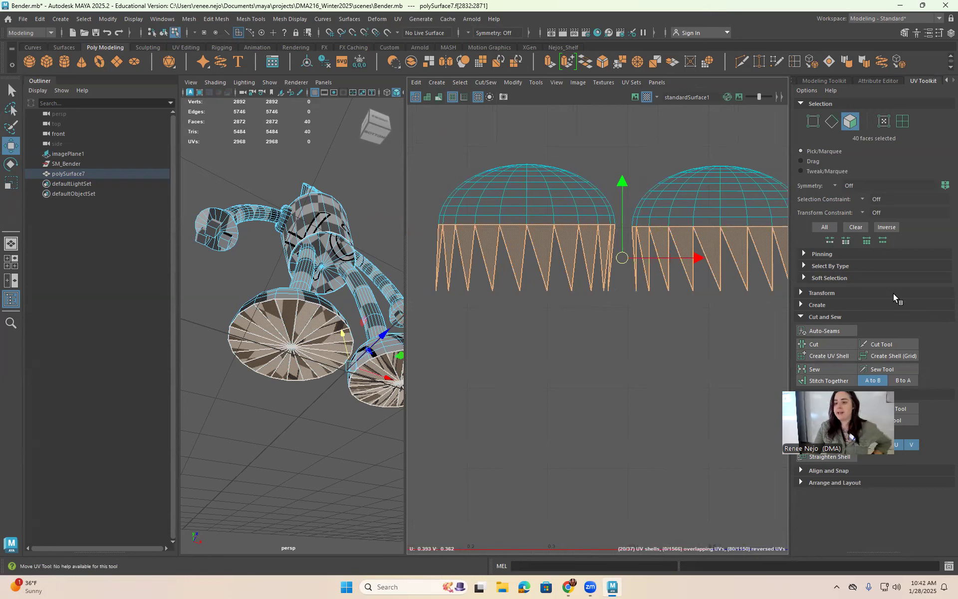
pyautogui.click(801, 304)
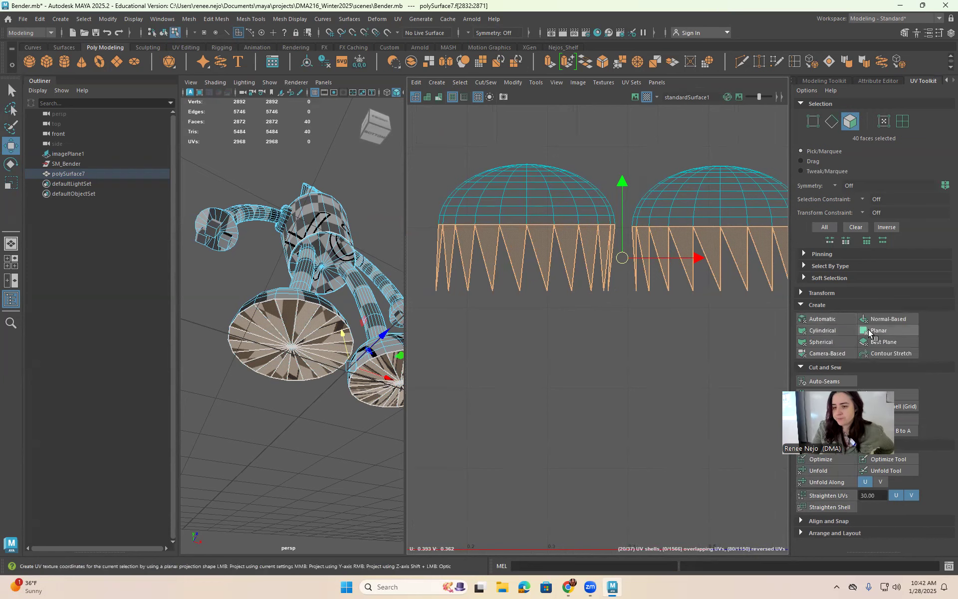
pyautogui.click(877, 331)
pyautogui.press('f')
pyautogui.scroll(-3, 710, 290)
pyautogui.scroll(4, 660, 315)
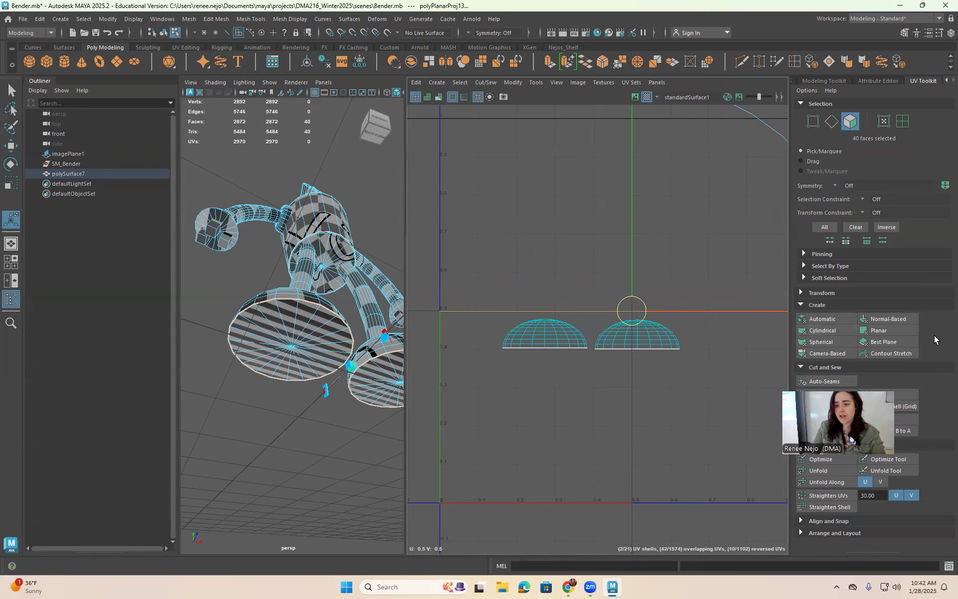
pyautogui.click(893, 331)
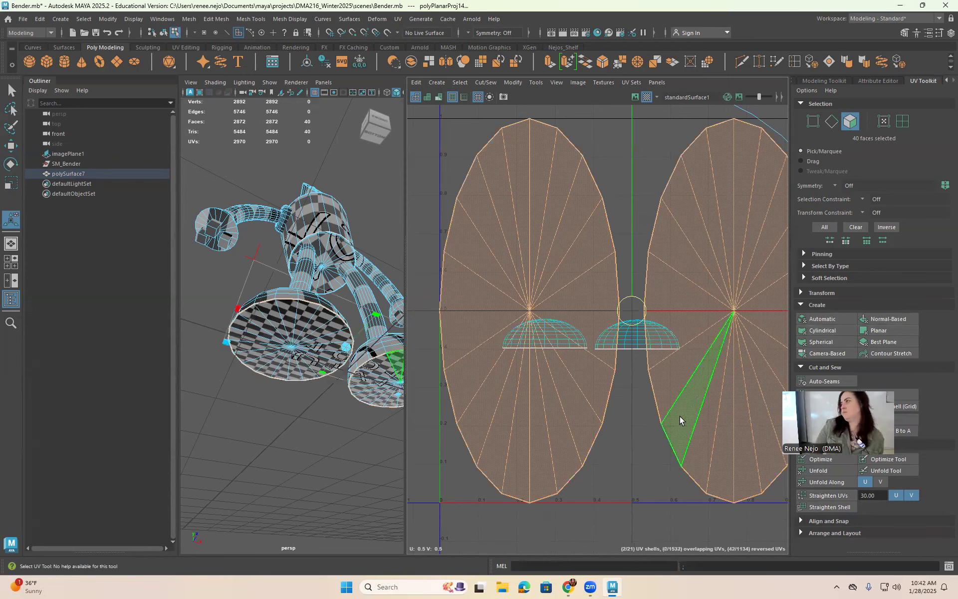
# Scale the two projected foot cap shells vertically until they are round
pyautogui.keyDown('alt'); pyautogui.moveTo(612, 355); pyautogui.dragTo(567, 389, button='middle'); pyautogui.keyUp('alt')
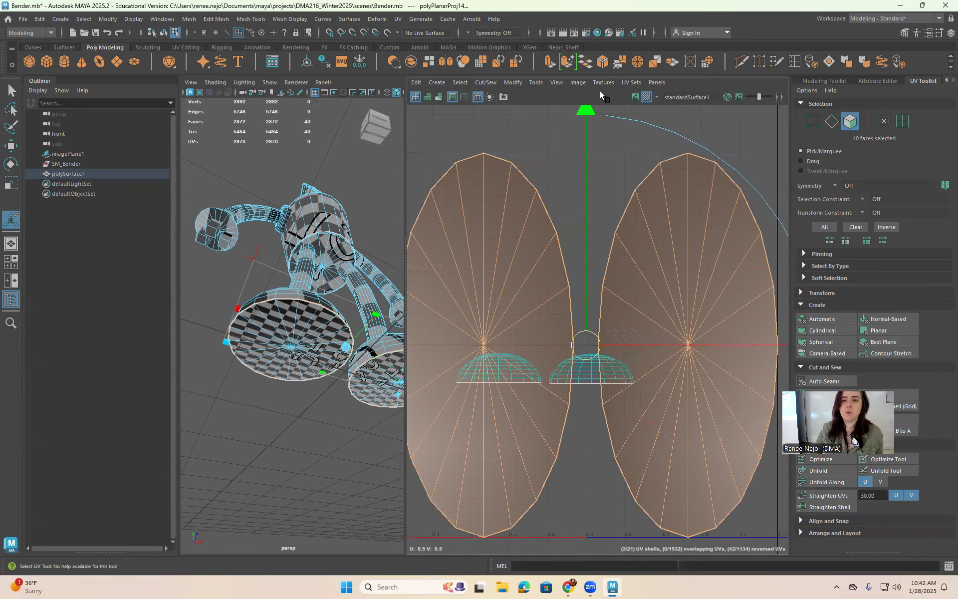
pyautogui.press('r')
pyautogui.moveTo(586, 277); pyautogui.dragTo(587, 329)
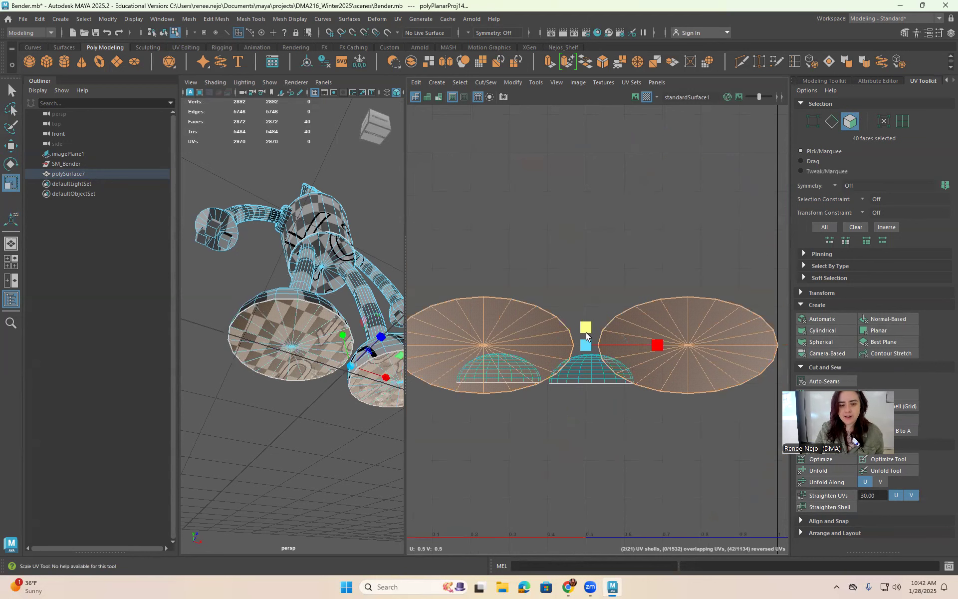
pyautogui.press('w')
pyautogui.press('r')
pyautogui.moveTo(586, 274); pyautogui.dragTo(591, 205)
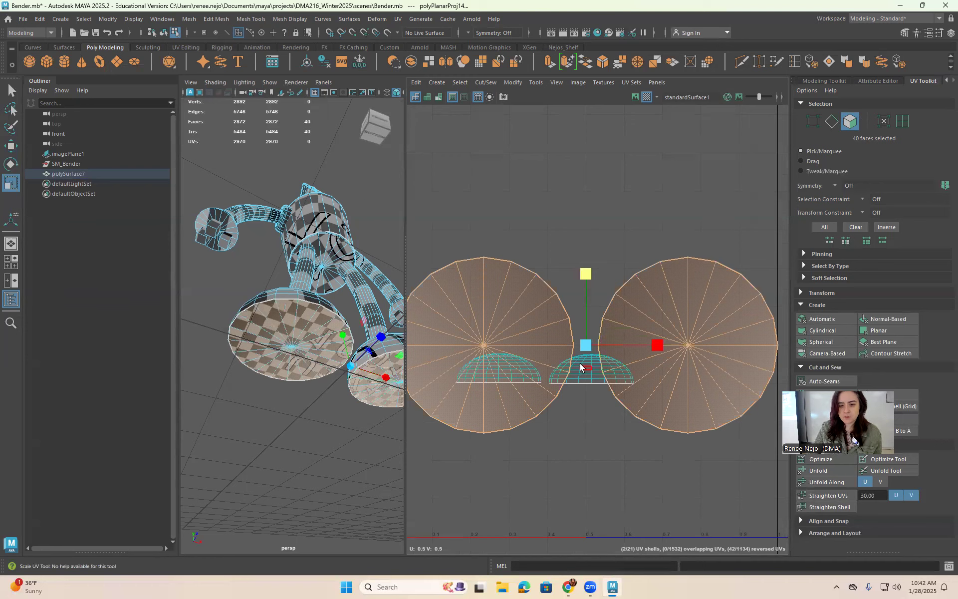
# Scale the round foot cap shells down slightly and move them above the dome shells
pyautogui.moveTo(585, 352); pyautogui.dragTo(576, 226)
pyautogui.press('w')
pyautogui.moveTo(583, 351); pyautogui.dragTo(571, 243)
# Select the two foot dome shells together with both foot cap shells and unfold all four
pyautogui.moveTo(682, 446); pyautogui.dragTo(439, 322)
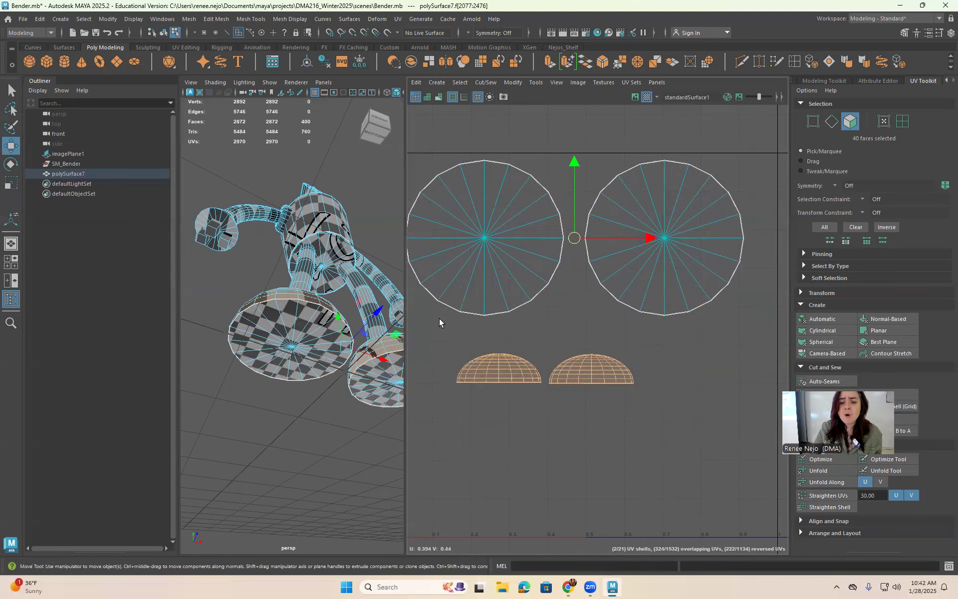
pyautogui.scroll(-3, 439, 322)
pyautogui.moveTo(419, 214); pyautogui.dragTo(674, 394)
pyautogui.keyDown('alt'); pyautogui.moveTo(394, 397); pyautogui.dragTo(401, 431); pyautogui.keyUp('alt')
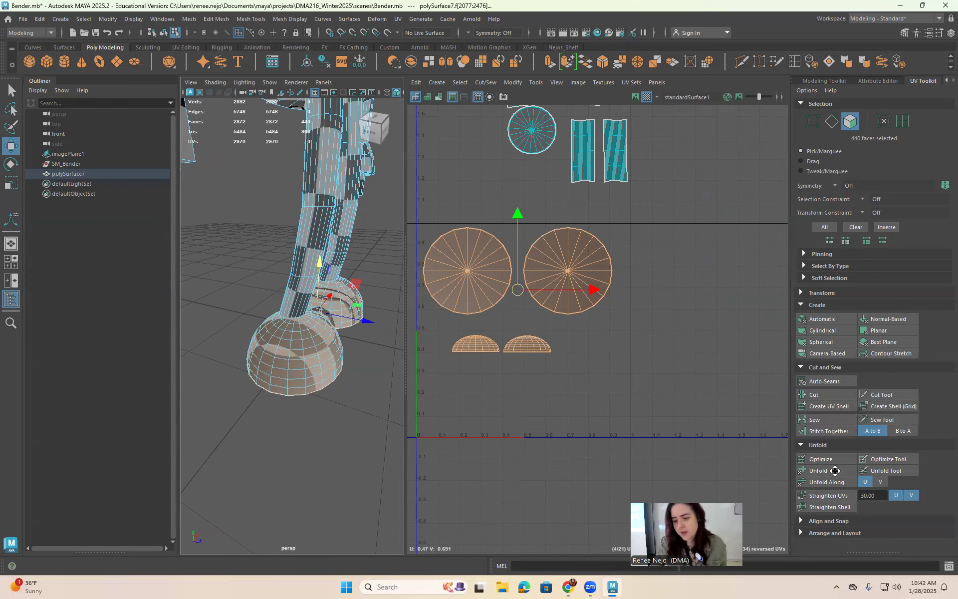
pyautogui.click(836, 470)
# Select the back edges of both feet, keep only the edges on the cap circles, and cut the cap shells along them
pyautogui.keyDown('alt'); pyautogui.moveTo(381, 389); pyautogui.dragTo(169, 391); pyautogui.keyUp('alt')
pyautogui.moveTo(288, 290); pyautogui.dragTo(292, 254, button='right')
pyautogui.keyDown('alt'); pyautogui.moveTo(374, 353); pyautogui.dragTo(417, 344); pyautogui.keyUp('alt')
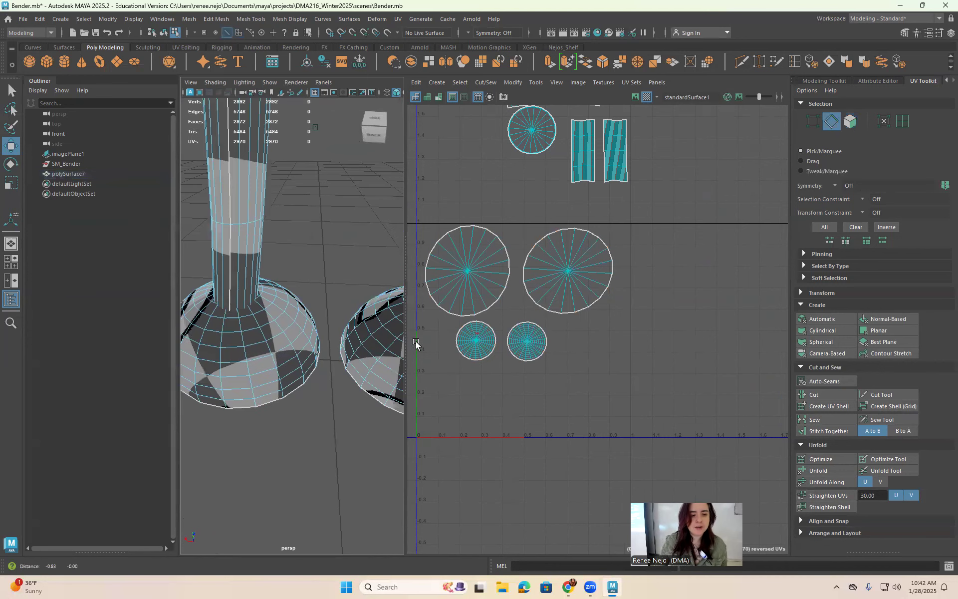
pyautogui.doubleClick(225, 325)
pyautogui.keyDown('alt'); pyautogui.moveTo(224, 325); pyautogui.dragTo(320, 353); pyautogui.keyUp('alt')
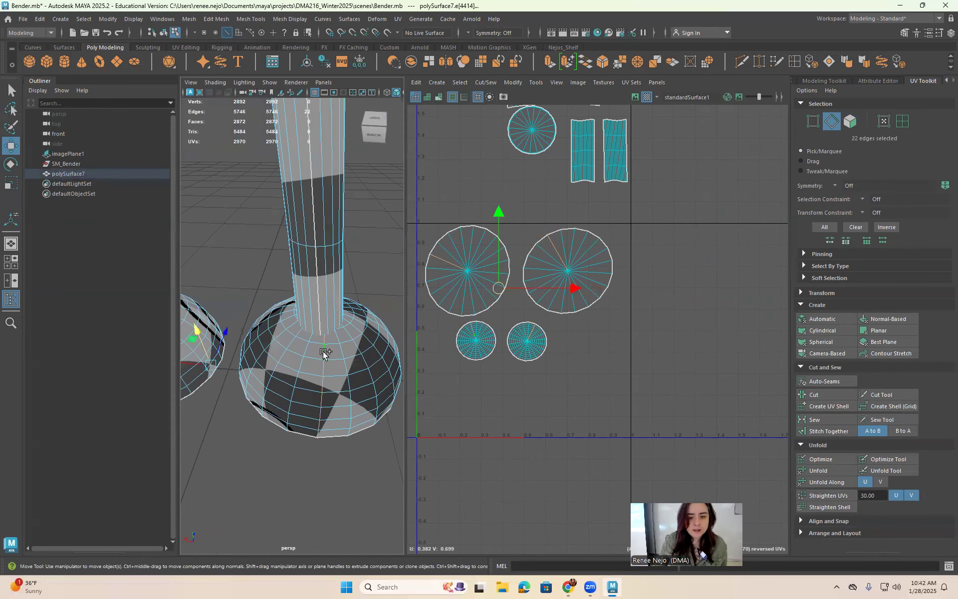
pyautogui.keyDown('ctrl'); pyautogui.moveTo(567, 389); pyautogui.dragTo(435, 320); pyautogui.keyUp('ctrl')
pyautogui.scroll(3, 485, 279)
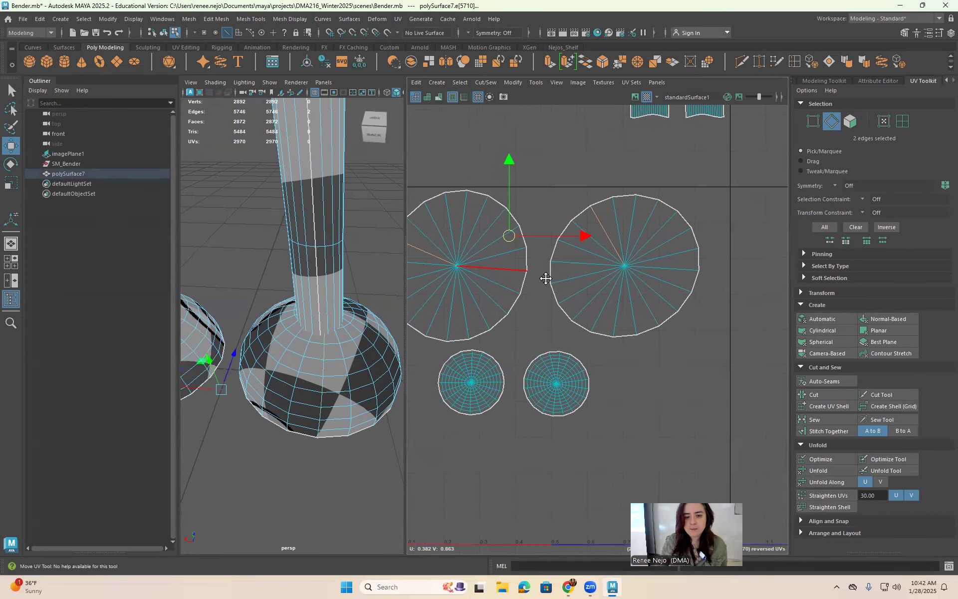
pyautogui.keyDown('alt'); pyautogui.moveTo(547, 278); pyautogui.dragTo(609, 292, button='middle'); pyautogui.keyUp('alt')
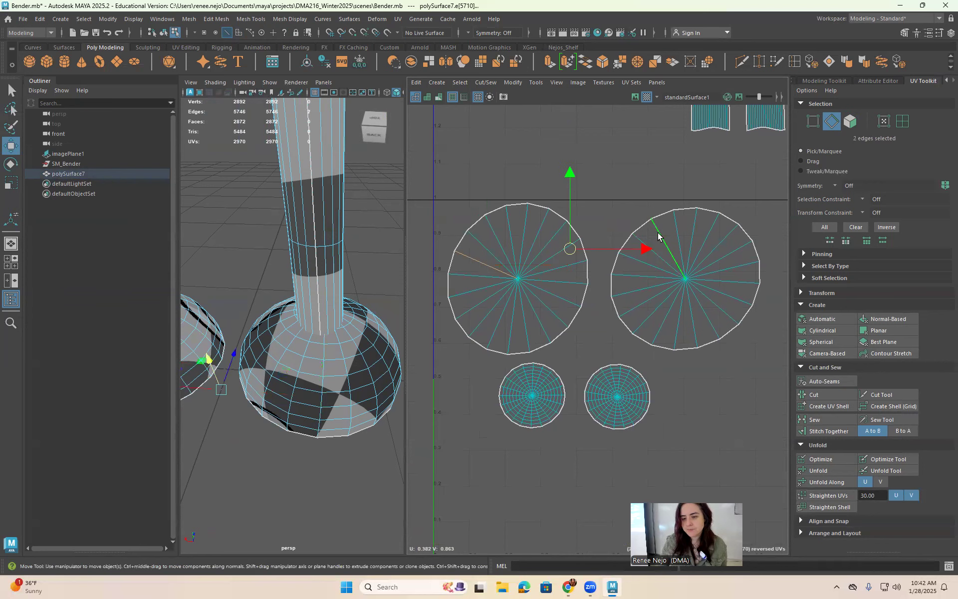
pyautogui.click(821, 394)
# Try unfolding the cut foot cap shells and check the checker pattern on the soles
pyautogui.moveTo(685, 288); pyautogui.dragTo(686, 313, button='right')
pyautogui.scroll(-3, 569, 271)
pyautogui.doubleClick(570, 274)
pyautogui.keyDown('shift'); pyautogui.doubleClick(636, 279); pyautogui.keyUp('shift')
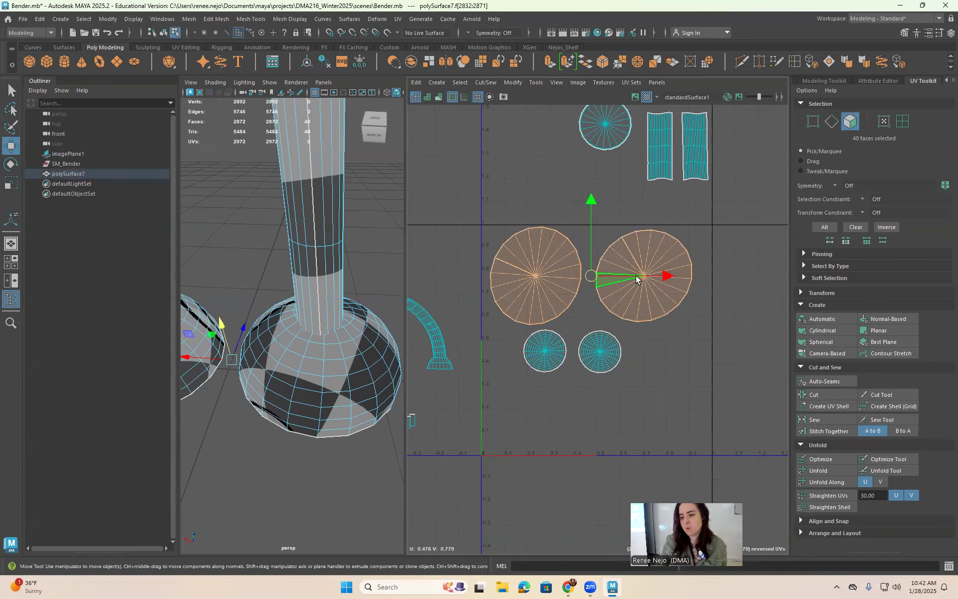
pyautogui.doubleClick(648, 305)
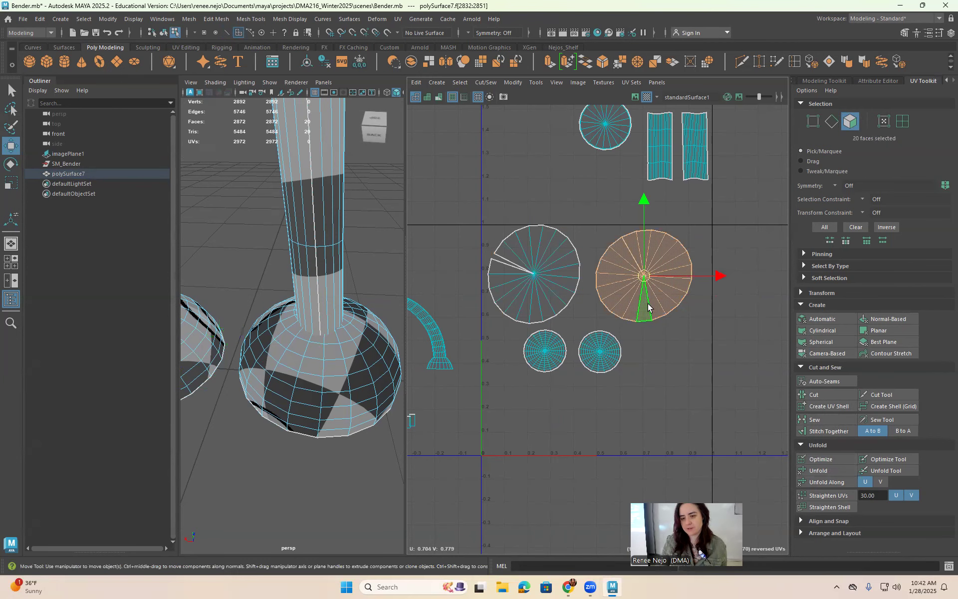
pyautogui.click(818, 471)
pyautogui.keyDown('alt'); pyautogui.moveTo(329, 375); pyautogui.dragTo(555, 345); pyautogui.keyUp('alt')
pyautogui.scroll(-4, 555, 344)
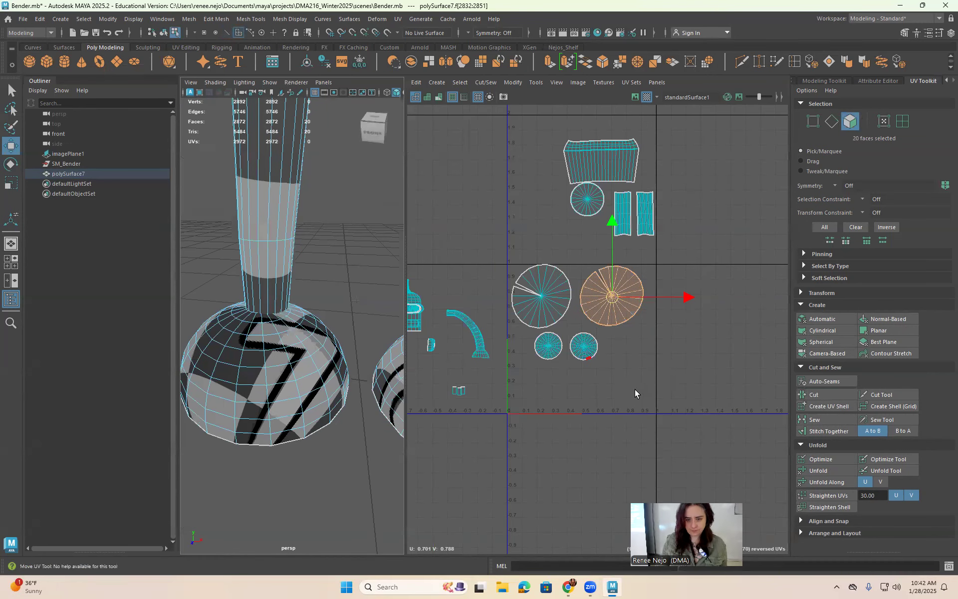
pyautogui.click(633, 361)
pyautogui.doubleClick(531, 282)
pyautogui.keyDown('alt'); pyautogui.moveTo(314, 344); pyautogui.dragTo(649, 305); pyautogui.keyUp('alt')
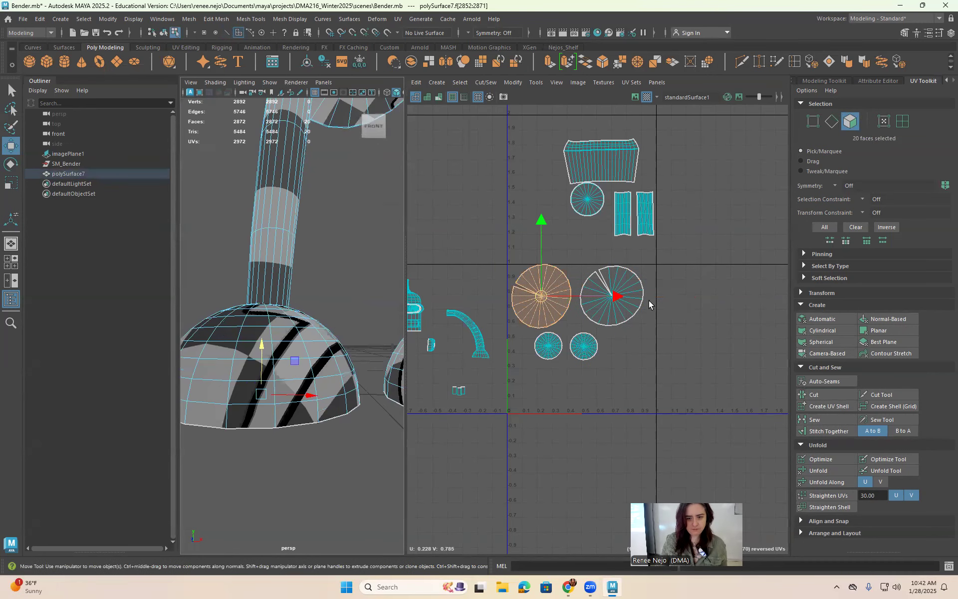
pyautogui.keyDown('shift'); pyautogui.doubleClick(627, 302); pyautogui.keyUp('shift')
pyautogui.keyDown('alt'); pyautogui.moveTo(354, 388); pyautogui.dragTo(336, 373); pyautogui.keyUp('alt')
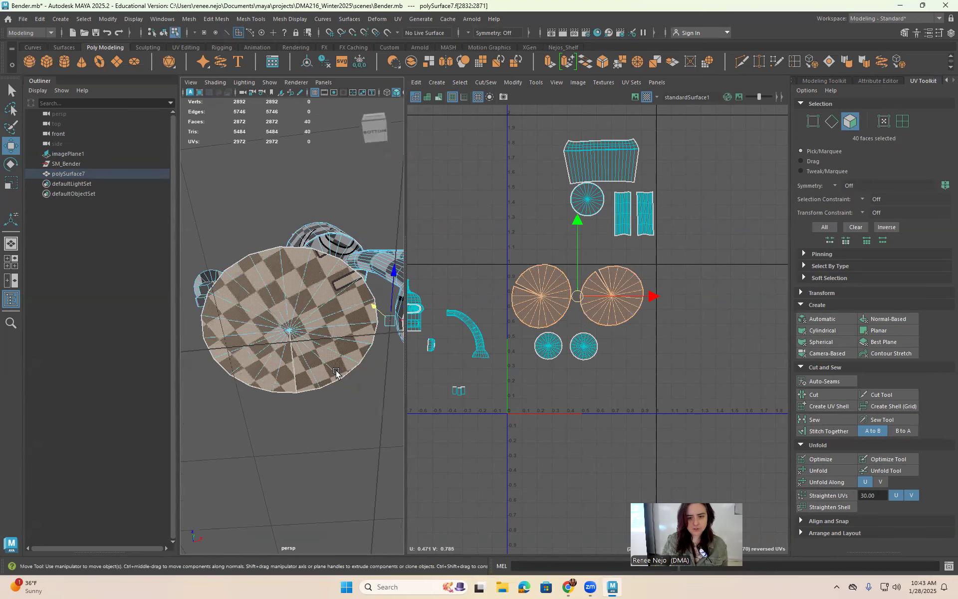
# Undo the unfolding and the cuts on the foot cap shells
pyautogui.hotkey('ctrl', 'z')
pyautogui.hotkey('ctrl', 'z')
pyautogui.hotkey('ctrl', 'z')
pyautogui.hotkey('ctrl', 'z')
pyautogui.hotkey('ctrl', 'z')
pyautogui.hotkey('ctrl', 'z')
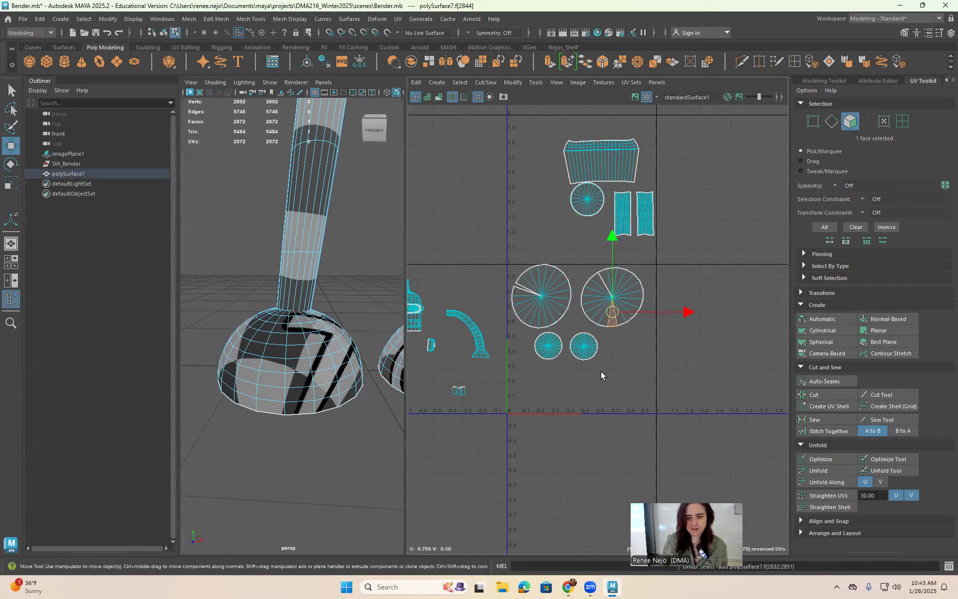
pyautogui.hotkey('ctrl', 'z')
pyautogui.hotkey('ctrl', 'z')
pyautogui.hotkey('ctrl', 'z')
pyautogui.hotkey('ctrl', 'z')
pyautogui.hotkey('ctrl', 'z')
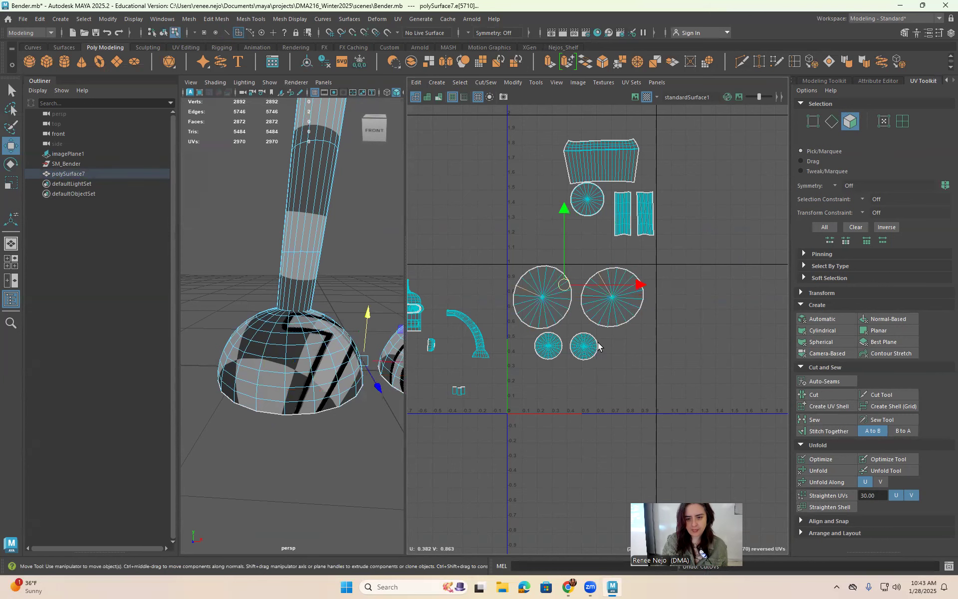
pyautogui.hotkey('ctrl', 'z')
pyautogui.hotkey('ctrl', 'z')
pyautogui.hotkey('ctrl', 'z')
pyautogui.hotkey('ctrl', 'z')
pyautogui.hotkey('ctrl', 'z')
# Select the vertical back edges of both feet, leave out those on the caps, and cut the dome shells along them
pyautogui.moveTo(310, 361); pyautogui.dragTo(310, 259, button='right')
pyautogui.keyDown('alt'); pyautogui.moveTo(281, 348); pyautogui.dragTo(480, 383); pyautogui.keyUp('alt')
pyautogui.scroll(-6, 297, 351)
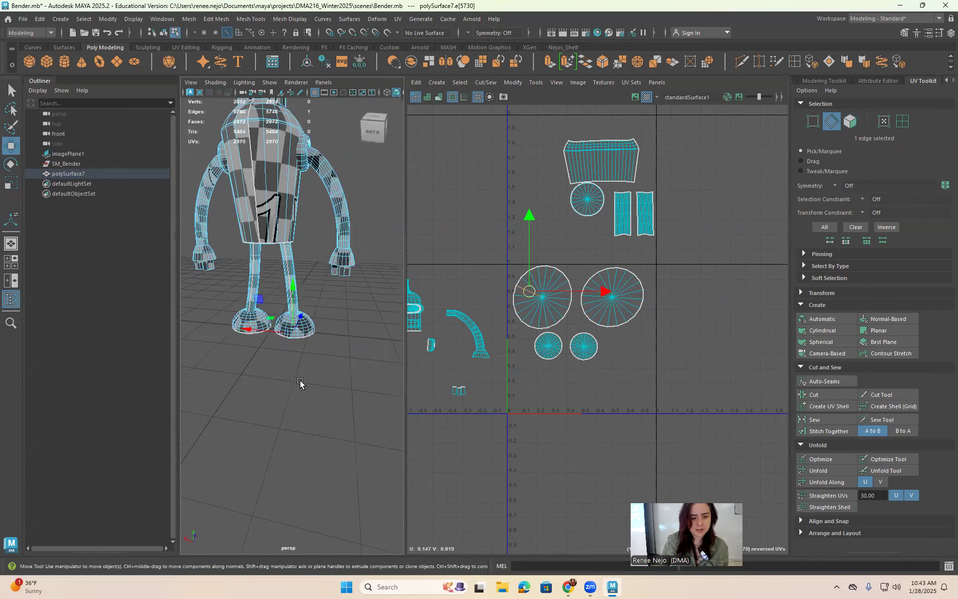
pyautogui.press('f')
pyautogui.keyDown('shift'); pyautogui.doubleClick(293, 288); pyautogui.keyUp('shift')
pyautogui.keyDown('alt'); pyautogui.moveTo(281, 317); pyautogui.dragTo(402, 320, button='middle'); pyautogui.keyUp('alt')
pyautogui.keyDown('shift'); pyautogui.doubleClick(230, 287); pyautogui.keyUp('shift')
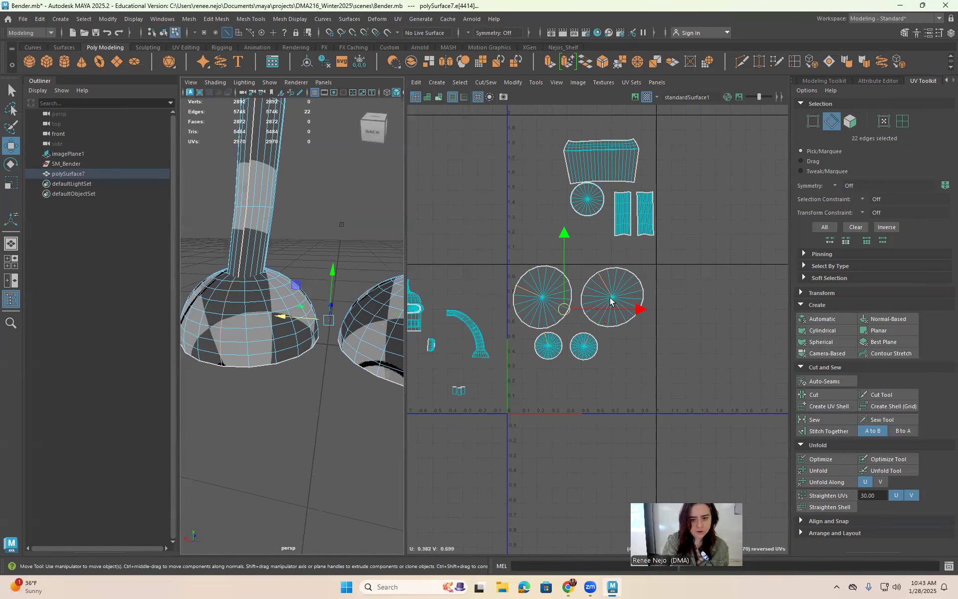
pyautogui.keyDown('ctrl'); pyautogui.moveTo(509, 250); pyautogui.dragTo(642, 316); pyautogui.keyUp('ctrl')
pyautogui.scroll(7, 603, 323)
pyautogui.keyDown('alt'); pyautogui.moveTo(536, 375); pyautogui.dragTo(650, 334, button='middle'); pyautogui.keyUp('alt')
pyautogui.click(818, 394)
# Select both cut foot dome shells and unfold them so they open along the back seam
pyautogui.moveTo(602, 278); pyautogui.dragTo(600, 306, button='right')
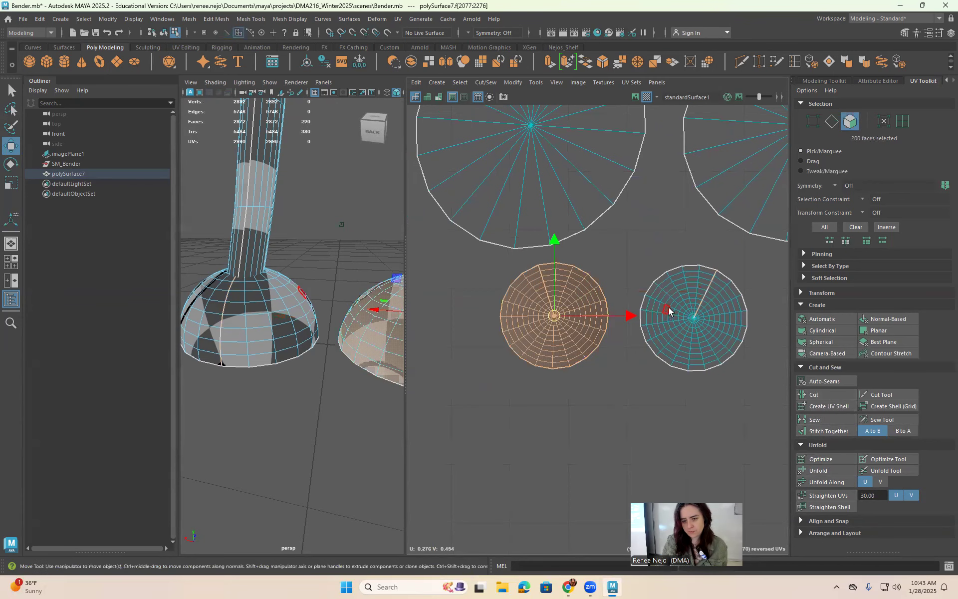
pyautogui.keyDown('shift'); pyautogui.doubleClick(681, 303); pyautogui.keyUp('shift')
pyautogui.click(819, 470)
pyautogui.scroll(-2, 687, 403)
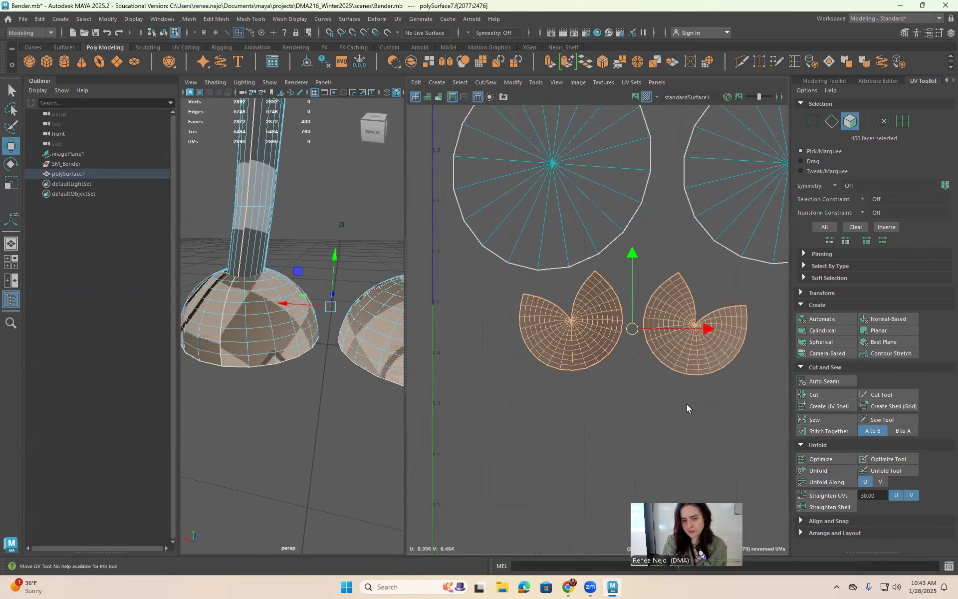
# Return to object mode and examine the checker pattern around the seam at the back of the foot
pyautogui.keyDown('alt'); pyautogui.moveTo(314, 416); pyautogui.dragTo(355, 393); pyautogui.keyUp('alt')
pyautogui.moveTo(357, 293); pyautogui.dragTo(385, 274, button='right')
pyautogui.click(385, 273)
pyautogui.scroll(-5, 304, 362)
pyautogui.scroll(5, 316, 336)
pyautogui.click(364, 361)
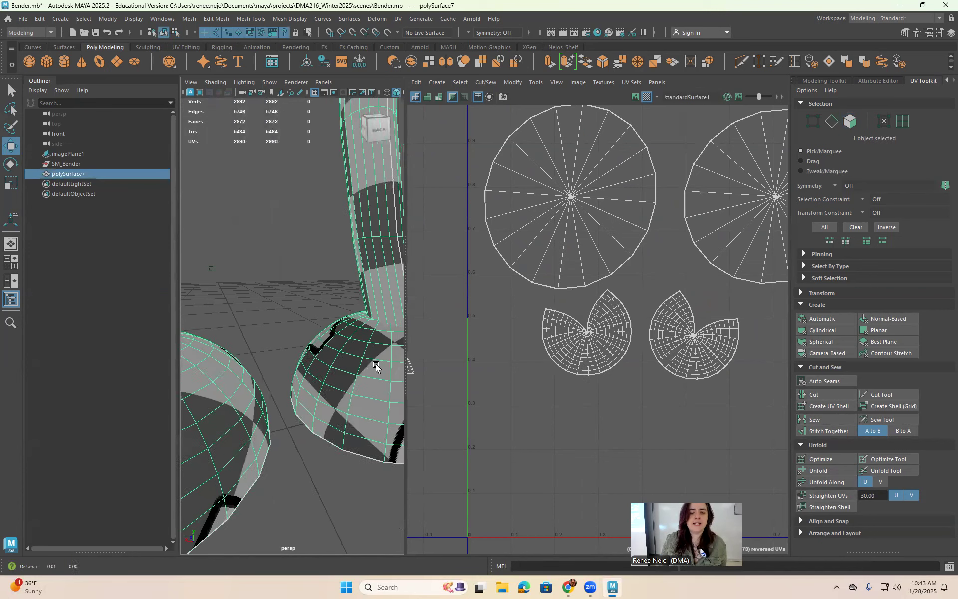
pyautogui.scroll(3, 284, 379)
pyautogui.scroll(2, 284, 379)
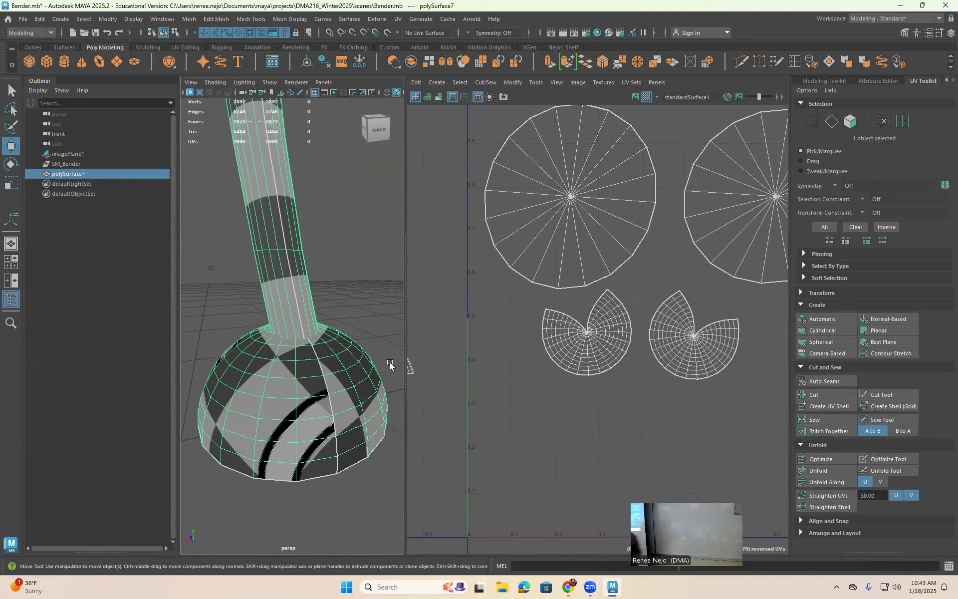
# Switch to the Chrome browser and search Google Images for "seam on 3D model"
pyautogui.click(566, 591)
pyautogui.click(585, 7)
pyautogui.click(559, 34)
pyautogui.write('seam on 3D model')
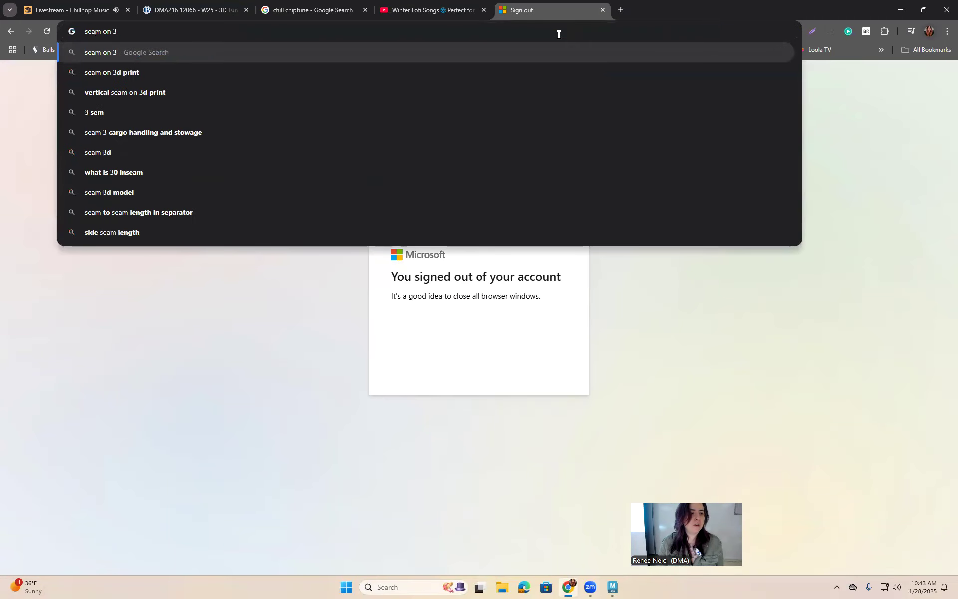
pyautogui.press('Return')
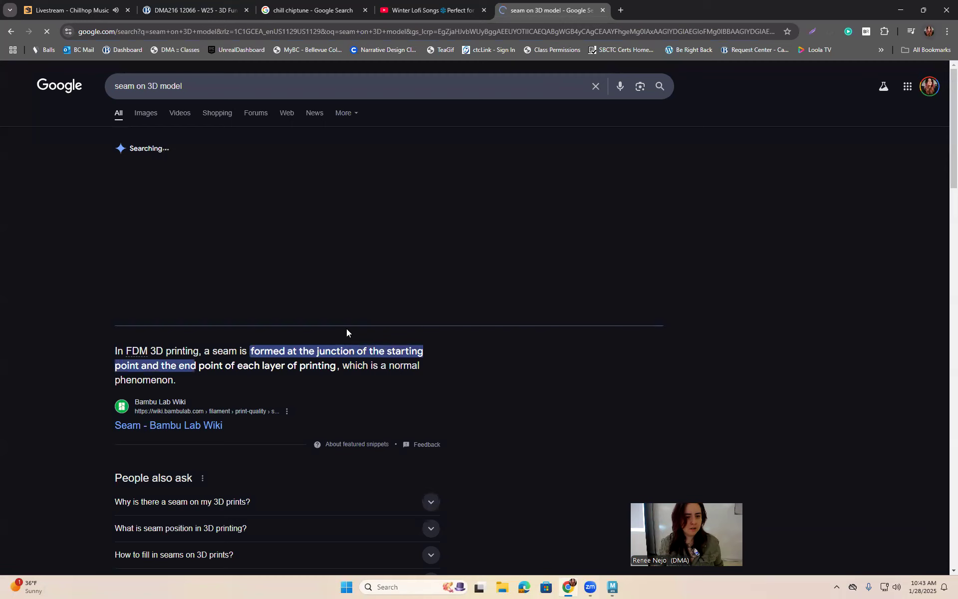
pyautogui.click(145, 111)
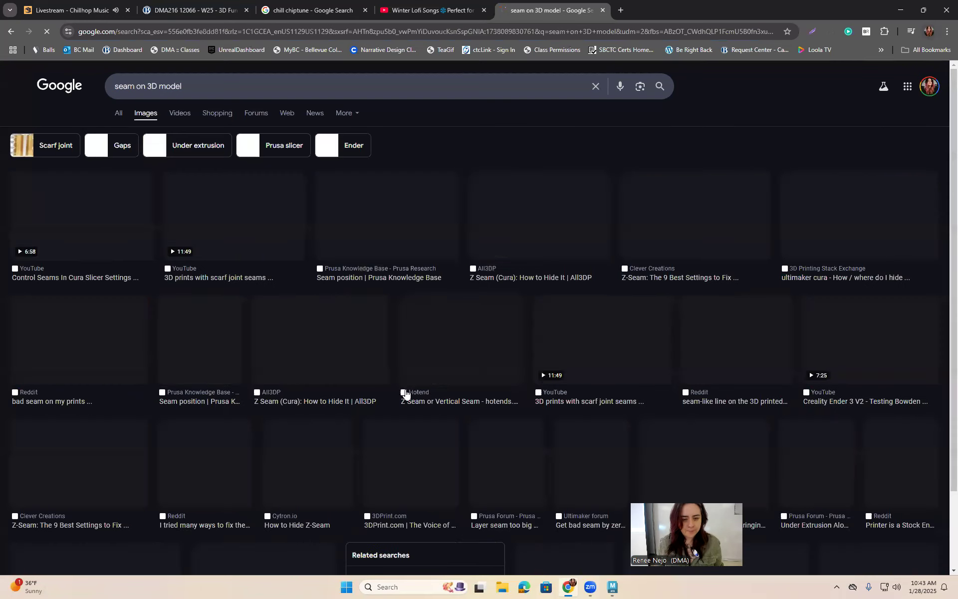
# Refine the image search to "seam on 3D model material", examine the Blender Artists seam example, and return to Maya
pyautogui.scroll(-8, 517, 343)
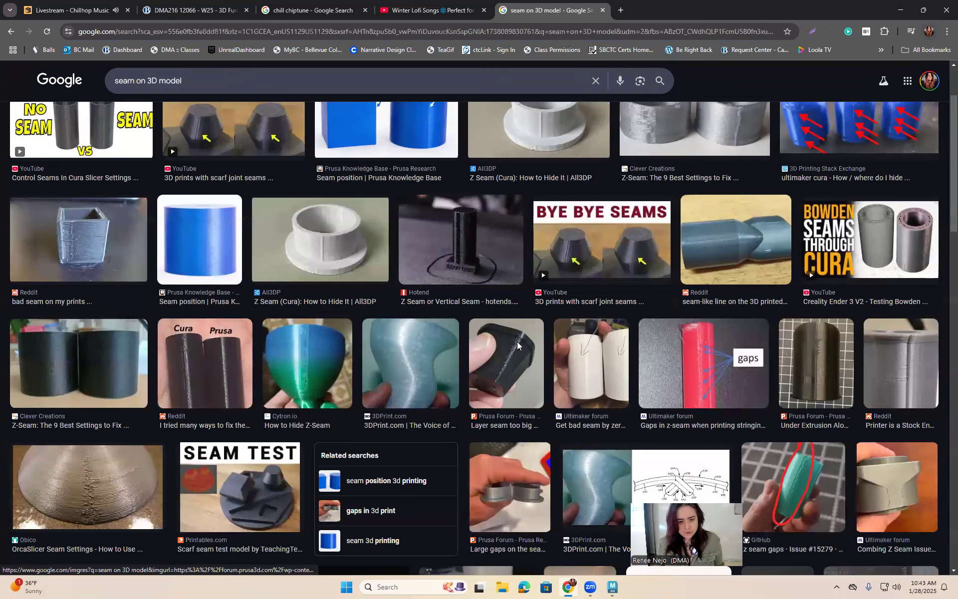
pyautogui.scroll(8, 517, 344)
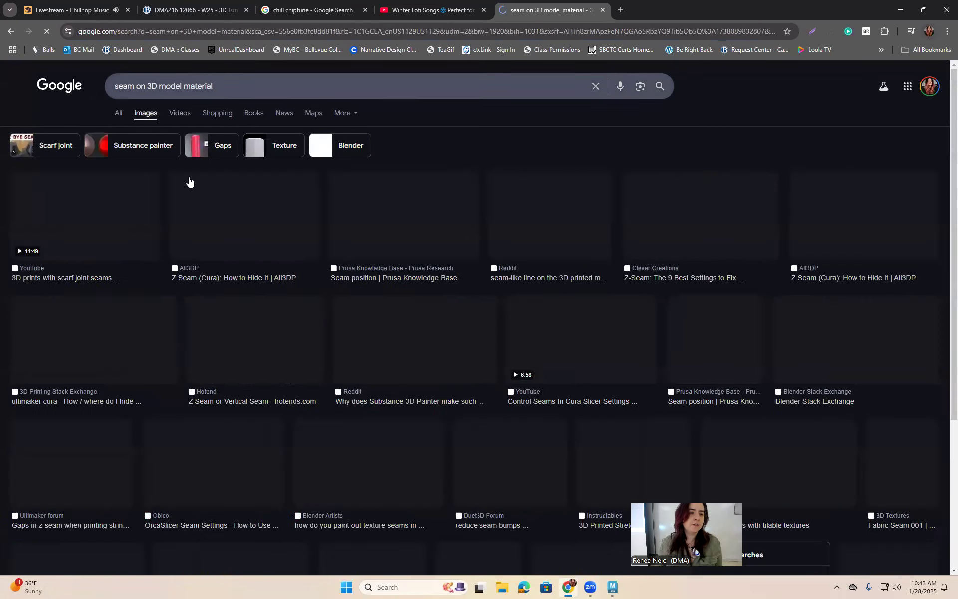
pyautogui.scroll(-4, 514, 414)
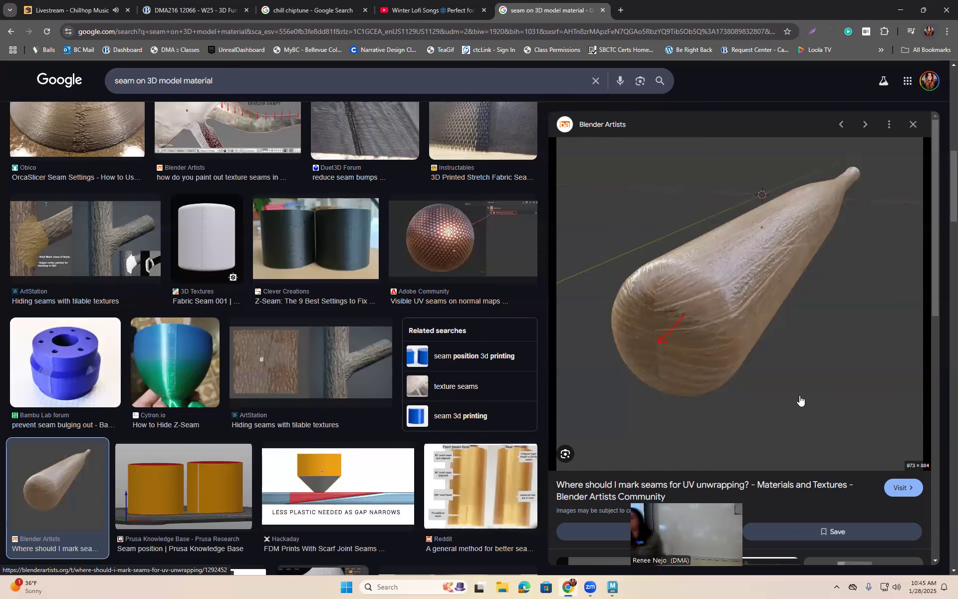
pyautogui.click(900, 10)
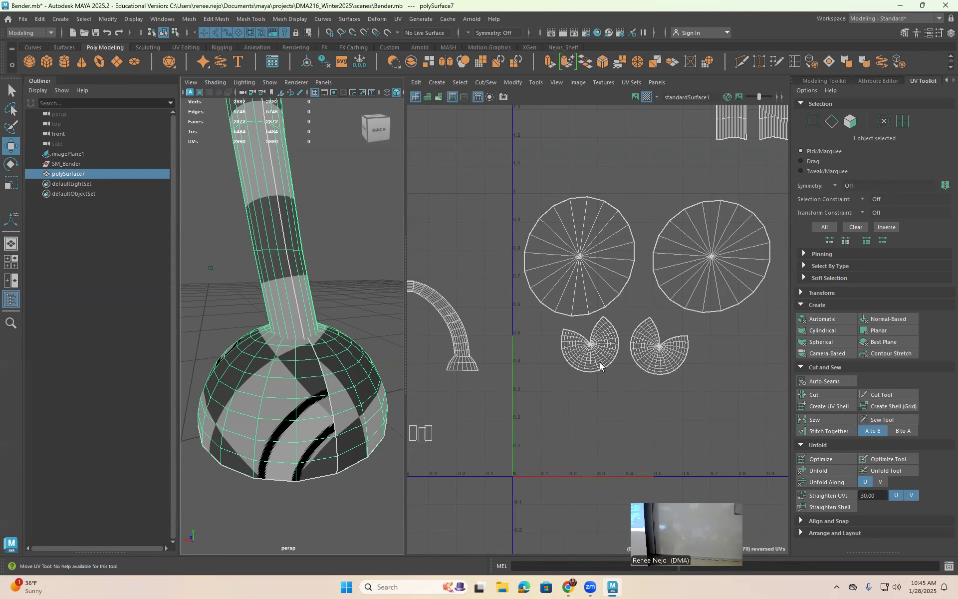
# Select both round foot cap shells and scale them down uniformly to about the size of the dome shells
pyautogui.scroll(-5, 194, 346)
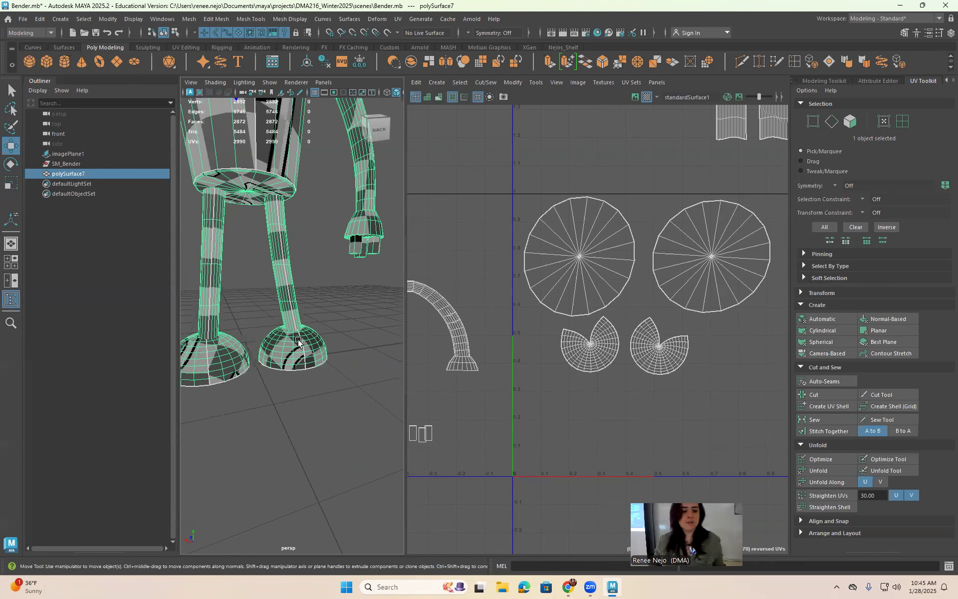
pyautogui.hotkey('shift', 'f')
pyautogui.moveTo(600, 280); pyautogui.dragTo(602, 302, button='right')
pyautogui.keyDown('shift'); pyautogui.doubleClick(689, 285); pyautogui.keyUp('shift')
pyautogui.press('e')
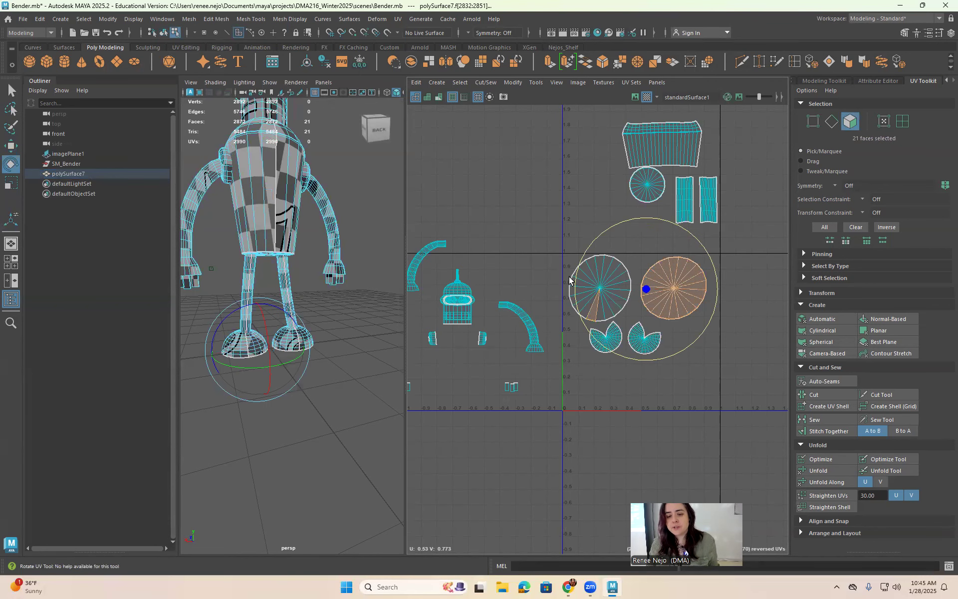
pyautogui.press('w')
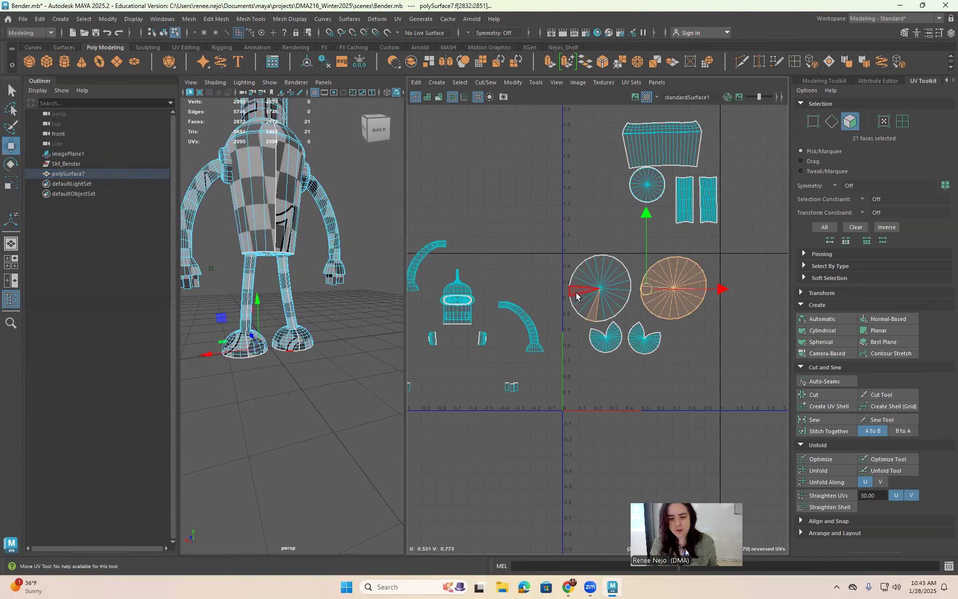
pyautogui.keyDown('shift'); pyautogui.doubleClick(577, 294); pyautogui.keyUp('shift')
pyautogui.press('r')
pyautogui.moveTo(637, 290); pyautogui.dragTo(567, 306)
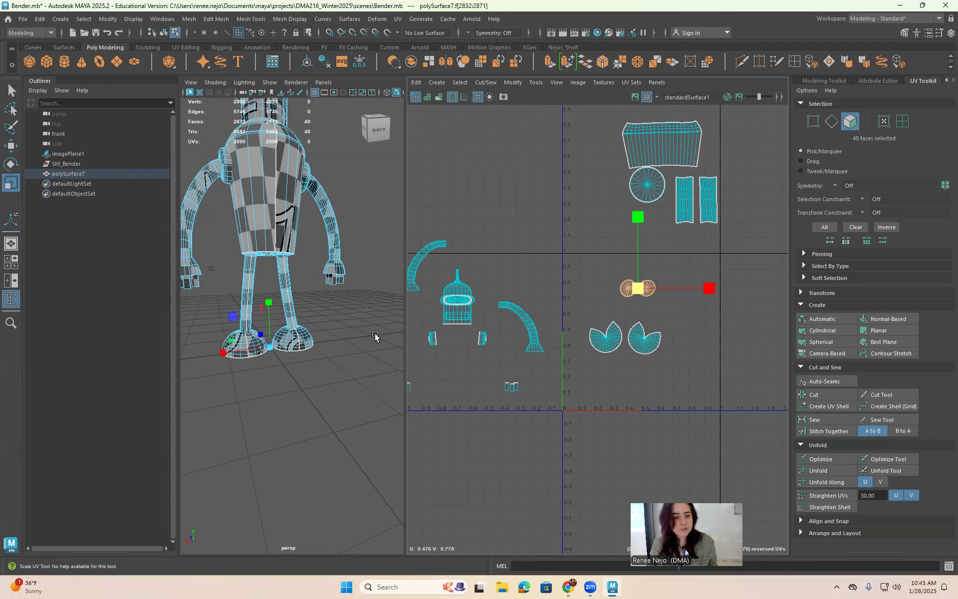
pyautogui.press('f')
pyautogui.keyDown('alt'); pyautogui.moveTo(375, 336); pyautogui.dragTo(345, 349); pyautogui.keyUp('alt')
pyautogui.moveTo(638, 289); pyautogui.dragTo(691, 281)
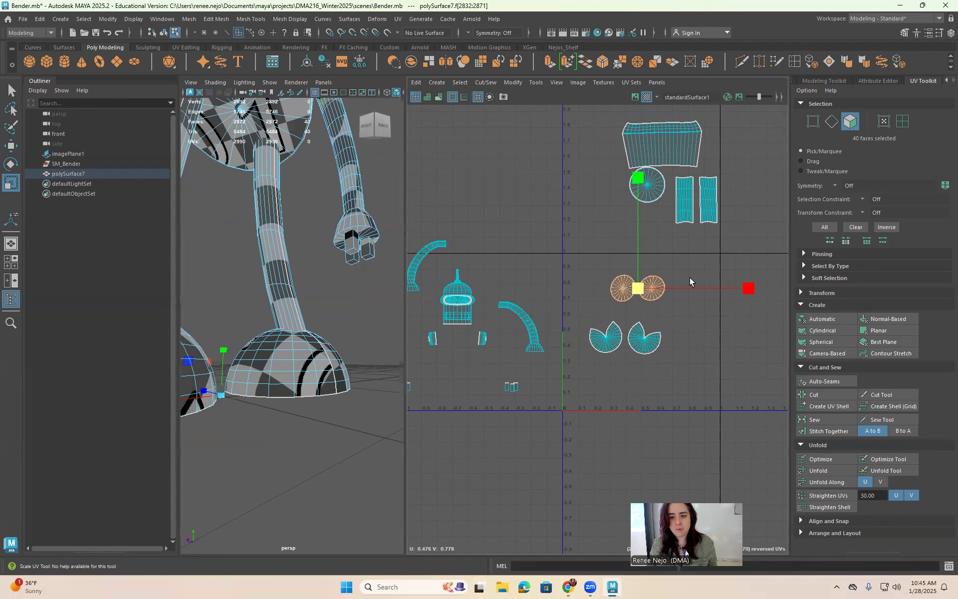
# Select the foot cap and dome shells and move them up out of the 0–1 UV tile
pyautogui.moveTo(678, 397); pyautogui.dragTo(567, 256)
pyautogui.press('w')
pyautogui.moveTo(629, 313); pyautogui.dragTo(568, 131)
pyautogui.keyDown('alt'); pyautogui.moveTo(571, 287); pyautogui.dragTo(657, 274, button='middle'); pyautogui.keyUp('alt')
pyautogui.scroll(3, 548, 288)
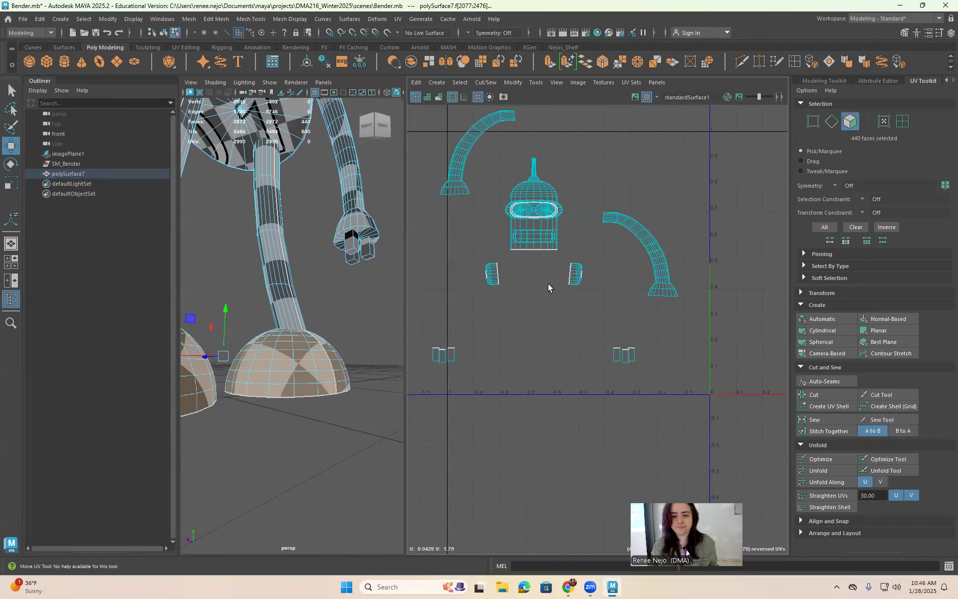
# Move the two shoulder shells side by side into the empty 0–1 UV tile and frame the selected shoulder on the model
pyautogui.click(493, 273)
pyautogui.moveTo(493, 273); pyautogui.dragTo(743, 178)
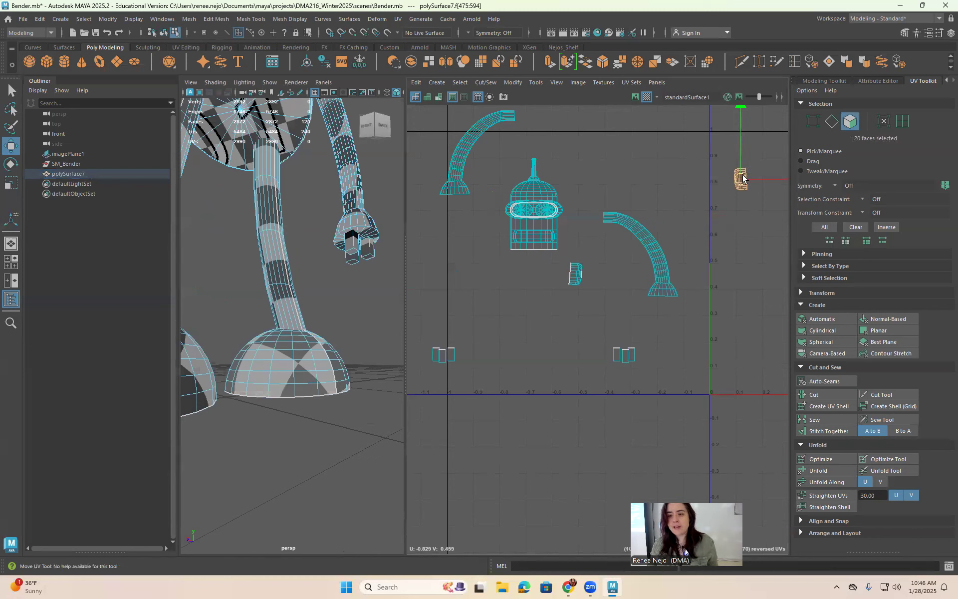
pyautogui.keyDown('shift'); pyautogui.click(579, 274); pyautogui.keyUp('shift')
pyautogui.moveTo(657, 226); pyautogui.dragTo(688, 223)
pyautogui.click(609, 280)
pyautogui.click(608, 280)
pyautogui.keyDown('alt'); pyautogui.moveTo(607, 280); pyautogui.dragTo(538, 324, button='middle'); pyautogui.keyUp('alt')
pyautogui.moveTo(538, 324); pyautogui.dragTo(747, 223)
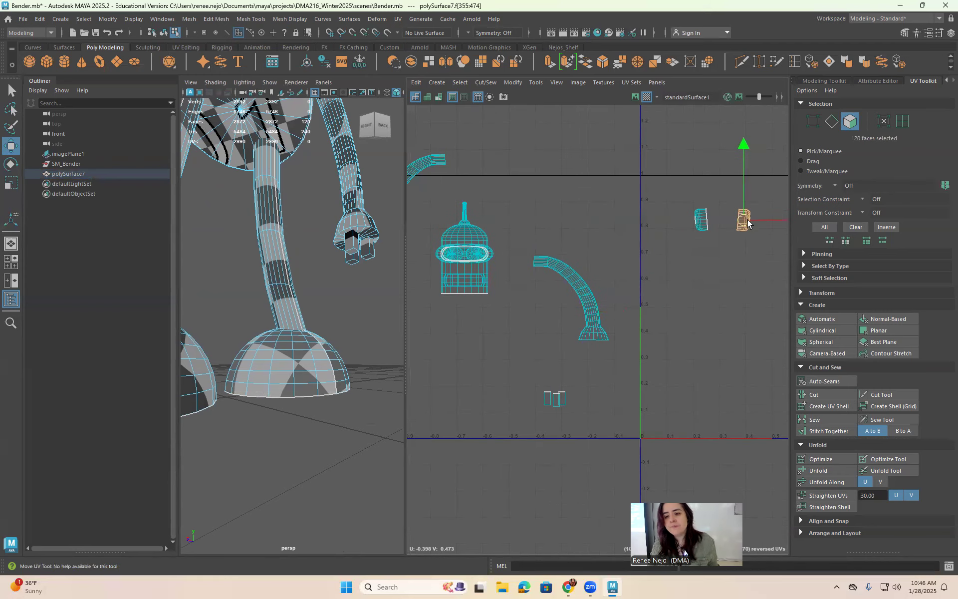
pyautogui.scroll(-5, 369, 237)
pyautogui.keyDown('alt'); pyautogui.moveTo(304, 242); pyautogui.dragTo(312, 299); pyautogui.keyUp('alt')
pyautogui.press('f')
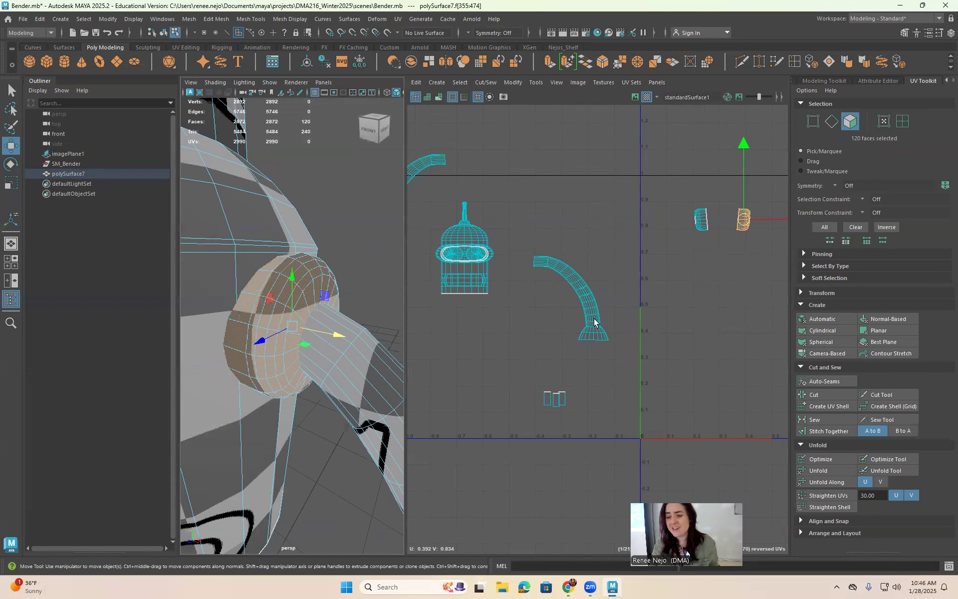
# Add the second shoulder shell to the selection, unfold both shoulder shells, and inspect the result on the model and in the UV layout
pyautogui.keyDown('shift'); pyautogui.click(701, 221); pyautogui.keyUp('shift')
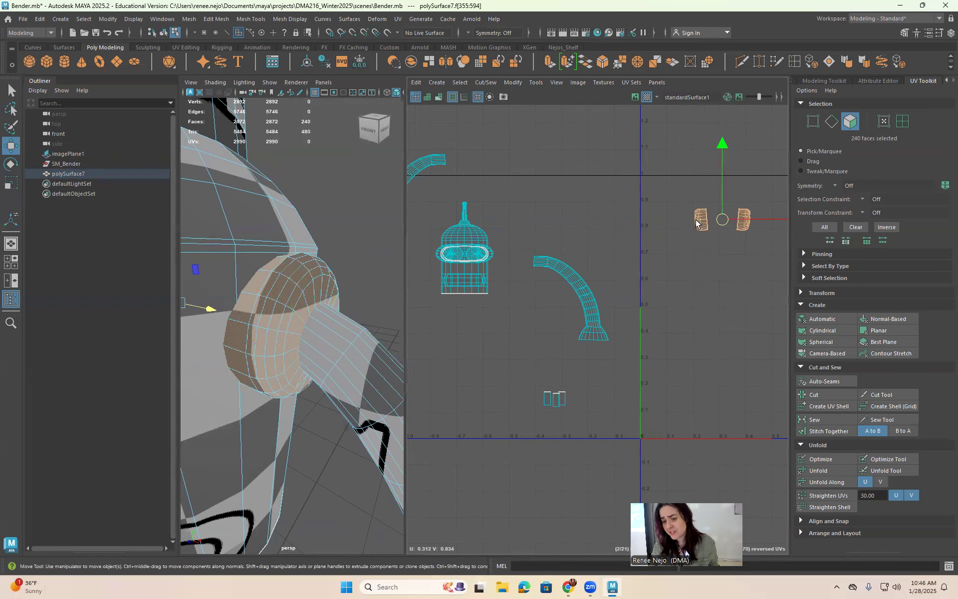
pyautogui.click(813, 471)
pyautogui.keyDown('alt'); pyautogui.moveTo(725, 315); pyautogui.dragTo(711, 371, button='middle'); pyautogui.keyUp('alt')
pyautogui.keyDown('alt'); pyautogui.moveTo(349, 324); pyautogui.dragTo(291, 264); pyautogui.keyUp('alt')
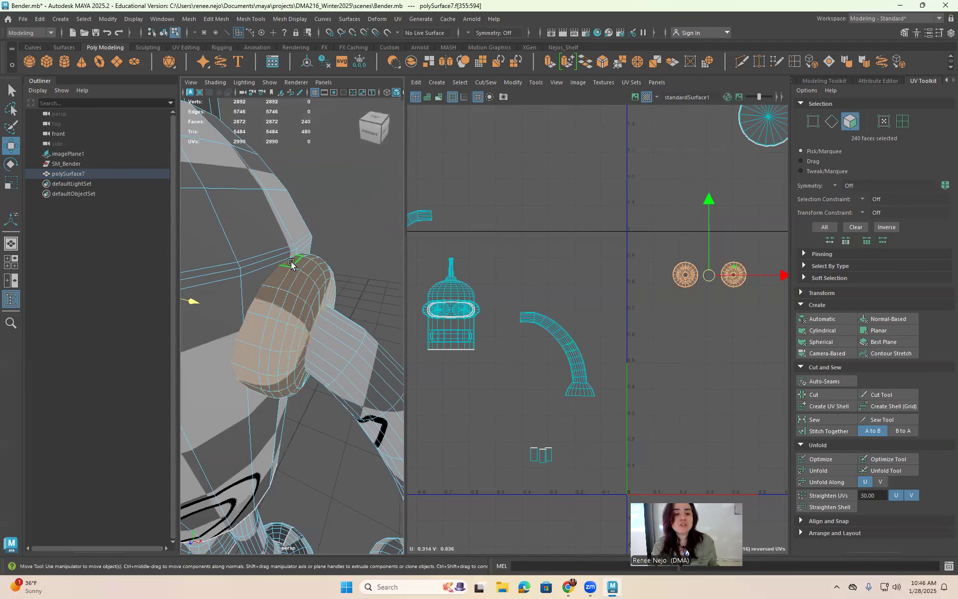
pyautogui.keyDown('alt'); pyautogui.moveTo(332, 317); pyautogui.dragTo(339, 299); pyautogui.keyUp('alt')
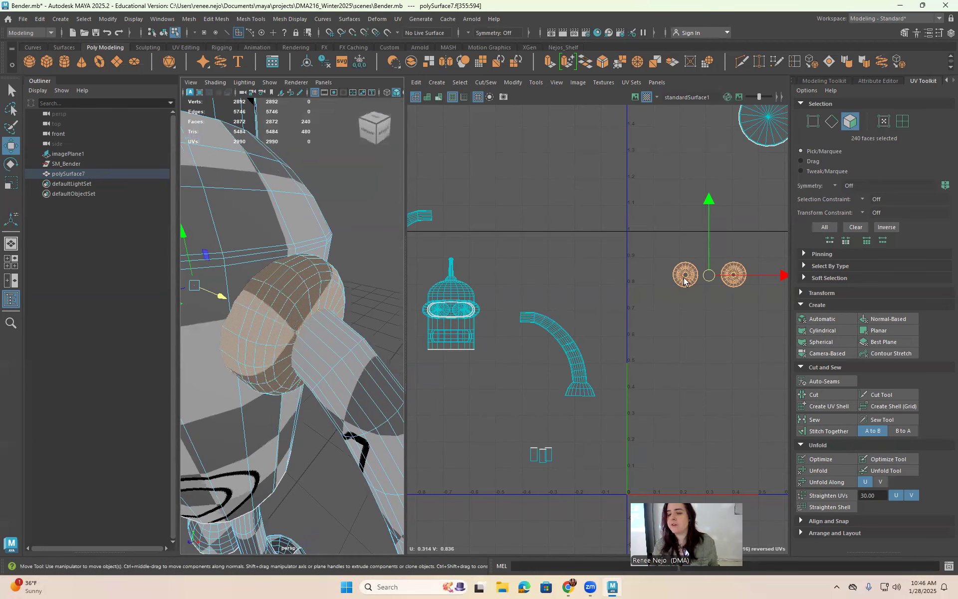
pyautogui.scroll(5, 684, 277)
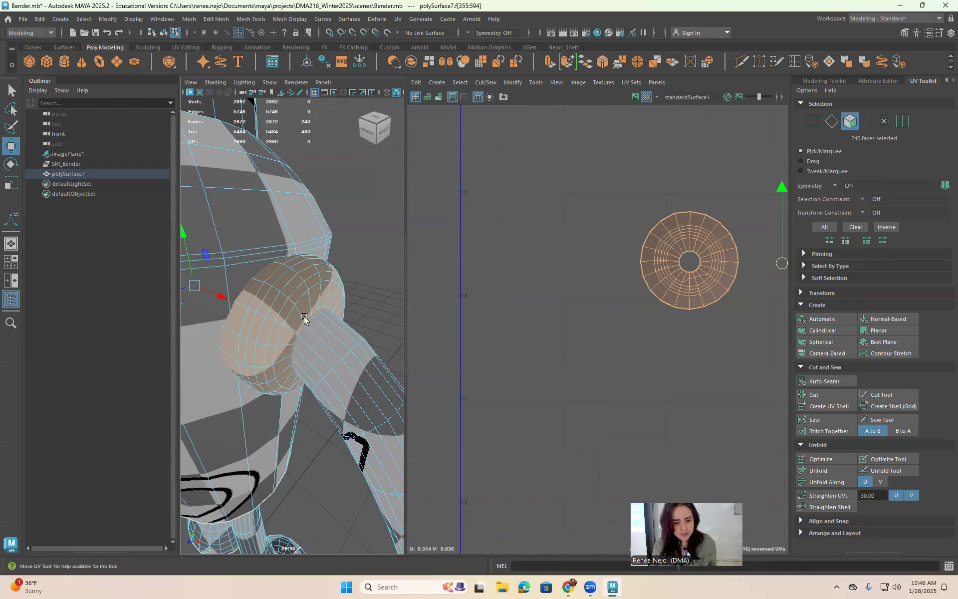
# Move both unfolded shoulder shells up out of the 0–1 UV tile, just below the foot dome shells
pyautogui.press('a')
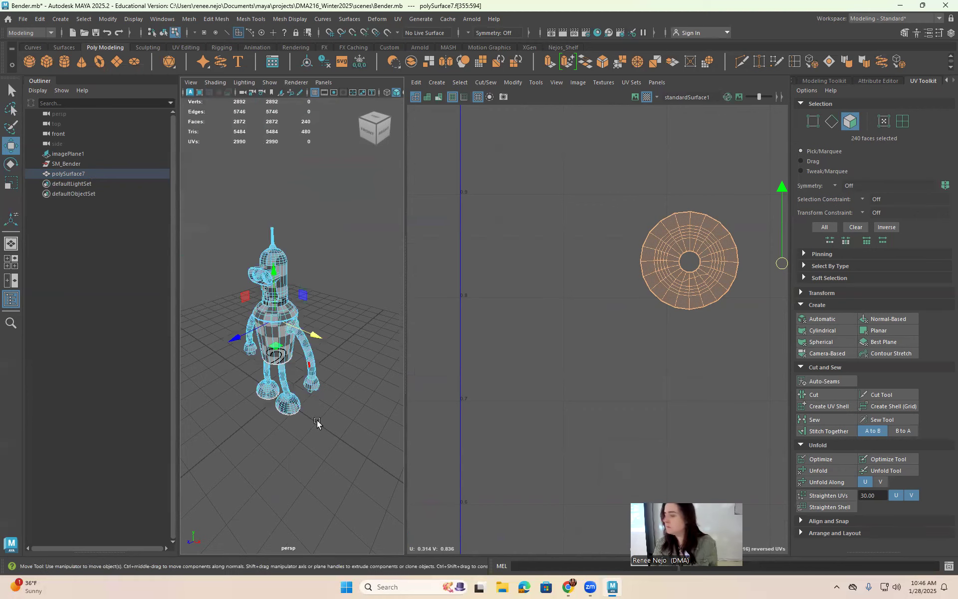
pyautogui.keyDown('alt'); pyautogui.moveTo(319, 352); pyautogui.dragTo(366, 347, button='right'); pyautogui.keyUp('alt')
pyautogui.keyDown('alt'); pyautogui.moveTo(366, 346); pyautogui.dragTo(391, 347); pyautogui.keyUp('alt')
pyautogui.keyDown('alt'); pyautogui.moveTo(347, 275); pyautogui.dragTo(348, 338, button='right'); pyautogui.keyUp('alt')
pyautogui.scroll(-3, 351, 337)
pyautogui.scroll(-5, 352, 337)
pyautogui.keyDown('alt'); pyautogui.moveTo(503, 371); pyautogui.dragTo(617, 313, button='middle'); pyautogui.keyUp('alt')
pyautogui.scroll(-5, 581, 350)
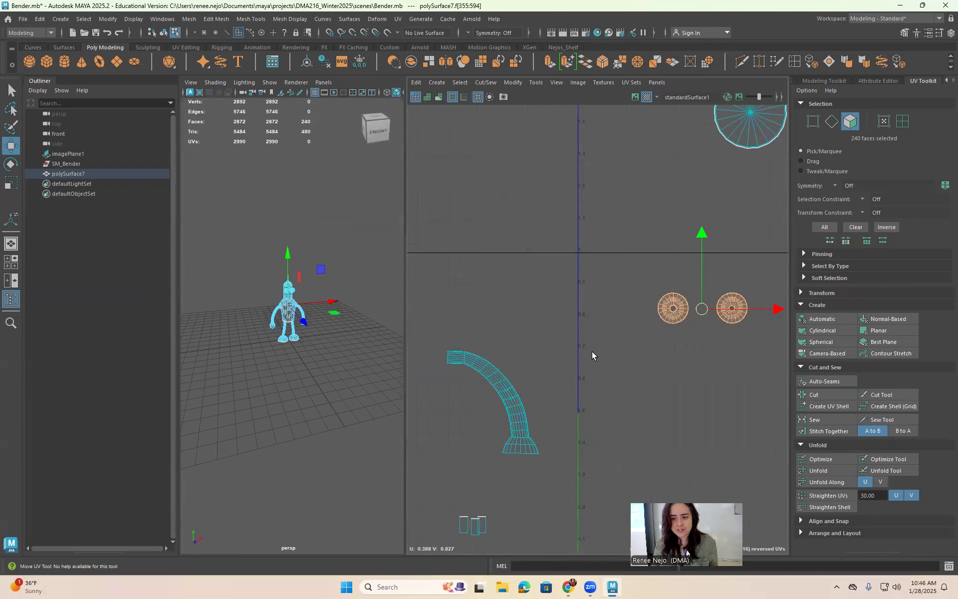
pyautogui.scroll(-2, 630, 314)
pyautogui.press('w')
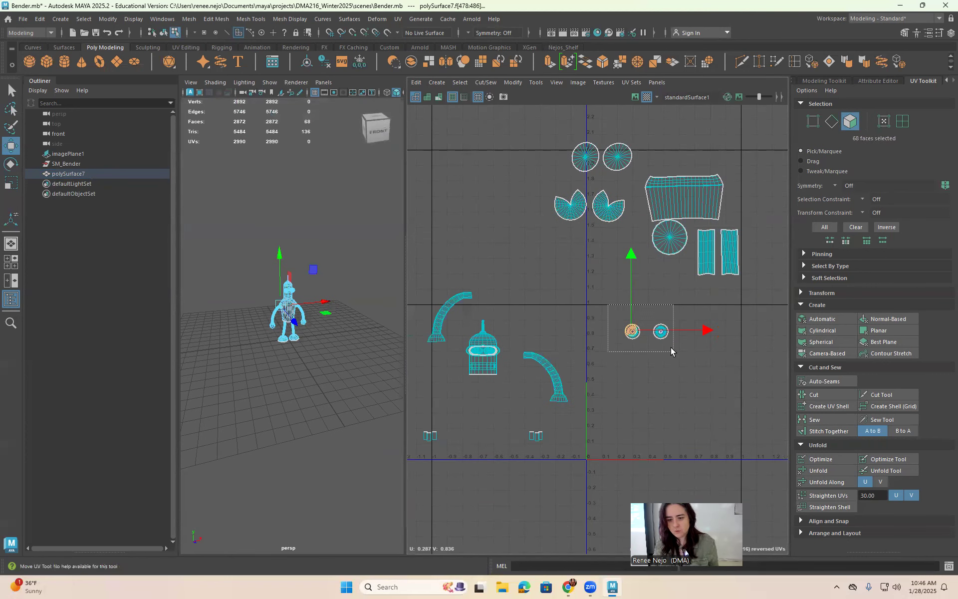
pyautogui.moveTo(659, 332); pyautogui.dragTo(610, 247)
# Move both arm shells side by side into the empty 0–1 UV tile
pyautogui.click(541, 369)
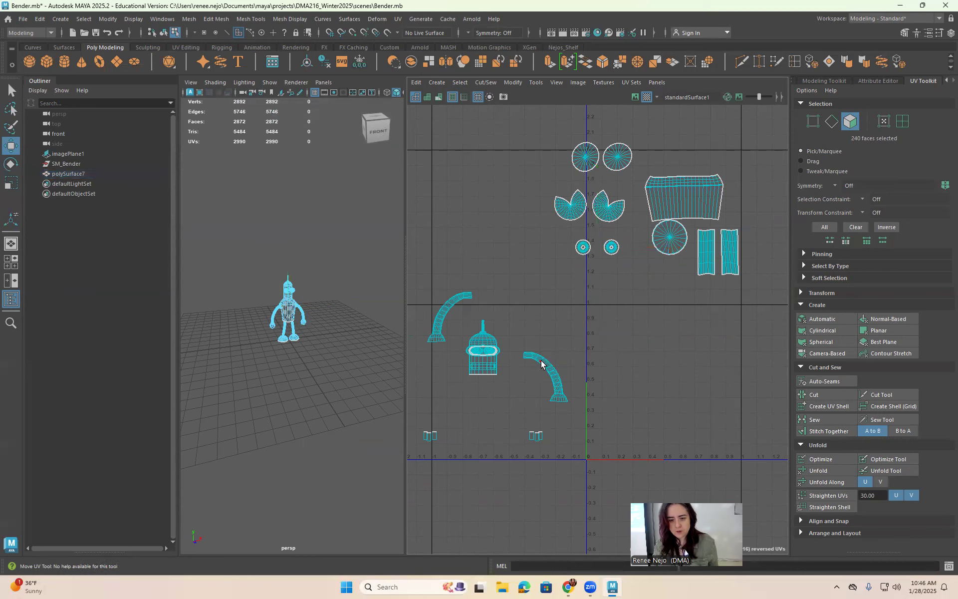
pyautogui.moveTo(546, 386); pyautogui.dragTo(669, 343)
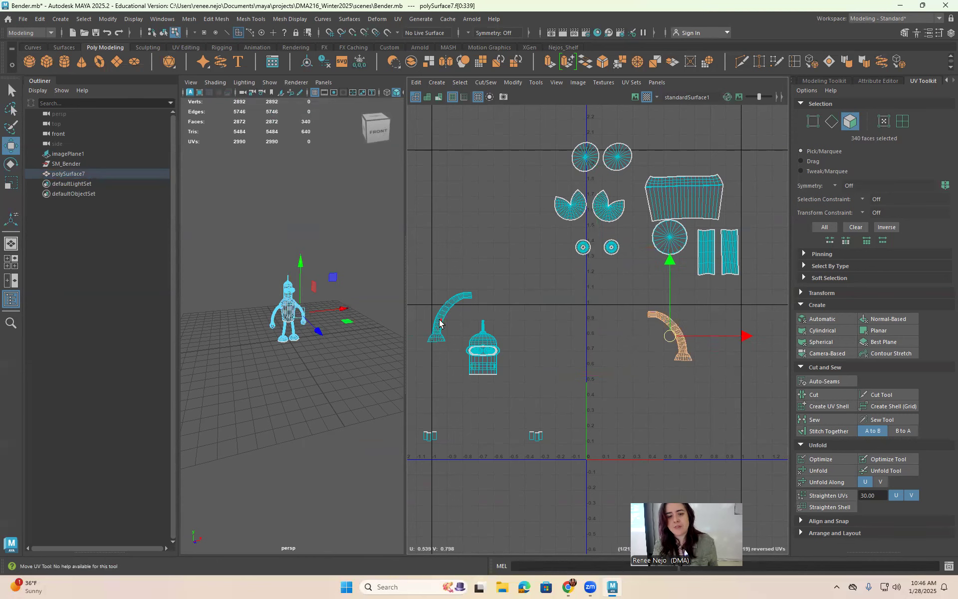
pyautogui.click(443, 323)
pyautogui.moveTo(443, 323); pyautogui.dragTo(607, 343)
pyautogui.scroll(3, 607, 342)
pyautogui.scroll(6, 639, 407)
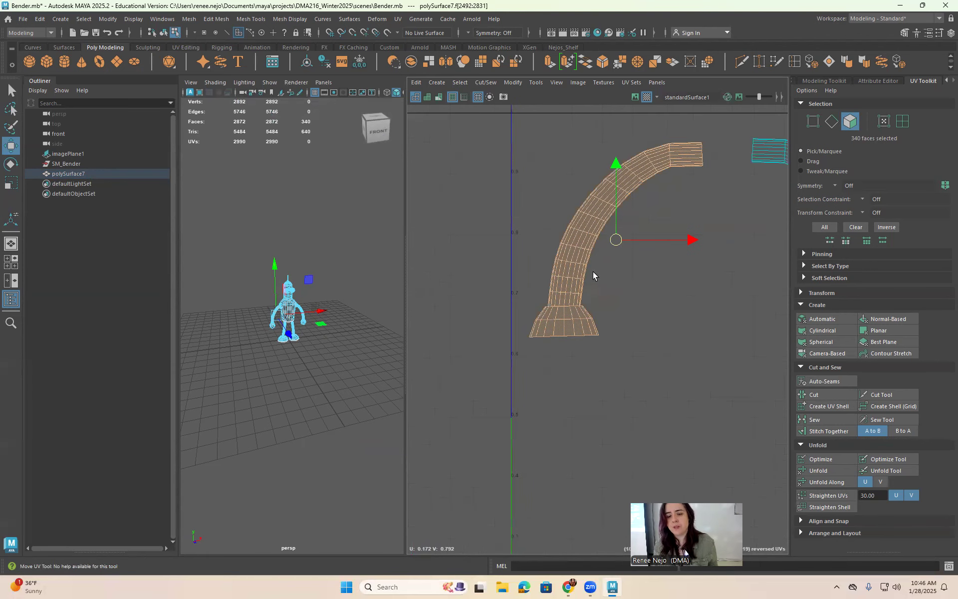
# Examine the front reference image to see where the arm's wrist meets the flared hand
pyautogui.moveTo(559, 297); pyautogui.dragTo(563, 267, button='right')
pyautogui.moveTo(300, 344)
pyautogui.keyDown('alt'); pyautogui.mouseDown()
pyautogui.moveTo(307, 363)
pyautogui.moveTo(289, 342)
pyautogui.mouseUp(); pyautogui.keyUp('alt')
pyautogui.keyDown('alt'); pyautogui.moveTo(288, 408); pyautogui.dragTo(316, 343, button='middle'); pyautogui.keyUp('alt')
pyautogui.keyDown('alt'); pyautogui.moveTo(316, 342); pyautogui.dragTo(517, 341, button='right'); pyautogui.keyUp('alt')
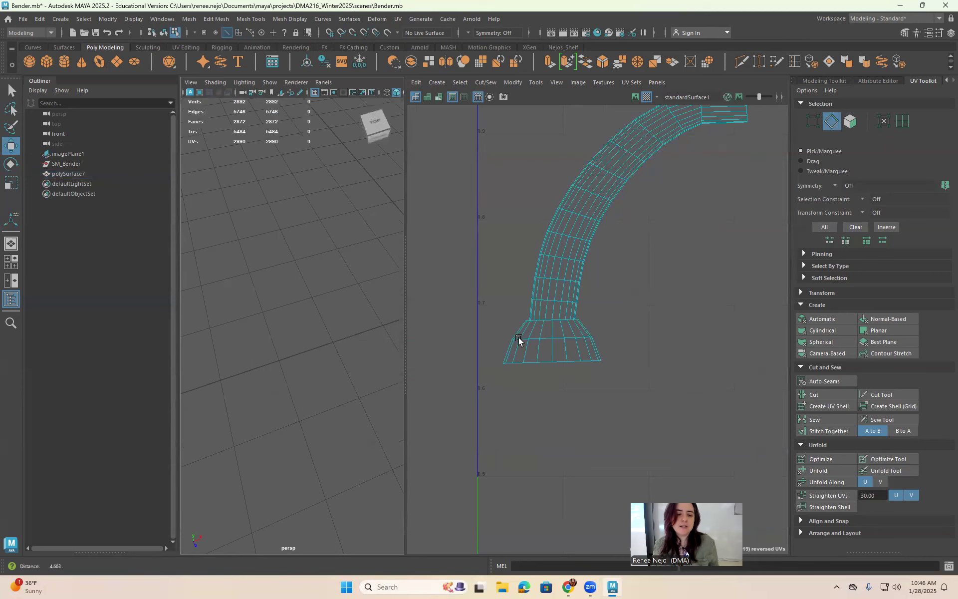
pyautogui.keyDown('alt'); pyautogui.moveTo(327, 330); pyautogui.dragTo(304, 302, button='right'); pyautogui.keyUp('alt')
pyautogui.press('space')
pyautogui.moveTo(304, 301); pyautogui.dragTo(301, 328)
pyautogui.scroll(8, 289, 326)
pyautogui.keyDown('alt'); pyautogui.moveTo(330, 327); pyautogui.dragTo(112, 137, button='middle'); pyautogui.keyUp('alt')
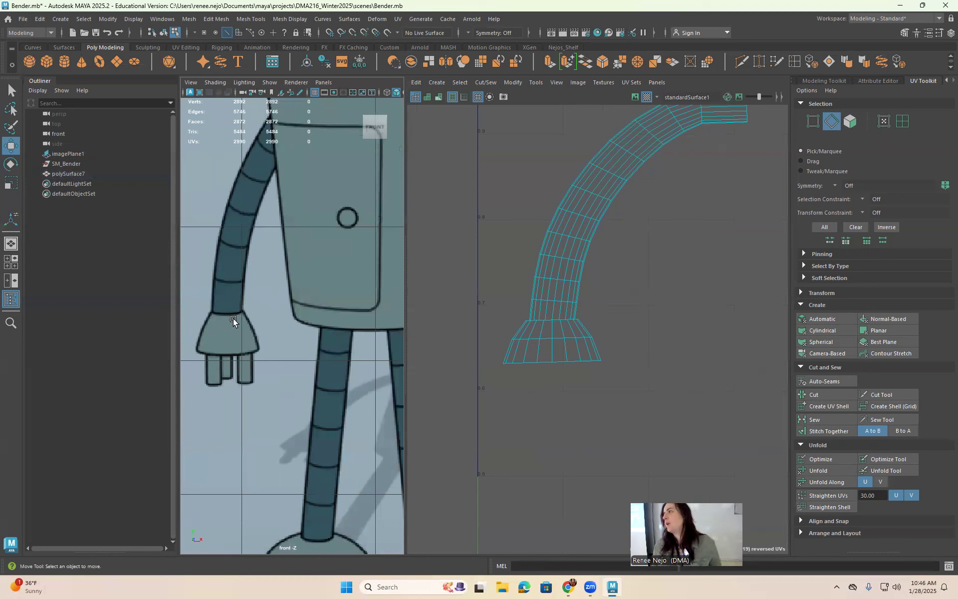
pyautogui.scroll(2, 564, 338)
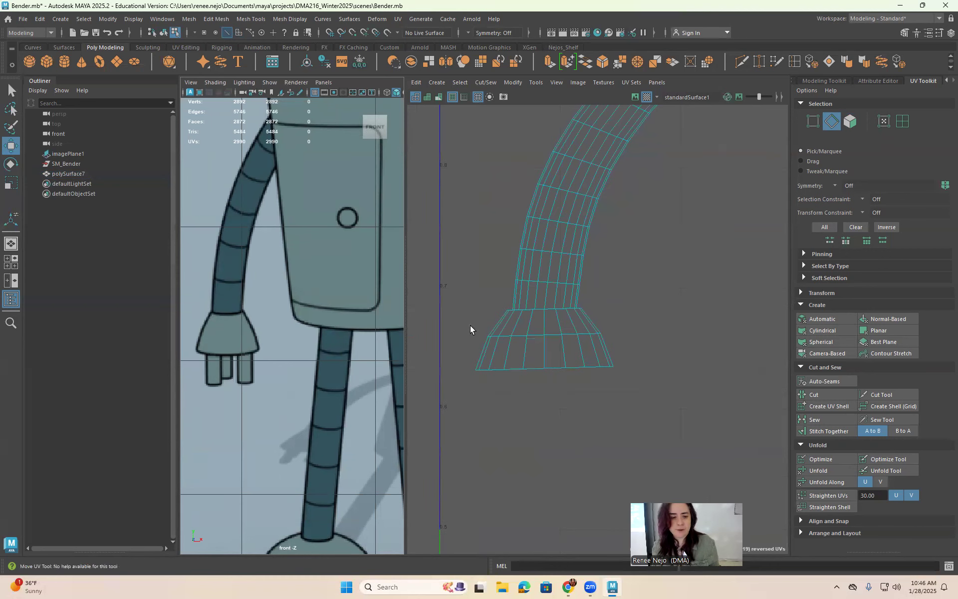
# Select the wrist edge loops on both arms, where they meet the flared hands, and cut the UVs there
pyautogui.press('space')
pyautogui.moveTo(338, 331); pyautogui.dragTo(339, 305)
pyautogui.press('f')
pyautogui.keyDown('alt'); pyautogui.moveTo(321, 422); pyautogui.dragTo(324, 312, button='middle'); pyautogui.keyUp('alt')
pyautogui.keyDown('alt'); pyautogui.moveTo(324, 312); pyautogui.dragTo(375, 387, button='right'); pyautogui.keyUp('alt')
pyautogui.keyDown('alt'); pyautogui.moveTo(375, 388); pyautogui.dragTo(331, 339); pyautogui.keyUp('alt')
pyautogui.moveTo(323, 290); pyautogui.dragTo(322, 262, button='right')
pyautogui.doubleClick(324, 359)
pyautogui.keyDown('alt'); pyautogui.moveTo(320, 364); pyautogui.dragTo(434, 359, button='right'); pyautogui.keyUp('alt')
pyautogui.press('f')
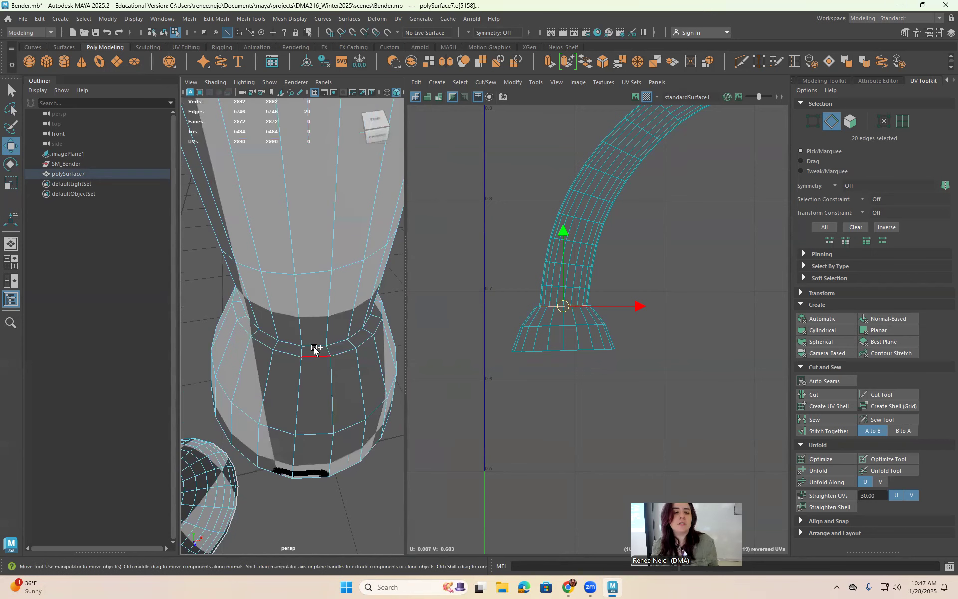
pyautogui.keyDown('shift'); pyautogui.doubleClick(318, 355); pyautogui.keyUp('shift')
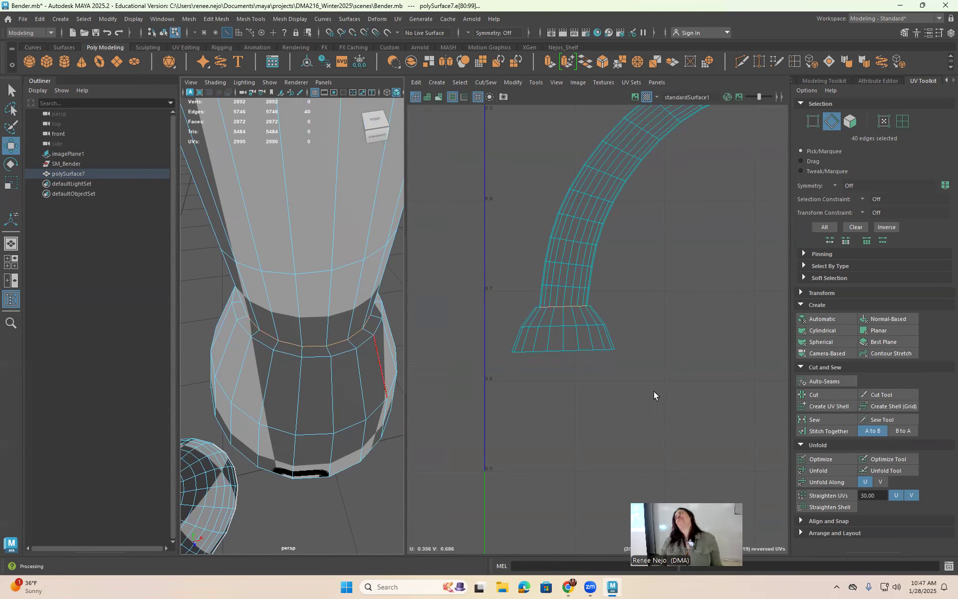
pyautogui.click(818, 395)
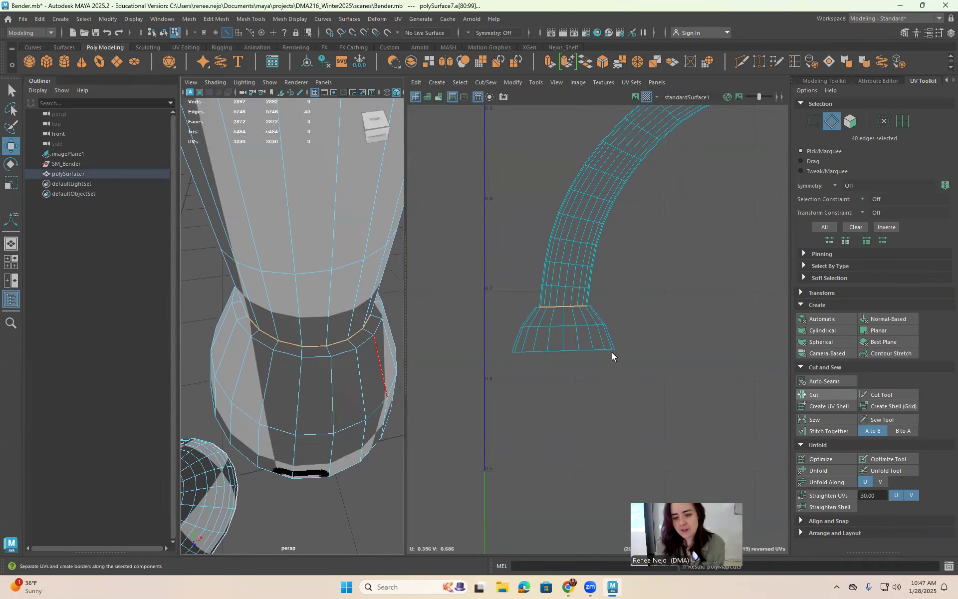
# Select both flared hand shells and move them down, away from the arm shells
pyautogui.rightClick(575, 331)
pyautogui.moveTo(575, 342); pyautogui.dragTo(574, 359, button='right')
pyautogui.scroll(-3, 594, 330)
pyautogui.keyDown('alt'); pyautogui.moveTo(747, 354); pyautogui.dragTo(689, 301, button='middle'); pyautogui.keyUp('alt')
pyautogui.keyDown('shift'); pyautogui.doubleClick(581, 300); pyautogui.keyUp('shift')
pyautogui.moveTo(587, 230); pyautogui.dragTo(594, 322)
pyautogui.moveTo(552, 149); pyautogui.dragTo(553, 126, button='right')
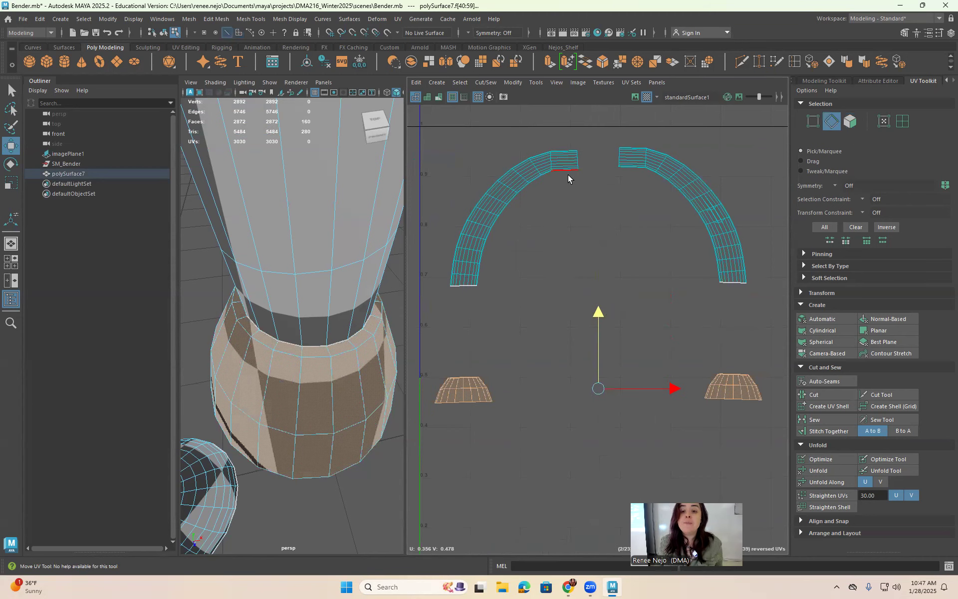
pyautogui.scroll(10, 569, 178)
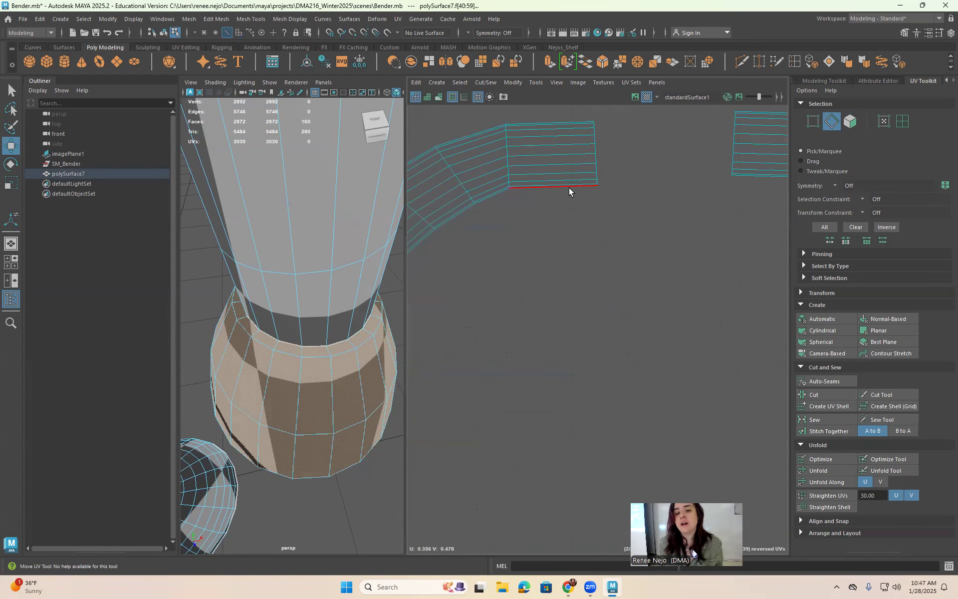
pyautogui.doubleClick(569, 188)
pyautogui.keyDown('alt'); pyautogui.moveTo(654, 202); pyautogui.dragTo(520, 197, button='middle'); pyautogui.keyUp('alt')
pyautogui.keyDown('shift'); pyautogui.doubleClick(651, 172); pyautogui.keyUp('shift')
pyautogui.scroll(-8, 664, 226)
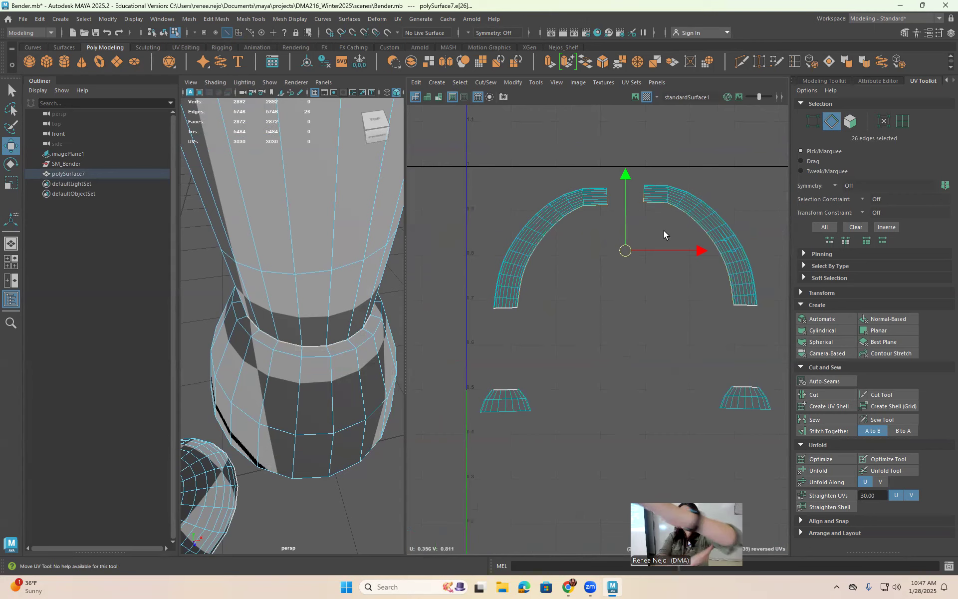
pyautogui.scroll(6, 664, 229)
pyautogui.keyDown('ctrl'); pyautogui.moveTo(524, 131); pyautogui.dragTo(723, 216); pyautogui.keyUp('ctrl')
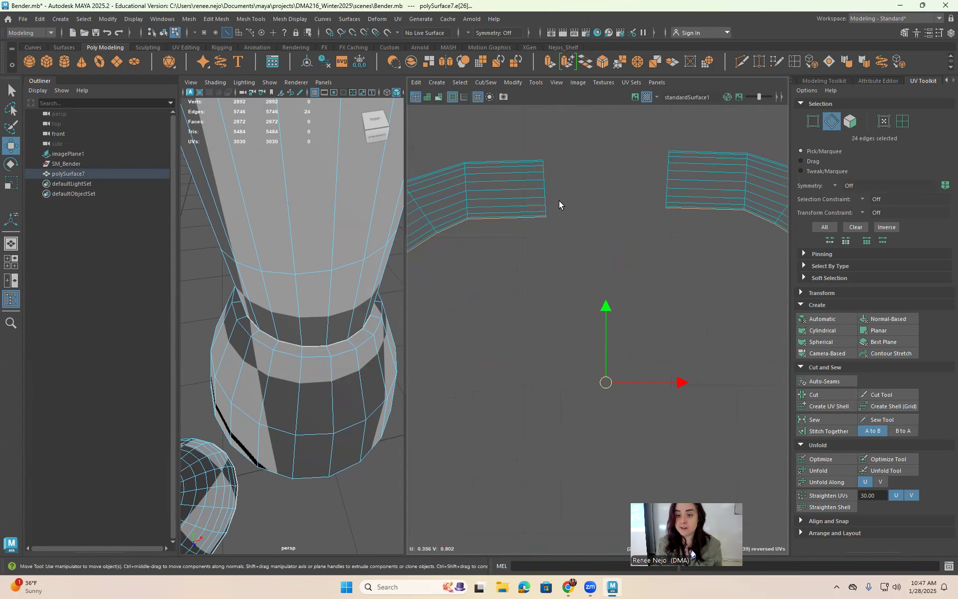
pyautogui.keyDown('alt'); pyautogui.moveTo(271, 224); pyautogui.dragTo(327, 145, button='middle'); pyautogui.keyUp('alt')
pyautogui.hotkey('ctrl', 'z')
# Select the hidden end cap faces at the upper ends of both arms and delete them
pyautogui.keyDown('alt'); pyautogui.moveTo(610, 181); pyautogui.dragTo(732, 215, button='right'); pyautogui.keyUp('alt')
pyautogui.scroll(-1, 571, 199)
pyautogui.moveTo(465, 136); pyautogui.dragTo(544, 254)
pyautogui.keyDown('shift'); pyautogui.moveTo(666, 133); pyautogui.dragTo(717, 276); pyautogui.keyUp('shift')
pyautogui.keyDown('shift'); pyautogui.moveTo(642, 125); pyautogui.dragTo(741, 86); pyautogui.keyUp('shift')
pyautogui.keyDown('ctrl'); pyautogui.moveTo(423, 130); pyautogui.dragTo(459, 269); pyautogui.keyUp('ctrl')
pyautogui.keyDown('alt'); pyautogui.moveTo(619, 245); pyautogui.dragTo(613, 268, button='middle'); pyautogui.keyUp('alt')
pyautogui.moveTo(587, 214); pyautogui.dragTo(591, 212)
pyautogui.hotkey('ctrl', 'z')
pyautogui.keyDown('alt'); pyautogui.moveTo(376, 223); pyautogui.dragTo(309, 272); pyautogui.keyUp('alt')
pyautogui.press('Delete')
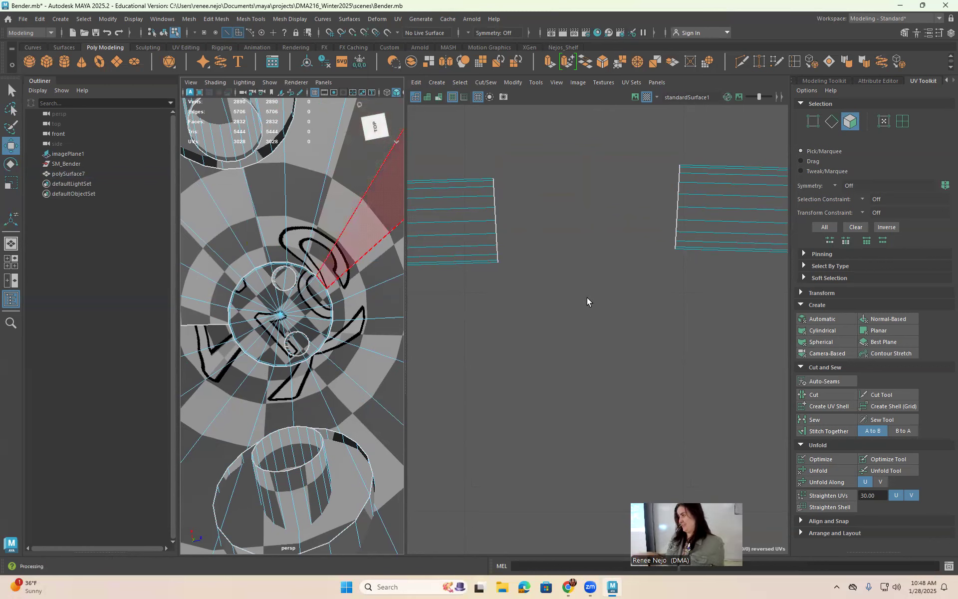
# Select the lengthwise edge line along the inner curve of both arm shells and cut the UVs there
pyautogui.keyDown('alt'); pyautogui.moveTo(539, 241); pyautogui.dragTo(661, 171, button='middle'); pyautogui.keyUp('alt')
pyautogui.moveTo(661, 171); pyautogui.dragTo(660, 137, button='right')
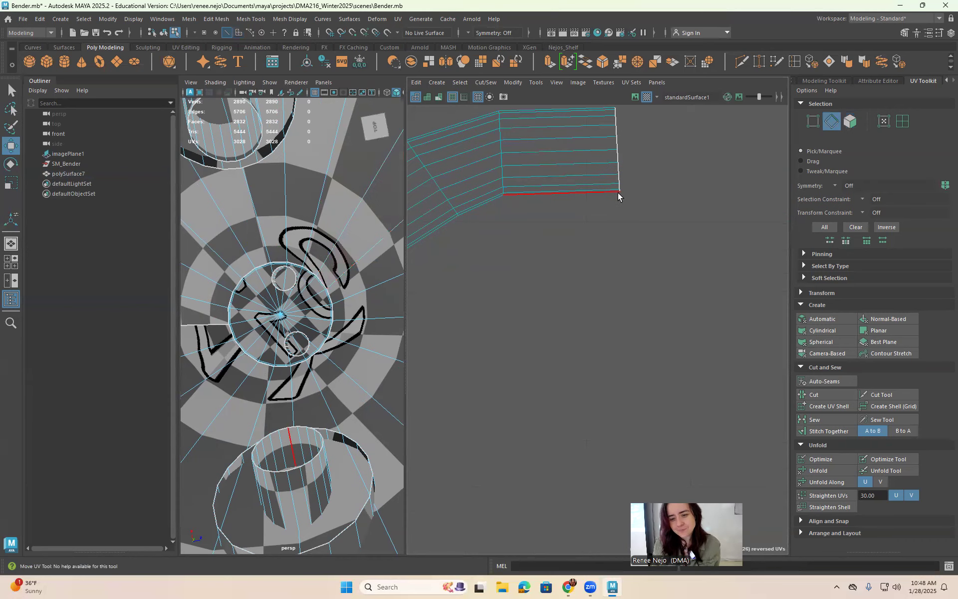
pyautogui.doubleClick(618, 192)
pyautogui.keyDown('alt'); pyautogui.moveTo(627, 202); pyautogui.dragTo(508, 195, button='middle'); pyautogui.keyUp('alt')
pyautogui.keyDown('shift'); pyautogui.doubleClick(736, 175); pyautogui.keyUp('shift')
pyautogui.scroll(-3, 701, 213)
pyautogui.scroll(-2, 674, 225)
pyautogui.click(831, 395)
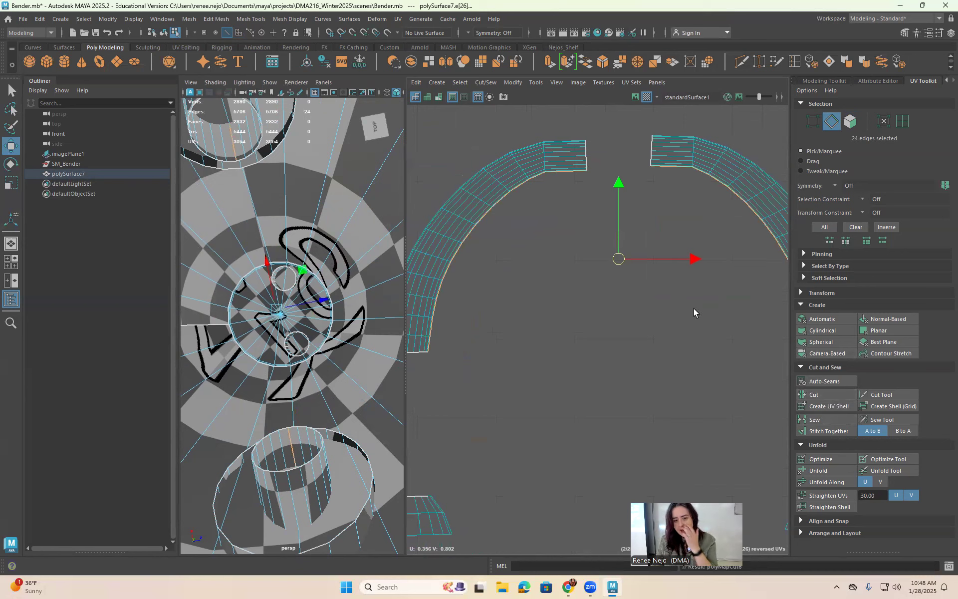
# Select both arm shells and unfold them
pyautogui.moveTo(594, 244); pyautogui.dragTo(593, 267, button='right')
pyautogui.doubleClick(522, 162)
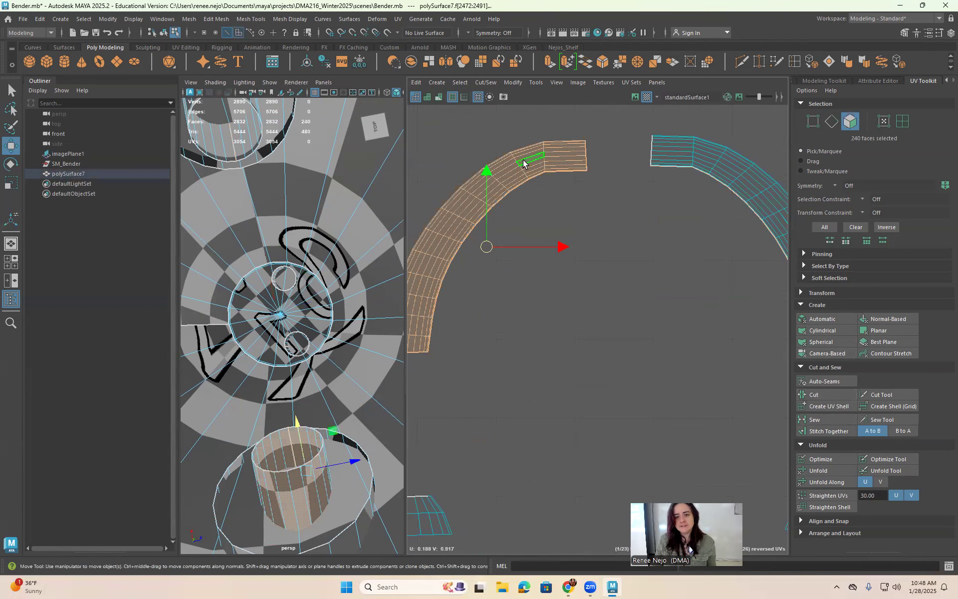
pyautogui.keyDown('shift'); pyautogui.doubleClick(727, 160); pyautogui.keyUp('shift')
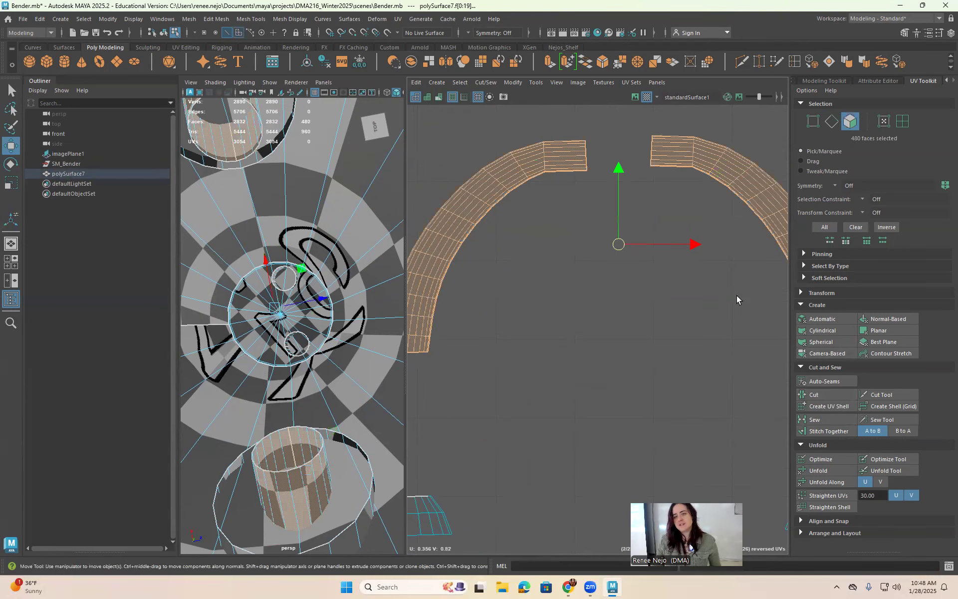
pyautogui.click(819, 471)
# Rotate each unfolded arm shell until it stands upright in the 0–1 UV tile
pyautogui.keyDown('alt'); pyautogui.moveTo(517, 403); pyautogui.dragTo(513, 325, button='right'); pyautogui.keyUp('alt')
pyautogui.click(513, 325)
pyautogui.doubleClick(505, 312)
pyautogui.press('e')
pyautogui.moveTo(515, 240)
pyautogui.mouseDown()
pyautogui.moveTo(507, 230)
pyautogui.moveTo(527, 249)
pyautogui.mouseUp()
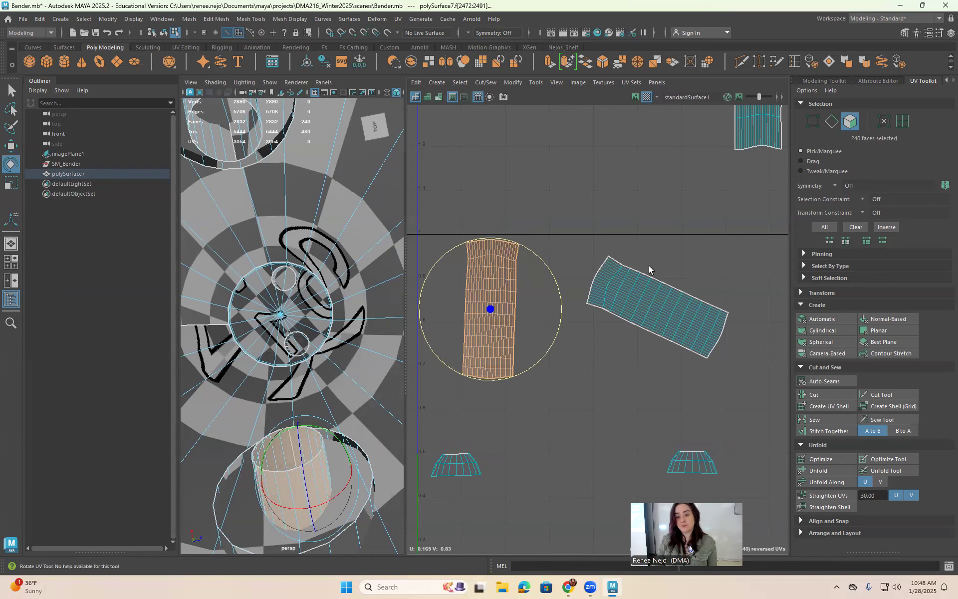
pyautogui.doubleClick(644, 282)
pyautogui.moveTo(651, 235); pyautogui.dragTo(735, 262)
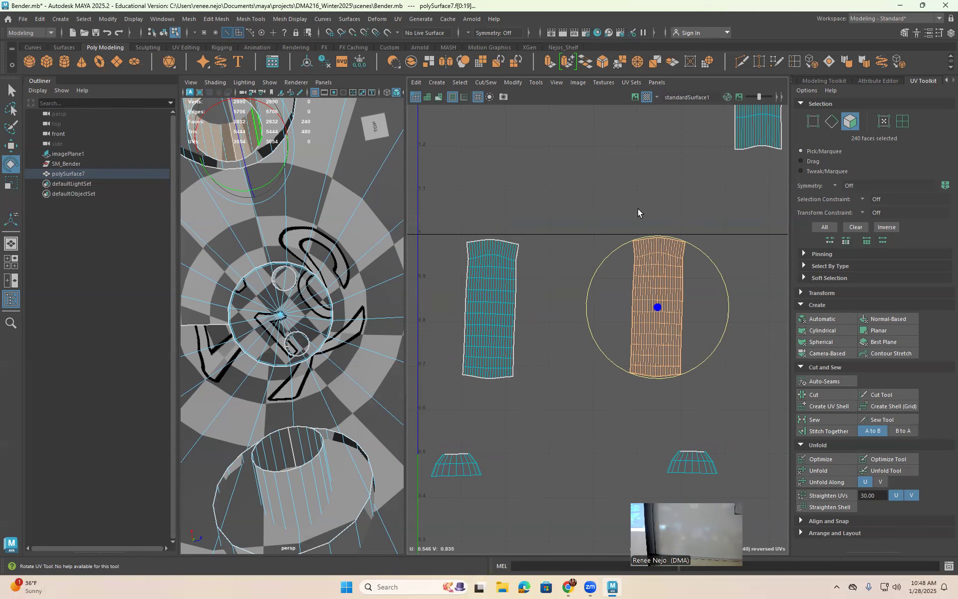
# Select the head shell and move it sideways, clear of the overlapping visor and eye shells
pyautogui.scroll(-6, 638, 215)
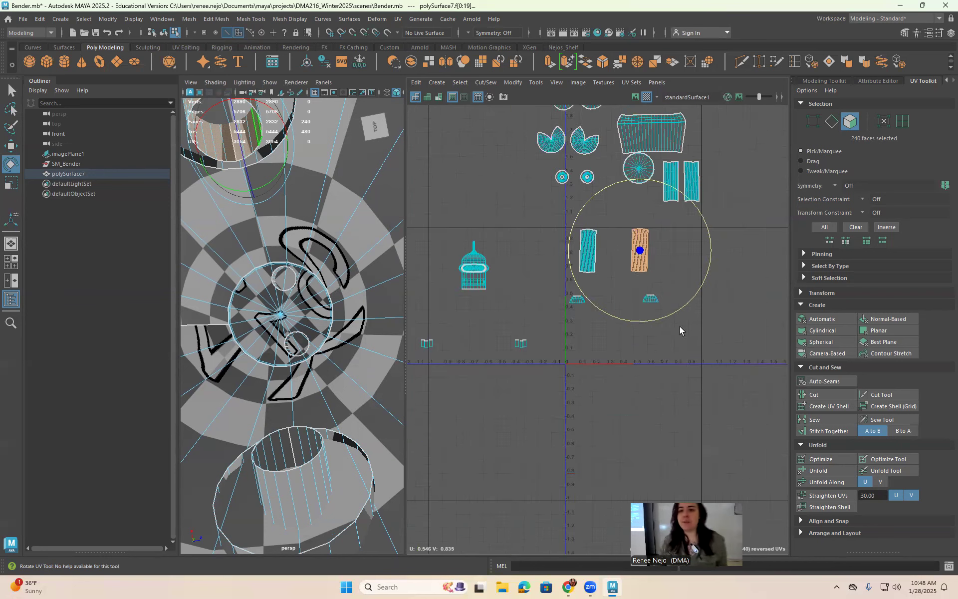
pyautogui.scroll(3, 653, 289)
pyautogui.keyDown('alt'); pyautogui.moveTo(475, 301); pyautogui.dragTo(579, 271, button='middle'); pyautogui.keyUp('alt')
pyautogui.scroll(8, 579, 271)
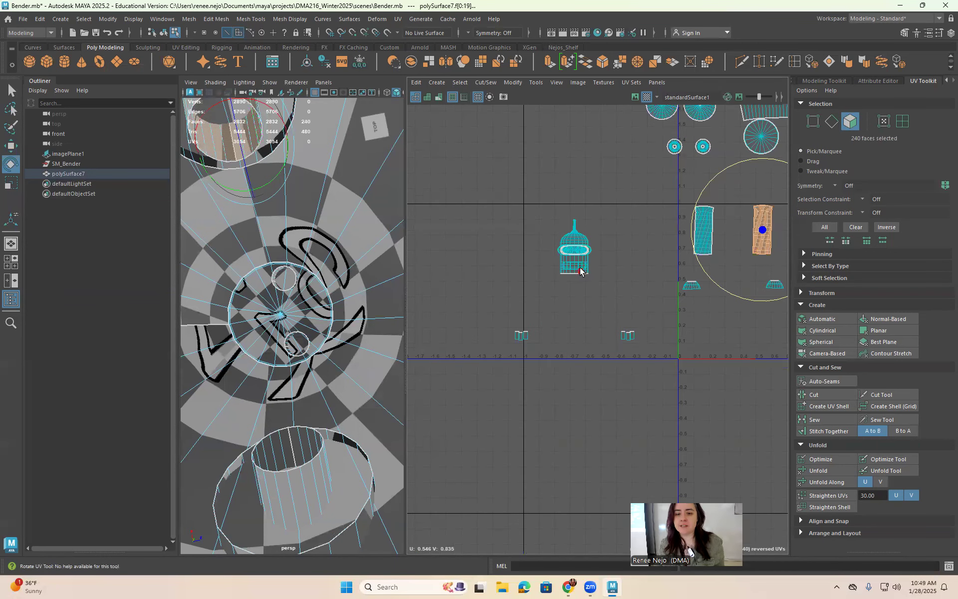
pyautogui.doubleClick(582, 251)
pyautogui.press('w')
pyautogui.moveTo(618, 202); pyautogui.dragTo(750, 196, button='middle')
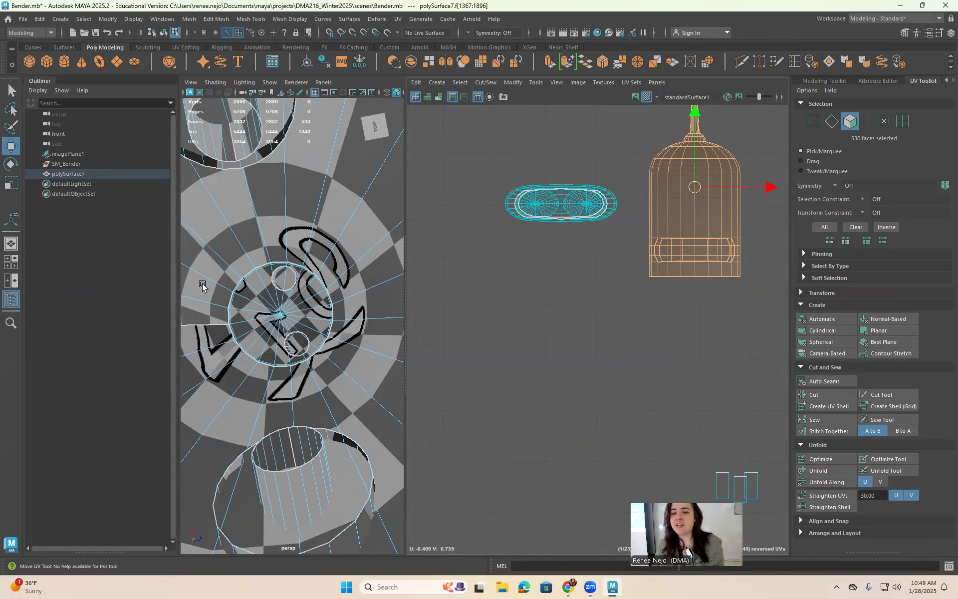
# Frame the head on the model, try scaling its faces narrower along one axis, undo the scale, and clear the selection
pyautogui.press('a')
pyautogui.press('f')
pyautogui.keyDown('alt'); pyautogui.moveTo(265, 270); pyautogui.dragTo(314, 362); pyautogui.keyUp('alt')
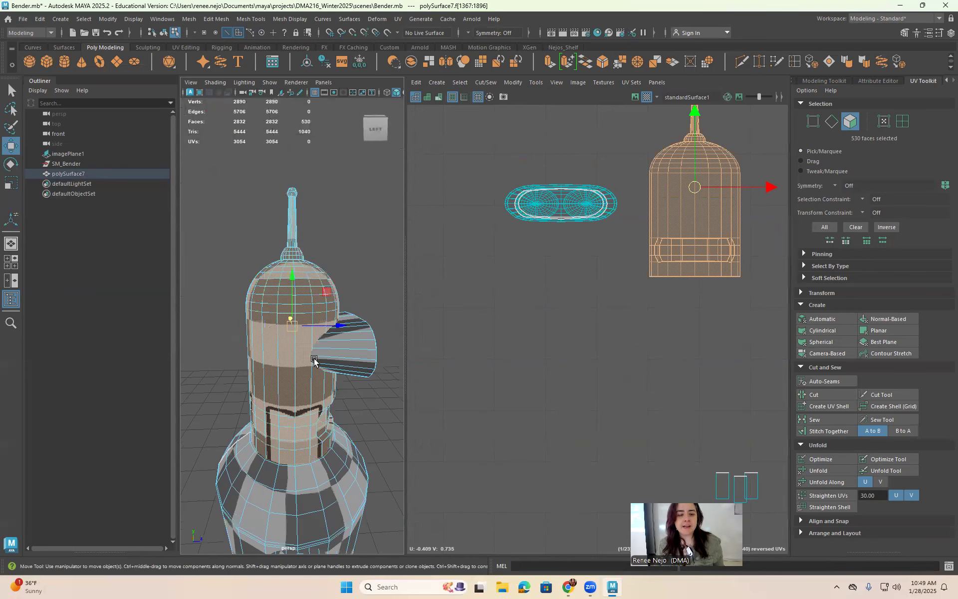
pyautogui.keyDown('alt'); pyautogui.moveTo(314, 362); pyautogui.dragTo(311, 308, button='middle'); pyautogui.keyUp('alt')
pyautogui.press('r')
pyautogui.moveTo(336, 288); pyautogui.dragTo(322, 332)
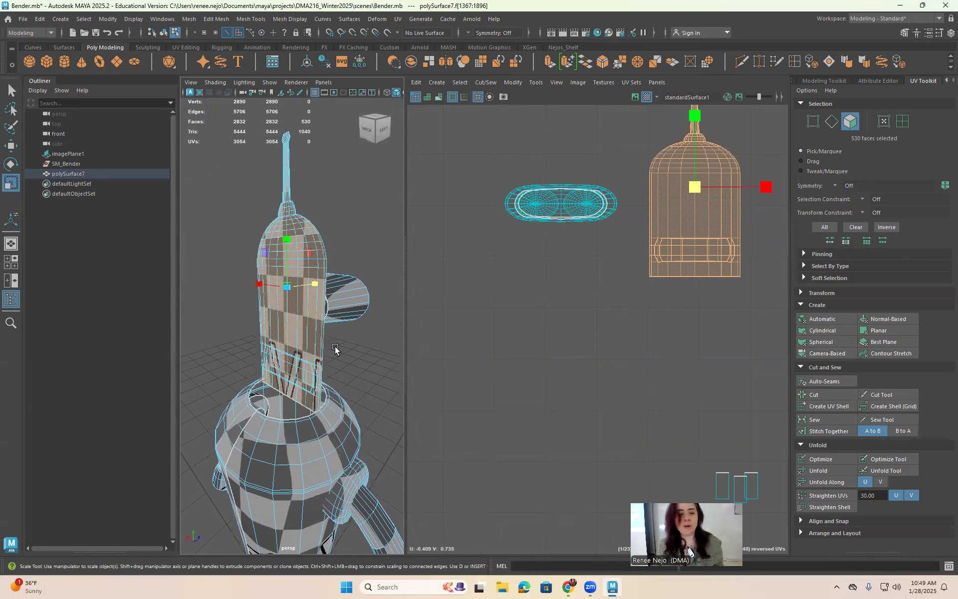
pyautogui.hotkey('ctrl', 'z')
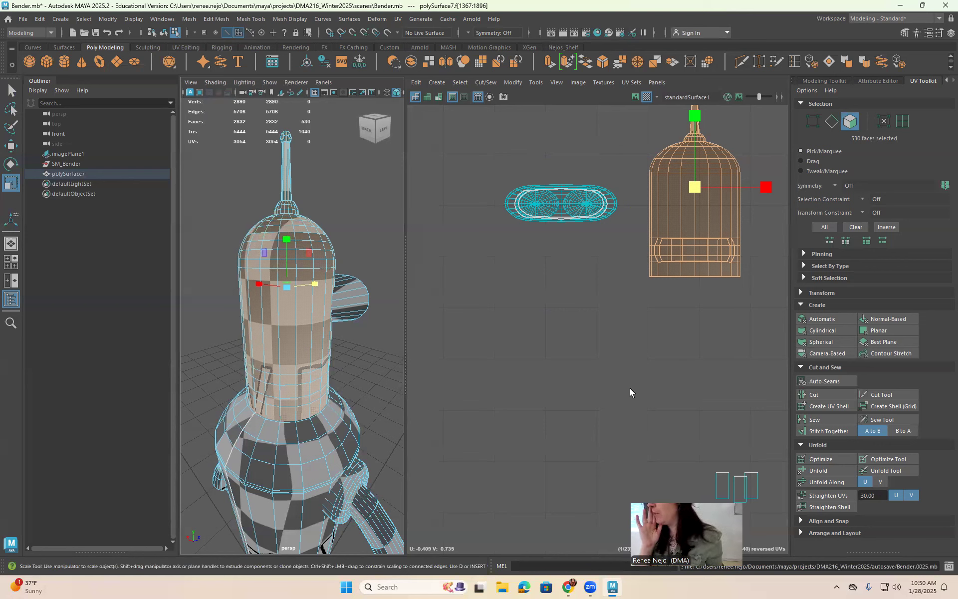
pyautogui.press('w')
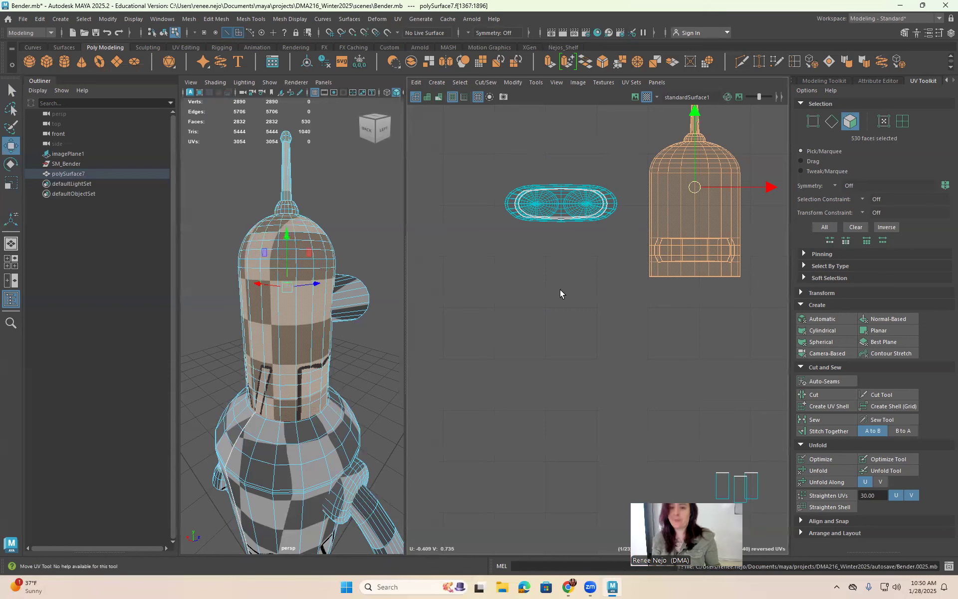
pyautogui.click(567, 255)
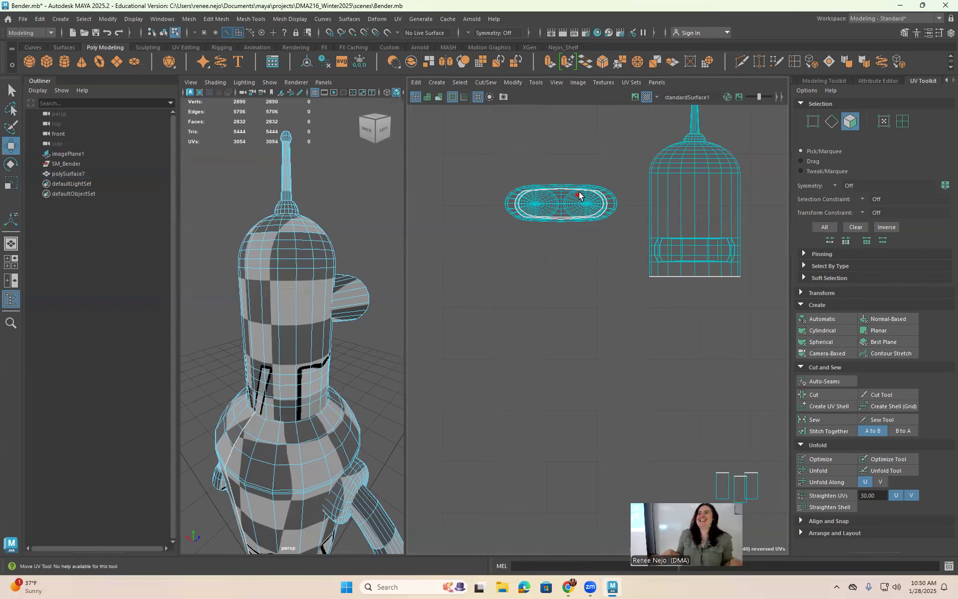
# Select the visor shell and move it up, clear of the overlapping eye shells
pyautogui.click(721, 200)
pyautogui.keyDown('alt'); pyautogui.moveTo(220, 357); pyautogui.dragTo(301, 364); pyautogui.keyUp('alt')
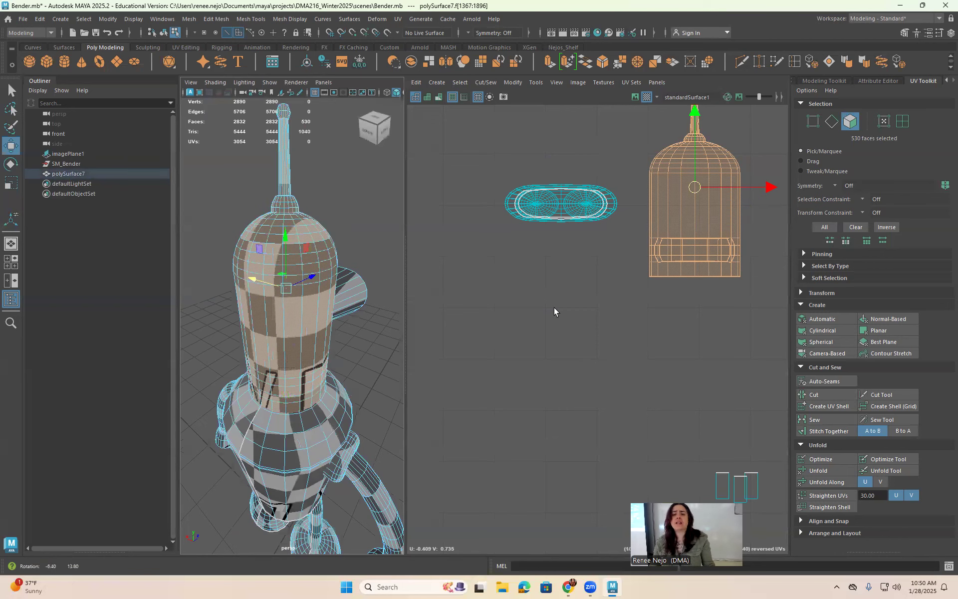
pyautogui.scroll(-3, 555, 308)
pyautogui.keyDown('alt'); pyautogui.moveTo(551, 304); pyautogui.dragTo(506, 300, button='middle'); pyautogui.keyUp('alt')
pyautogui.scroll(-3, 506, 300)
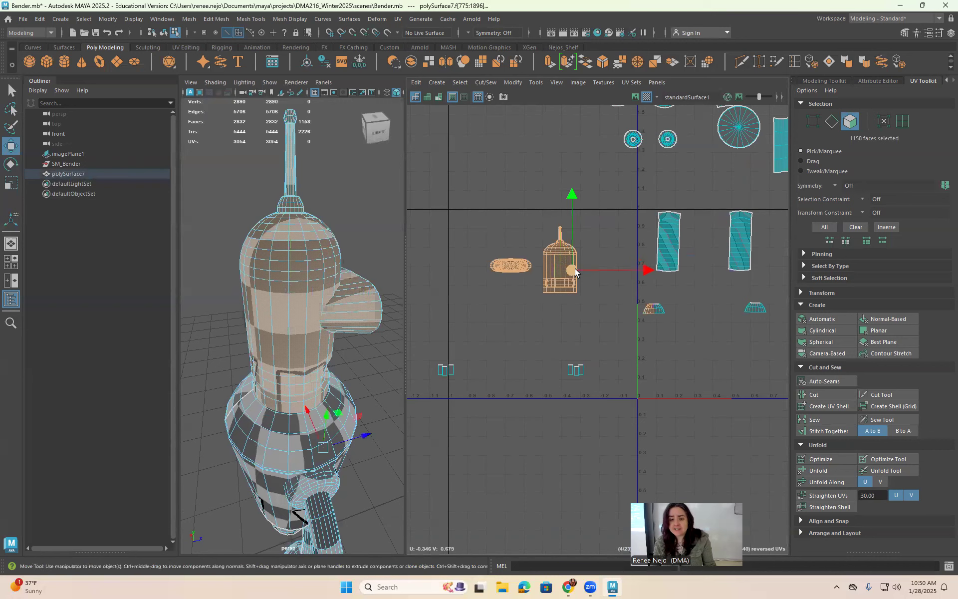
pyautogui.click(497, 270)
pyautogui.moveTo(508, 268); pyautogui.dragTo(509, 231)
# Select the UV shell of Bender's right-hand cuff and frame it in the UV editor
pyautogui.keyDown('alt'); pyautogui.moveTo(654, 321); pyautogui.dragTo(599, 363, button='middle'); pyautogui.keyUp('alt')
pyautogui.click(498, 280)
pyautogui.doubleClick(505, 294)
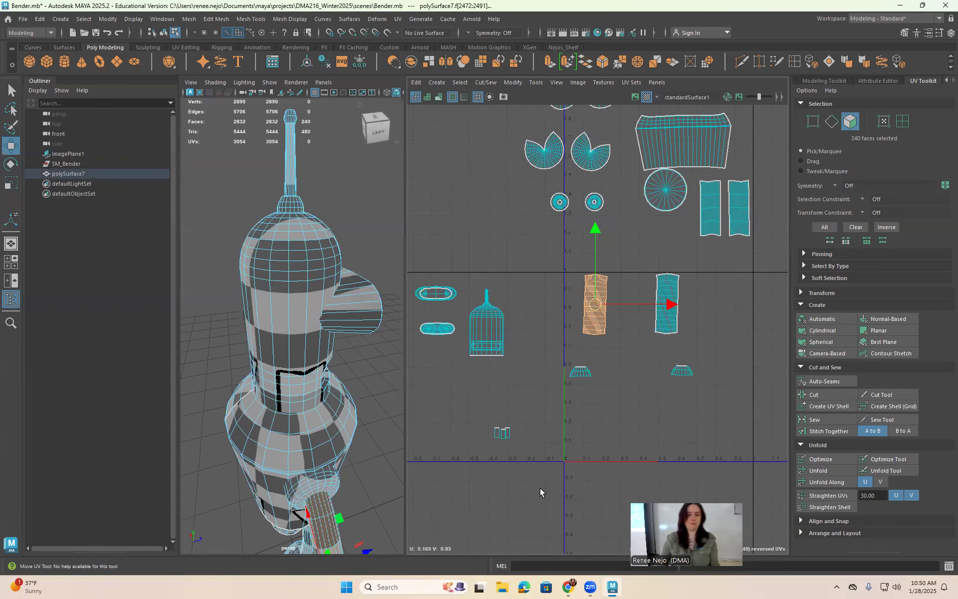
pyautogui.keyDown('alt'); pyautogui.moveTo(472, 339); pyautogui.dragTo(494, 303, button='middle'); pyautogui.keyUp('alt')
pyautogui.keyDown('alt'); pyautogui.moveTo(623, 312); pyautogui.dragTo(524, 458, button='right'); pyautogui.keyUp('alt')
pyautogui.keyDown('alt'); pyautogui.moveTo(727, 168); pyautogui.dragTo(621, 193, button='middle'); pyautogui.keyUp('alt')
pyautogui.doubleClick(497, 326)
pyautogui.press('f')
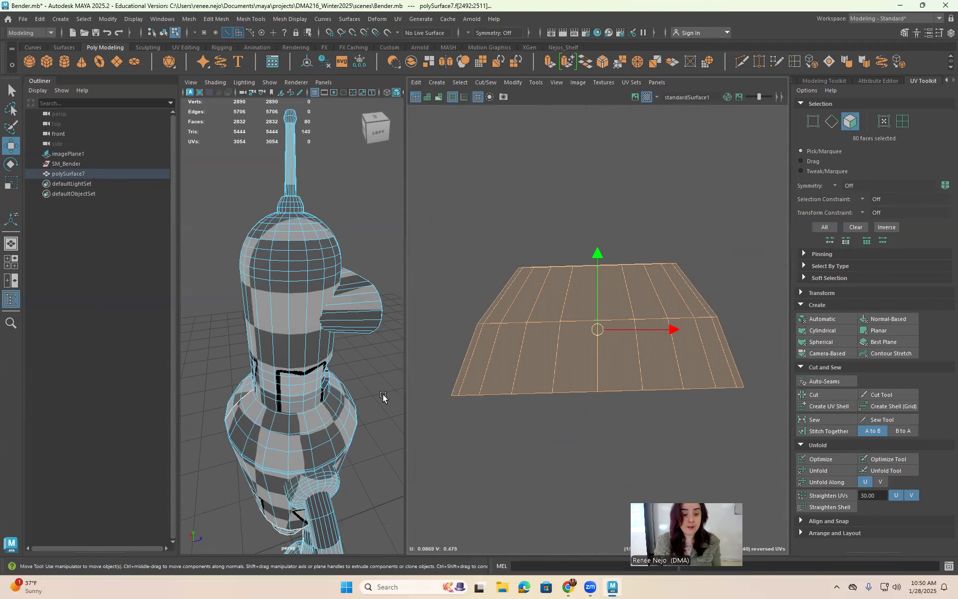
# Locate the selected cuff on the model and examine it from the front at close range
pyautogui.keyDown('alt'); pyautogui.moveTo(372, 380); pyautogui.dragTo(387, 280, button='middle'); pyautogui.keyUp('alt')
pyautogui.keyDown('alt'); pyautogui.moveTo(388, 280); pyautogui.dragTo(310, 329); pyautogui.keyUp('alt')
pyautogui.keyDown('alt'); pyautogui.moveTo(306, 389); pyautogui.dragTo(387, 165, button='middle'); pyautogui.keyUp('alt')
pyautogui.keyDown('alt'); pyautogui.moveTo(309, 276); pyautogui.dragTo(302, 368); pyautogui.keyUp('alt')
pyautogui.press('r')
pyautogui.keyDown('alt'); pyautogui.moveTo(207, 394); pyautogui.dragTo(149, 395); pyautogui.keyUp('alt')
pyautogui.hotkey('ctrl', 'z')
pyautogui.keyDown('alt'); pyautogui.moveTo(229, 397); pyautogui.dragTo(228, 334); pyautogui.keyUp('alt')
pyautogui.keyDown('alt'); pyautogui.moveTo(644, 372); pyautogui.dragTo(681, 385, button='middle'); pyautogui.keyUp('alt')
pyautogui.keyDown('alt'); pyautogui.moveTo(256, 374); pyautogui.dragTo(343, 364, button='right'); pyautogui.keyUp('alt')
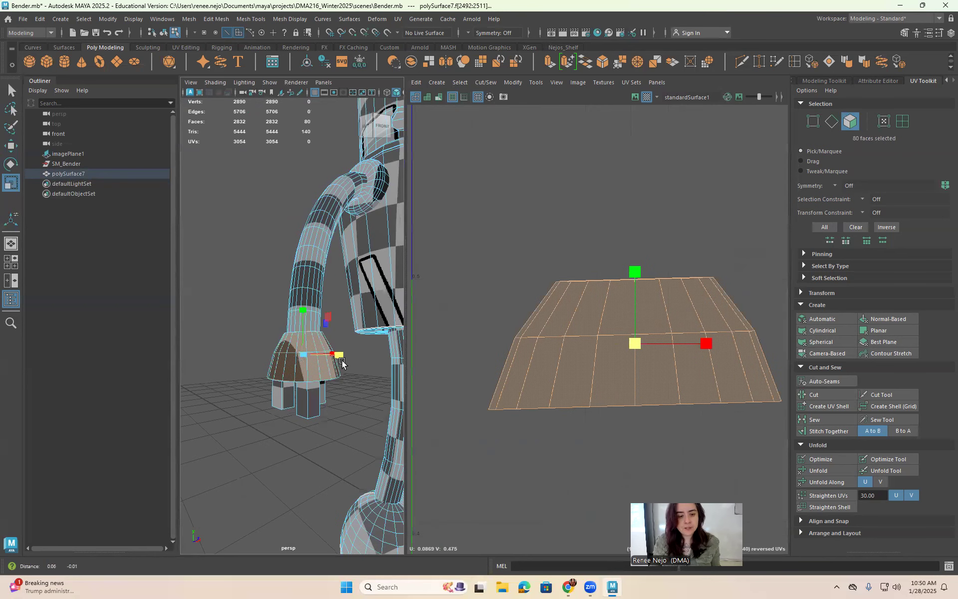
# Switch to edge selection and select only the line of vertical edges that forms the seam up one side of the cuff
pyautogui.moveTo(635, 297); pyautogui.dragTo(632, 241, button='right')
pyautogui.click(575, 317)
pyautogui.moveTo(574, 317); pyautogui.dragTo(572, 283, button='right')
pyautogui.keyDown('alt'); pyautogui.moveTo(225, 365); pyautogui.dragTo(388, 368); pyautogui.keyUp('alt')
pyautogui.keyDown('alt'); pyautogui.moveTo(177, 366); pyautogui.dragTo(239, 331, button='right'); pyautogui.keyUp('alt')
pyautogui.keyDown('alt'); pyautogui.moveTo(239, 330); pyautogui.dragTo(225, 359); pyautogui.keyUp('alt')
pyautogui.keyDown('alt'); pyautogui.moveTo(359, 329); pyautogui.dragTo(295, 299); pyautogui.keyUp('alt')
pyautogui.click(320, 324)
pyautogui.keyDown('alt'); pyautogui.moveTo(770, 374); pyautogui.dragTo(697, 363, button='middle'); pyautogui.keyUp('alt')
pyautogui.doubleClick(696, 349)
pyautogui.scroll(-3, 697, 357)
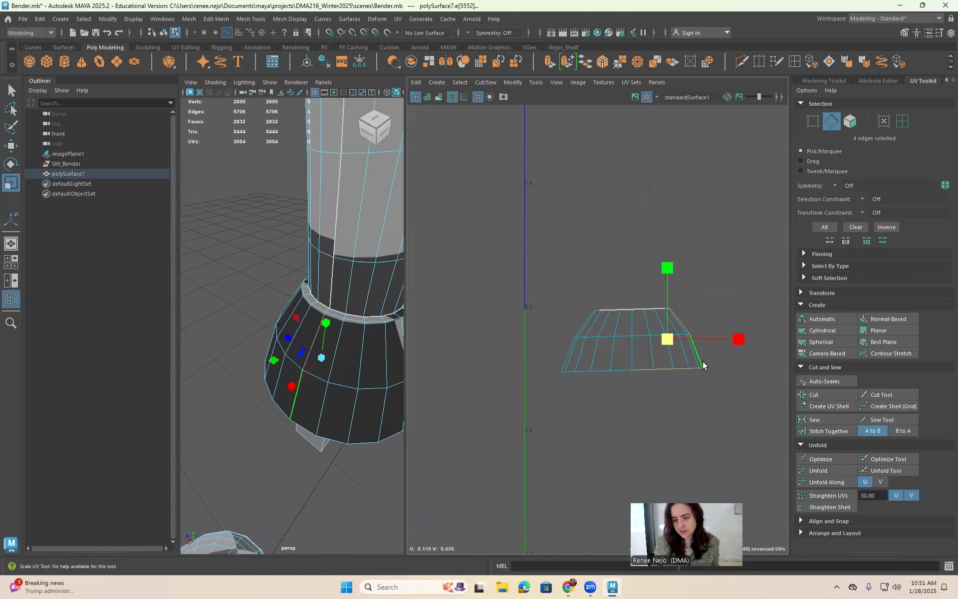
pyautogui.keyDown('alt'); pyautogui.moveTo(636, 369); pyautogui.dragTo(584, 321, button='middle'); pyautogui.keyUp('alt')
pyautogui.keyDown('ctrl'); pyautogui.moveTo(582, 298); pyautogui.dragTo(646, 341); pyautogui.keyUp('ctrl')
# Add the edge loop around the cuff's bottom rim to the selection and cut the UVs along these edges
pyautogui.keyDown('alt'); pyautogui.moveTo(368, 375); pyautogui.dragTo(299, 445); pyautogui.keyUp('alt')
pyautogui.keyDown('shift'); pyautogui.doubleClick(316, 355); pyautogui.keyUp('shift')
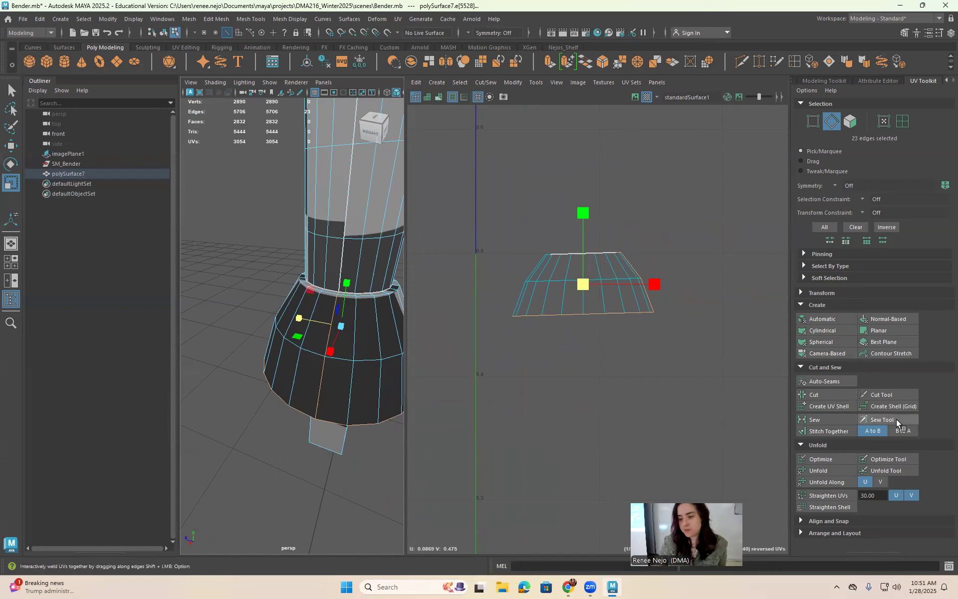
pyautogui.click(813, 394)
# Select the cuff's wall shell and move it up, away from the detached bottom cap
pyautogui.moveTo(583, 197); pyautogui.dragTo(564, 267, button='right')
pyautogui.press('w')
pyautogui.moveTo(582, 283); pyautogui.dragTo(574, 213)
# Select the cuff's bottom cap faces and apply a planar UV projection to them
pyautogui.moveTo(501, 289); pyautogui.dragTo(692, 353)
pyautogui.keyDown('alt'); pyautogui.moveTo(306, 381); pyautogui.dragTo(317, 288); pyautogui.keyUp('alt')
pyautogui.press('a')
pyautogui.click(840, 473)
pyautogui.scroll(1, 589, 322)
pyautogui.scroll(5, 582, 346)
pyautogui.scroll(-3, 579, 336)
pyautogui.click(879, 330)
# Scale the projected cap shell down and move it beneath the cuff's wall shell
pyautogui.scroll(-5, 699, 332)
pyautogui.scroll(2, 587, 363)
pyautogui.keyDown('alt'); pyautogui.moveTo(587, 363); pyautogui.dragTo(573, 365, button='middle'); pyautogui.keyUp('alt')
pyautogui.press('r')
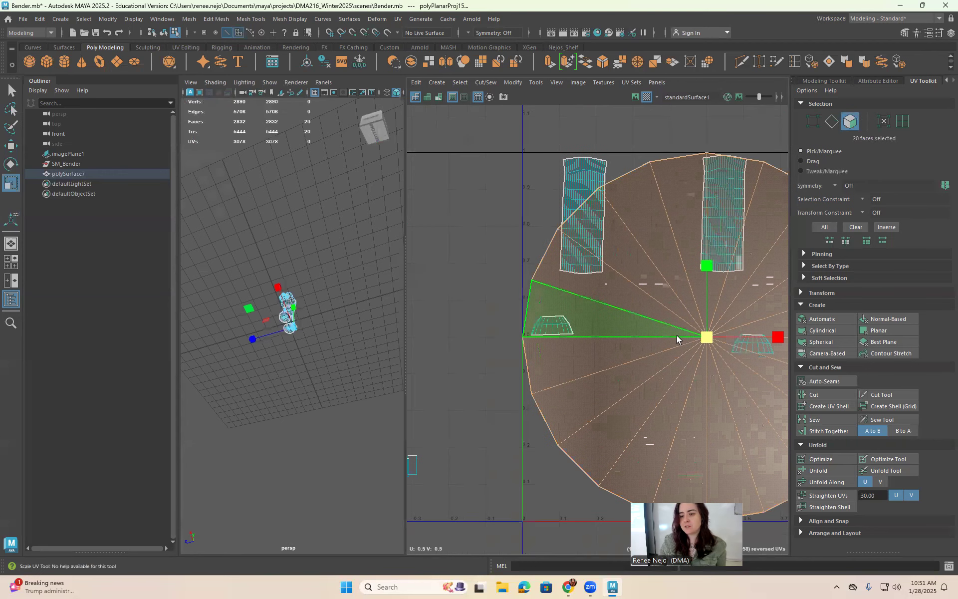
pyautogui.moveTo(706, 337); pyautogui.dragTo(647, 342)
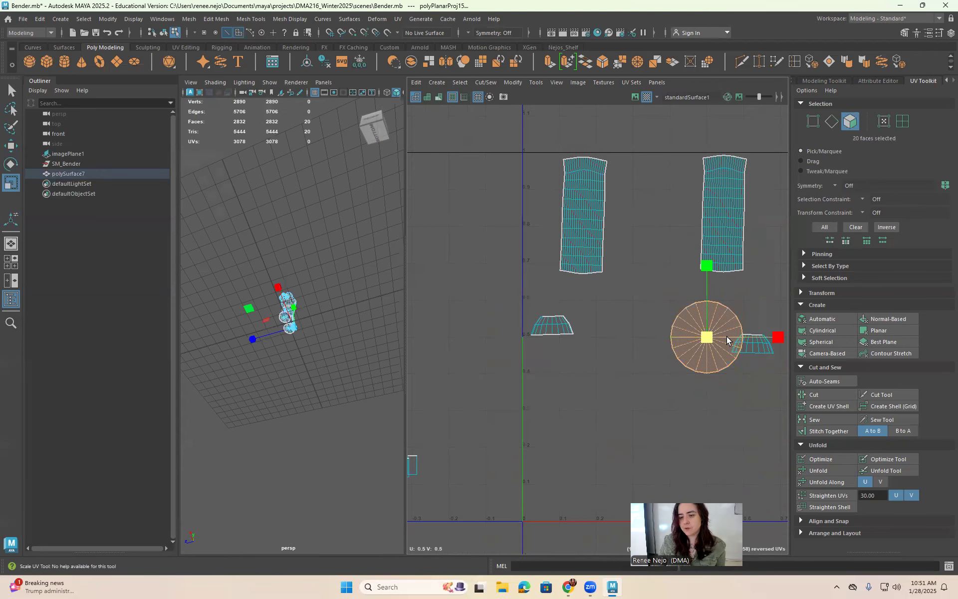
pyautogui.press('w')
pyautogui.moveTo(710, 341); pyautogui.dragTo(560, 385)
# Select the cuff's wall and cap shells together, unfold them, and clear the selection
pyautogui.moveTo(494, 299); pyautogui.dragTo(609, 435)
pyautogui.click(819, 471)
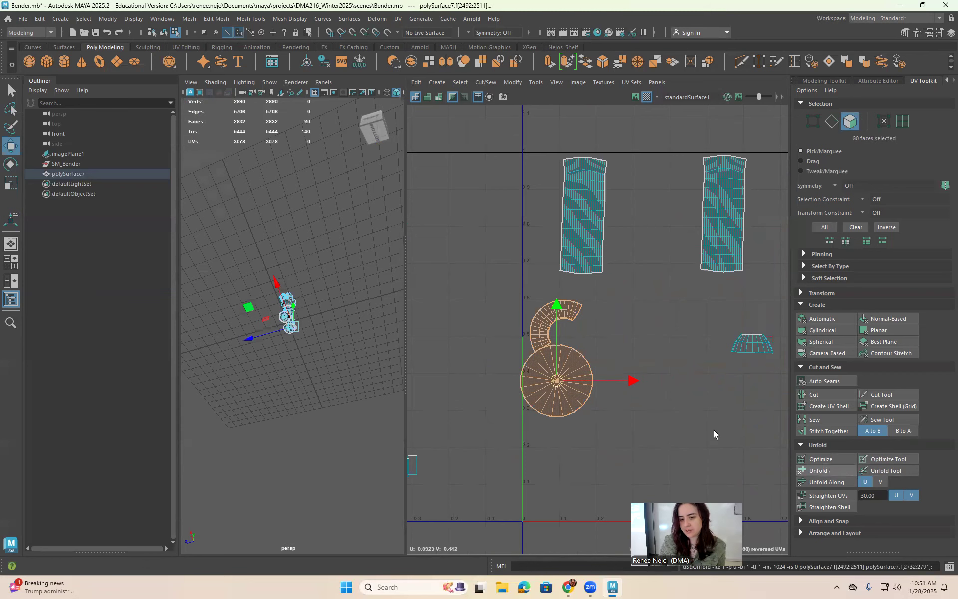
pyautogui.click(502, 422)
# Scale the round cap shell smaller and move it next to the curved opening of the unfolded cuff wall
pyautogui.doubleClick(549, 391)
pyautogui.press('r')
pyautogui.moveTo(556, 381); pyautogui.dragTo(575, 341)
pyautogui.press('w')
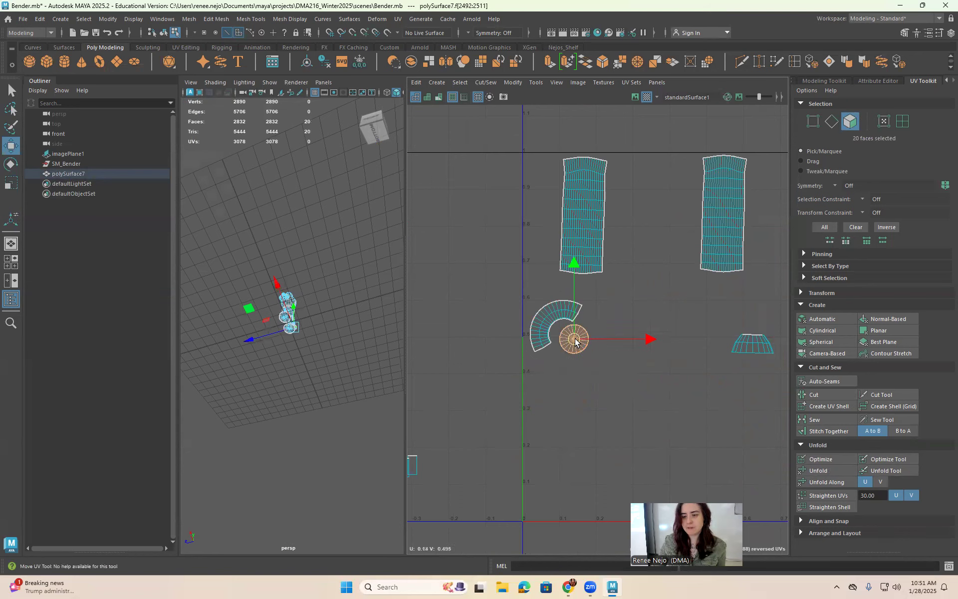
# Return to a full front view, select the opposite arm with its cuff, and delete those faces
pyautogui.keyDown('alt'); pyautogui.moveTo(309, 349); pyautogui.dragTo(451, 408); pyautogui.keyUp('alt')
pyautogui.keyDown('alt'); pyautogui.moveTo(335, 352); pyautogui.dragTo(399, 399, button='right'); pyautogui.keyUp('alt')
pyautogui.keyDown('alt'); pyautogui.moveTo(379, 403); pyautogui.dragTo(279, 415, button='middle'); pyautogui.keyUp('alt')
pyautogui.moveTo(279, 415)
pyautogui.keyDown('alt'); pyautogui.mouseDown()
pyautogui.moveTo(294, 418)
pyautogui.moveTo(292, 405)
pyautogui.mouseUp(); pyautogui.keyUp('alt')
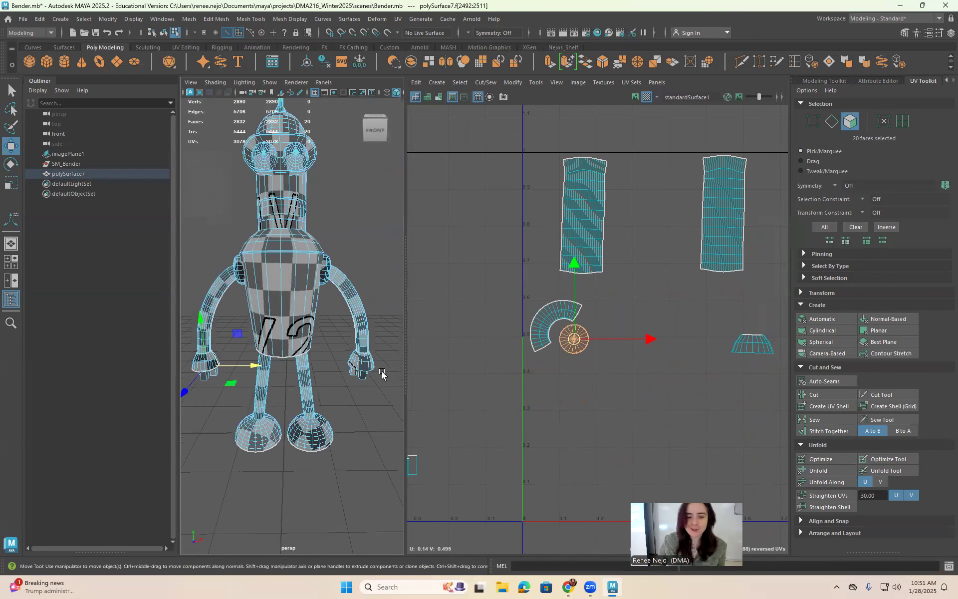
pyautogui.doubleClick(363, 347)
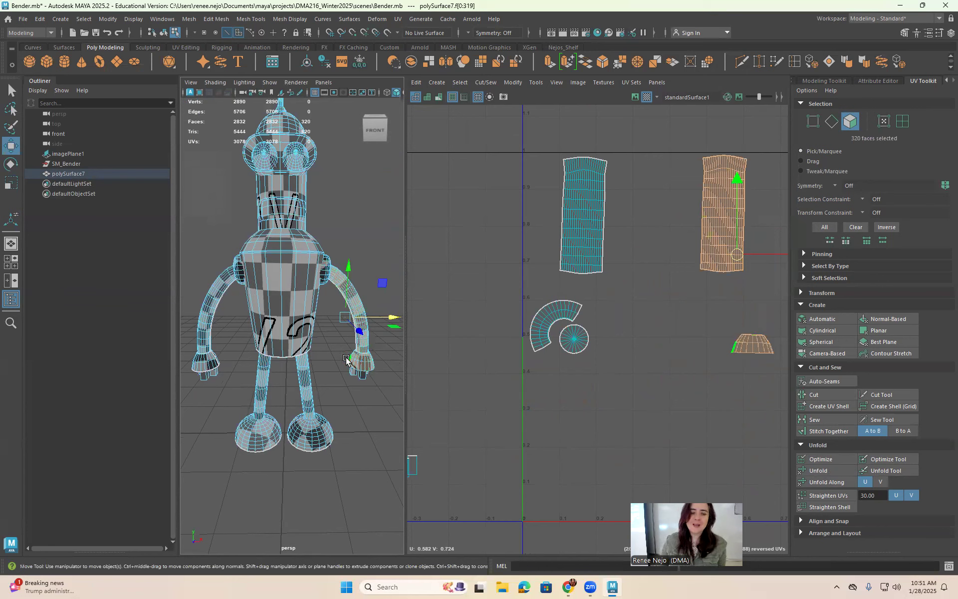
pyautogui.press('Delete')
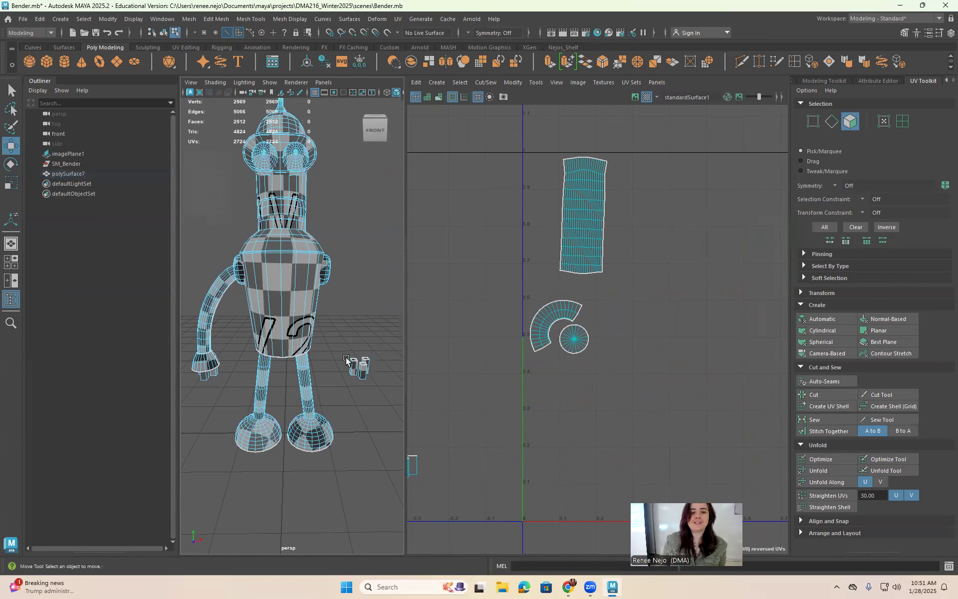
# Select the remaining arm and cuff faces and separate them from the body into their own mesh
pyautogui.doubleClick(216, 281)
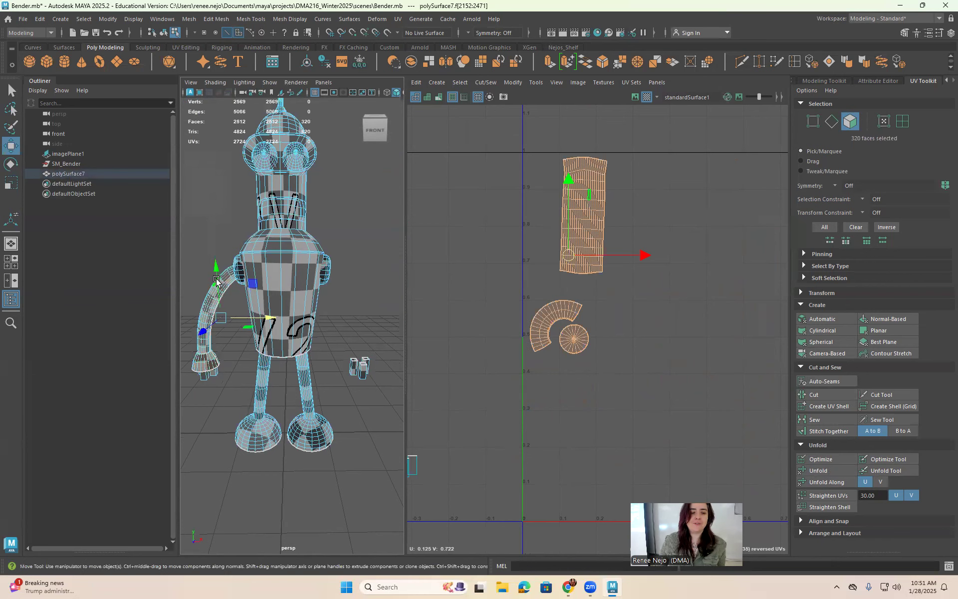
pyautogui.click(189, 18)
pyautogui.click(208, 67)
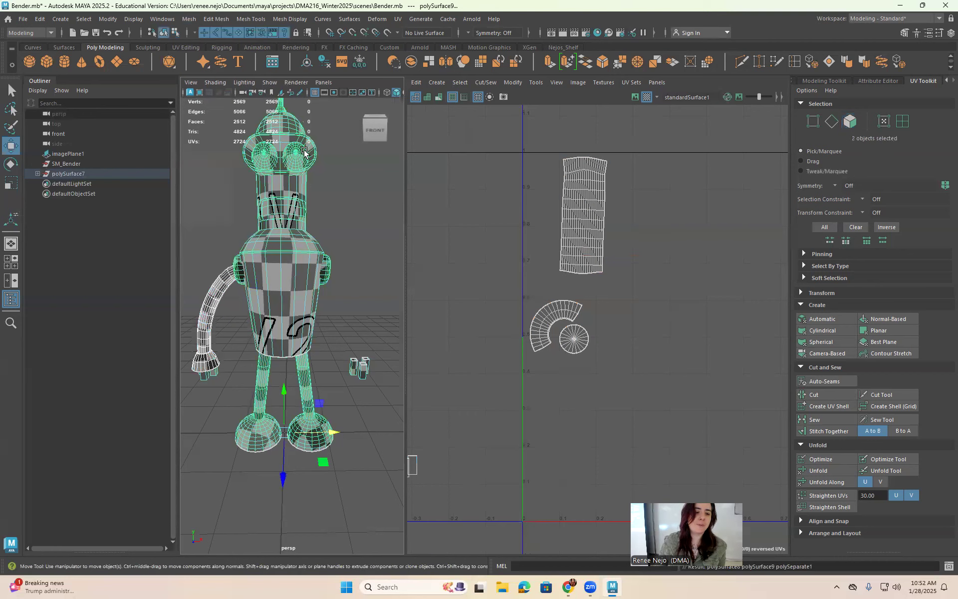
# Select the separated arm mesh and mirror it across the world X axis in the + direction
pyautogui.press('space')
pyautogui.click(325, 253)
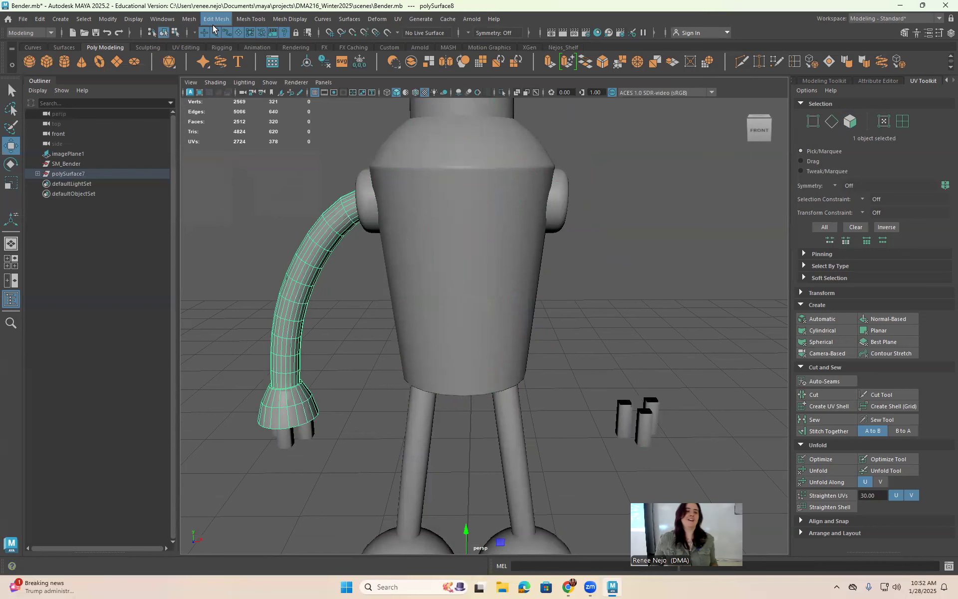
pyautogui.scroll(-3, 408, 254)
pyautogui.keyDown('alt'); pyautogui.moveTo(356, 253); pyautogui.dragTo(351, 232, button='middle'); pyautogui.keyUp('alt')
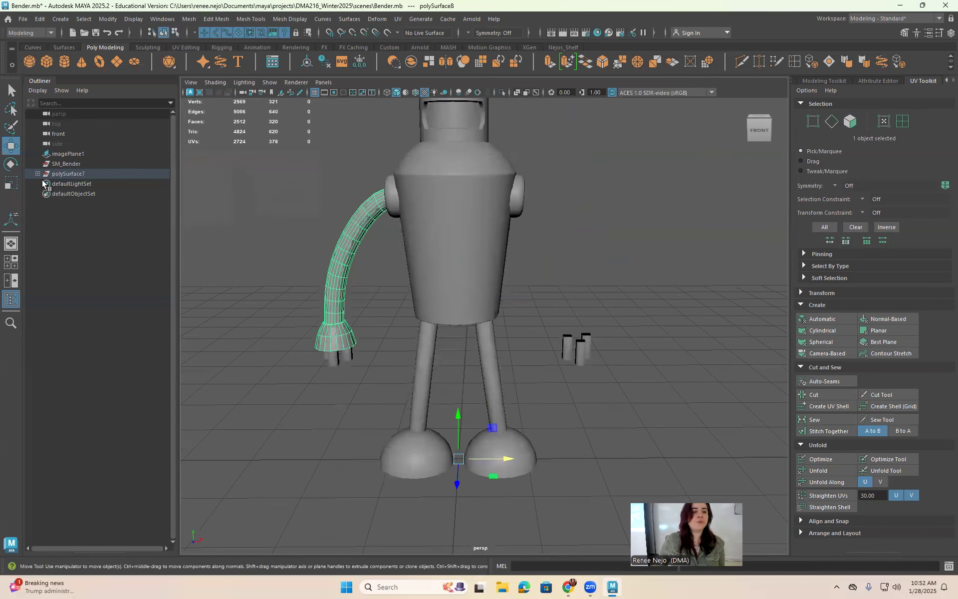
pyautogui.click(38, 174)
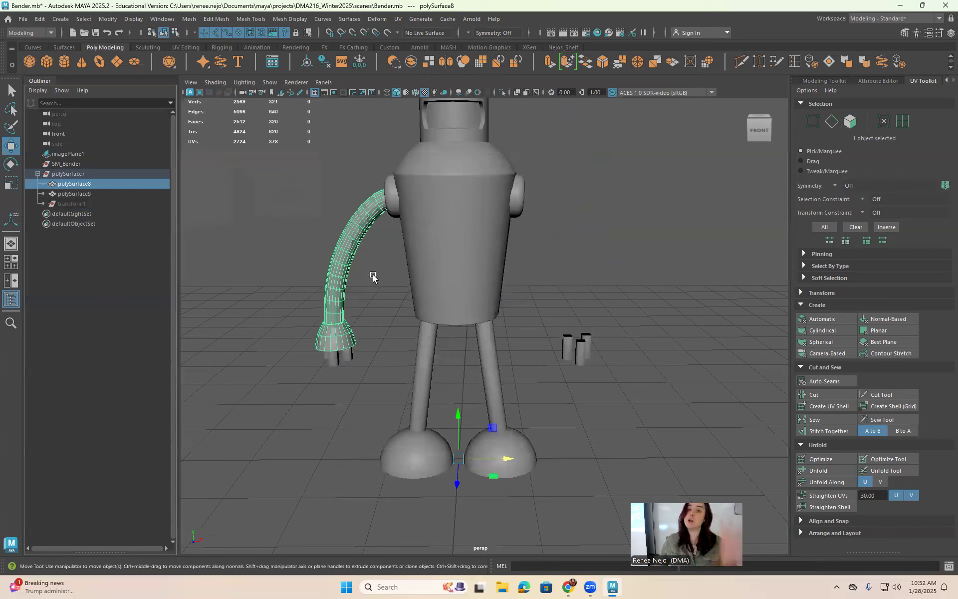
pyautogui.click(189, 19)
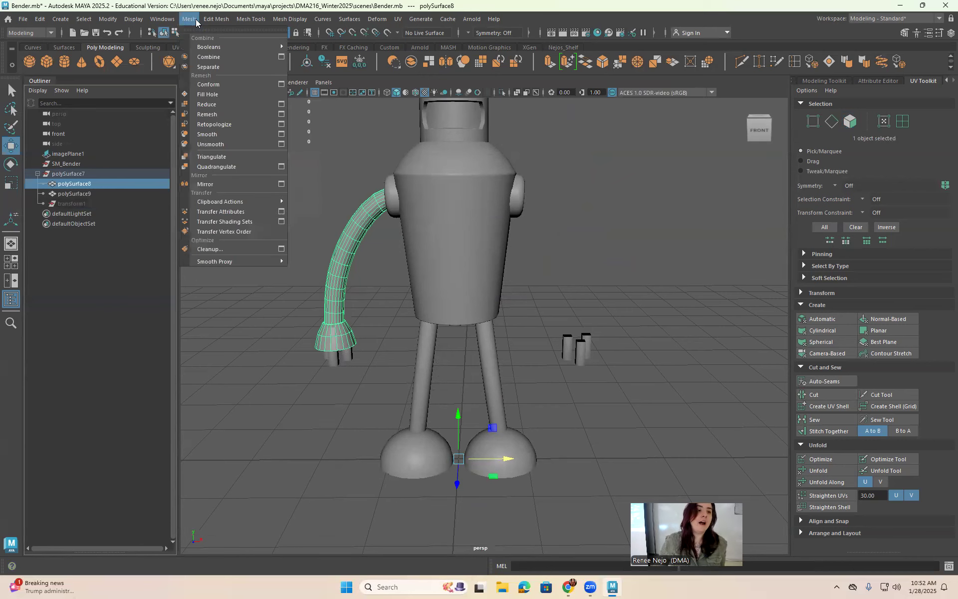
pyautogui.click(281, 184)
pyautogui.click(502, 296)
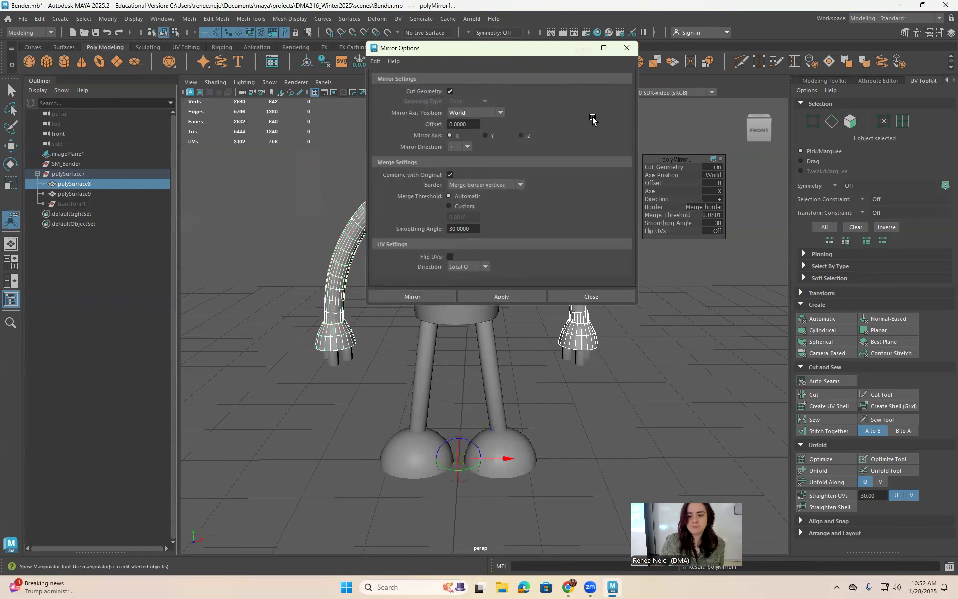
pyautogui.click(627, 48)
pyautogui.press('space')
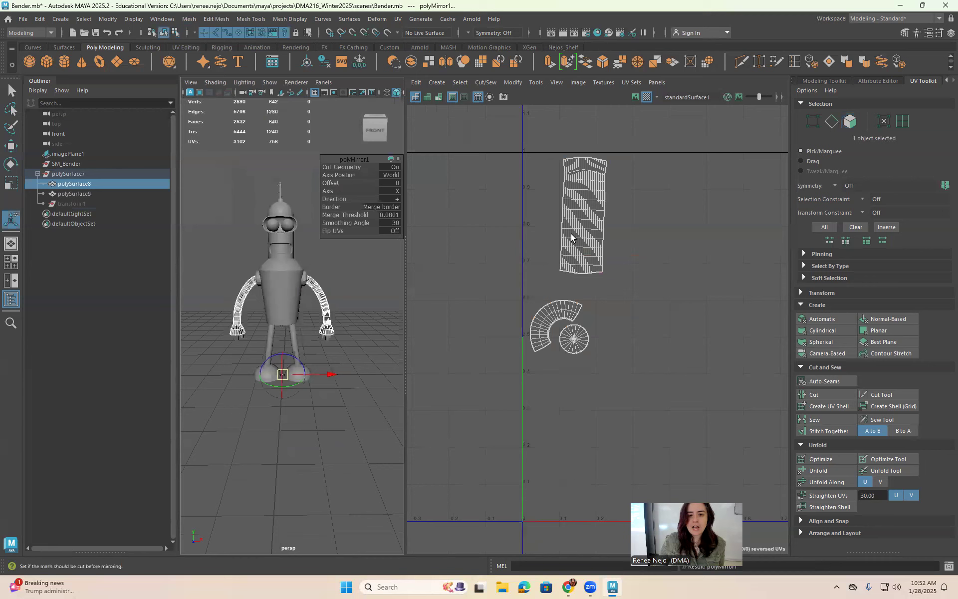
# Select the mirrored arm's UV shells and move them along U, off the original arm's shells
pyautogui.moveTo(561, 194); pyautogui.dragTo(566, 234, button='right')
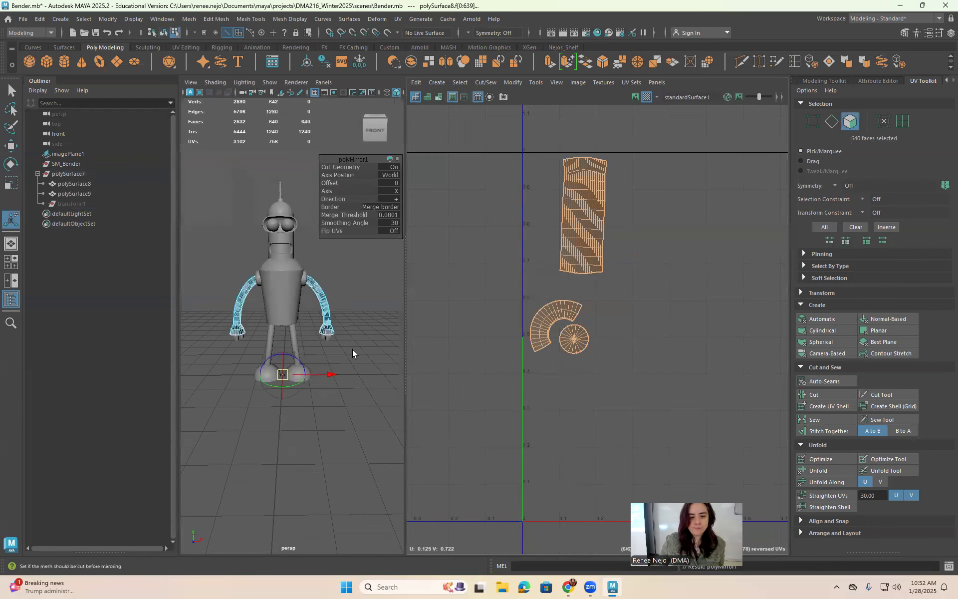
pyautogui.doubleClick(318, 299)
pyautogui.press('w')
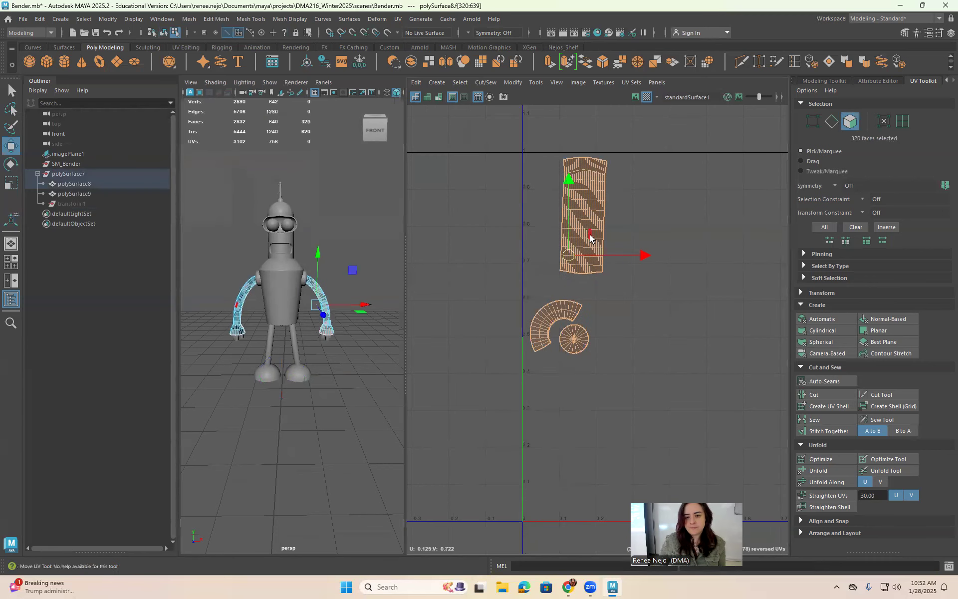
pyautogui.moveTo(612, 255); pyautogui.dragTo(698, 255)
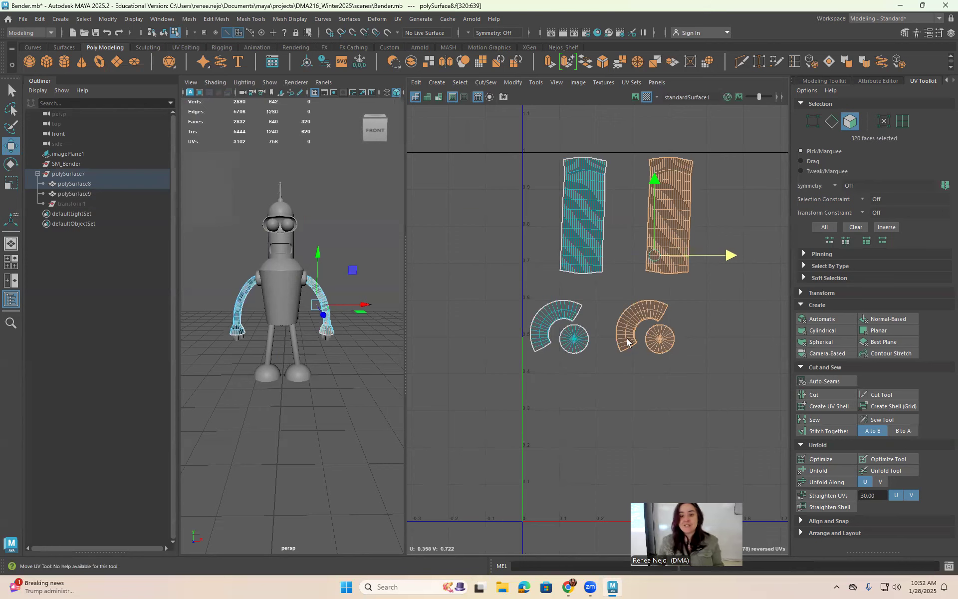
# Try unfolding the mirrored arm's shells and rotating its arm shell upright, and undo these changes
pyautogui.click(818, 470)
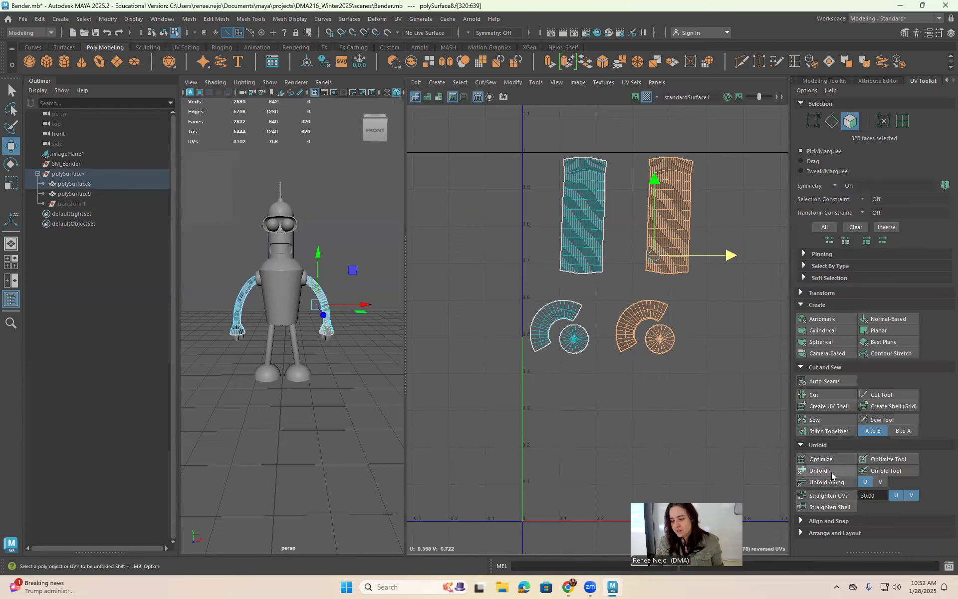
pyautogui.click(665, 203)
pyautogui.press('e')
pyautogui.moveTo(722, 182); pyautogui.dragTo(664, 148)
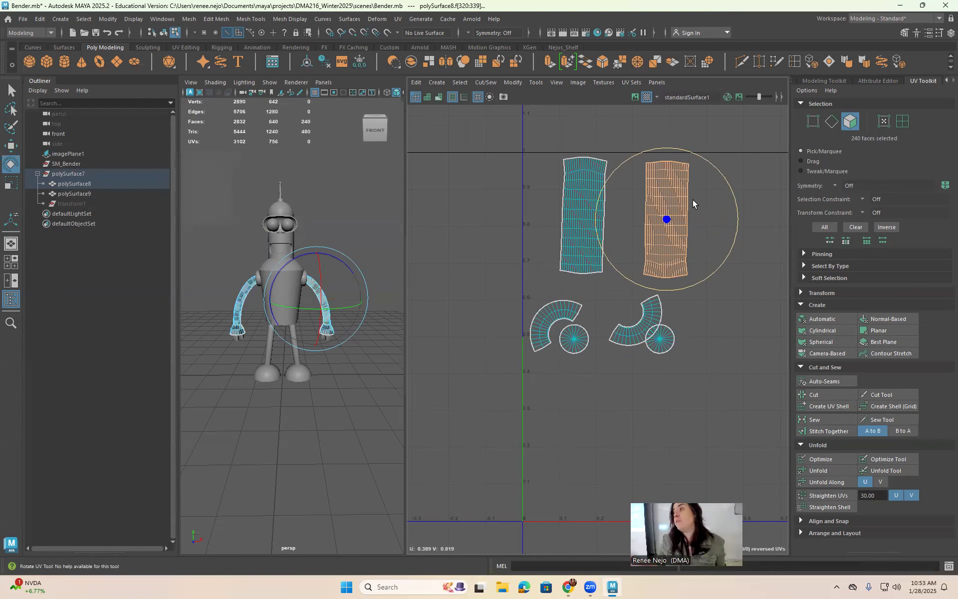
pyautogui.hotkey('ctrl', 'z')
pyautogui.hotkey('ctrl', 'z')
pyautogui.hotkey('ctrl', 'z')
pyautogui.hotkey('ctrl', 'z')
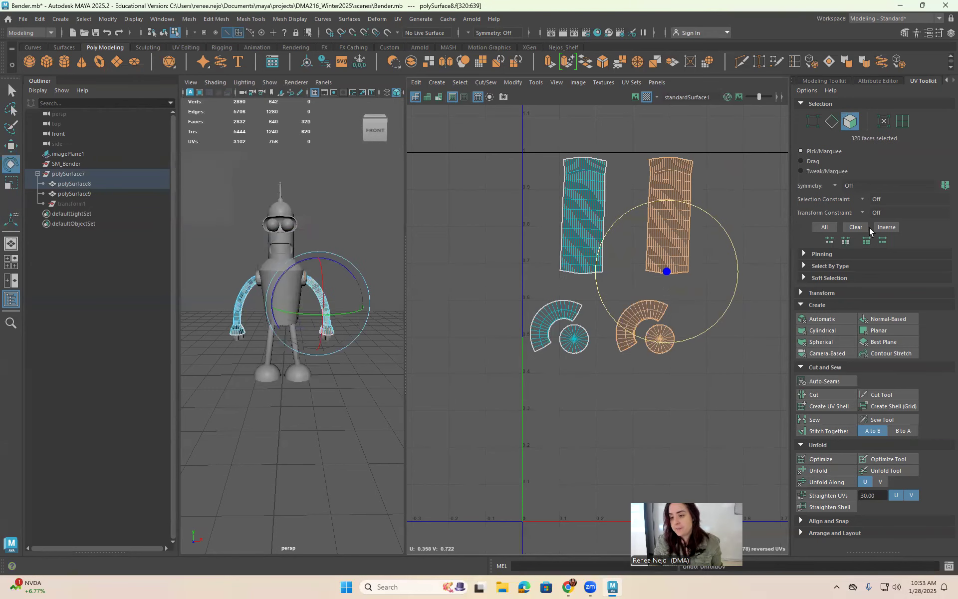
# Flip the mirrored arm's UV shells along U
pyautogui.click(801, 294)
pyautogui.scroll(-5, 851, 294)
pyautogui.scroll(-3, 853, 298)
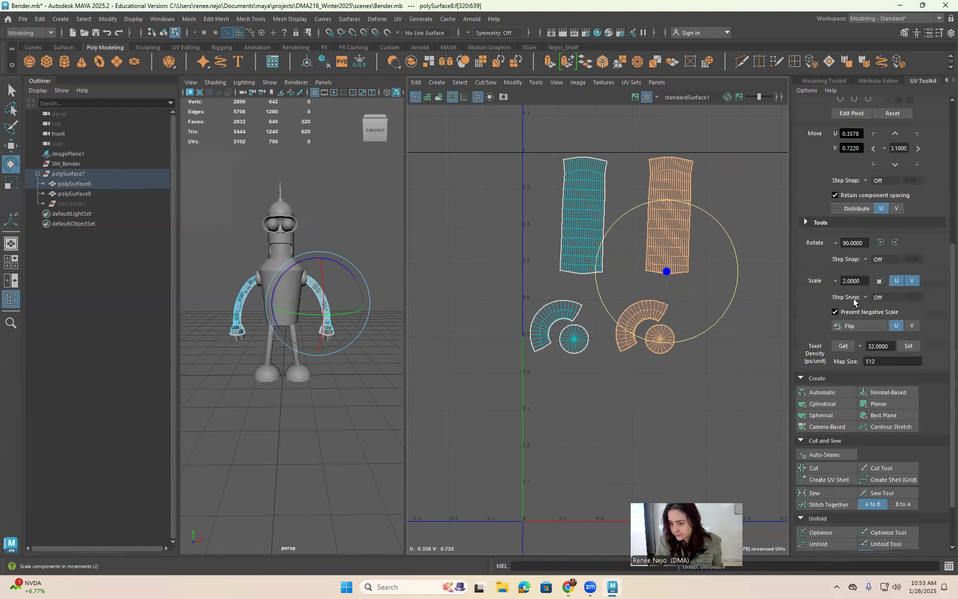
pyautogui.click(869, 326)
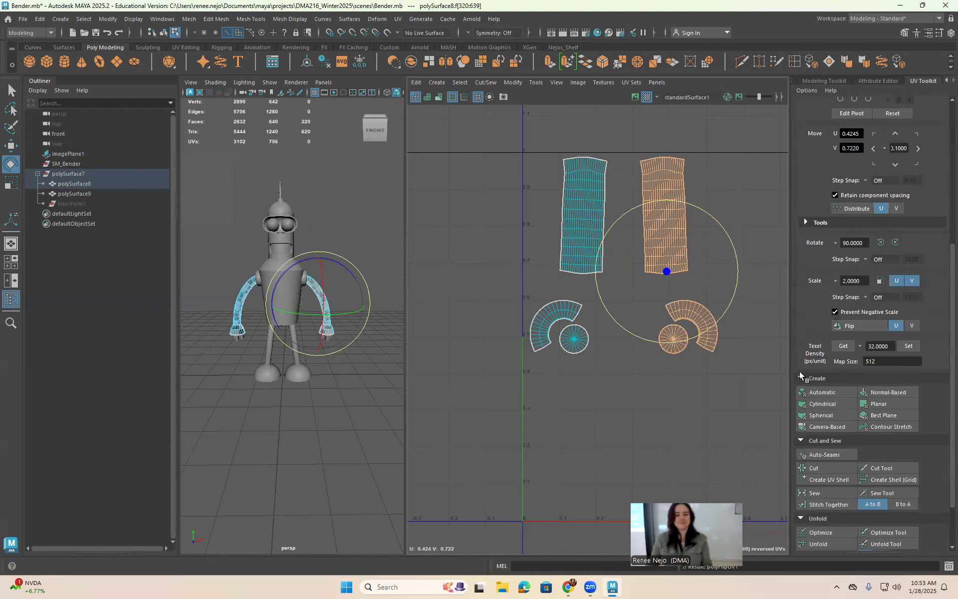
# Select the arm mesh and the body mesh and combine them into one object
pyautogui.click(67, 185)
pyautogui.keyDown('shift'); pyautogui.click(65, 195); pyautogui.keyUp('shift')
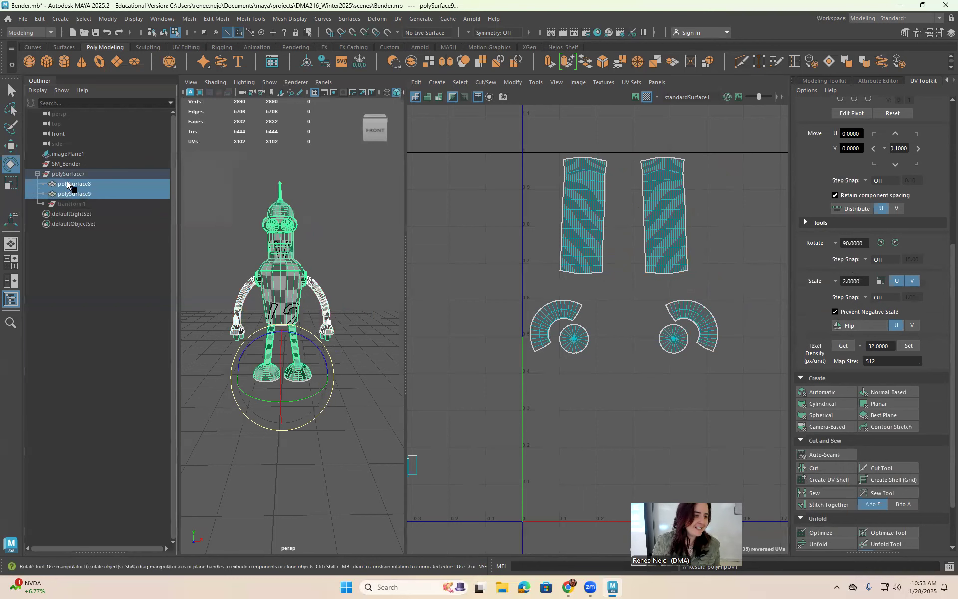
pyautogui.click(189, 19)
pyautogui.click(207, 58)
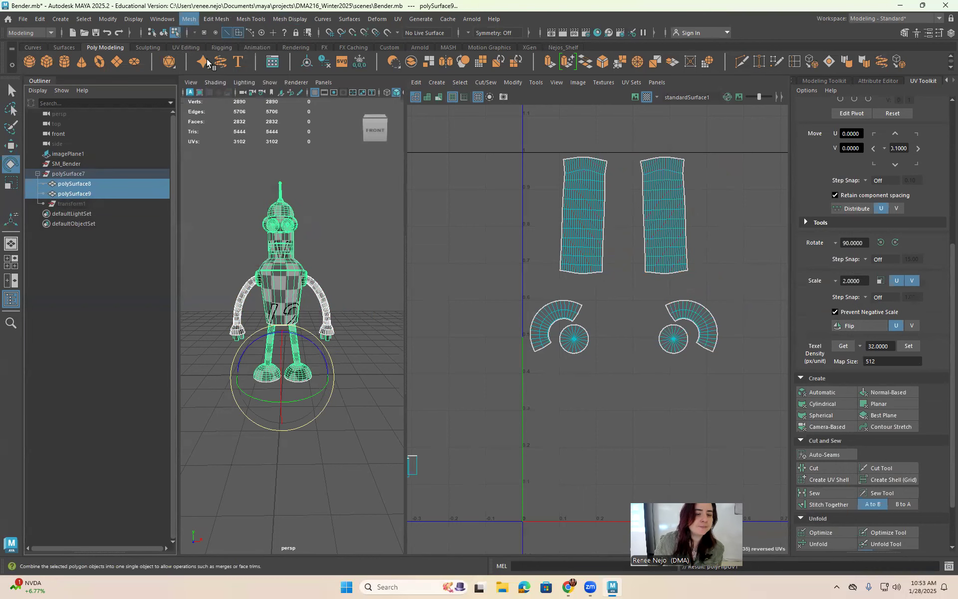
# Select all the UV shells of both arms and move them up, out of the 0–1 UV tile
pyautogui.press('a')
pyautogui.moveTo(652, 277); pyautogui.dragTo(607, 263, button='right')
pyautogui.press('w')
pyautogui.moveTo(643, 315); pyautogui.dragTo(483, 146)
pyautogui.keyDown('alt'); pyautogui.moveTo(434, 396); pyautogui.dragTo(482, 342, button='middle'); pyautogui.keyUp('alt')
# Move the visor shell into the 0–1 UV tile, frame it, and view the visor closely on the model
pyautogui.scroll(2, 549, 292)
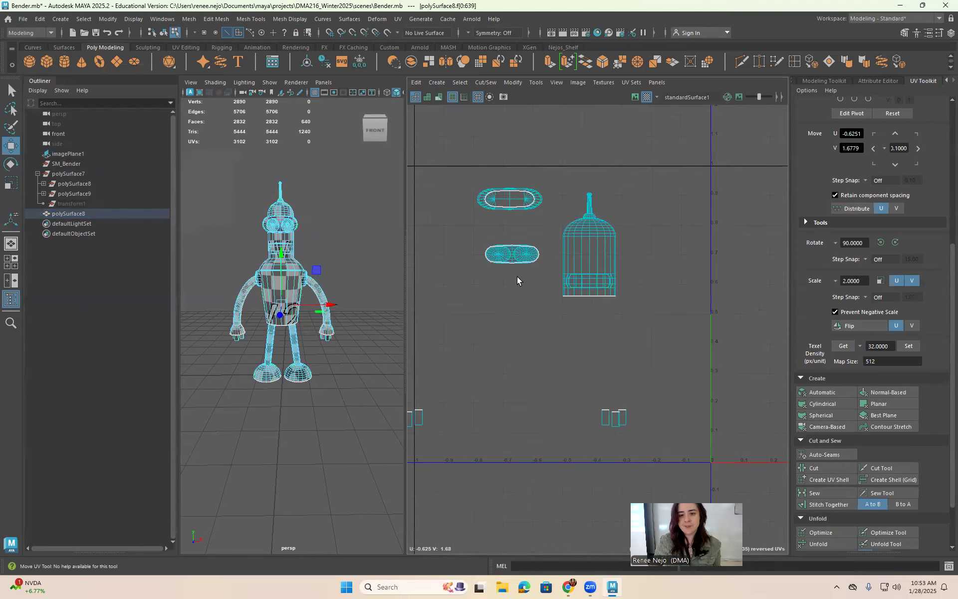
pyautogui.click(511, 219)
pyautogui.moveTo(511, 218); pyautogui.dragTo(685, 218)
pyautogui.press('f')
pyautogui.keyDown('alt'); pyautogui.moveTo(250, 261); pyautogui.dragTo(308, 315); pyautogui.keyUp('alt')
pyautogui.scroll(5, 327, 282)
pyautogui.scroll(-2, 330, 284)
pyautogui.scroll(5, 305, 323)
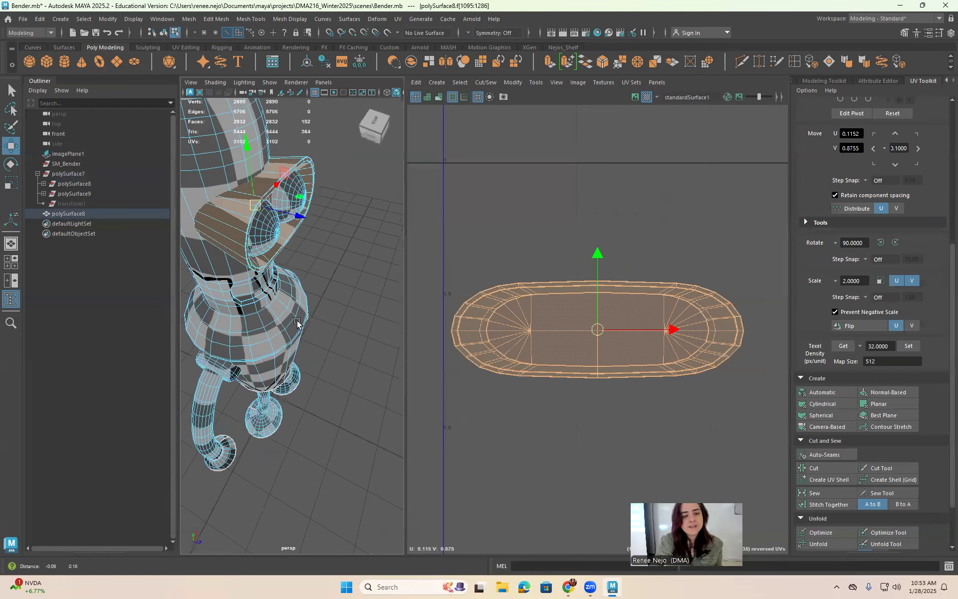
pyautogui.scroll(2, 327, 315)
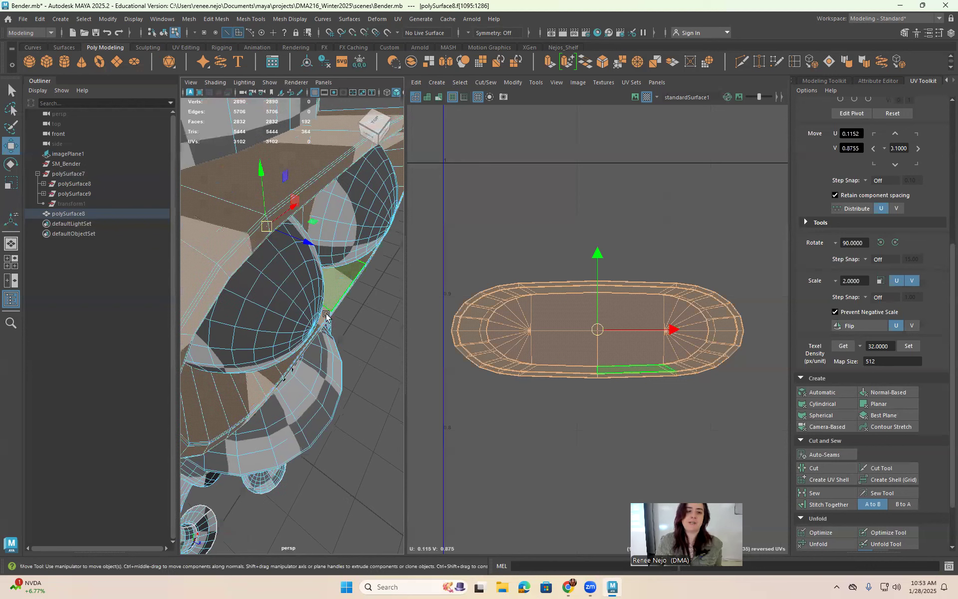
# Cut the visor's UVs along the outer edge loop around its front rim
pyautogui.scroll(-3, 246, 179)
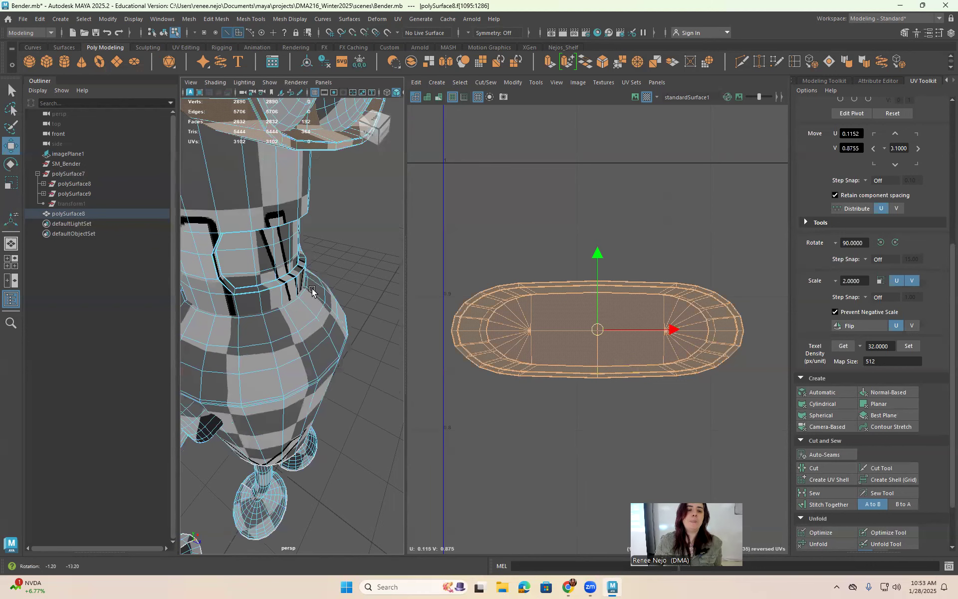
pyautogui.moveTo(252, 178); pyautogui.dragTo(254, 159, button='right')
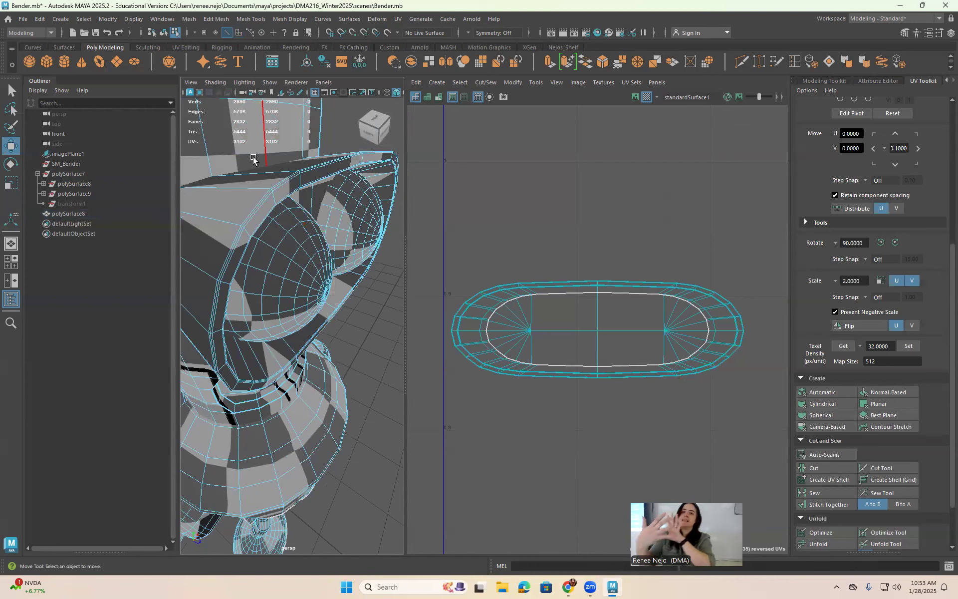
pyautogui.moveTo(316, 159); pyautogui.dragTo(320, 139, button='right')
pyautogui.doubleClick(311, 167)
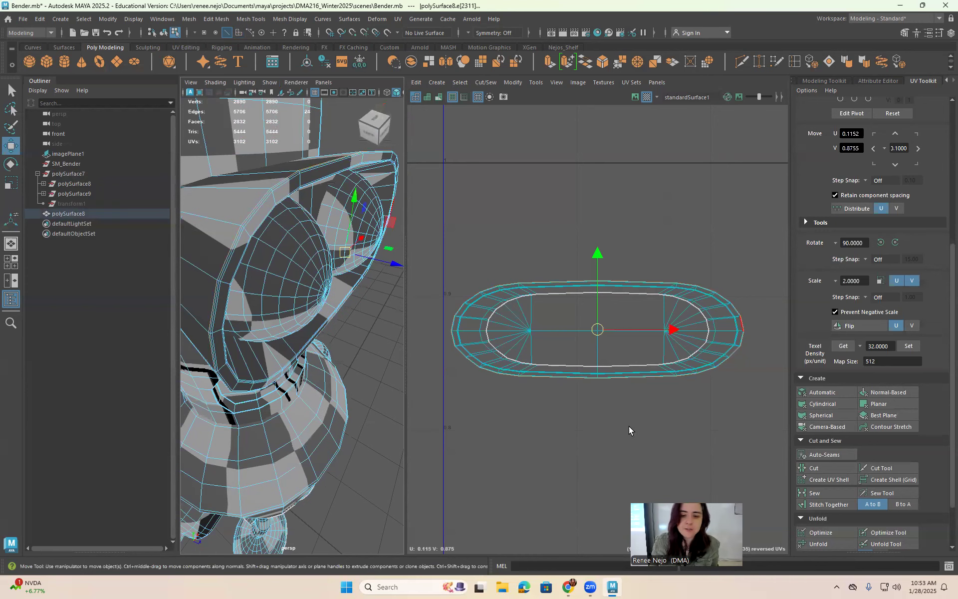
pyautogui.click(818, 468)
# Select the visor's front UV shell and move it above the surrounding ring shell
pyautogui.moveTo(601, 331); pyautogui.dragTo(603, 344, button='right')
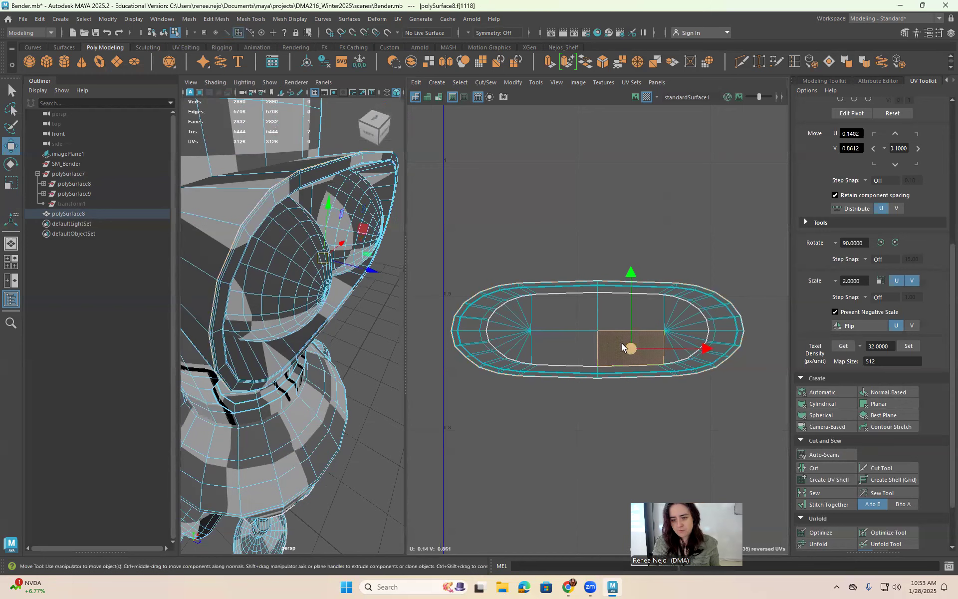
pyautogui.doubleClick(557, 335)
pyautogui.moveTo(598, 330); pyautogui.dragTo(603, 199)
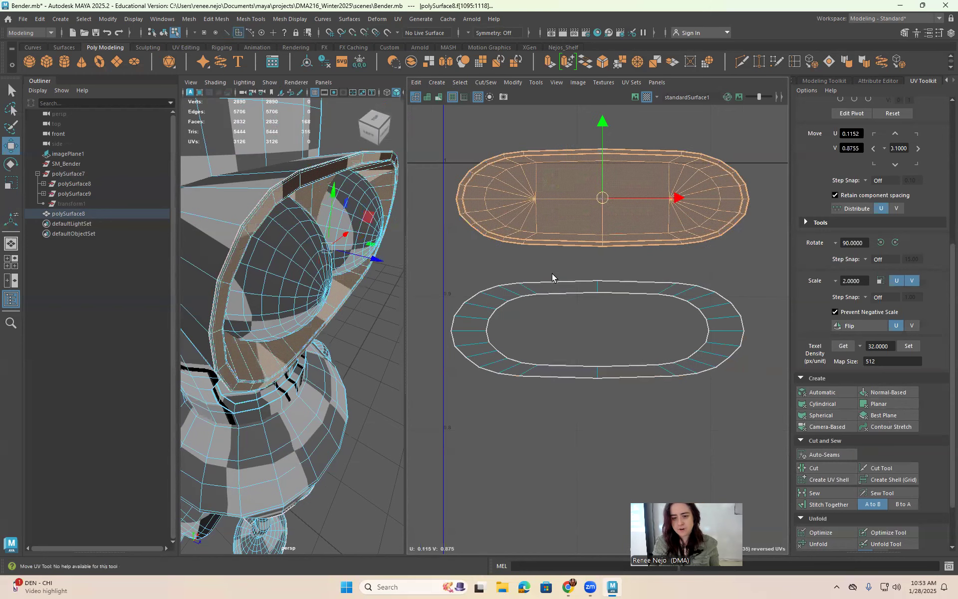
# Select both visor shells, the front piece and the surrounding ring, and unfold them
pyautogui.moveTo(597, 314); pyautogui.dragTo(599, 282, button='right')
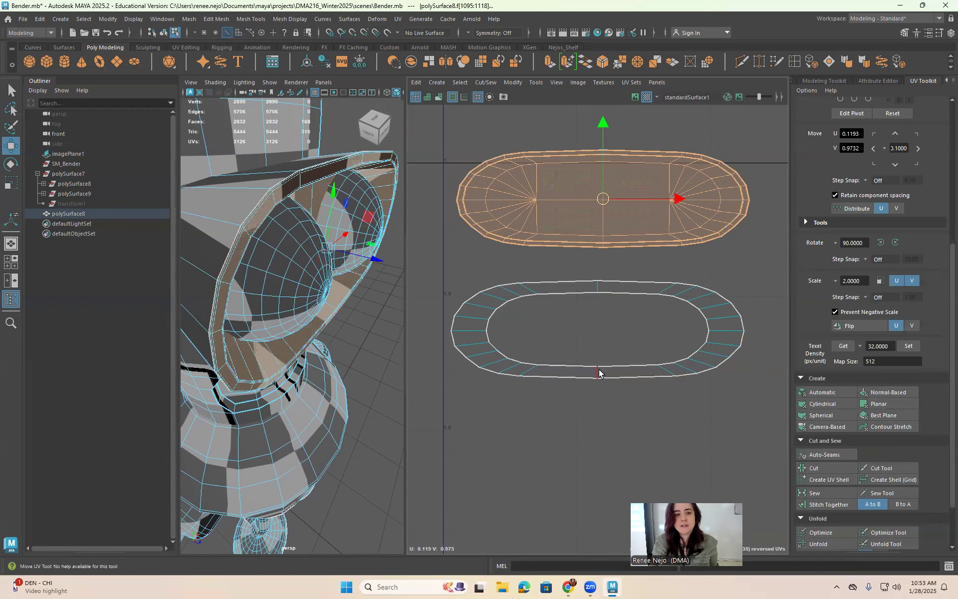
pyautogui.click(599, 373)
pyautogui.press('f')
pyautogui.press('f')
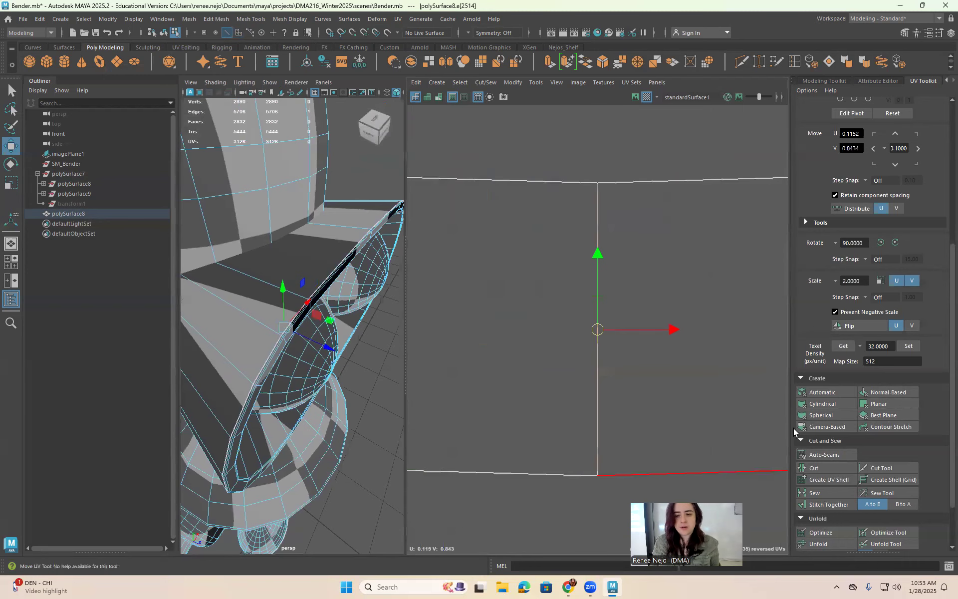
pyautogui.scroll(-3, 630, 310)
pyautogui.moveTo(606, 318); pyautogui.dragTo(574, 336, button='right')
pyautogui.scroll(-5, 574, 335)
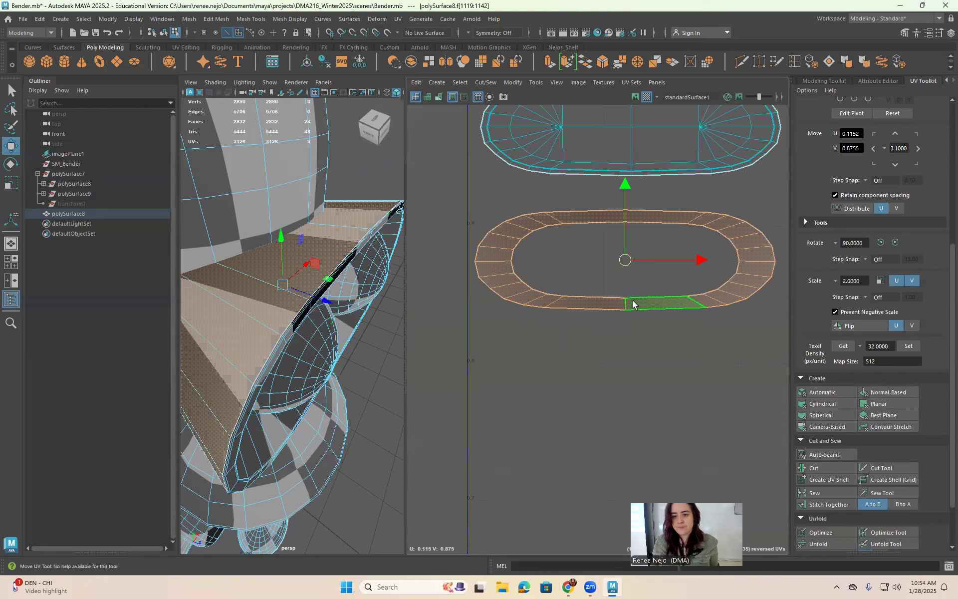
pyautogui.click(597, 145)
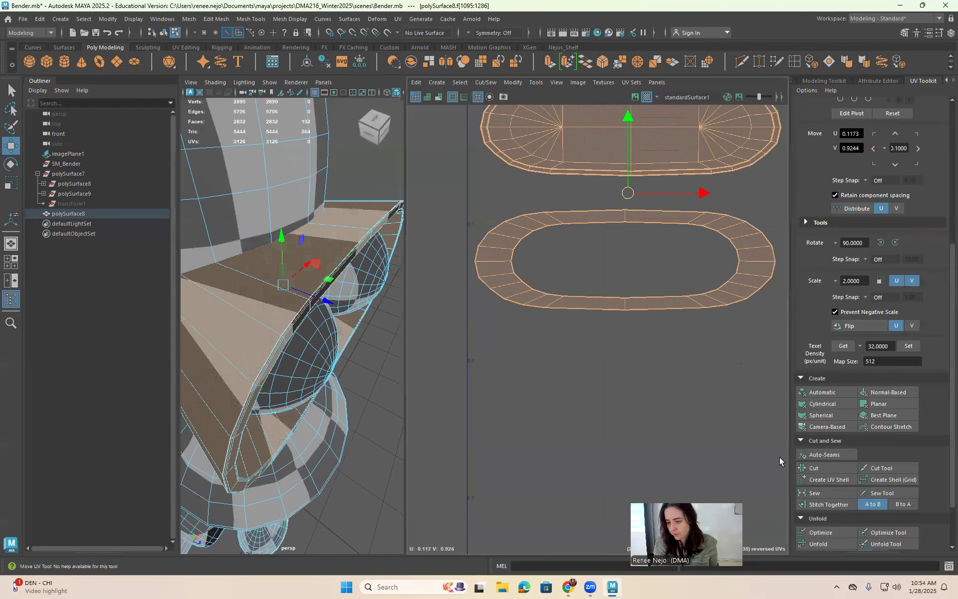
pyautogui.click(818, 544)
pyautogui.scroll(-2, 658, 322)
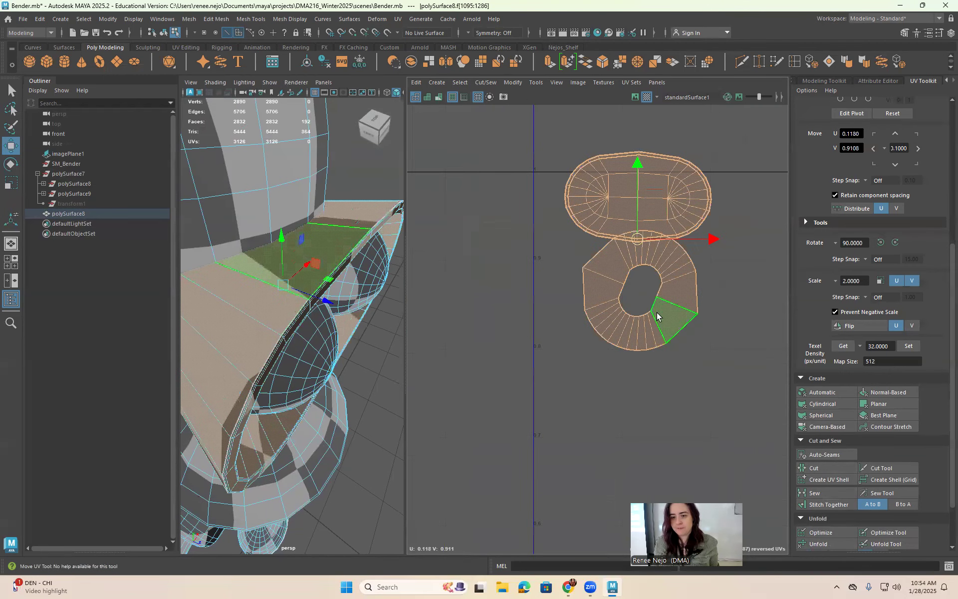
# Cut the visor ring shell along its two opposite middle edges, splitting it into two halves
pyautogui.moveTo(621, 277); pyautogui.dragTo(623, 245, button='right')
pyautogui.click(579, 297)
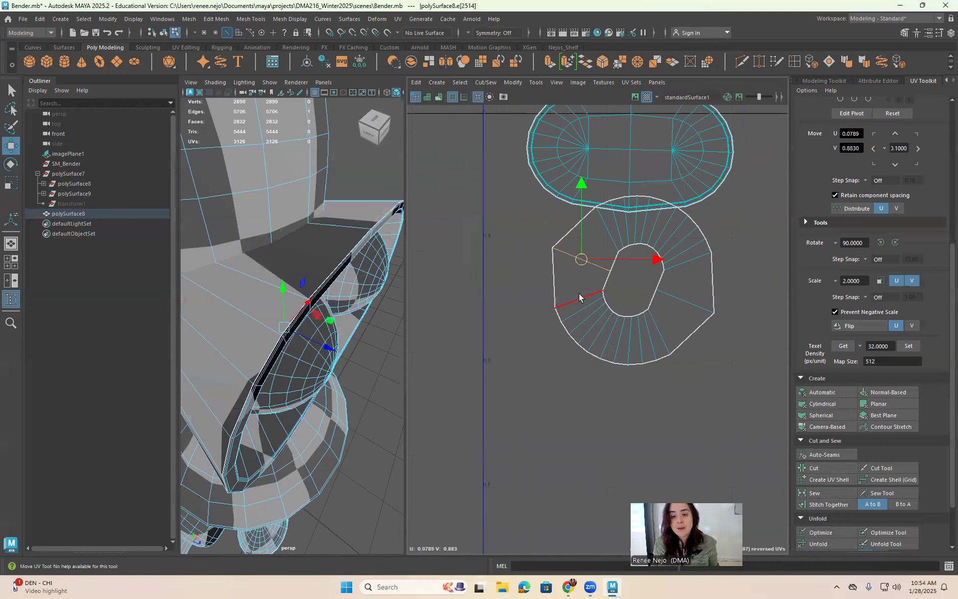
pyautogui.keyDown('alt'); pyautogui.moveTo(350, 362); pyautogui.dragTo(399, 341); pyautogui.keyUp('alt')
pyautogui.keyDown('shift'); pyautogui.click(703, 312); pyautogui.keyUp('shift')
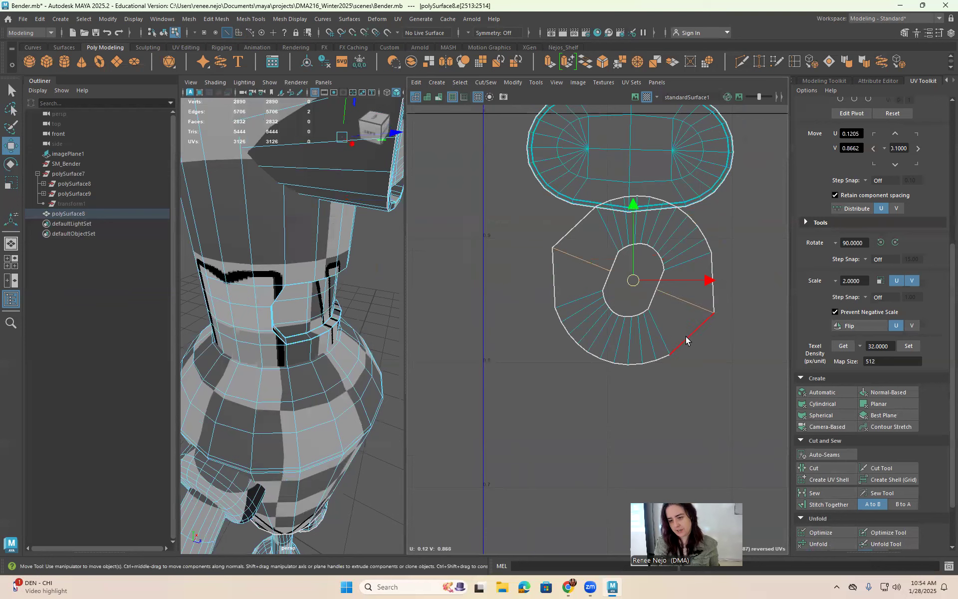
pyautogui.click(815, 468)
# Select all the visor shells and unfold them again
pyautogui.moveTo(658, 282); pyautogui.dragTo(658, 309, button='right')
pyautogui.scroll(-3, 665, 302)
pyautogui.moveTo(727, 390); pyautogui.dragTo(563, 181)
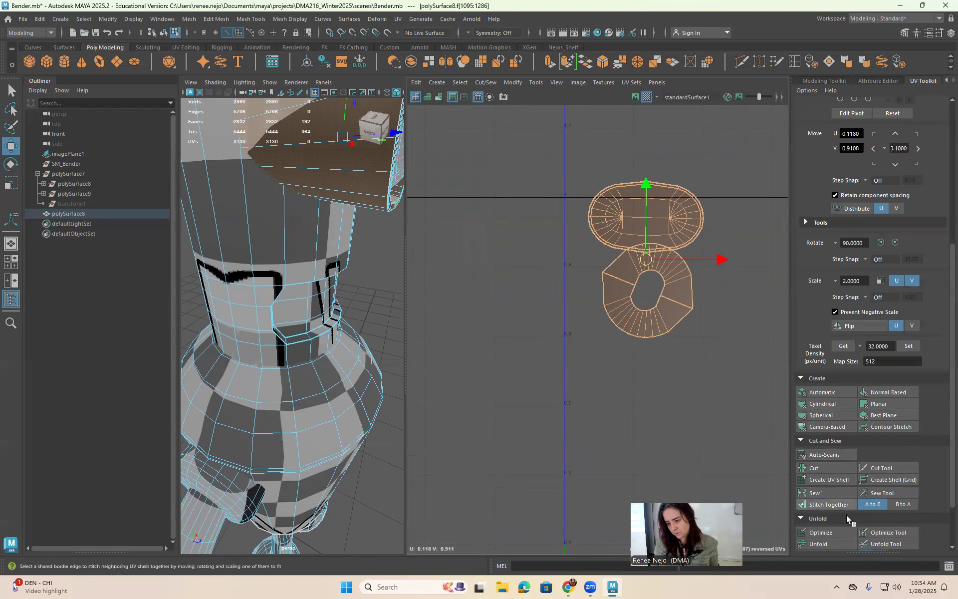
pyautogui.scroll(-2, 838, 512)
pyautogui.click(839, 482)
# Rotate each half of the visor ring so that it lies roughly horizontal
pyautogui.keyDown('alt'); pyautogui.moveTo(685, 399); pyautogui.dragTo(679, 421, button='middle'); pyautogui.keyUp('alt')
pyautogui.keyDown('alt'); pyautogui.moveTo(324, 311); pyautogui.dragTo(324, 333); pyautogui.keyUp('alt')
pyautogui.doubleClick(637, 344)
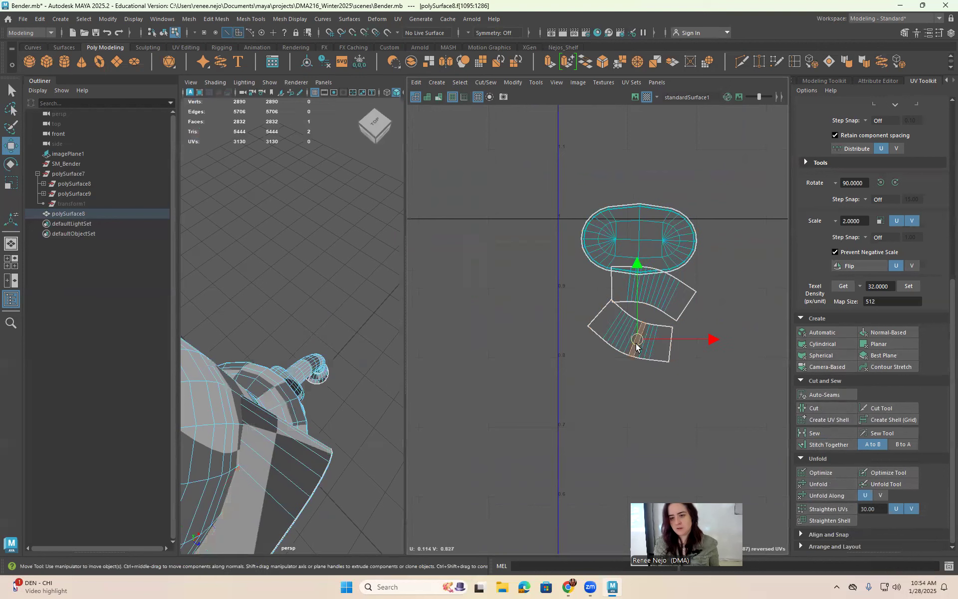
pyautogui.press('e')
pyautogui.moveTo(696, 304); pyautogui.dragTo(670, 285)
pyautogui.doubleClick(676, 291)
pyautogui.press('w')
pyautogui.press('e')
pyautogui.moveTo(706, 252); pyautogui.dragTo(691, 252)
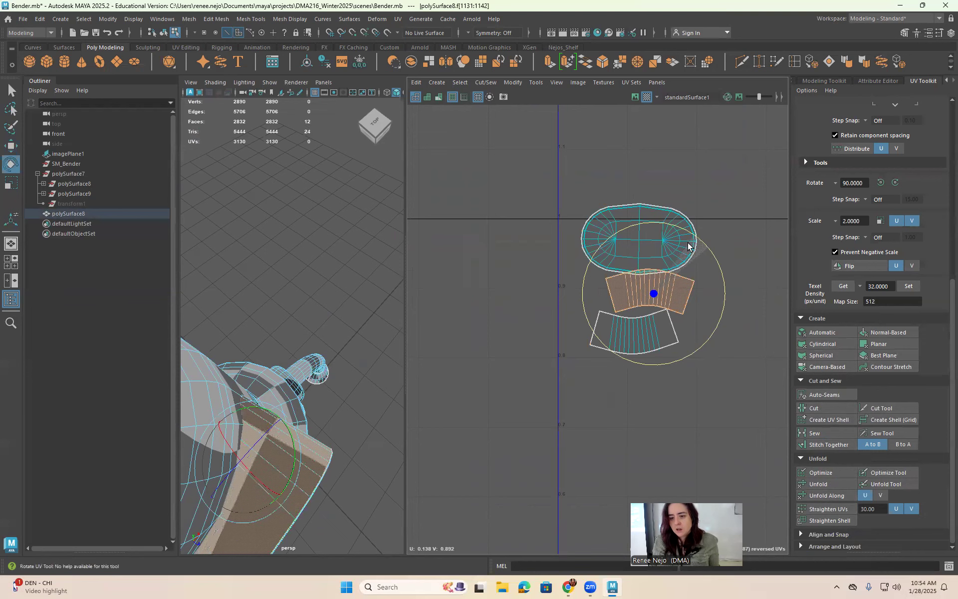
# Move the lower visor half so that it lines up beneath the other half
pyautogui.press('w')
pyautogui.click(637, 345)
pyautogui.doubleClick(639, 334)
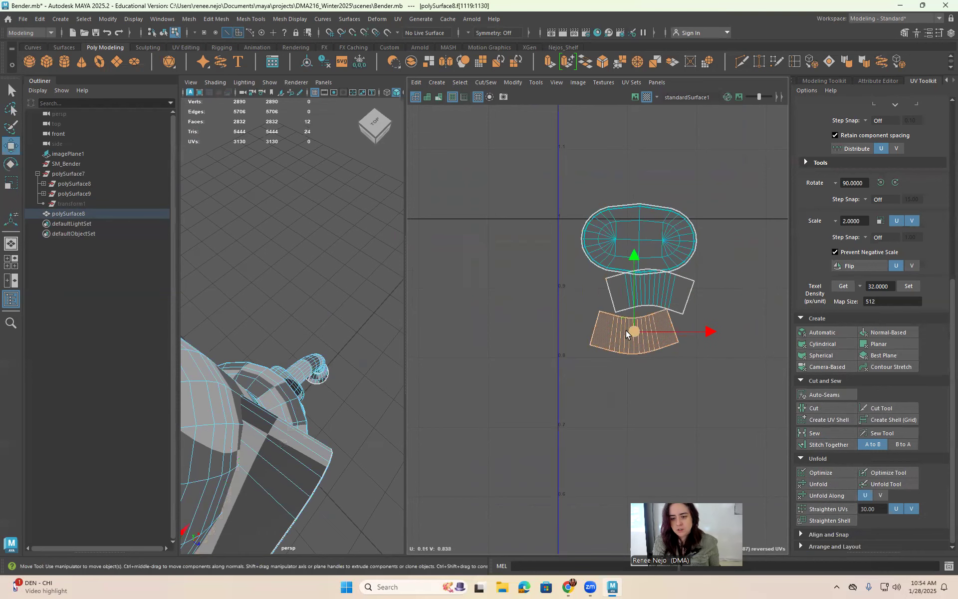
pyautogui.moveTo(639, 336); pyautogui.dragTo(653, 343)
# Select the middle edge on top of the visor where its two halves meet on the model
pyautogui.keyDown('alt'); pyautogui.moveTo(387, 427); pyautogui.dragTo(365, 310); pyautogui.keyUp('alt')
pyautogui.keyDown('alt'); pyautogui.moveTo(366, 229); pyautogui.dragTo(370, 317, button='middle'); pyautogui.keyUp('alt')
pyautogui.keyDown('alt'); pyautogui.moveTo(370, 317); pyautogui.dragTo(370, 298); pyautogui.keyUp('alt')
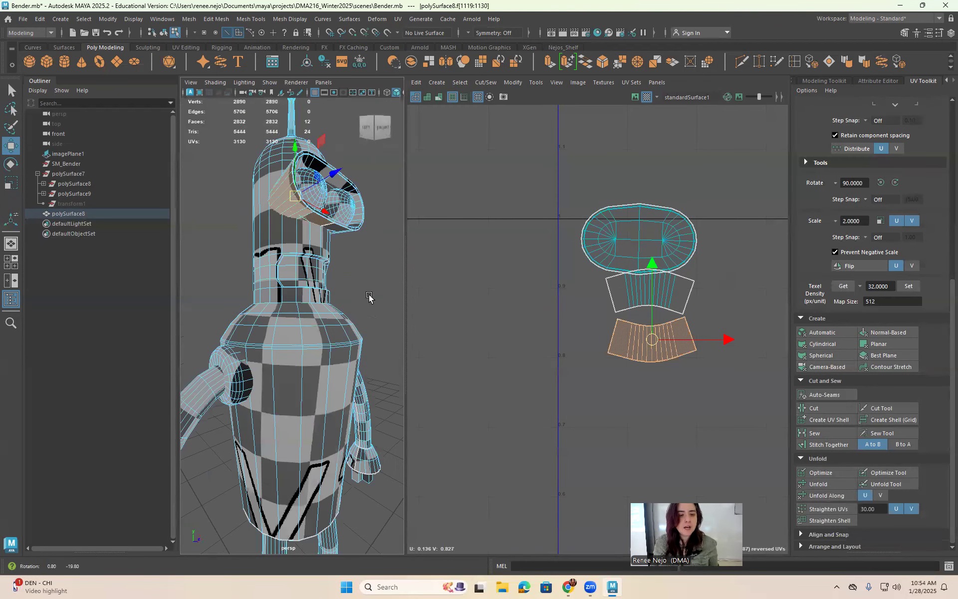
pyautogui.scroll(5, 357, 235)
pyautogui.keyDown('alt'); pyautogui.moveTo(357, 235); pyautogui.dragTo(360, 273, button='middle'); pyautogui.keyUp('alt')
pyautogui.scroll(-5, 361, 273)
pyautogui.keyDown('alt'); pyautogui.moveTo(351, 269); pyautogui.dragTo(353, 295); pyautogui.keyUp('alt')
pyautogui.moveTo(356, 287); pyautogui.dragTo(358, 265, button='right')
pyautogui.click(342, 385)
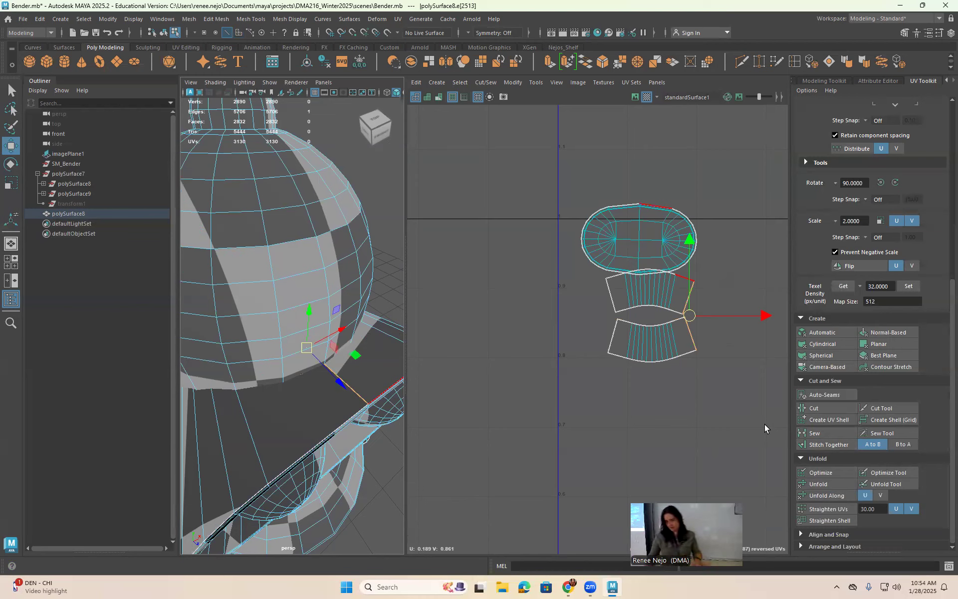
# Try to sew the two visor halves along the selected edge and unfold the joined shell
pyautogui.click(840, 434)
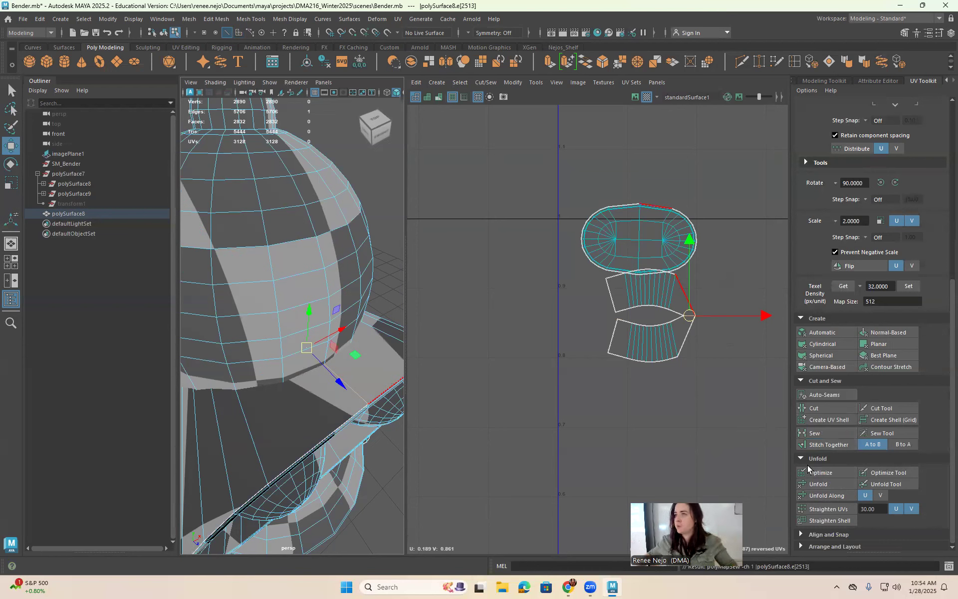
pyautogui.moveTo(658, 344); pyautogui.dragTo(659, 369, button='right')
pyautogui.click(819, 484)
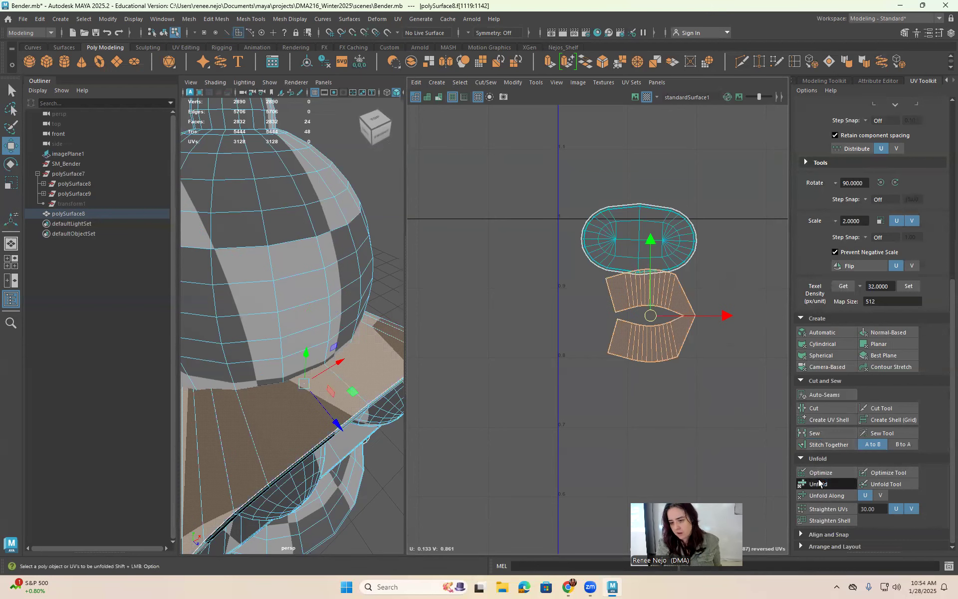
pyautogui.hotkey('ctrl', 'z')
pyautogui.hotkey('ctrl', 'z')
pyautogui.hotkey('ctrl', 'z')
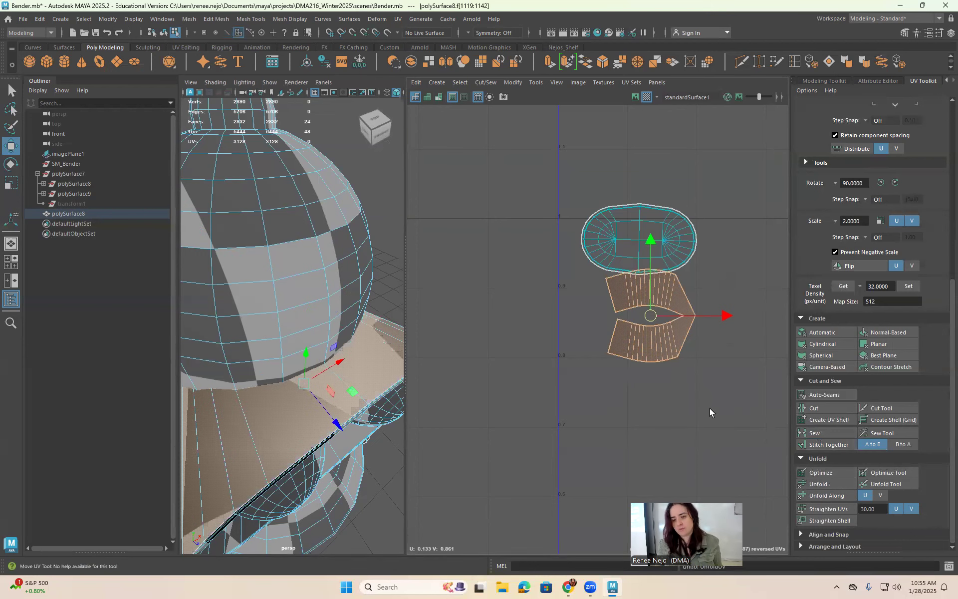
# Stitch the two visor halves together at the selected edge and rotate the joined strip into place beneath the front visor shell
pyautogui.click(848, 443)
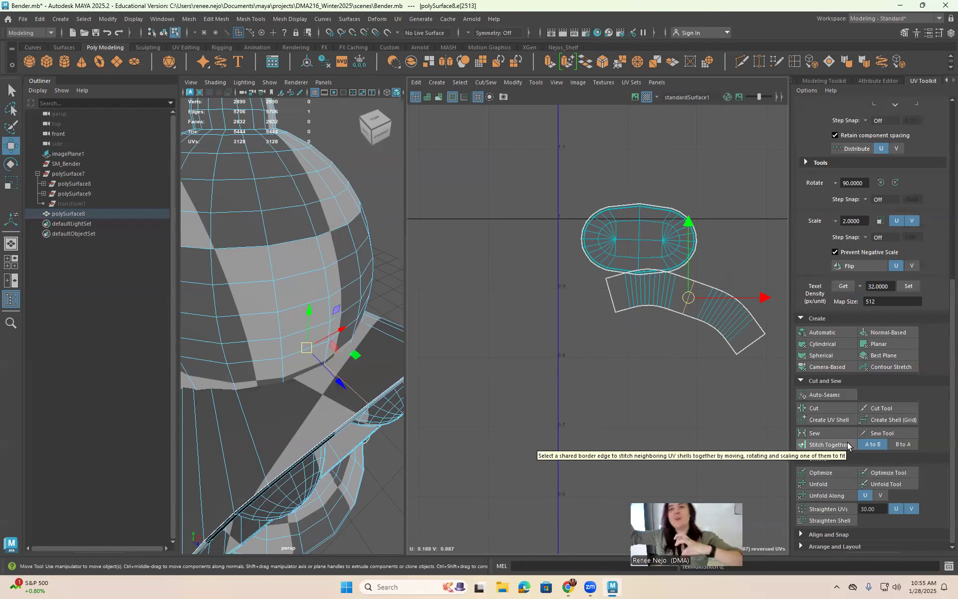
pyautogui.click(847, 441)
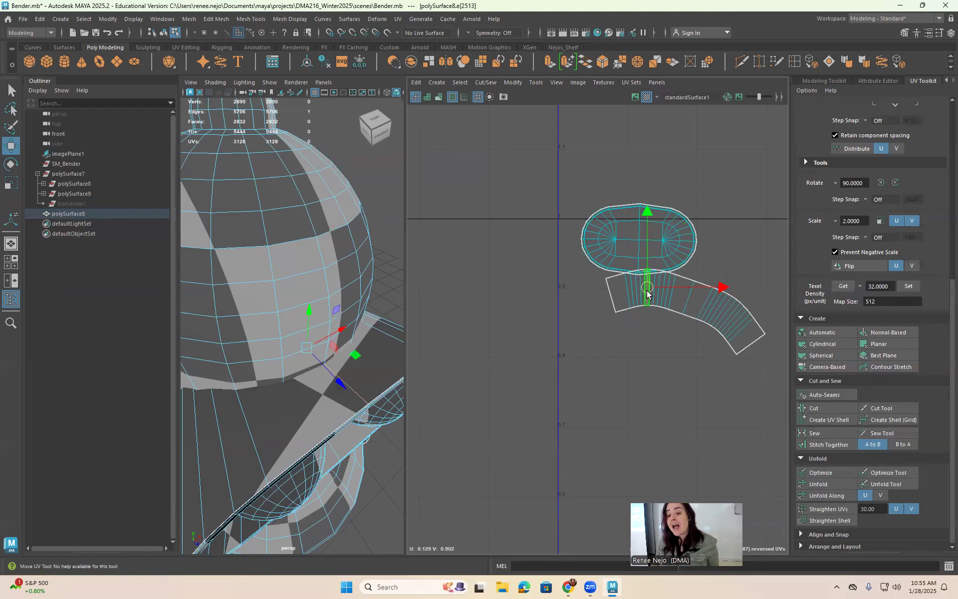
pyautogui.press('e')
pyautogui.moveTo(732, 260); pyautogui.dragTo(657, 381)
pyautogui.press('w')
pyautogui.moveTo(685, 312); pyautogui.dragTo(633, 286)
pyautogui.scroll(-2, 436, 335)
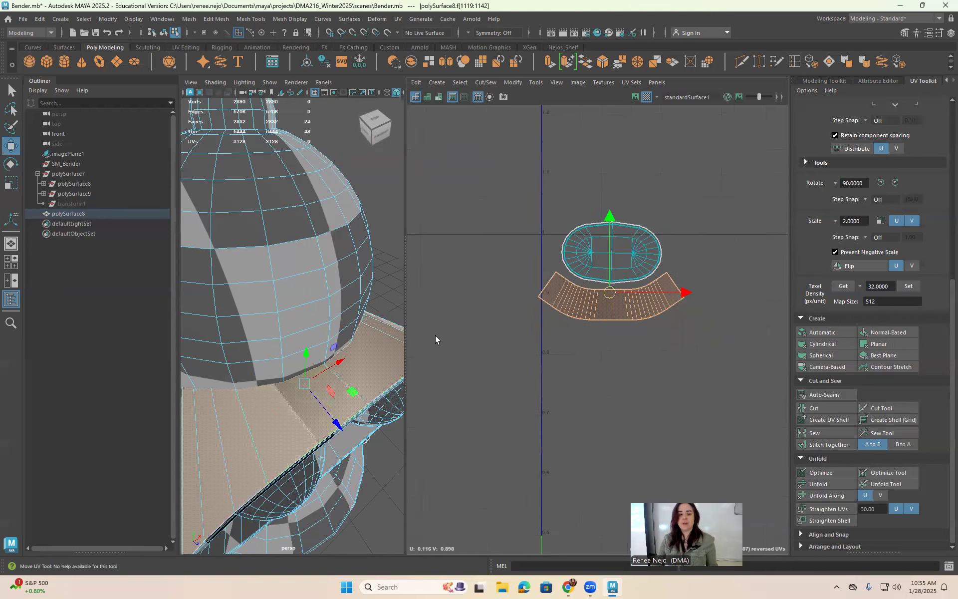
# Add the front visor shell to the selection and move both visor shells up and aside together
pyautogui.scroll(-6, 354, 356)
pyautogui.keyDown('alt'); pyautogui.moveTo(344, 367); pyautogui.dragTo(334, 329, button='middle'); pyautogui.keyUp('alt')
pyautogui.scroll(4, 329, 325)
pyautogui.keyDown('alt'); pyautogui.moveTo(358, 320); pyautogui.dragTo(342, 471); pyautogui.keyUp('alt')
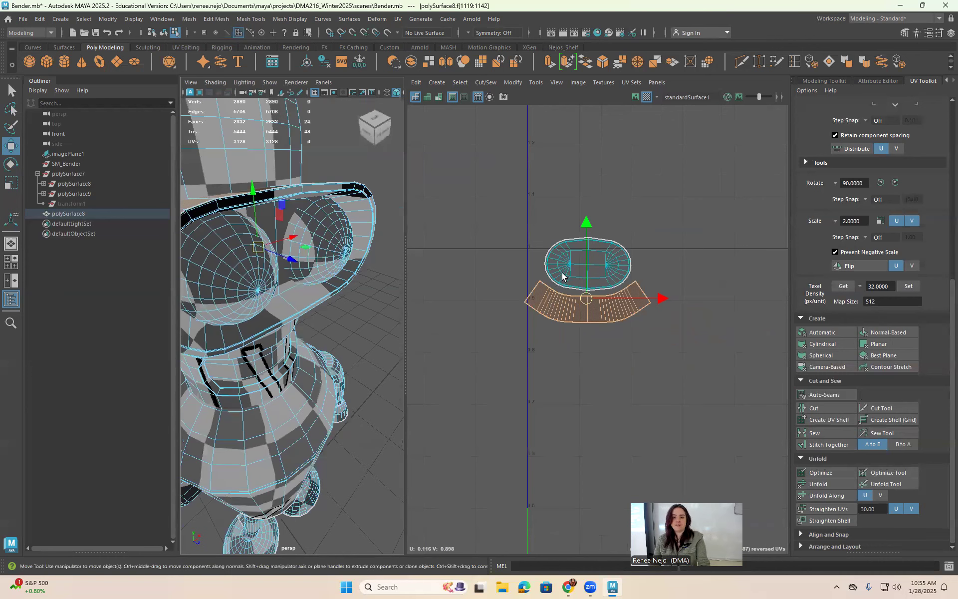
pyautogui.keyDown('shift'); pyautogui.doubleClick(566, 277); pyautogui.keyUp('shift')
pyautogui.scroll(-6, 570, 286)
pyautogui.moveTo(570, 285); pyautogui.dragTo(599, 244)
# Select the eyes' UV shell and examine the hidden geometry joining the two eyes on the model
pyautogui.keyDown('alt'); pyautogui.moveTo(657, 313); pyautogui.dragTo(691, 337, button='middle'); pyautogui.keyUp('alt')
pyautogui.scroll(4, 492, 367)
pyautogui.keyDown('alt'); pyautogui.moveTo(473, 433); pyautogui.dragTo(498, 353, button='middle'); pyautogui.keyUp('alt')
pyautogui.scroll(4, 548, 265)
pyautogui.doubleClick(484, 238)
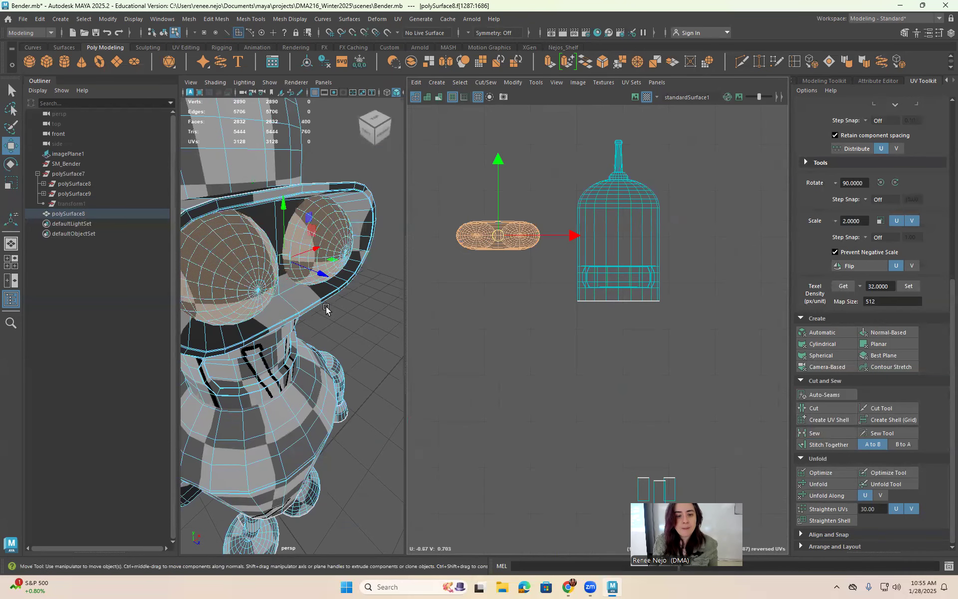
pyautogui.keyDown('alt'); pyautogui.moveTo(294, 319); pyautogui.dragTo(349, 335); pyautogui.keyUp('alt')
pyautogui.scroll(4, 591, 199)
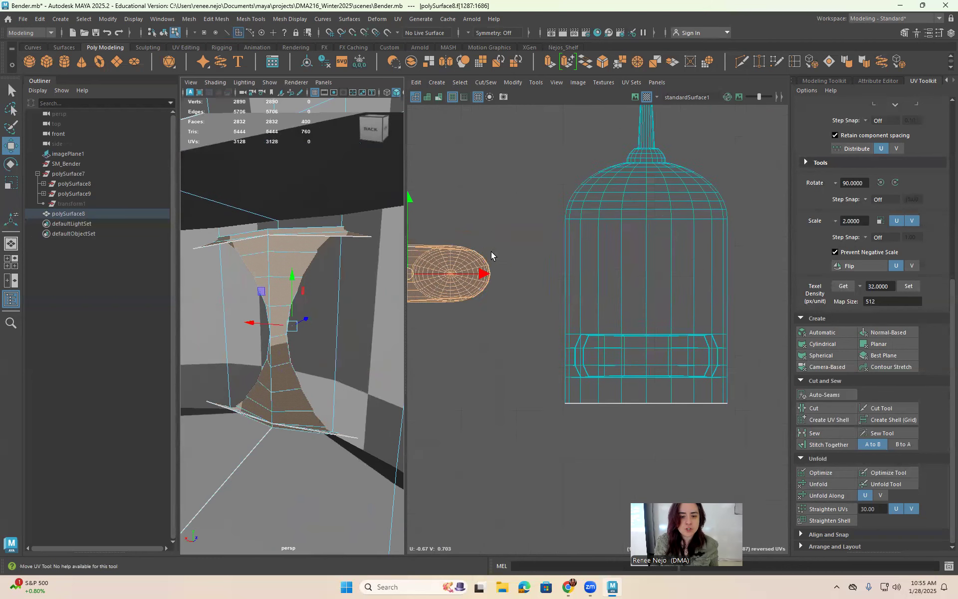
# Delete the hidden faces joining the two eyes so that they become separate UV shells
pyautogui.keyDown('alt'); pyautogui.moveTo(419, 254); pyautogui.dragTo(538, 225, button='middle'); pyautogui.keyUp('alt')
pyautogui.scroll(7, 499, 225)
pyautogui.moveTo(538, 186); pyautogui.dragTo(549, 219, button='right')
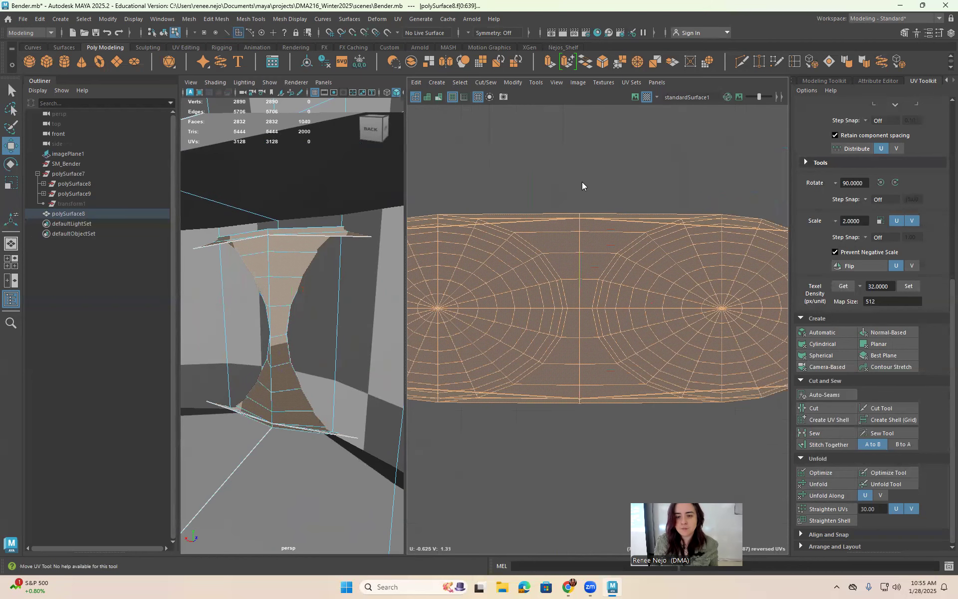
pyautogui.moveTo(595, 246); pyautogui.dragTo(595, 244)
pyautogui.moveTo(593, 431); pyautogui.dragTo(571, 241)
pyautogui.keyDown('alt'); pyautogui.moveTo(307, 354); pyautogui.dragTo(344, 360); pyautogui.keyUp('alt')
pyautogui.click(199, 334)
pyautogui.scroll(-3, 676, 325)
pyautogui.keyDown('alt'); pyautogui.moveTo(342, 412); pyautogui.dragTo(256, 391); pyautogui.keyUp('alt')
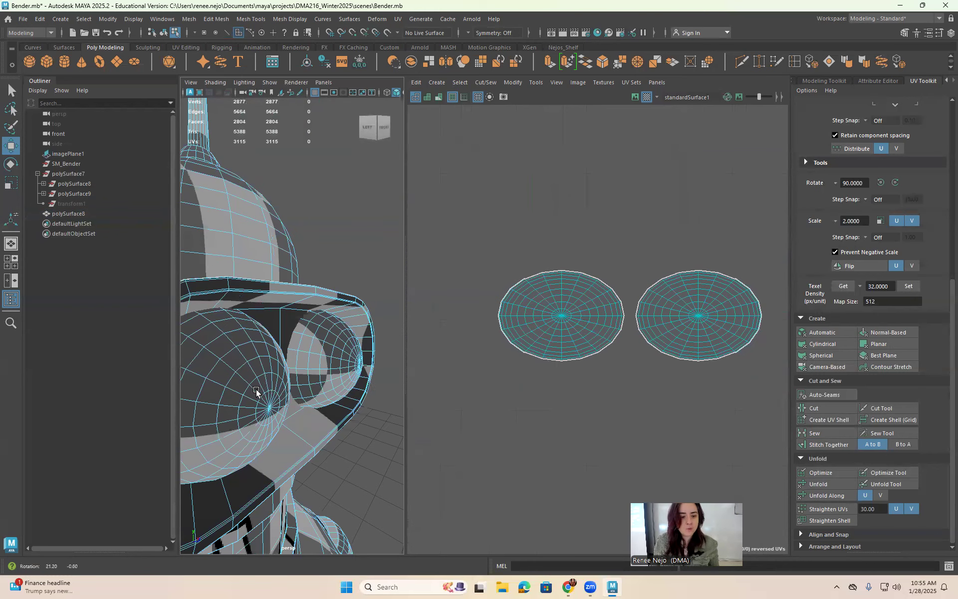
# Select both eye shells and unfold them
pyautogui.click(558, 334)
pyautogui.keyDown('shift'); pyautogui.click(677, 300); pyautogui.keyUp('shift')
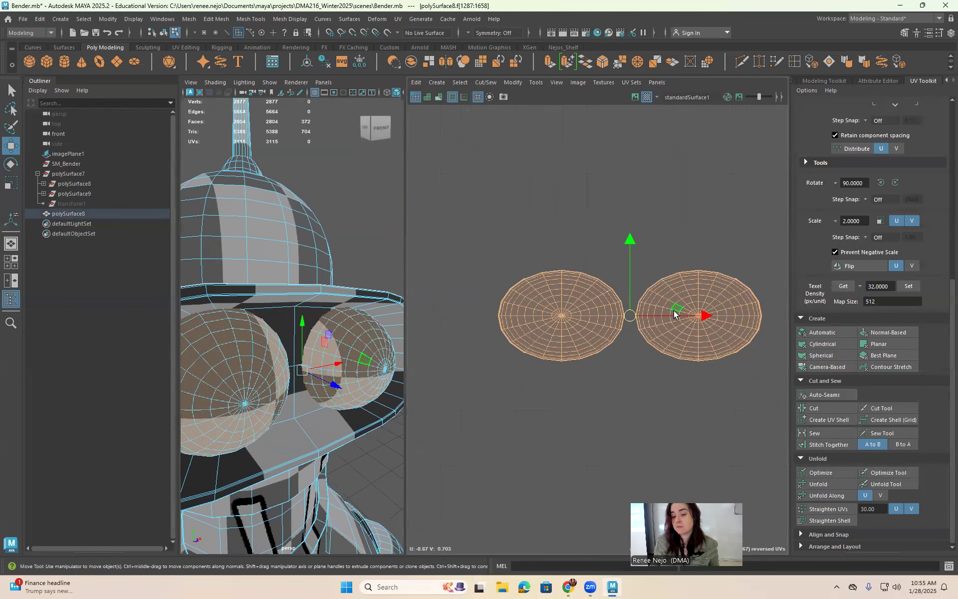
pyautogui.scroll(-2, 669, 309)
pyautogui.keyDown('alt'); pyautogui.moveTo(367, 398); pyautogui.dragTo(298, 377); pyautogui.keyUp('alt')
pyautogui.scroll(-6, 313, 364)
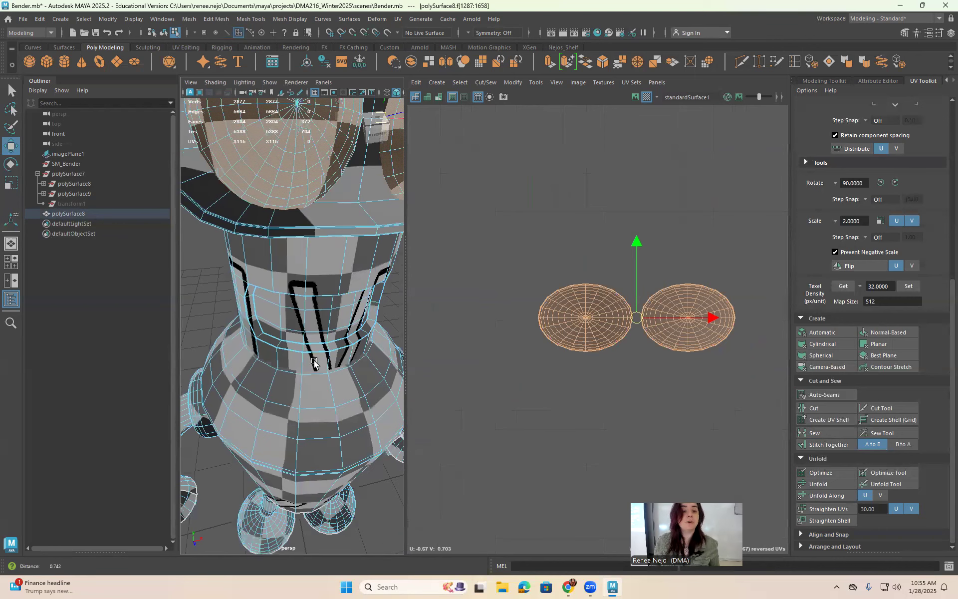
pyautogui.moveTo(587, 396)
pyautogui.keyDown('alt'); pyautogui.mouseDown(button='middle')
pyautogui.moveTo(617, 396)
pyautogui.moveTo(601, 400)
pyautogui.mouseUp(button='middle'); pyautogui.keyUp('alt')
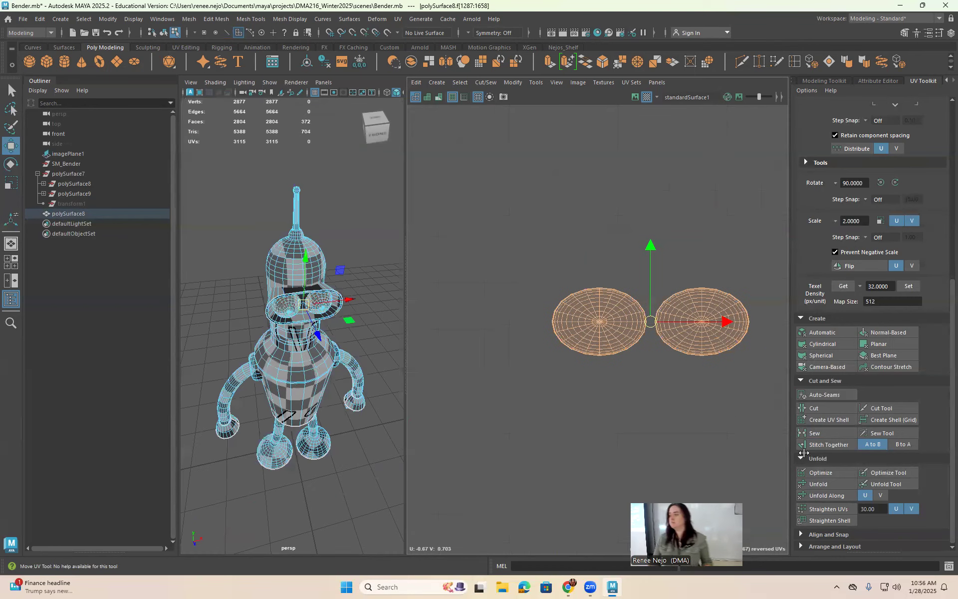
pyautogui.click(828, 485)
# Examine the inner sides of the eyes and pick a leftover face between them to locate it in the UV layout
pyautogui.keyDown('alt'); pyautogui.moveTo(332, 364); pyautogui.dragTo(449, 378, button='right'); pyautogui.keyUp('alt')
pyautogui.keyDown('alt'); pyautogui.moveTo(348, 356); pyautogui.dragTo(290, 359); pyautogui.keyUp('alt')
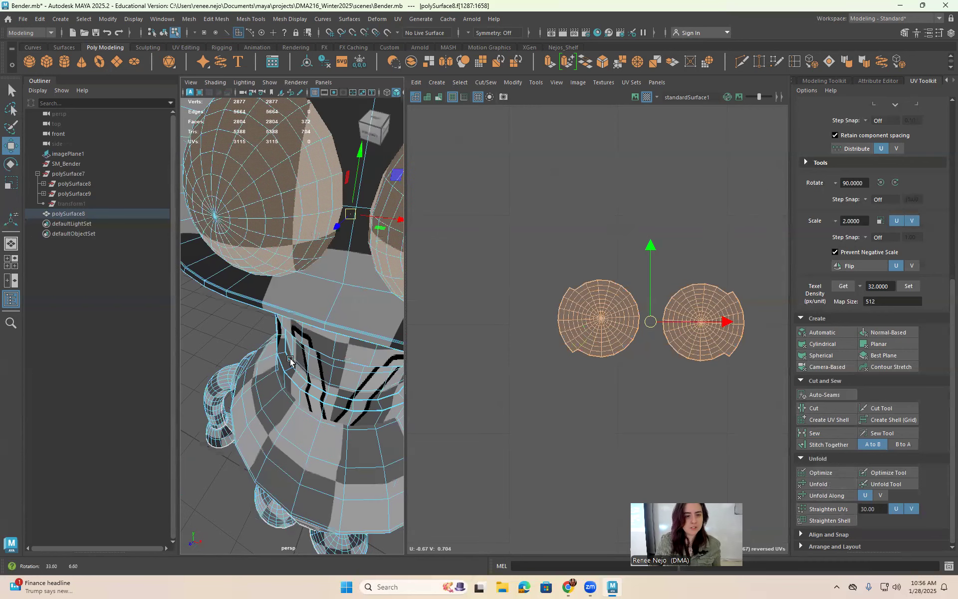
pyautogui.scroll(10, 235, 362)
pyautogui.moveTo(238, 290); pyautogui.dragTo(239, 319, button='right')
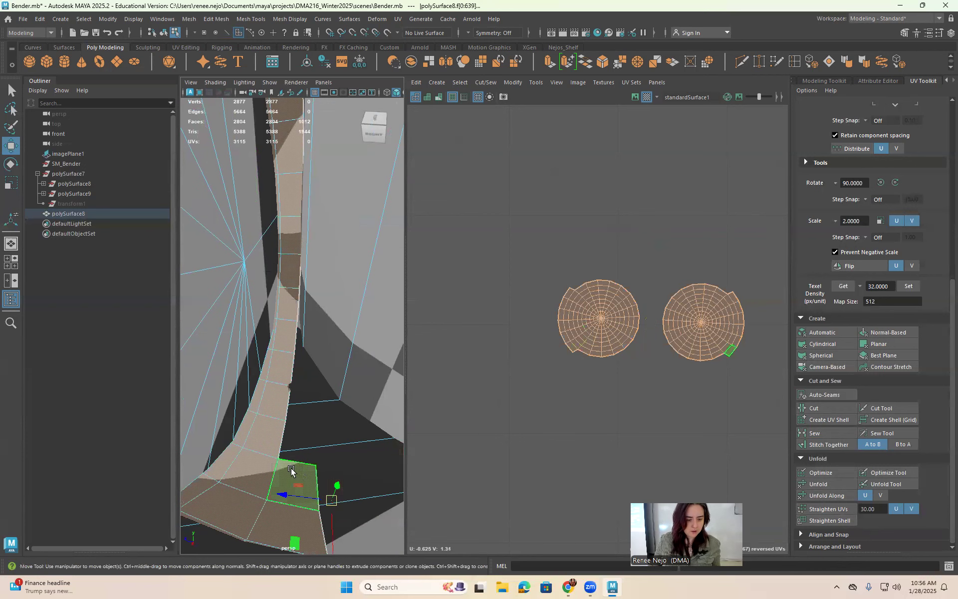
pyautogui.click(289, 489)
pyautogui.scroll(3, 725, 361)
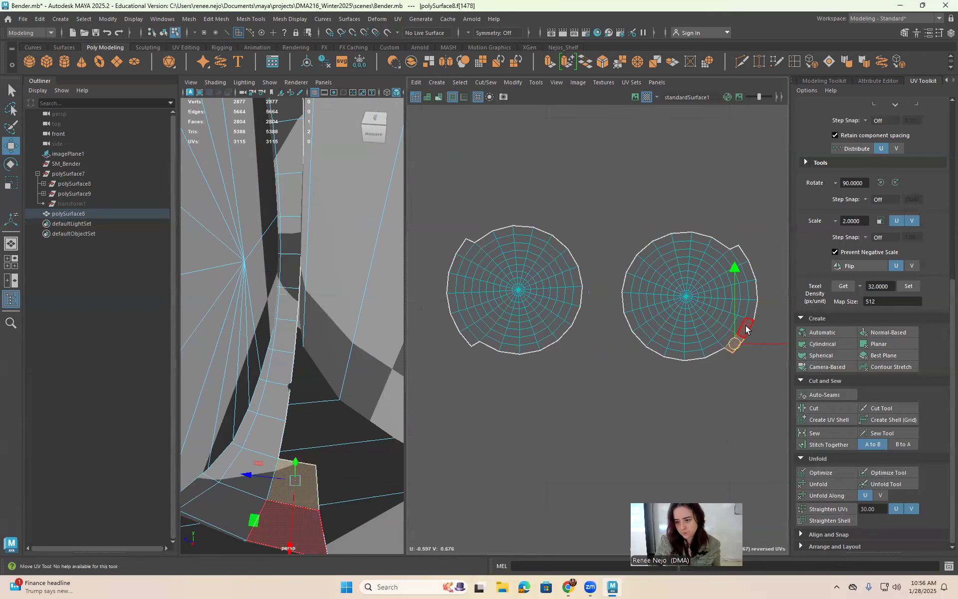
# Select the leftover face strips along the outer edges of both eye shells and delete them
pyautogui.doubleClick(747, 327)
pyautogui.click(740, 257)
pyautogui.keyDown('shift'); pyautogui.doubleClick(750, 268); pyautogui.keyUp('shift')
pyautogui.keyDown('shift'); pyautogui.click(466, 245); pyautogui.keyUp('shift')
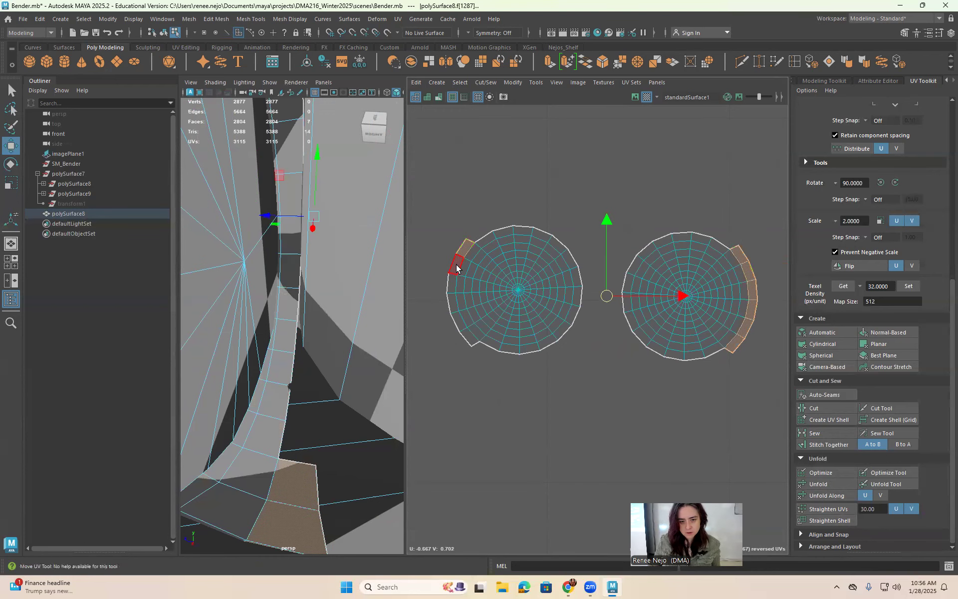
pyautogui.keyDown('shift'); pyautogui.doubleClick(455, 265); pyautogui.keyUp('shift')
pyautogui.press('a')
pyautogui.keyDown('alt'); pyautogui.moveTo(257, 286); pyautogui.dragTo(150, 323); pyautogui.keyUp('alt')
pyautogui.press('f')
pyautogui.click(273, 316)
pyautogui.keyDown('alt'); pyautogui.moveTo(272, 315); pyautogui.dragTo(325, 340, button='right'); pyautogui.keyUp('alt')
pyautogui.hotkey('ctrl', 'z')
pyautogui.keyDown('alt'); pyautogui.moveTo(325, 340); pyautogui.dragTo(343, 334); pyautogui.keyUp('alt')
pyautogui.keyDown('alt'); pyautogui.moveTo(342, 334); pyautogui.dragTo(391, 355, button='right'); pyautogui.keyUp('alt')
pyautogui.keyDown('alt'); pyautogui.moveTo(391, 355); pyautogui.dragTo(335, 355); pyautogui.keyUp('alt')
pyautogui.press('f')
pyautogui.keyDown('alt'); pyautogui.moveTo(307, 349); pyautogui.dragTo(308, 327, button='middle'); pyautogui.keyUp('alt')
pyautogui.keyDown('alt'); pyautogui.moveTo(307, 328); pyautogui.dragTo(506, 333); pyautogui.keyUp('alt')
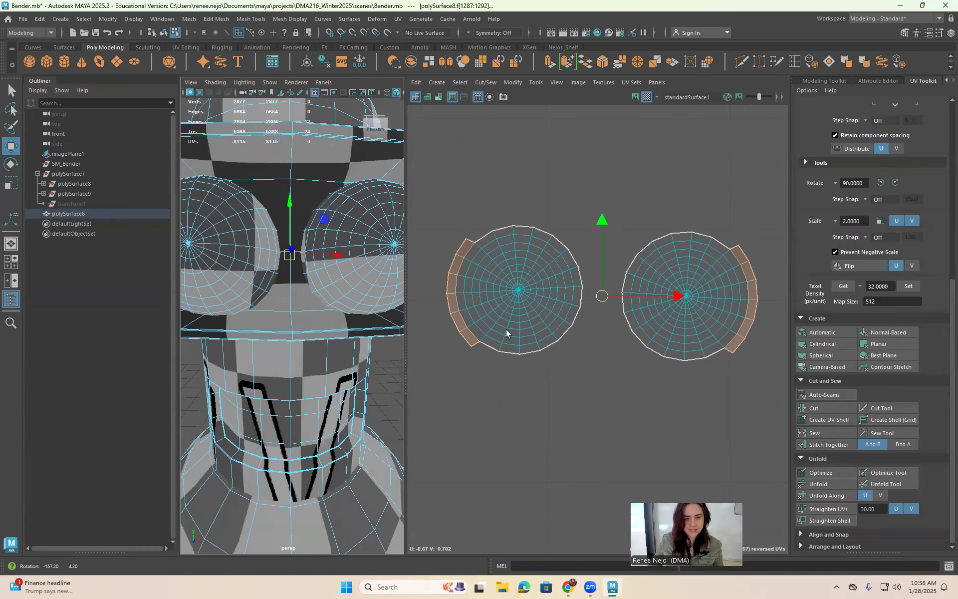
pyautogui.press('Delete')
# Select the head's UV shell and move it straight up, clear of the small shells around it
pyautogui.keyDown('alt'); pyautogui.moveTo(368, 300); pyautogui.dragTo(399, 305); pyautogui.keyUp('alt')
pyautogui.click(306, 267)
pyautogui.doubleClick(306, 267)
pyautogui.scroll(-10, 327, 305)
pyautogui.scroll(6, 342, 346)
pyautogui.moveTo(341, 331); pyautogui.dragTo(260, 325)
pyautogui.hotkey('ctrl', 'z')
pyautogui.keyDown('alt'); pyautogui.moveTo(560, 393); pyautogui.dragTo(629, 319, button='middle'); pyautogui.keyUp('alt')
pyautogui.scroll(-8, 664, 396)
pyautogui.scroll(2, 648, 364)
pyautogui.moveTo(647, 376); pyautogui.dragTo(641, 229)
pyautogui.scroll(-2, 659, 368)
pyautogui.scroll(3, 294, 303)
# Select one group of small shells below the head and move it sideways next to the other small group
pyautogui.keyDown('alt'); pyautogui.moveTo(687, 333); pyautogui.dragTo(626, 228, button='middle'); pyautogui.keyUp('alt')
pyautogui.moveTo(459, 325); pyautogui.dragTo(702, 433)
pyautogui.moveTo(469, 342); pyautogui.dragTo(551, 415)
pyautogui.moveTo(505, 364); pyautogui.dragTo(632, 365)
pyautogui.scroll(3, 638, 342)
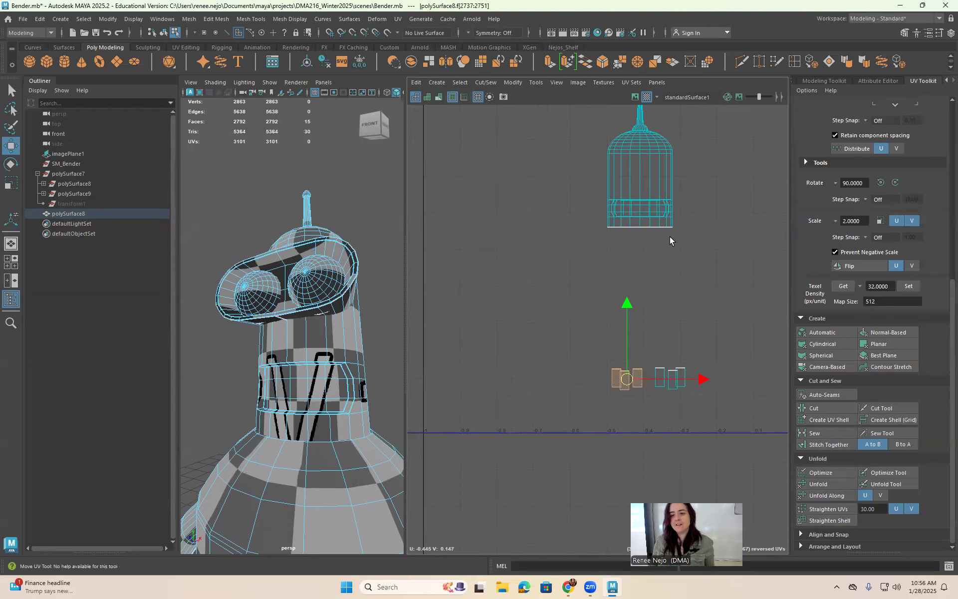
# Select the edges around the inner panel of the mouth and cut the UVs along them
pyautogui.scroll(5, 641, 220)
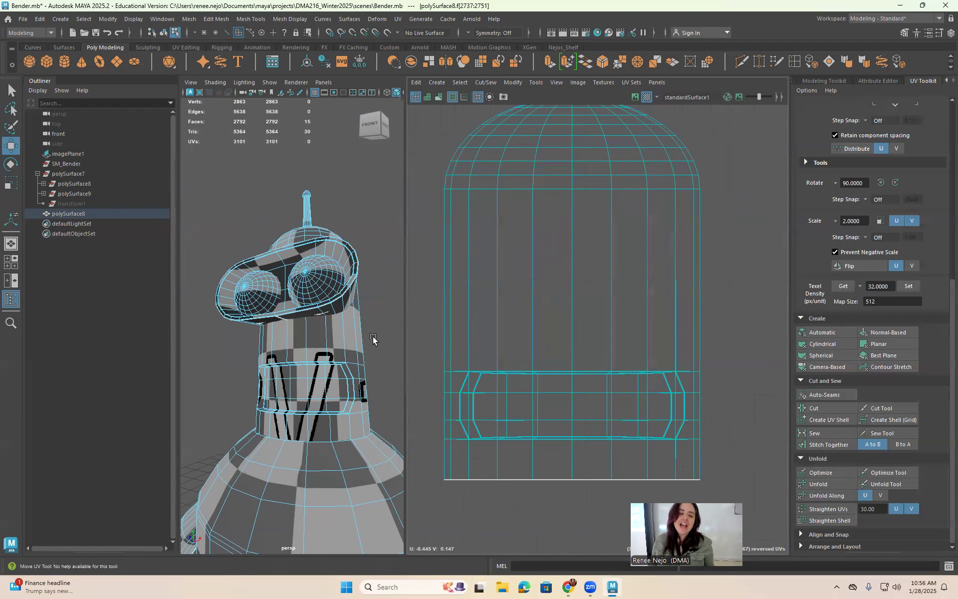
pyautogui.keyDown('alt'); pyautogui.moveTo(334, 300); pyautogui.dragTo(397, 366); pyautogui.keyUp('alt')
pyautogui.keyDown('alt'); pyautogui.moveTo(314, 328); pyautogui.dragTo(298, 339); pyautogui.keyUp('alt')
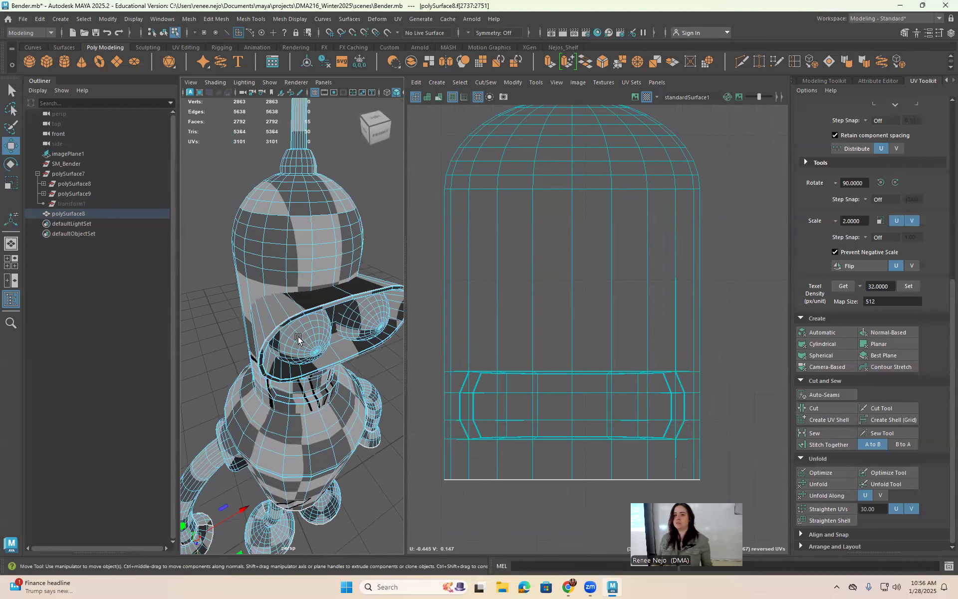
pyautogui.keyDown('alt'); pyautogui.moveTo(290, 403); pyautogui.dragTo(327, 362); pyautogui.keyUp('alt')
pyautogui.keyDown('alt'); pyautogui.moveTo(327, 362); pyautogui.dragTo(328, 286, button='middle'); pyautogui.keyUp('alt')
pyautogui.keyDown('alt'); pyautogui.moveTo(327, 286); pyautogui.dragTo(344, 351, button='right'); pyautogui.keyUp('alt')
pyautogui.moveTo(302, 292); pyautogui.dragTo(297, 267, button='right')
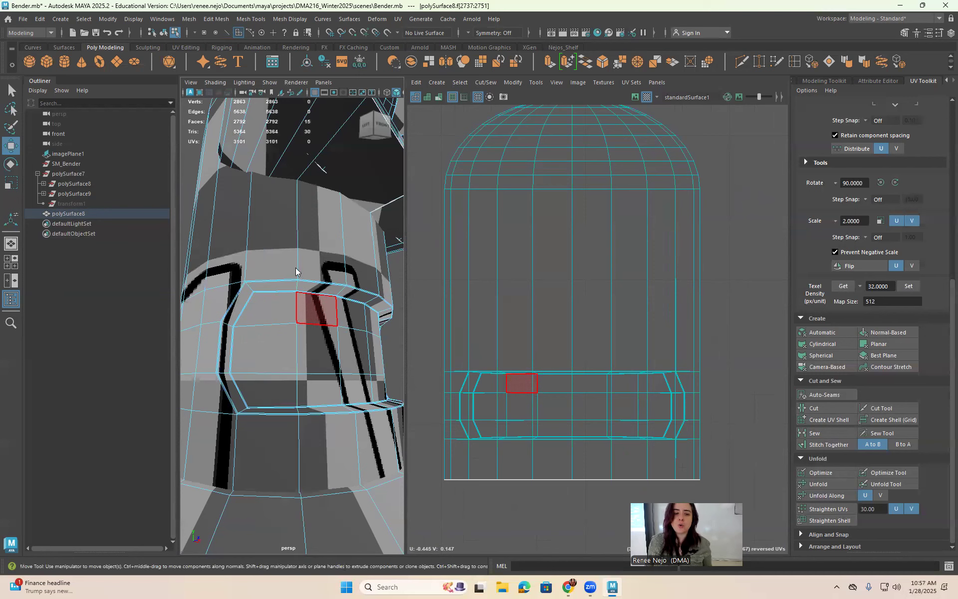
pyautogui.keyDown('alt'); pyautogui.moveTo(268, 296); pyautogui.dragTo(276, 300); pyautogui.keyUp('alt')
pyautogui.keyDown('alt'); pyautogui.moveTo(276, 299); pyautogui.dragTo(299, 317, button='right'); pyautogui.keyUp('alt')
pyautogui.click(271, 274)
pyautogui.keyDown('alt'); pyautogui.moveTo(559, 379); pyautogui.dragTo(571, 336, button='middle'); pyautogui.keyUp('alt')
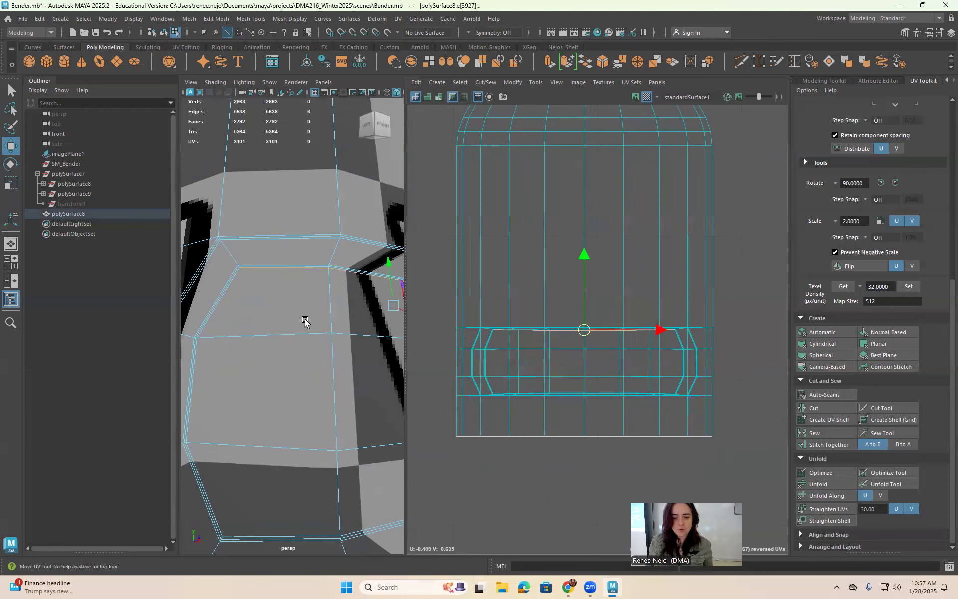
pyautogui.keyDown('shift'); pyautogui.doubleClick(223, 297); pyautogui.keyUp('shift')
pyautogui.keyDown('alt'); pyautogui.moveTo(255, 346); pyautogui.dragTo(288, 366); pyautogui.keyUp('alt')
pyautogui.keyDown('shift'); pyautogui.doubleClick(285, 369); pyautogui.keyUp('shift')
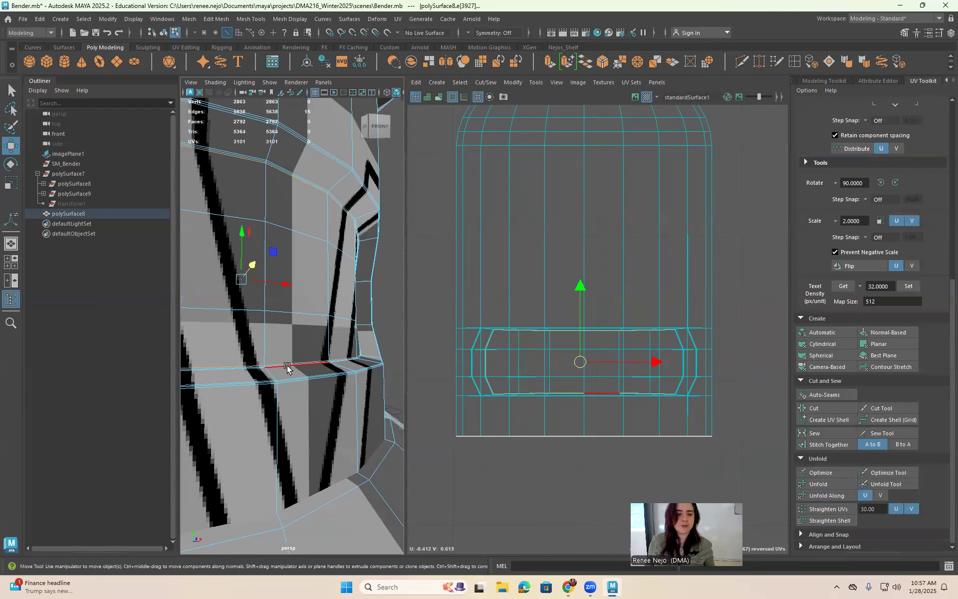
pyautogui.press('f')
pyautogui.keyDown('alt'); pyautogui.moveTo(356, 374); pyautogui.dragTo(344, 387); pyautogui.keyUp('alt')
pyautogui.scroll(5, 342, 387)
pyautogui.keyDown('alt'); pyautogui.moveTo(338, 387); pyautogui.dragTo(300, 383, button='middle'); pyautogui.keyUp('alt')
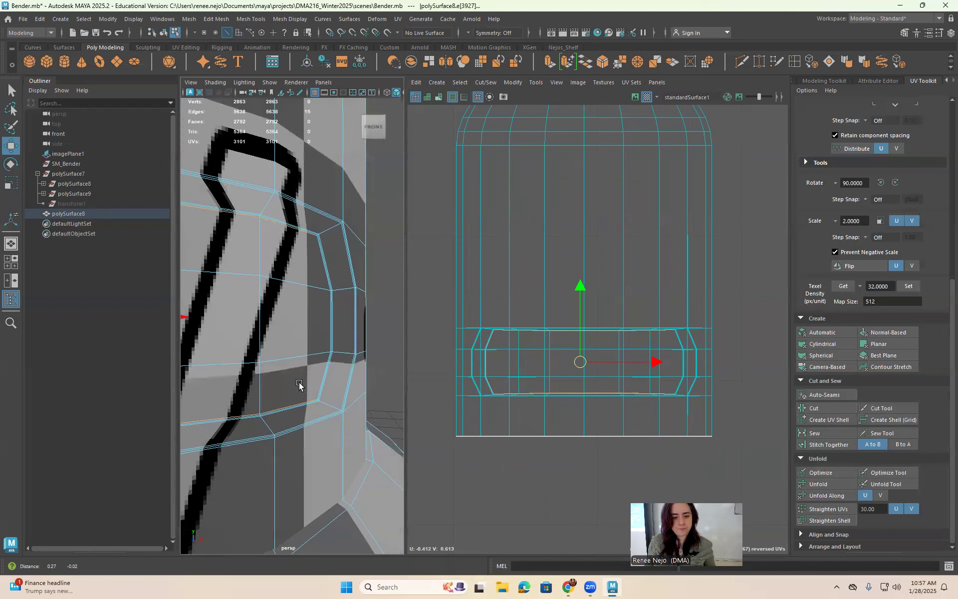
pyautogui.keyDown('shift'); pyautogui.click(330, 327); pyautogui.keyUp('shift')
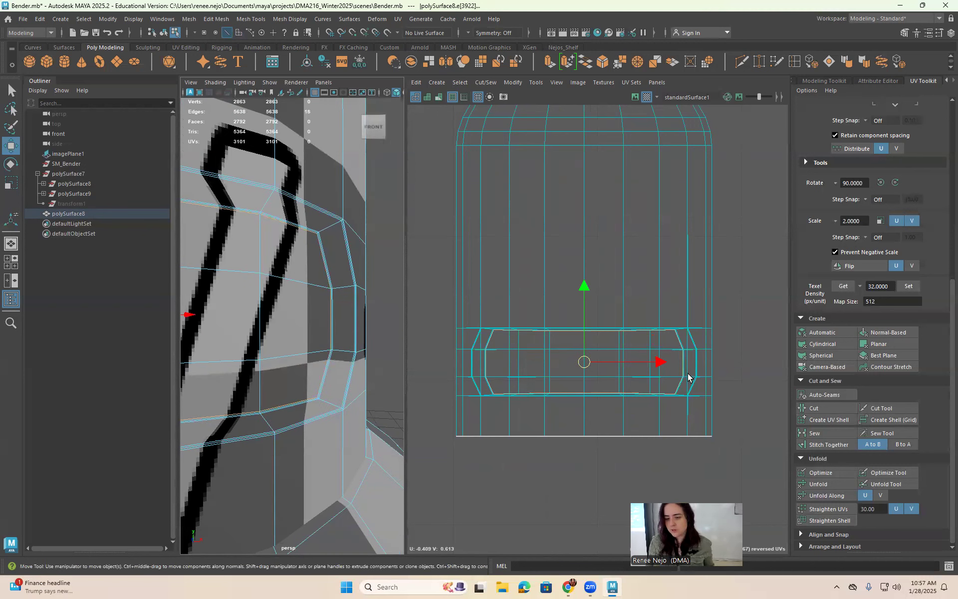
pyautogui.click(815, 408)
# Move the mouth panel's faces out of the head shell, unfold them, and place the shell up and aside
pyautogui.moveTo(642, 294); pyautogui.dragTo(643, 319, button='right')
pyautogui.scroll(-3, 623, 353)
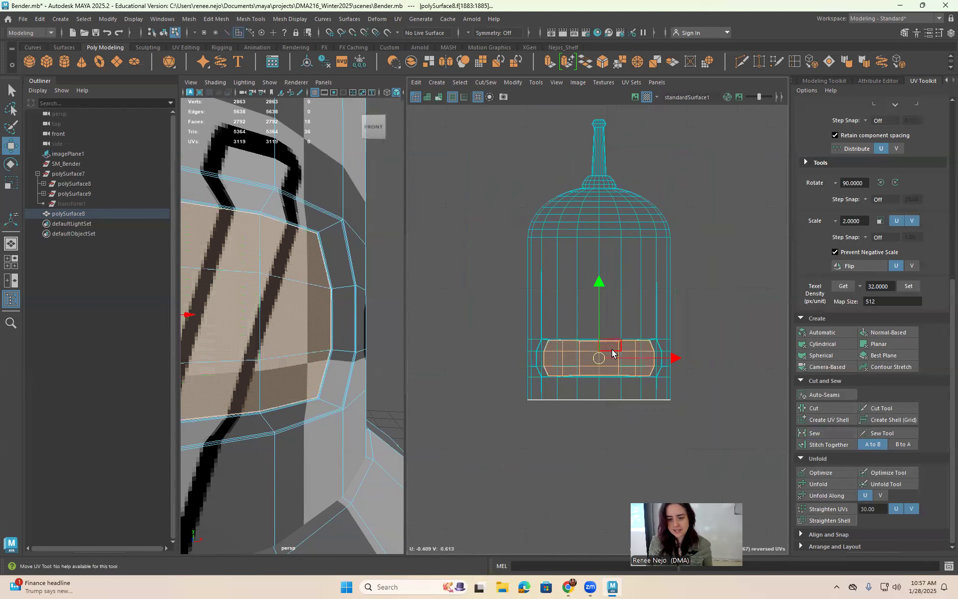
pyautogui.moveTo(607, 358); pyautogui.dragTo(745, 288)
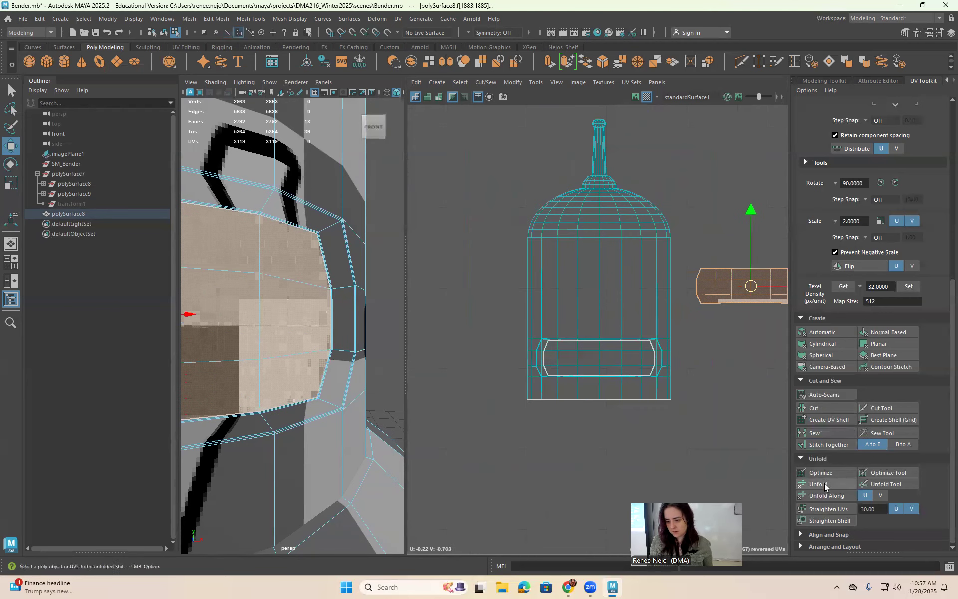
pyautogui.scroll(-3, 742, 391)
pyautogui.moveTo(747, 334); pyautogui.dragTo(763, 253)
pyautogui.moveTo(772, 213); pyautogui.dragTo(770, 207)
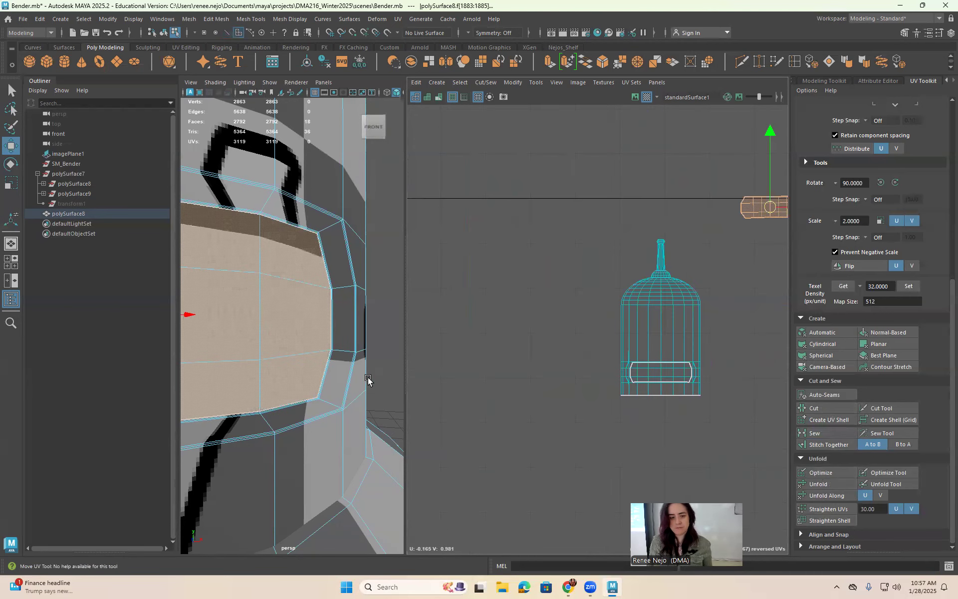
# Select the edge loop at the base of the antenna, where it meets the head, and cut the UVs there
pyautogui.scroll(-5, 237, 367)
pyautogui.keyDown('alt'); pyautogui.moveTo(255, 402); pyautogui.dragTo(409, 428); pyautogui.keyUp('alt')
pyautogui.scroll(-6, 352, 399)
pyautogui.keyDown('alt'); pyautogui.moveTo(291, 396); pyautogui.dragTo(331, 402); pyautogui.keyUp('alt')
pyautogui.scroll(4, 355, 322)
pyautogui.keyDown('alt'); pyautogui.moveTo(339, 280); pyautogui.dragTo(331, 300, button='middle'); pyautogui.keyUp('alt')
pyautogui.moveTo(324, 286); pyautogui.dragTo(325, 262, button='right')
pyautogui.keyDown('alt'); pyautogui.moveTo(604, 317); pyautogui.dragTo(600, 338, button='middle'); pyautogui.keyUp('alt')
pyautogui.keyDown('alt'); pyautogui.moveTo(609, 339); pyautogui.dragTo(778, 338, button='right'); pyautogui.keyUp('alt')
pyautogui.keyDown('alt'); pyautogui.moveTo(344, 302); pyautogui.dragTo(340, 329, button='middle'); pyautogui.keyUp('alt')
pyautogui.keyDown('alt'); pyautogui.moveTo(340, 330); pyautogui.dragTo(372, 340, button='right'); pyautogui.keyUp('alt')
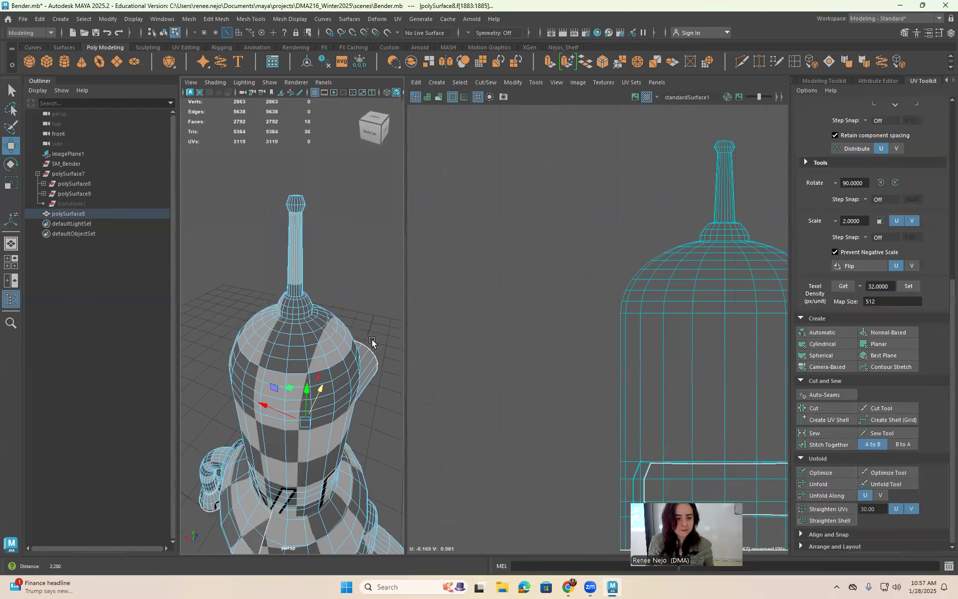
pyautogui.scroll(5, 306, 306)
pyautogui.doubleClick(309, 301)
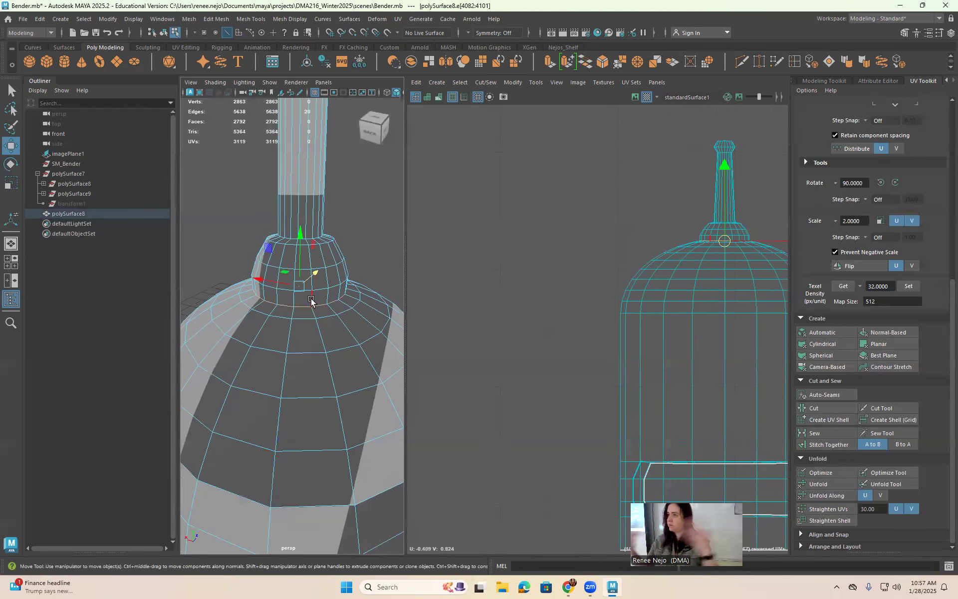
pyautogui.click(849, 408)
# Select the antenna's shell and move it up above the head shell
pyautogui.moveTo(607, 218); pyautogui.dragTo(620, 242, button='right')
pyautogui.doubleClick(726, 205)
pyautogui.moveTo(725, 192); pyautogui.dragTo(681, 144)
pyautogui.scroll(-2, 732, 342)
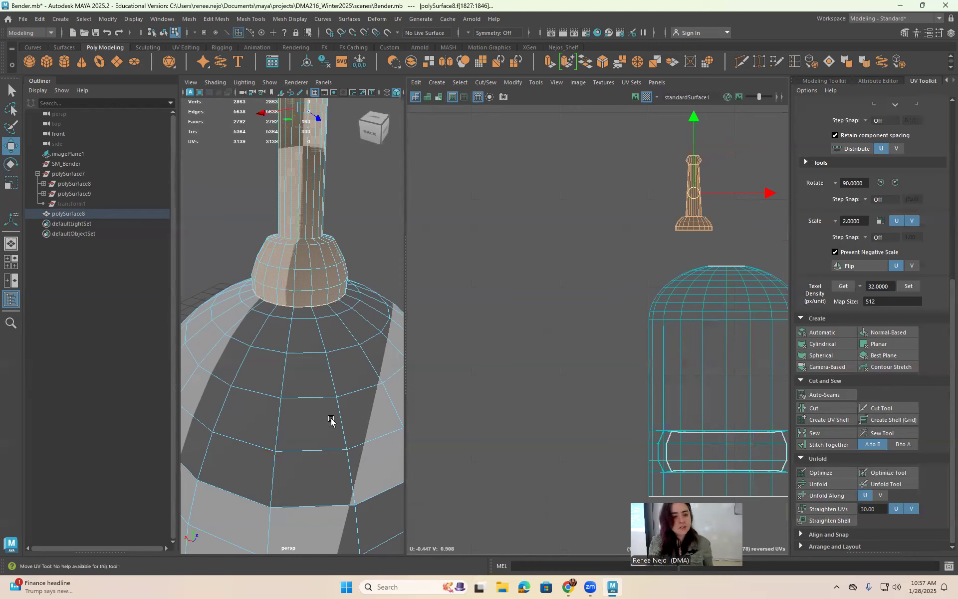
# Cut the head's UVs along the vertical edge line down the back of the head
pyautogui.scroll(-5, 331, 419)
pyautogui.keyDown('alt'); pyautogui.moveTo(294, 380); pyautogui.dragTo(200, 355); pyautogui.keyUp('alt')
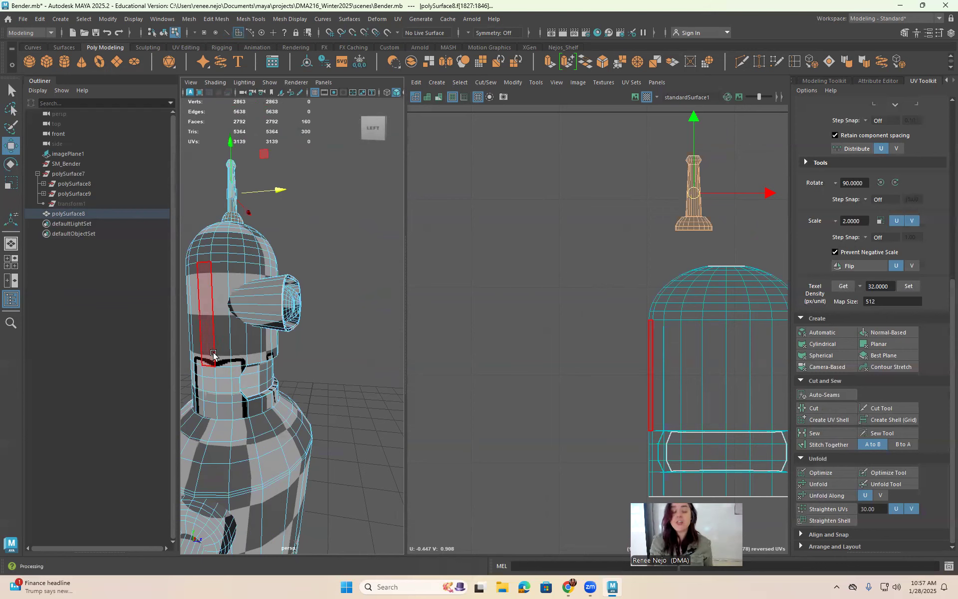
pyautogui.moveTo(539, 370); pyautogui.dragTo(541, 339, button='right')
pyautogui.scroll(-1, 563, 305)
pyautogui.keyDown('alt'); pyautogui.moveTo(229, 290); pyautogui.dragTo(331, 318); pyautogui.keyUp('alt')
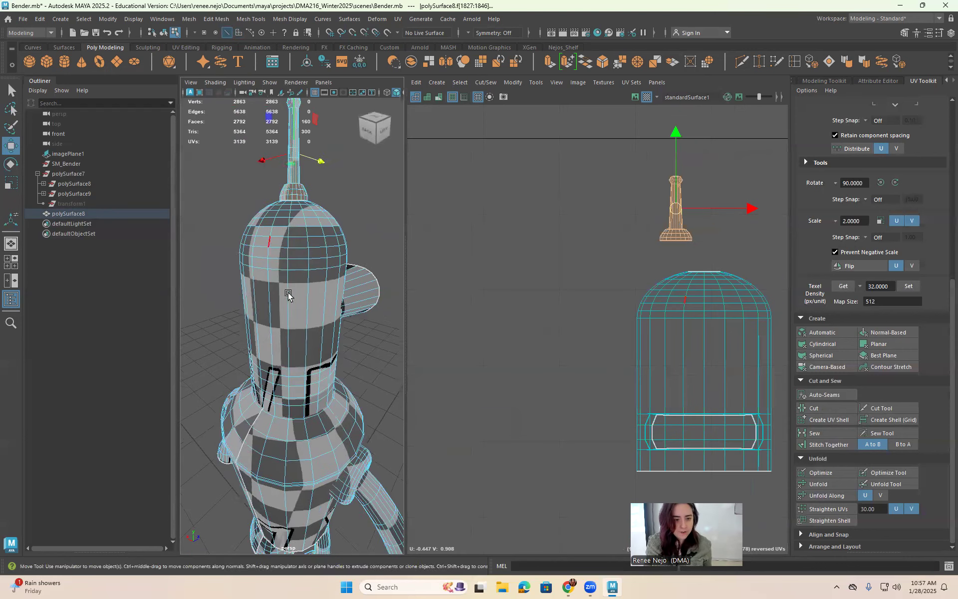
pyautogui.keyDown('alt'); pyautogui.moveTo(286, 293); pyautogui.dragTo(310, 285); pyautogui.keyUp('alt')
pyautogui.click(310, 284)
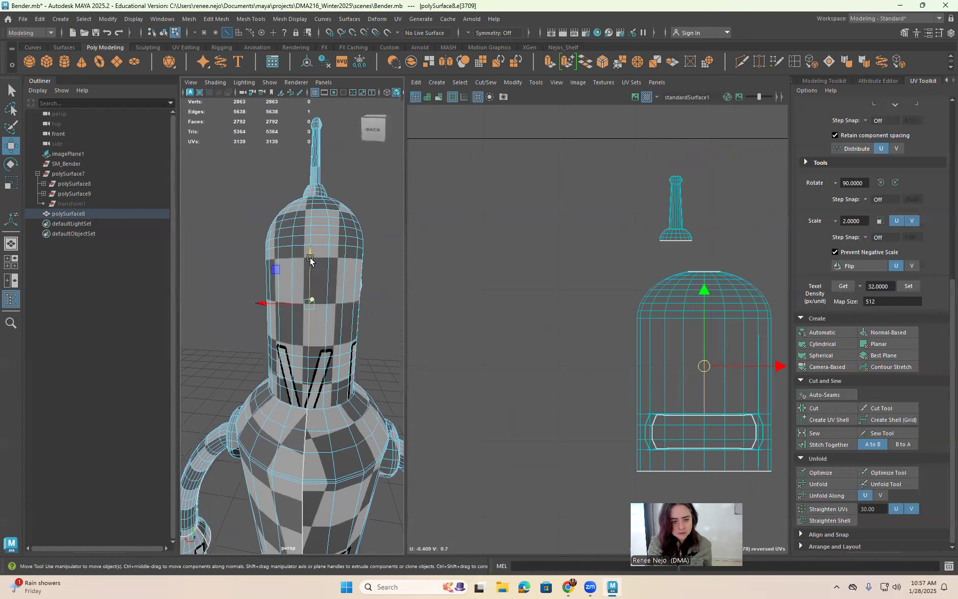
pyautogui.scroll(1, 713, 362)
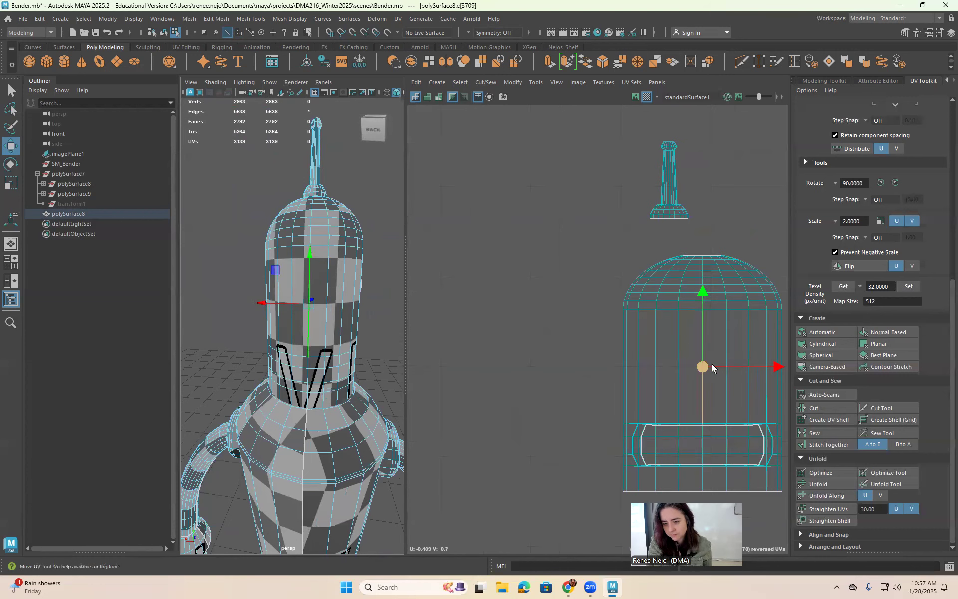
pyautogui.moveTo(718, 367); pyautogui.dragTo(740, 369)
pyautogui.click(748, 328)
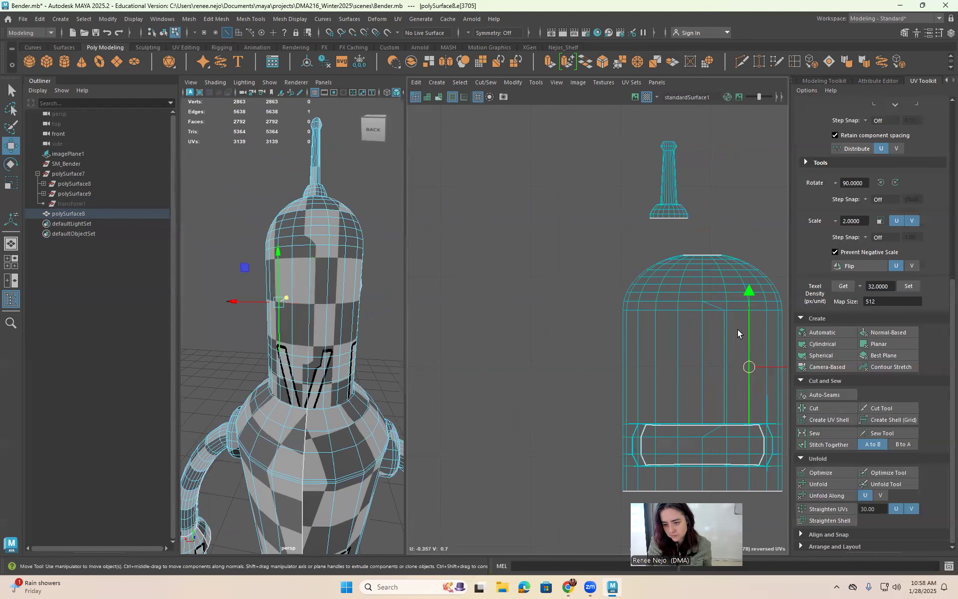
pyautogui.doubleClick(723, 331)
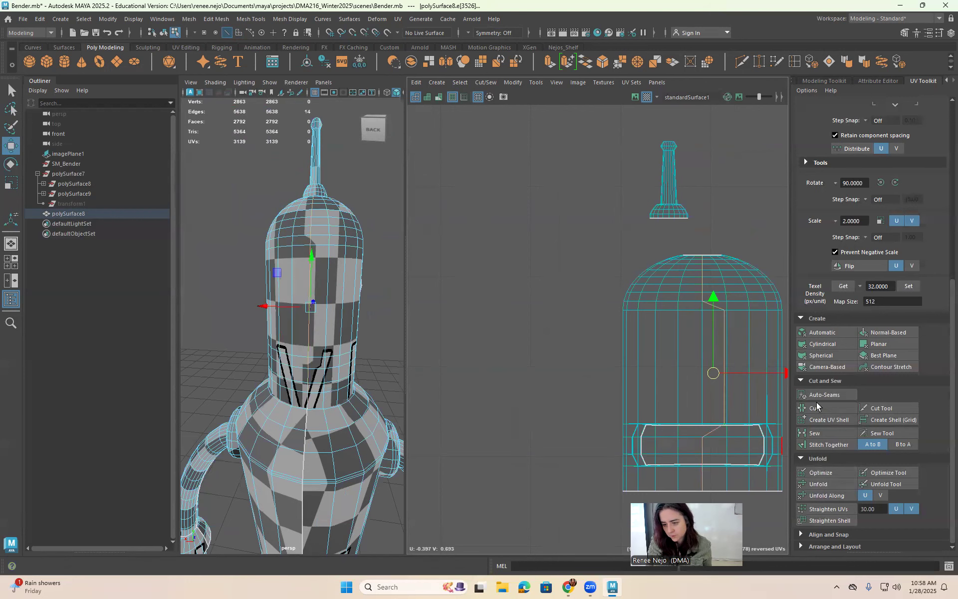
pyautogui.moveTo(680, 257); pyautogui.dragTo(683, 283, button='right')
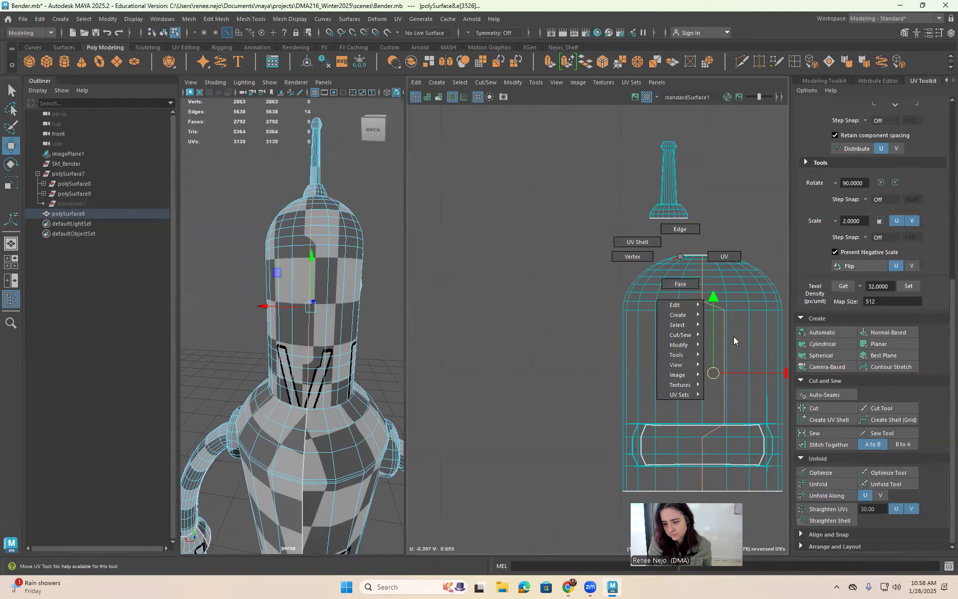
pyautogui.moveTo(759, 347); pyautogui.dragTo(812, 403, button='right')
pyautogui.click(812, 405)
# Unfold the head as a single shell and move it to the open area beside the antenna shell
pyautogui.moveTo(742, 304); pyautogui.dragTo(744, 328, button='right')
pyautogui.click(811, 484)
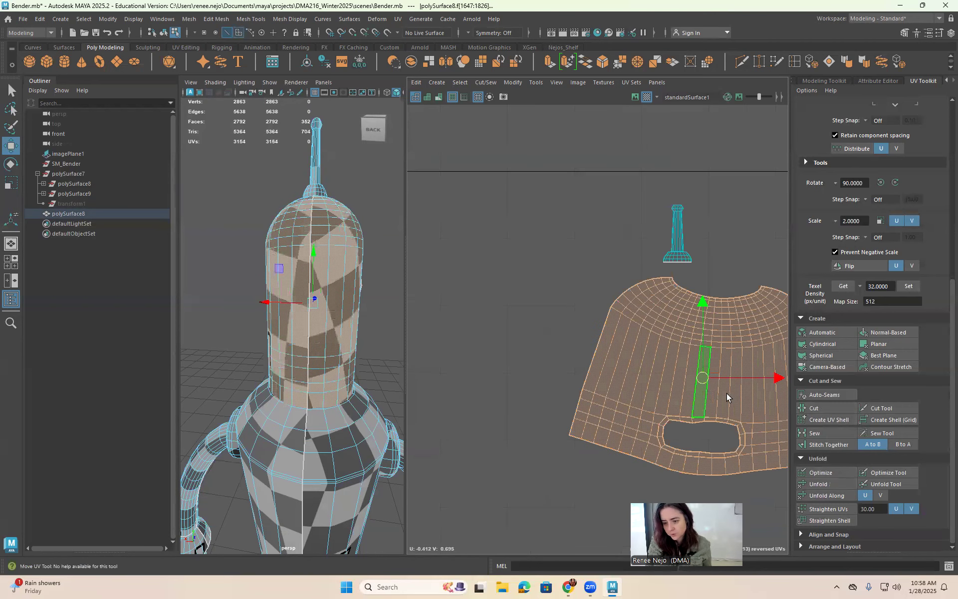
pyautogui.moveTo(707, 380); pyautogui.dragTo(554, 341)
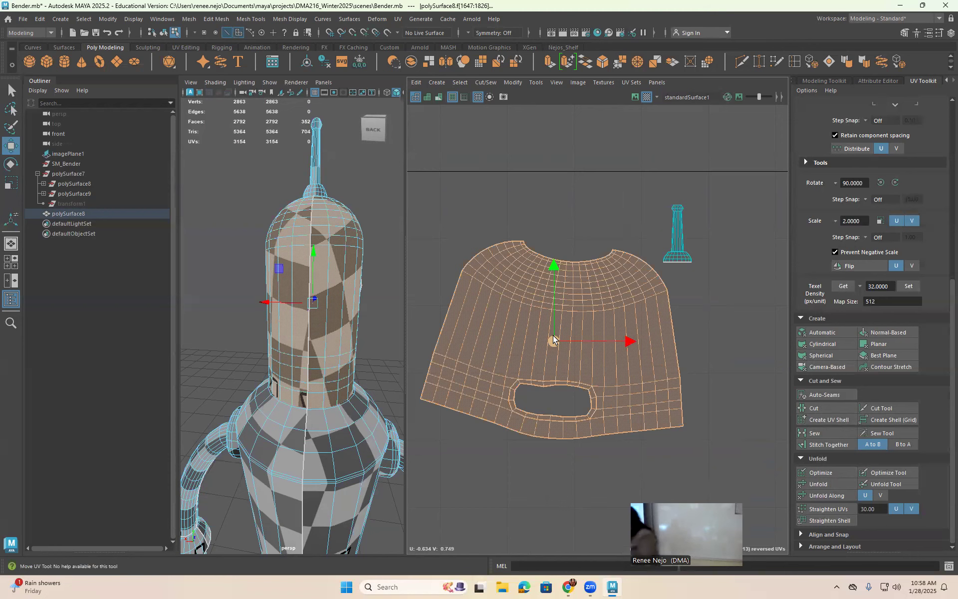
# Inspect the head on the model in object mode from the front and side to judge the seam placement
pyautogui.keyDown('alt'); pyautogui.moveTo(332, 257); pyautogui.dragTo(134, 267); pyautogui.keyUp('alt')
pyautogui.keyDown('alt'); pyautogui.moveTo(317, 277); pyautogui.dragTo(311, 269); pyautogui.keyUp('alt')
pyautogui.keyDown('alt'); pyautogui.moveTo(310, 269); pyautogui.dragTo(281, 278, button='right'); pyautogui.keyUp('alt')
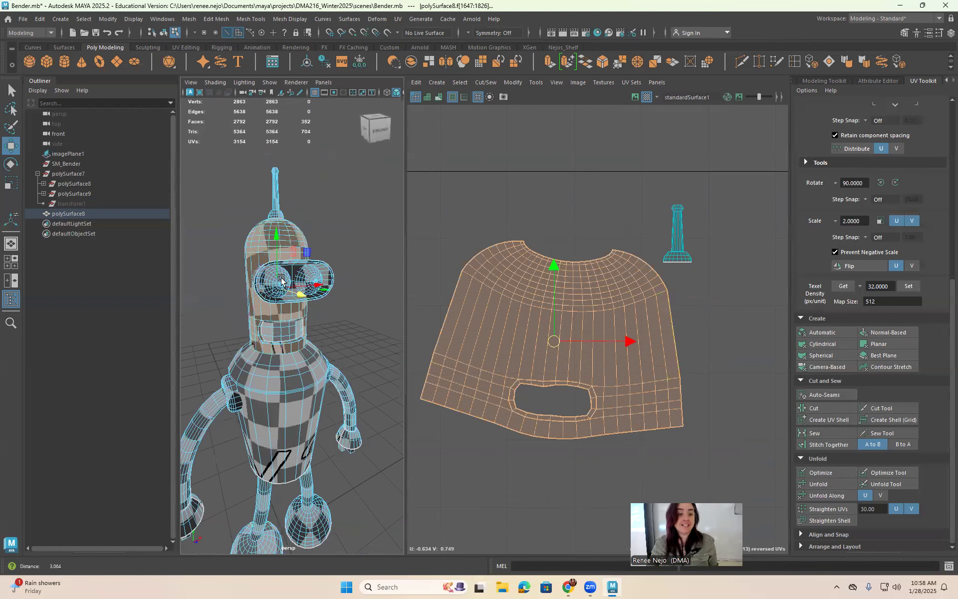
pyautogui.moveTo(284, 210); pyautogui.dragTo(335, 196, button='right')
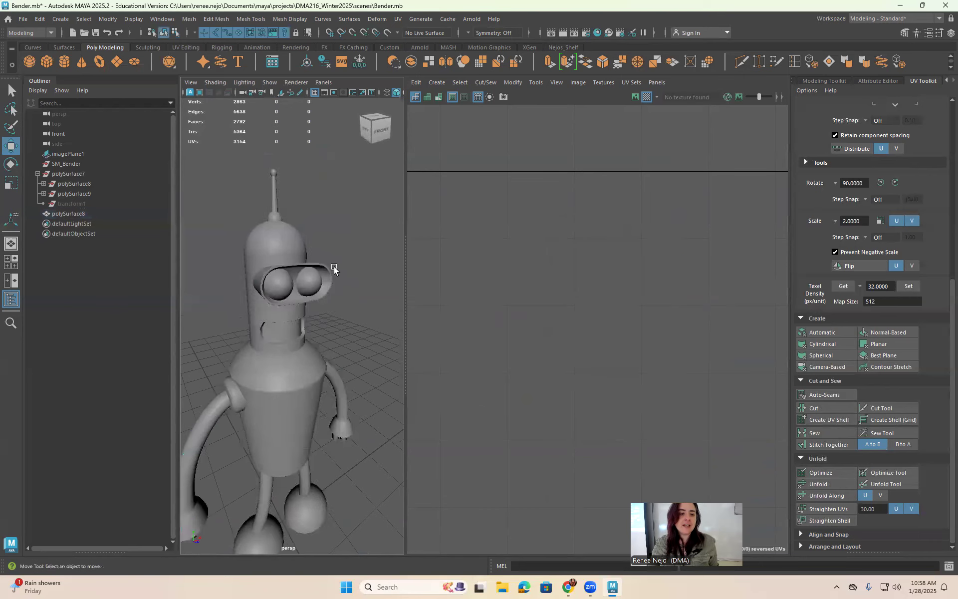
pyautogui.click(274, 245)
pyautogui.keyDown('alt'); pyautogui.moveTo(363, 315); pyautogui.dragTo(382, 317); pyautogui.keyUp('alt')
pyautogui.moveTo(330, 260)
pyautogui.keyDown('alt'); pyautogui.mouseDown()
pyautogui.moveTo(316, 272)
pyautogui.moveTo(330, 261)
pyautogui.mouseUp(); pyautogui.keyUp('alt')
pyautogui.keyDown('alt'); pyautogui.moveTo(545, 327); pyautogui.dragTo(587, 330, button='middle'); pyautogui.keyUp('alt')
# Undo the head's single-shell unfold and the seam down its back
pyautogui.hotkey('ctrl', 'z')
pyautogui.hotkey('ctrl', 'z')
pyautogui.hotkey('ctrl', 'z')
pyautogui.hotkey('ctrl', 'z')
pyautogui.hotkey('ctrl', 'z')
pyautogui.keyDown('alt'); pyautogui.moveTo(661, 333); pyautogui.dragTo(599, 308, button='middle'); pyautogui.keyUp('alt')
pyautogui.keyDown('alt'); pyautogui.moveTo(722, 327); pyautogui.dragTo(645, 319, button='middle'); pyautogui.keyUp('alt')
pyautogui.hotkey('ctrl', 'z')
pyautogui.hotkey('ctrl', 'z')
pyautogui.hotkey('ctrl', 'z')
pyautogui.hotkey('ctrl', 'z')
# Select the vertical edge lines on both sides of the head and cut the UVs into front and back halves
pyautogui.moveTo(650, 292); pyautogui.dragTo(651, 263, button='right')
pyautogui.doubleClick(642, 266)
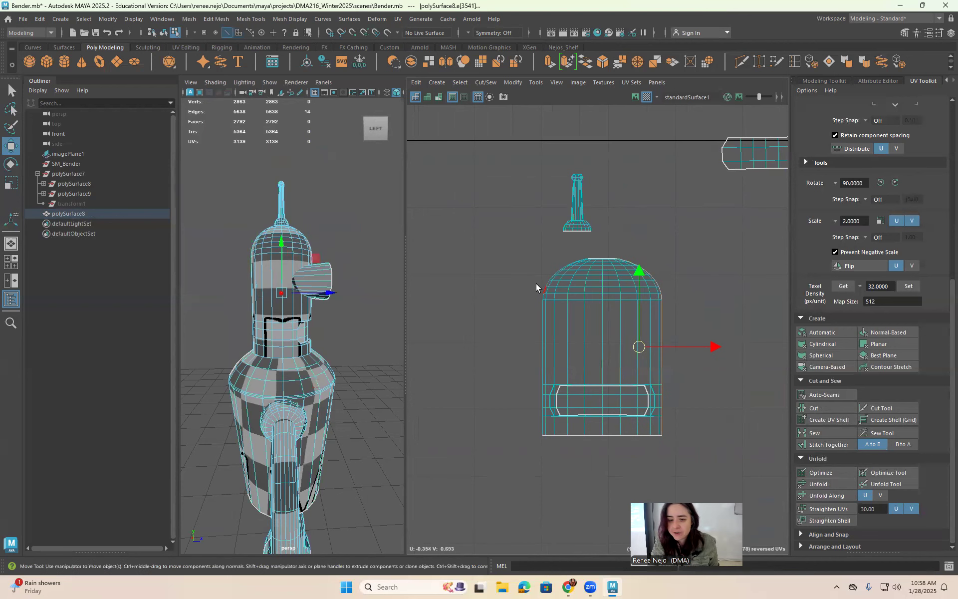
pyautogui.keyDown('shift'); pyautogui.doubleClick(545, 291); pyautogui.keyUp('shift')
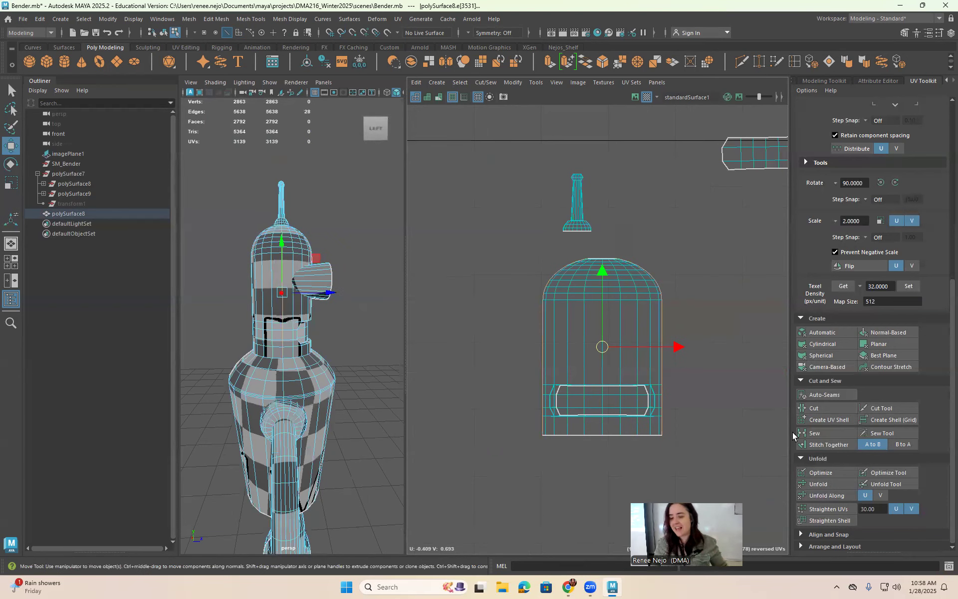
# Select both the front and back shells of the head and unfold them
pyautogui.moveTo(564, 252); pyautogui.dragTo(563, 280, button='right')
pyautogui.click(576, 349)
pyautogui.moveTo(511, 246); pyautogui.dragTo(687, 452)
pyautogui.click(818, 484)
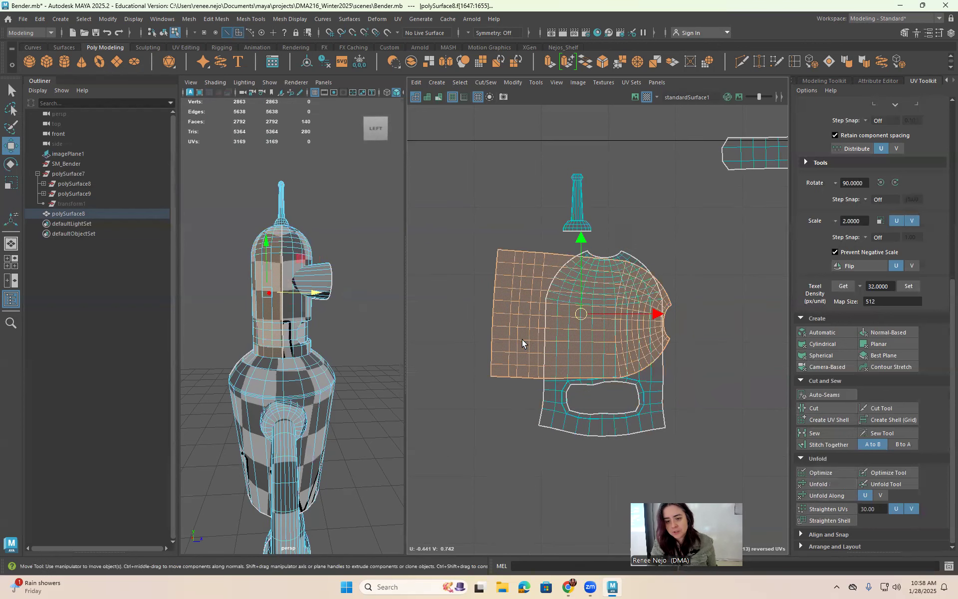
# Rotate the head's back shell upright and move it beside the front shell
pyautogui.press('e')
pyautogui.moveTo(637, 274); pyautogui.dragTo(514, 228)
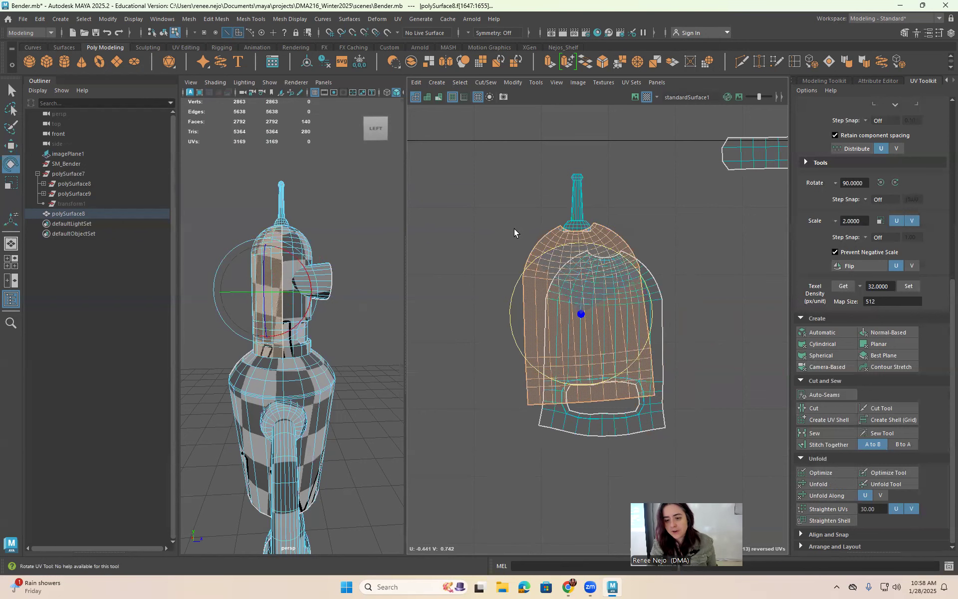
pyautogui.press('w')
pyautogui.moveTo(575, 314); pyautogui.dragTo(456, 344)
pyautogui.keyDown('alt'); pyautogui.moveTo(571, 394); pyautogui.dragTo(648, 388, button='middle'); pyautogui.keyUp('alt')
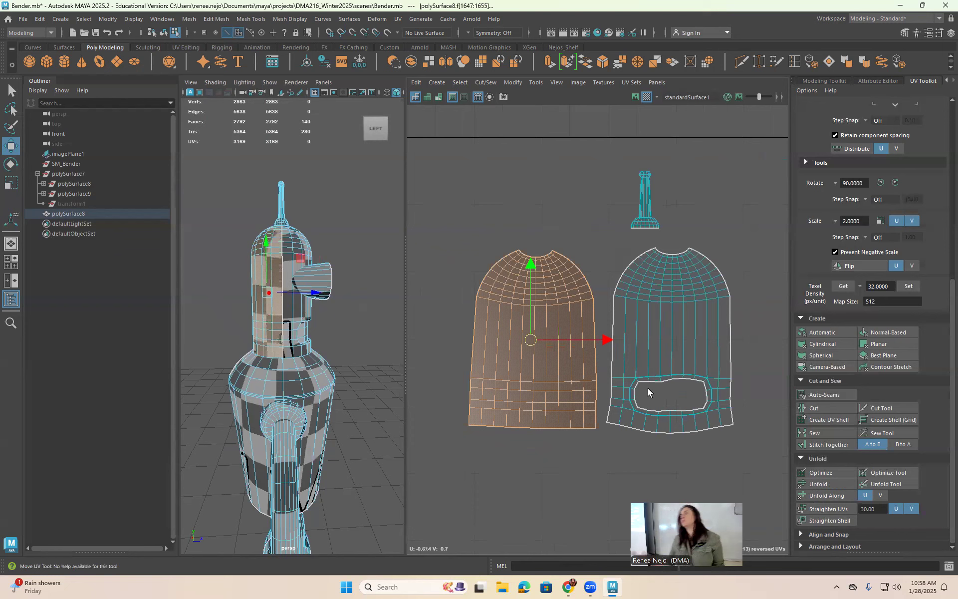
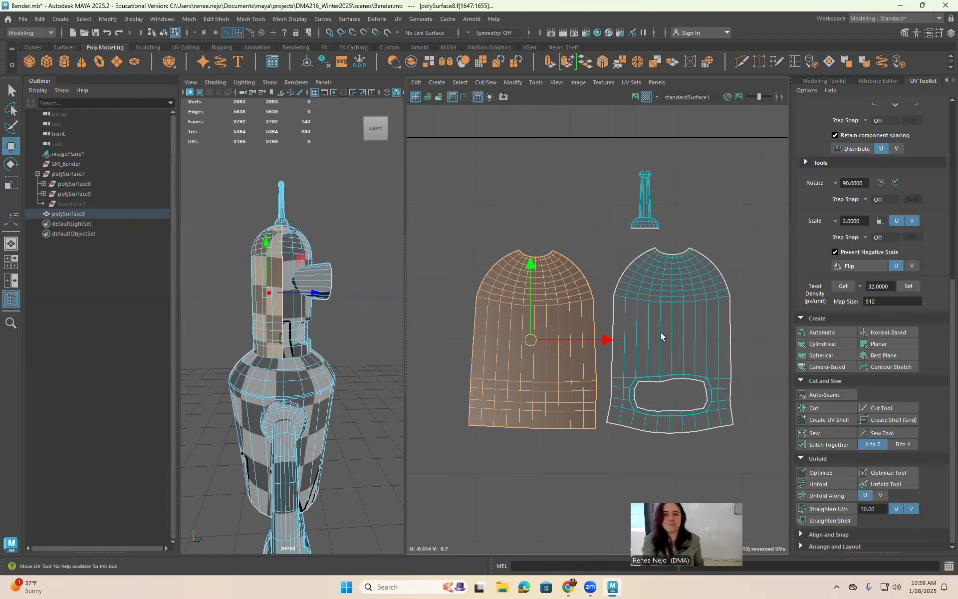
# Select both the front and back head shells and move them together up beside the other finished shells
pyautogui.keyDown('alt'); pyautogui.moveTo(354, 300); pyautogui.dragTo(250, 319); pyautogui.keyUp('alt')
pyautogui.click(656, 308)
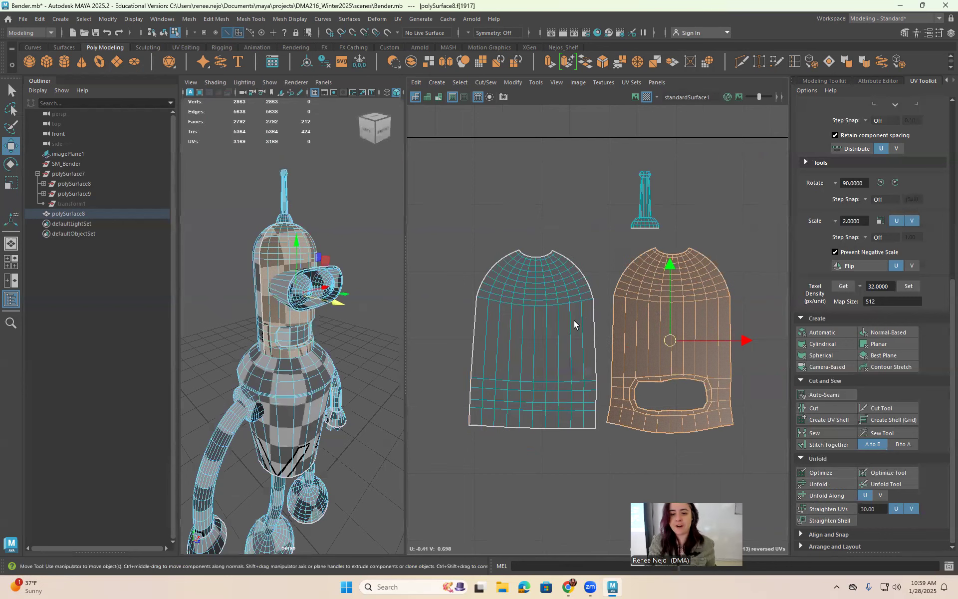
pyautogui.keyDown('shift'); pyautogui.click(574, 325); pyautogui.keyUp('shift')
pyautogui.scroll(-3, 574, 325)
pyautogui.moveTo(615, 344); pyautogui.dragTo(673, 164)
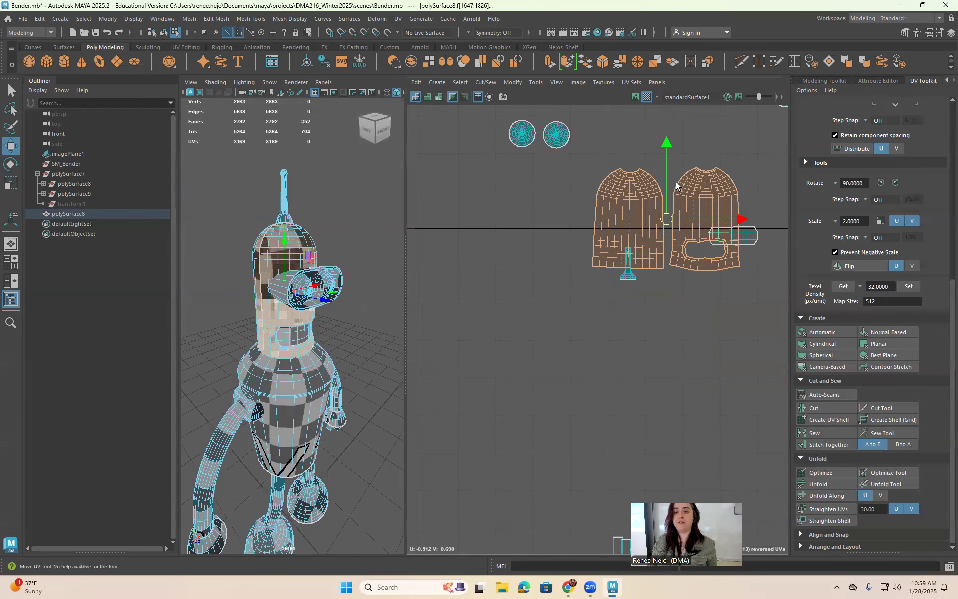
# Select the vertical edge line running down the back of the antenna and cut the UVs along it
pyautogui.scroll(4, 664, 256)
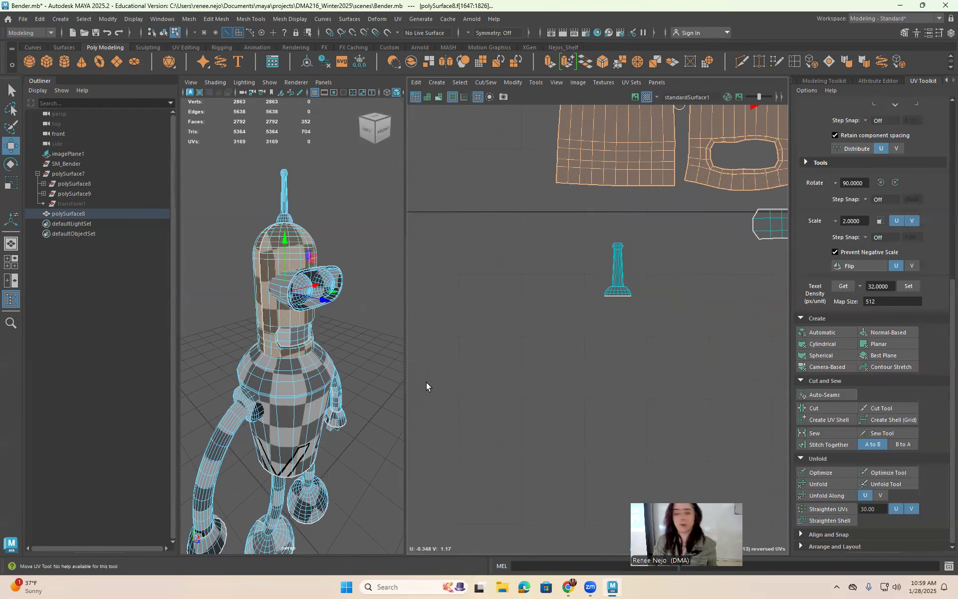
pyautogui.scroll(3, 307, 317)
pyautogui.scroll(-4, 338, 323)
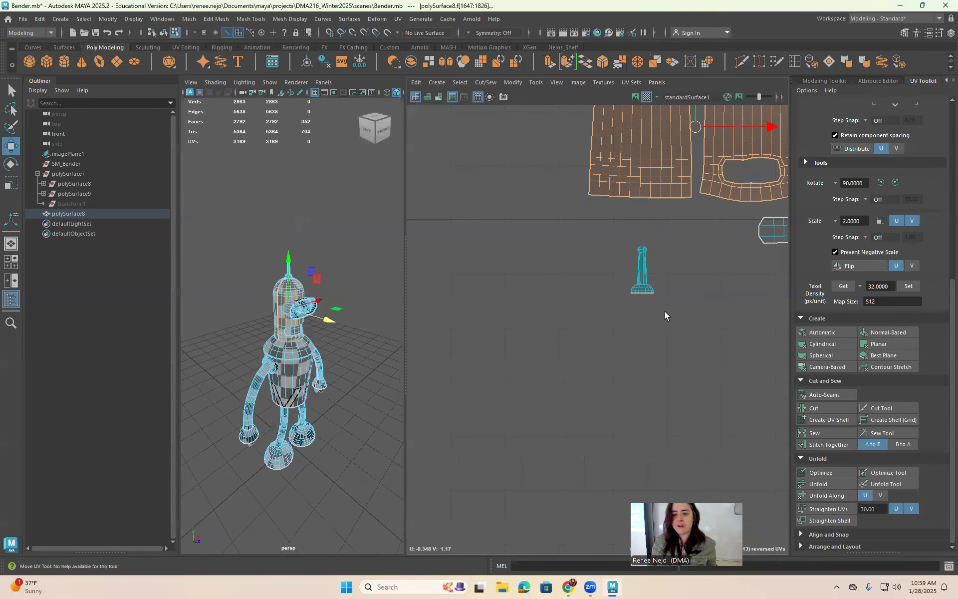
pyautogui.scroll(6, 681, 263)
pyautogui.keyDown('alt'); pyautogui.moveTo(726, 309); pyautogui.dragTo(671, 349, button='middle'); pyautogui.keyUp('alt')
pyautogui.scroll(3, 582, 267)
pyautogui.keyDown('alt'); pyautogui.moveTo(305, 285); pyautogui.dragTo(351, 274); pyautogui.keyUp('alt')
pyautogui.press('f')
pyautogui.keyDown('alt'); pyautogui.moveTo(305, 244); pyautogui.dragTo(374, 260); pyautogui.keyUp('alt')
pyautogui.keyDown('alt'); pyautogui.moveTo(328, 285); pyautogui.dragTo(421, 299, button='right'); pyautogui.keyUp('alt')
pyautogui.keyDown('alt'); pyautogui.moveTo(290, 278); pyautogui.dragTo(348, 268); pyautogui.keyUp('alt')
pyautogui.moveTo(348, 267); pyautogui.dragTo(346, 243, button='right')
pyautogui.keyDown('alt'); pyautogui.moveTo(337, 320); pyautogui.dragTo(336, 294); pyautogui.keyUp('alt')
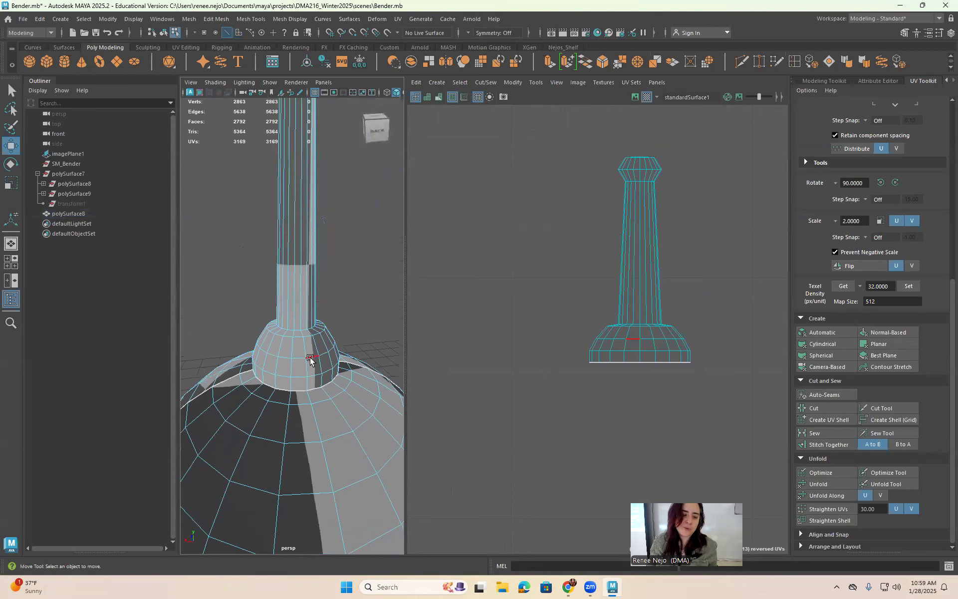
pyautogui.keyDown('alt'); pyautogui.moveTo(305, 368); pyautogui.dragTo(284, 368); pyautogui.keyUp('alt')
pyautogui.click(272, 360)
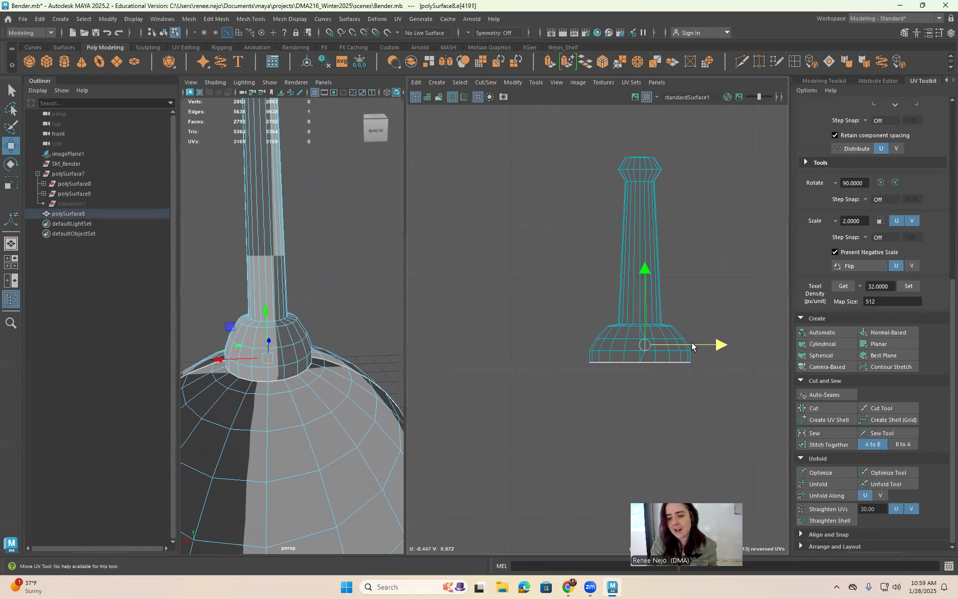
pyautogui.doubleClick(643, 355)
pyautogui.keyDown('alt'); pyautogui.moveTo(700, 310); pyautogui.dragTo(706, 340, button='middle'); pyautogui.keyUp('alt')
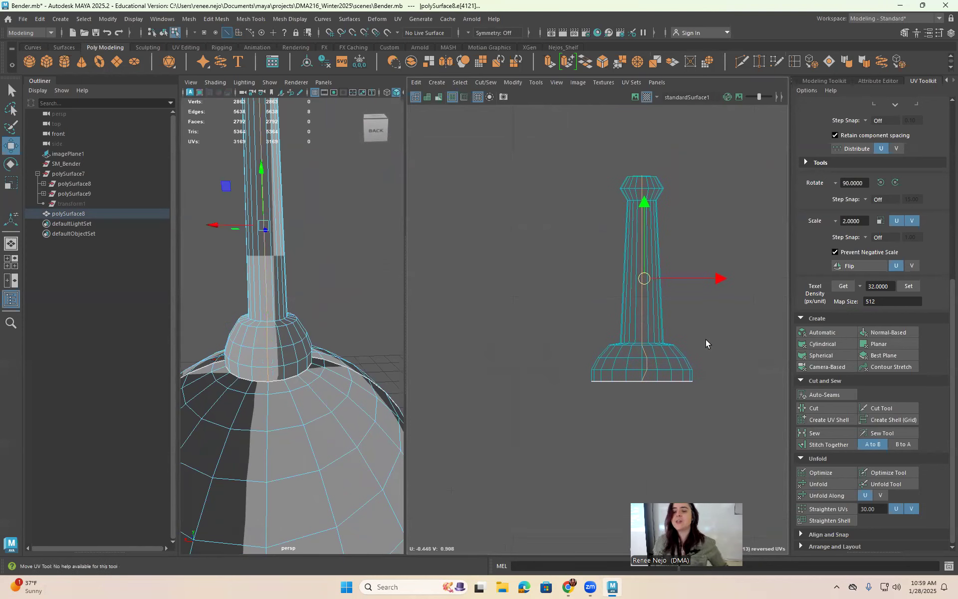
pyautogui.click(819, 408)
# Select the whole antenna shell, unfold it and check the checker pattern on the antenna
pyautogui.moveTo(695, 209); pyautogui.dragTo(692, 236, button='right')
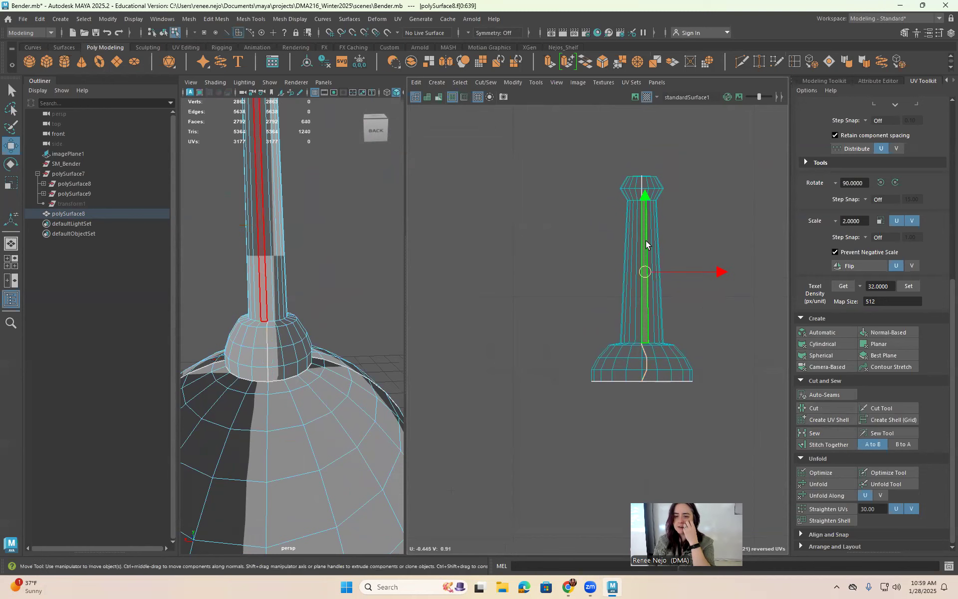
pyautogui.doubleClick(647, 244)
pyautogui.click(823, 484)
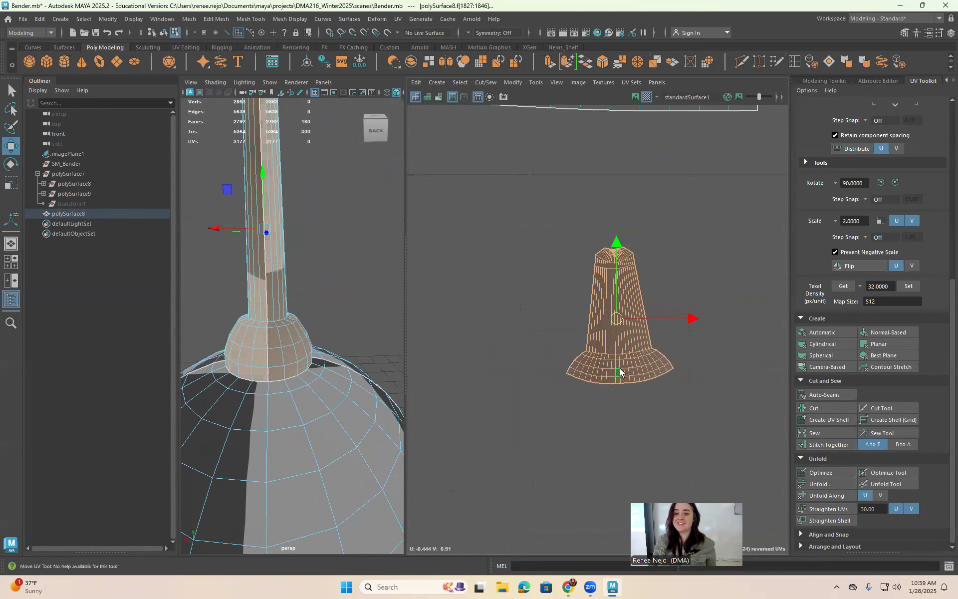
pyautogui.scroll(1, 615, 311)
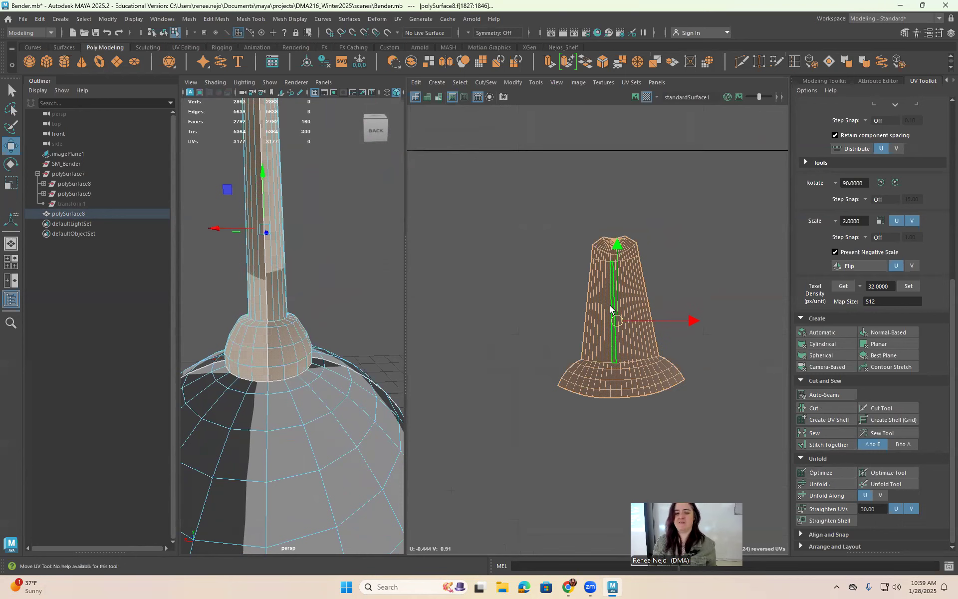
pyautogui.scroll(-9, 286, 304)
pyautogui.keyDown('alt'); pyautogui.moveTo(257, 285); pyautogui.dragTo(192, 302); pyautogui.keyUp('alt')
pyautogui.keyDown('alt'); pyautogui.moveTo(305, 307); pyautogui.dragTo(241, 310); pyautogui.keyUp('alt')
pyautogui.scroll(8, 280, 324)
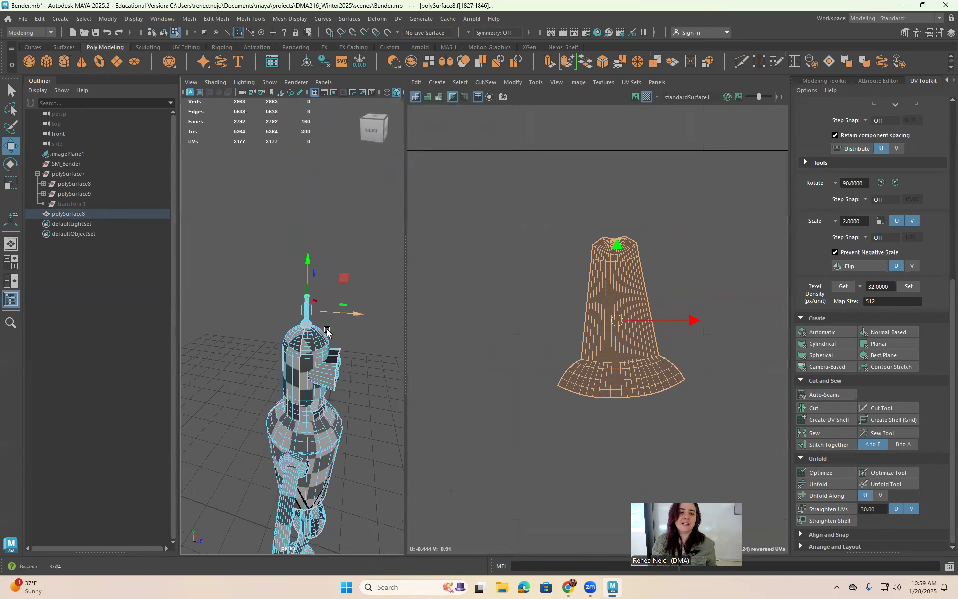
pyautogui.keyDown('alt'); pyautogui.moveTo(340, 358); pyautogui.dragTo(471, 375, button='right'); pyautogui.keyUp('alt')
pyautogui.keyDown('alt'); pyautogui.moveTo(303, 378); pyautogui.dragTo(325, 363, button='middle'); pyautogui.keyUp('alt')
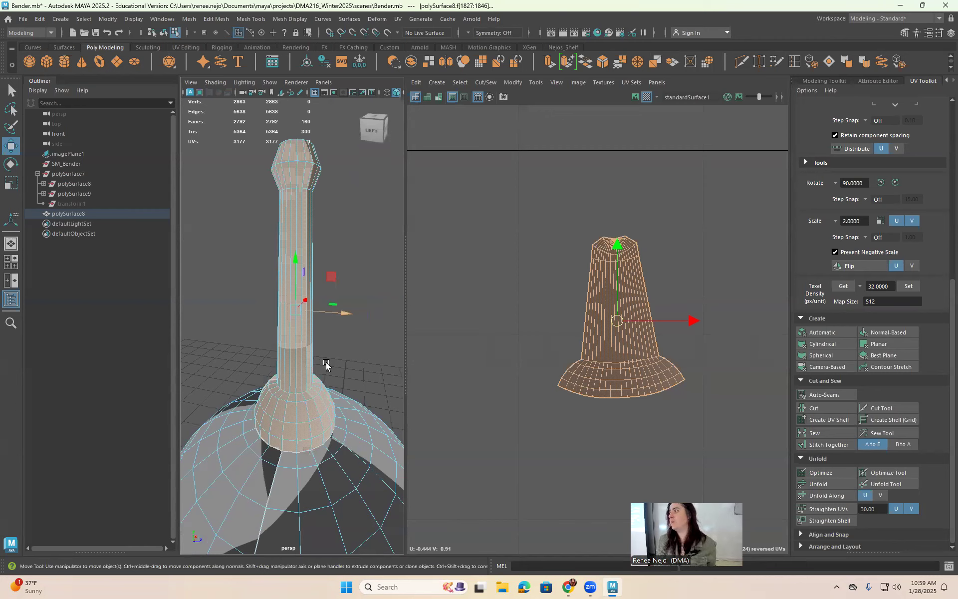
# Select the small box finger shells near the UV origin and examine the matching fingers up close on the model
pyautogui.press('f')
pyautogui.keyDown('alt'); pyautogui.moveTo(566, 393); pyautogui.dragTo(615, 269, button='middle'); pyautogui.keyUp('alt')
pyautogui.scroll(-10, 643, 328)
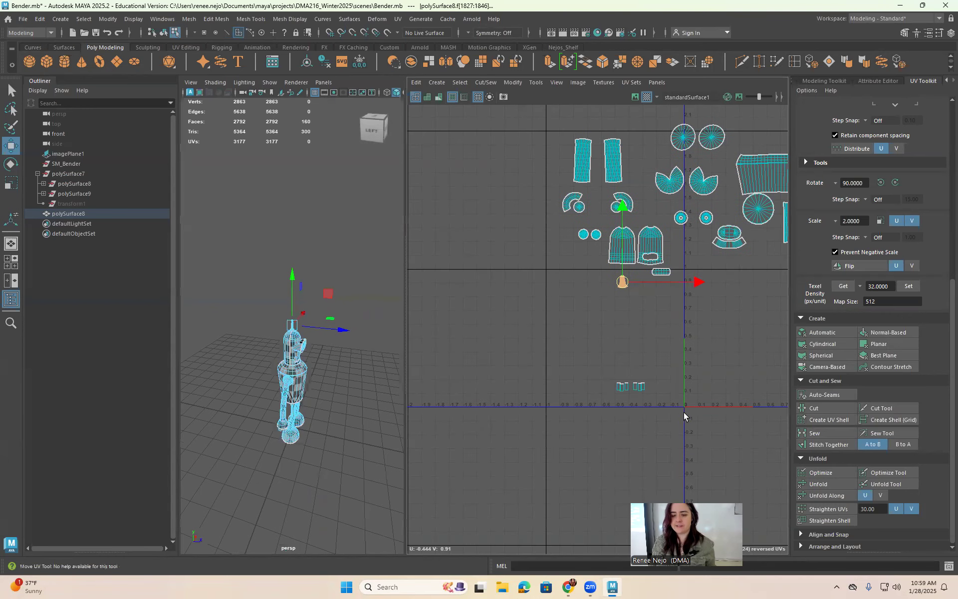
pyautogui.click(631, 388)
pyautogui.press('f')
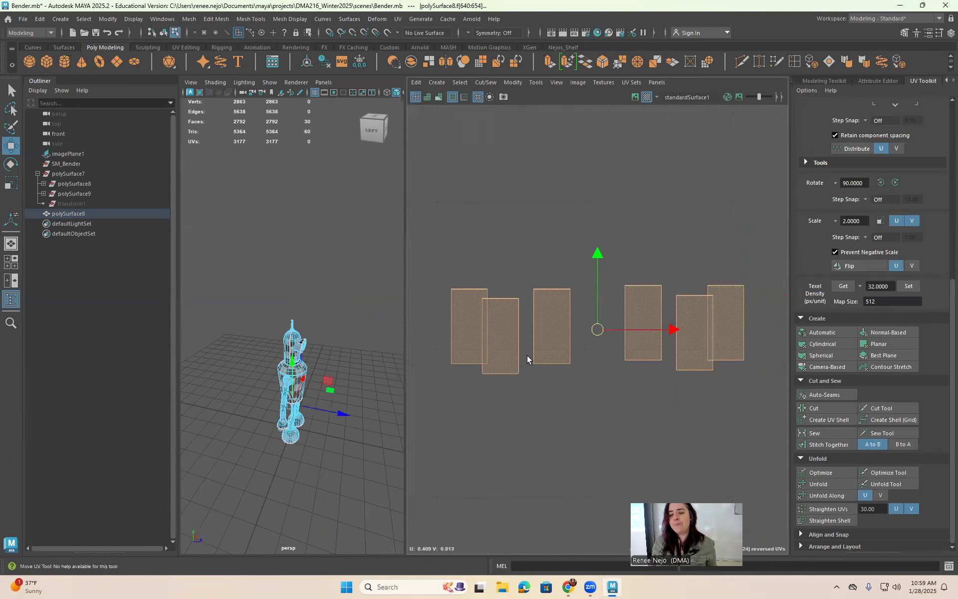
pyautogui.keyDown('alt'); pyautogui.moveTo(292, 398); pyautogui.dragTo(233, 385); pyautogui.keyUp('alt')
pyautogui.press('f')
pyautogui.moveTo(270, 323)
pyautogui.keyDown('alt'); pyautogui.mouseDown()
pyautogui.moveTo(237, 312)
pyautogui.moveTo(288, 322)
pyautogui.mouseUp(); pyautogui.keyUp('alt')
pyautogui.scroll(5, 288, 322)
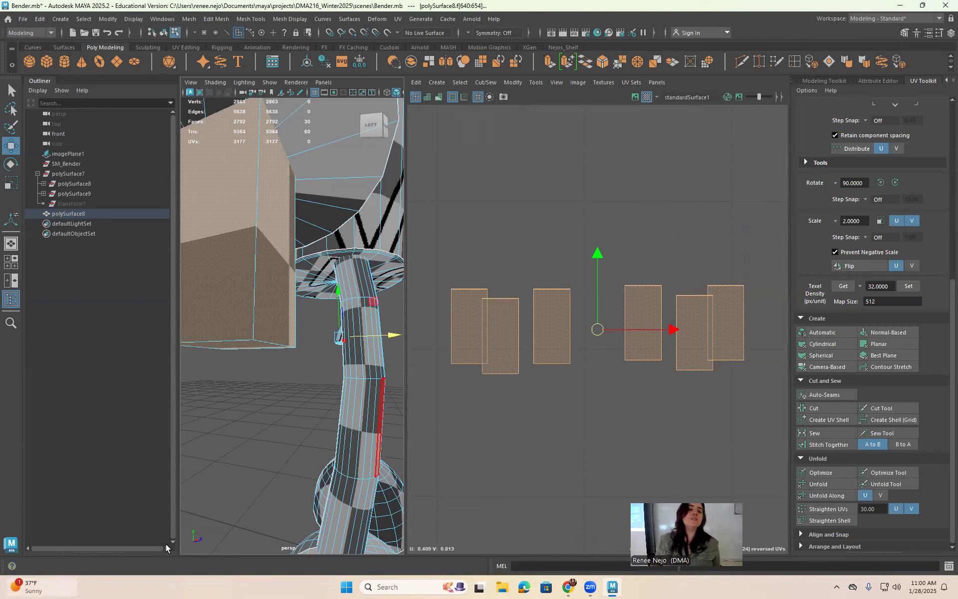
pyautogui.keyDown('alt'); pyautogui.moveTo(314, 424); pyautogui.dragTo(326, 425); pyautogui.keyUp('alt')
pyautogui.keyDown('alt'); pyautogui.moveTo(326, 425); pyautogui.dragTo(316, 425, button='right'); pyautogui.keyUp('alt')
pyautogui.keyDown('alt'); pyautogui.moveTo(320, 415); pyautogui.dragTo(397, 417); pyautogui.keyUp('alt')
# Select three edges around one finger's end cap plus one lengthwise edge, and cut the UVs along them
pyautogui.moveTo(492, 318); pyautogui.dragTo(493, 269, button='right')
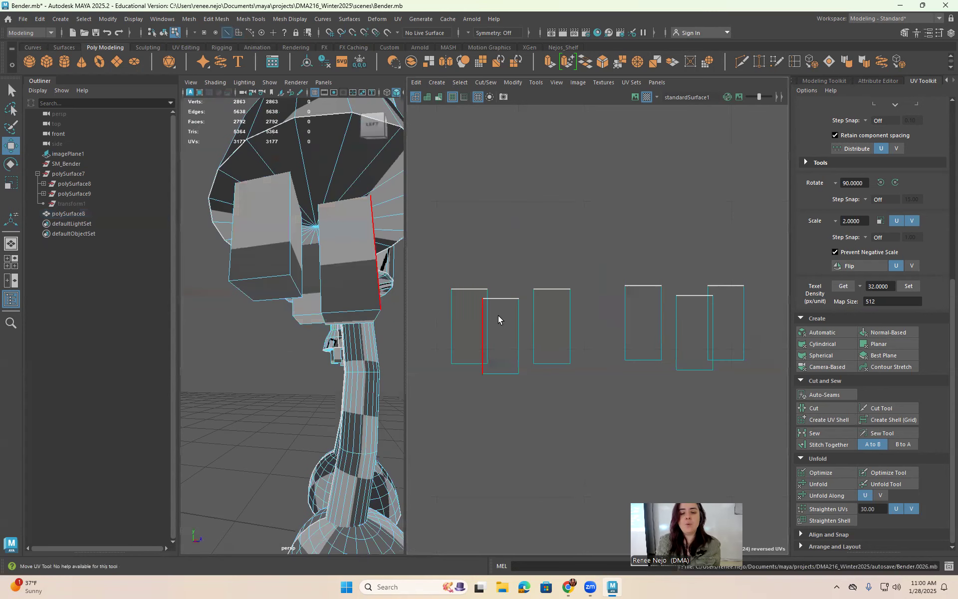
pyautogui.click(349, 303)
pyautogui.keyDown('alt'); pyautogui.moveTo(349, 312); pyautogui.dragTo(246, 219); pyautogui.keyUp('alt')
pyautogui.keyDown('shift'); pyautogui.click(330, 211); pyautogui.keyUp('shift')
pyautogui.keyDown('shift'); pyautogui.click(336, 242); pyautogui.keyUp('shift')
pyautogui.keyDown('shift'); pyautogui.click(280, 202); pyautogui.keyUp('shift')
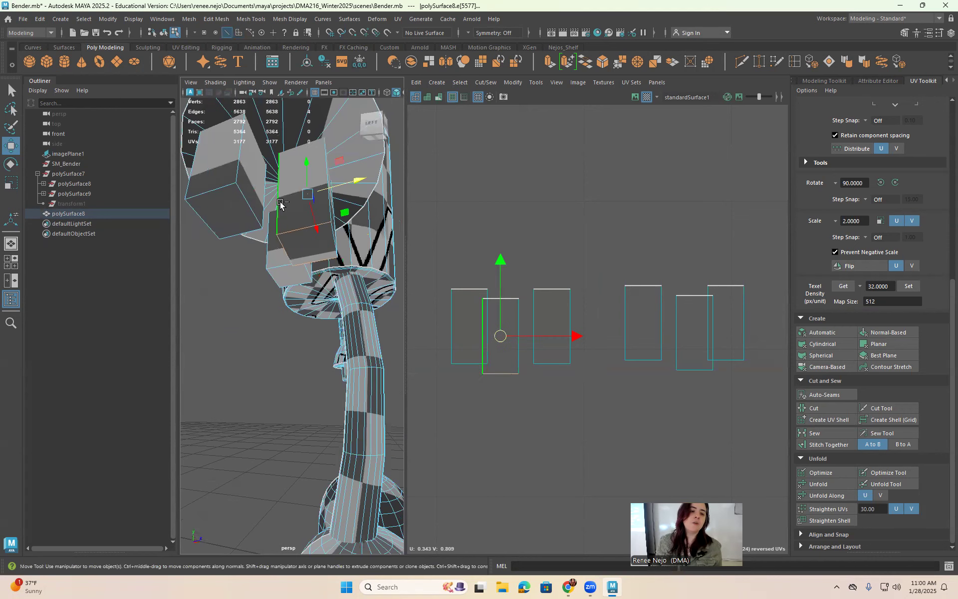
pyautogui.moveTo(526, 366); pyautogui.dragTo(514, 360, button='right')
pyautogui.click(514, 371)
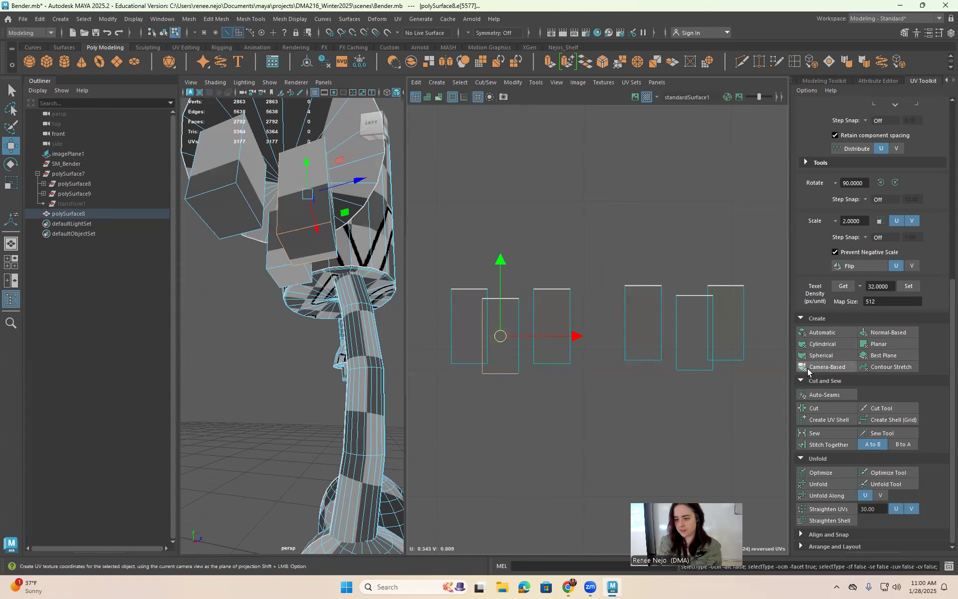
pyautogui.click(814, 408)
# Select the cut finger's whole shell and move it clear of the overlapping finger shells
pyautogui.moveTo(515, 262); pyautogui.dragTo(514, 295, button='right')
pyautogui.doubleClick(509, 334)
pyautogui.moveTo(506, 334); pyautogui.dragTo(554, 217)
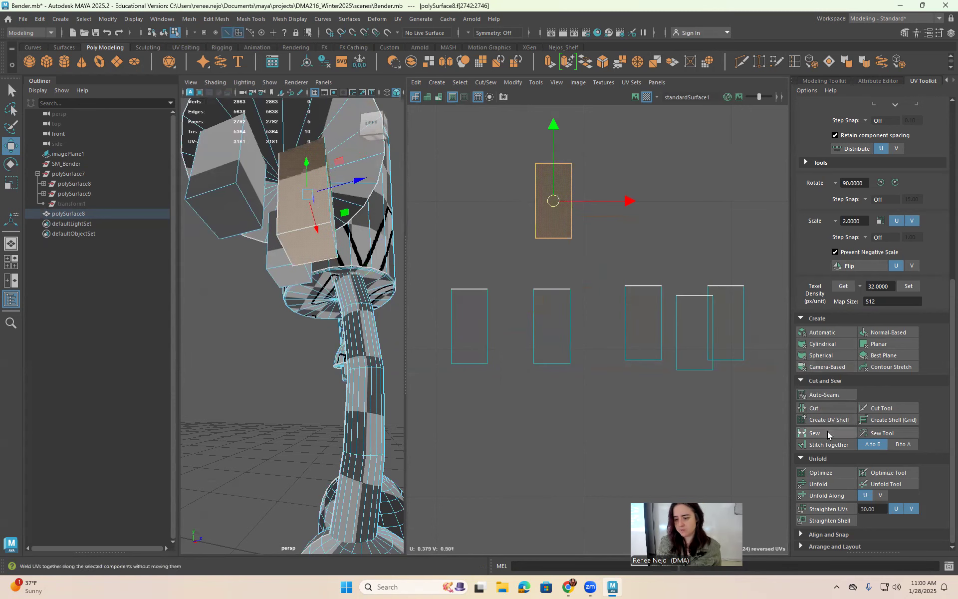
# Unfold the separated finger shell and rotate it until its long edges stand vertical
pyautogui.click(819, 484)
pyautogui.press('e')
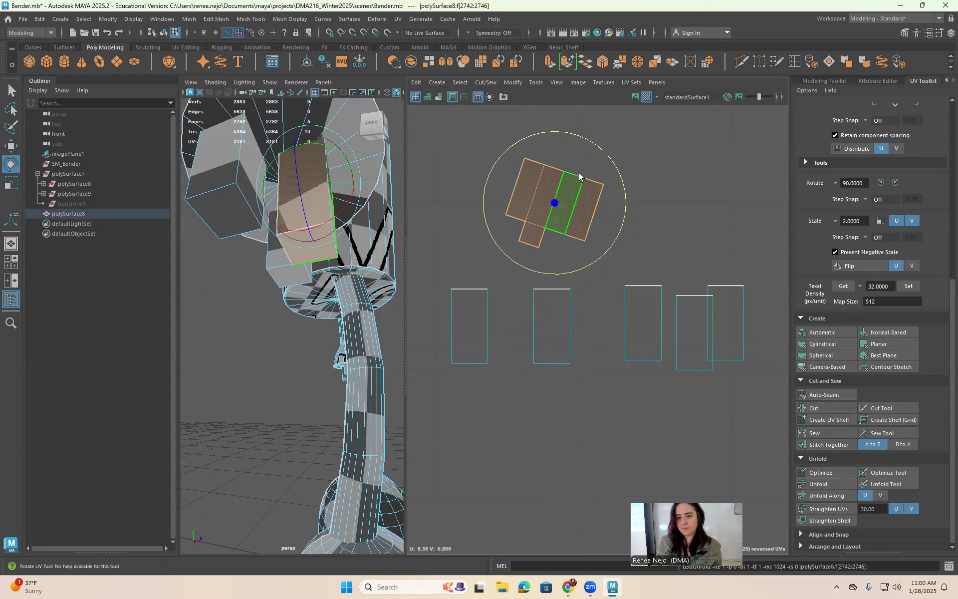
pyautogui.moveTo(610, 156); pyautogui.dragTo(587, 146)
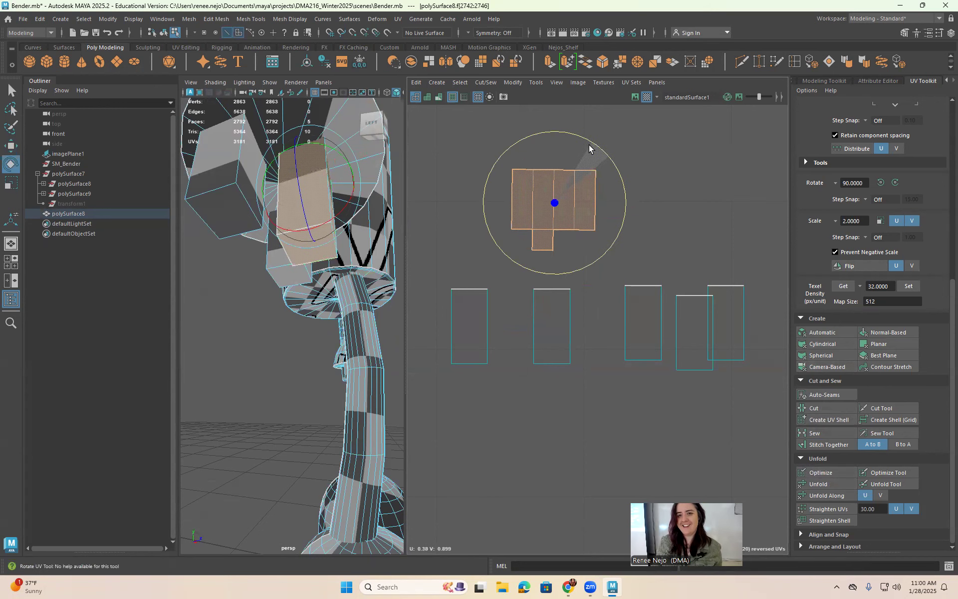
pyautogui.keyDown('alt'); pyautogui.moveTo(394, 322); pyautogui.dragTo(350, 308); pyautogui.keyUp('alt')
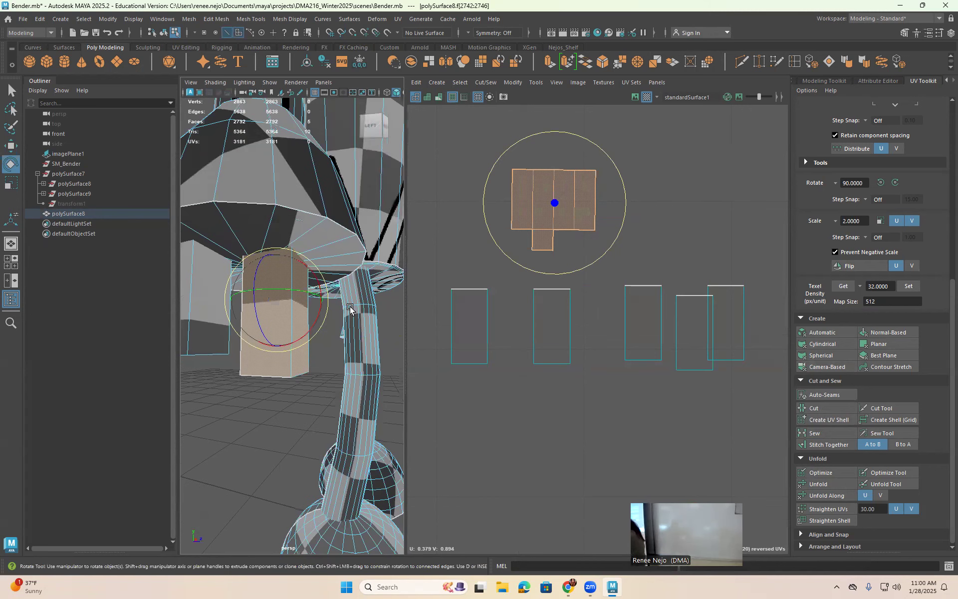
# Select one long side edge on each of the five unfinished finger UV shells
pyautogui.moveTo(610, 319); pyautogui.dragTo(610, 288, button='right')
pyautogui.click(451, 321)
pyautogui.keyDown('shift'); pyautogui.click(533, 320); pyautogui.keyUp('shift')
pyautogui.keyDown('shift'); pyautogui.click(677, 325); pyautogui.keyUp('shift')
pyautogui.keyDown('shift'); pyautogui.click(707, 298); pyautogui.keyUp('shift')
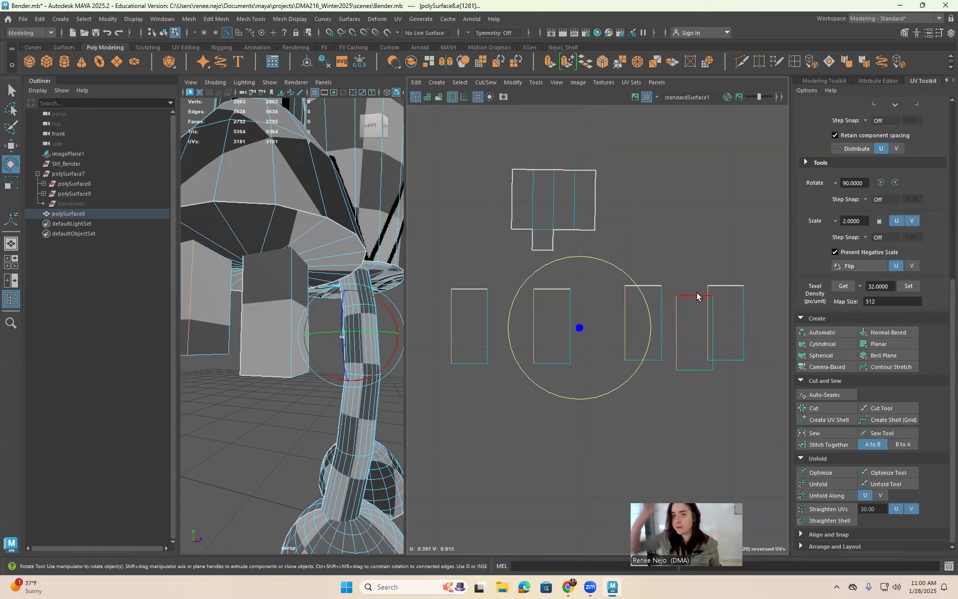
# Add the fingertip edges of the first finger blocks to the edge selection, leaving one side of each tip attached
pyautogui.keyDown('alt'); pyautogui.moveTo(367, 336); pyautogui.dragTo(340, 280); pyautogui.keyUp('alt')
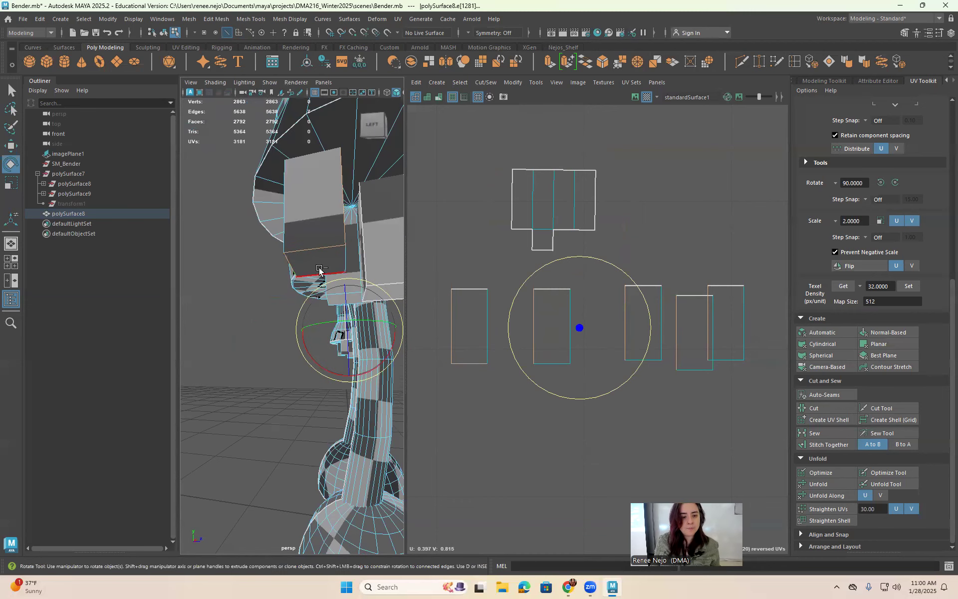
pyautogui.keyDown('alt'); pyautogui.moveTo(304, 290); pyautogui.dragTo(298, 289, button='middle'); pyautogui.keyUp('alt')
pyautogui.keyDown('alt'); pyautogui.moveTo(298, 289); pyautogui.dragTo(303, 274); pyautogui.keyUp('alt')
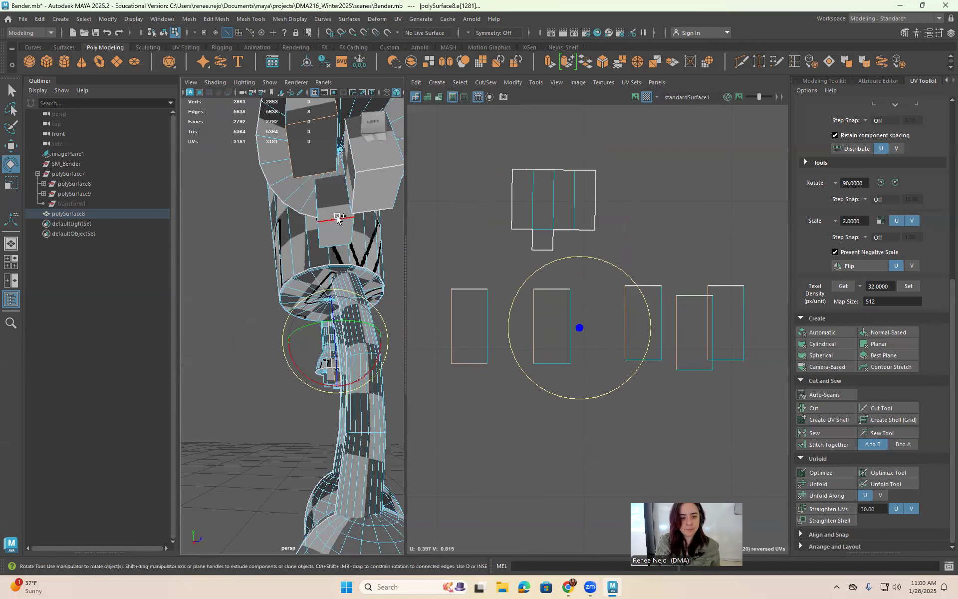
pyautogui.keyDown('shift'); pyautogui.doubleClick(325, 229); pyautogui.keyUp('shift')
pyautogui.press('q')
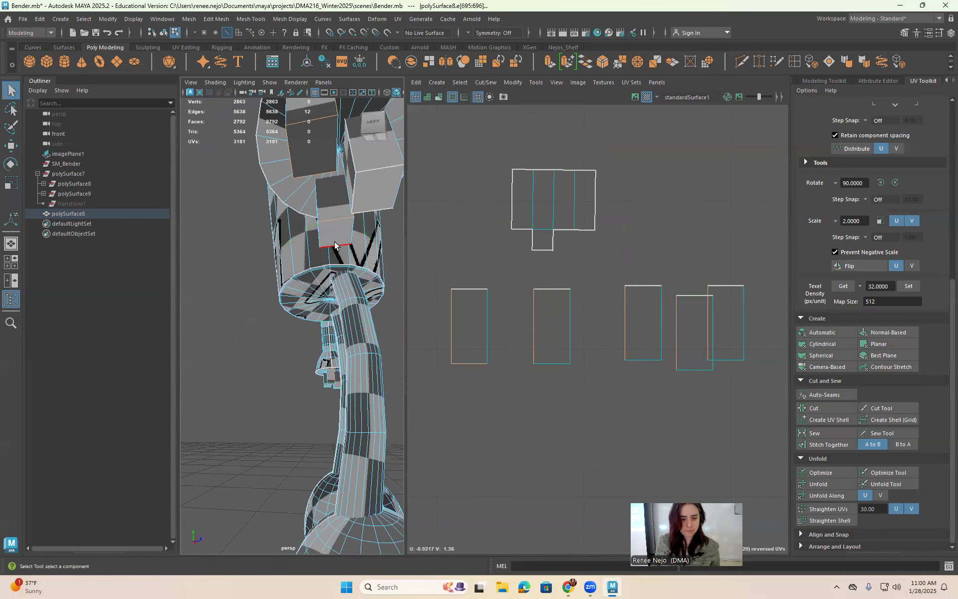
pyautogui.keyDown('shift'); pyautogui.click(319, 235); pyautogui.keyUp('shift')
# Add the tip edges of the remaining finger blocks to the selection and cut the UVs along all selected edges
pyautogui.keyDown('alt'); pyautogui.moveTo(373, 291); pyautogui.dragTo(308, 292); pyautogui.keyUp('alt')
pyautogui.keyDown('alt'); pyautogui.moveTo(278, 301); pyautogui.dragTo(99, 310, button='middle'); pyautogui.keyUp('alt')
pyautogui.keyDown('alt'); pyautogui.moveTo(370, 300); pyautogui.dragTo(302, 278, button='middle'); pyautogui.keyUp('alt')
pyautogui.keyDown('alt'); pyautogui.moveTo(301, 278); pyautogui.dragTo(327, 297, button='right'); pyautogui.keyUp('alt')
pyautogui.keyDown('alt'); pyautogui.moveTo(327, 296); pyautogui.dragTo(319, 229); pyautogui.keyUp('alt')
pyautogui.keyDown('shift'); pyautogui.click(311, 228); pyautogui.keyUp('shift')
pyautogui.keyDown('shift'); pyautogui.click(301, 236); pyautogui.keyUp('shift')
pyautogui.keyDown('shift'); pyautogui.click(308, 249); pyautogui.keyUp('shift')
pyautogui.keyDown('shift'); pyautogui.click(318, 273); pyautogui.keyUp('shift')
pyautogui.keyDown('shift'); pyautogui.click(273, 237); pyautogui.keyUp('shift')
pyautogui.keyDown('shift'); pyautogui.click(258, 247); pyautogui.keyUp('shift')
pyautogui.keyDown('shift'); pyautogui.click(269, 257); pyautogui.keyUp('shift')
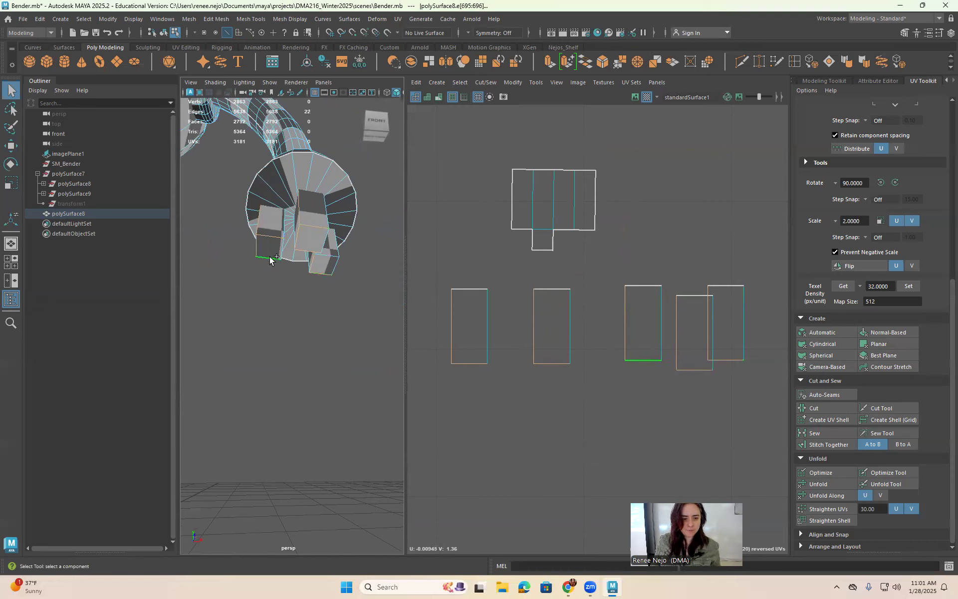
pyautogui.click(826, 412)
# Select the five finger UV shells and unfold them
pyautogui.moveTo(622, 262); pyautogui.dragTo(621, 285, button='right')
pyautogui.moveTo(447, 274); pyautogui.dragTo(782, 397)
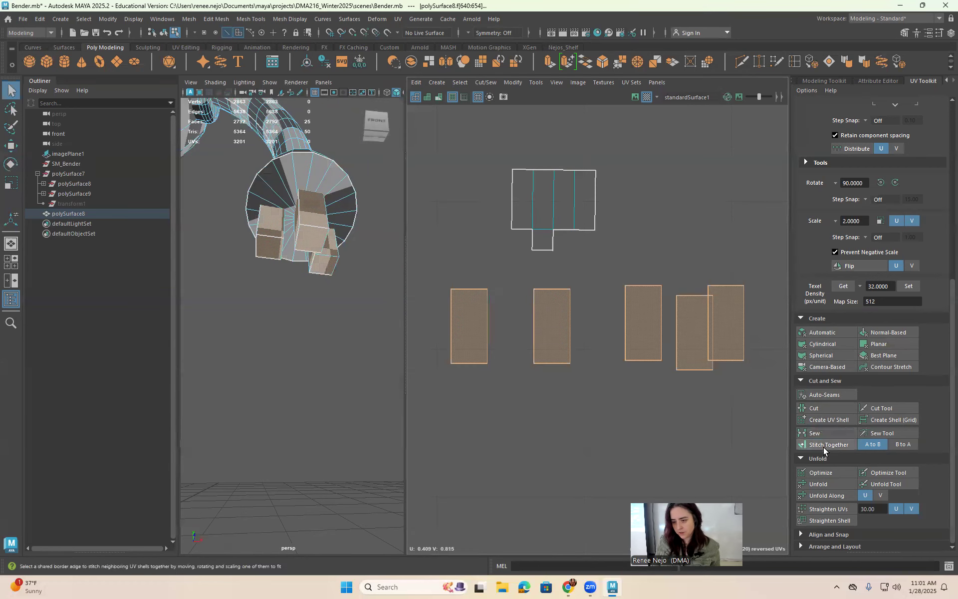
pyautogui.click(831, 484)
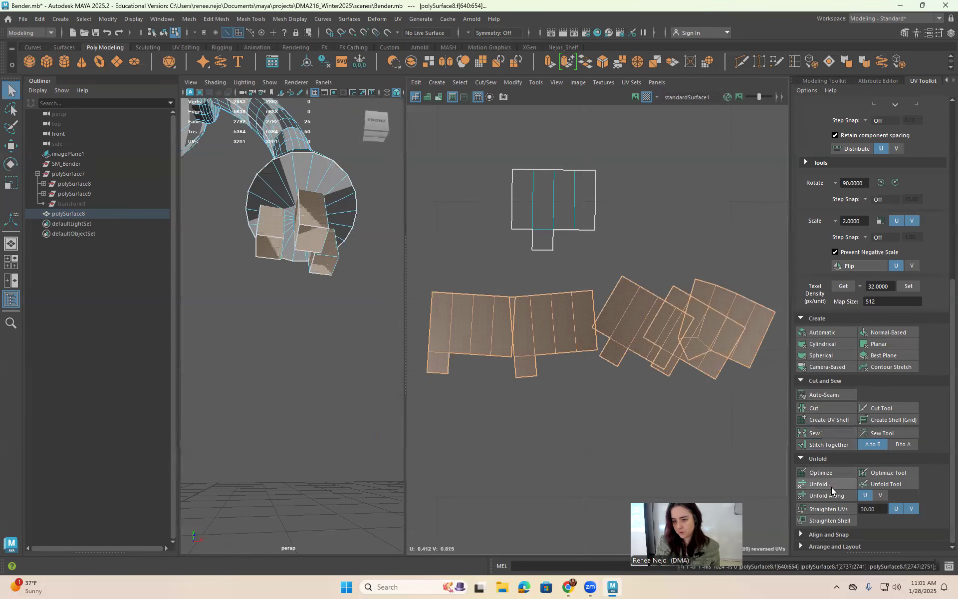
# Separate the distorted finger shell from its overlapping neighbours, cut its missing seam edge, and unfold it again
pyautogui.click(740, 317)
pyautogui.press('w')
pyautogui.moveTo(735, 321); pyautogui.dragTo(706, 223)
pyautogui.moveTo(706, 223)
pyautogui.mouseDown(button='right')
pyautogui.moveTo(706, 203)
pyautogui.moveTo(695, 231)
pyautogui.mouseUp(button='right')
pyautogui.click(682, 239)
pyautogui.click(823, 413)
pyautogui.doubleClick(697, 216)
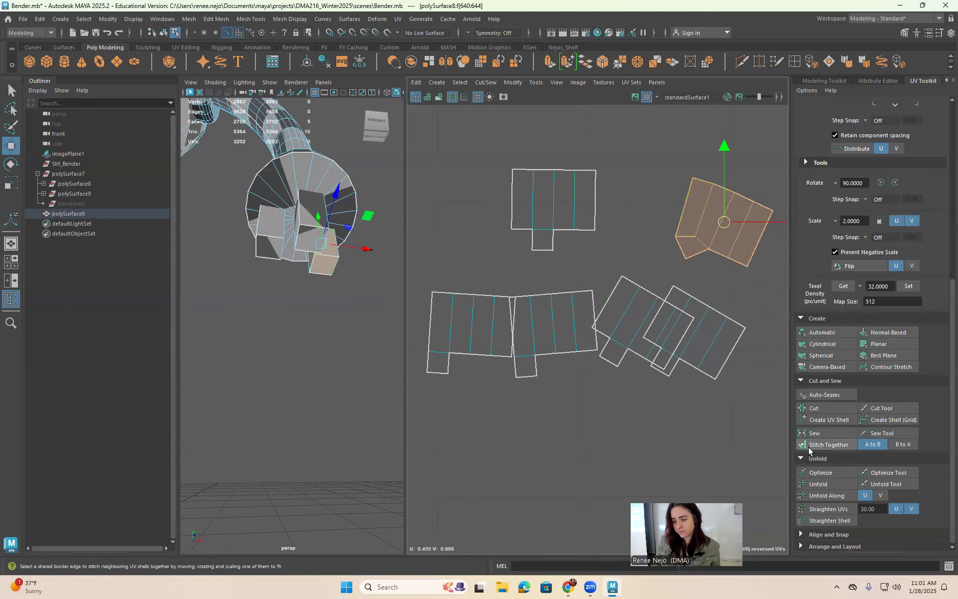
pyautogui.click(819, 484)
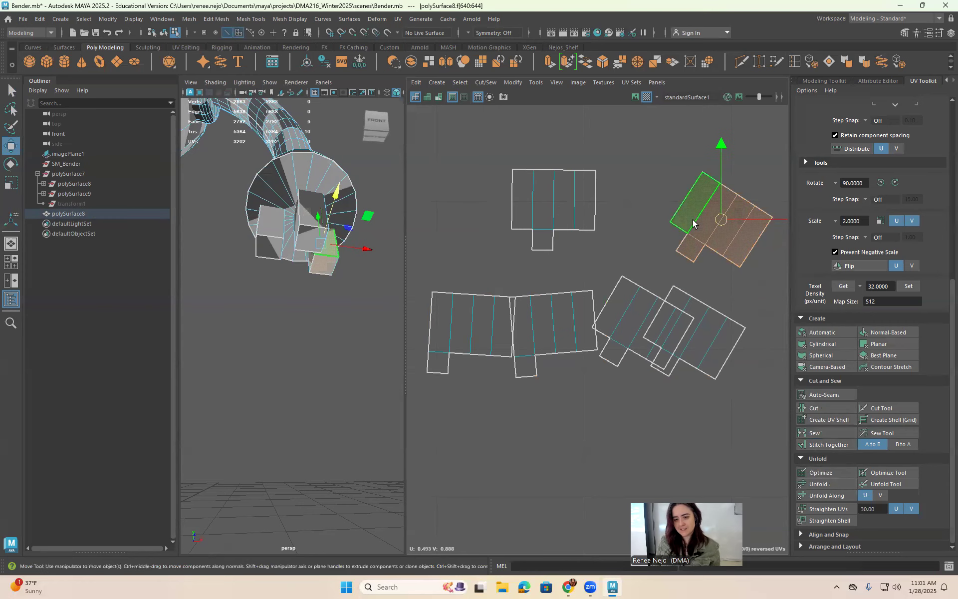
# Rotate the re-unfolded finger shell and the tilted one next to it upright, moving the latter clear above the others
pyautogui.press('e')
pyautogui.moveTo(755, 168); pyautogui.dragTo(720, 154)
pyautogui.doubleClick(617, 331)
pyautogui.moveTo(686, 271); pyautogui.dragTo(658, 255)
pyautogui.press('w')
pyautogui.moveTo(650, 350); pyautogui.dragTo(662, 182)
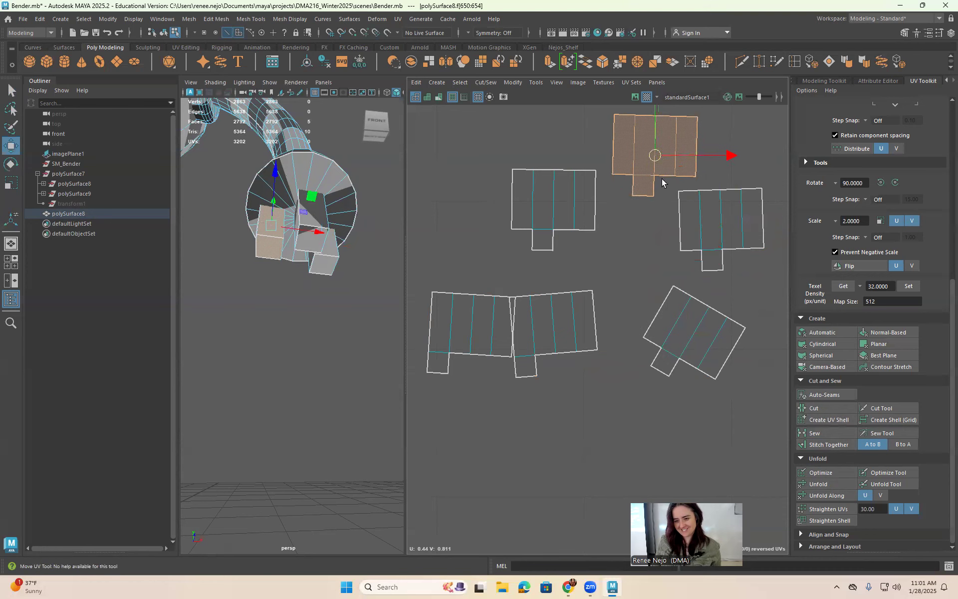
# Rotate the three remaining finger shells upright and move the outermost one away from its neighbour
pyautogui.click(699, 337)
pyautogui.doubleClick(699, 337)
pyautogui.press('e')
pyautogui.moveTo(741, 287); pyautogui.dragTo(709, 272)
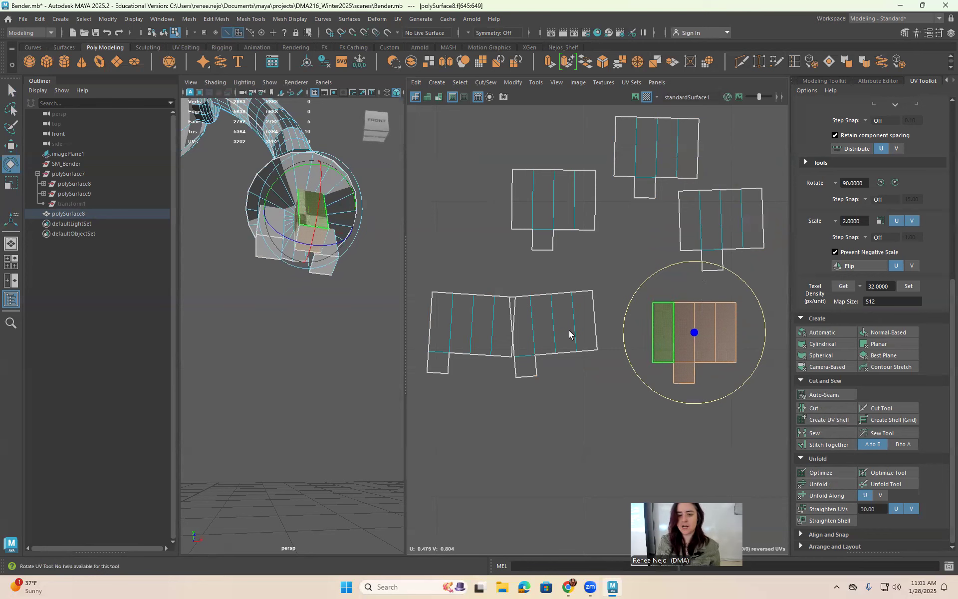
pyautogui.doubleClick(570, 334)
pyautogui.moveTo(588, 276); pyautogui.dragTo(577, 278)
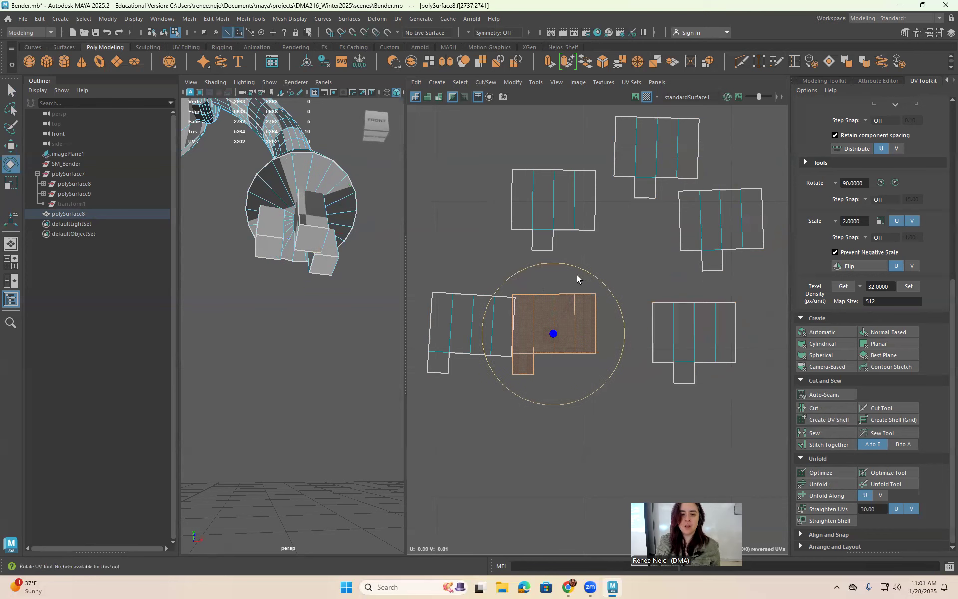
pyautogui.doubleClick(462, 324)
pyautogui.moveTo(515, 280); pyautogui.dragTo(510, 280)
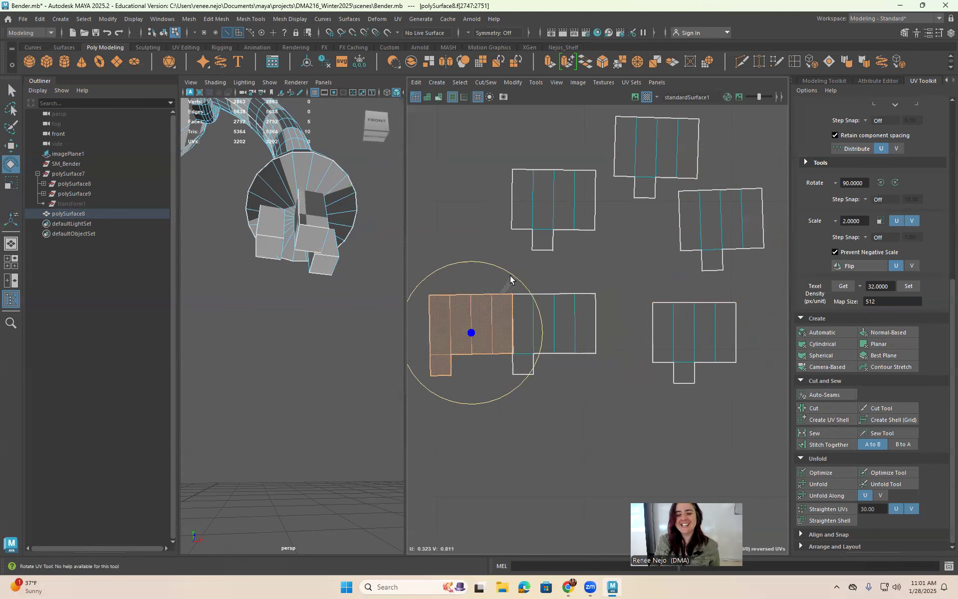
pyautogui.press('w')
pyautogui.moveTo(470, 335); pyautogui.dragTo(455, 328)
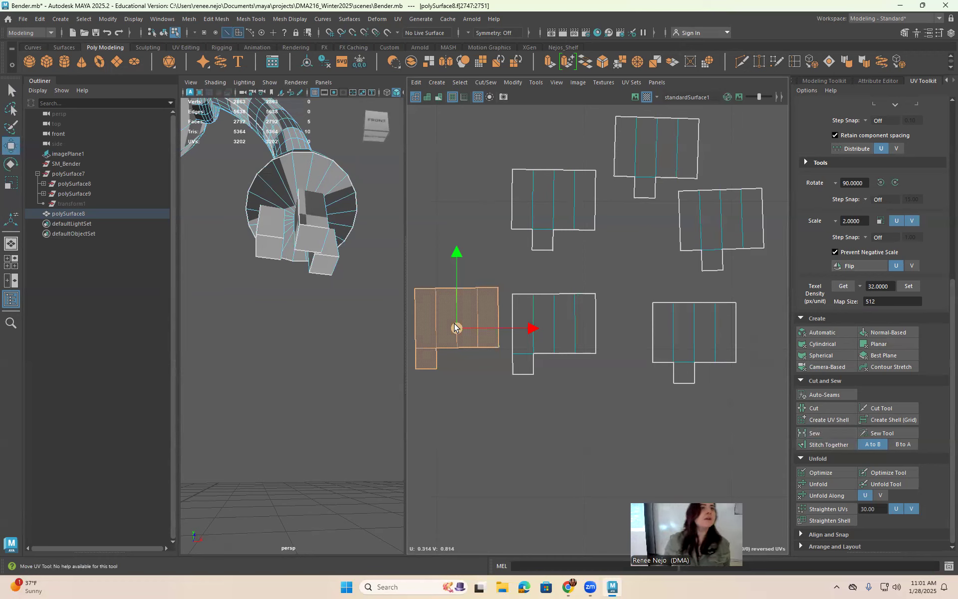
# Select all six finger shells and move them together slightly within the UV layout
pyautogui.scroll(-3, 544, 354)
pyautogui.moveTo(680, 408); pyautogui.dragTo(471, 250)
pyautogui.scroll(-5, 480, 254)
pyautogui.moveTo(530, 245); pyautogui.dragTo(524, 227)
pyautogui.keyDown('alt'); pyautogui.moveTo(524, 227); pyautogui.dragTo(505, 368, button='right'); pyautogui.keyUp('alt')
pyautogui.keyDown('alt'); pyautogui.moveTo(552, 284); pyautogui.dragTo(619, 349, button='middle'); pyautogui.keyUp('alt')
pyautogui.keyDown('alt'); pyautogui.moveTo(548, 338); pyautogui.dragTo(627, 347, button='middle'); pyautogui.keyUp('alt')
pyautogui.keyDown('alt'); pyautogui.moveTo(499, 310); pyautogui.dragTo(691, 314, button='right'); pyautogui.keyUp('alt')
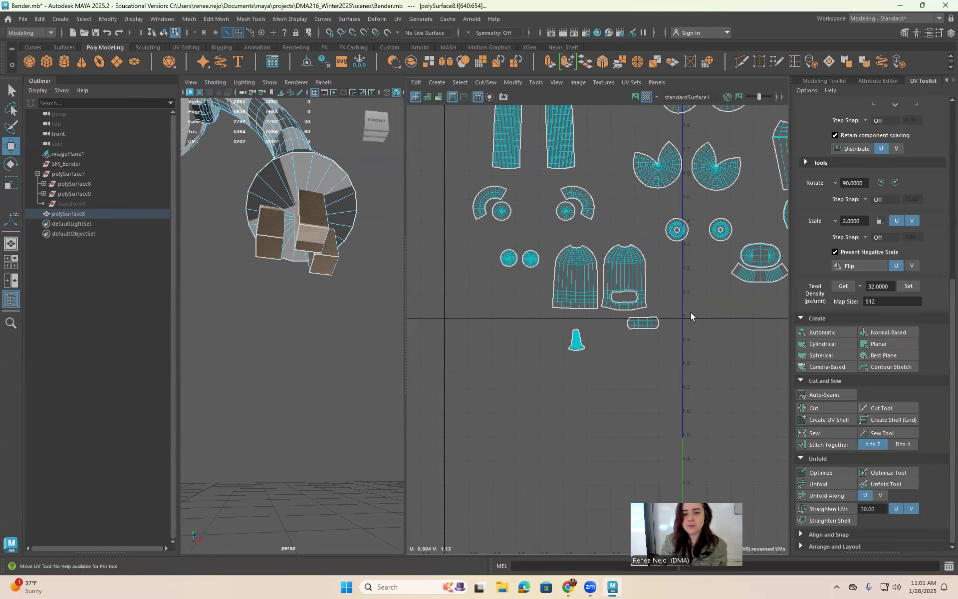
# Expand the Arrange and Layout options and apply Orient Shells to the selected finger shells
pyautogui.scroll(-10, 367, 306)
pyautogui.keyDown('alt'); pyautogui.moveTo(368, 306); pyautogui.dragTo(324, 351); pyautogui.keyUp('alt')
pyautogui.scroll(8, 325, 351)
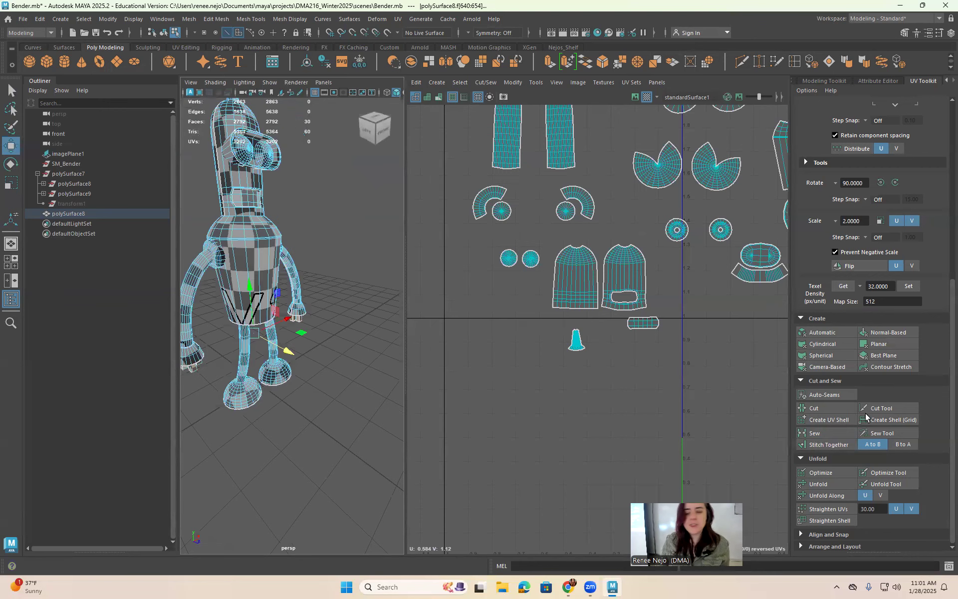
pyautogui.moveTo(792, 380); pyautogui.dragTo(760, 380)
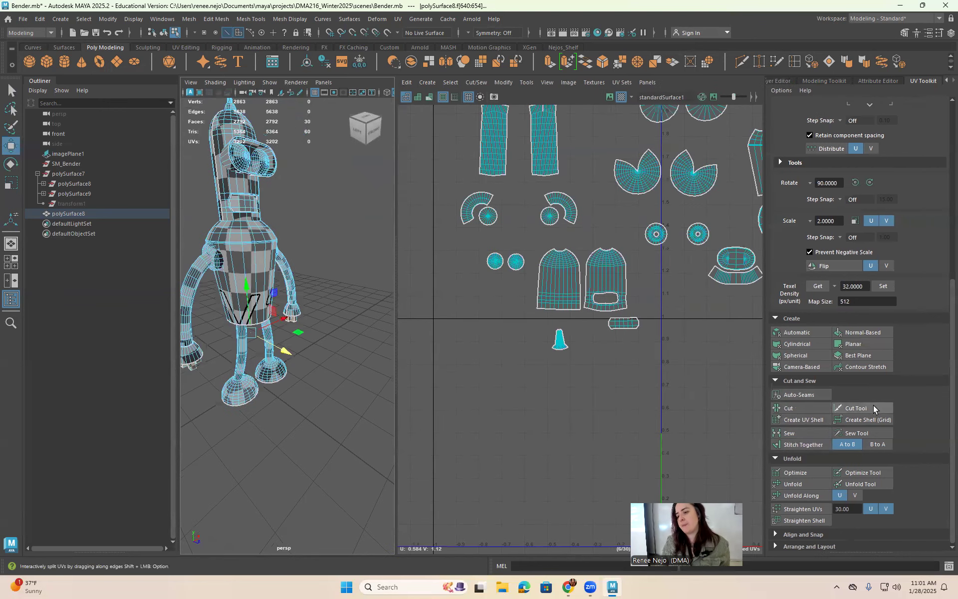
pyautogui.click(775, 541)
pyautogui.scroll(-4, 802, 532)
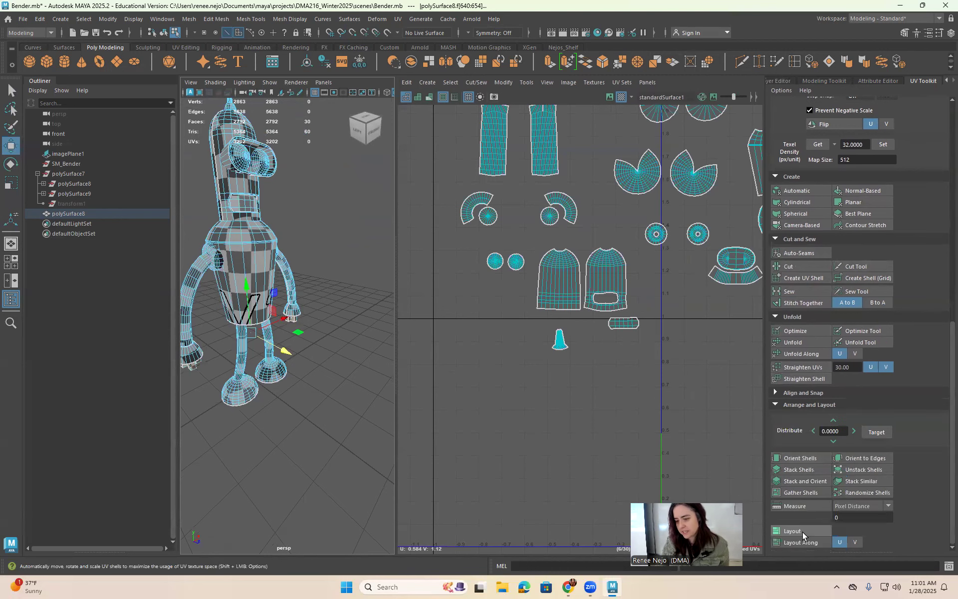
pyautogui.click(817, 457)
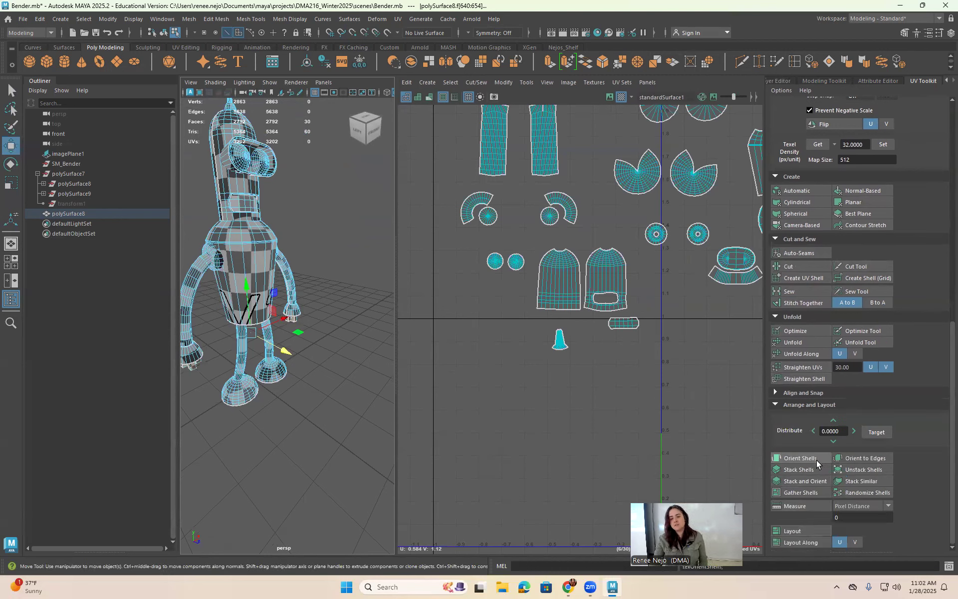
# Select every UV shell of the character and orient them all parallel to the nearest U or V axis
pyautogui.scroll(-3, 593, 375)
pyautogui.keyDown('alt'); pyautogui.moveTo(725, 398); pyautogui.dragTo(676, 404, button='middle'); pyautogui.keyUp('alt')
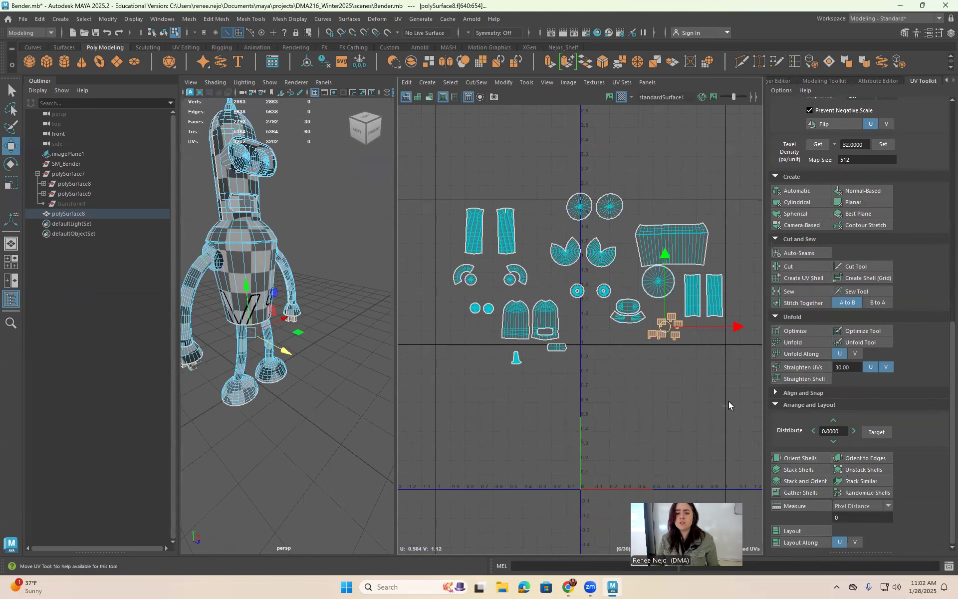
pyautogui.moveTo(425, 142); pyautogui.dragTo(740, 391)
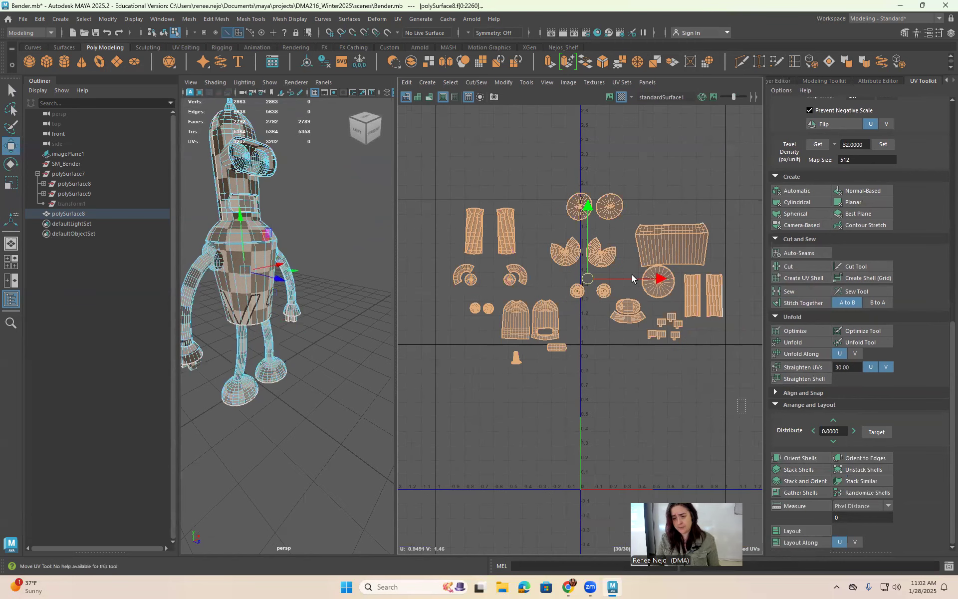
pyautogui.click(808, 458)
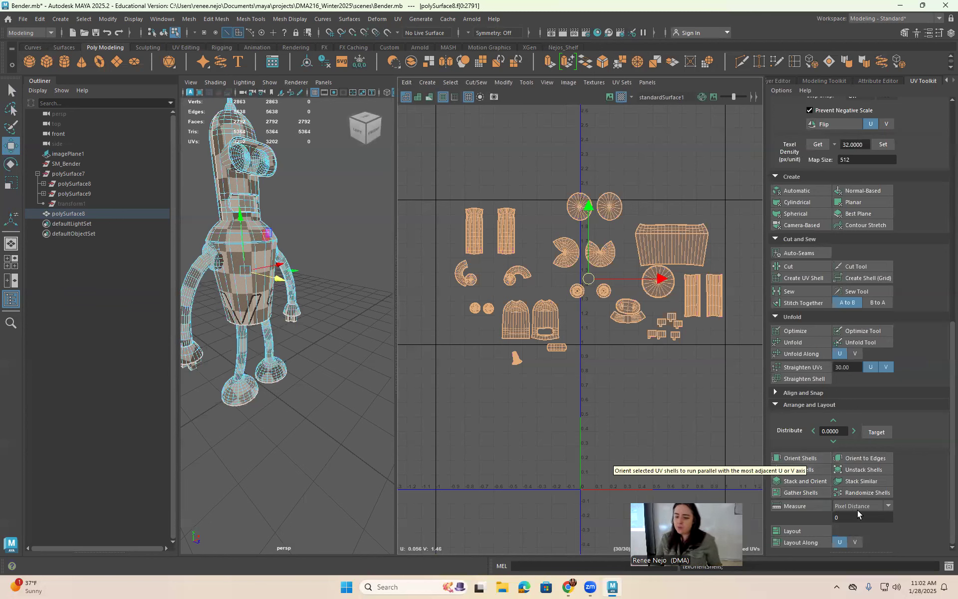
# Apply Layout to pack all the selected UV shells into the 0 to 1 UV tile
pyautogui.click(801, 532)
pyautogui.keyDown('alt'); pyautogui.moveTo(718, 425); pyautogui.dragTo(686, 349, button='middle'); pyautogui.keyUp('alt')
pyautogui.scroll(1, 686, 348)
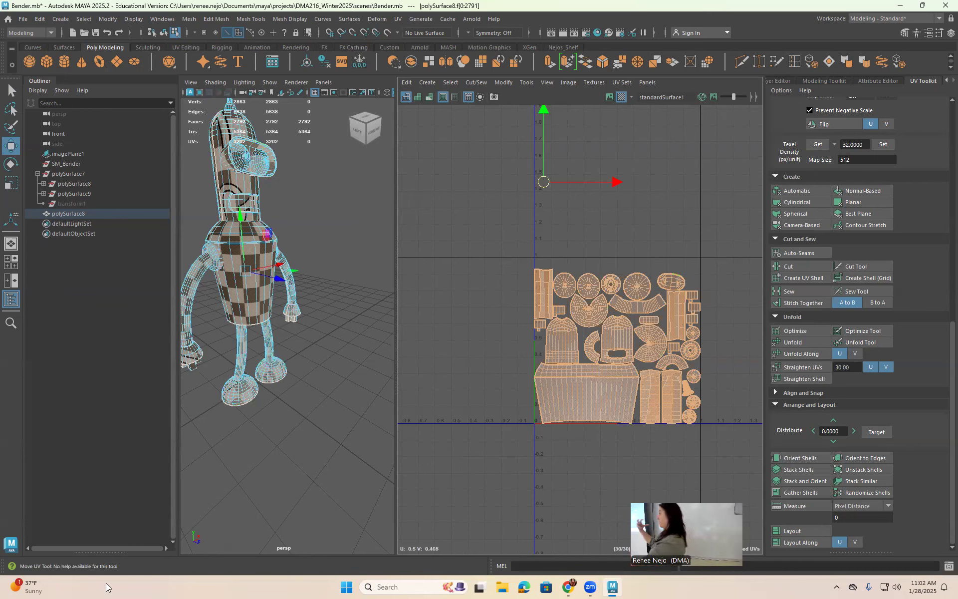
# Examine the Layout UVs options and the gaps between the packed UV shells
pyautogui.click(528, 83)
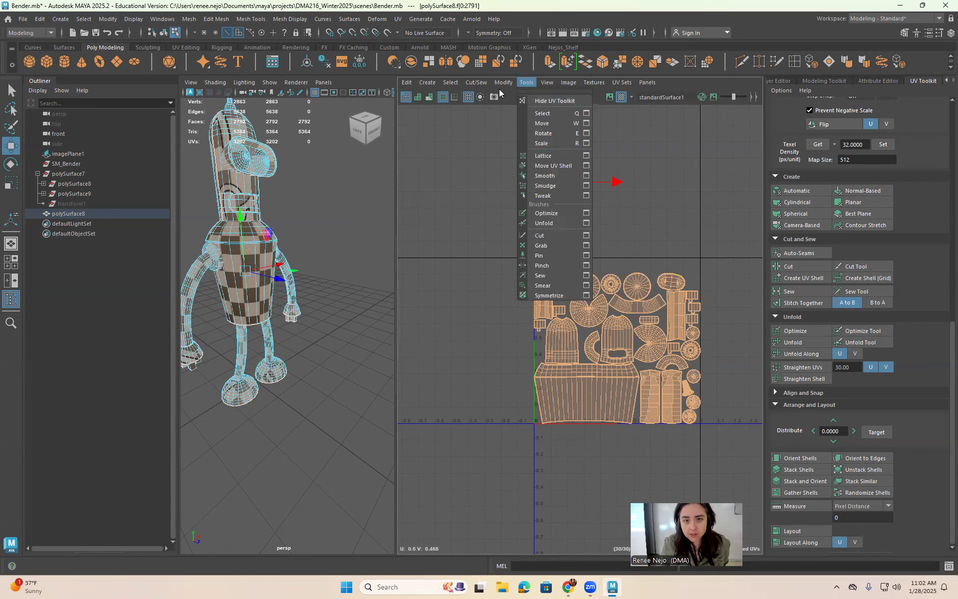
pyautogui.moveTo(507, 85)
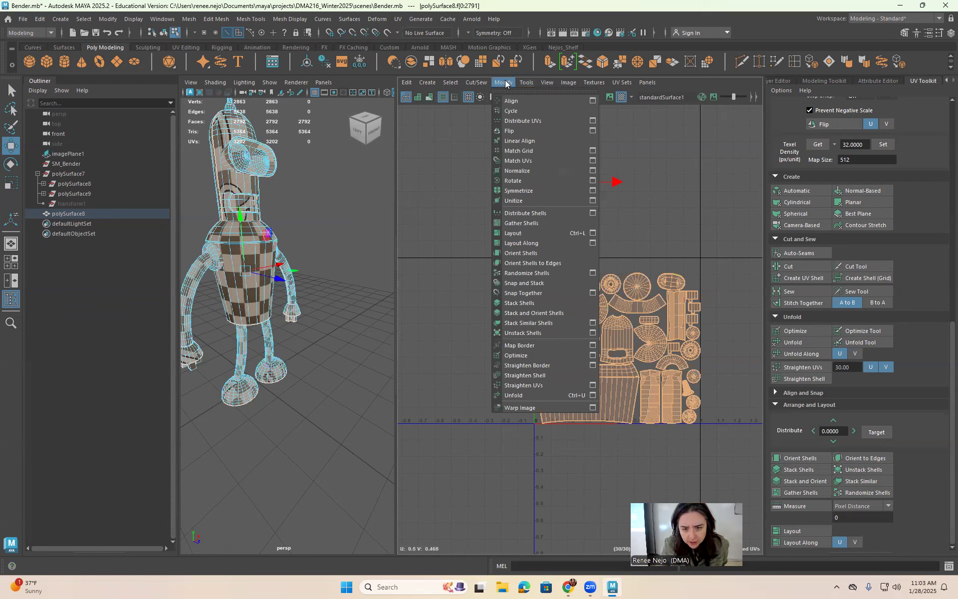
pyautogui.click(592, 232)
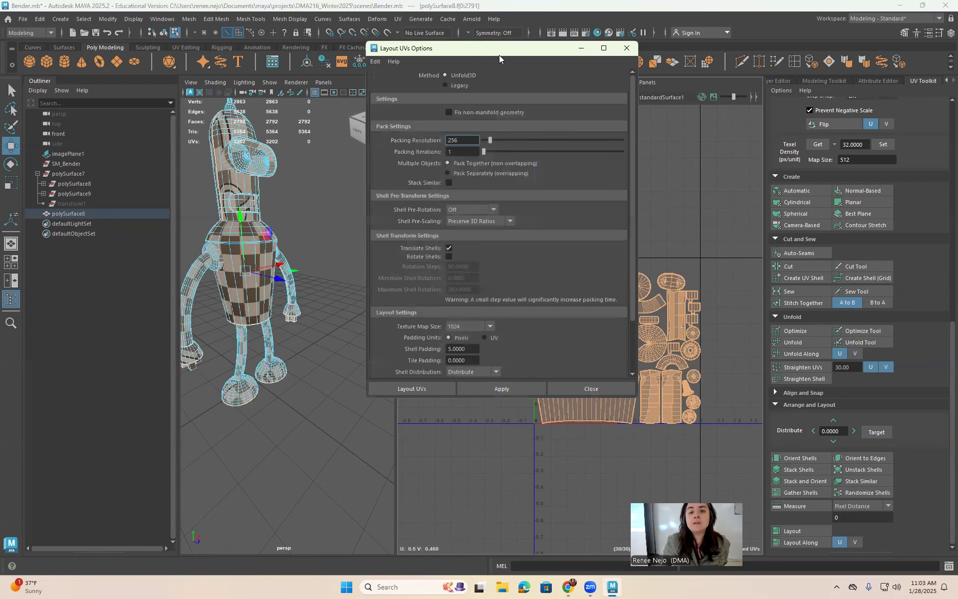
pyautogui.moveTo(499, 55); pyautogui.dragTo(411, 69)
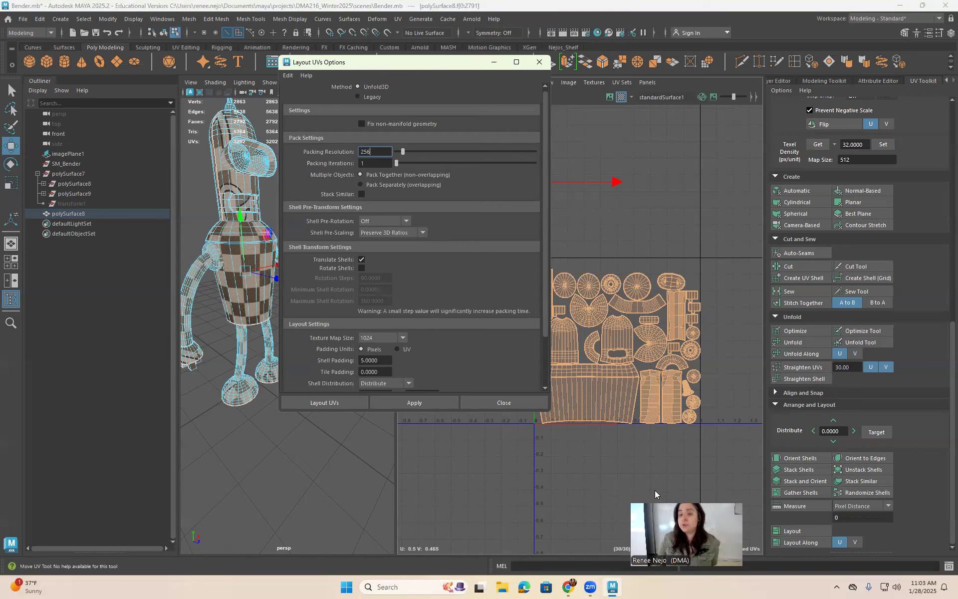
pyautogui.scroll(5, 649, 424)
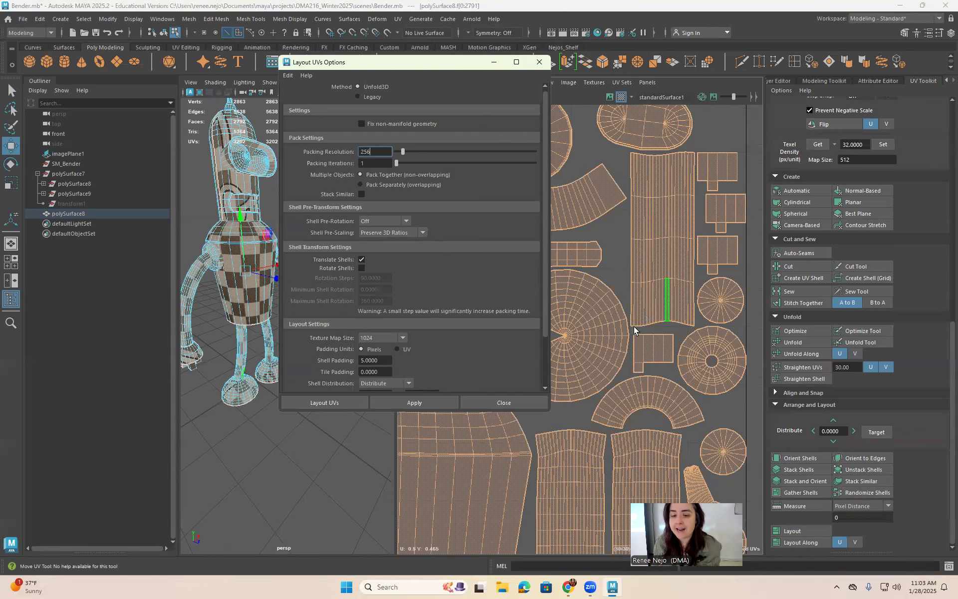
pyautogui.scroll(3, 634, 328)
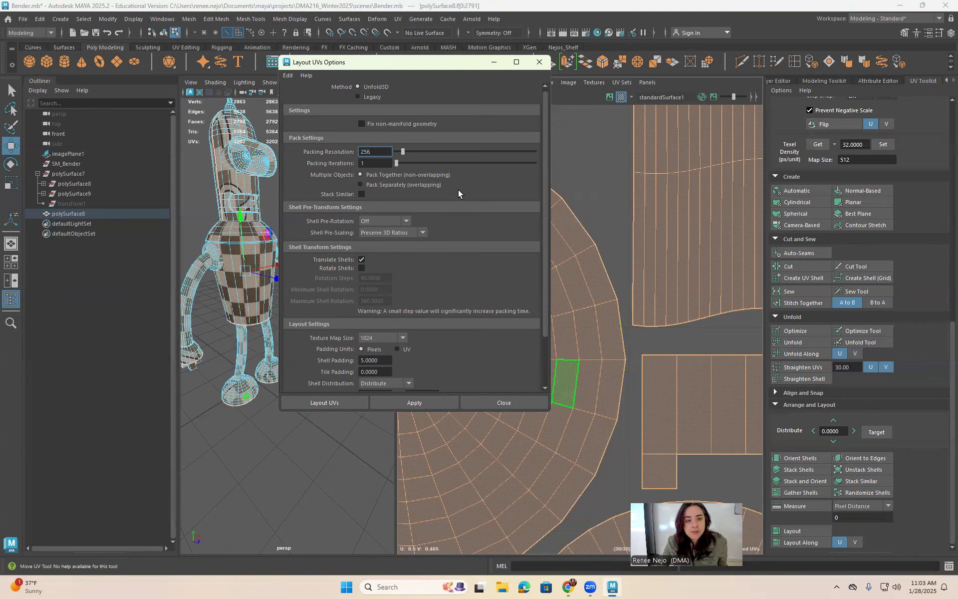
pyautogui.click(540, 62)
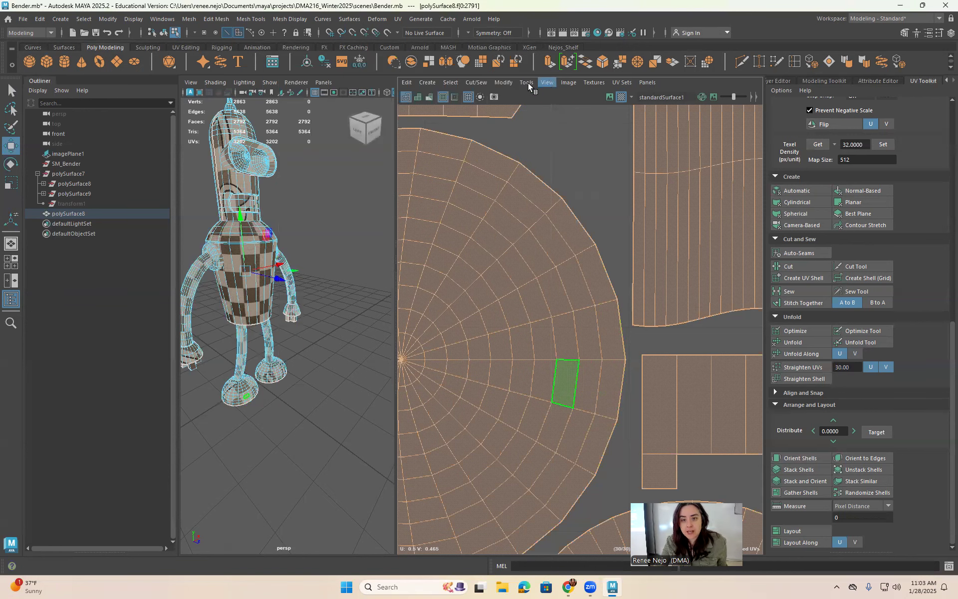
# Set the texture map size to 512 in the Layout UVs options
pyautogui.click(528, 83)
pyautogui.moveTo(500, 83)
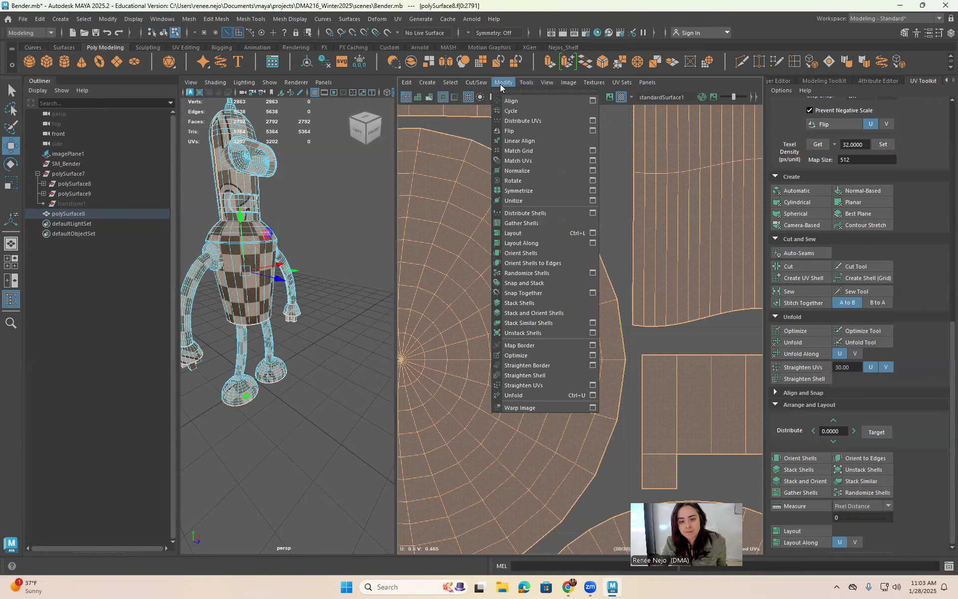
pyautogui.click(593, 234)
pyautogui.scroll(-3, 326, 298)
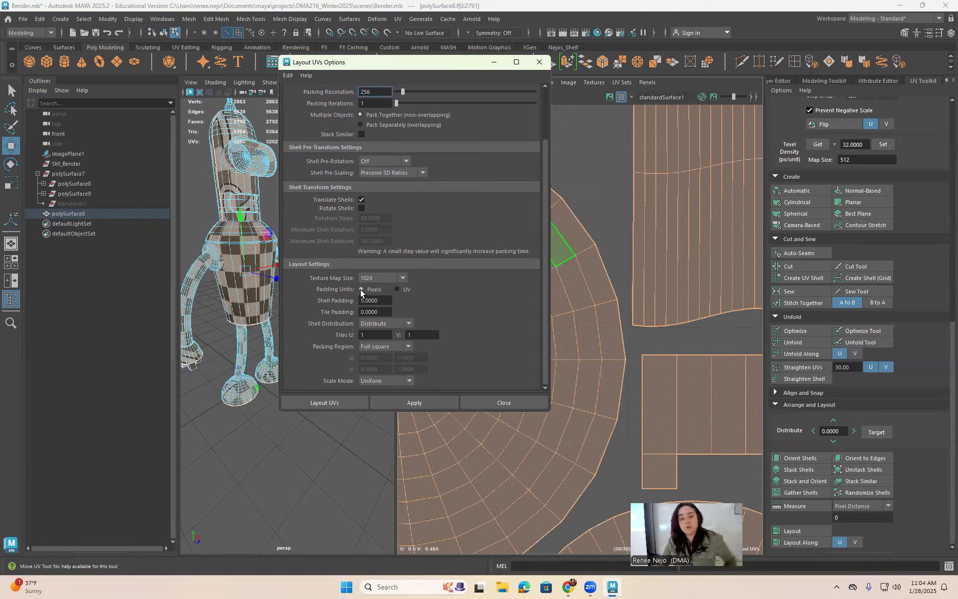
pyautogui.click(376, 300)
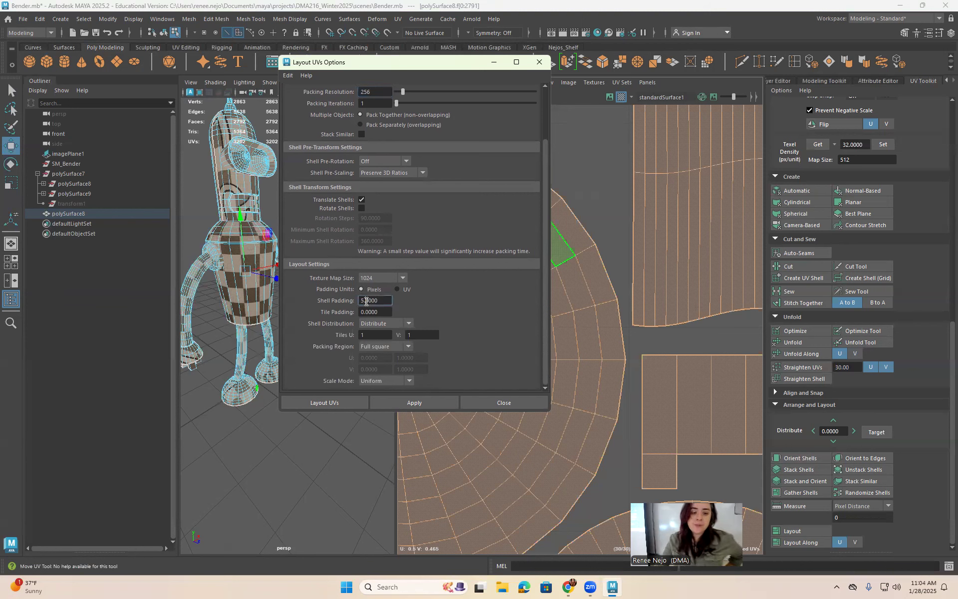
pyautogui.doubleClick(366, 300)
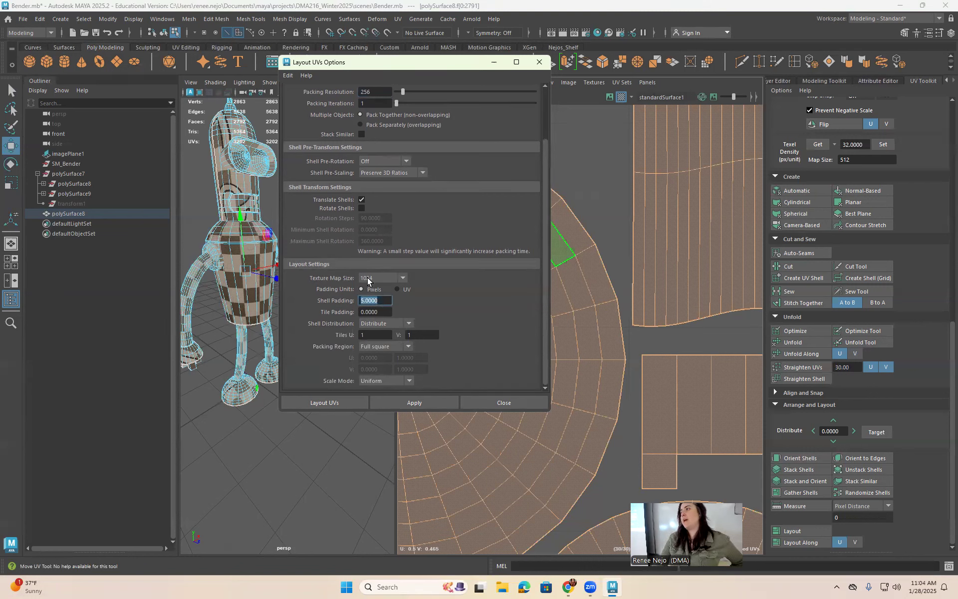
pyautogui.click(368, 280)
pyautogui.click(369, 315)
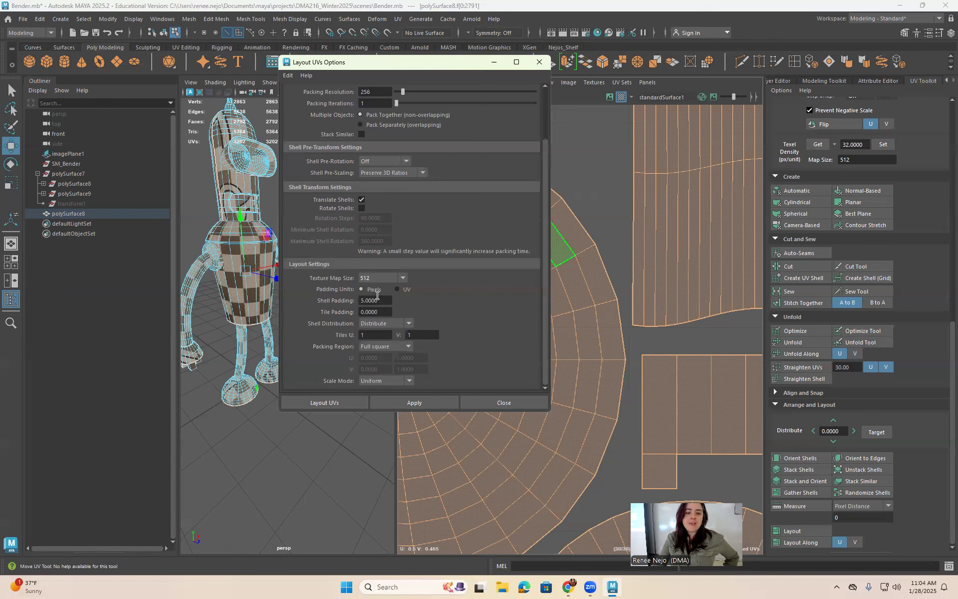
# Set the texture map size to 1024 and the shell padding to 10 pixels, and apply the UV layout
pyautogui.click(376, 279)
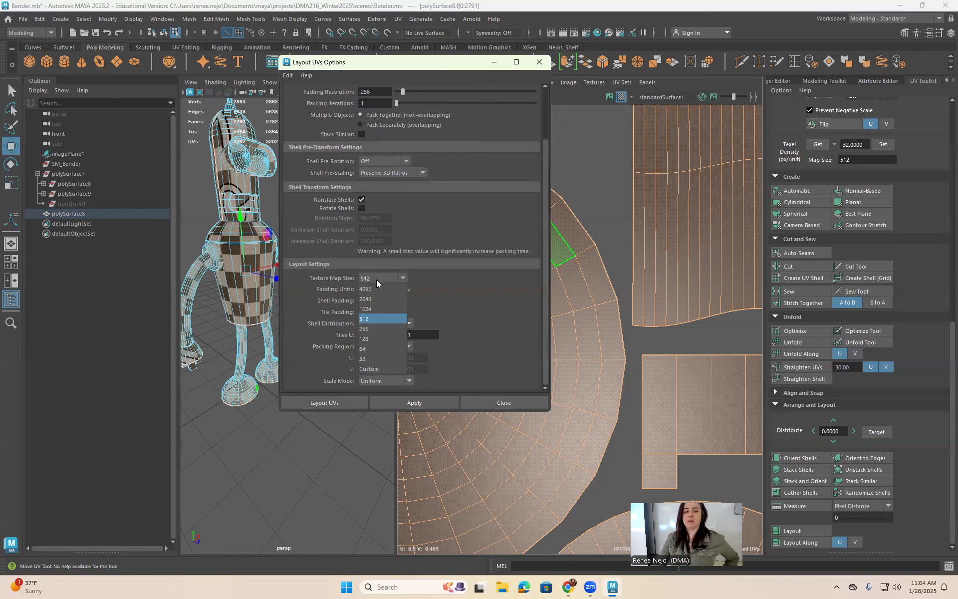
pyautogui.click(375, 309)
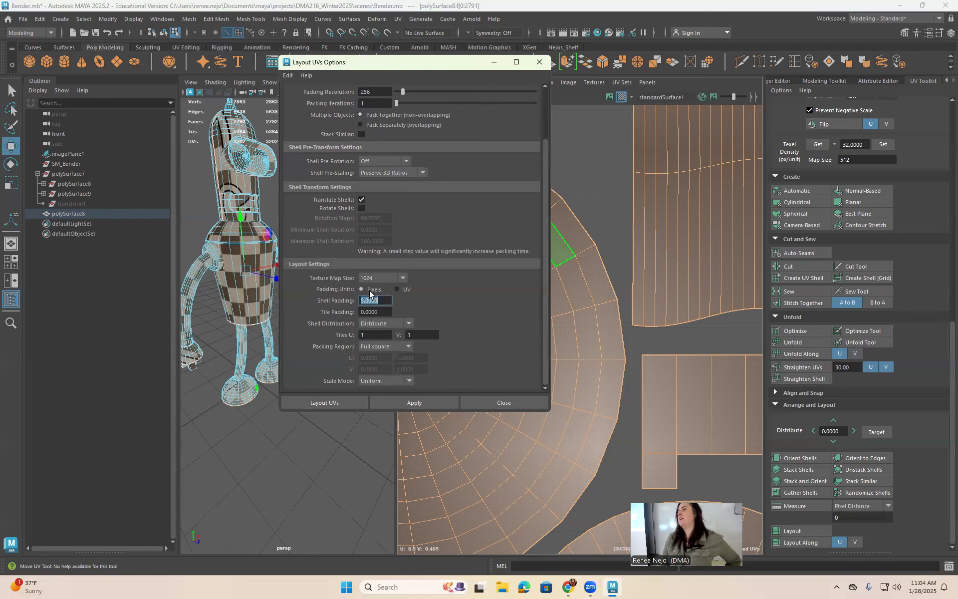
pyautogui.click(416, 403)
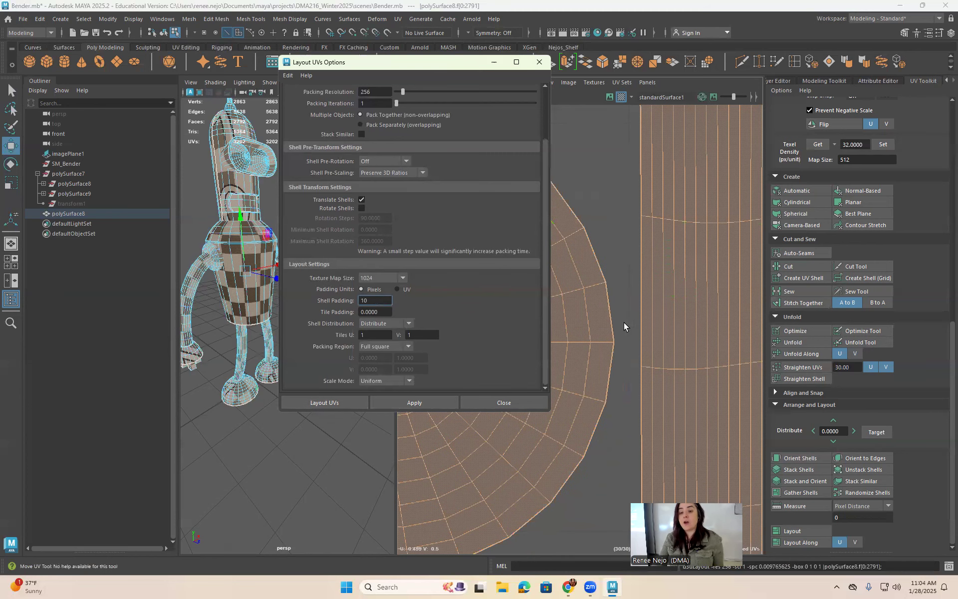
pyautogui.scroll(-3, 616, 343)
pyautogui.click(610, 266)
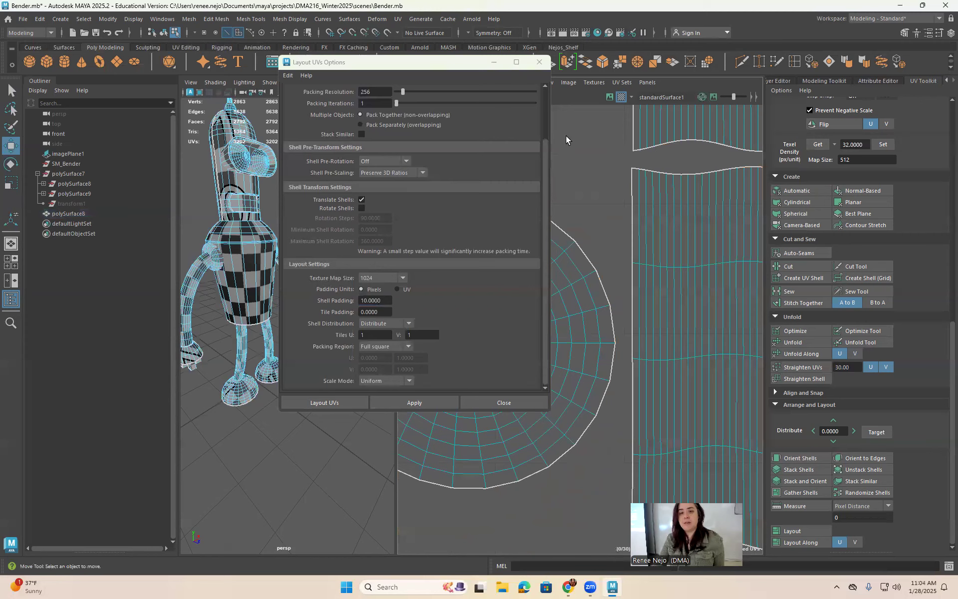
pyautogui.click(540, 62)
pyautogui.scroll(-5, 642, 280)
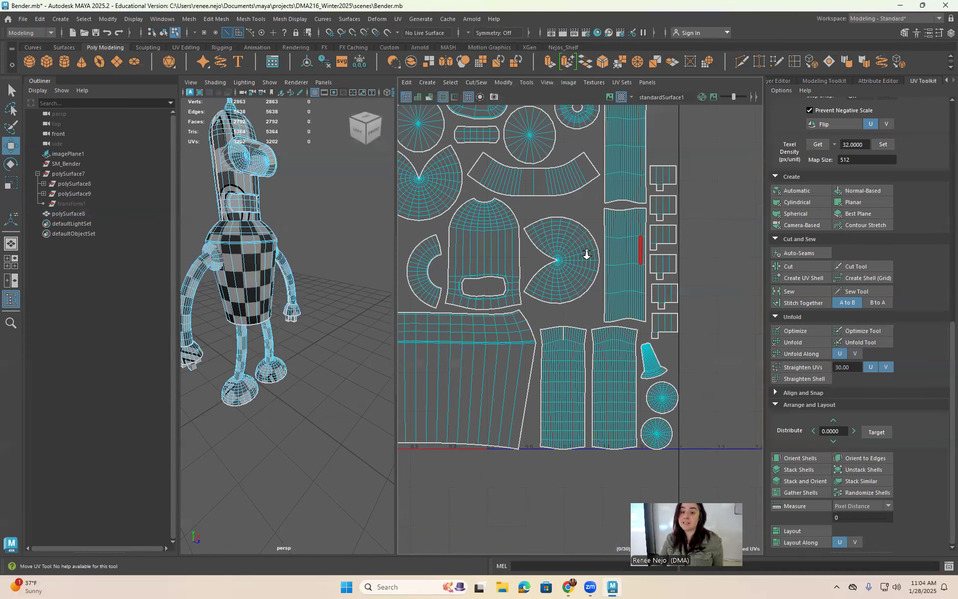
# Set the tile padding to 5 pixels in the Layout UVs options
pyautogui.scroll(1, 644, 284)
pyautogui.scroll(3, 479, 170)
pyautogui.scroll(1, 499, 192)
pyautogui.scroll(4, 499, 225)
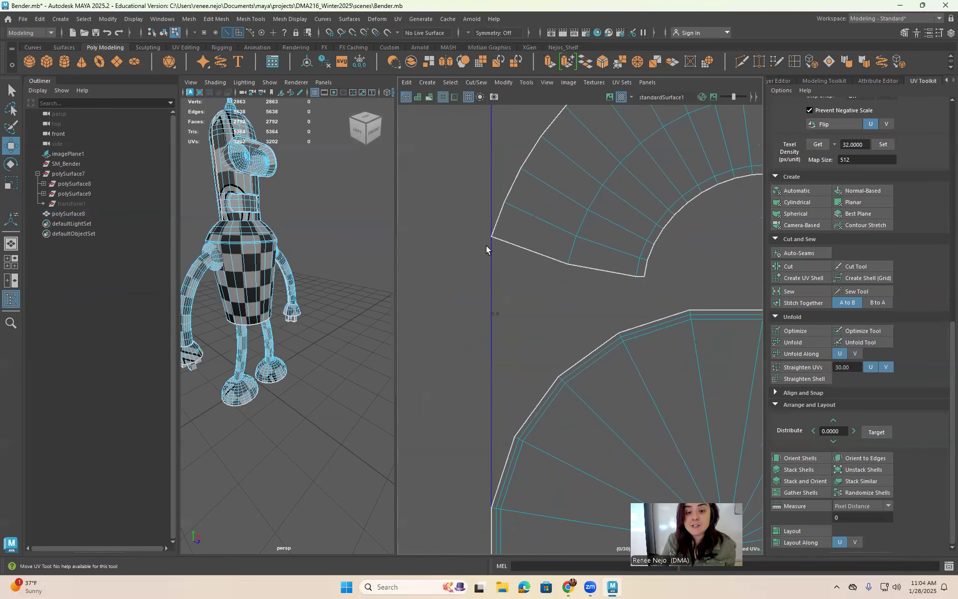
pyautogui.click(502, 83)
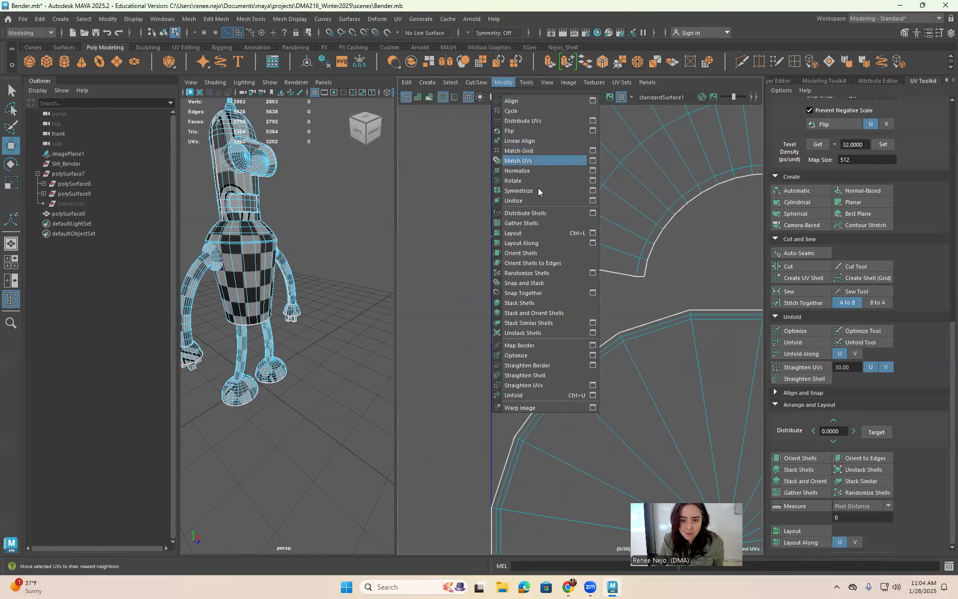
pyautogui.click(593, 233)
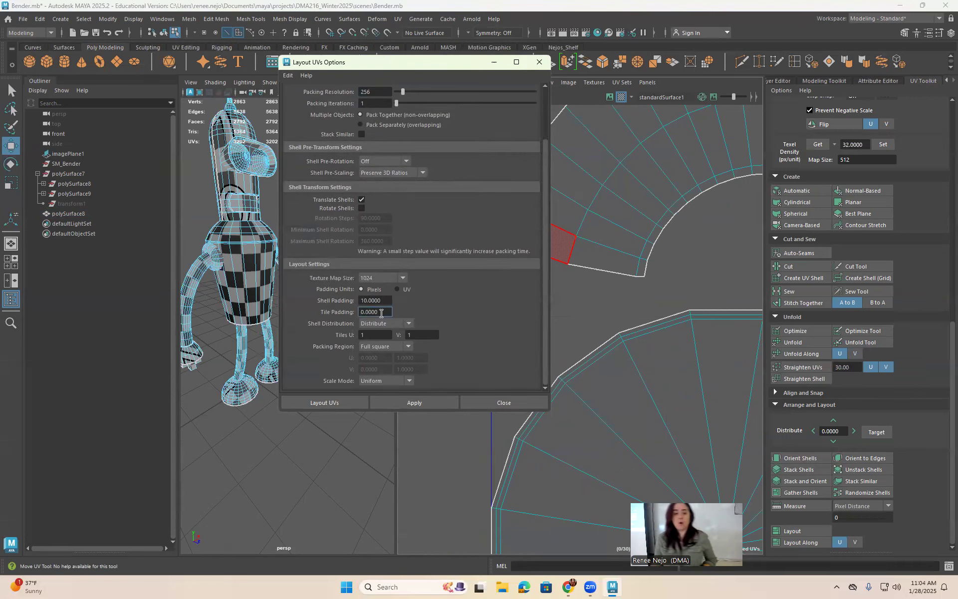
pyautogui.write('5')
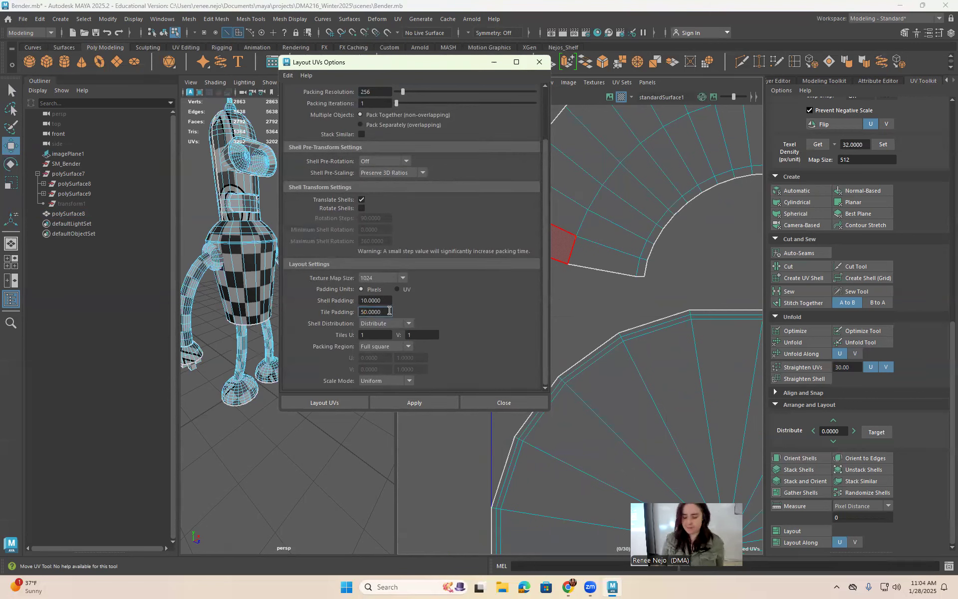
pyautogui.click(409, 405)
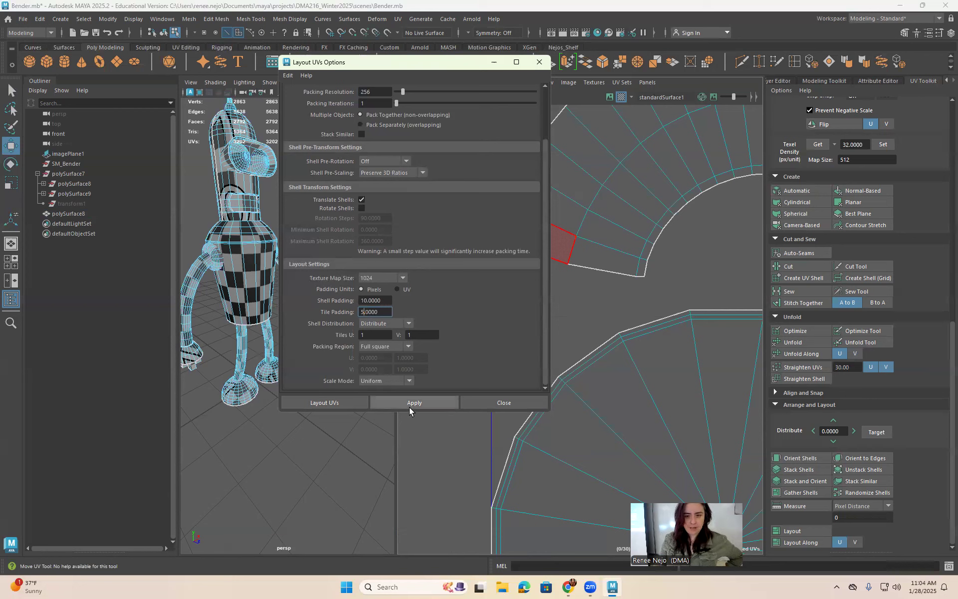
# Select all of the character's UV shells and apply the layout to them with the tile padding included
pyautogui.scroll(-4, 601, 330)
pyautogui.click(637, 333)
pyautogui.scroll(-6, 639, 335)
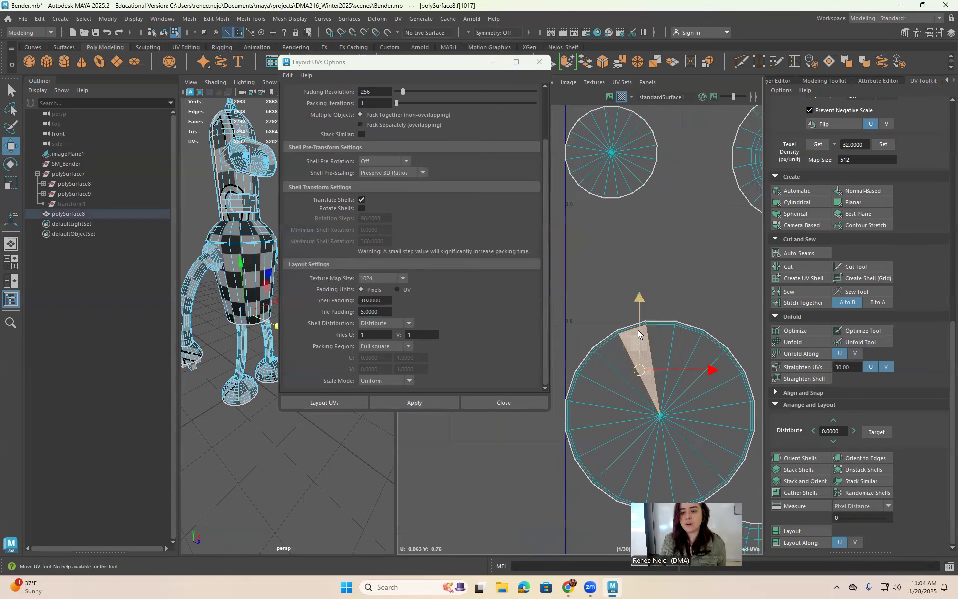
pyautogui.scroll(-5, 616, 340)
pyautogui.moveTo(717, 397); pyautogui.dragTo(567, 241)
pyautogui.click(381, 399)
pyautogui.scroll(3, 634, 287)
pyautogui.scroll(5, 637, 304)
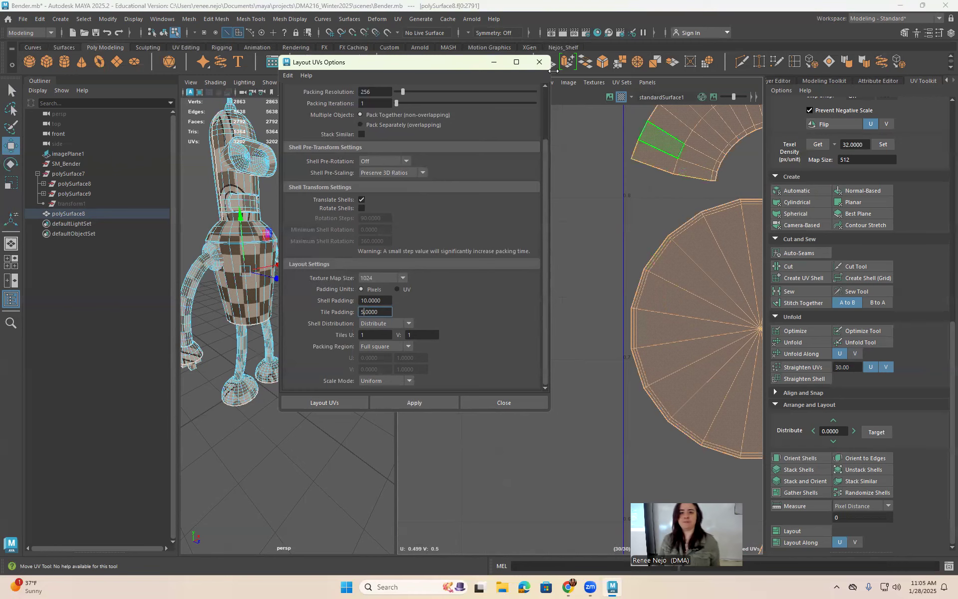
# Close the Layout UVs options, save the scene and clear the UV shell selection
pyautogui.click(540, 62)
pyautogui.scroll(-3, 600, 242)
pyautogui.keyDown('alt'); pyautogui.moveTo(664, 274); pyautogui.dragTo(562, 285, button='middle'); pyautogui.keyUp('alt')
pyautogui.hotkey('ctrl', 's')
pyautogui.scroll(-3, 569, 296)
pyautogui.keyDown('alt'); pyautogui.moveTo(677, 322); pyautogui.dragTo(497, 224, button='middle'); pyautogui.keyUp('alt')
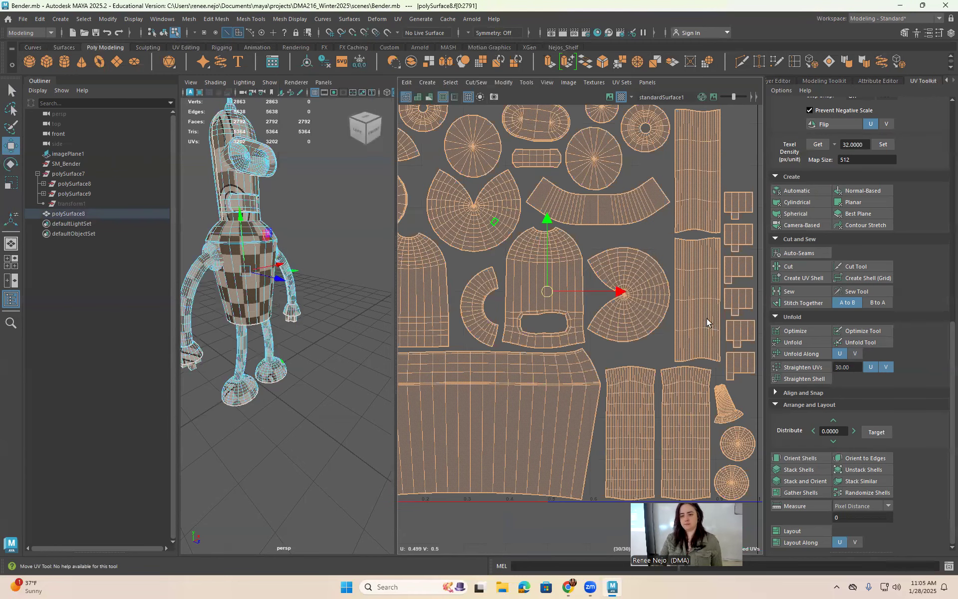
pyautogui.scroll(-3, 703, 317)
pyautogui.click(703, 317)
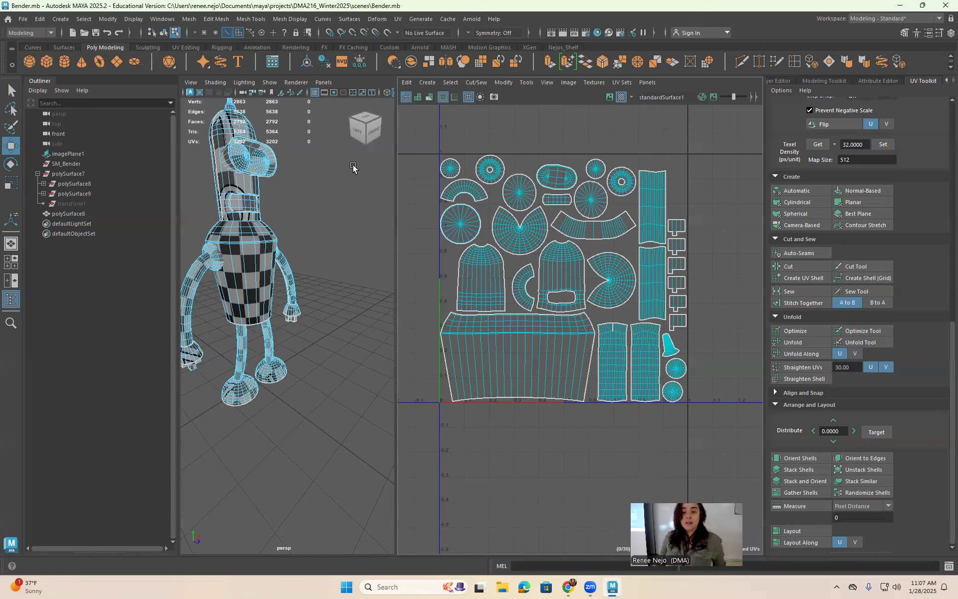
# Examine the packed UV layout and the checkered model from the side and the back
pyautogui.scroll(3, 572, 270)
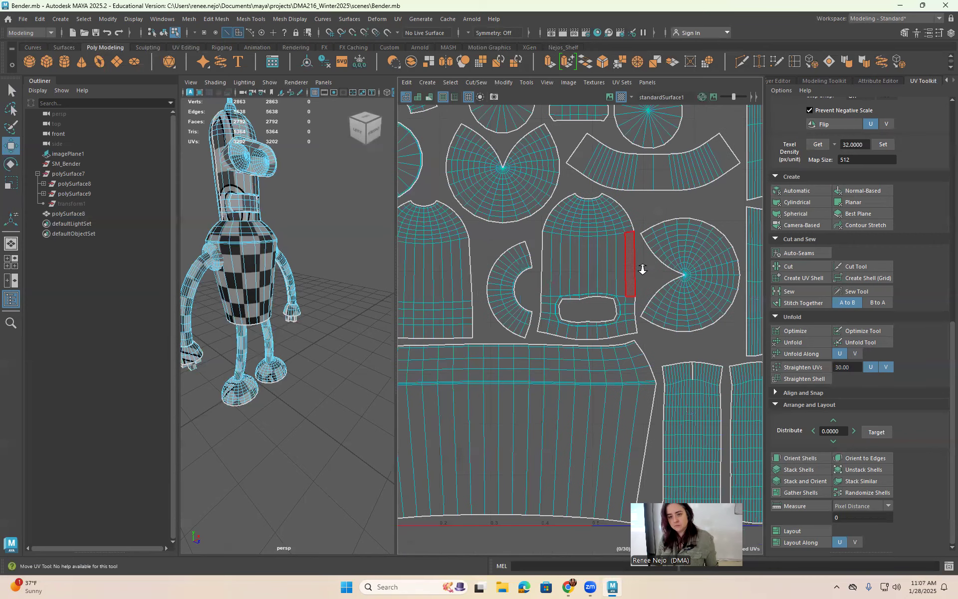
pyautogui.scroll(-2, 524, 282)
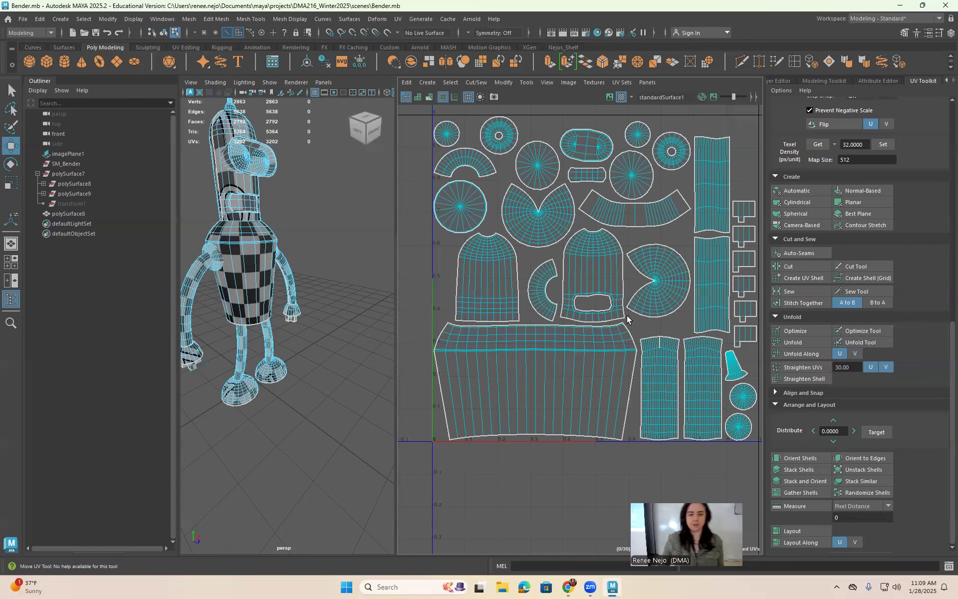
pyautogui.scroll(-2, 638, 301)
pyautogui.scroll(-1, 638, 300)
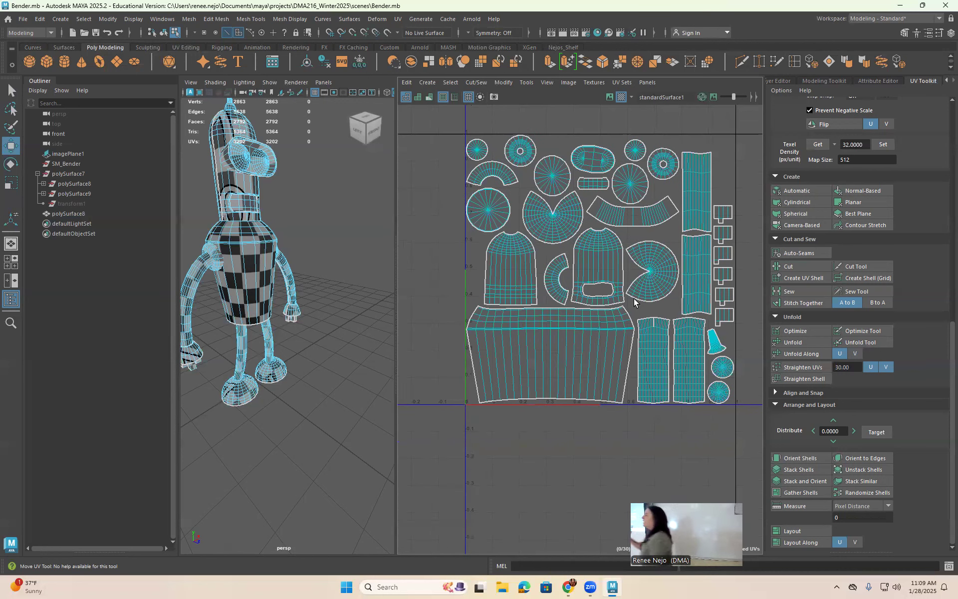
pyautogui.keyDown('alt'); pyautogui.moveTo(290, 315); pyautogui.dragTo(322, 336); pyautogui.keyUp('alt')
pyautogui.press('space')
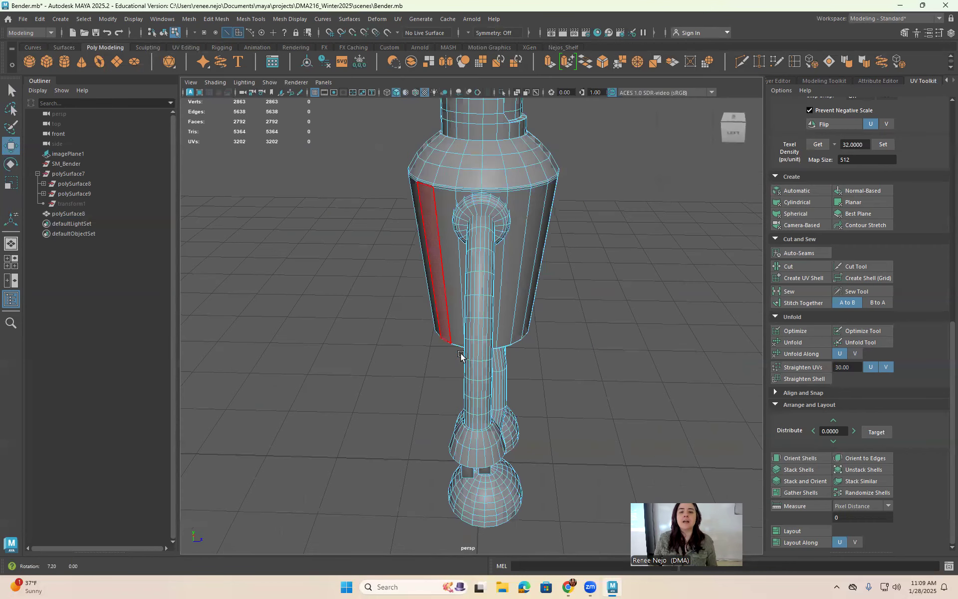
pyautogui.keyDown('alt'); pyautogui.moveTo(461, 350); pyautogui.dragTo(490, 336); pyautogui.keyUp('alt')
pyautogui.press('space')
pyautogui.keyDown('alt'); pyautogui.moveTo(277, 358); pyautogui.dragTo(352, 331); pyautogui.keyUp('alt')
# Try moving a single face out of the back-of-head UV shell, and undo the move
pyautogui.moveTo(553, 277); pyautogui.dragTo(556, 298, button='right')
pyautogui.click(501, 272)
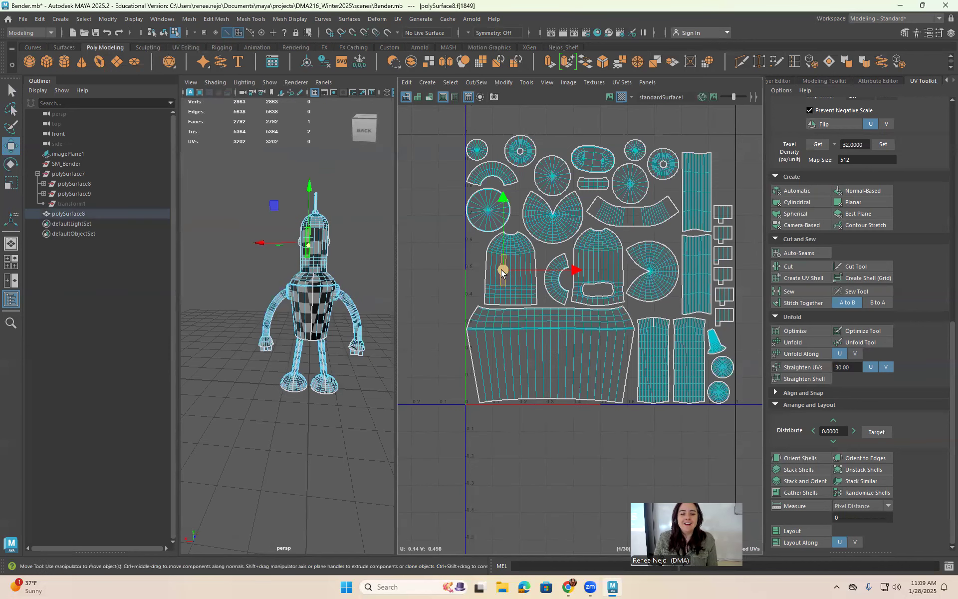
pyautogui.moveTo(502, 273); pyautogui.dragTo(429, 277)
pyautogui.press('f')
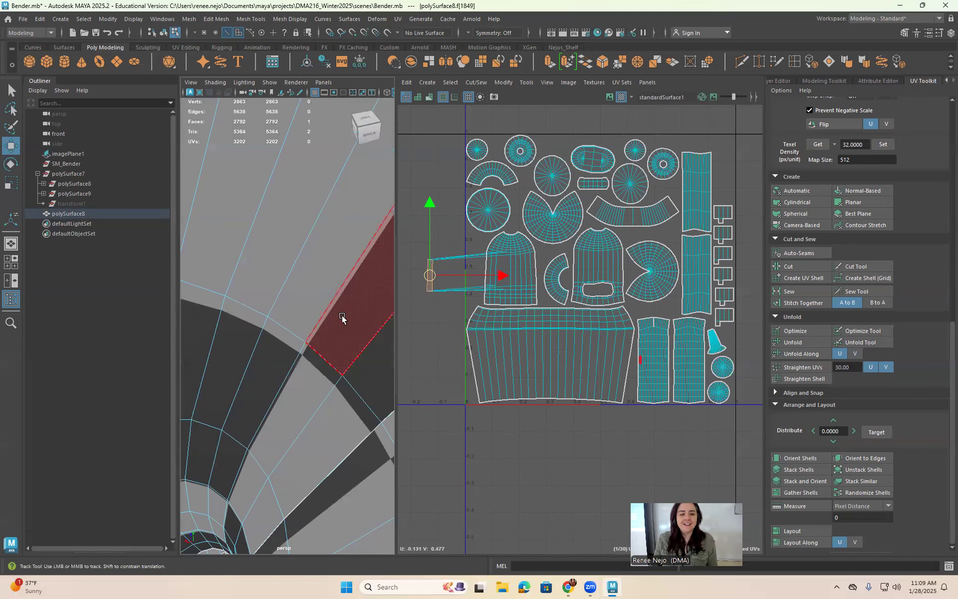
pyautogui.keyDown('alt'); pyautogui.moveTo(345, 329); pyautogui.dragTo(349, 310); pyautogui.keyUp('alt')
pyautogui.hotkey('ctrl', 'z')
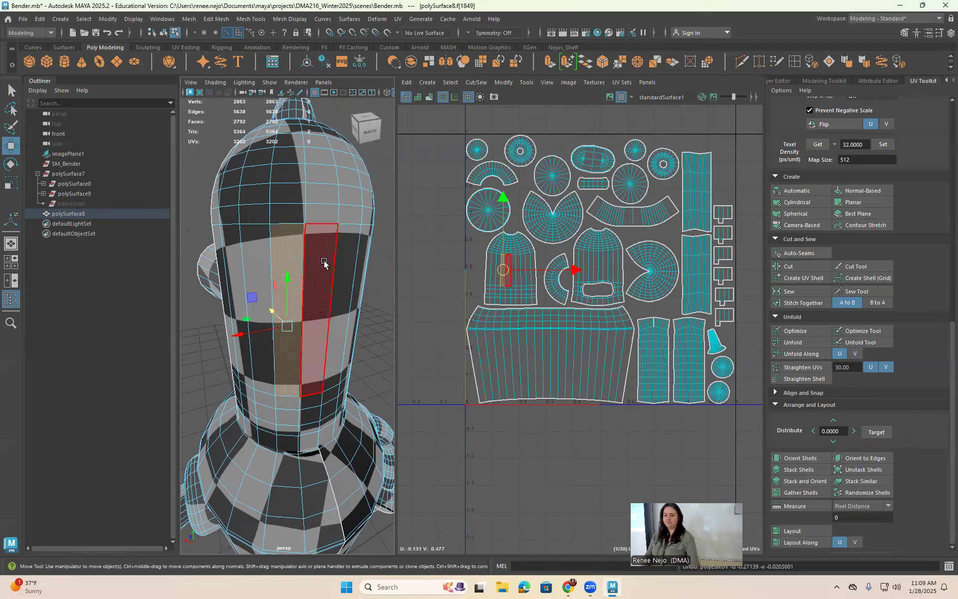
# Try moving the whole back-of-head UV shell down over the torso shell, and undo the move
pyautogui.doubleClick(490, 294)
pyautogui.moveTo(512, 268); pyautogui.dragTo(514, 296)
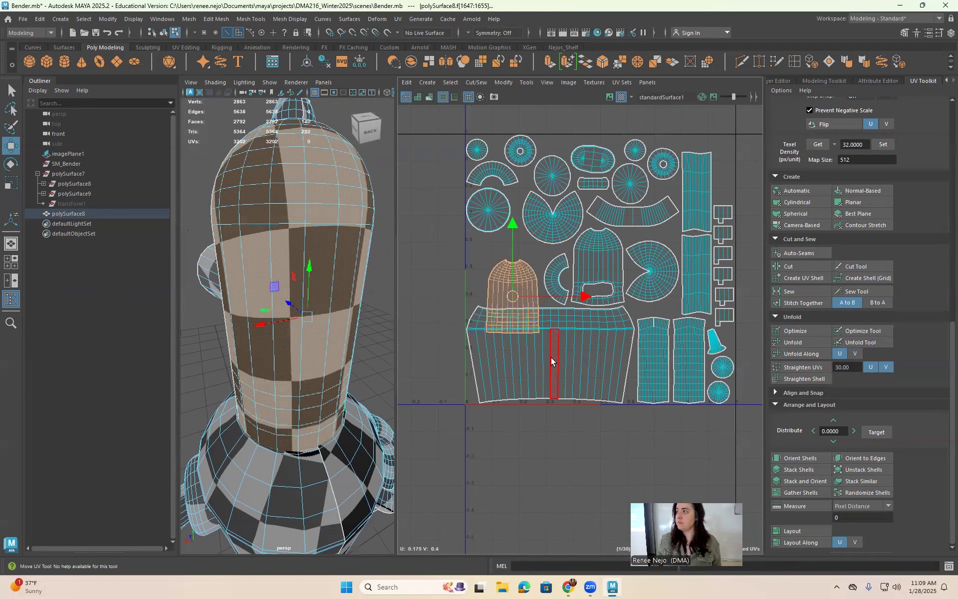
pyautogui.hotkey('ctrl', 'z')
# Try scaling all the UV shells down together to about half size, and undo the scaling
pyautogui.moveTo(452, 131); pyautogui.dragTo(770, 427)
pyautogui.press('r')
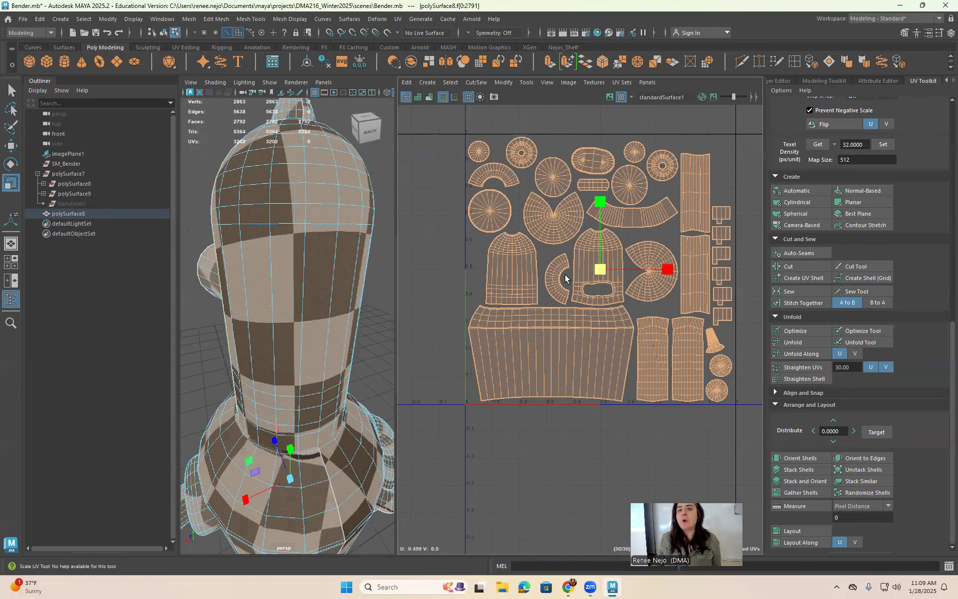
pyautogui.moveTo(600, 269); pyautogui.dragTo(565, 274)
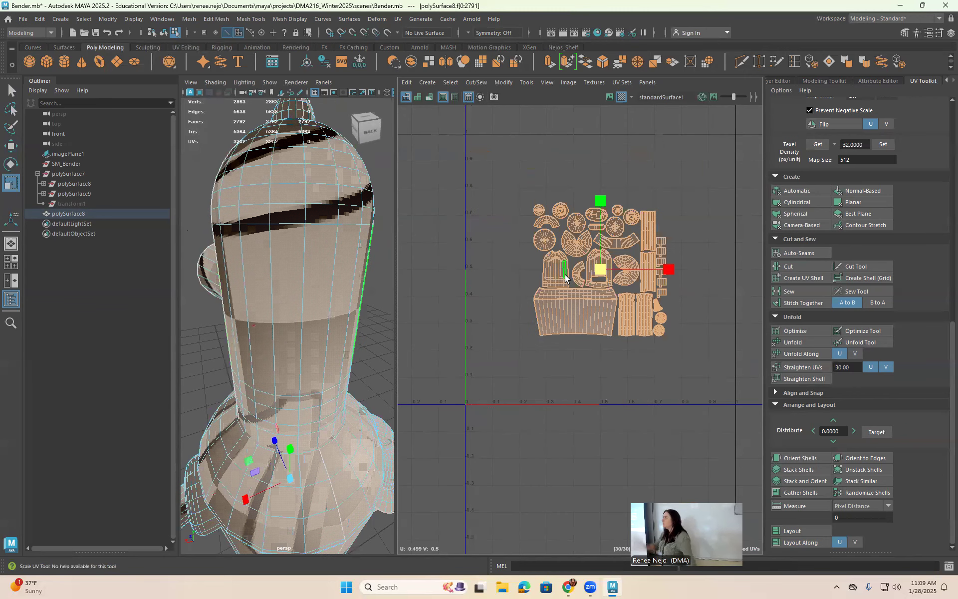
pyautogui.hotkey('ctrl', 'z')
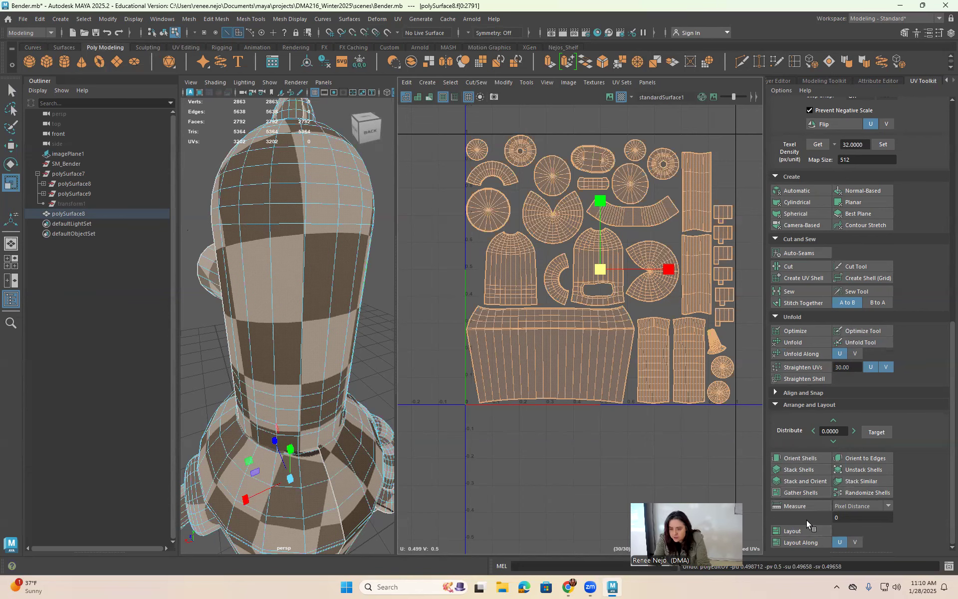
# Try an Automatic UV projection on the whole character, undo it and clear the shell selection
pyautogui.scroll(3, 839, 450)
pyautogui.click(797, 280)
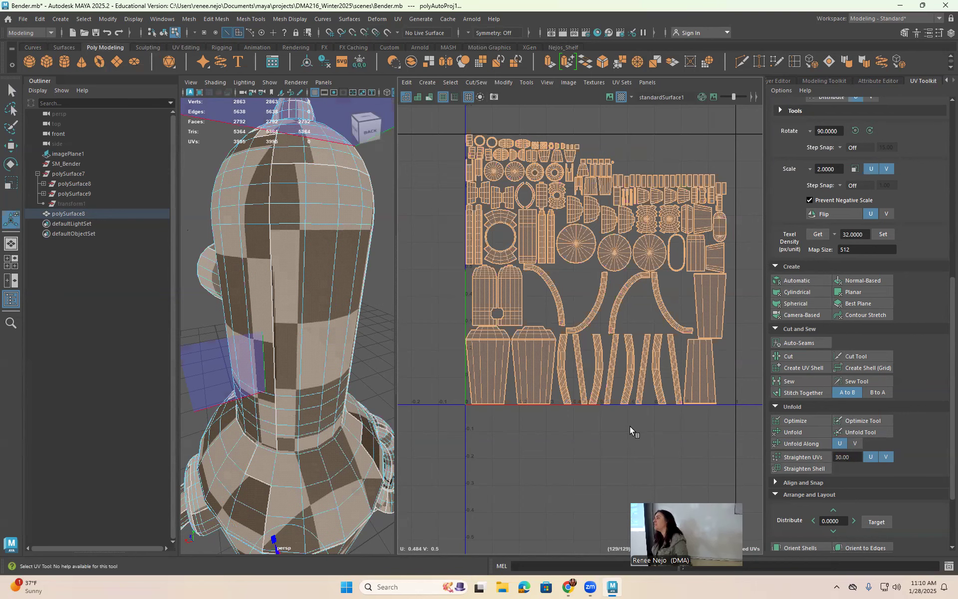
pyautogui.hotkey('ctrl', 'z')
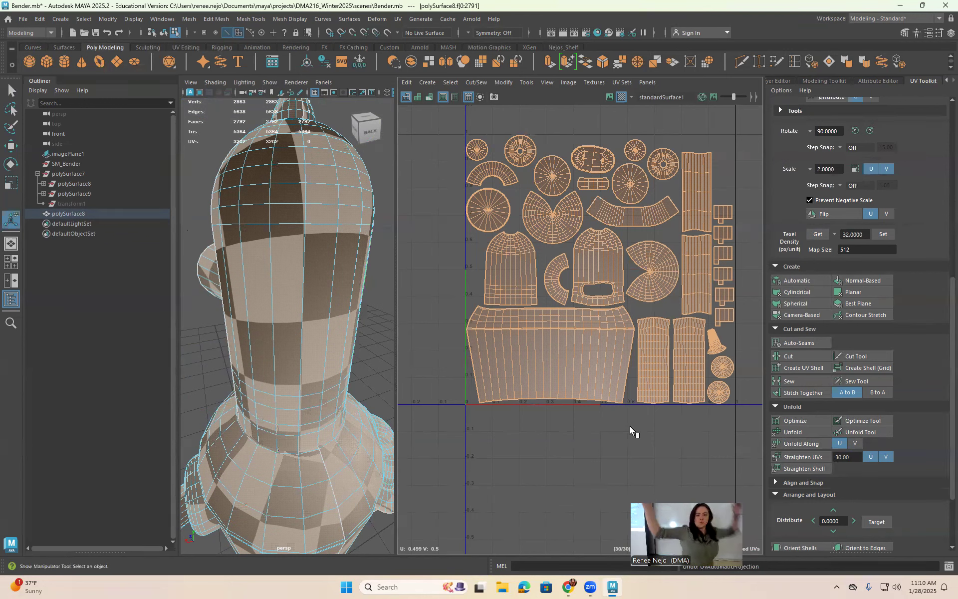
pyautogui.click(584, 445)
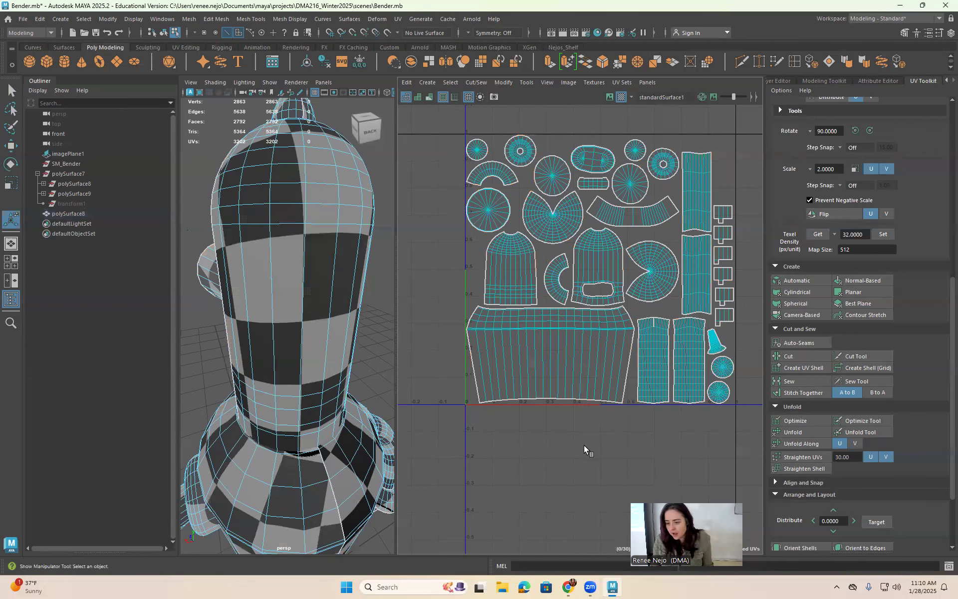
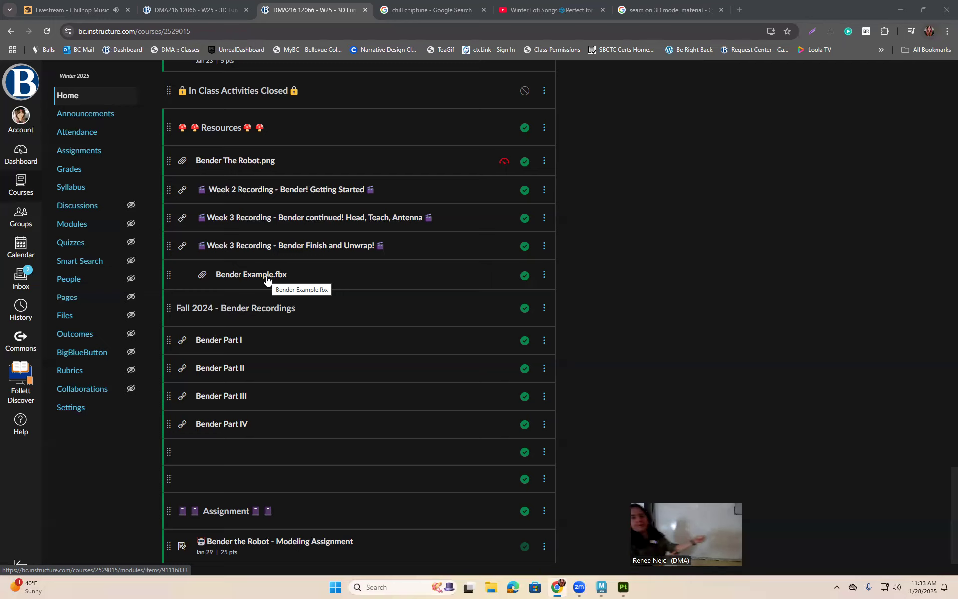
# Switch from the browser to Maya and save the Bender scene, with a brief visit to Substance 3D Painter
pyautogui.click(900, 9)
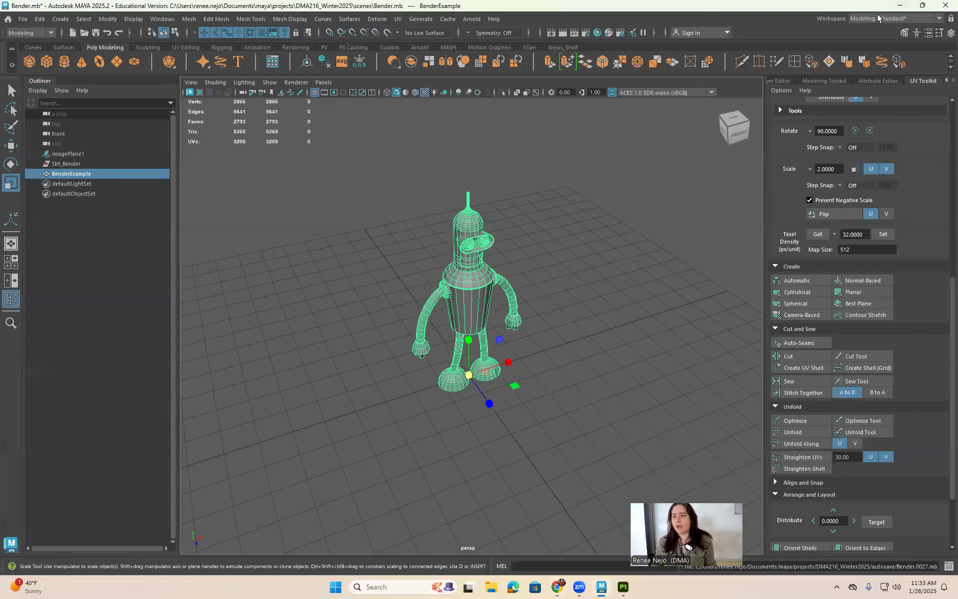
pyautogui.hotkey('ctrl', 's')
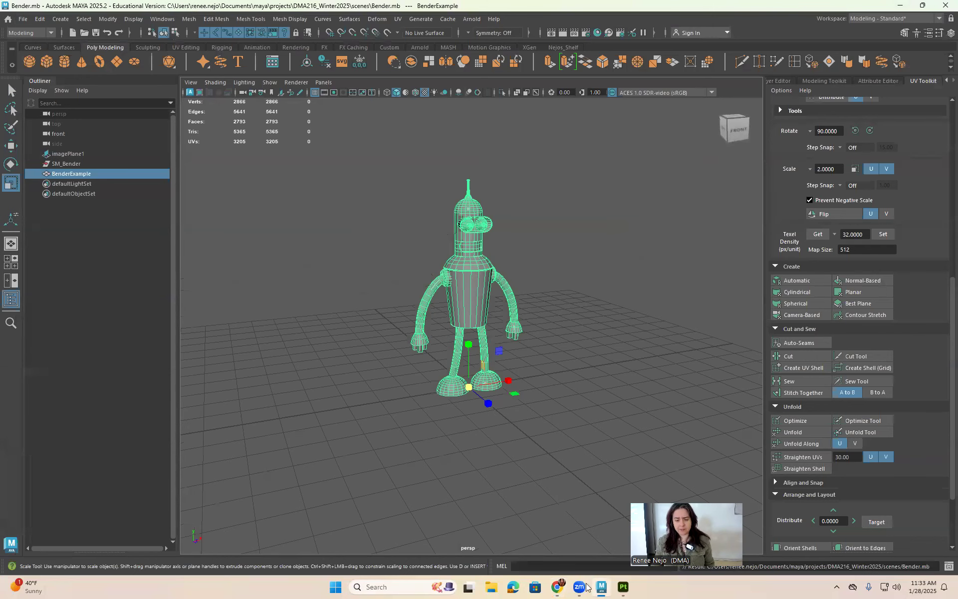
pyautogui.click(621, 587)
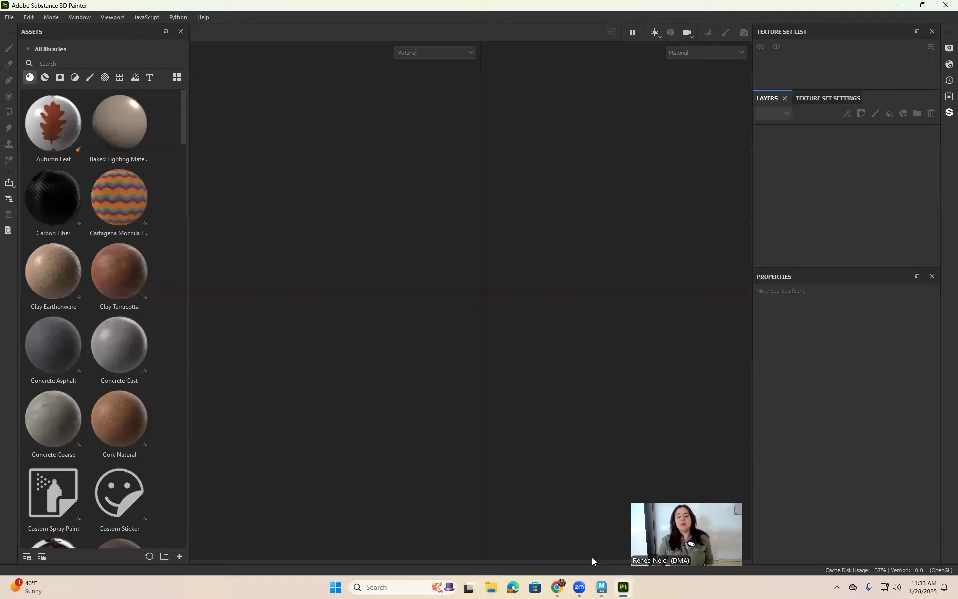
pyautogui.click(604, 587)
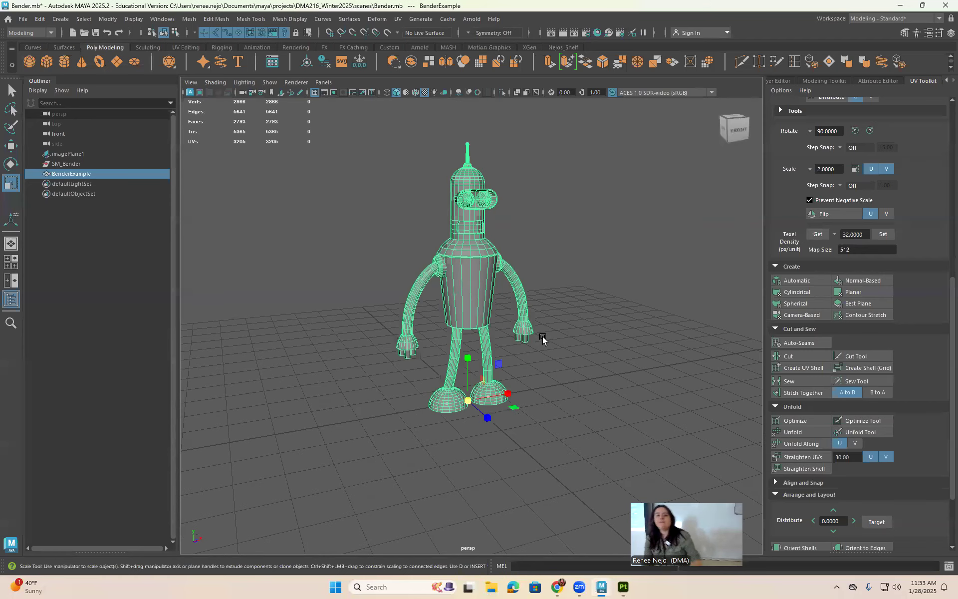
# Deselect the BenderExample model and inspect its arms, hands and legs from the side
pyautogui.scroll(3, 554, 341)
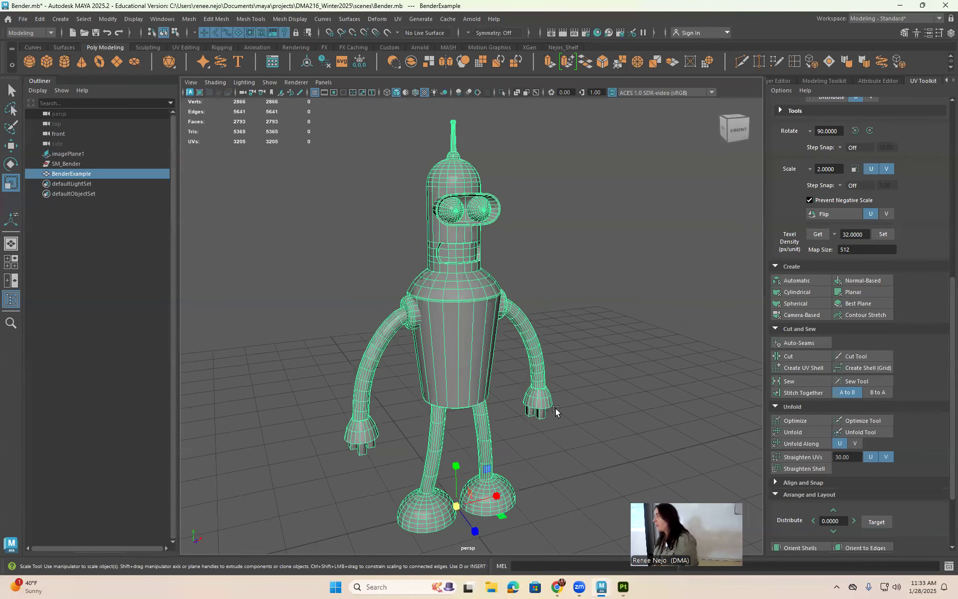
pyautogui.moveTo(478, 289); pyautogui.dragTo(527, 278, button='right')
pyautogui.click(571, 364)
pyautogui.moveTo(571, 364)
pyautogui.keyDown('alt'); pyautogui.mouseDown()
pyautogui.moveTo(554, 310)
pyautogui.moveTo(745, 308)
pyautogui.moveTo(670, 336)
pyautogui.moveTo(670, 383)
pyautogui.moveTo(655, 353)
pyautogui.moveTo(566, 314)
pyautogui.moveTo(582, 359)
pyautogui.moveTo(591, 293)
pyautogui.moveTo(669, 352)
pyautogui.moveTo(568, 346)
pyautogui.mouseUp(); pyautogui.keyUp('alt')
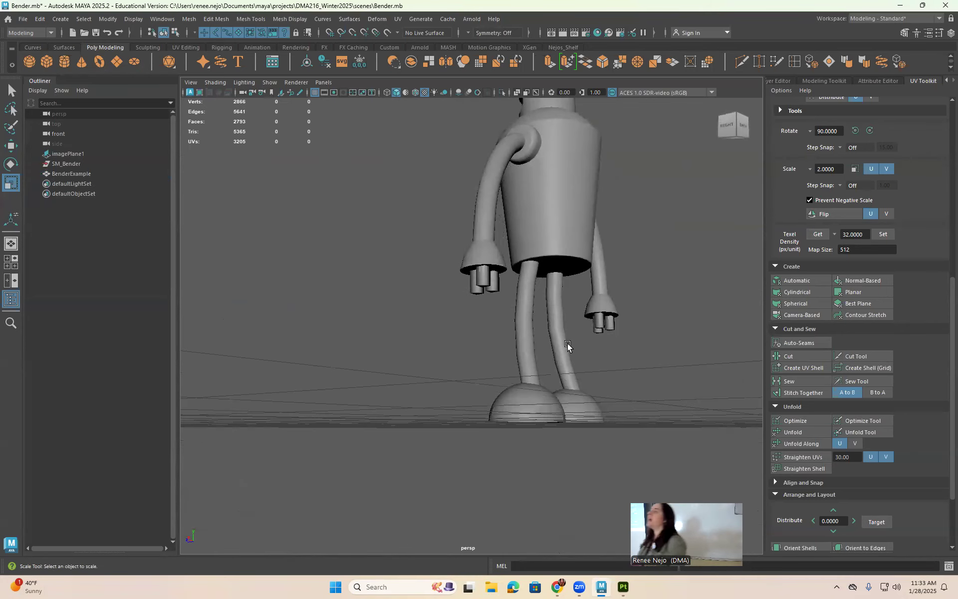
# Try hardening all edges of the whole BenderExample model, check the faceted shading, and undo the hardening
pyautogui.keyDown('alt'); pyautogui.moveTo(582, 327); pyautogui.dragTo(539, 231); pyautogui.keyUp('alt')
pyautogui.moveTo(538, 229); pyautogui.dragTo(574, 217, button='right')
pyautogui.scroll(-4, 577, 417)
pyautogui.moveTo(577, 418); pyautogui.dragTo(592, 214)
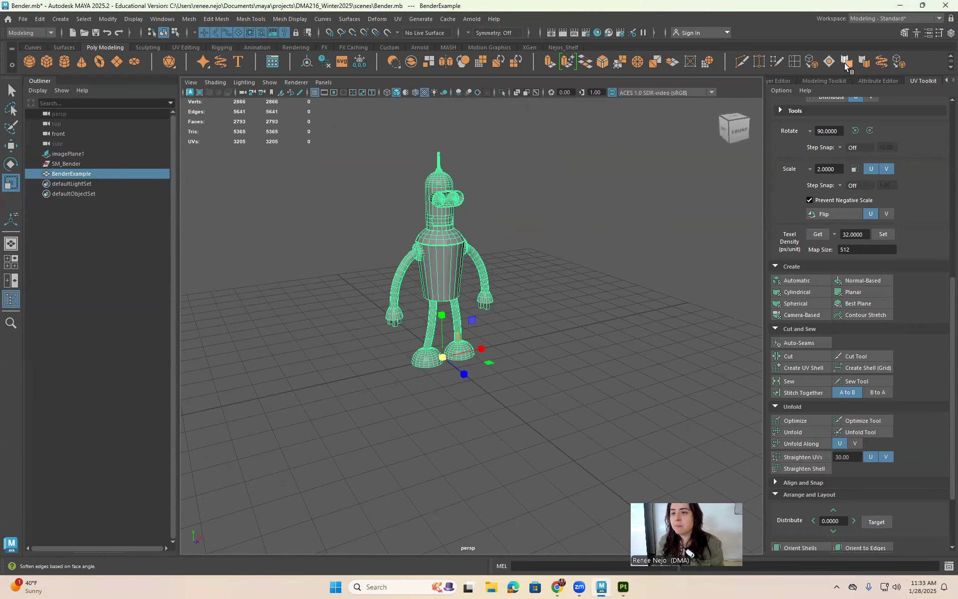
pyautogui.click(863, 63)
pyautogui.scroll(2, 505, 201)
pyautogui.scroll(3, 505, 202)
pyautogui.moveTo(390, 210); pyautogui.dragTo(454, 180, button='right')
pyautogui.click(494, 167)
pyautogui.keyDown('alt'); pyautogui.moveTo(531, 244); pyautogui.dragTo(540, 354, button='middle'); pyautogui.keyUp('alt')
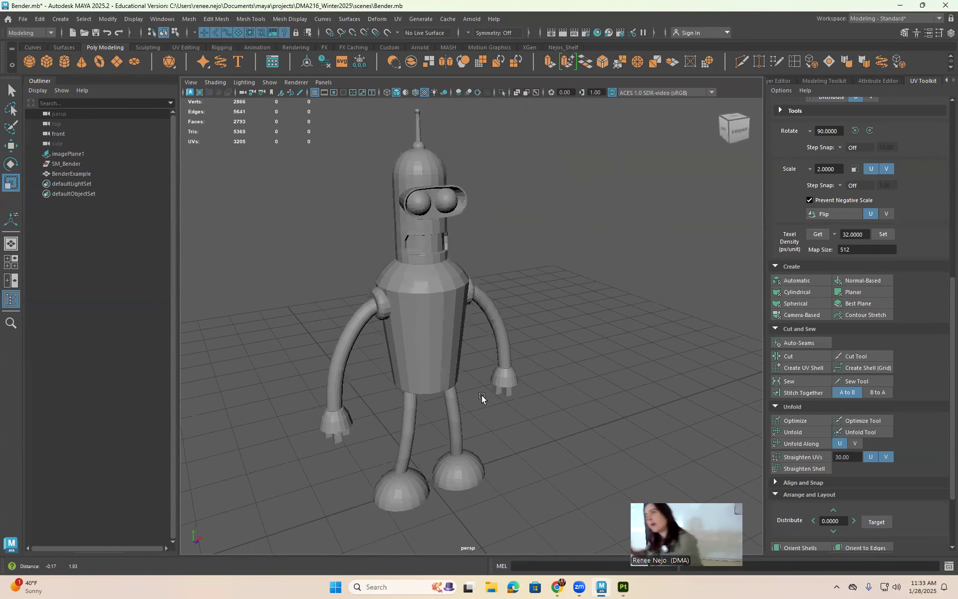
pyautogui.click(466, 364)
pyautogui.hotkey('ctrl', 'z')
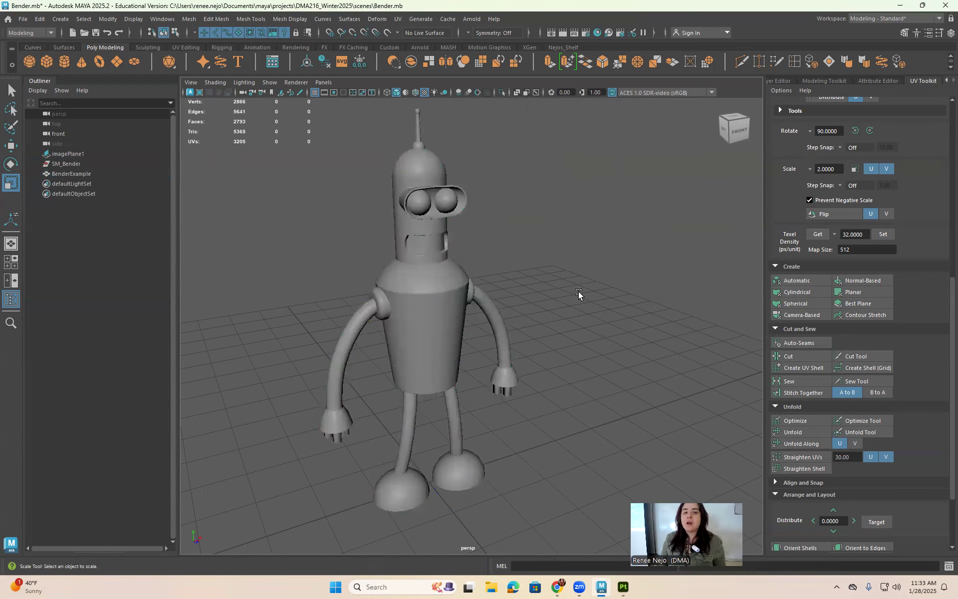
# Export only the BenderExample model as FBX to the Desktop, overwriting the existing Bender Example.fbx
pyautogui.keyDown('alt'); pyautogui.moveTo(579, 295); pyautogui.dragTo(599, 288, button='middle'); pyautogui.keyUp('alt')
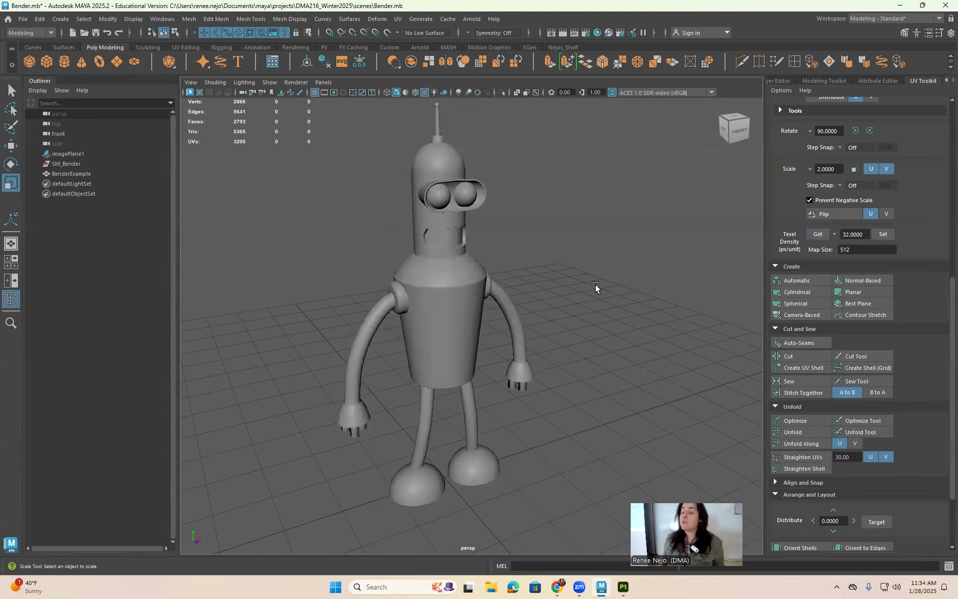
pyautogui.keyDown('alt'); pyautogui.moveTo(656, 278); pyautogui.dragTo(699, 245, button='middle'); pyautogui.keyUp('alt')
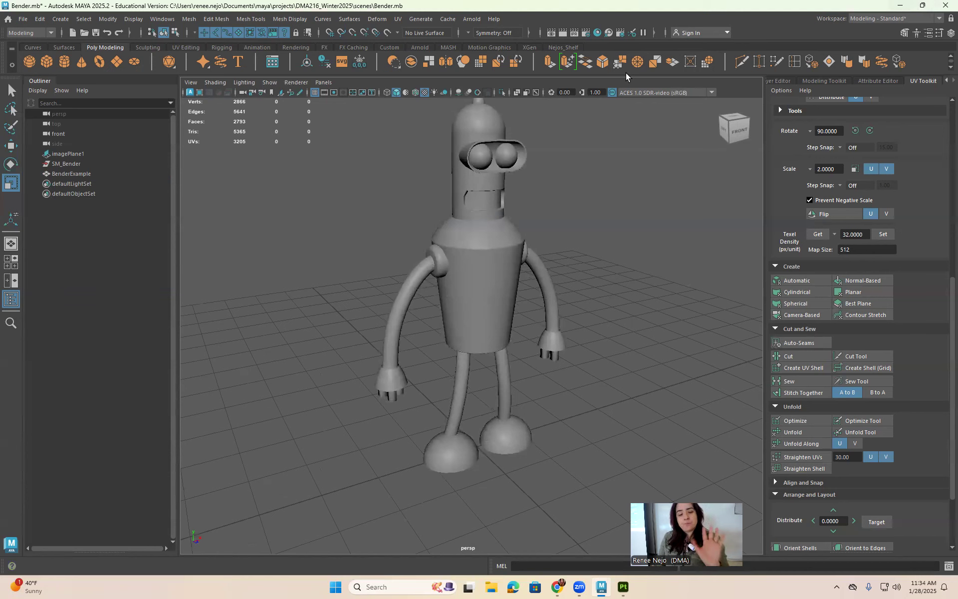
pyautogui.click(477, 286)
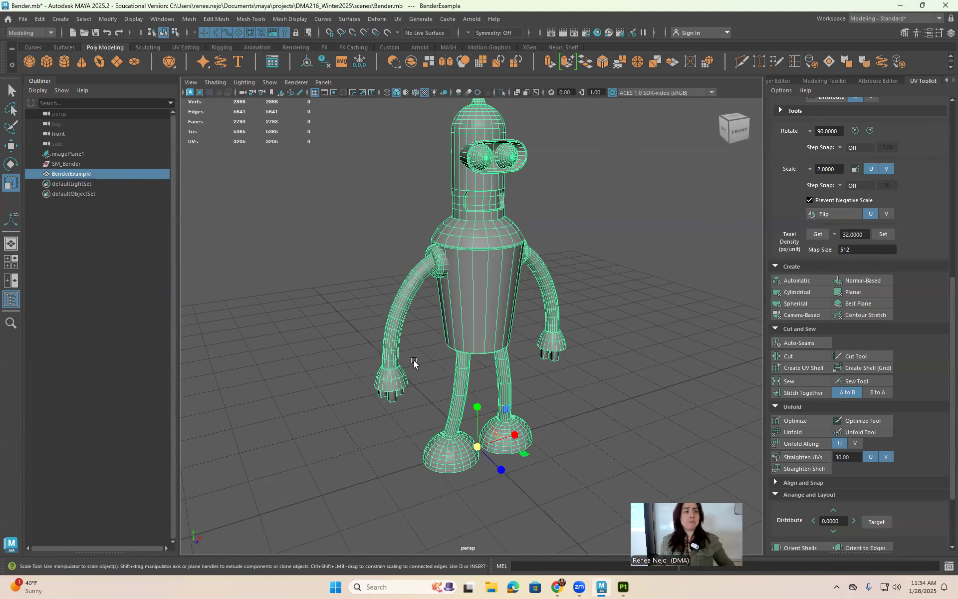
pyautogui.click(22, 19)
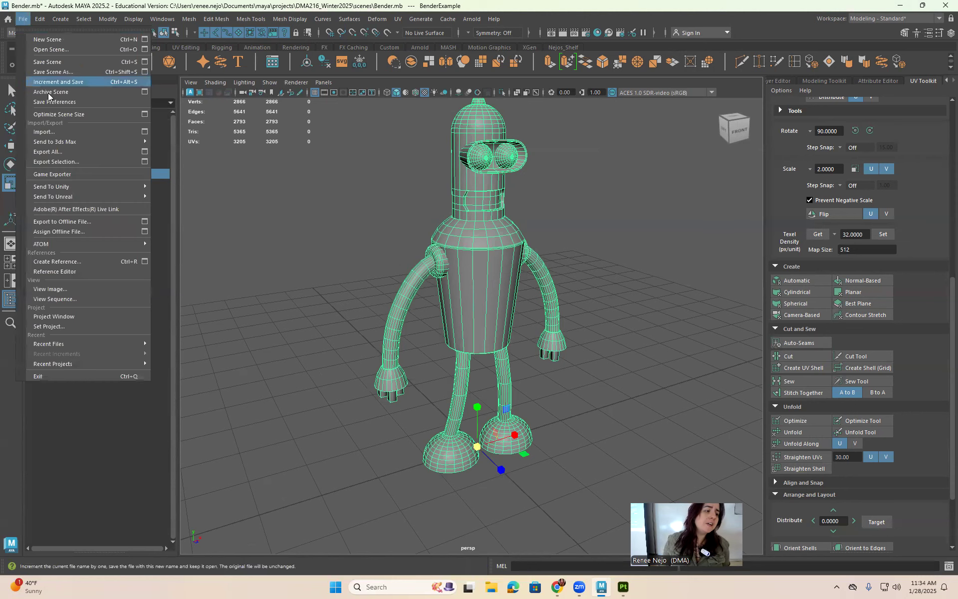
pyautogui.click(60, 163)
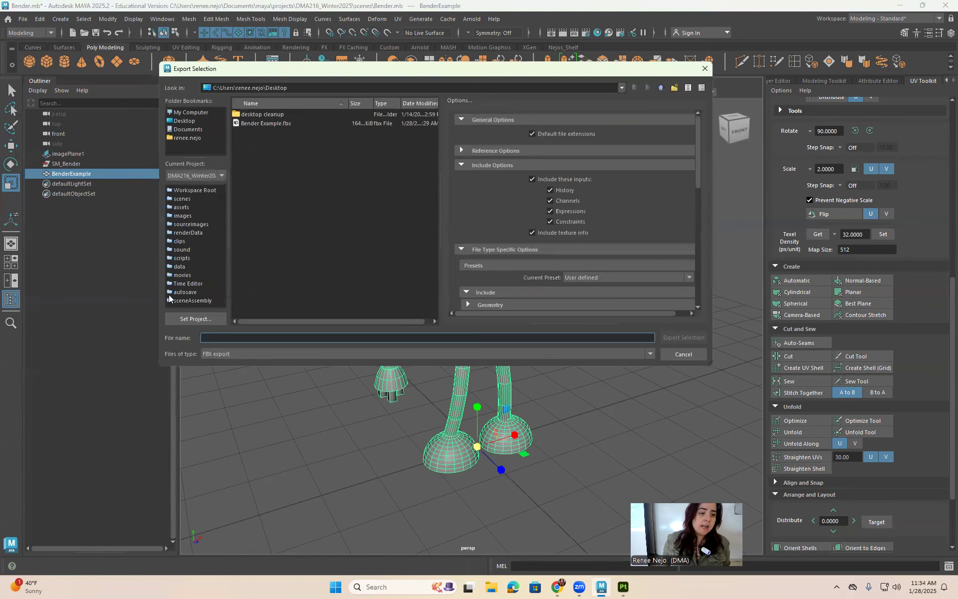
pyautogui.click(215, 355)
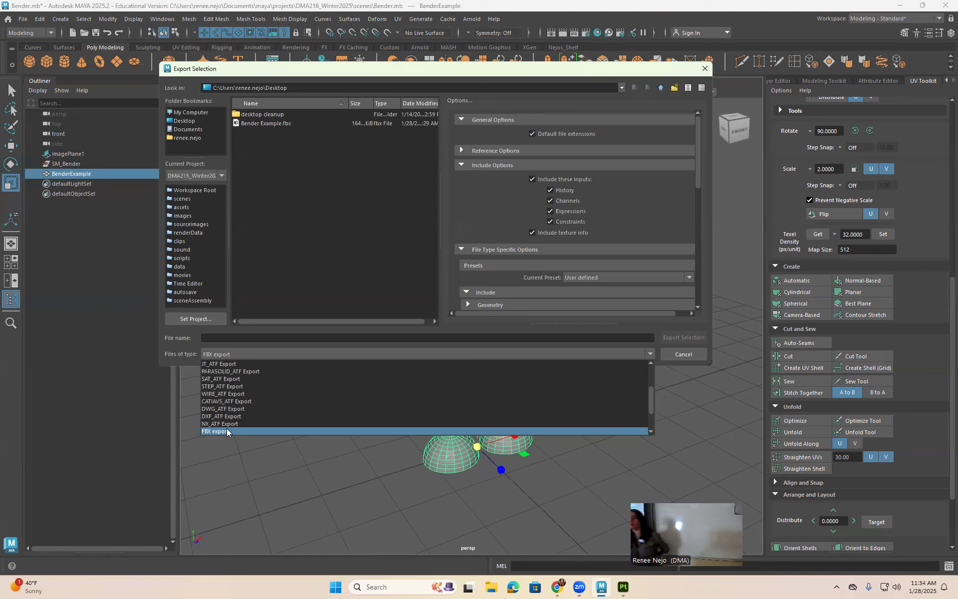
pyautogui.click(275, 122)
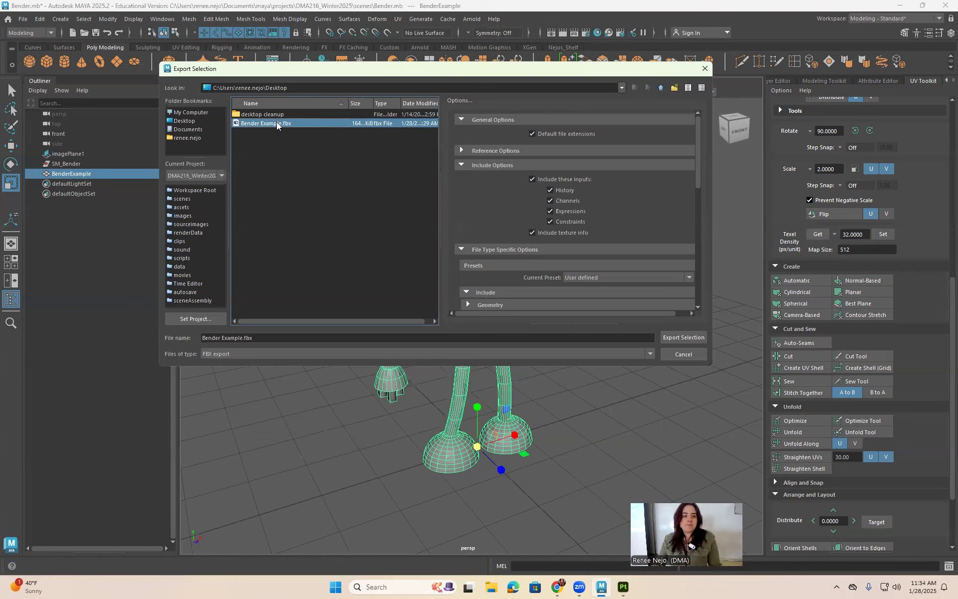
pyautogui.click(677, 337)
pyautogui.click(409, 228)
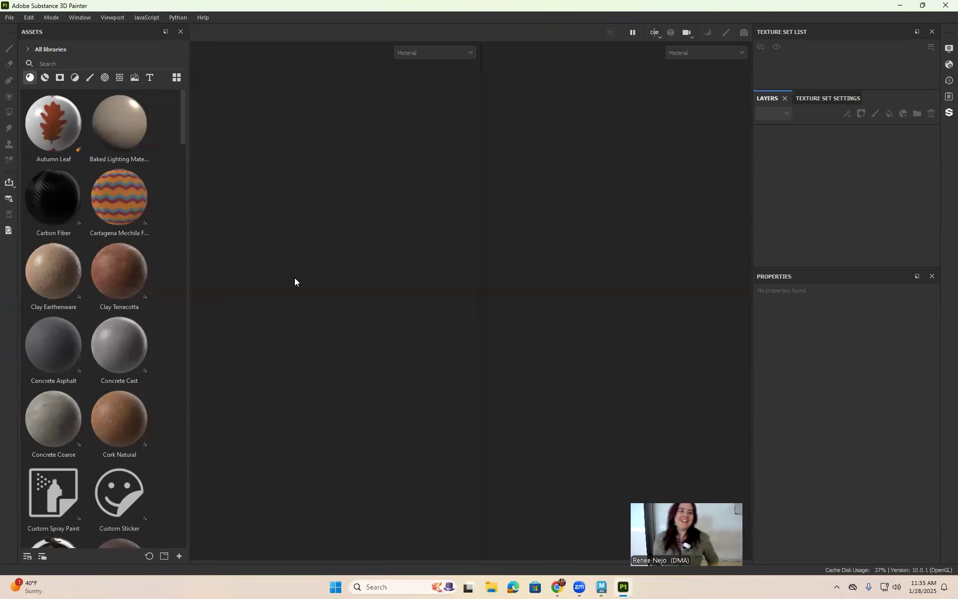
# In Substance 3D Painter, create a new project with the Unreal Engine 4 template and the Bender Example FBX from the Desktop
pyautogui.click(11, 18)
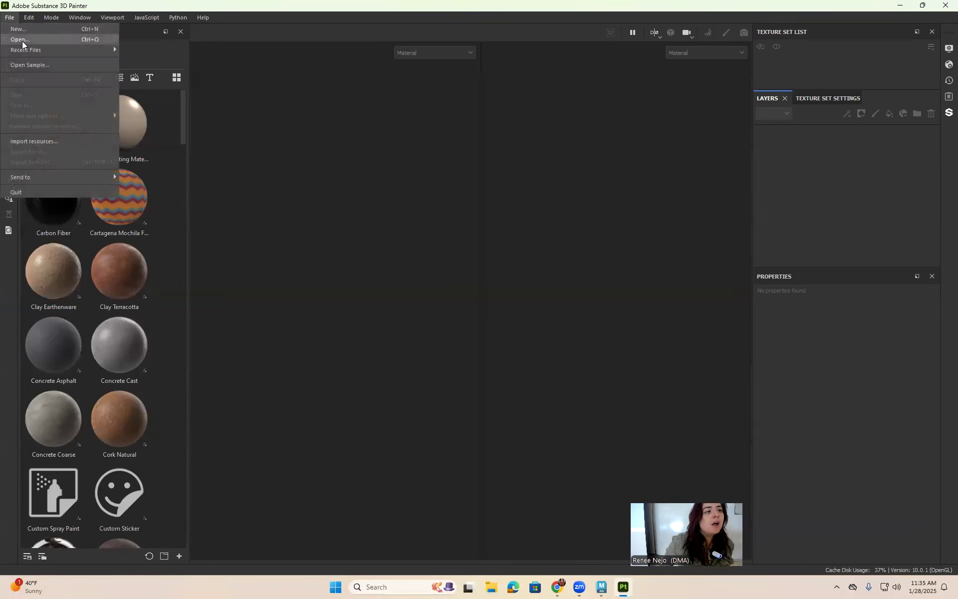
pyautogui.click(18, 31)
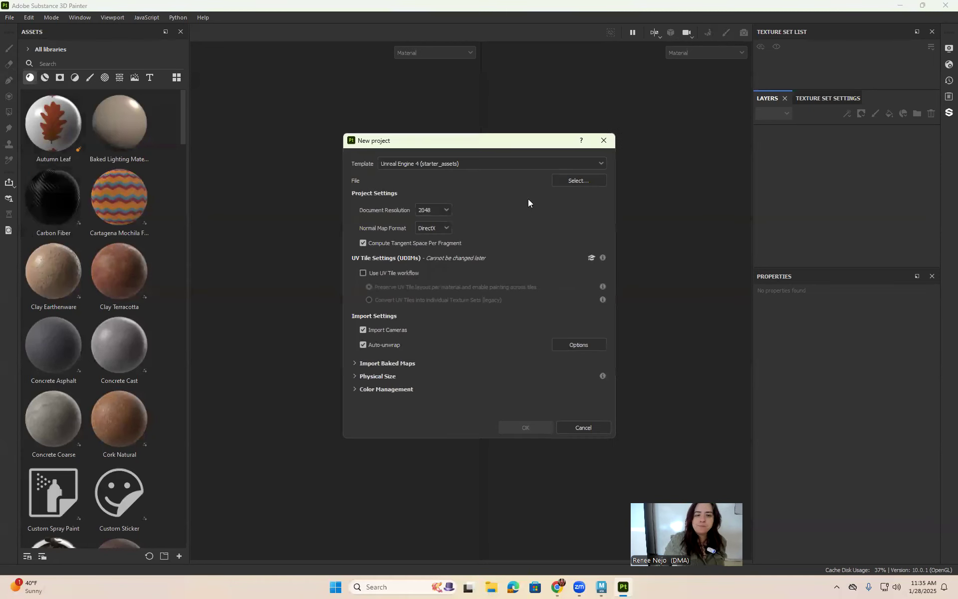
pyautogui.click(418, 164)
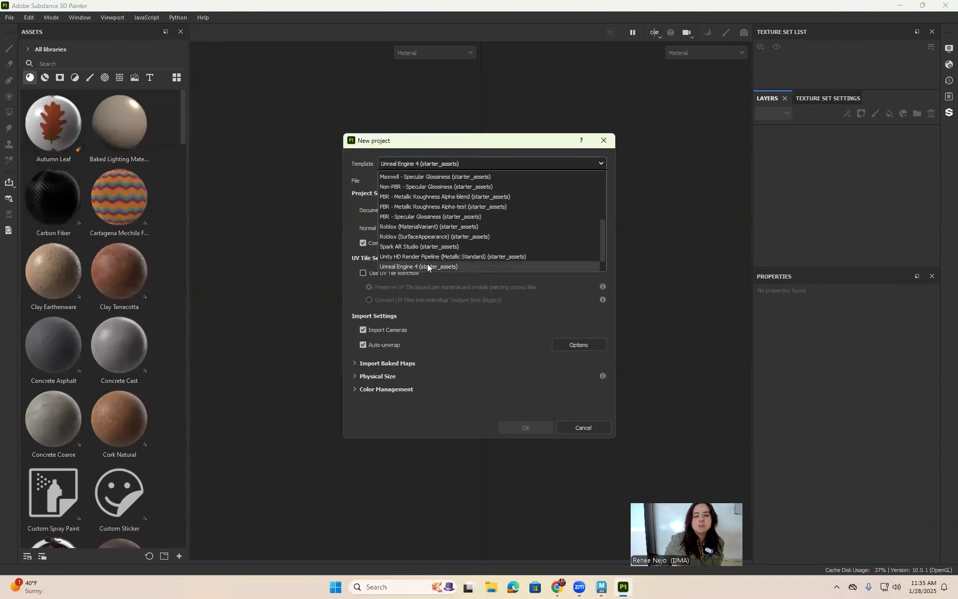
pyautogui.click(429, 266)
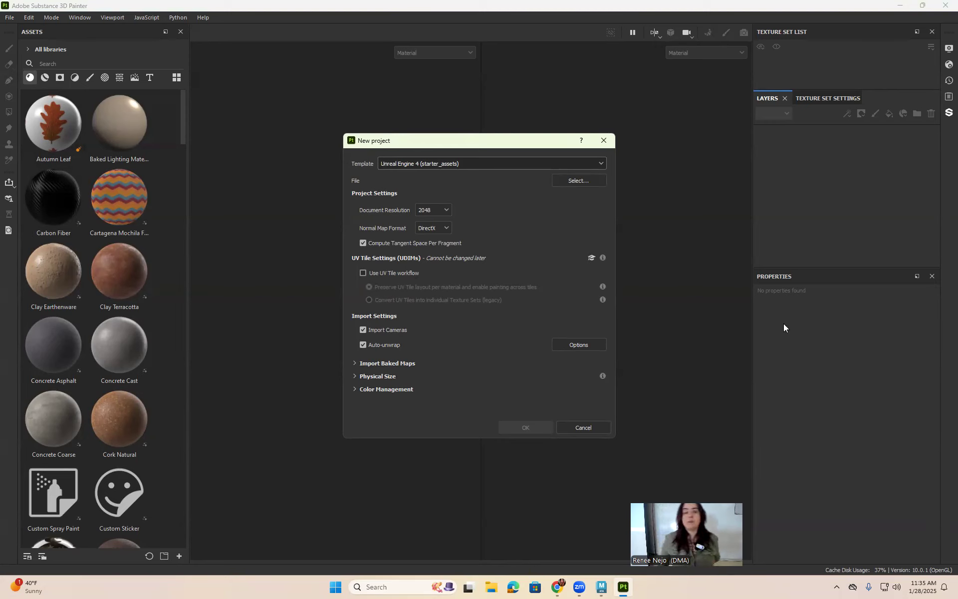
pyautogui.click(562, 183)
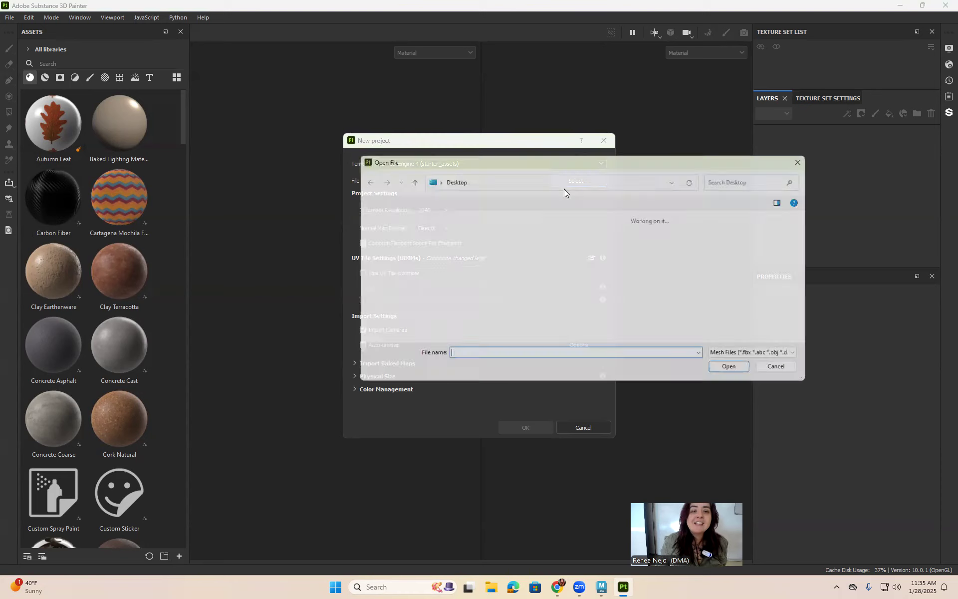
pyautogui.click(563, 258)
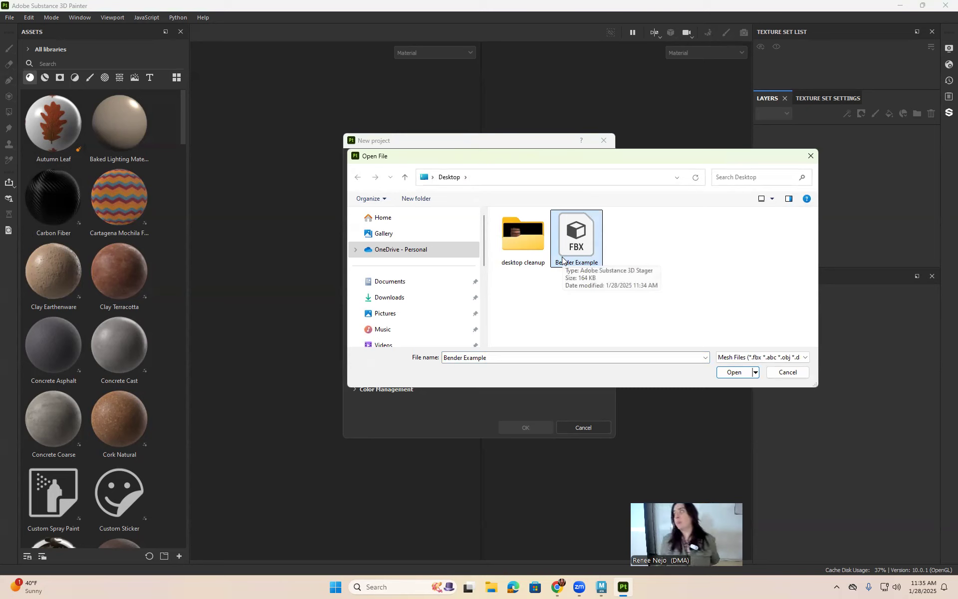
pyautogui.click(738, 373)
pyautogui.click(519, 427)
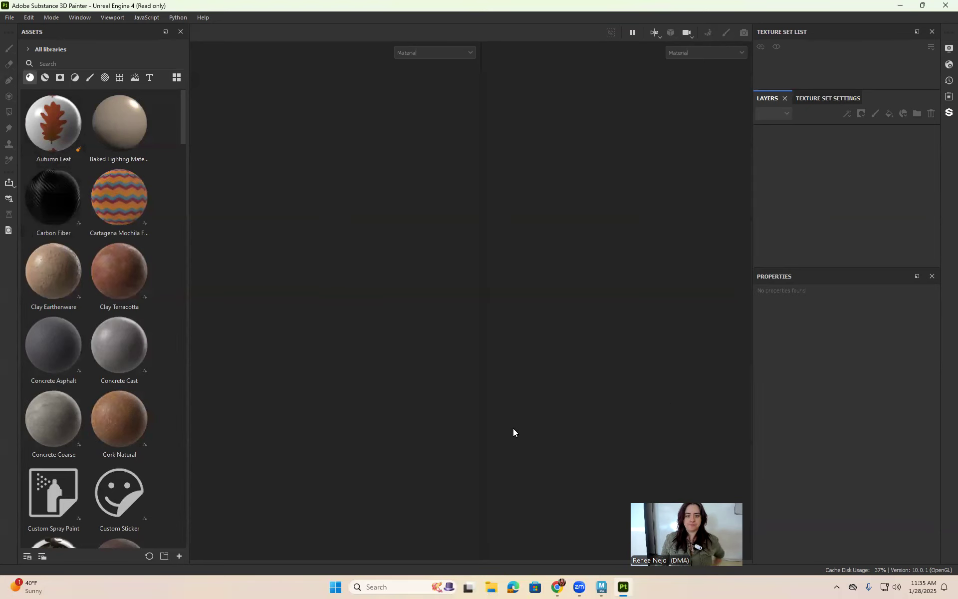
# Try a paint stroke on the sole of one of Bender's feet in the 3D view, and undo it
pyautogui.keyDown('alt'); pyautogui.moveTo(396, 349); pyautogui.dragTo(456, 402); pyautogui.keyUp('alt')
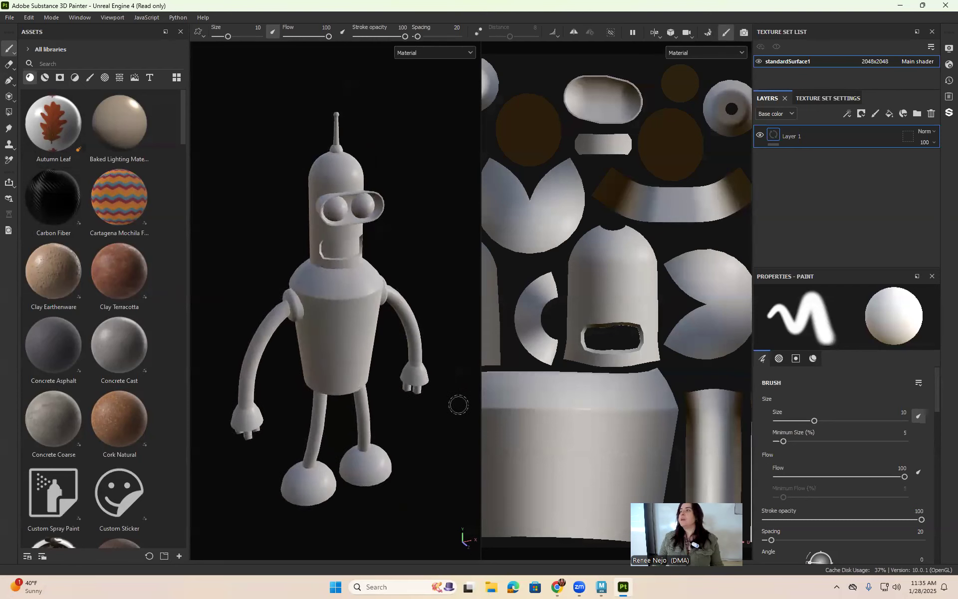
pyautogui.scroll(-2, 621, 219)
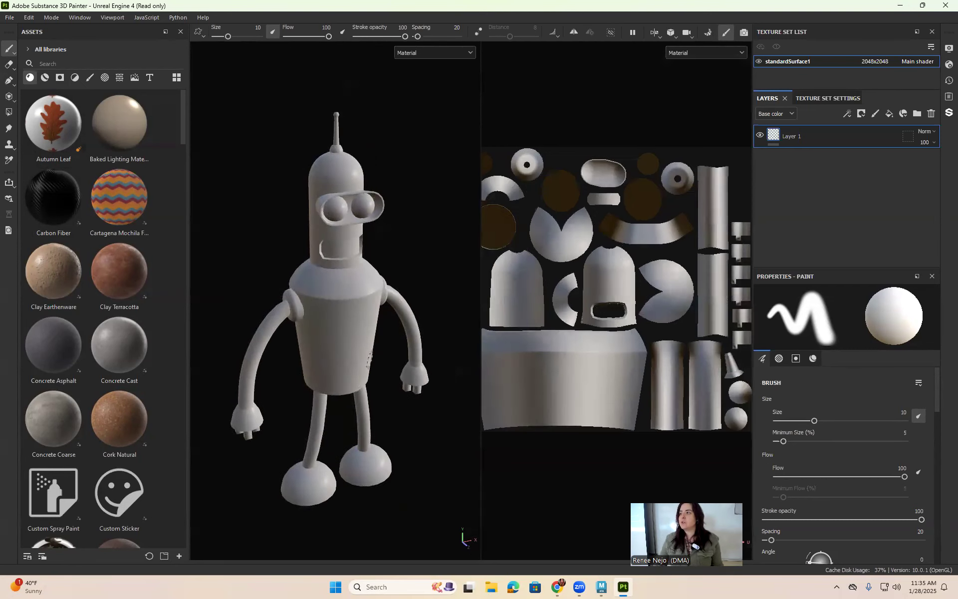
pyautogui.keyDown('alt'); pyautogui.moveTo(360, 356); pyautogui.dragTo(377, 341); pyautogui.keyUp('alt')
pyautogui.moveTo(324, 385)
pyautogui.mouseDown()
pyautogui.moveTo(311, 379)
pyautogui.moveTo(318, 388)
pyautogui.mouseUp()
pyautogui.hotkey('ctrl', 'z')
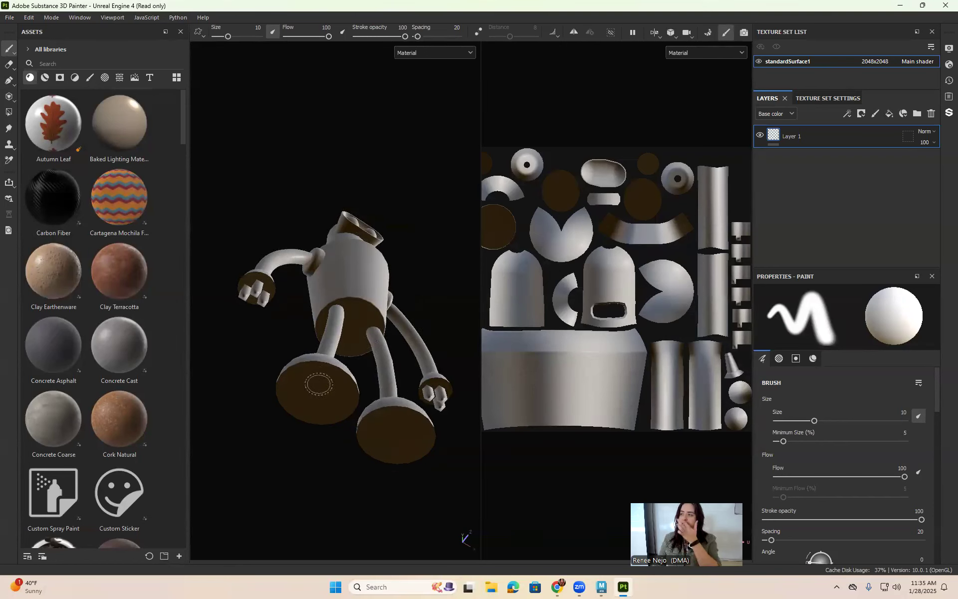
# Try painting the foot sole twice on its round UV shell in the 2D view, undoing each stroke
pyautogui.moveTo(649, 205); pyautogui.dragTo(642, 185)
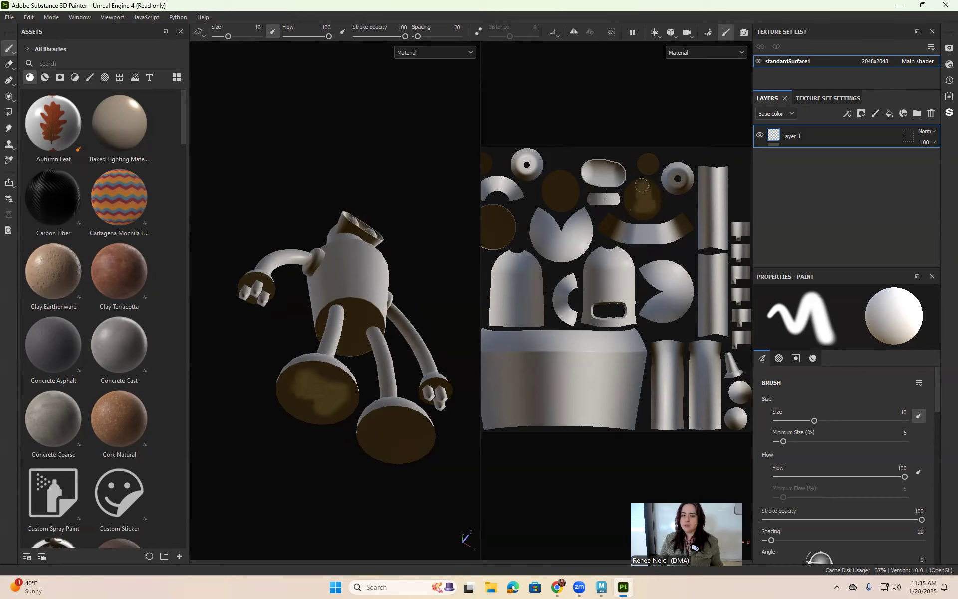
pyautogui.hotkey('ctrl', 'z')
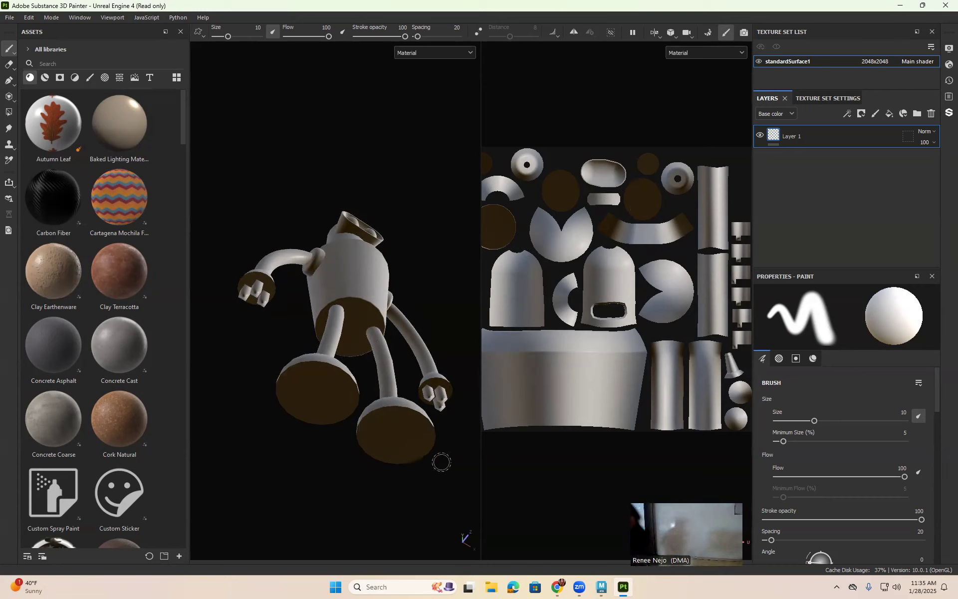
pyautogui.moveTo(638, 196); pyautogui.dragTo(646, 202)
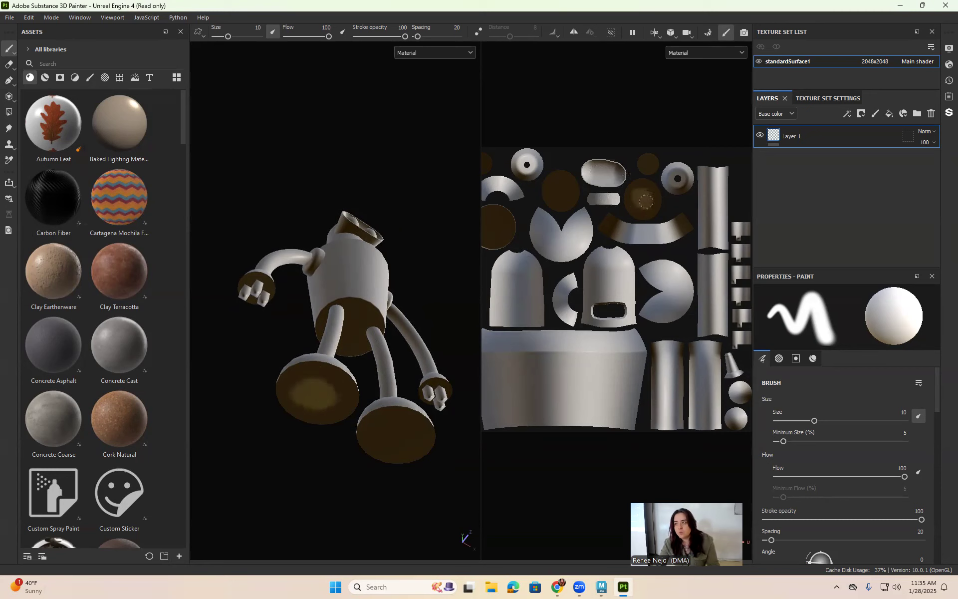
pyautogui.hotkey('ctrl', 'z')
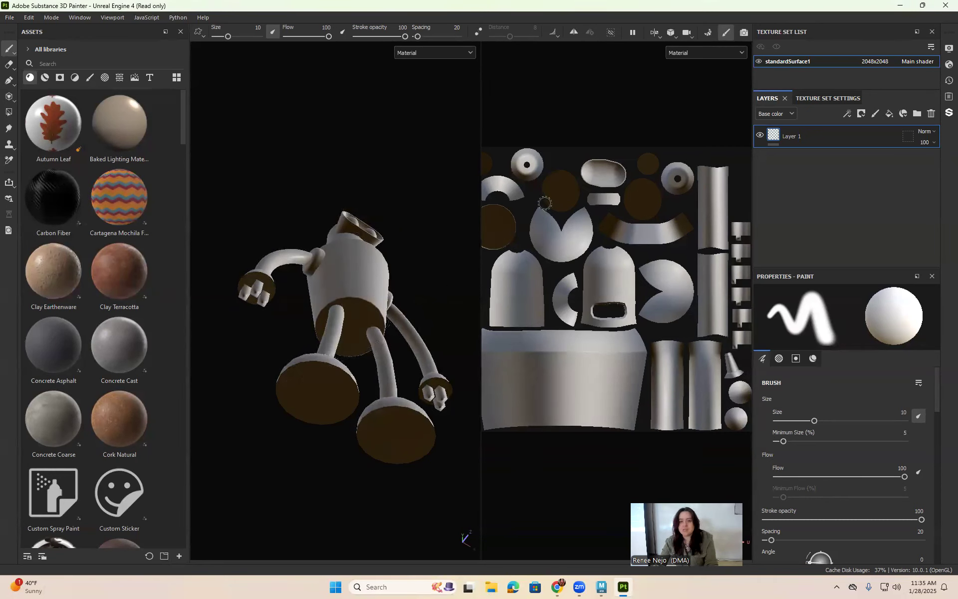
pyautogui.moveTo(420, 273)
pyautogui.keyDown('alt'); pyautogui.mouseDown()
pyautogui.moveTo(418, 349)
pyautogui.moveTo(399, 347)
pyautogui.moveTo(387, 328)
pyautogui.mouseUp(); pyautogui.keyUp('alt')
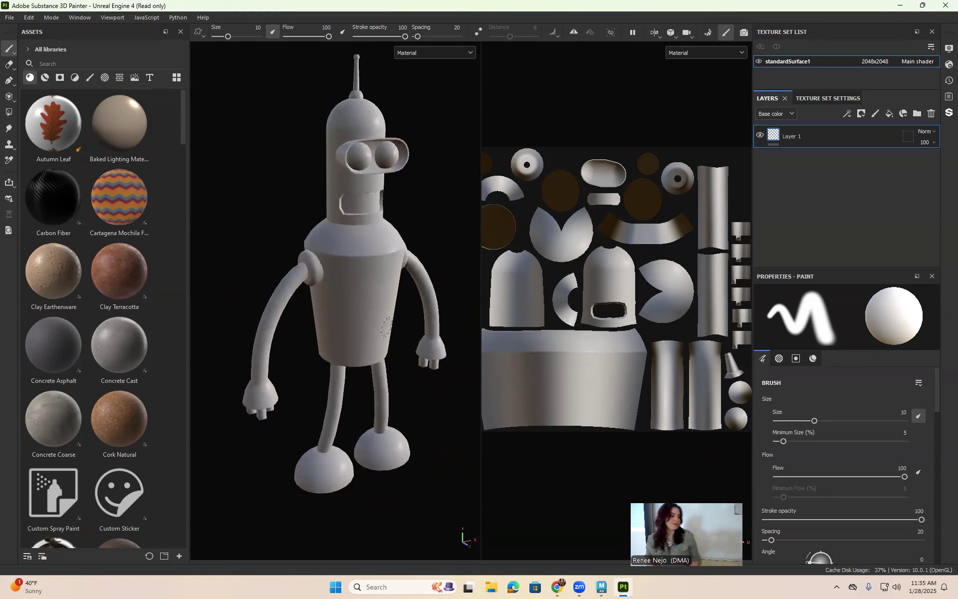
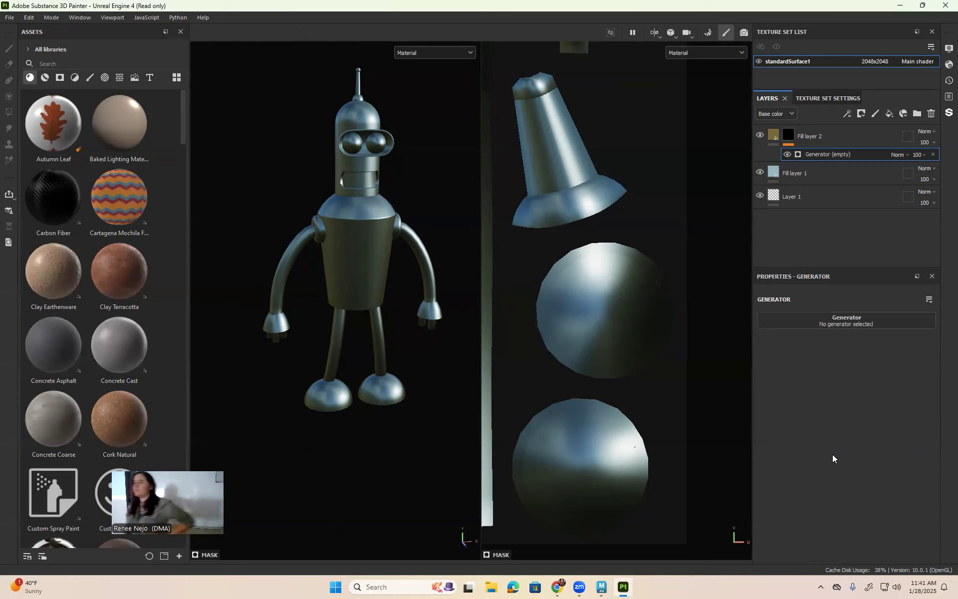
# Assign the Dirt generator to the empty generator on Fill layer 2's black mask
pyautogui.click(853, 322)
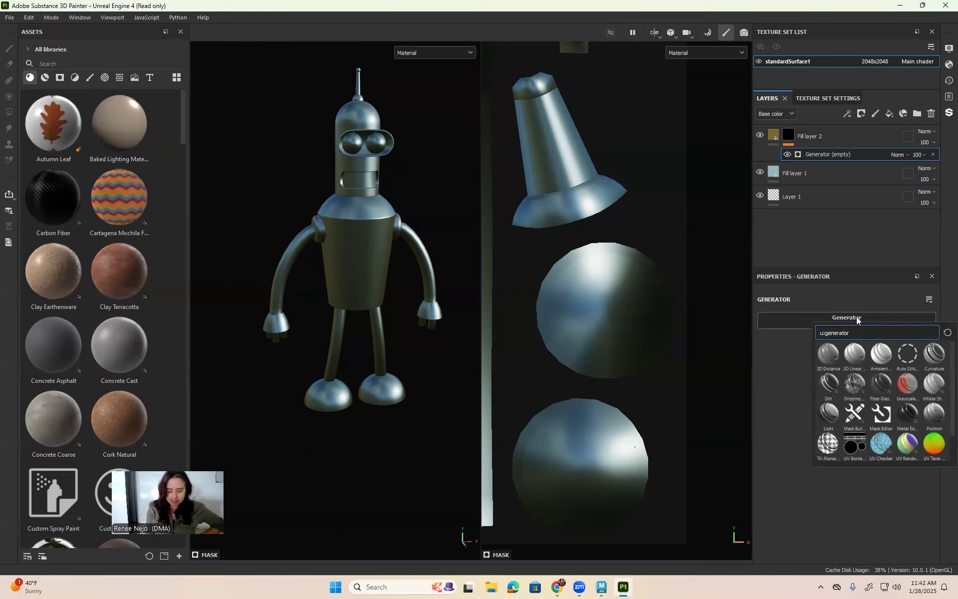
pyautogui.write('dirt')
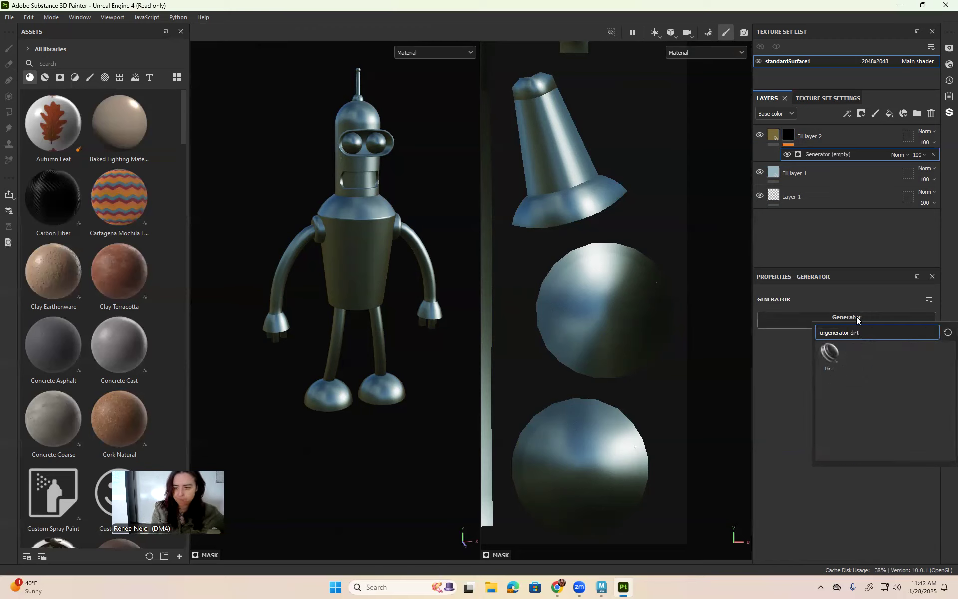
pyautogui.click(830, 355)
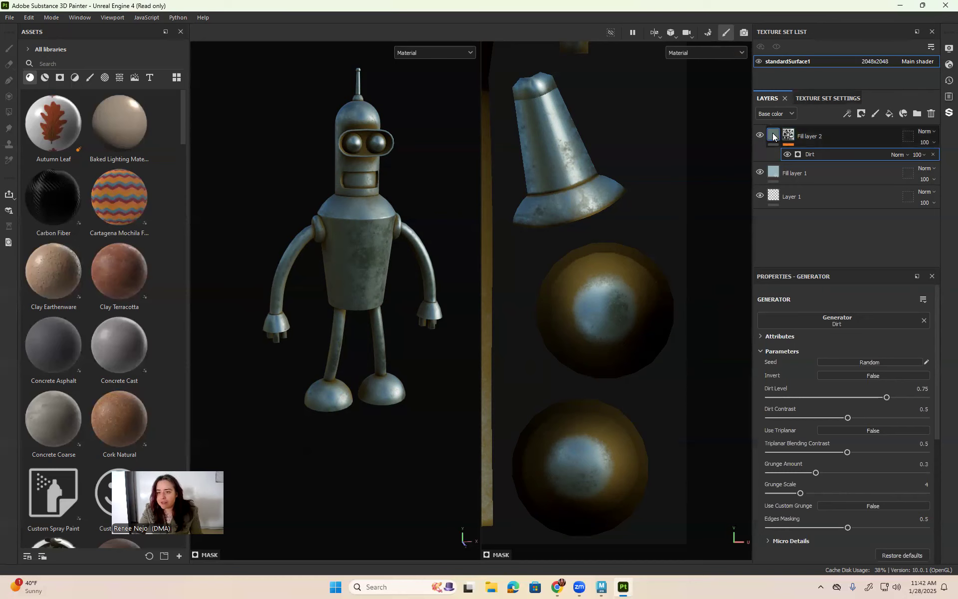
# Set Fill layer 2's base color to the muted brown 8F8661 and inspect the dirt on Bender's head and shoulders
pyautogui.click(818, 136)
pyautogui.click(837, 385)
pyautogui.moveTo(804, 468); pyautogui.dragTo(800, 435)
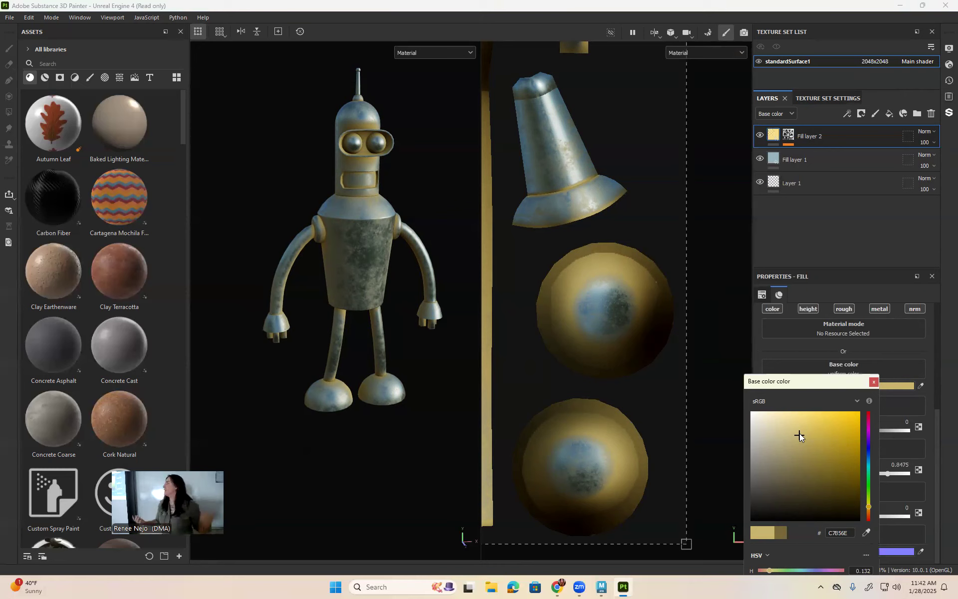
pyautogui.click(724, 412)
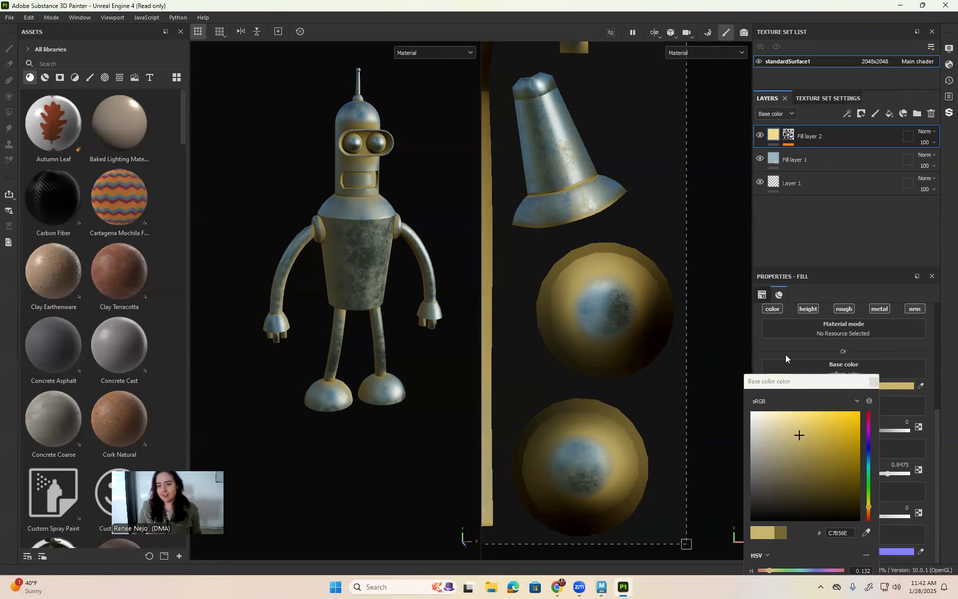
pyautogui.moveTo(809, 442); pyautogui.dragTo(786, 431)
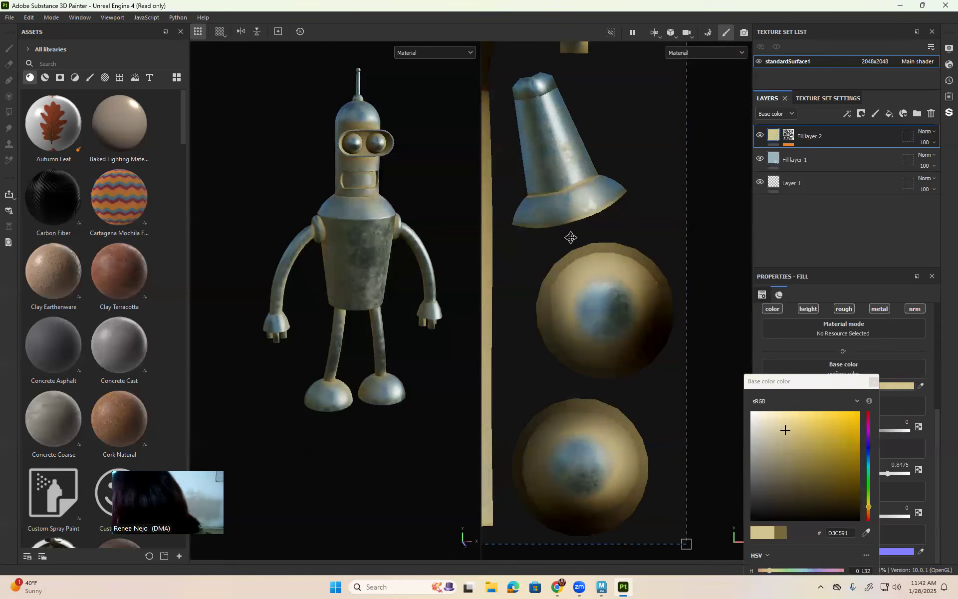
pyautogui.moveTo(783, 429); pyautogui.dragTo(786, 460)
pyautogui.scroll(10, 428, 289)
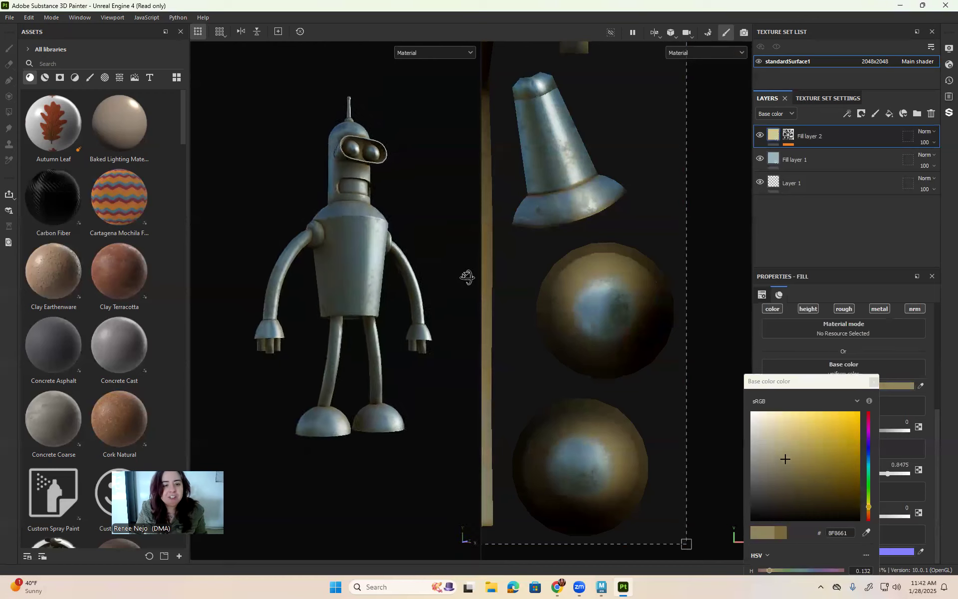
pyautogui.keyDown('alt'); pyautogui.moveTo(461, 360); pyautogui.dragTo(391, 391); pyautogui.keyUp('alt')
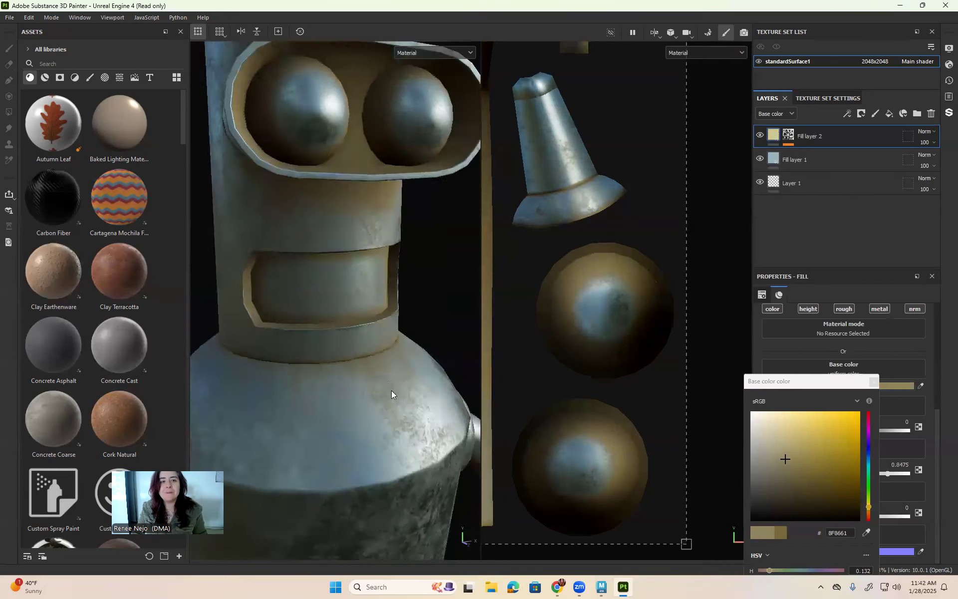
# Inspect the dirt across Bender's upper body and open the Dirt generator's parameters on Fill layer 2's mask
pyautogui.keyDown('alt'); pyautogui.moveTo(391, 392); pyautogui.dragTo(313, 379, button='right'); pyautogui.keyUp('alt')
pyautogui.keyDown('alt'); pyautogui.moveTo(312, 378); pyautogui.dragTo(355, 295); pyautogui.keyUp('alt')
pyautogui.keyDown('alt'); pyautogui.moveTo(355, 295); pyautogui.dragTo(272, 292, button='right'); pyautogui.keyUp('alt')
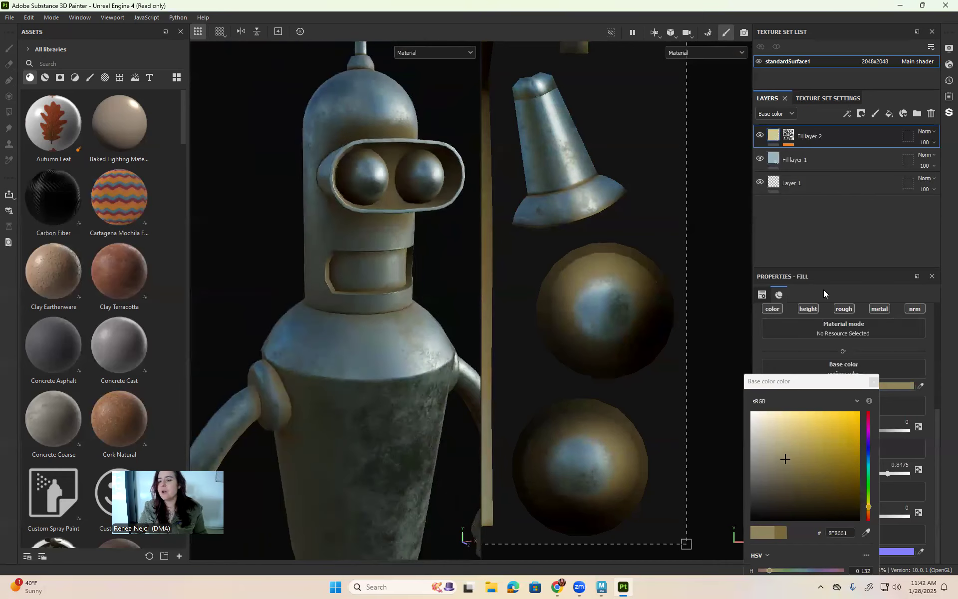
pyautogui.click(874, 383)
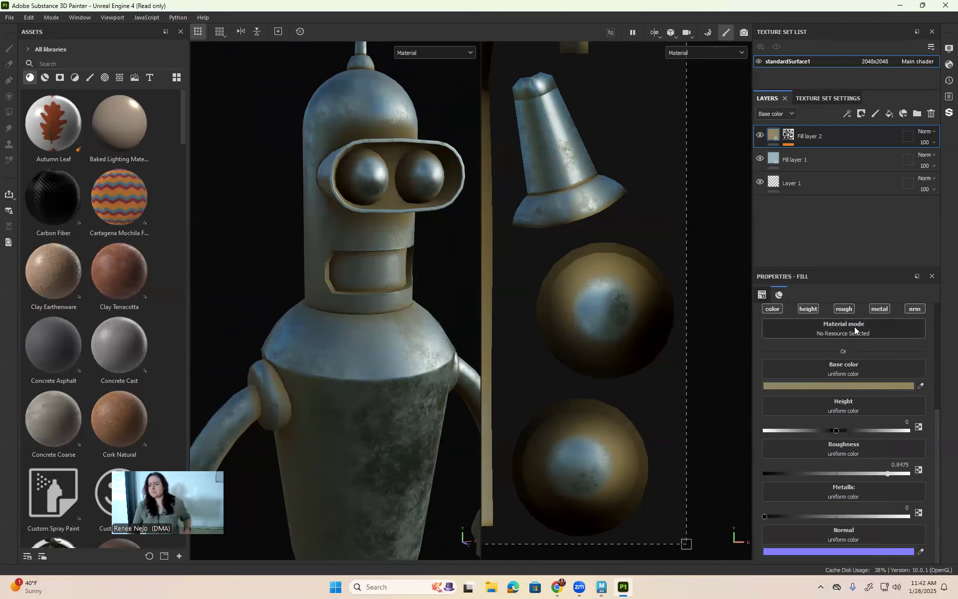
pyautogui.scroll(4, 855, 350)
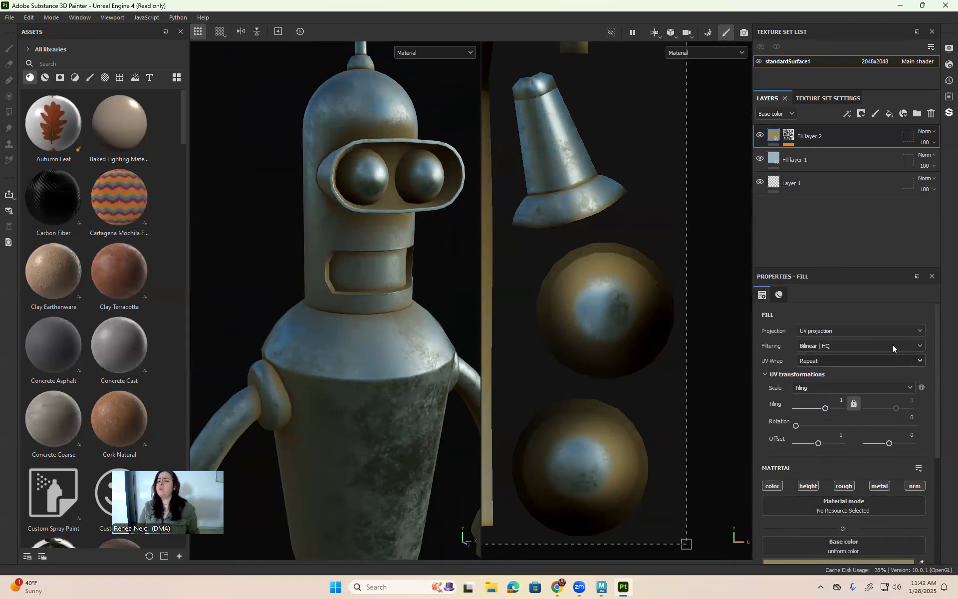
pyautogui.click(788, 136)
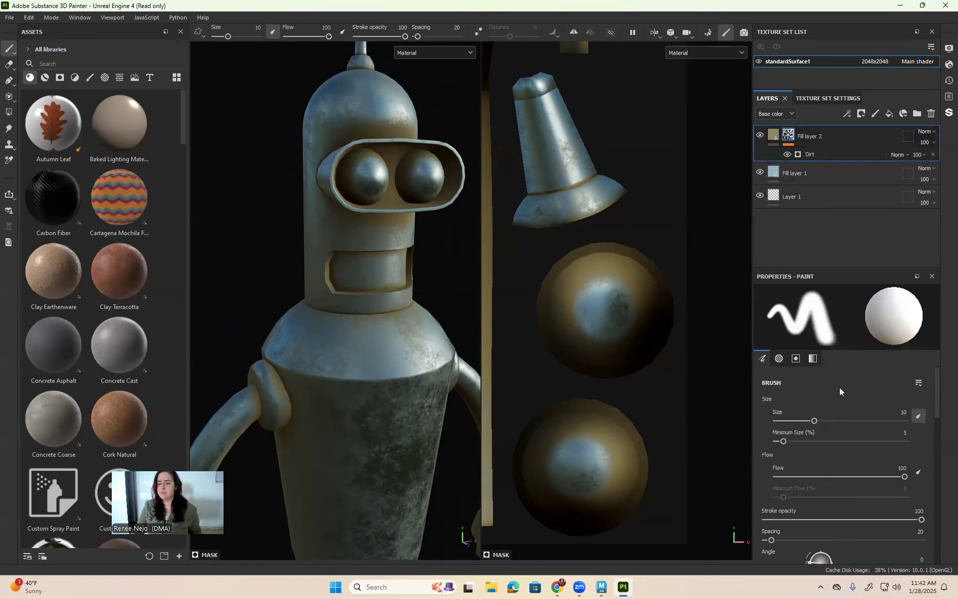
pyautogui.click(811, 155)
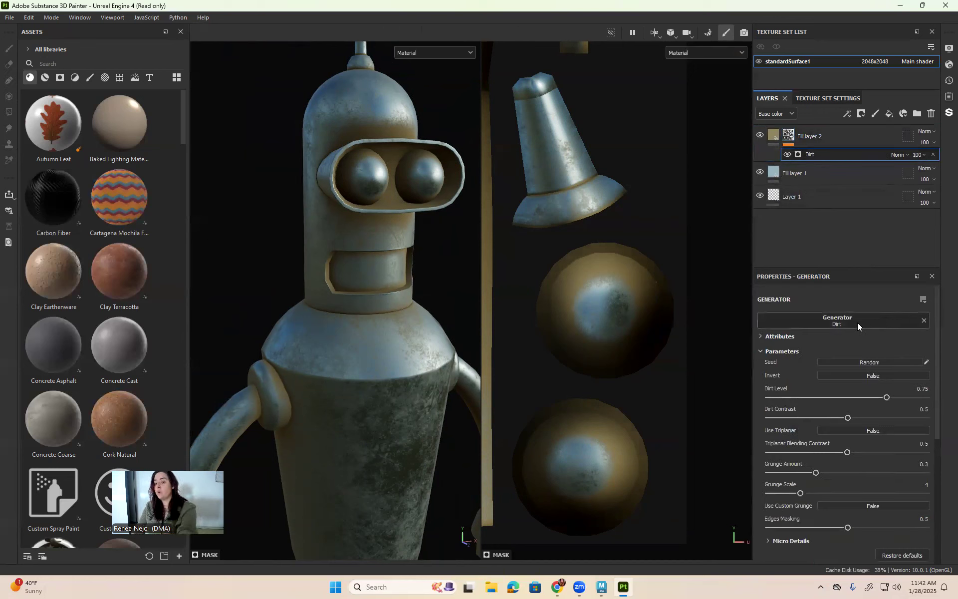
# Replace the Dirt generator on Fill layer 2's mask with Fiber Glass Edge Wear and inspect it on the head and torso
pyautogui.click(790, 134)
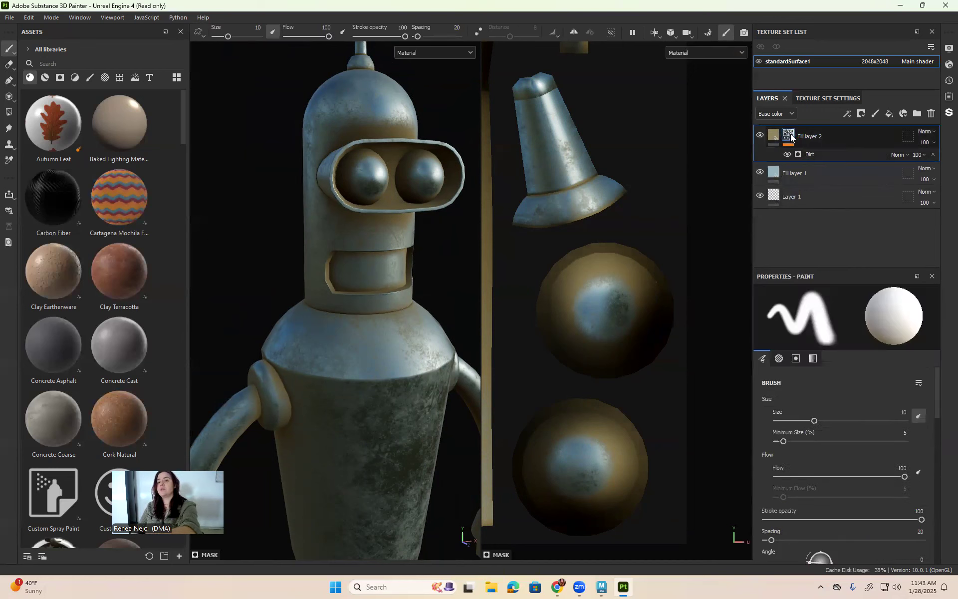
pyautogui.click(809, 155)
pyautogui.click(849, 319)
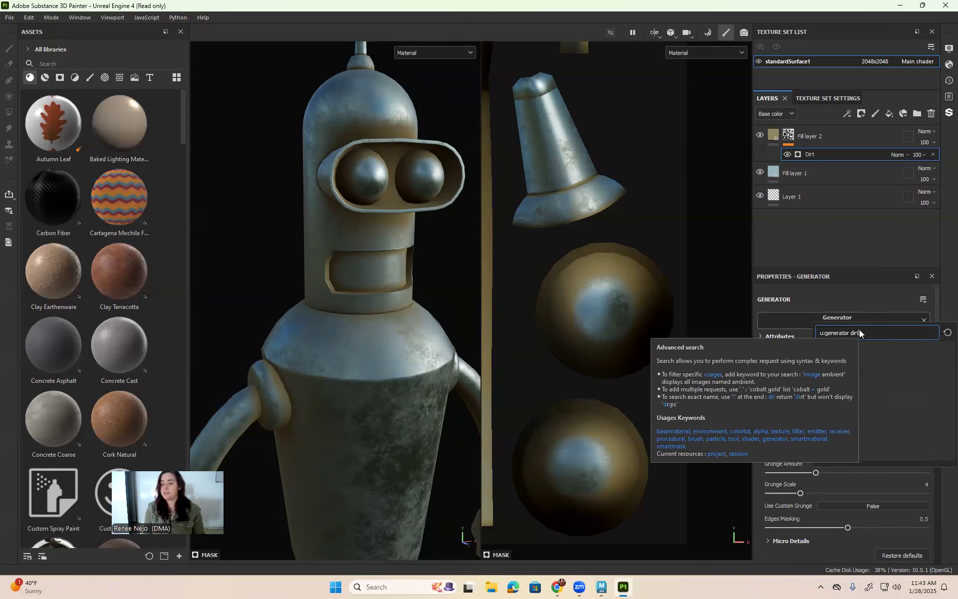
pyautogui.press('BackSpace')
pyautogui.press('BackSpace')
pyautogui.press('BackSpace')
pyautogui.press('BackSpace')
pyautogui.press('BackSpace')
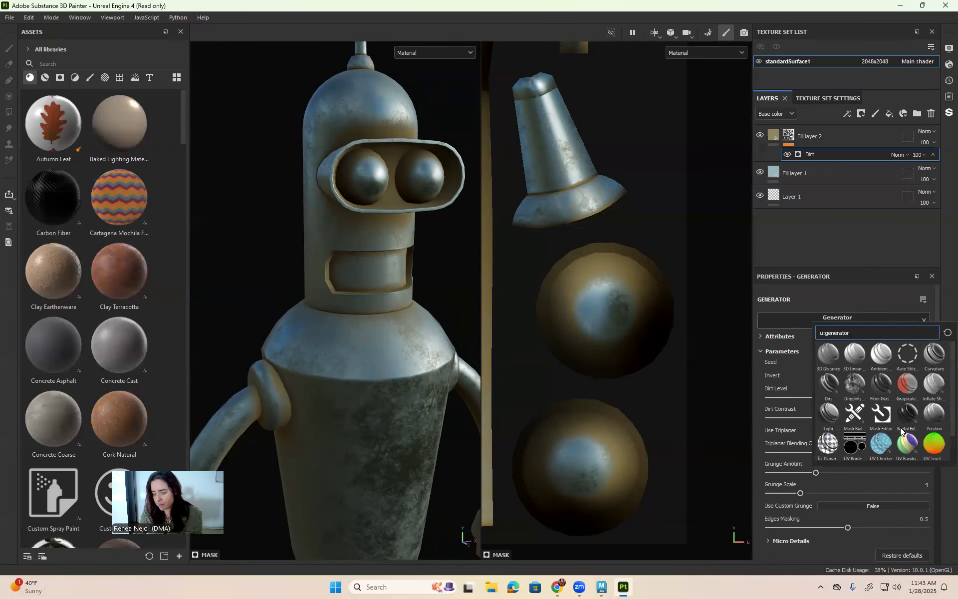
pyautogui.click(884, 382)
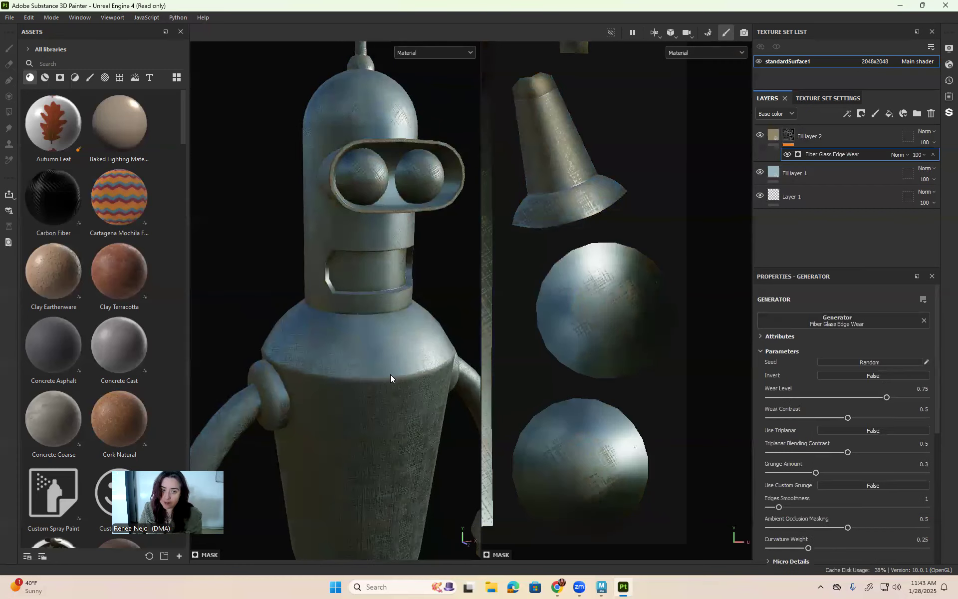
pyautogui.keyDown('alt'); pyautogui.moveTo(379, 389); pyautogui.dragTo(386, 339); pyautogui.keyUp('alt')
pyautogui.keyDown('alt'); pyautogui.moveTo(375, 379); pyautogui.dragTo(396, 274, button='middle'); pyautogui.keyUp('alt')
pyautogui.keyDown('alt'); pyautogui.moveTo(396, 274); pyautogui.dragTo(563, 327, button='right'); pyautogui.keyUp('alt')
pyautogui.keyDown('alt'); pyautogui.moveTo(352, 321); pyautogui.dragTo(310, 323); pyautogui.keyUp('alt')
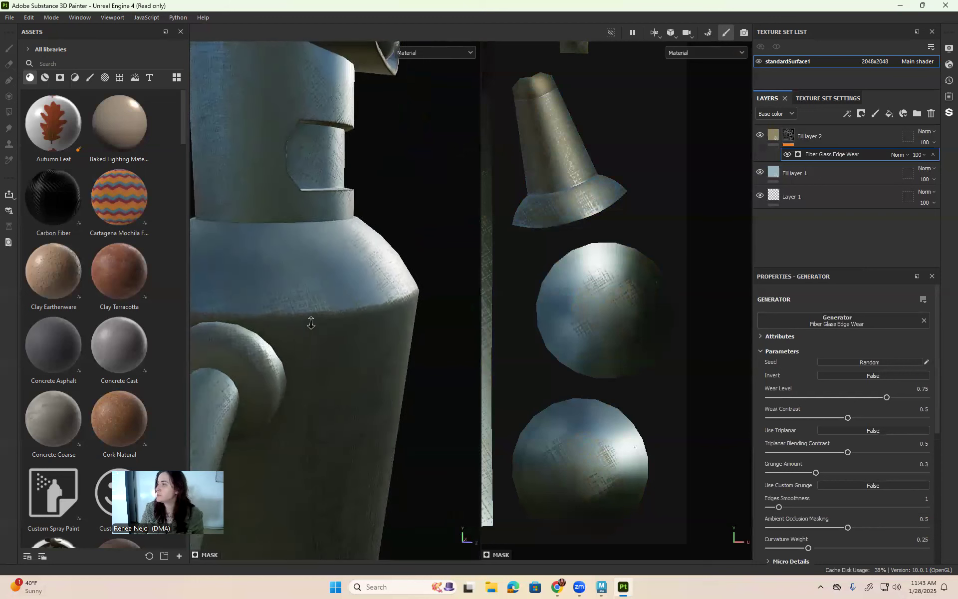
# Swap Fill layer 2's mask generator to Metal Edge Wear and inspect the wear over the whole upper body
pyautogui.click(827, 319)
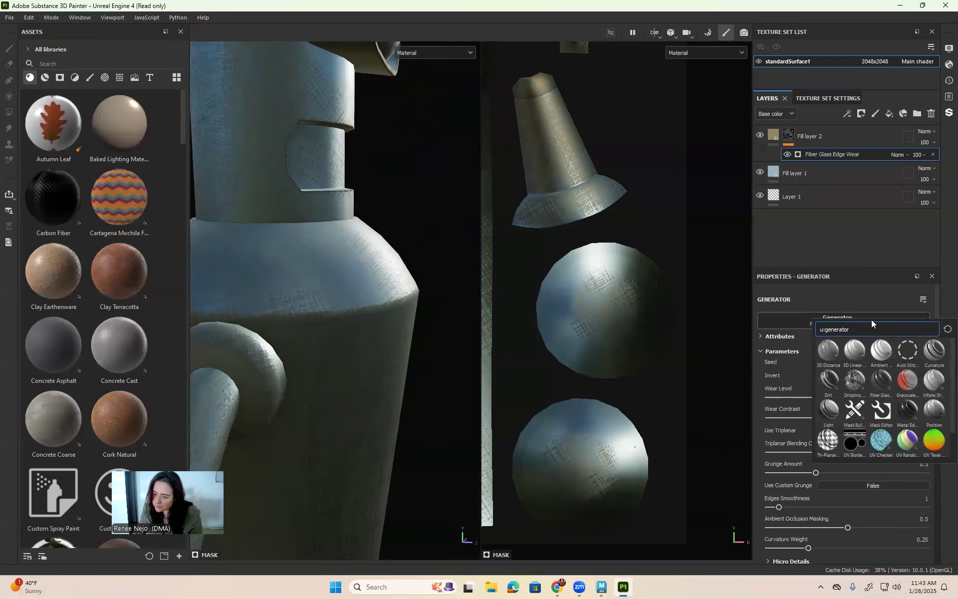
pyautogui.write('met')
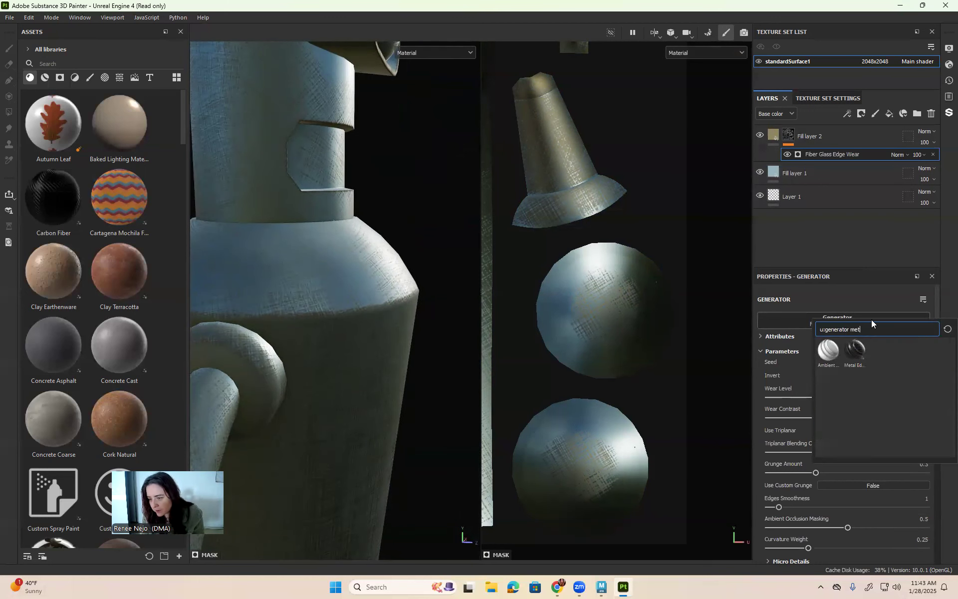
pyautogui.click(858, 347)
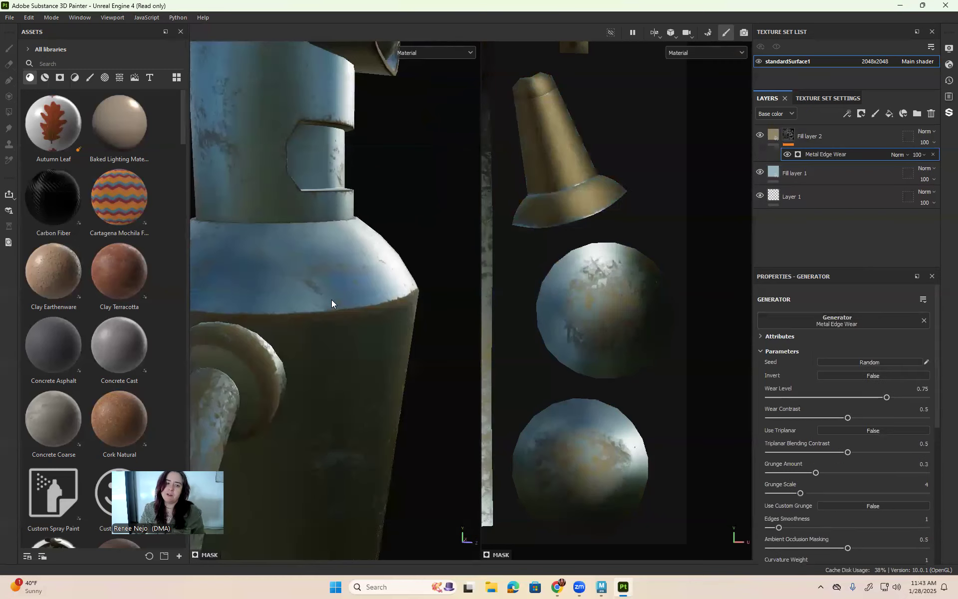
pyautogui.keyDown('alt'); pyautogui.moveTo(332, 301); pyautogui.dragTo(265, 309); pyautogui.keyUp('alt')
pyautogui.keyDown('alt'); pyautogui.moveTo(265, 308); pyautogui.dragTo(255, 329, button='right'); pyautogui.keyUp('alt')
pyautogui.keyDown('alt'); pyautogui.moveTo(386, 335); pyautogui.dragTo(340, 335, button='middle'); pyautogui.keyUp('alt')
pyautogui.keyDown('alt'); pyautogui.moveTo(340, 336); pyautogui.dragTo(376, 336); pyautogui.keyUp('alt')
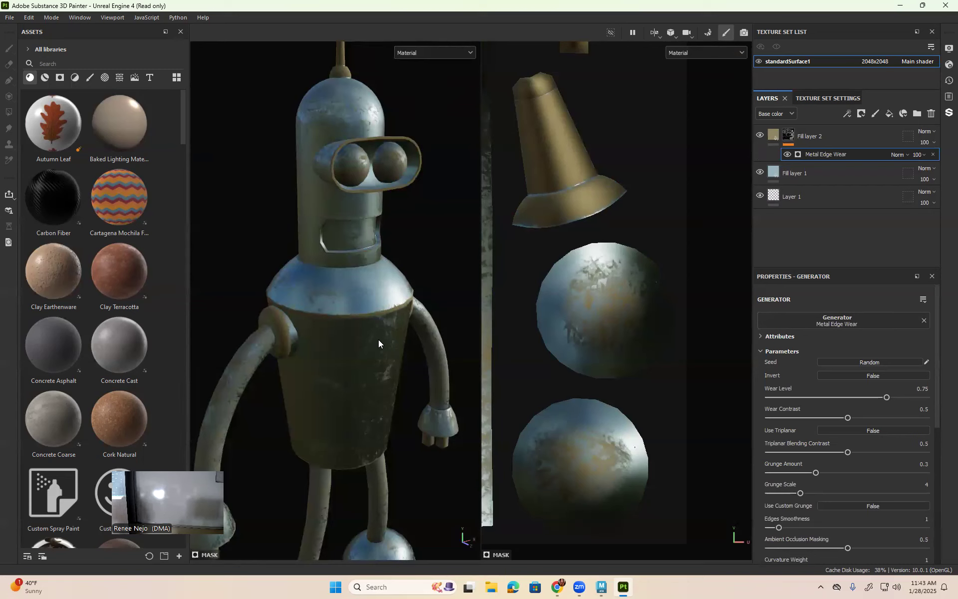
# Hide Fill layer 2 to view Bender's plain metal from head to feet, and hide Fill layer 1 too
pyautogui.click(760, 135)
pyautogui.click(792, 168)
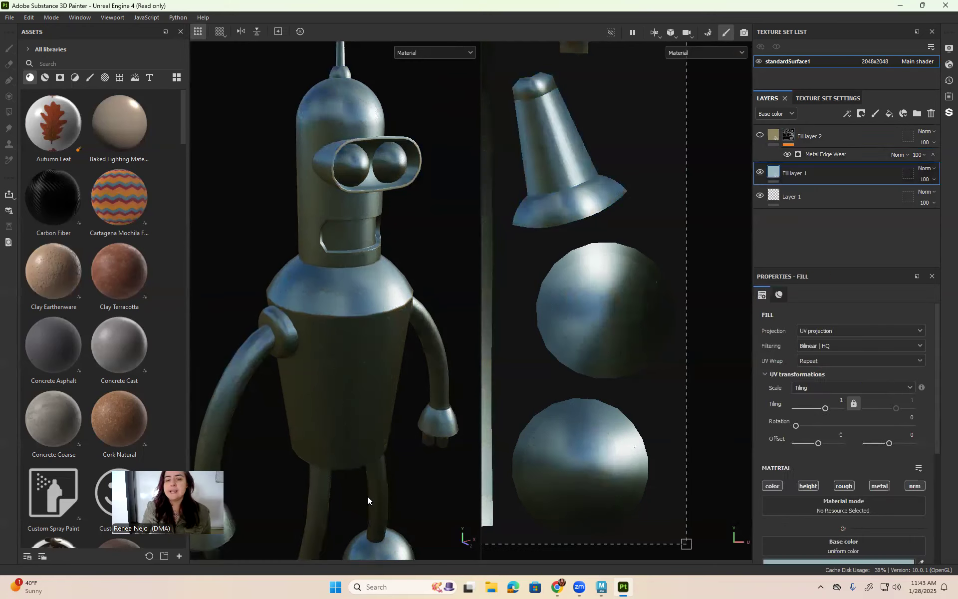
pyautogui.keyDown('alt'); pyautogui.moveTo(448, 318); pyautogui.dragTo(378, 344); pyautogui.keyUp('alt')
pyautogui.keyDown('alt'); pyautogui.moveTo(377, 344); pyautogui.dragTo(366, 232, button='middle'); pyautogui.keyUp('alt')
pyautogui.keyDown('alt'); pyautogui.moveTo(367, 232); pyautogui.dragTo(333, 242, button='right'); pyautogui.keyUp('alt')
pyautogui.keyDown('alt'); pyautogui.moveTo(333, 241); pyautogui.dragTo(342, 285, button='middle'); pyautogui.keyUp('alt')
pyautogui.keyDown('alt'); pyautogui.moveTo(342, 284); pyautogui.dragTo(342, 304); pyautogui.keyUp('alt')
pyautogui.click(762, 172)
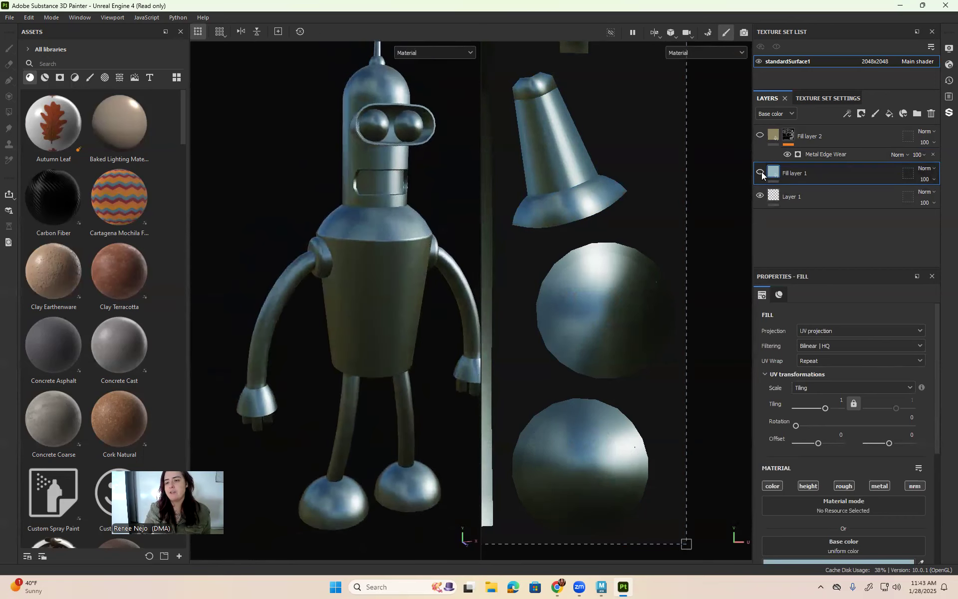
# Add a new fill layer beneath Fill layer 1, and delete Fill layer 1 and Fill layer 2
pyautogui.click(890, 114)
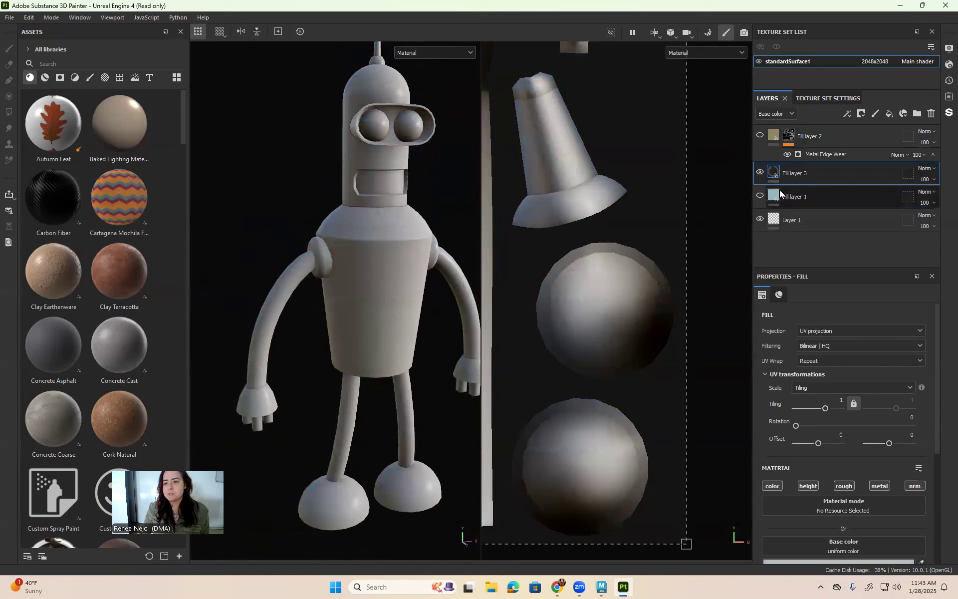
pyautogui.moveTo(792, 200); pyautogui.dragTo(798, 175)
pyautogui.doubleClick(818, 135)
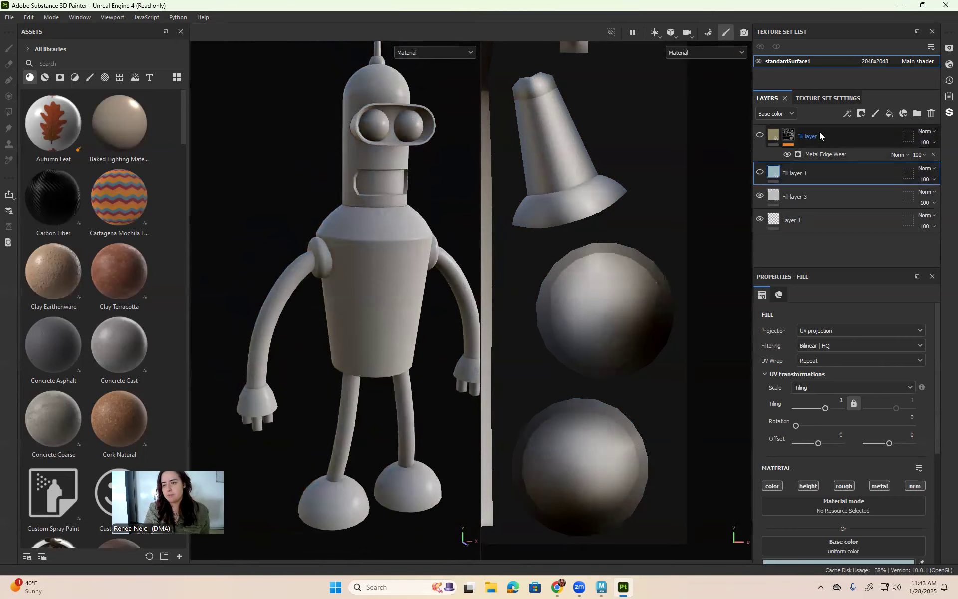
pyautogui.keyDown('shift'); pyautogui.click(820, 134); pyautogui.keyUp('shift')
pyautogui.press('Delete')
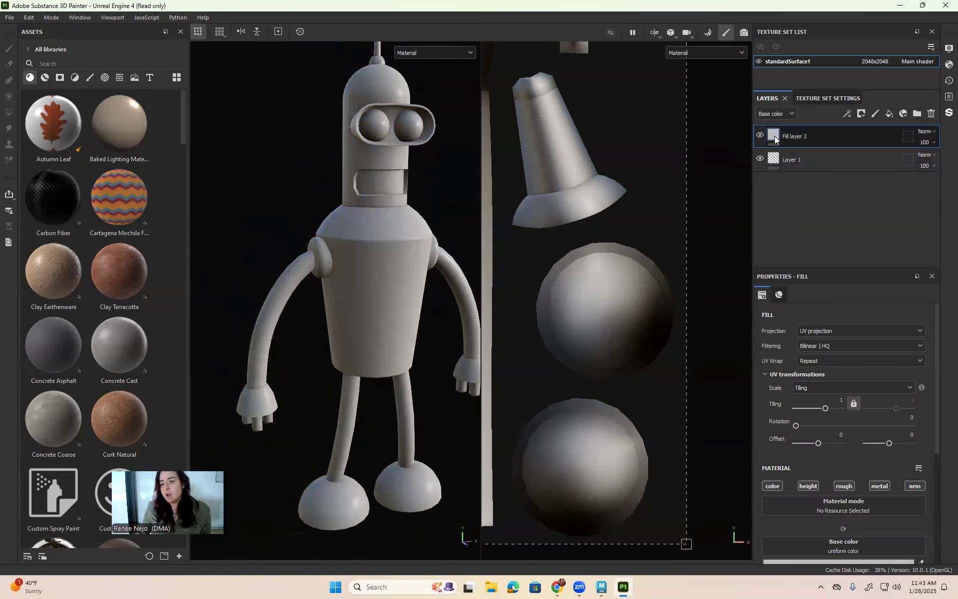
# Set Fill layer 3's base color to the pale blue-green 8EB2AD
pyautogui.scroll(-2, 857, 484)
pyautogui.click(867, 472)
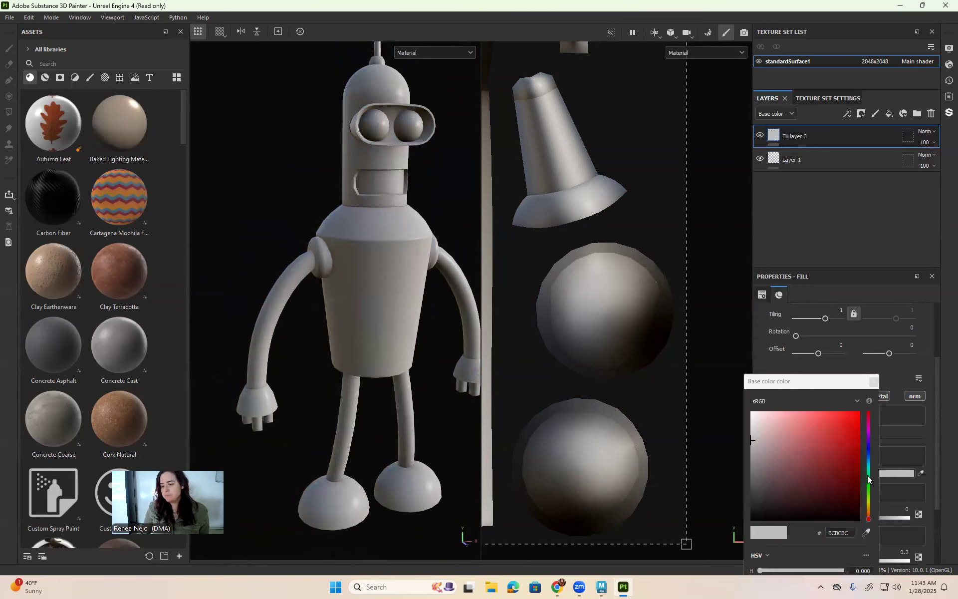
pyautogui.click(786, 453)
pyautogui.click(783, 451)
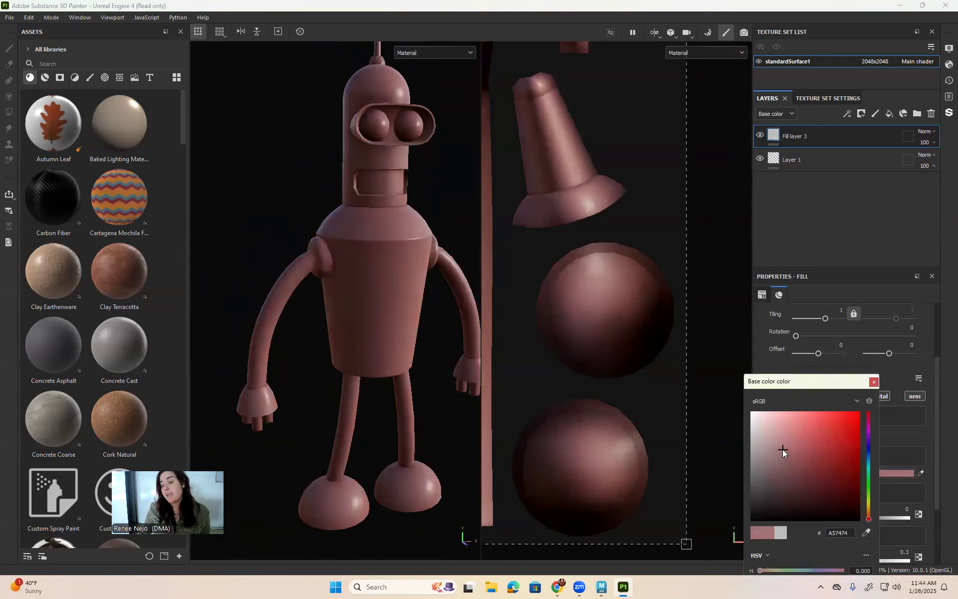
pyautogui.moveTo(871, 512); pyautogui.dragTo(870, 469)
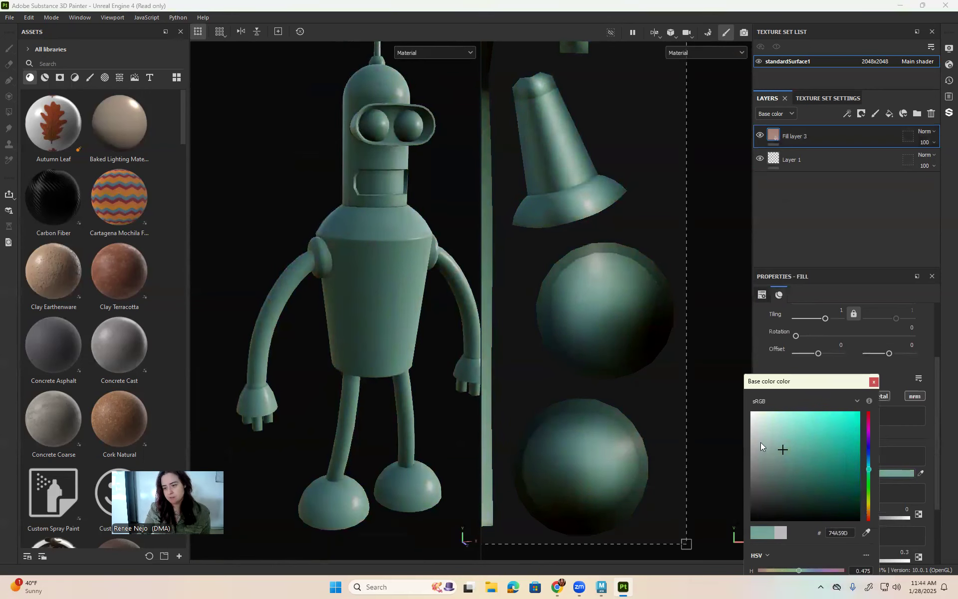
pyautogui.click(773, 444)
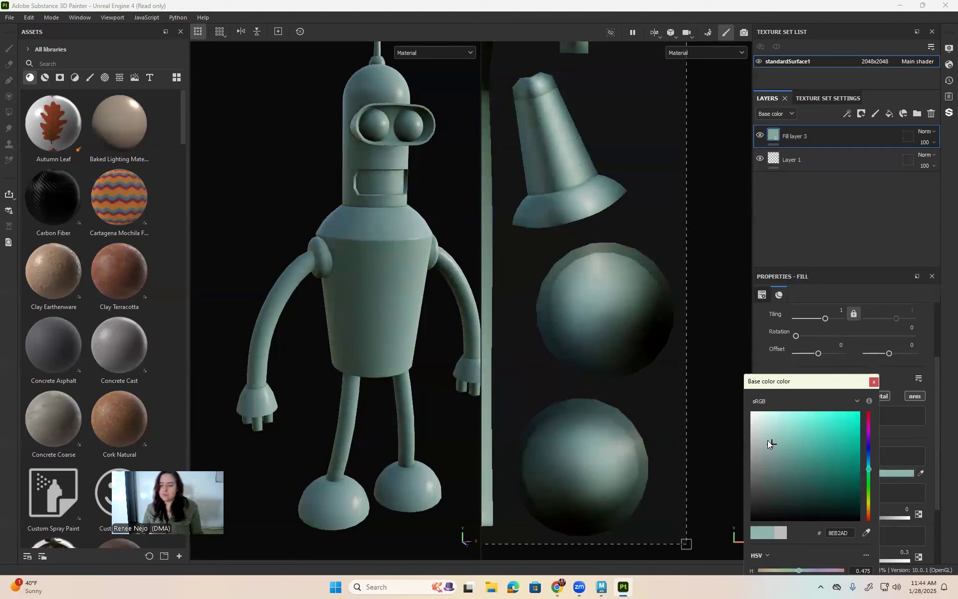
pyautogui.moveTo(842, 379); pyautogui.dragTo(840, 303)
pyautogui.click(871, 305)
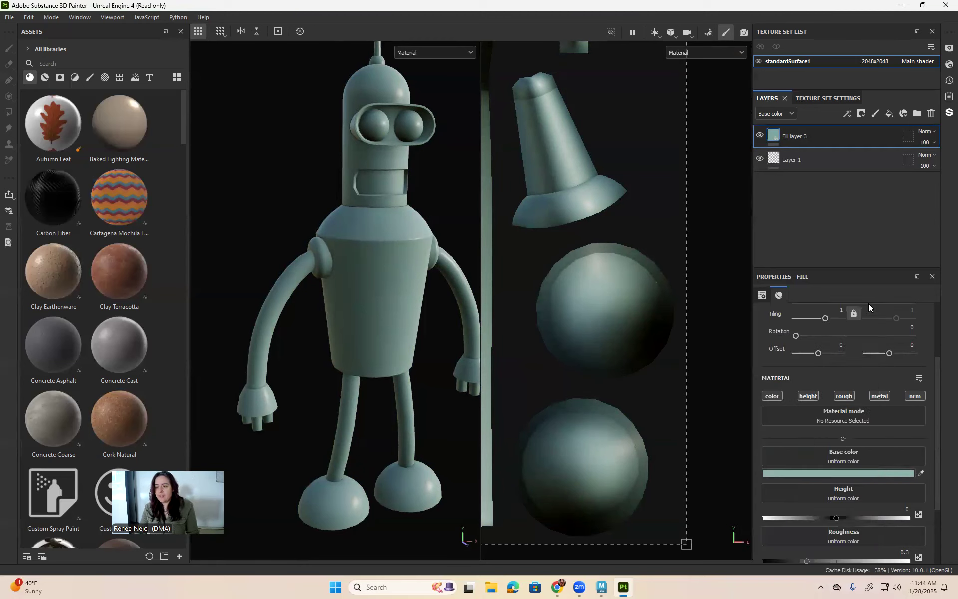
# Add a paint layer above Fill layer 3 and give its brush a darker muted green base color, starting from a torso sample
pyautogui.click(875, 114)
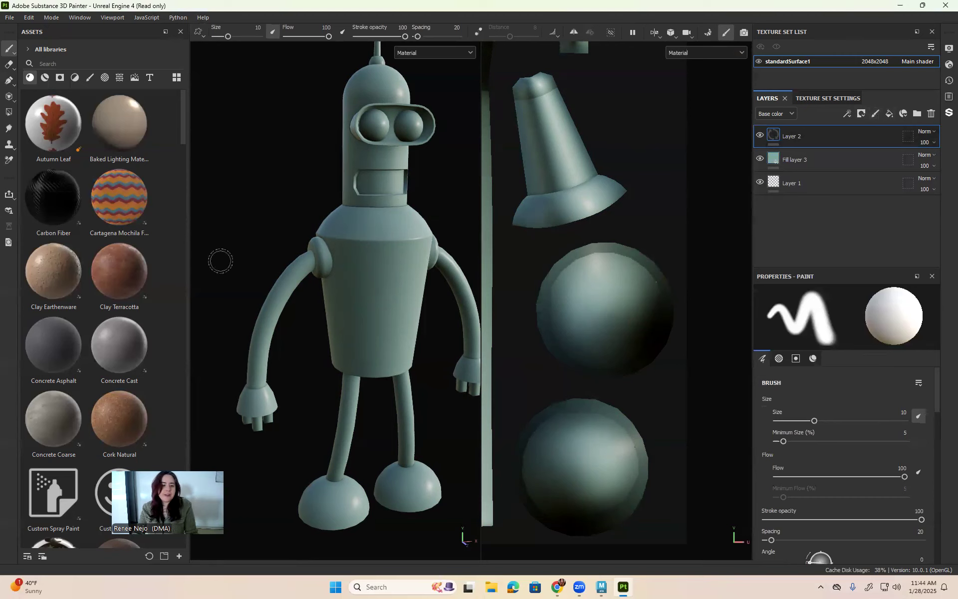
pyautogui.scroll(-3, 839, 486)
pyautogui.scroll(10, 839, 484)
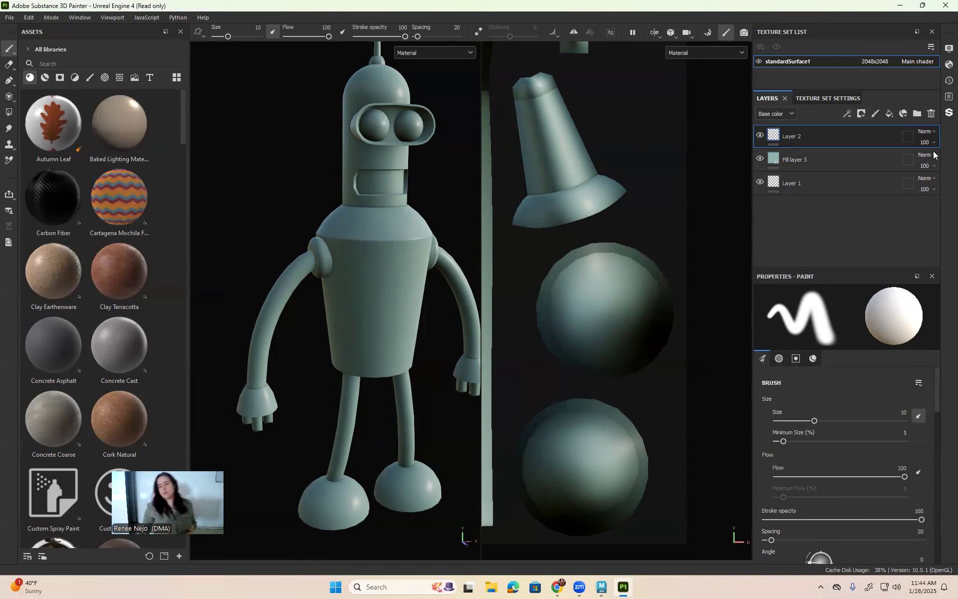
pyautogui.scroll(-5, 876, 474)
pyautogui.scroll(-10, 843, 507)
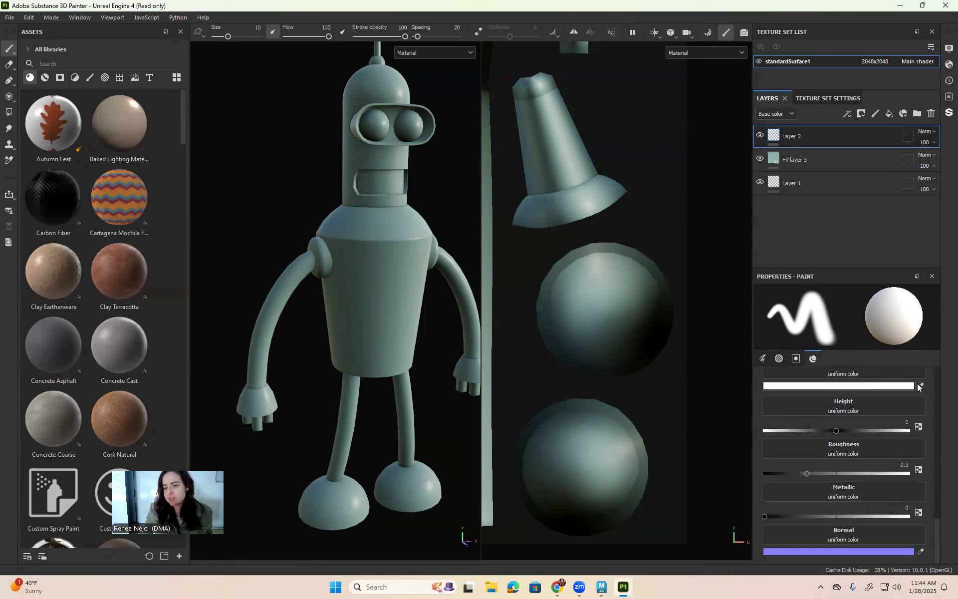
pyautogui.click(921, 386)
pyautogui.click(384, 302)
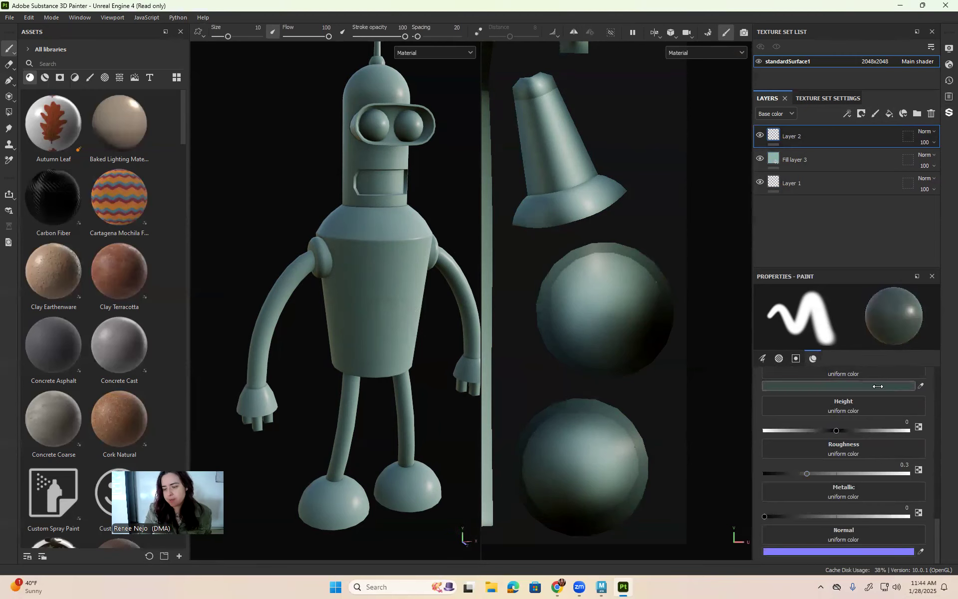
pyautogui.click(844, 387)
pyautogui.moveTo(775, 412); pyautogui.dragTo(779, 390)
pyautogui.click(872, 305)
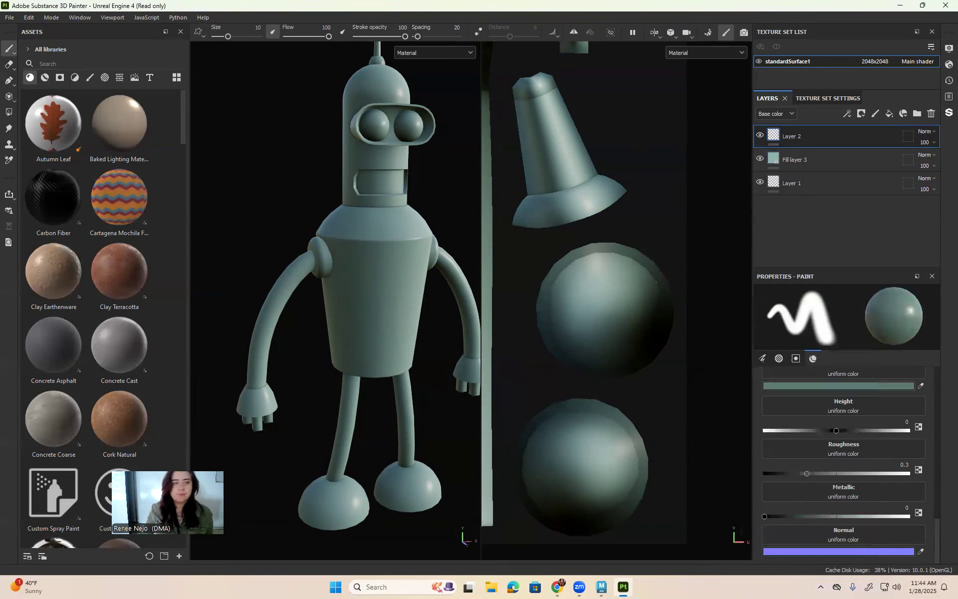
# Activate Polygon Fill on Layer 2 and set its color to the muted green 729083, sampling it from the sphere in the UV view
pyautogui.click(9, 113)
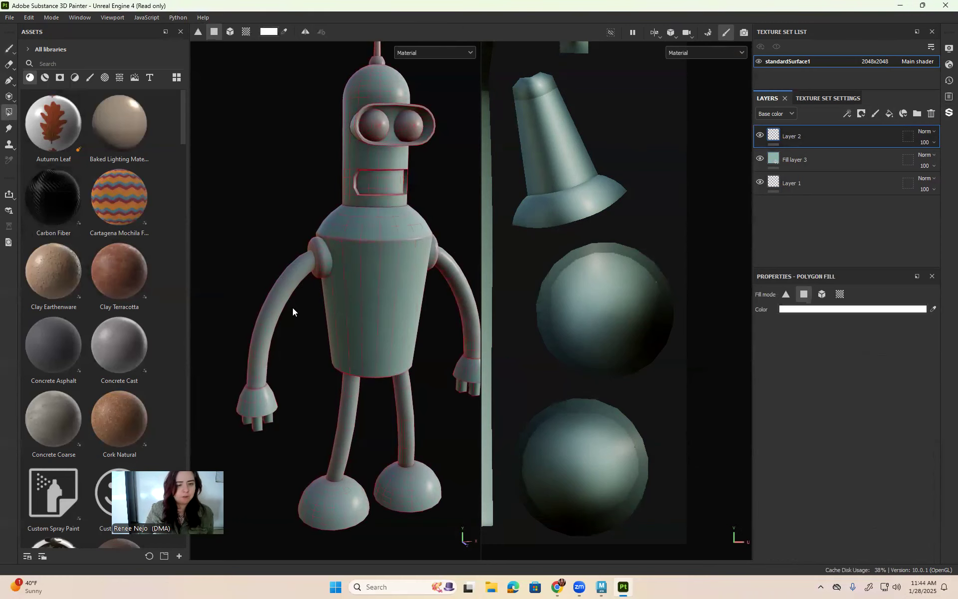
pyautogui.click(272, 307)
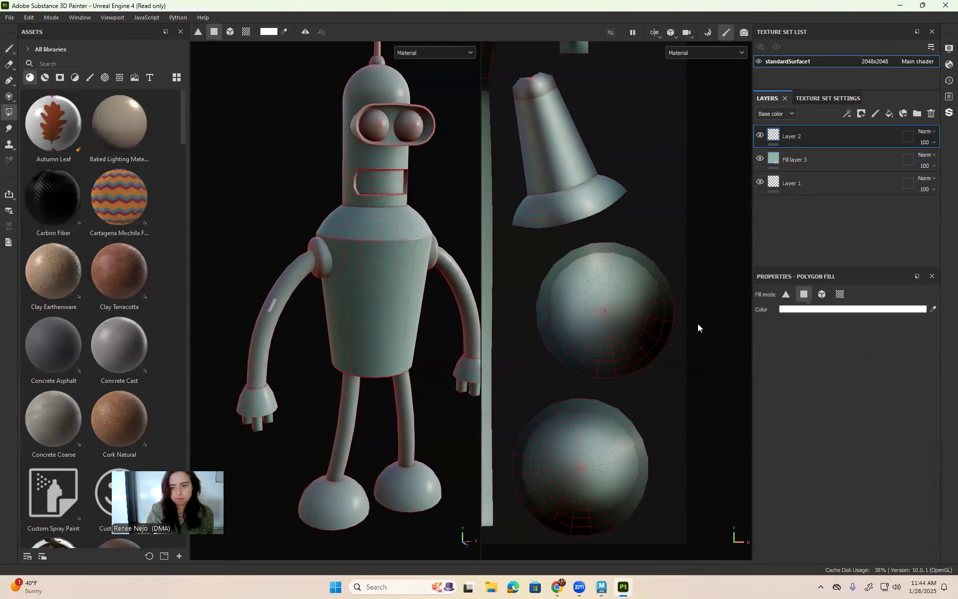
pyautogui.click(933, 309)
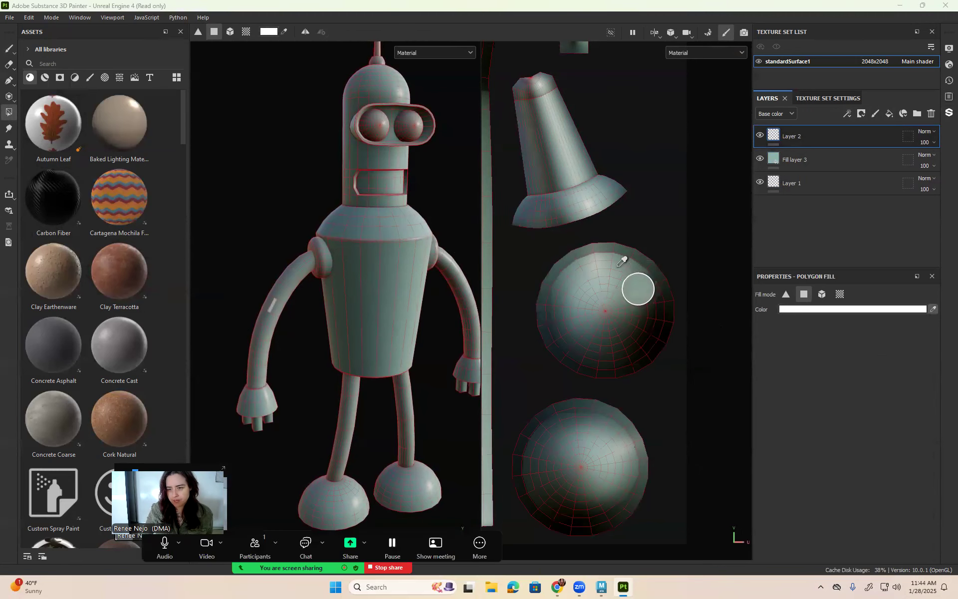
pyautogui.click(619, 266)
pyautogui.click(771, 382)
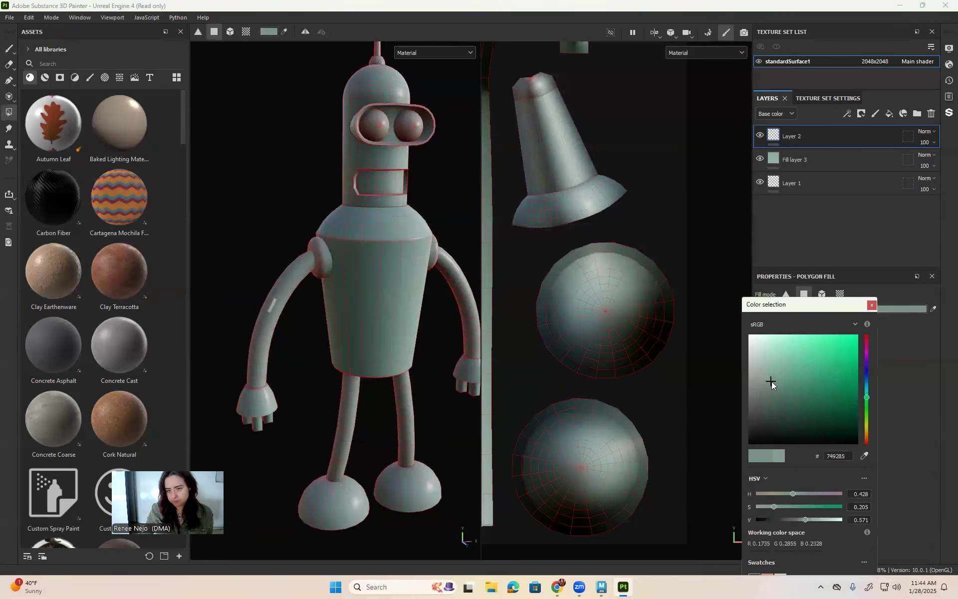
pyautogui.click(872, 306)
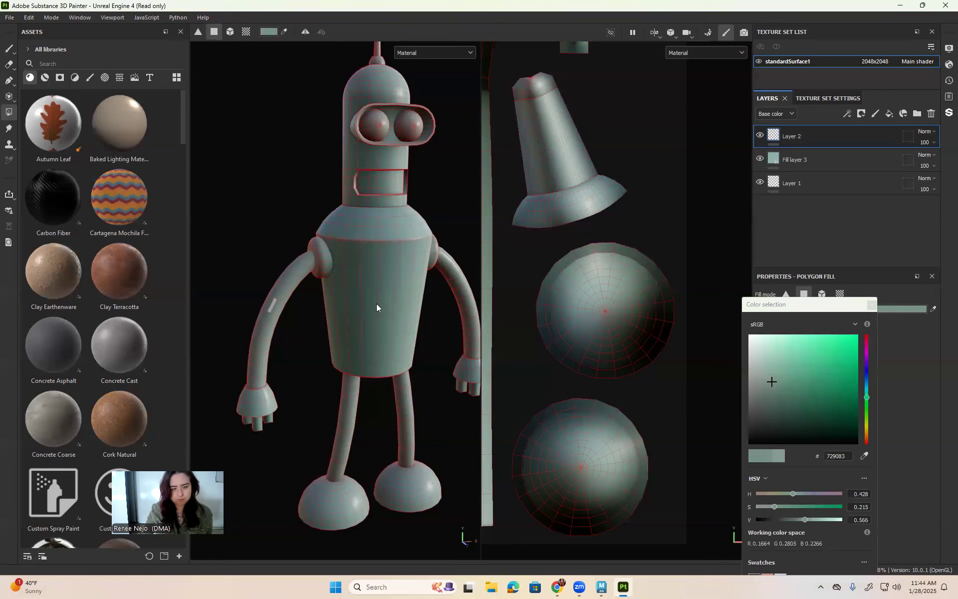
# Fill the four long UV islands of Bender's arms and legs with the muted green 729083 on Layer 2
pyautogui.click(264, 297)
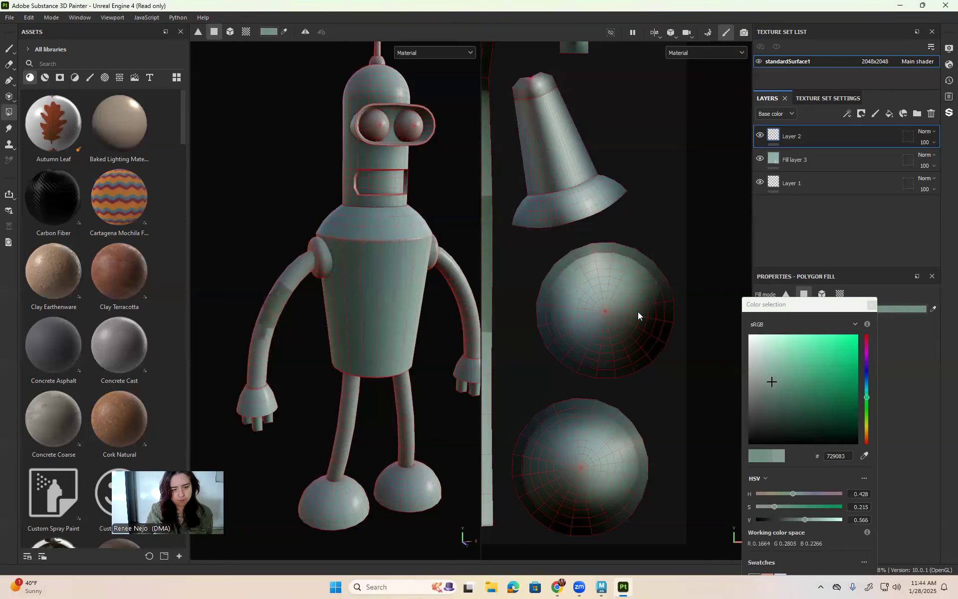
pyautogui.click(871, 305)
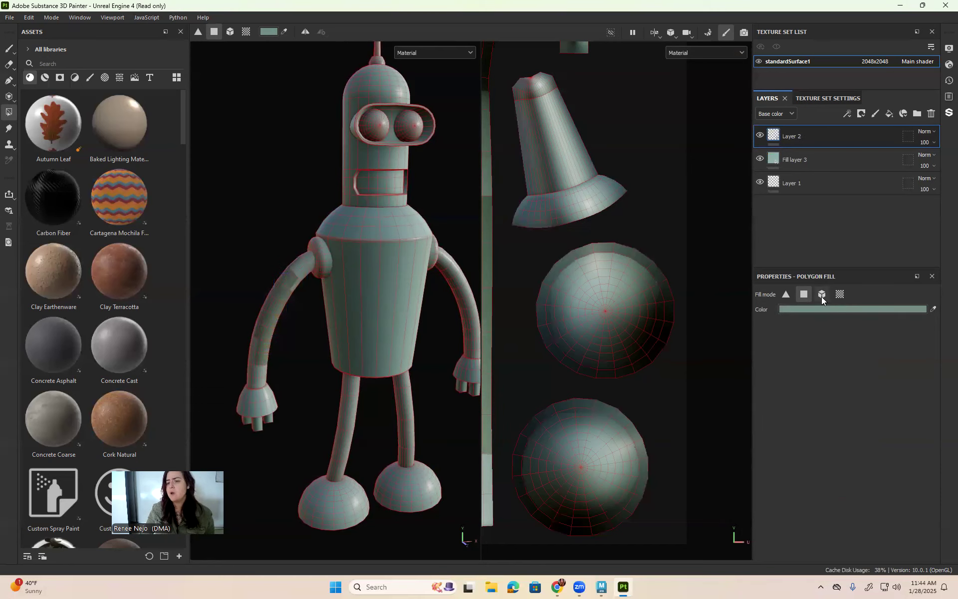
pyautogui.scroll(-4, 649, 300)
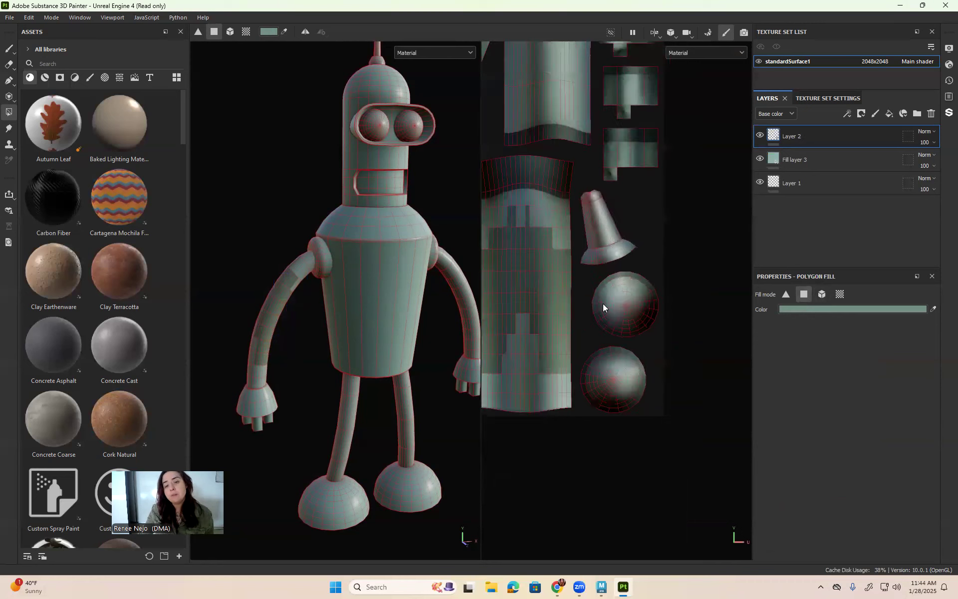
pyautogui.keyDown('alt'); pyautogui.moveTo(602, 304); pyautogui.dragTo(692, 251, button='middle'); pyautogui.keyUp('alt')
pyautogui.moveTo(574, 118); pyautogui.dragTo(661, 404)
pyautogui.keyDown('alt'); pyautogui.moveTo(558, 173); pyautogui.dragTo(670, 163, button='middle'); pyautogui.keyUp('alt')
pyautogui.moveTo(580, 112); pyautogui.dragTo(681, 385)
pyautogui.keyDown('alt'); pyautogui.moveTo(737, 119); pyautogui.dragTo(637, 362, button='middle'); pyautogui.keyUp('alt')
pyautogui.moveTo(603, 97); pyautogui.dragTo(691, 331)
pyautogui.keyDown('alt'); pyautogui.moveTo(614, 272); pyautogui.dragTo(605, 362, button='middle'); pyautogui.keyUp('alt')
pyautogui.keyDown('alt'); pyautogui.moveTo(679, 165); pyautogui.dragTo(649, 352, button='middle'); pyautogui.keyUp('alt')
pyautogui.moveTo(569, 118); pyautogui.dragTo(649, 375)
# Set the Polygon Fill color to the pale cream D2D3B8
pyautogui.scroll(2, 365, 133)
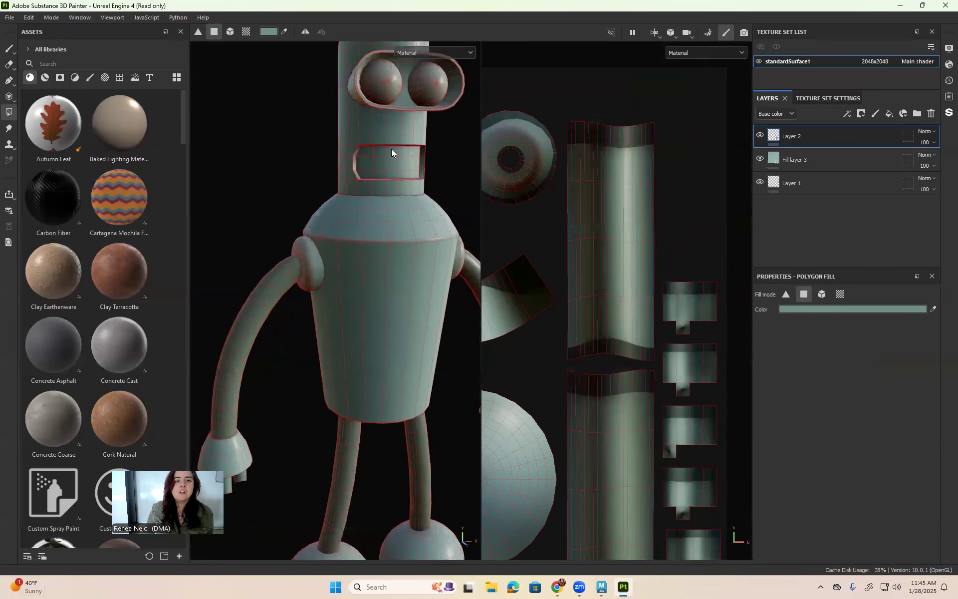
pyautogui.scroll(3, 391, 149)
pyautogui.scroll(1, 335, 203)
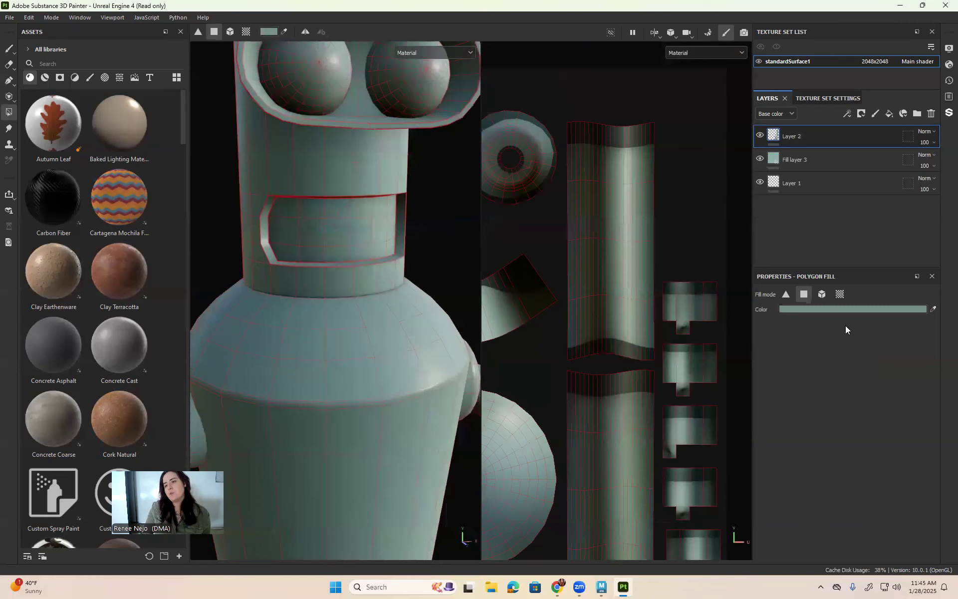
pyautogui.scroll(-1, 357, 237)
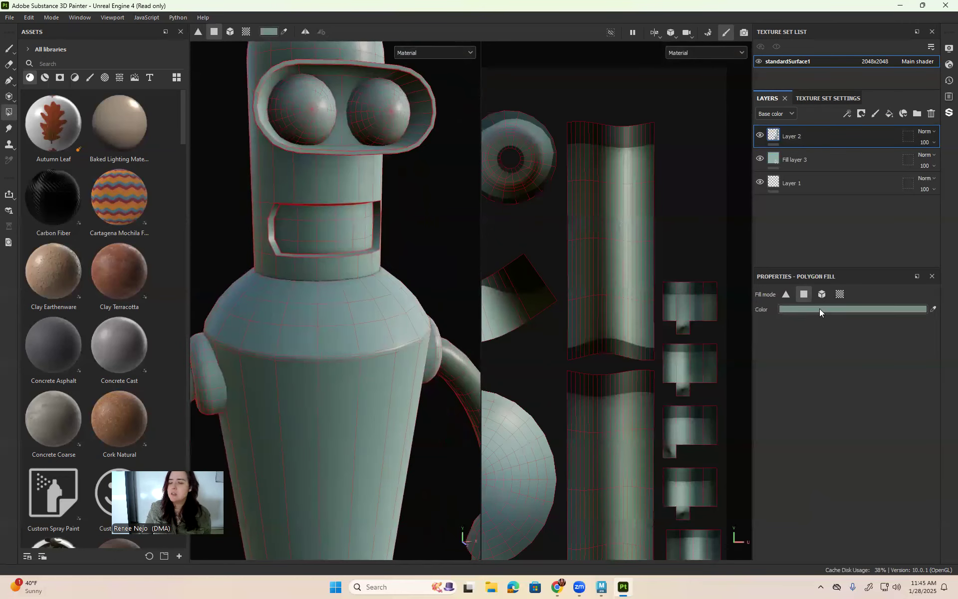
pyautogui.click(910, 311)
pyautogui.moveTo(773, 381); pyautogui.dragTo(762, 355)
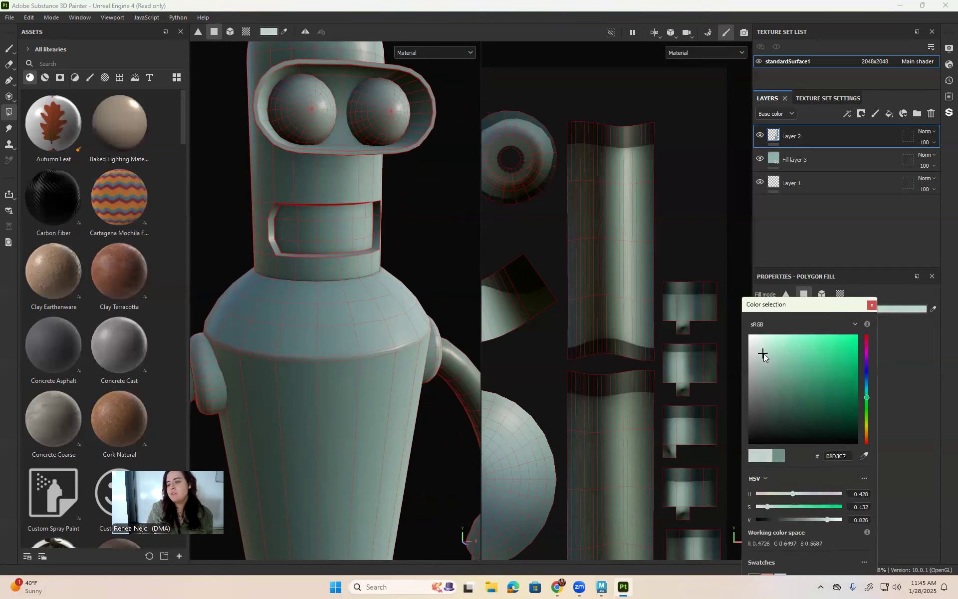
pyautogui.moveTo(867, 398); pyautogui.dragTo(868, 425)
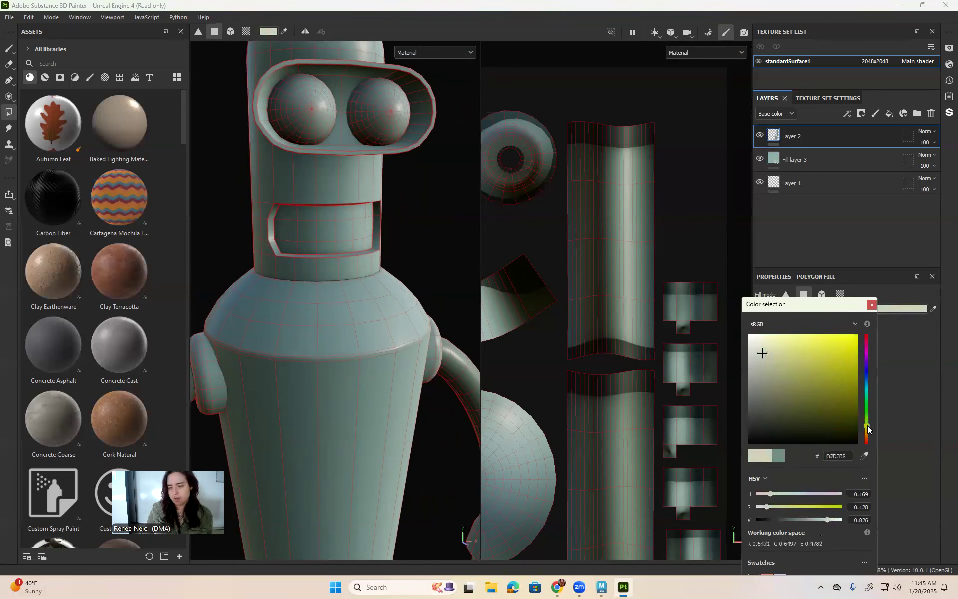
pyautogui.click(872, 305)
# Fill the mouth's UV island below the eye visor with the pale cream
pyautogui.moveTo(646, 218); pyautogui.dragTo(676, 206, button='middle')
pyautogui.press('f')
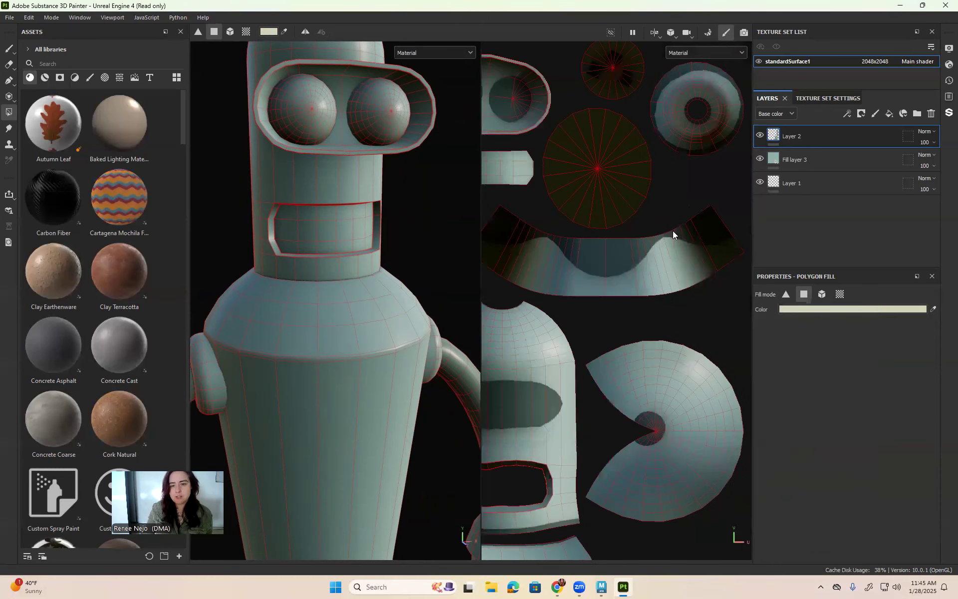
pyautogui.scroll(2, 549, 228)
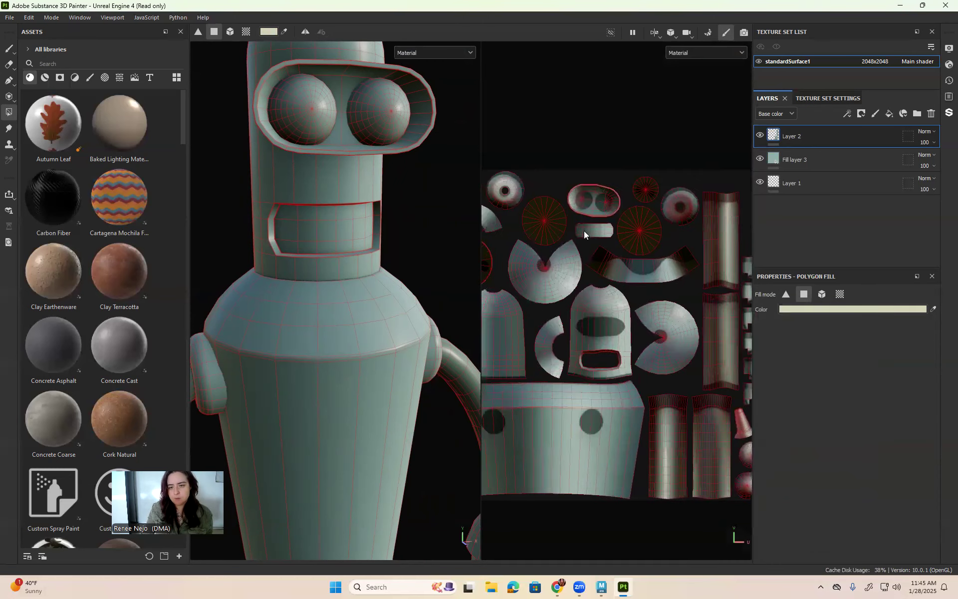
pyautogui.scroll(3, 604, 223)
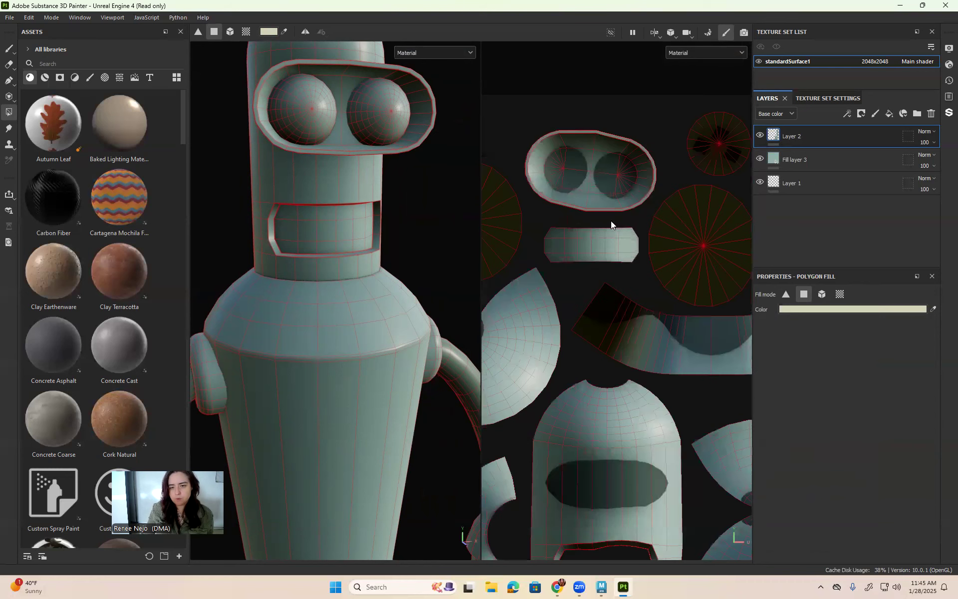
pyautogui.click(619, 247)
pyautogui.scroll(-3, 339, 196)
pyautogui.scroll(-2, 347, 197)
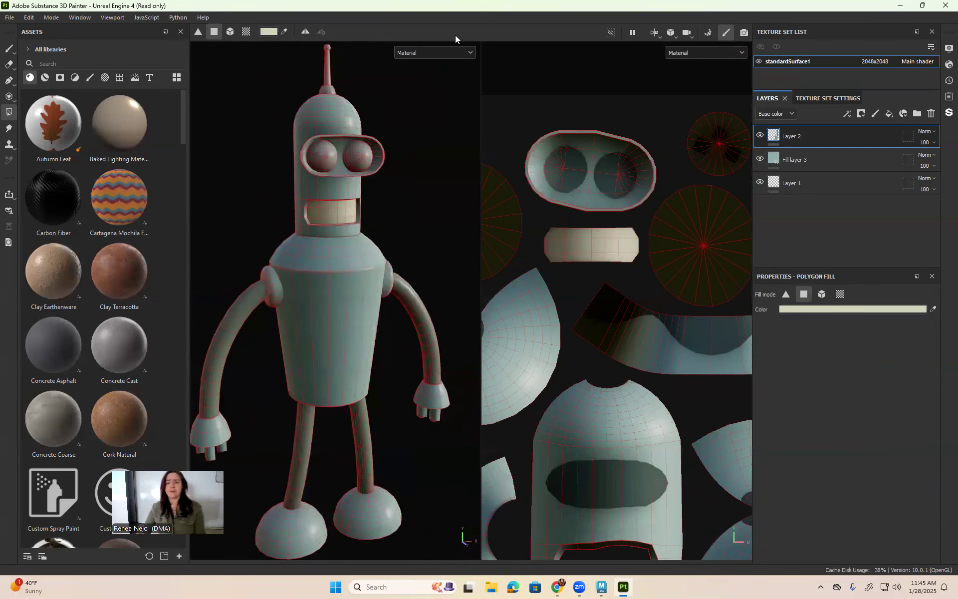
# Add a new paint layer above Layer 2 and rename it LineWork
pyautogui.click(875, 115)
pyautogui.doubleClick(796, 136)
pyautogui.write('LineWork')
pyautogui.press('Return')
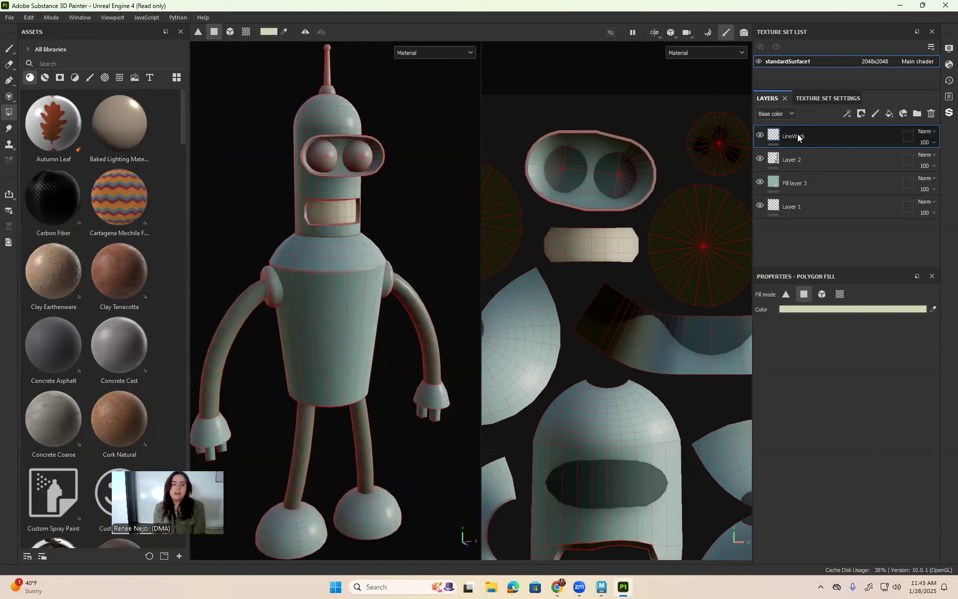
# Switch to the Paint brush on the LineWork layer with a sampled near-black base color, and undo a test stroke on the torso
pyautogui.click(797, 134)
pyautogui.press('1')
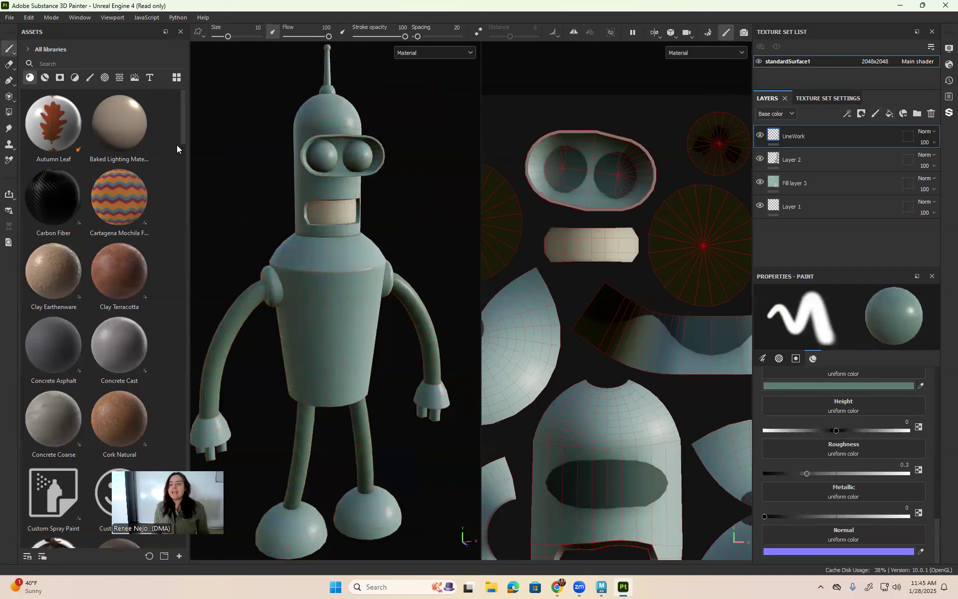
pyautogui.click(918, 388)
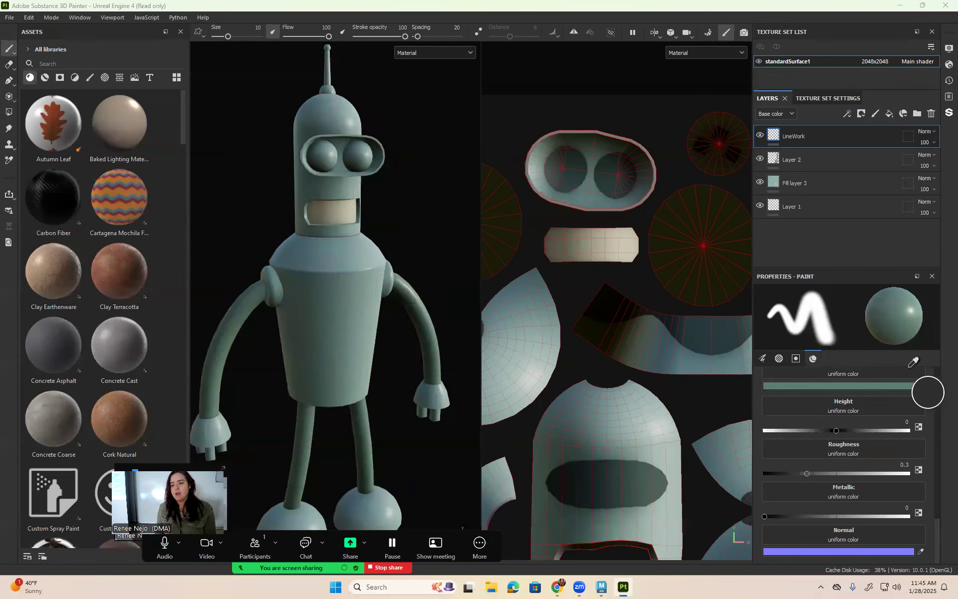
pyautogui.click(928, 393)
pyautogui.moveTo(349, 298); pyautogui.dragTo(325, 404)
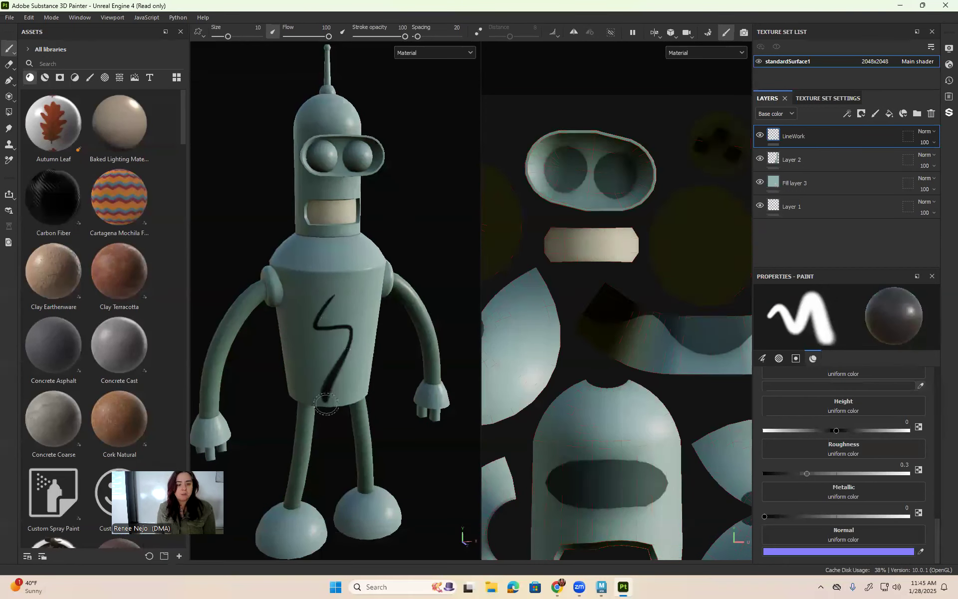
pyautogui.hotkey('ctrl', 'z')
# Reduce the paint brush size to 0.93 for thin line work
pyautogui.scroll(3, 316, 247)
pyautogui.press('[')
pyautogui.press('[')
pyautogui.press('[')
pyautogui.press('[')
pyautogui.press('[')
pyautogui.press('[')
pyautogui.press('[')
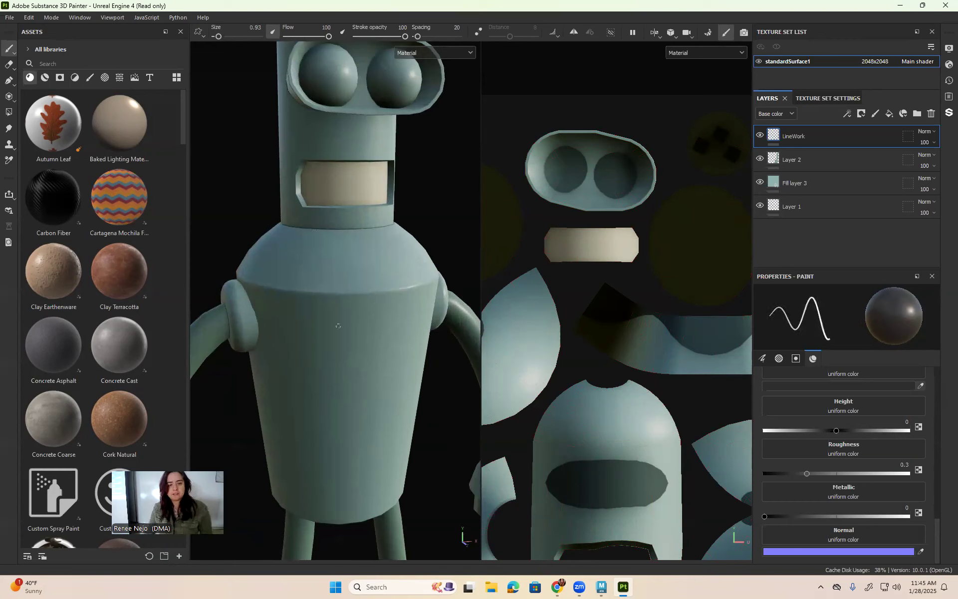
# Try freehand horizontal tooth lines across the upper part of the mouth's UV island, undoing each stroke
pyautogui.scroll(3, 602, 264)
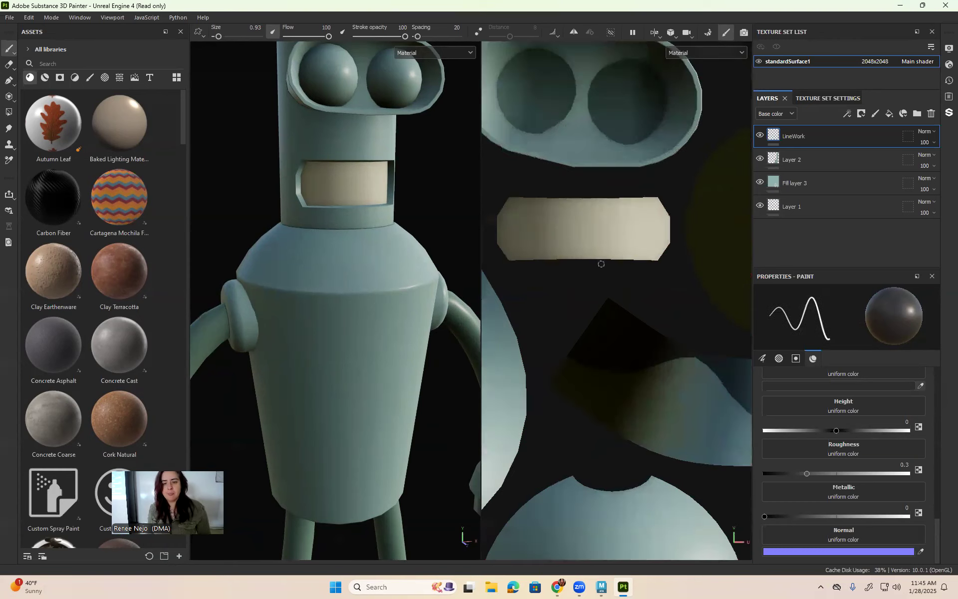
pyautogui.moveTo(504, 217); pyautogui.dragTo(557, 206)
pyautogui.hotkey('ctrl', 'z')
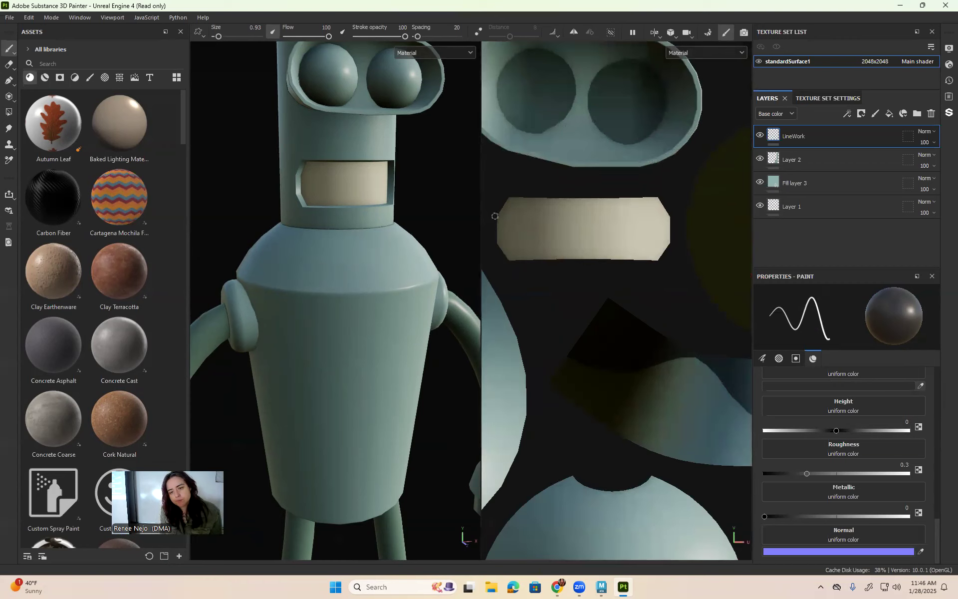
pyautogui.moveTo(494, 216)
pyautogui.mouseDown()
pyautogui.moveTo(701, 207)
pyautogui.moveTo(692, 215)
pyautogui.mouseUp()
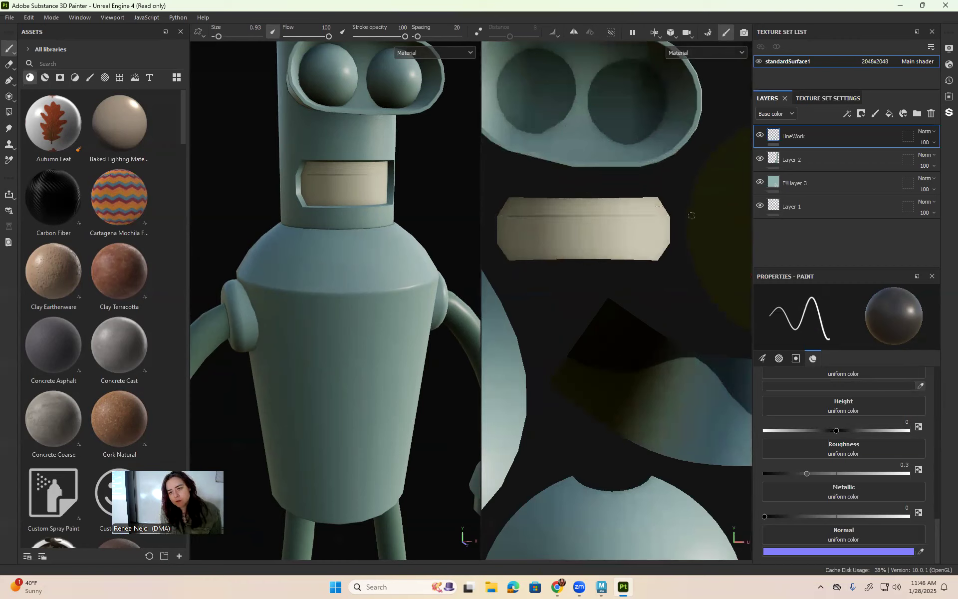
pyautogui.hotkey('ctrl', 'z')
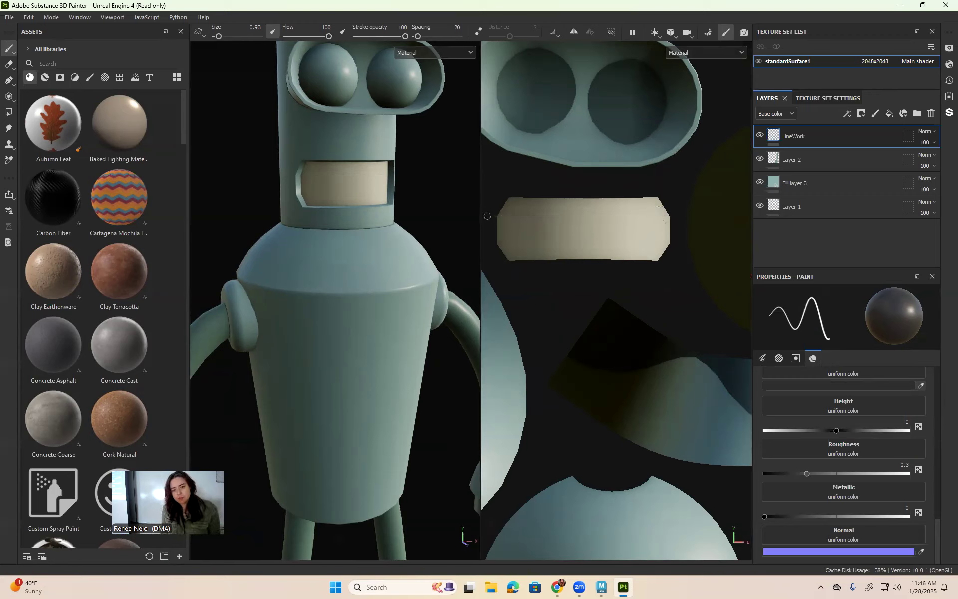
# Try straight point-to-point lines across the upper part of the mouth's UV island, undoing each line
pyautogui.click(487, 216)
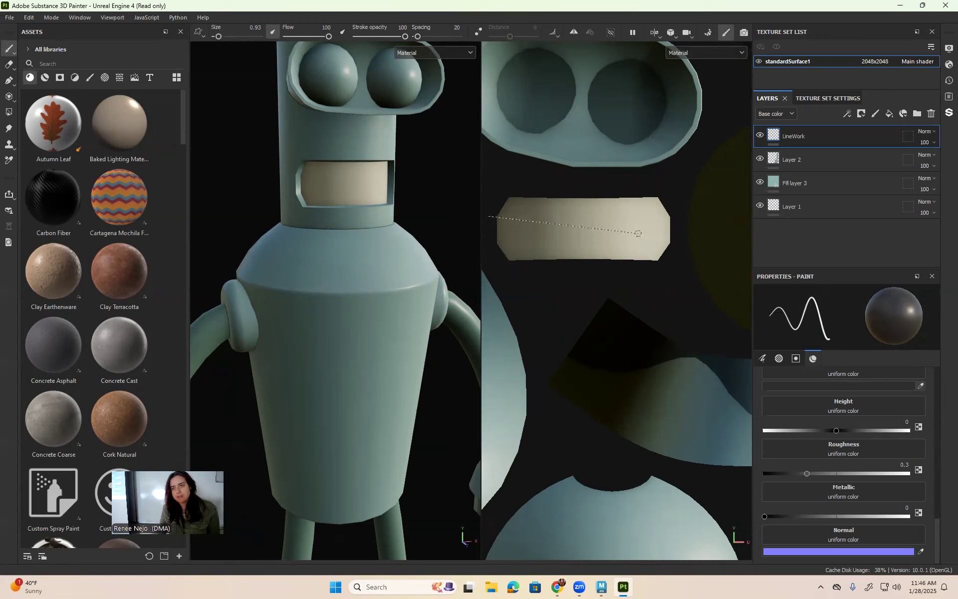
pyautogui.keyDown('shift'); pyautogui.click(682, 216); pyautogui.keyUp('shift')
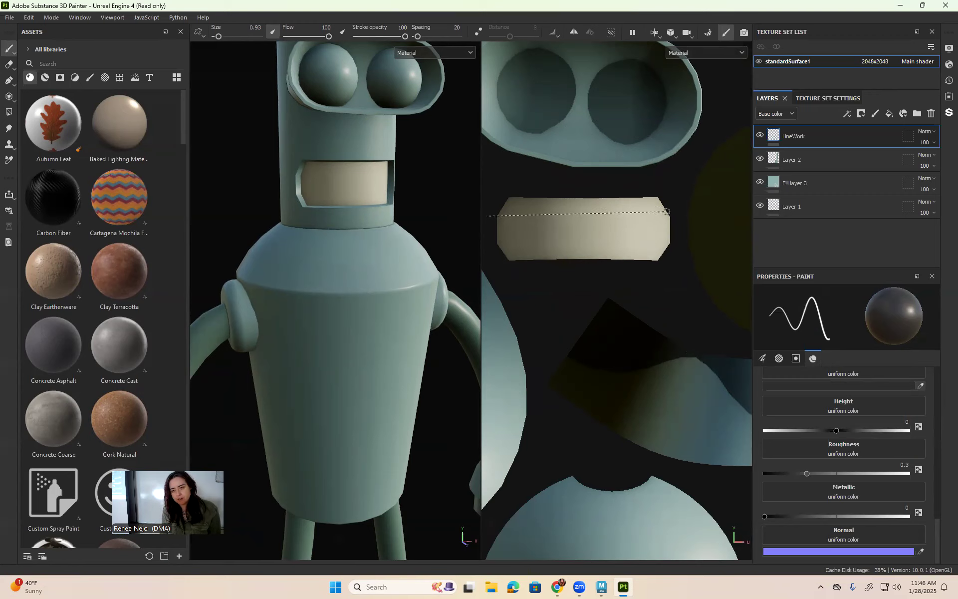
pyautogui.hotkey('ctrl', 'z')
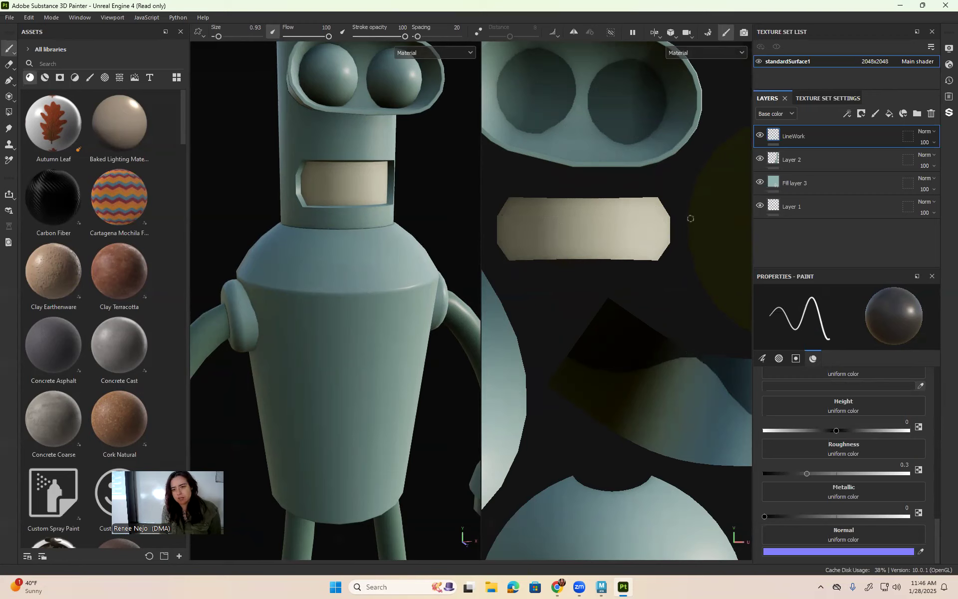
pyautogui.keyDown('shift'); pyautogui.click(485, 216); pyautogui.keyUp('shift')
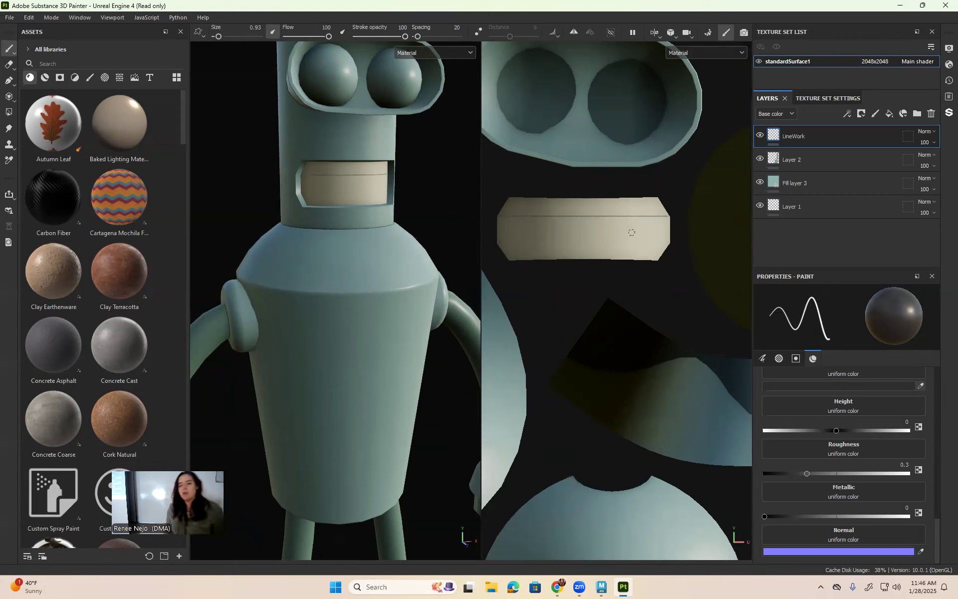
pyautogui.hotkey('ctrl', 'z')
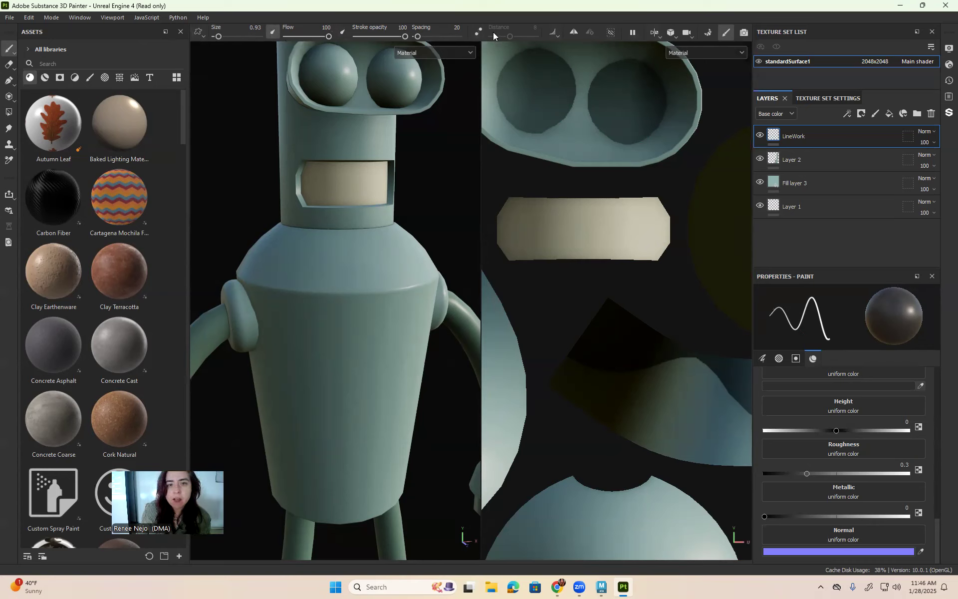
# Enable lazy mouse with a distance of 8, and undo a trial horizontal stroke across the mouth's UV island
pyautogui.click(326, 28)
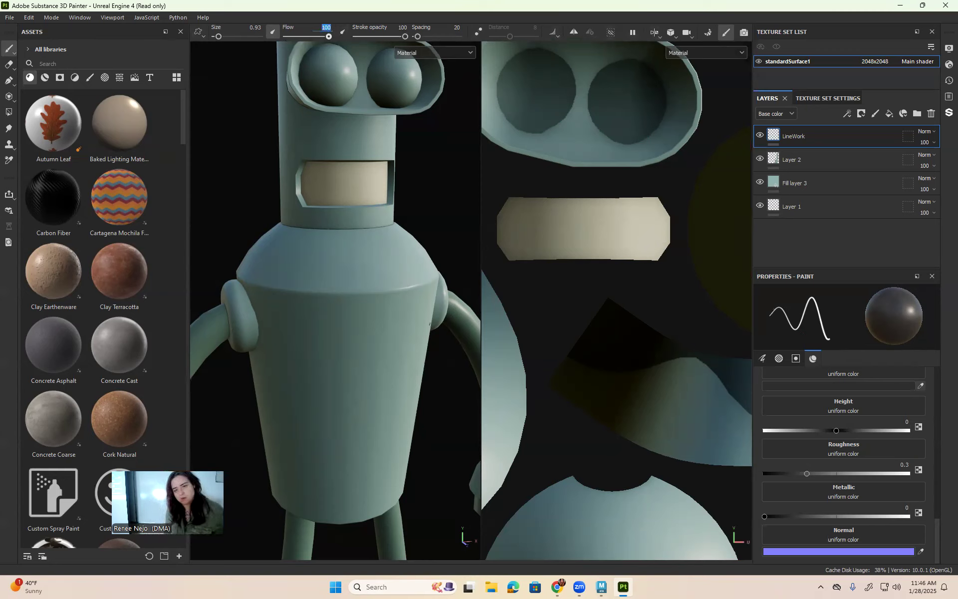
pyautogui.moveTo(552, 215); pyautogui.dragTo(657, 219)
pyautogui.hotkey('ctrl', 'z')
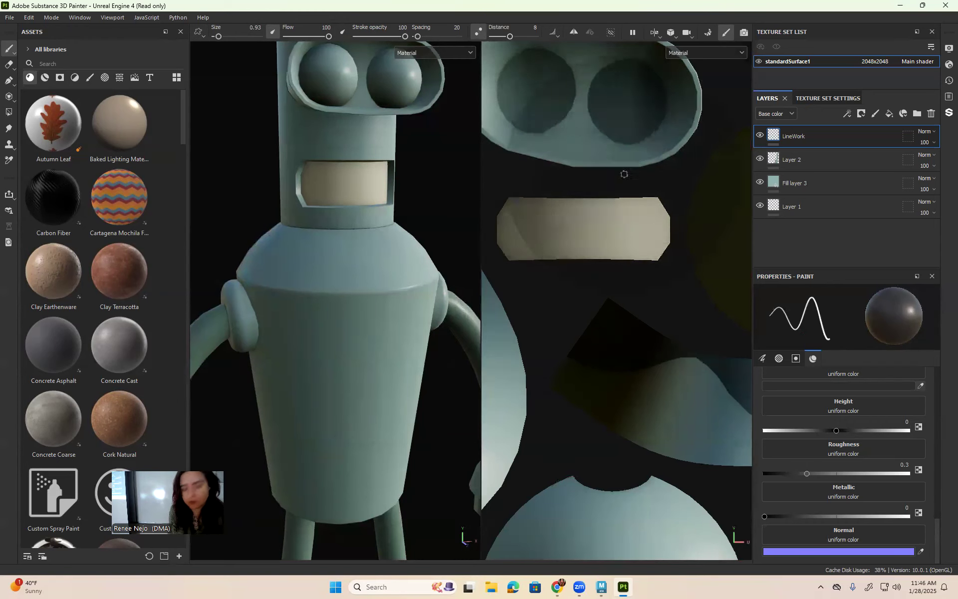
# Reduce the brush size to 0.13 and the lazy mouse distance to 0, and undo a trial stroke on the mouth's UV island
pyautogui.press('[')
pyautogui.press('[')
pyautogui.press('[')
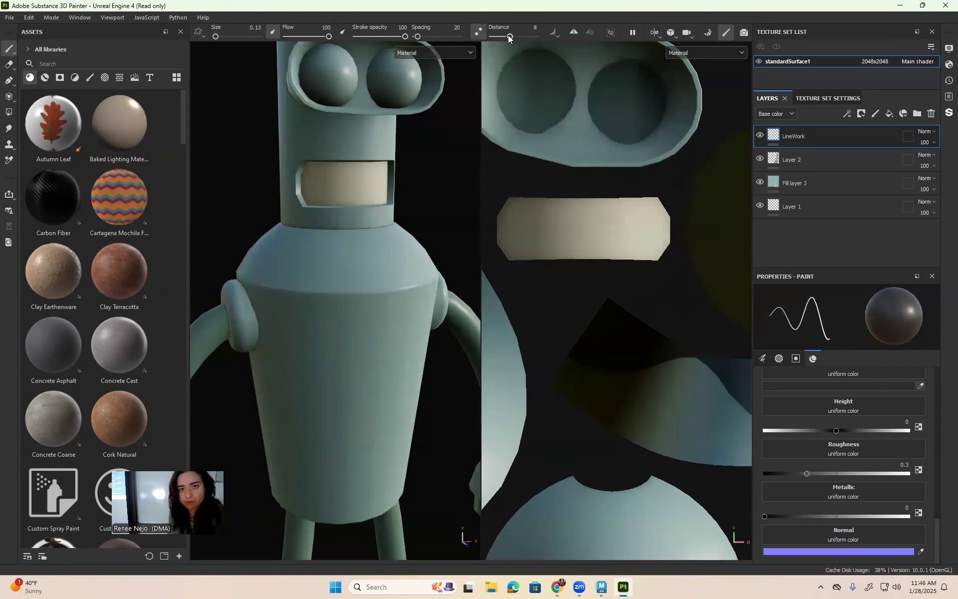
pyautogui.moveTo(523, 221); pyautogui.dragTo(613, 226)
pyautogui.hotkey('ctrl', 'z')
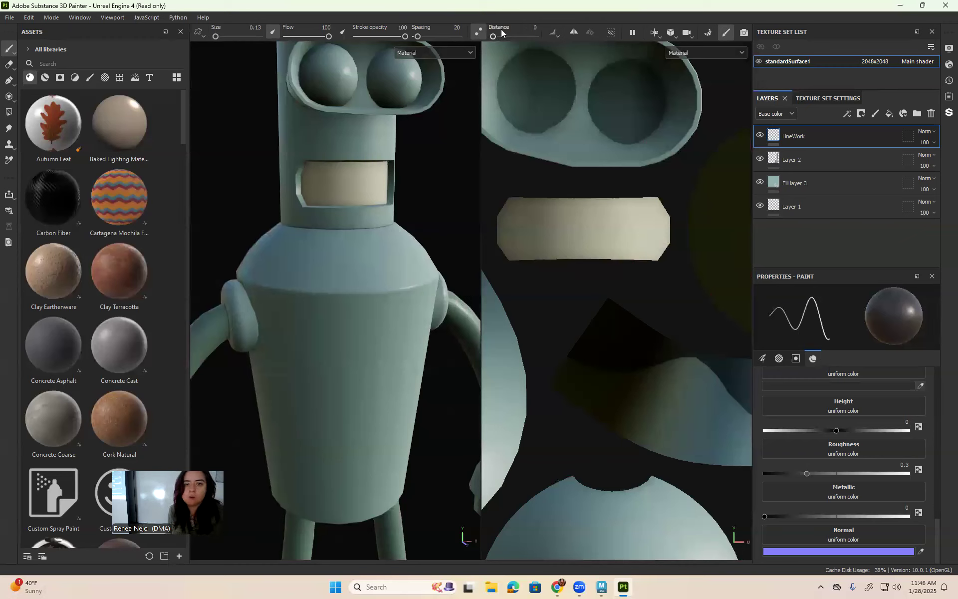
# Turn off lazy mouse, increase the brush size to 1.33 and undo a short trial stroke on the mouth's UV island
pyautogui.moveTo(495, 31); pyautogui.dragTo(504, 33)
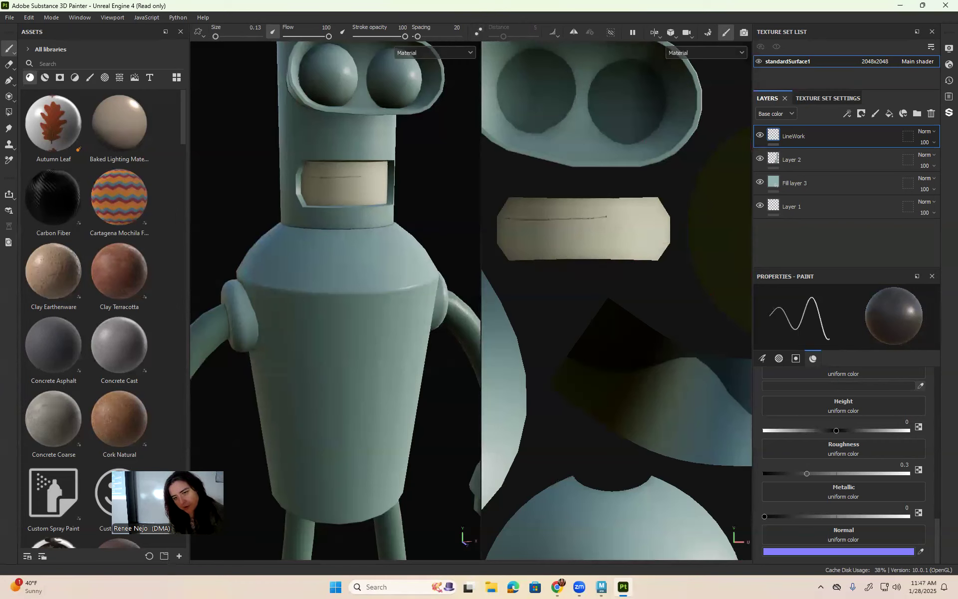
pyautogui.press(']')
pyautogui.press(']')
pyautogui.press(']')
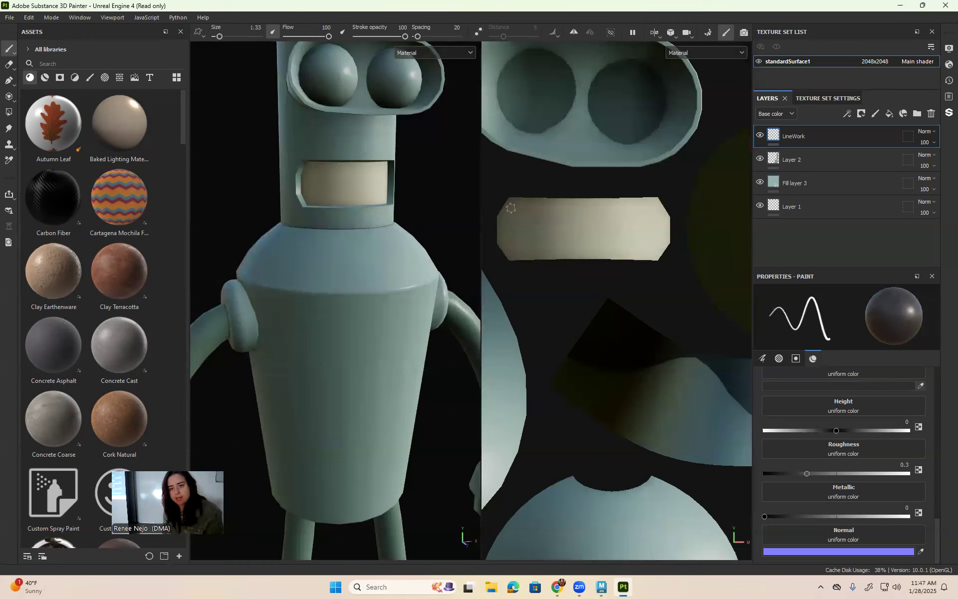
pyautogui.moveTo(493, 215); pyautogui.dragTo(525, 214)
pyautogui.hotkey('ctrl', 'z')
# Paint two straight horizontal tooth lines and one straight vertical line near the left end of the mouth's UV island
pyautogui.click(495, 213)
pyautogui.keyDown('shift'); pyautogui.click(691, 210); pyautogui.keyUp('shift')
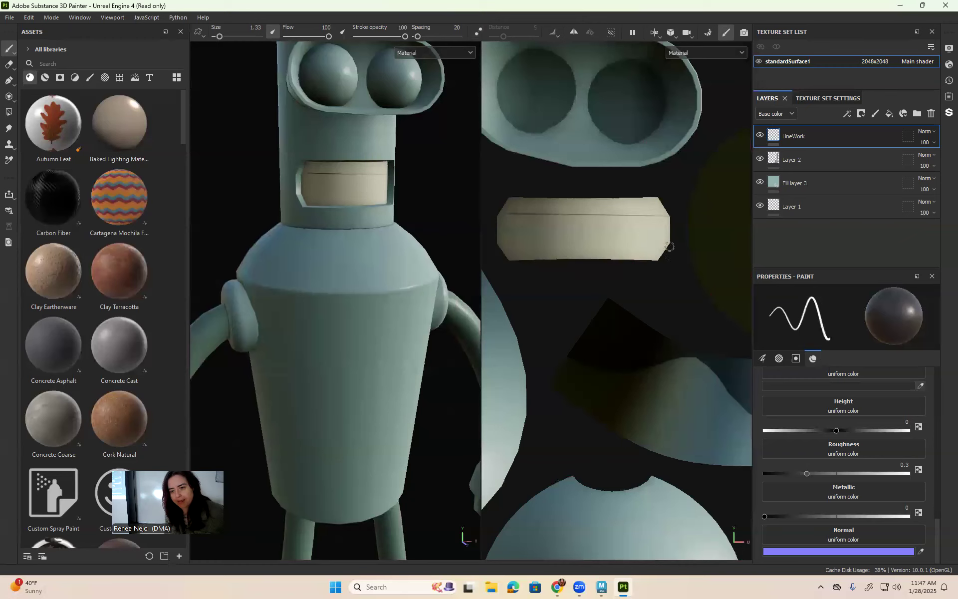
pyautogui.click(674, 240)
pyautogui.keyDown('shift'); pyautogui.click(489, 238); pyautogui.keyUp('shift')
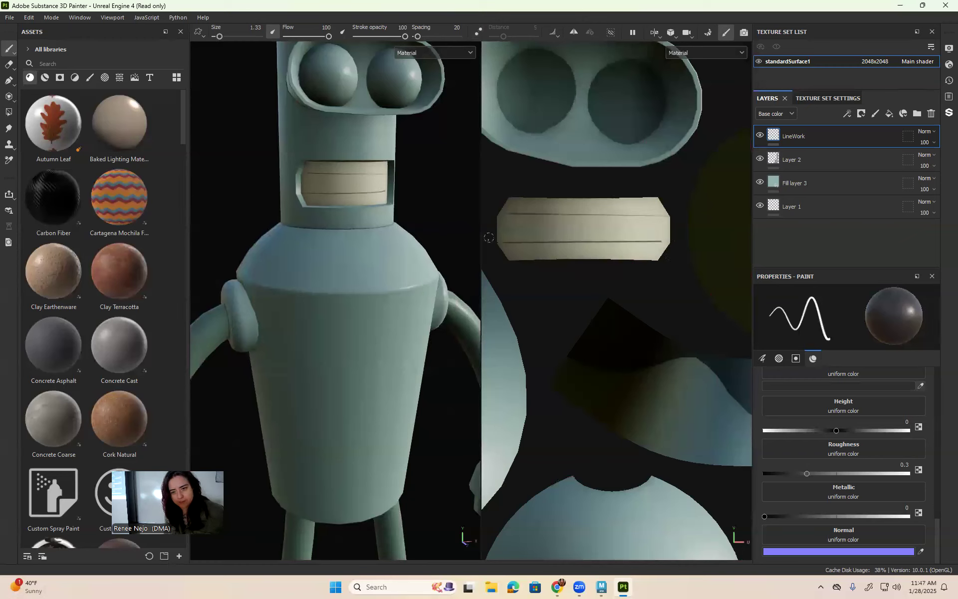
pyautogui.click(530, 193)
pyautogui.keyDown('shift'); pyautogui.click(528, 277); pyautogui.keyUp('shift')
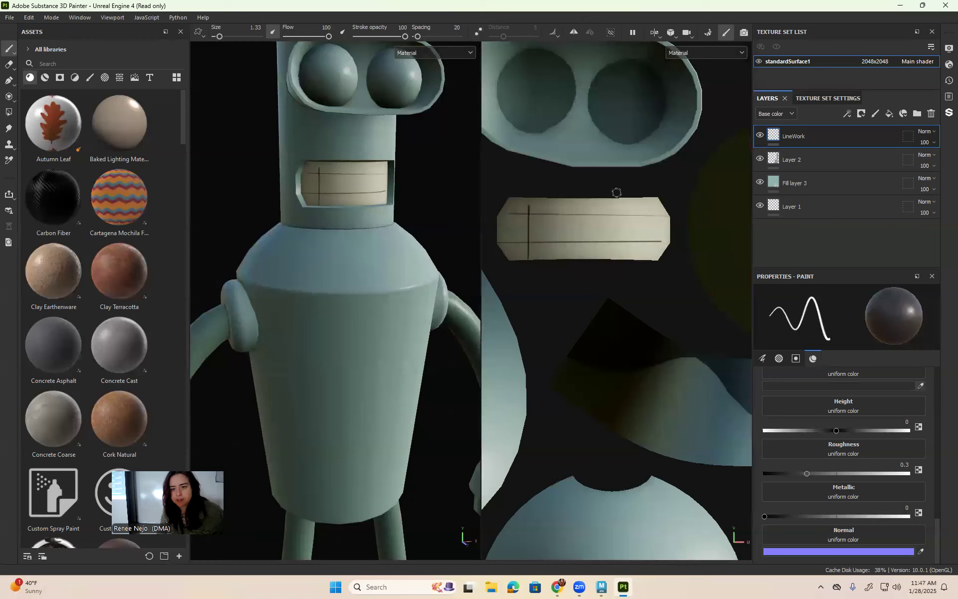
# Set the brush spacing to 5, try strokes on the mouth's UV island, and undo them along with the straight tooth lines
pyautogui.moveTo(419, 35); pyautogui.dragTo(417, 37)
pyautogui.moveTo(599, 200)
pyautogui.mouseDown()
pyautogui.moveTo(594, 249)
pyautogui.moveTo(598, 200)
pyautogui.moveTo(532, 196)
pyautogui.mouseUp()
pyautogui.hotkey('ctrl', 'z')
pyautogui.hotkey('ctrl', 'z')
pyautogui.hotkey('ctrl', 'z')
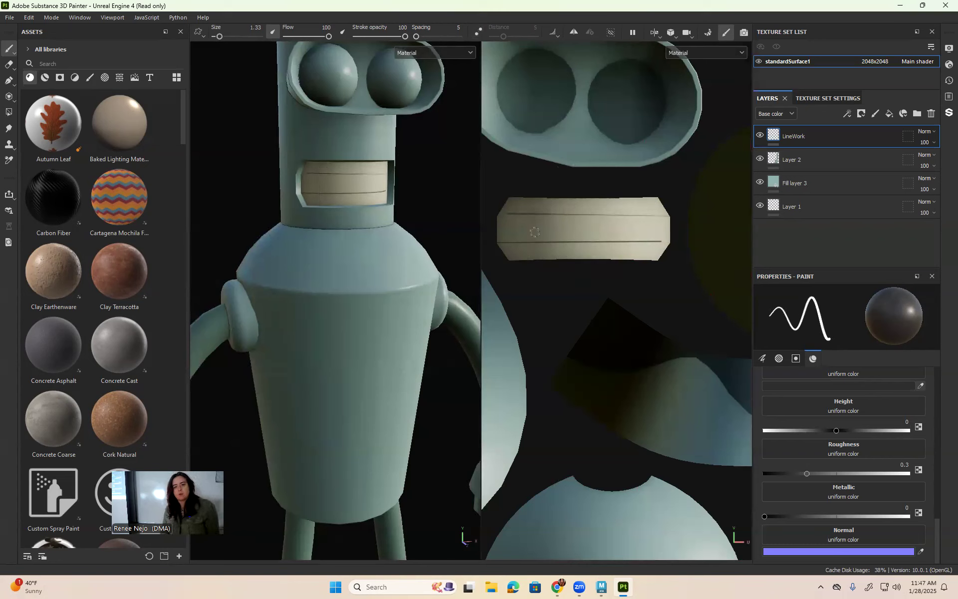
pyautogui.moveTo(534, 274); pyautogui.dragTo(532, 165)
pyautogui.hotkey('ctrl', 'z')
pyautogui.hotkey('ctrl', 'z')
pyautogui.hotkey('ctrl', 'z')
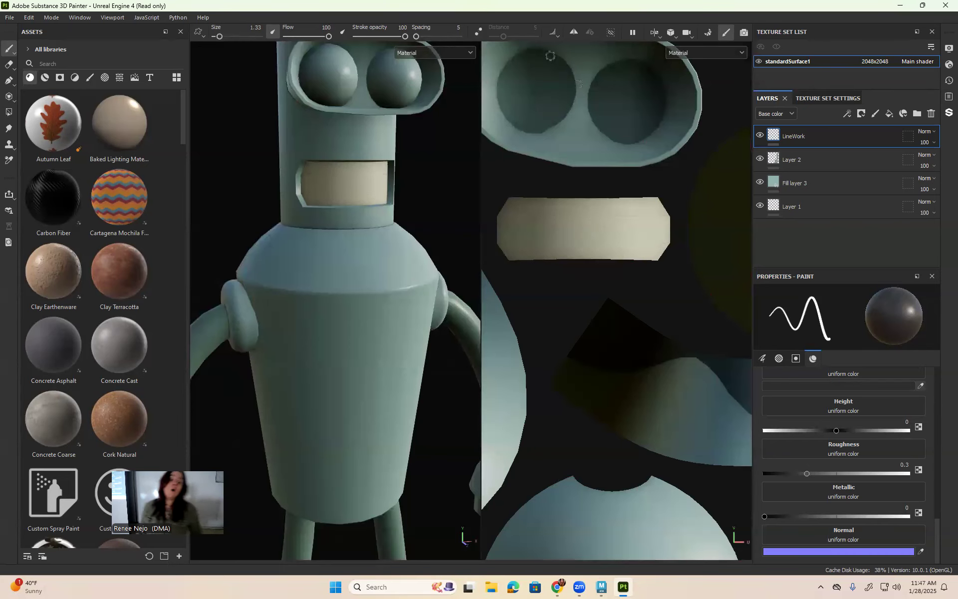
# Paint a small test blob at the upper edge of the mouth's UV island, inspect it on the model and undo it
pyautogui.keyDown('alt'); pyautogui.moveTo(419, 224); pyautogui.dragTo(360, 186, button='right'); pyautogui.keyUp('alt')
pyautogui.keyDown('alt'); pyautogui.moveTo(360, 186); pyautogui.dragTo(412, 243, button='middle'); pyautogui.keyUp('alt')
pyautogui.keyDown('alt'); pyautogui.moveTo(412, 243); pyautogui.dragTo(444, 212); pyautogui.keyUp('alt')
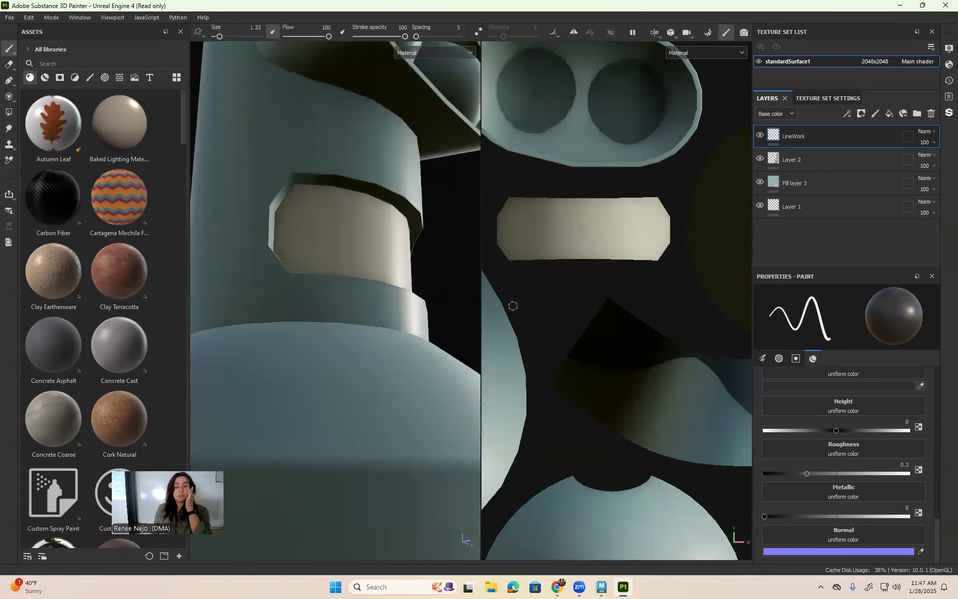
pyautogui.moveTo(557, 201); pyautogui.dragTo(554, 195)
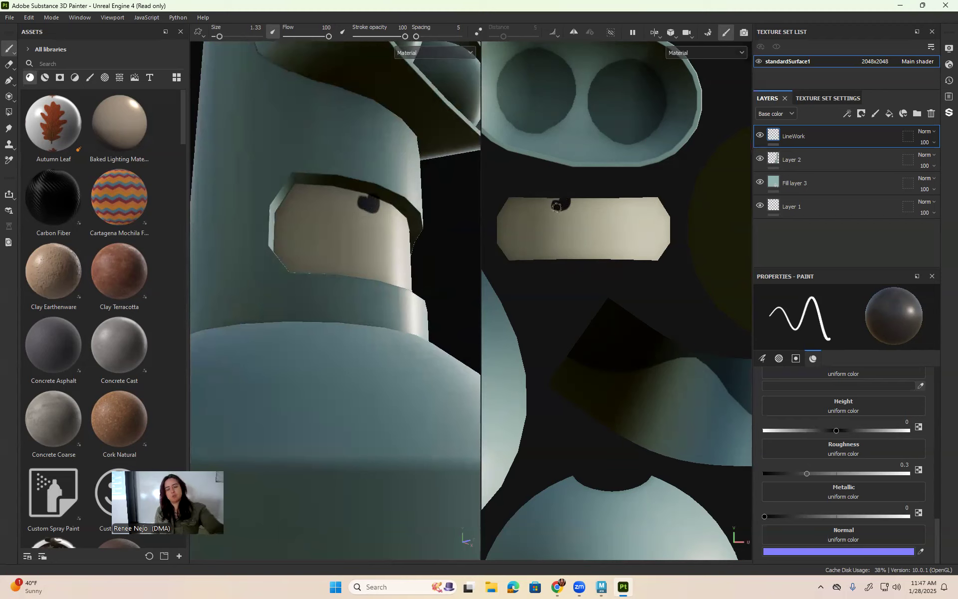
pyautogui.scroll(3, 384, 203)
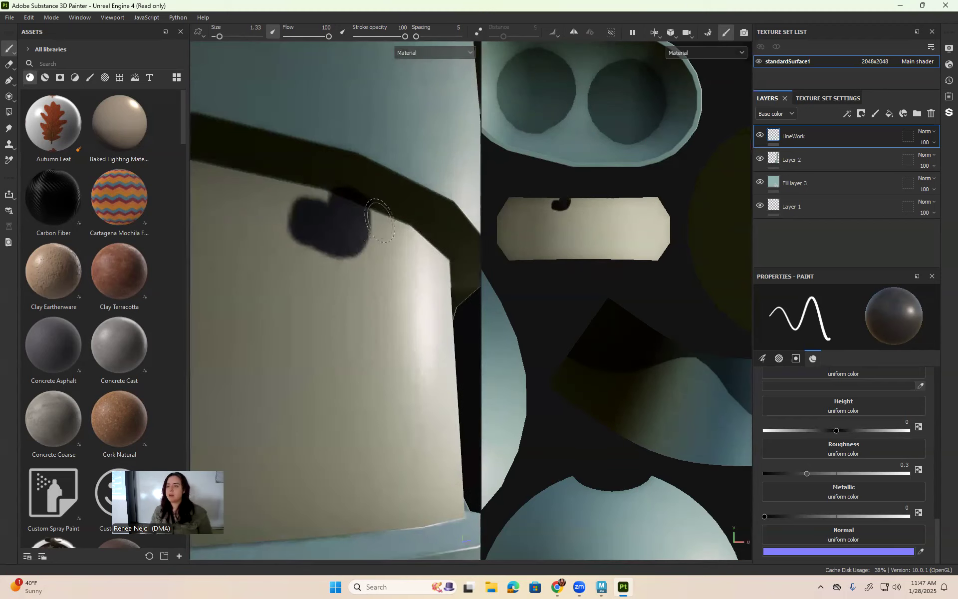
pyautogui.hotkey('ctrl', 'z')
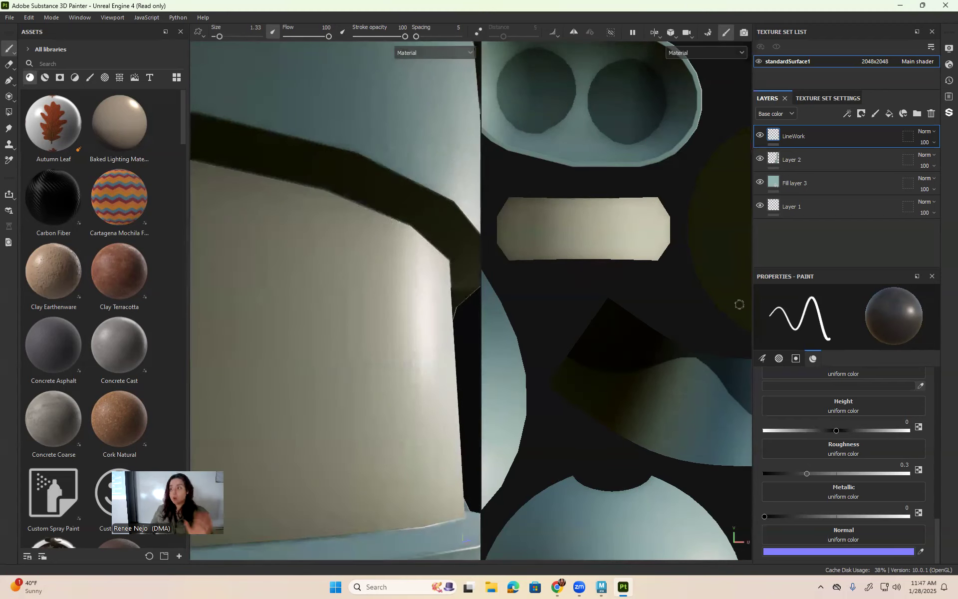
# Try the Archive Inker brush on the mouth, and replace it with the Basic Soft brush
pyautogui.scroll(10, 871, 429)
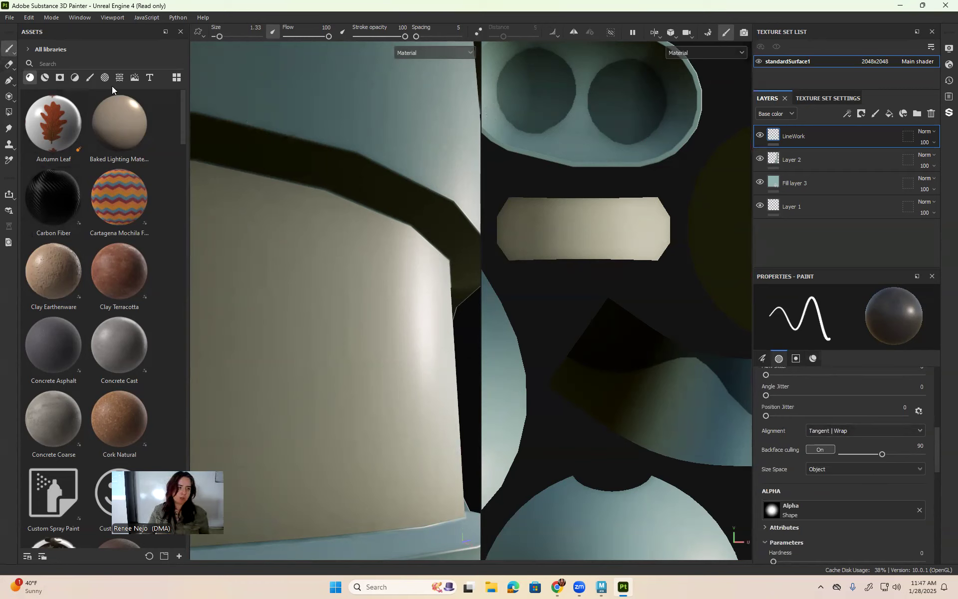
pyautogui.click(90, 77)
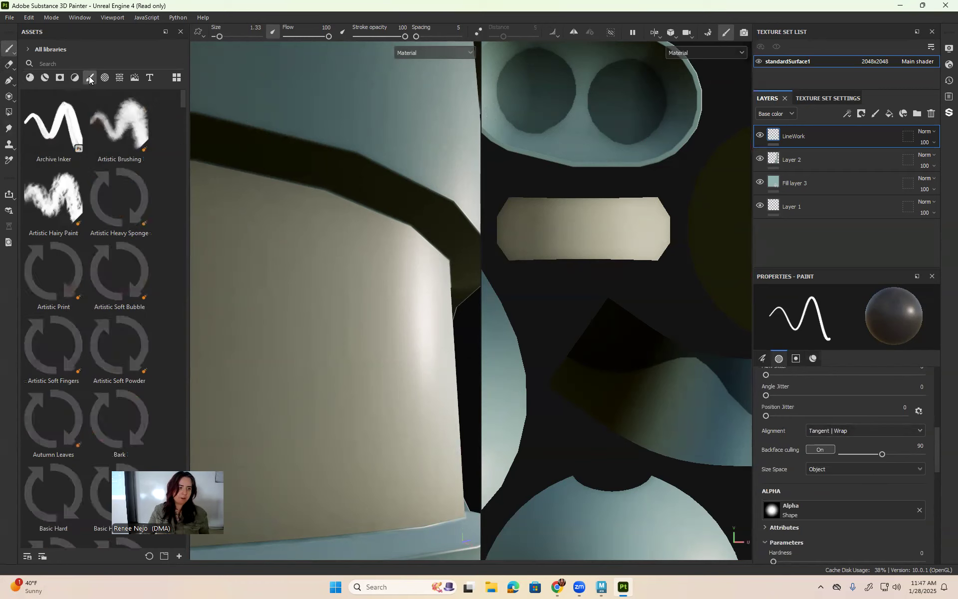
pyautogui.click(59, 110)
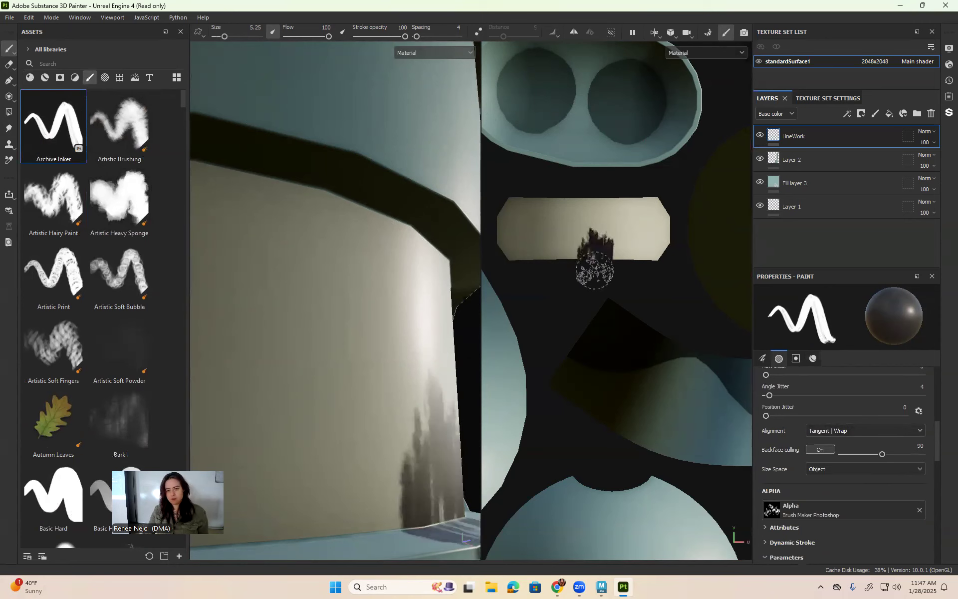
pyautogui.moveTo(182, 93)
pyautogui.mouseDown()
pyautogui.moveTo(183, 127)
pyautogui.moveTo(183, 108)
pyautogui.mouseUp()
pyautogui.click(53, 282)
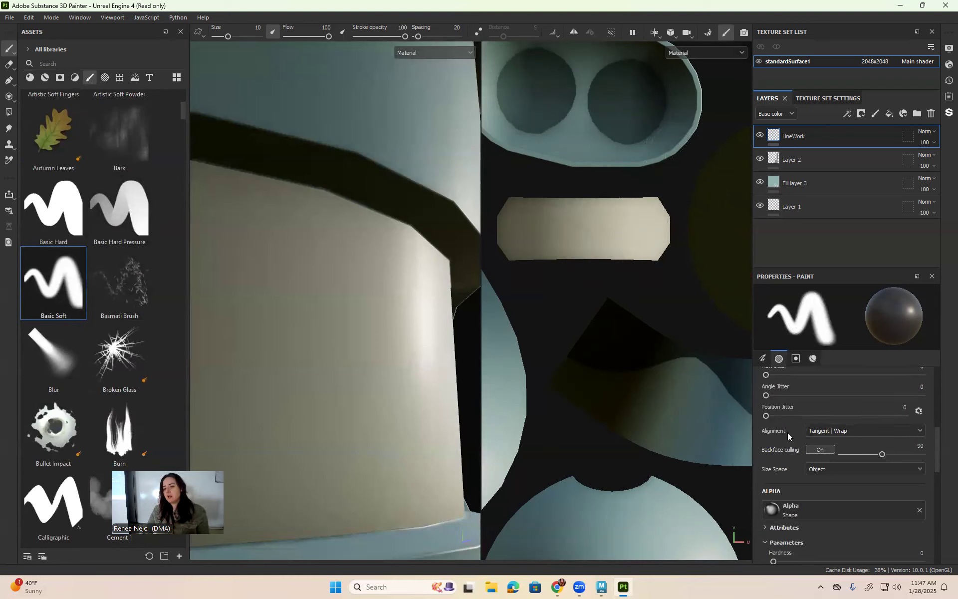
# Set the brush alignment to UV and undo a test dab on the mouth's UV island
pyautogui.click(837, 432)
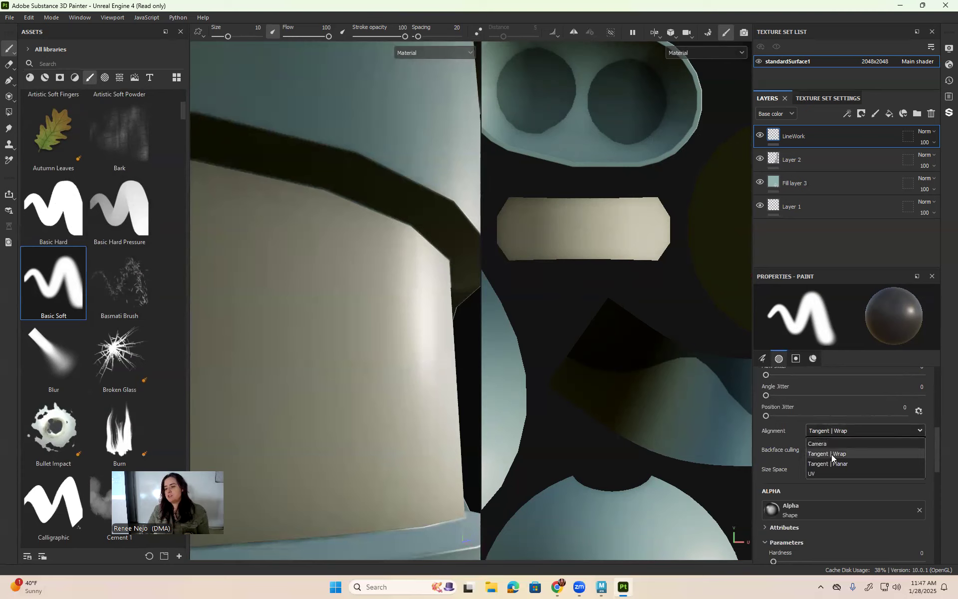
pyautogui.click(824, 473)
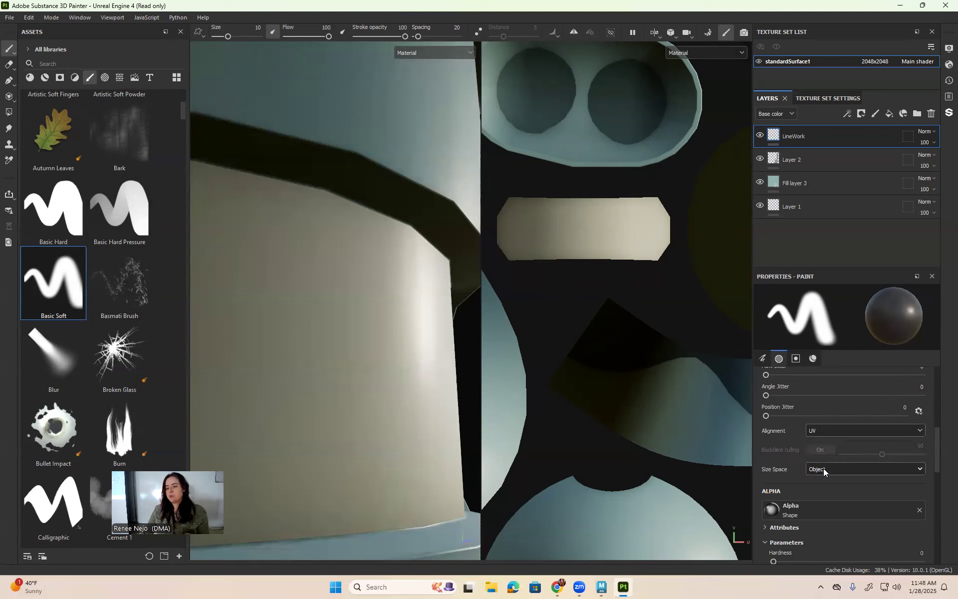
pyautogui.click(554, 208)
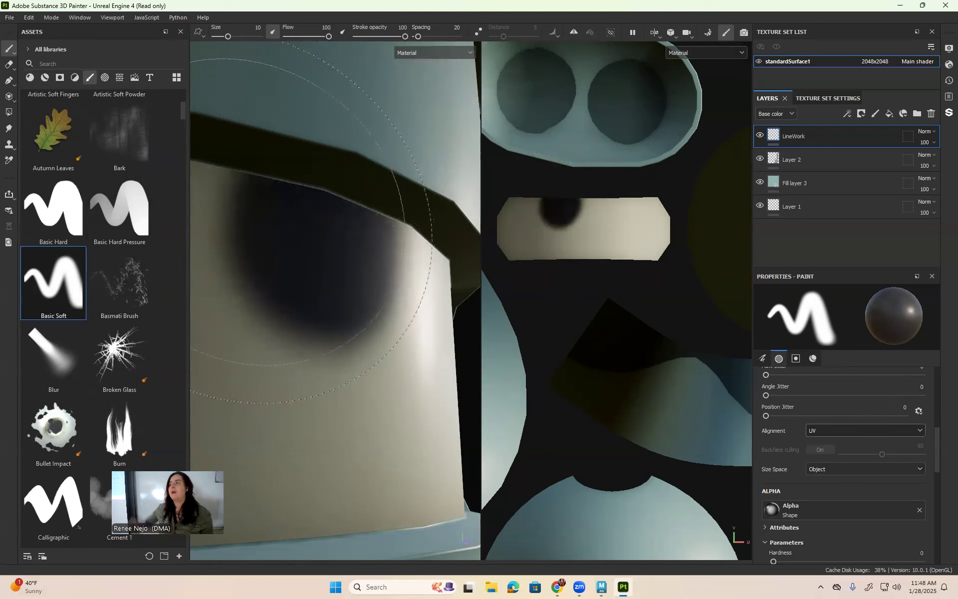
pyautogui.hotkey('ctrl', 'z')
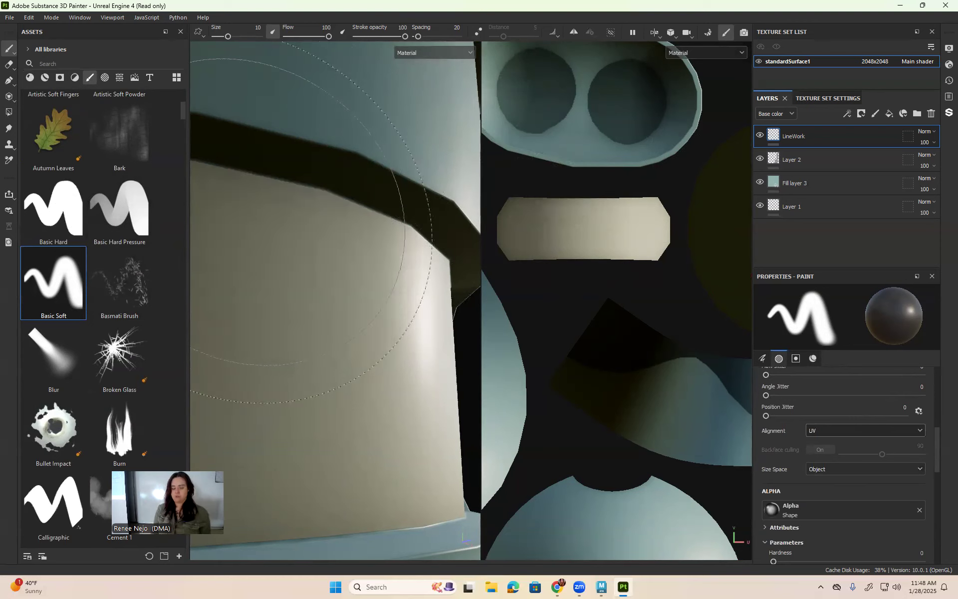
# Reduce the brush size to 1.35 and paint three vertical tooth lines across the mouth's UV island
pyautogui.press('[')
pyautogui.press('[')
pyautogui.press('[')
pyautogui.press('[')
pyautogui.press('[')
pyautogui.press('[')
pyautogui.press('[')
pyautogui.press('[')
pyautogui.press('[')
pyautogui.press('[')
pyautogui.press('[')
pyautogui.moveTo(540, 195); pyautogui.dragTo(544, 263)
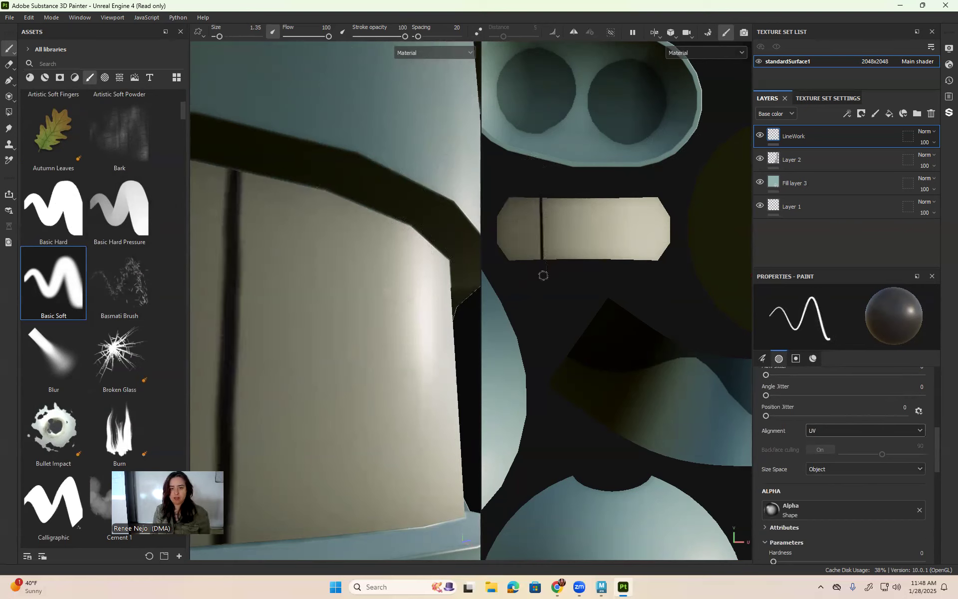
pyautogui.moveTo(585, 198); pyautogui.dragTo(590, 254)
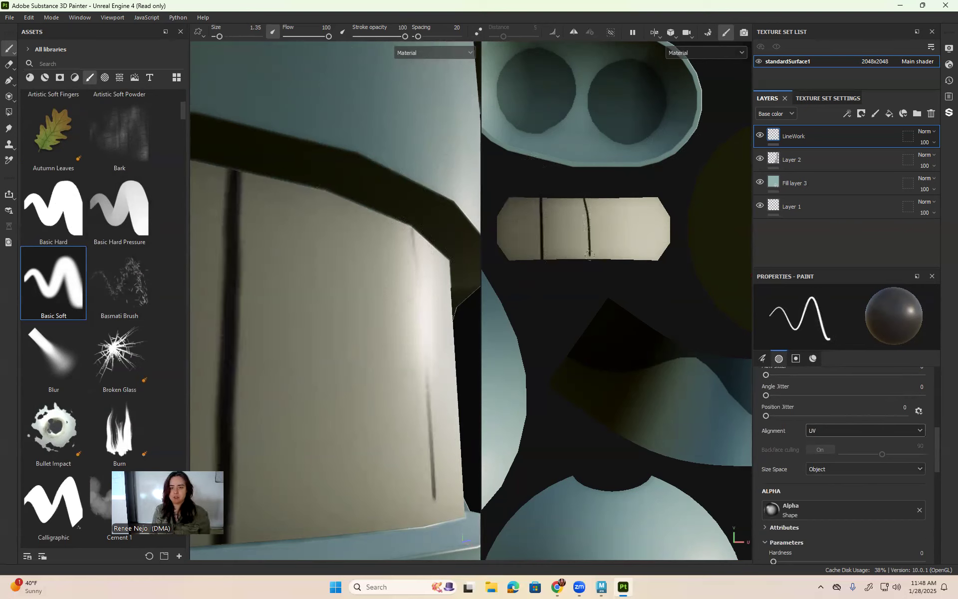
pyautogui.moveTo(627, 200); pyautogui.dragTo(625, 257)
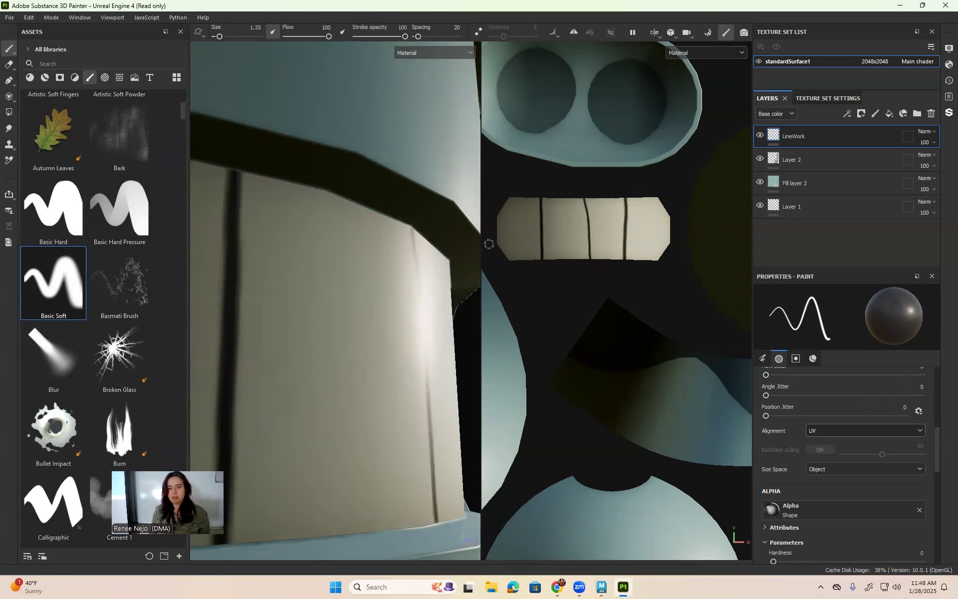
# Undo a freehand horizontal stroke and paint two straight horizontal tooth lines across the mouth's UV island
pyautogui.moveTo(494, 214); pyautogui.dragTo(639, 215)
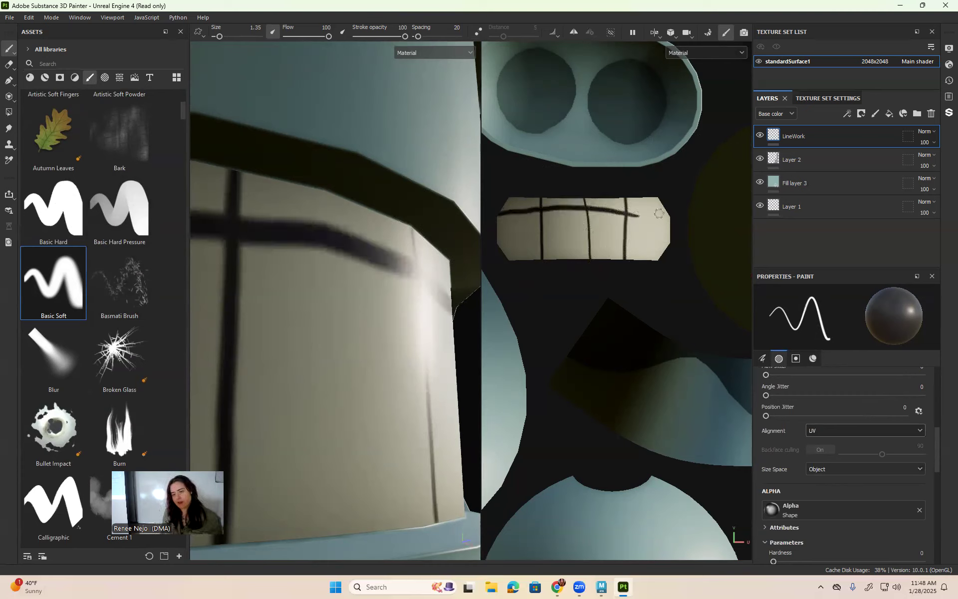
pyautogui.hotkey('ctrl', 'z')
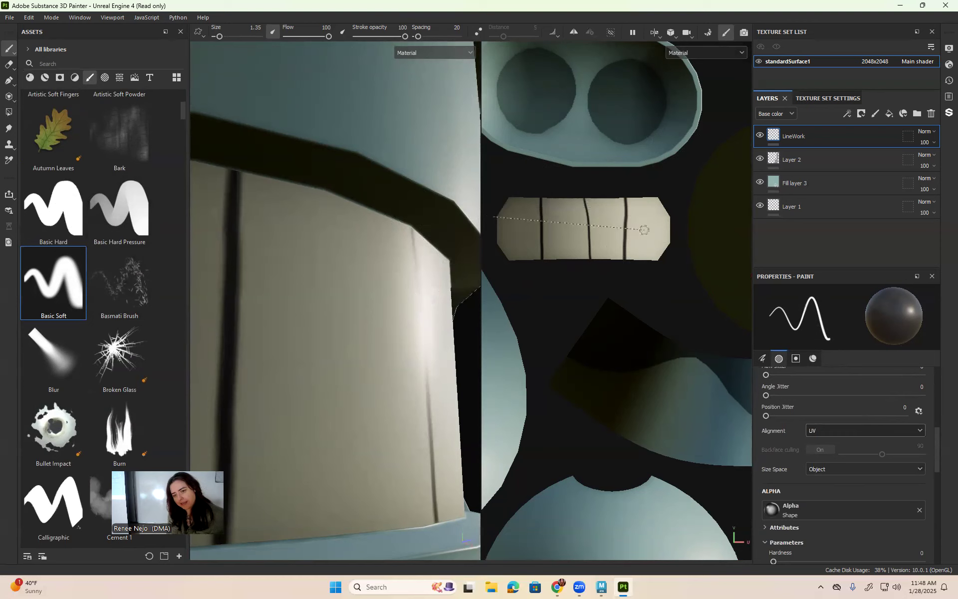
pyautogui.keyDown('shift'); pyautogui.click(668, 214); pyautogui.keyUp('shift')
pyautogui.keyDown('shift'); pyautogui.click(501, 228); pyautogui.keyUp('shift')
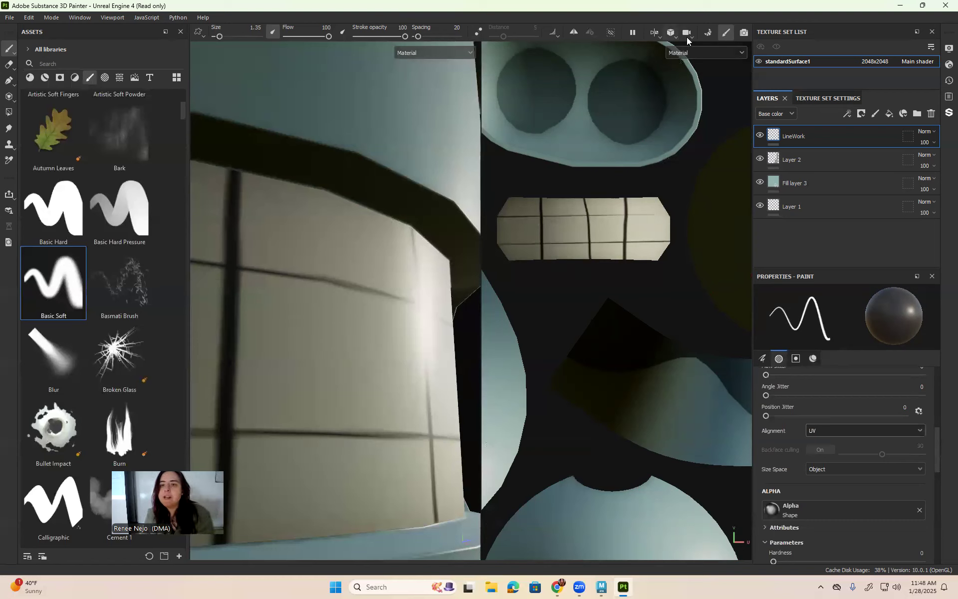
# Test the stroke pressure curve with trial strokes across the mouth, undo them and set the curve to Linear
pyautogui.click(553, 35)
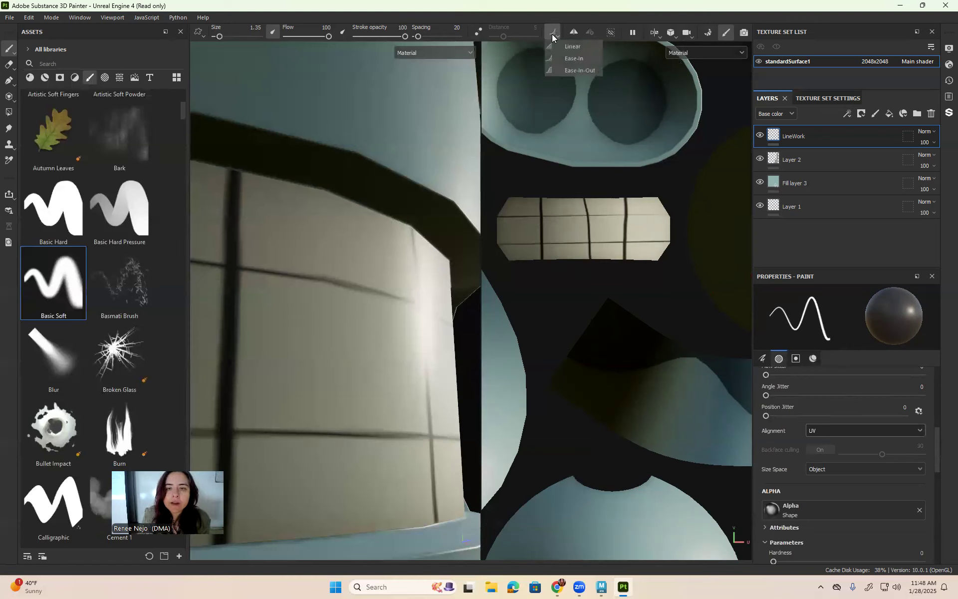
pyautogui.click(558, 54)
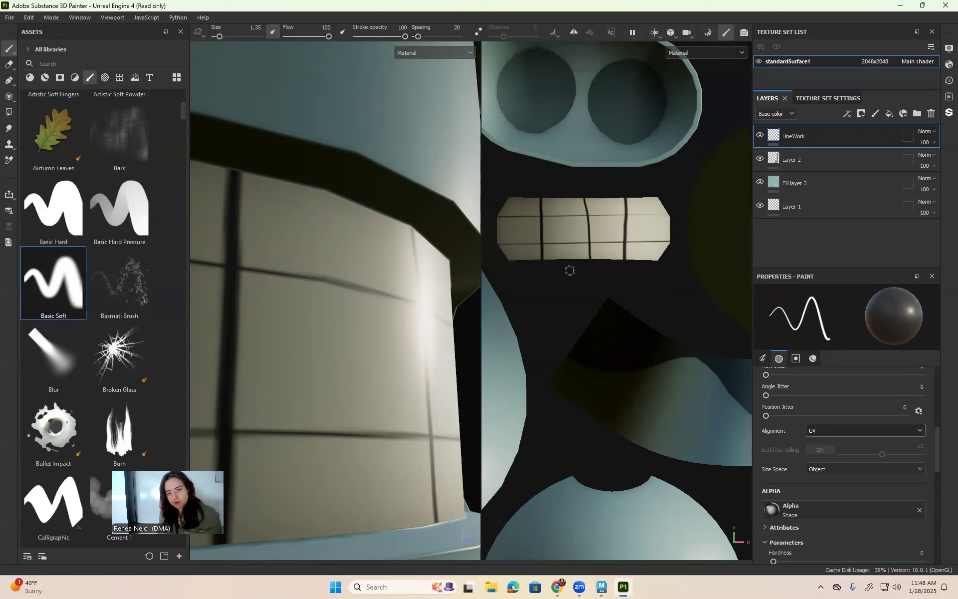
pyautogui.moveTo(498, 216); pyautogui.dragTo(613, 220)
pyautogui.hotkey('ctrl', 'z')
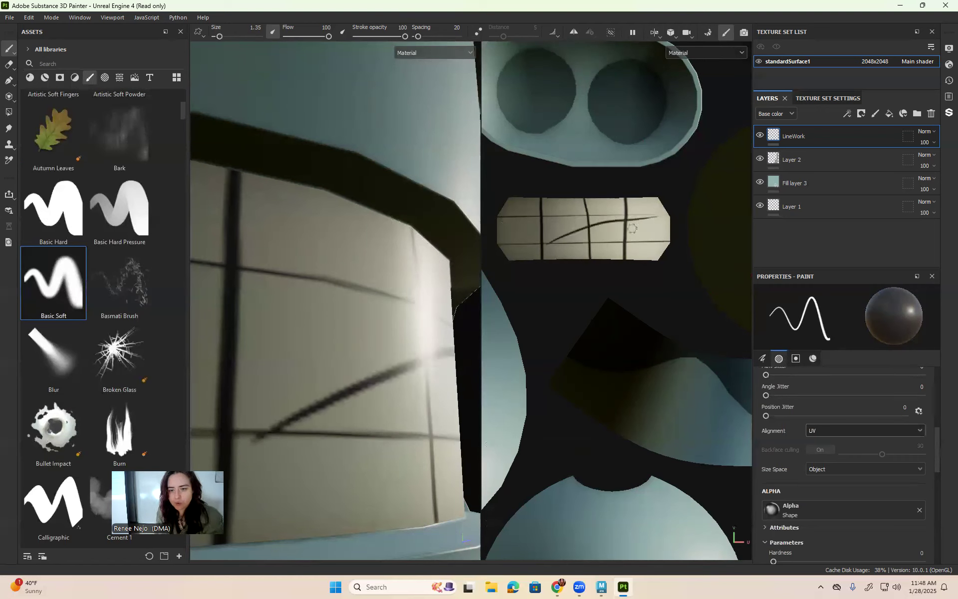
pyautogui.hotkey('ctrl', 'z')
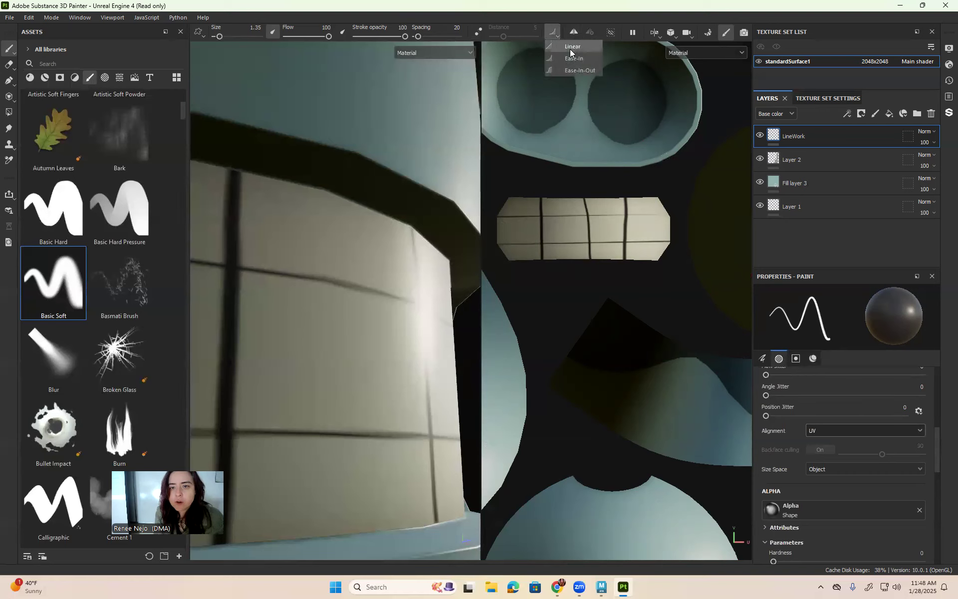
pyautogui.click(570, 47)
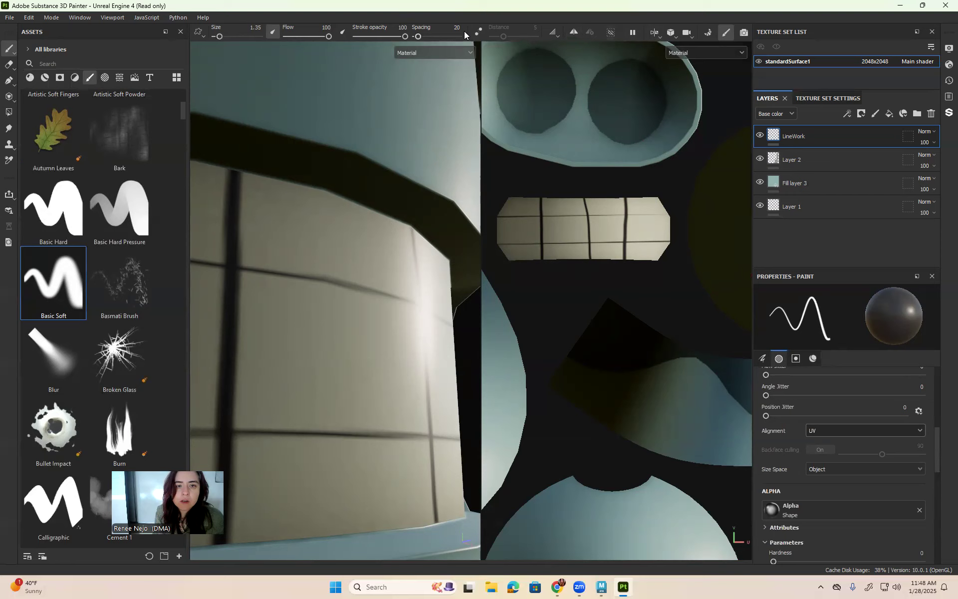
# Paint a dark four-sided chest-door outline and a small handle on the torso's UV island
pyautogui.scroll(-2, 573, 257)
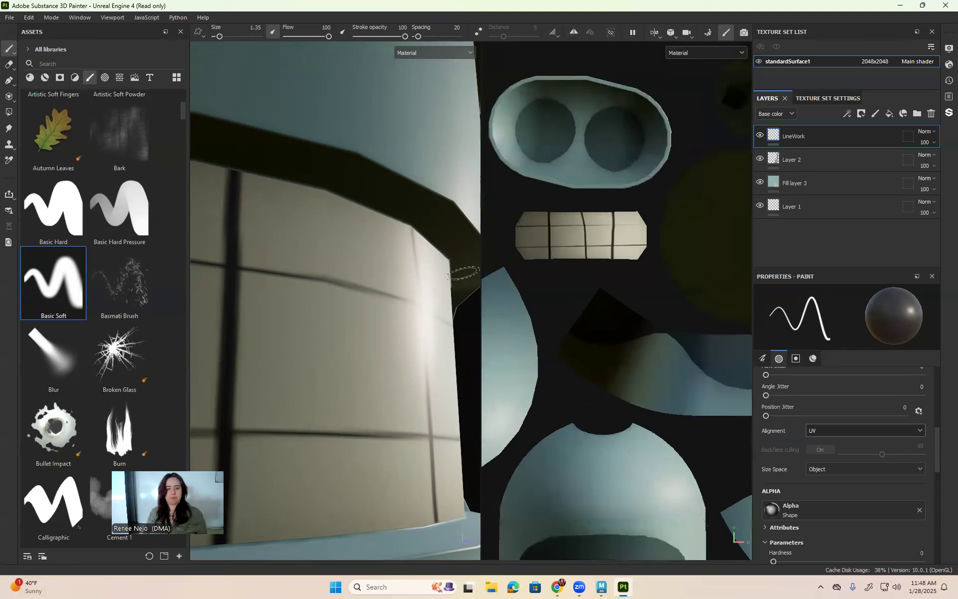
pyautogui.scroll(-5, 430, 278)
pyautogui.scroll(-5, 432, 275)
pyautogui.keyDown('alt'); pyautogui.moveTo(430, 278); pyautogui.dragTo(330, 319); pyautogui.keyUp('alt')
pyautogui.keyDown('alt'); pyautogui.moveTo(320, 329); pyautogui.dragTo(302, 307, button='middle'); pyautogui.keyUp('alt')
pyautogui.keyDown('alt'); pyautogui.moveTo(292, 317); pyautogui.dragTo(246, 325, button='right'); pyautogui.keyUp('alt')
pyautogui.keyDown('alt'); pyautogui.moveTo(245, 324); pyautogui.dragTo(206, 297, button='middle'); pyautogui.keyUp('alt')
pyautogui.keyDown('alt'); pyautogui.moveTo(207, 297); pyautogui.dragTo(204, 259, button='right'); pyautogui.keyUp('alt')
pyautogui.keyDown('alt'); pyautogui.moveTo(629, 435); pyautogui.dragTo(688, 221, button='middle'); pyautogui.keyUp('alt')
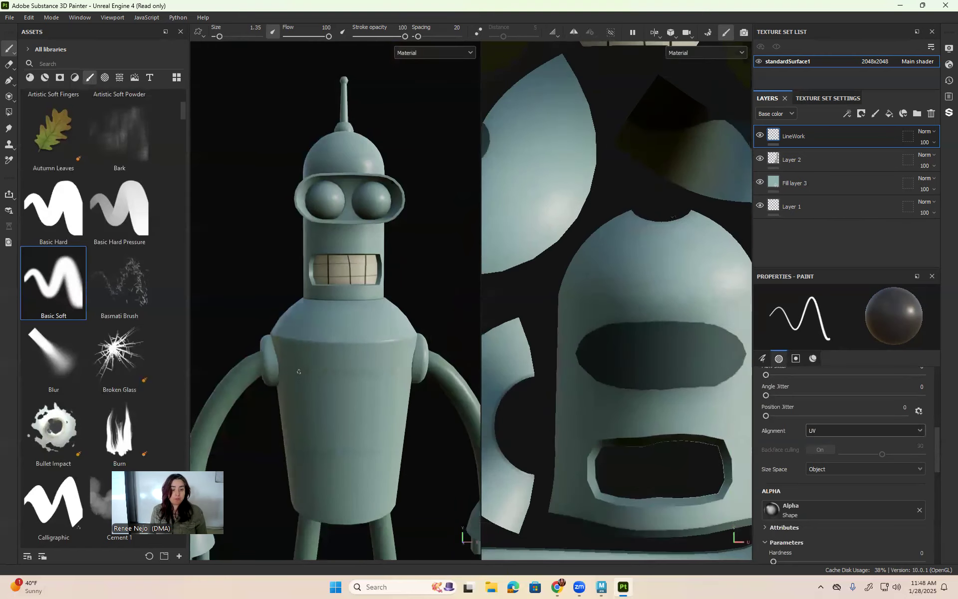
pyautogui.scroll(-2, 448, 371)
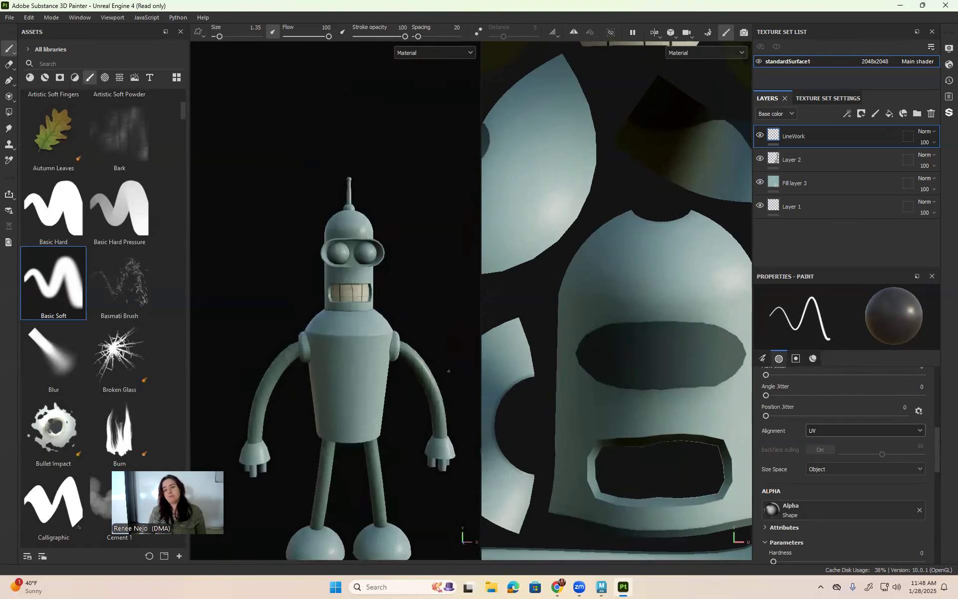
pyautogui.scroll(-4, 664, 319)
pyautogui.scroll(3, 662, 329)
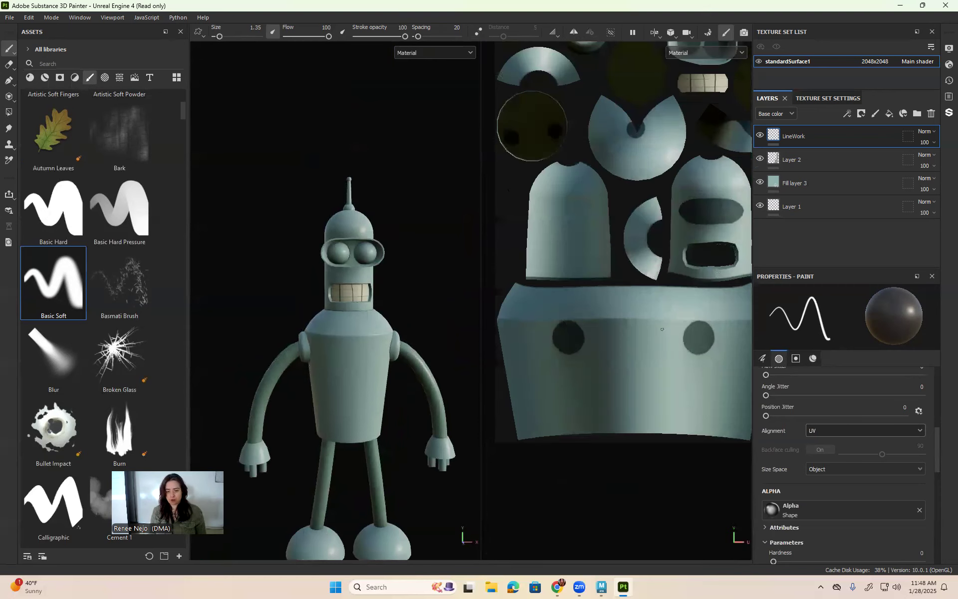
pyautogui.moveTo(596, 341); pyautogui.dragTo(597, 414)
pyautogui.moveTo(594, 339)
pyautogui.mouseDown()
pyautogui.moveTo(677, 331)
pyautogui.moveTo(677, 416)
pyautogui.mouseUp()
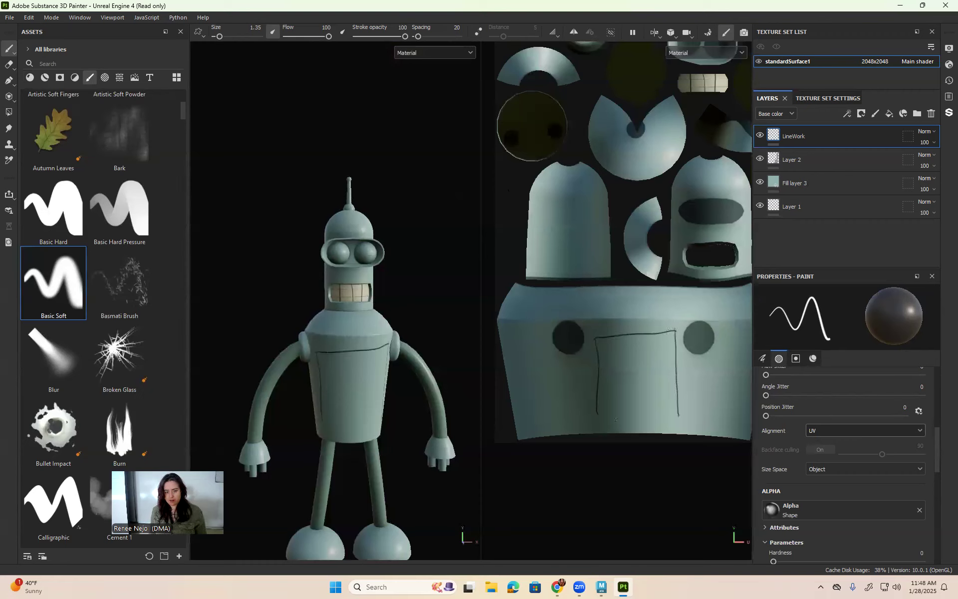
pyautogui.moveTo(593, 411); pyautogui.dragTo(679, 408)
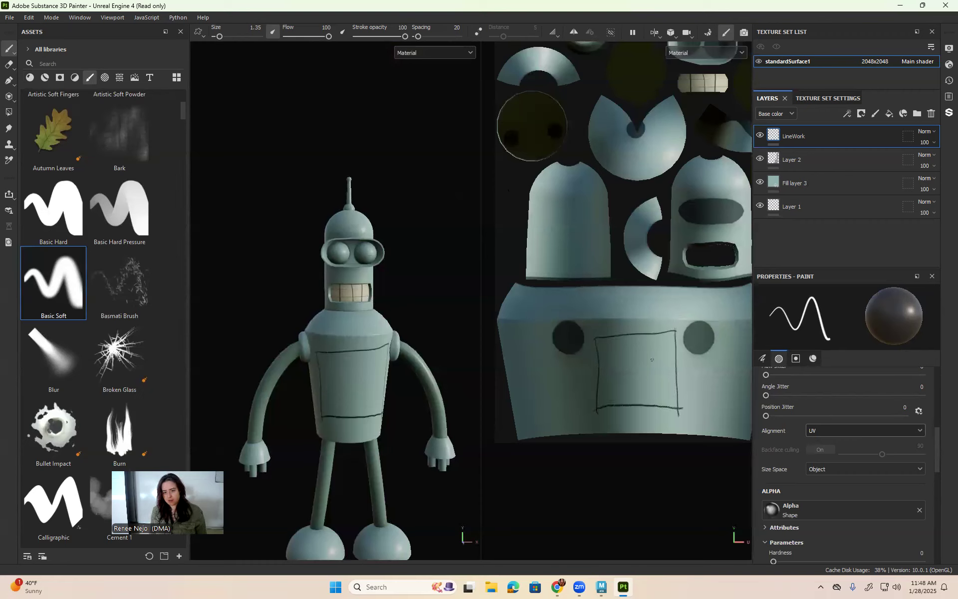
pyautogui.moveTo(667, 370); pyautogui.dragTo(665, 368)
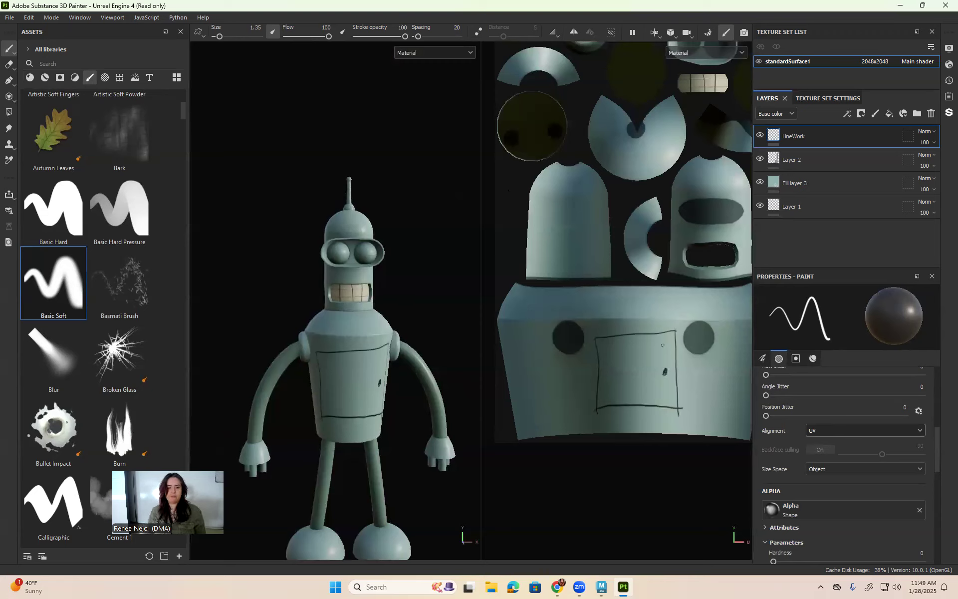
pyautogui.keyDown('alt'); pyautogui.moveTo(345, 379); pyautogui.dragTo(297, 363); pyautogui.keyUp('alt')
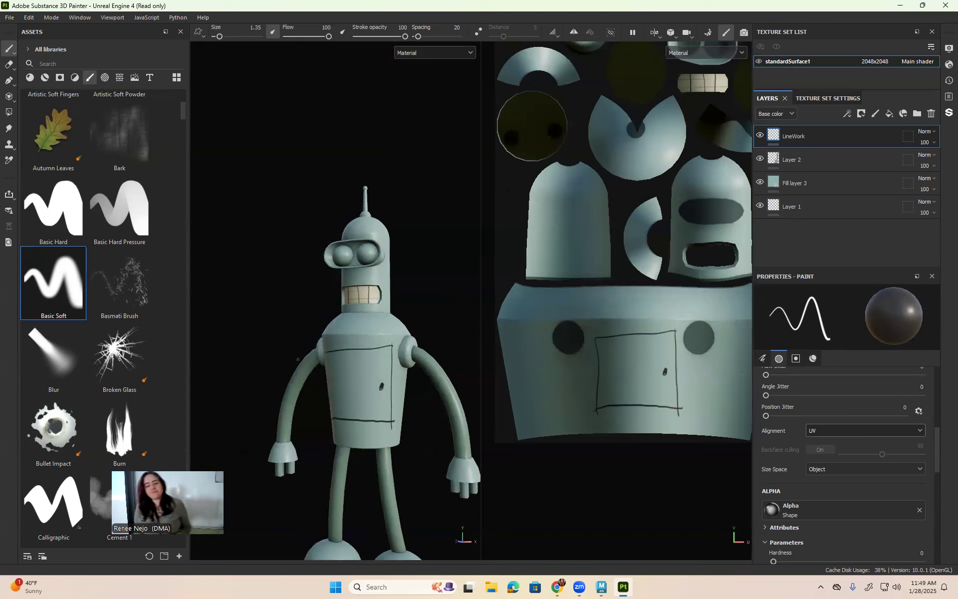
# Hide the LineWork layer and add a new paint layer directly above Layer 2
pyautogui.click(796, 159)
pyautogui.click(800, 186)
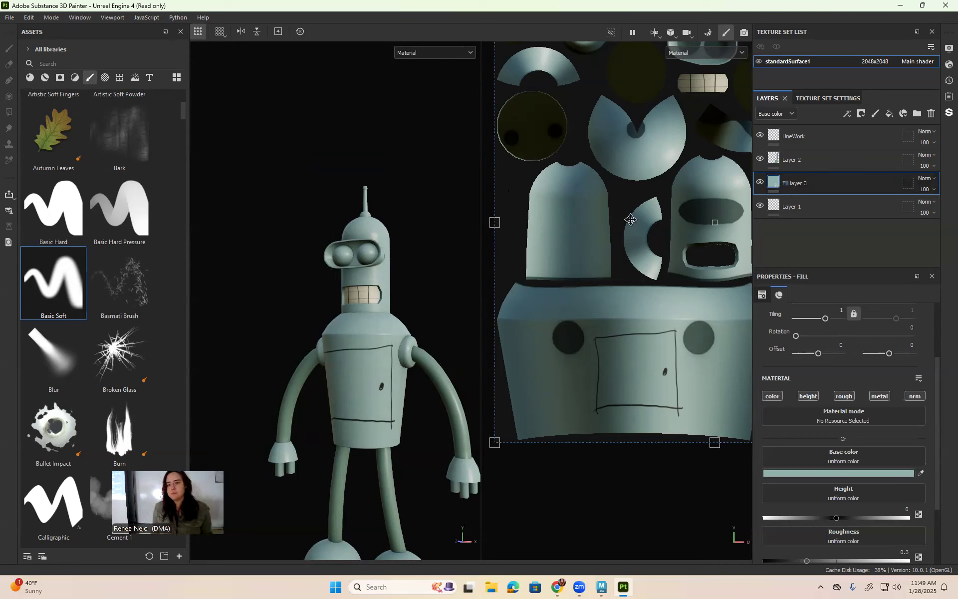
pyautogui.click(760, 135)
pyautogui.click(811, 165)
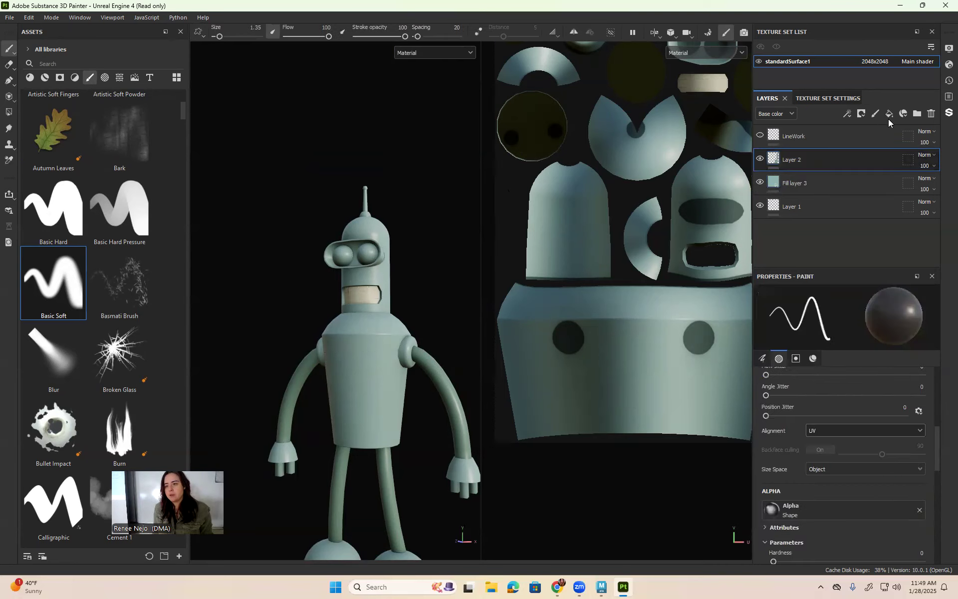
pyautogui.click(875, 114)
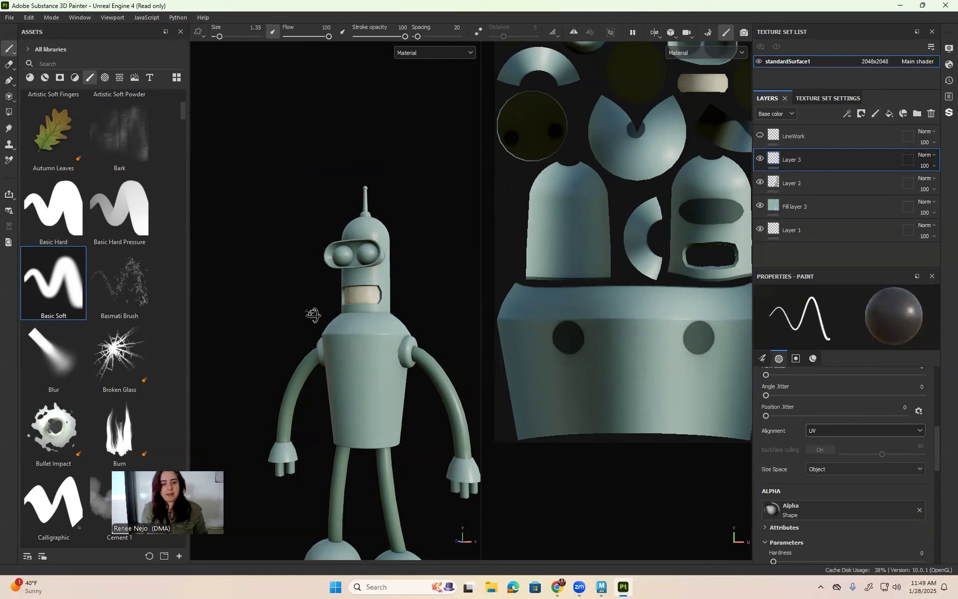
# Choose the Artistic Heavy Sponge brush and undo a test stroke on the torso
pyautogui.keyDown('alt'); pyautogui.moveTo(312, 315); pyautogui.dragTo(379, 324); pyautogui.keyUp('alt')
pyautogui.keyDown('alt'); pyautogui.moveTo(389, 364); pyautogui.dragTo(407, 276, button='middle'); pyautogui.keyUp('alt')
pyautogui.scroll(3, 407, 276)
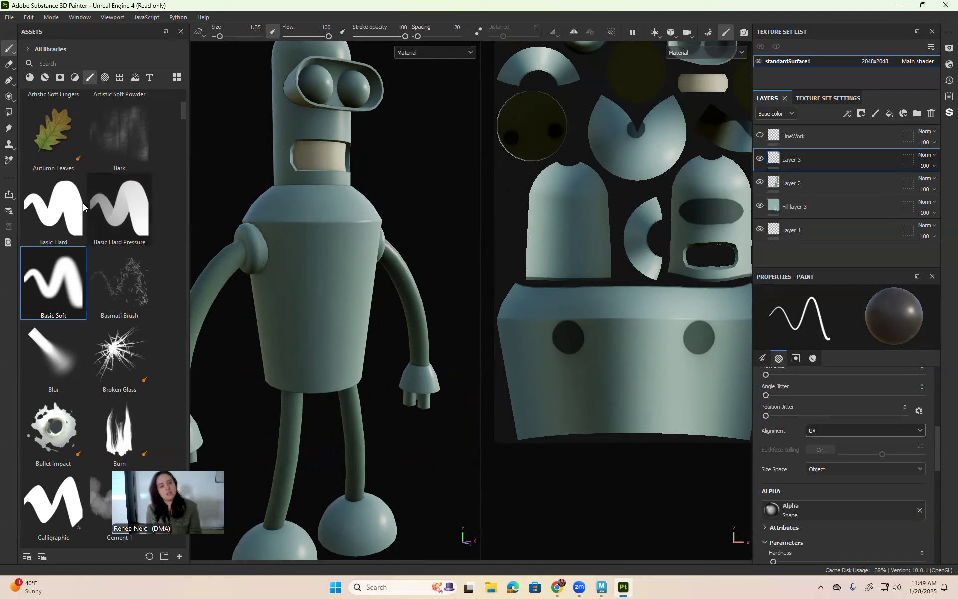
pyautogui.moveTo(184, 106); pyautogui.dragTo(180, 87)
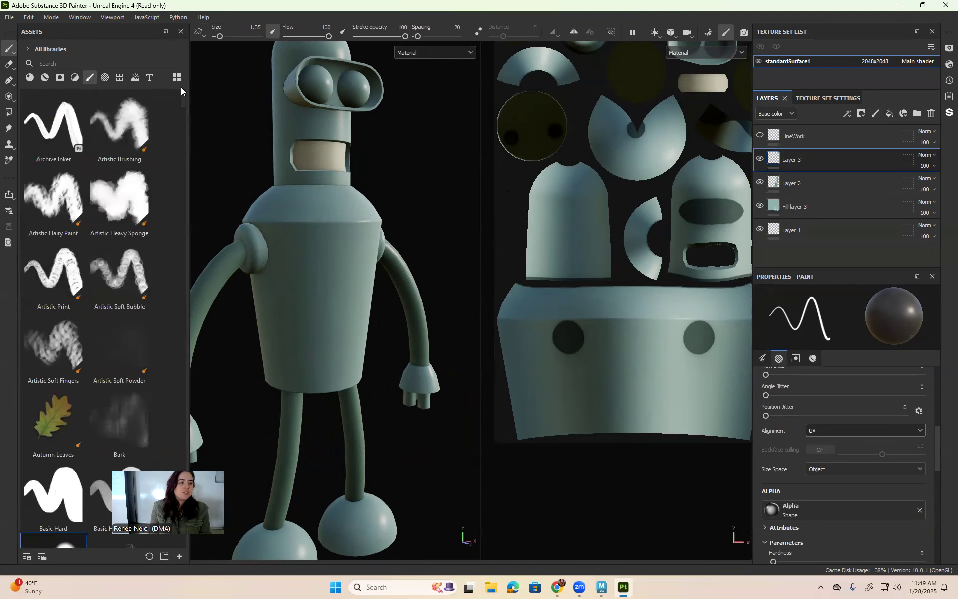
pyautogui.click(137, 204)
pyautogui.moveTo(343, 282)
pyautogui.mouseDown()
pyautogui.moveTo(312, 287)
pyautogui.moveTo(330, 340)
pyautogui.moveTo(327, 329)
pyautogui.mouseUp()
pyautogui.hotkey('ctrl', 'z')
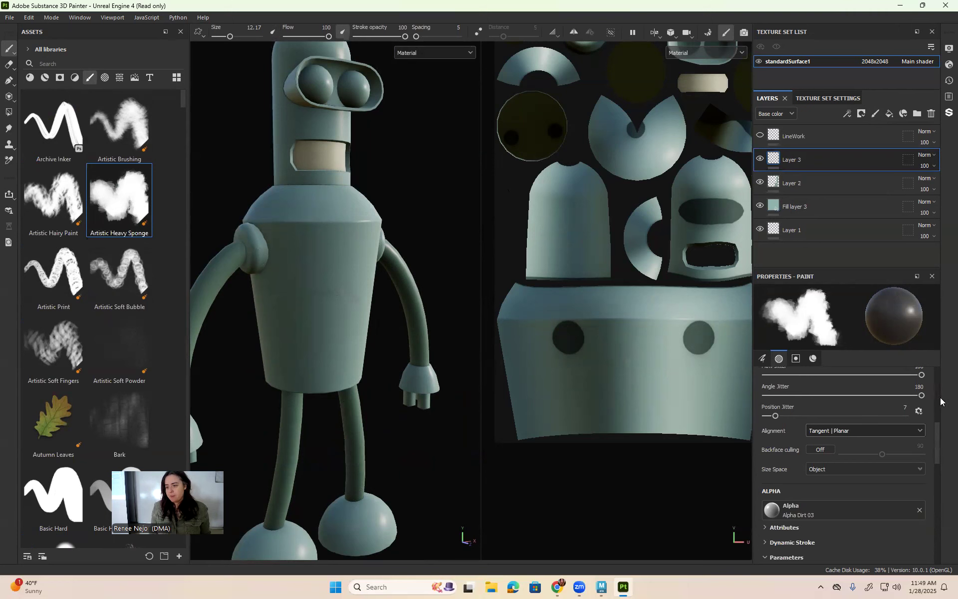
# Sample the torso's blue-green from its UV island as the sponge brush's base color
pyautogui.moveTo(938, 435); pyautogui.dragTo(941, 358)
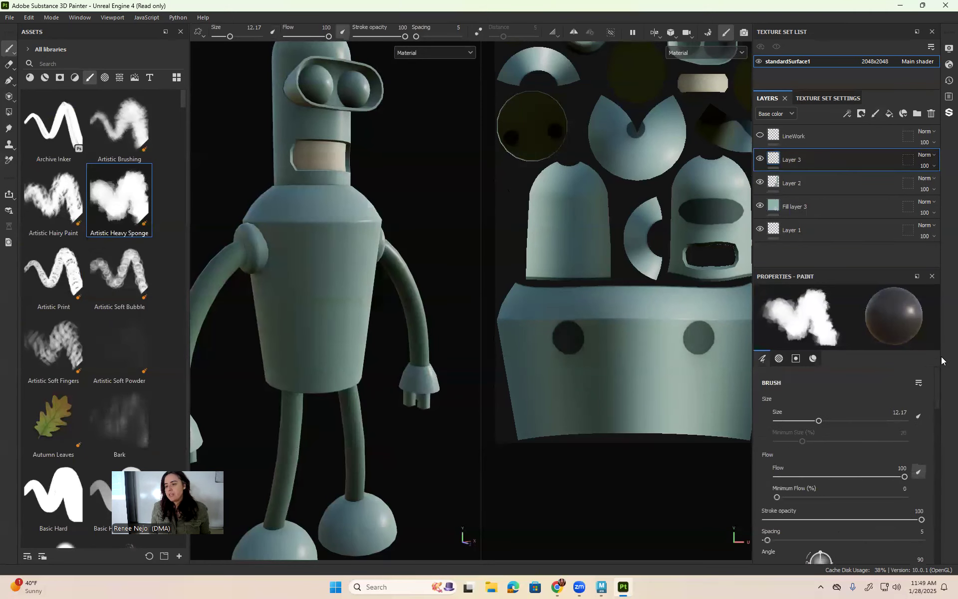
pyautogui.moveTo(937, 407); pyautogui.dragTo(934, 475)
pyautogui.scroll(-10, 861, 422)
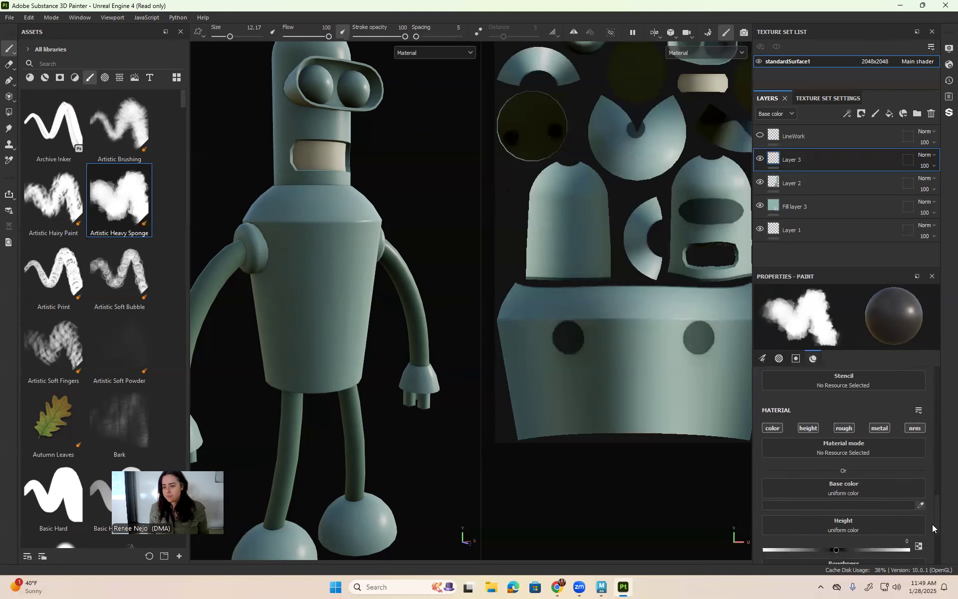
pyautogui.click(921, 428)
pyautogui.click(671, 346)
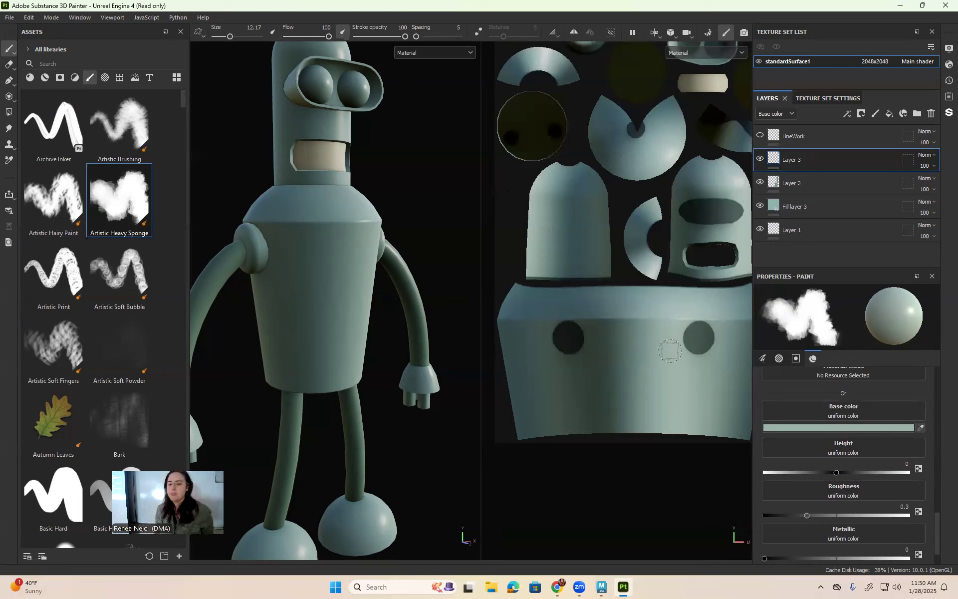
# Rename the new paint layer Noise and set its blend mode to Multiply
pyautogui.doubleClick(793, 161)
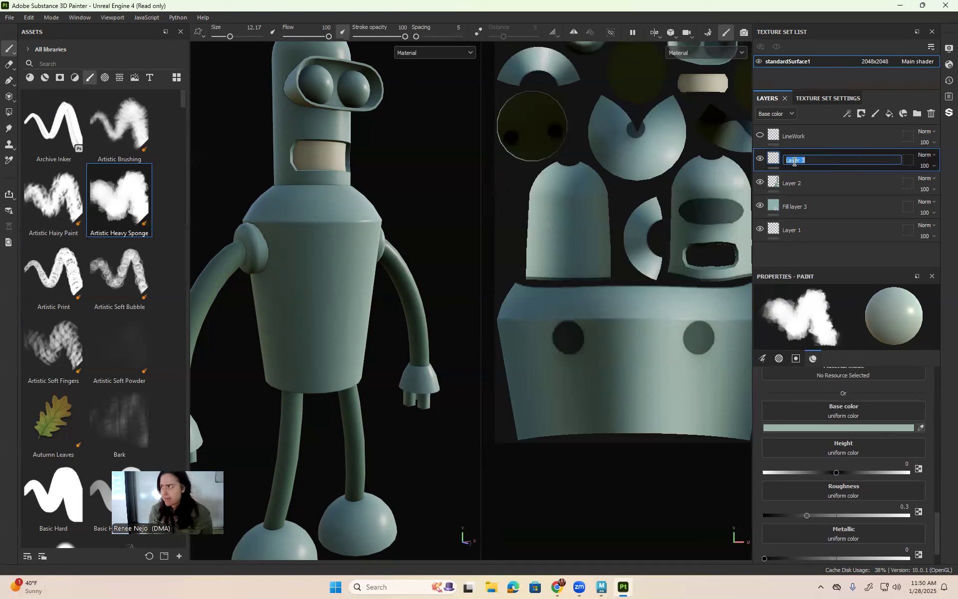
pyautogui.write('Noise')
pyautogui.press('Return')
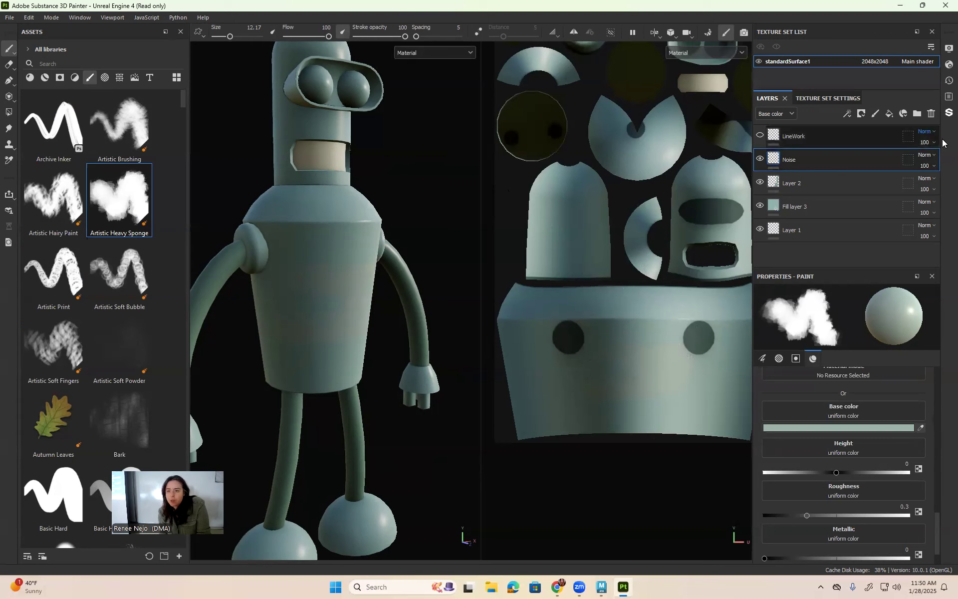
pyautogui.click(927, 155)
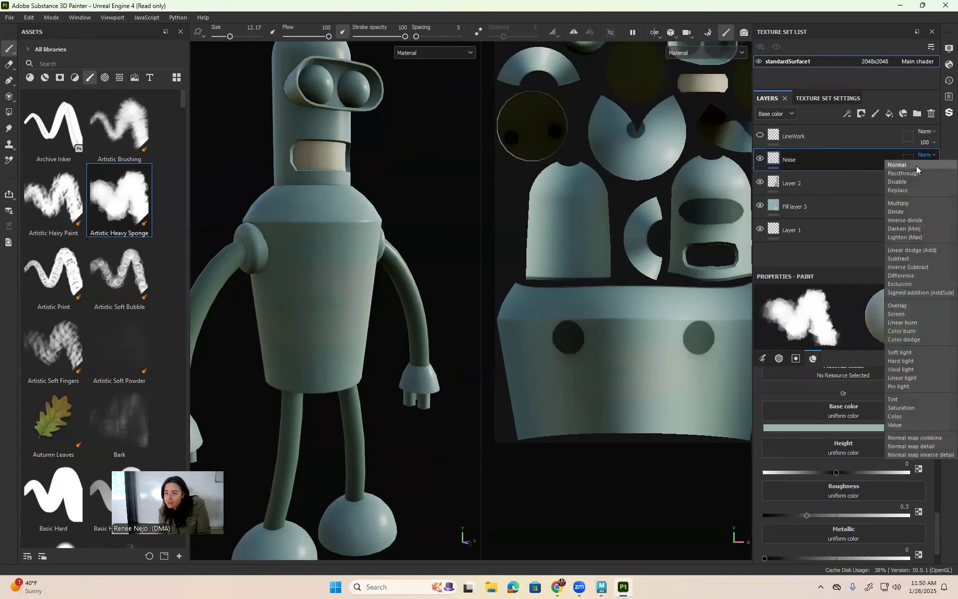
pyautogui.click(902, 204)
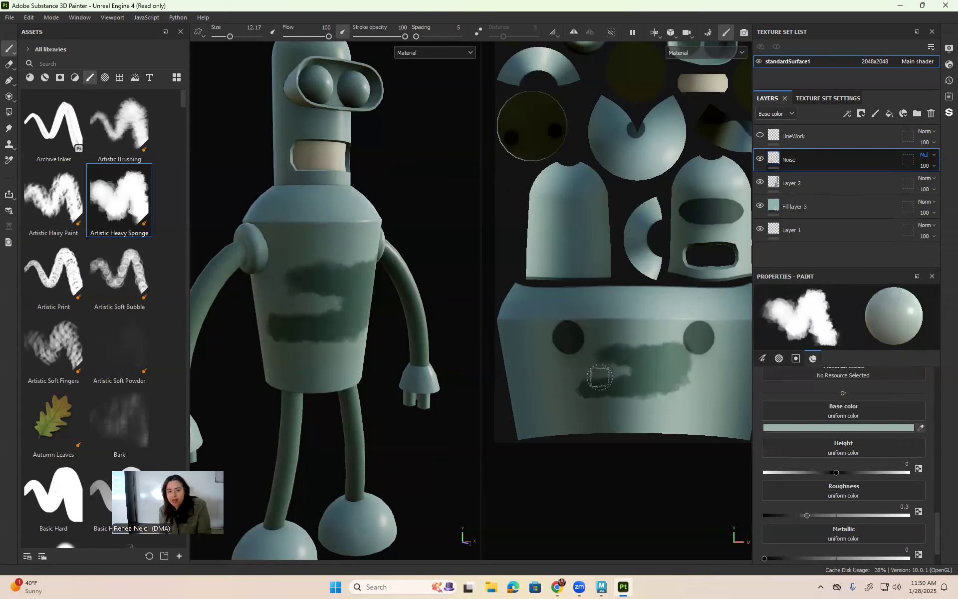
# Paint sponge patches across the torso's UV island and set the Noise layer's opacity to 45
pyautogui.moveTo(633, 373)
pyautogui.mouseDown()
pyautogui.moveTo(732, 378)
pyautogui.moveTo(689, 396)
pyautogui.mouseUp()
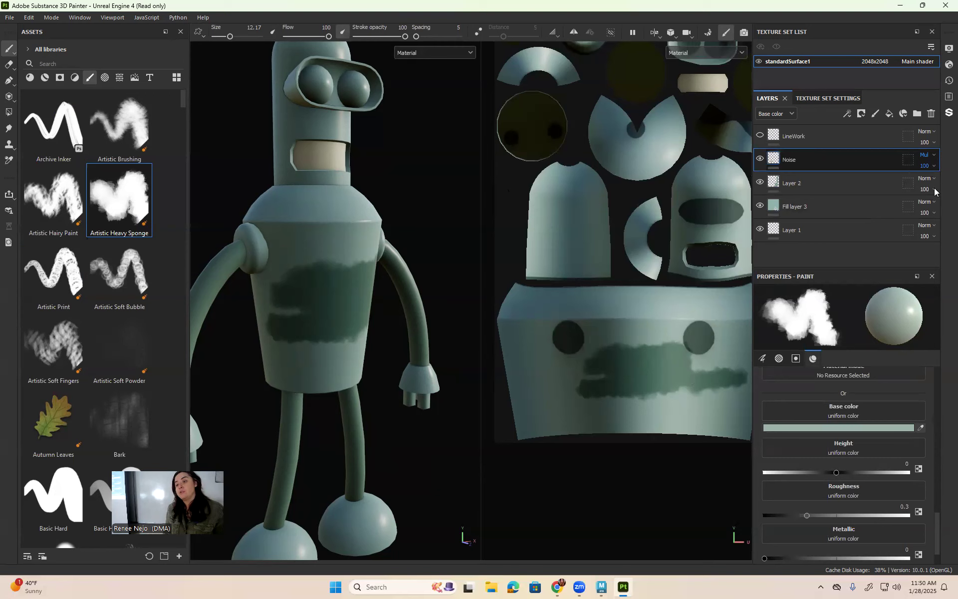
pyautogui.moveTo(941, 166); pyautogui.dragTo(930, 186)
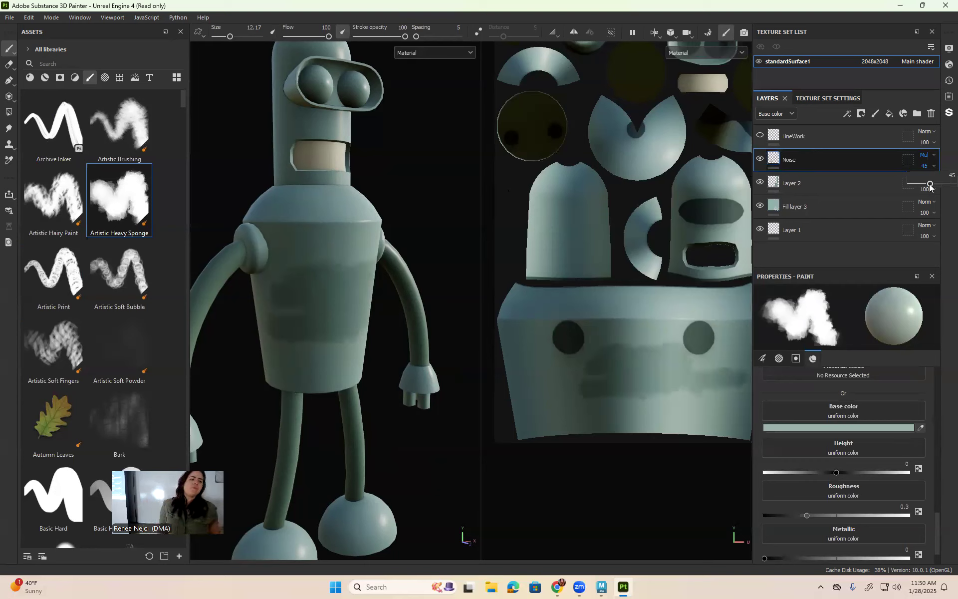
# Try the Eraser on the upper part of the torso's sponge patch and undo the stroke
pyautogui.press('5')
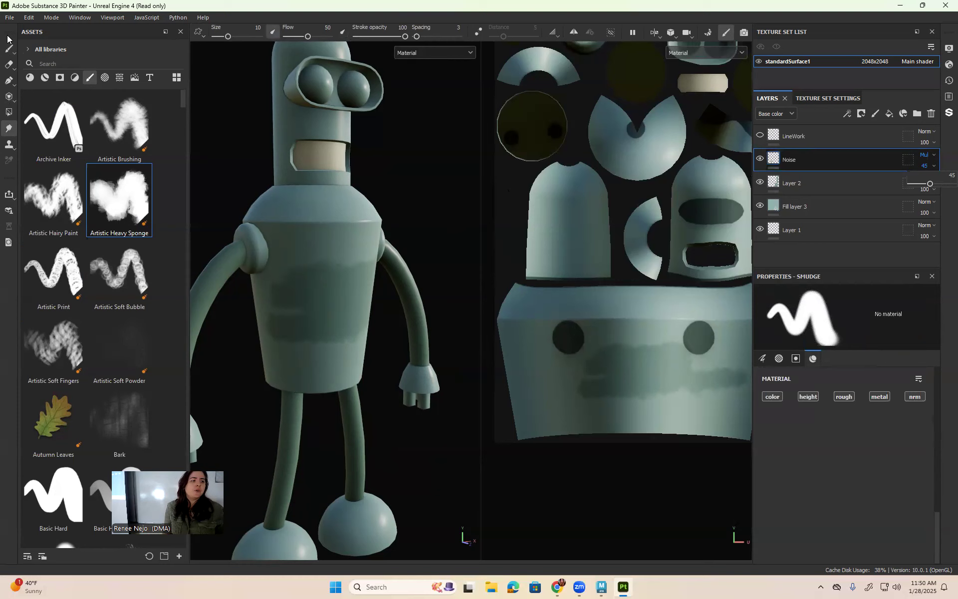
pyautogui.moveTo(7, 50)
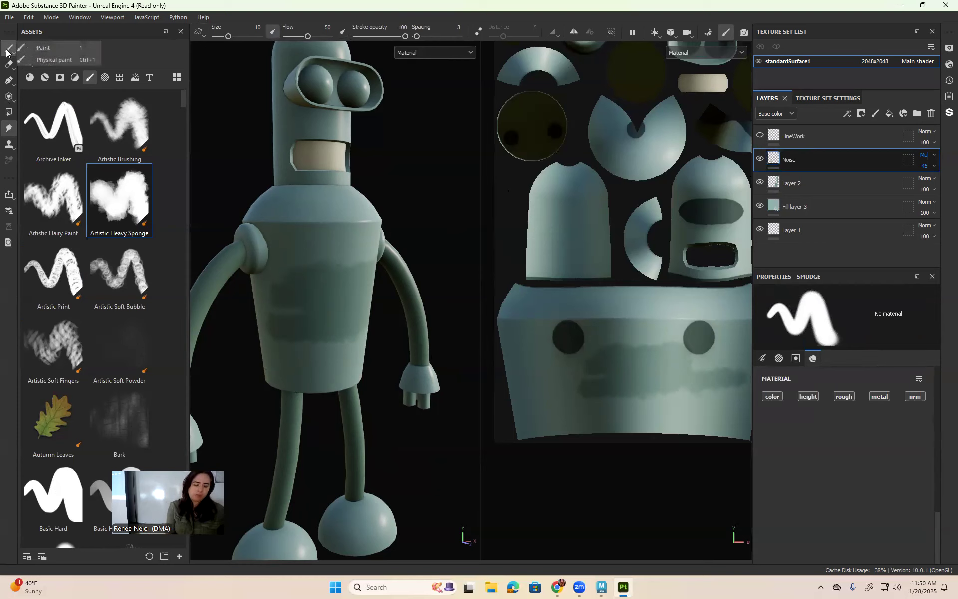
pyautogui.press('1')
pyautogui.press('2')
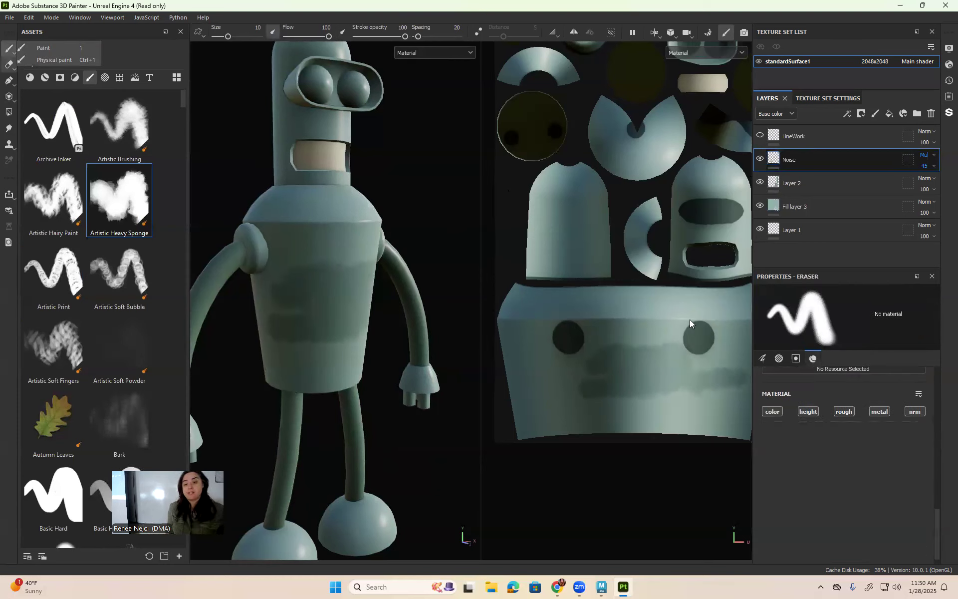
pyautogui.moveTo(667, 349); pyautogui.dragTo(644, 353)
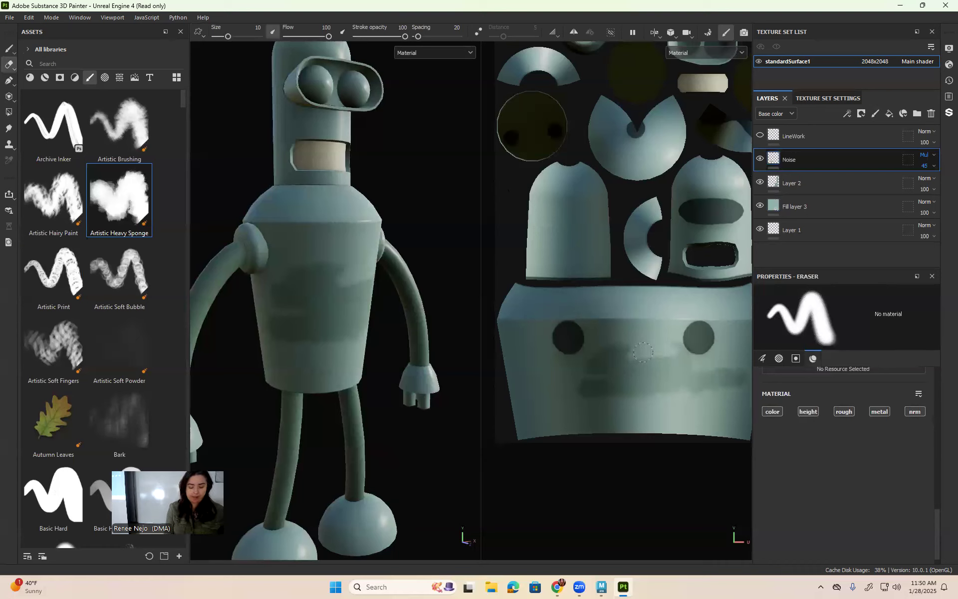
pyautogui.hotkey('ctrl', 'z')
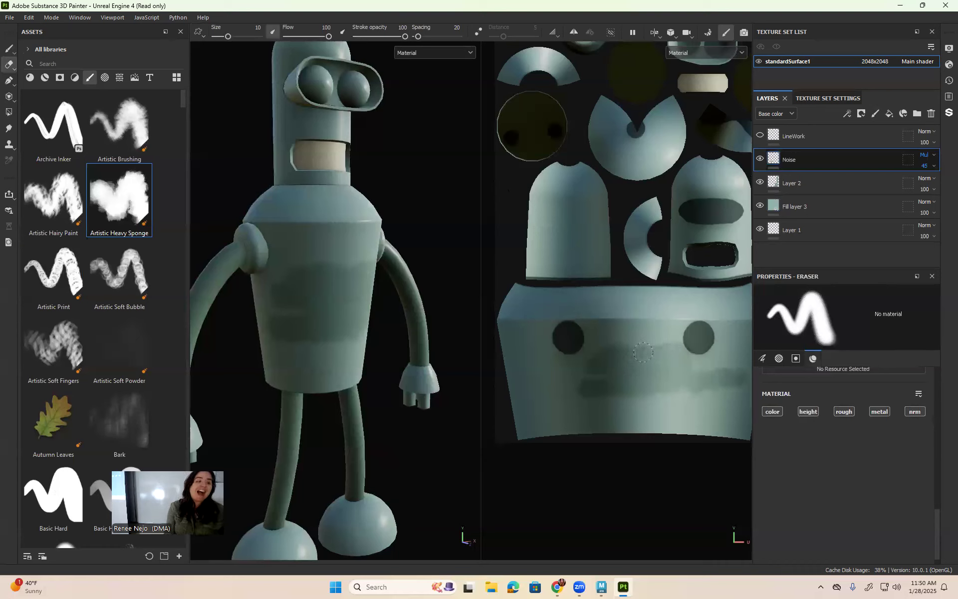
# Smudge the torso's sponge patches, trying the Artistic Heavy Sponge, Artistic Hairy Paint and Basic Hard brushes and ending on Artistic Hairy Paint
pyautogui.press('5')
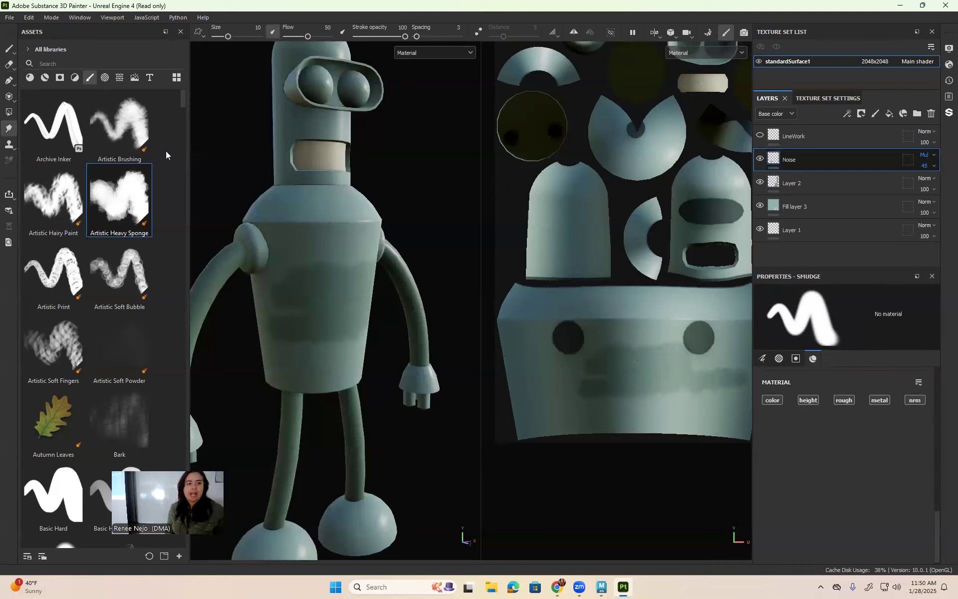
pyautogui.click(125, 218)
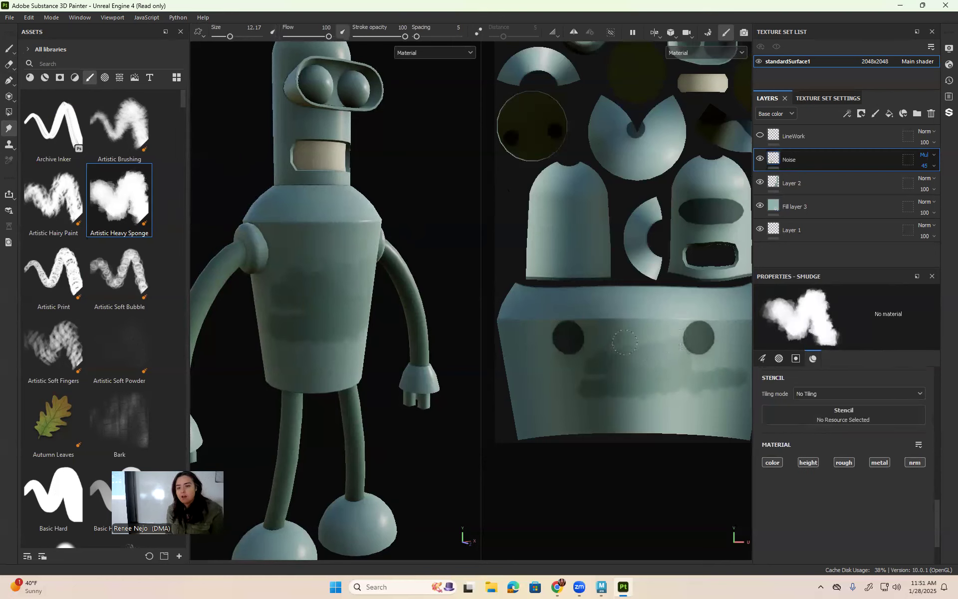
pyautogui.click(64, 202)
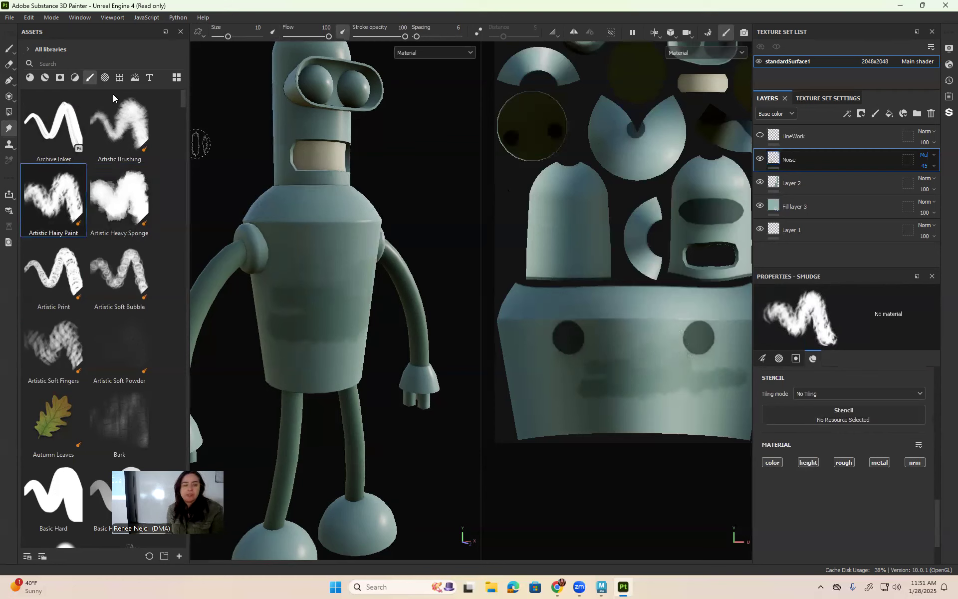
pyautogui.click(53, 494)
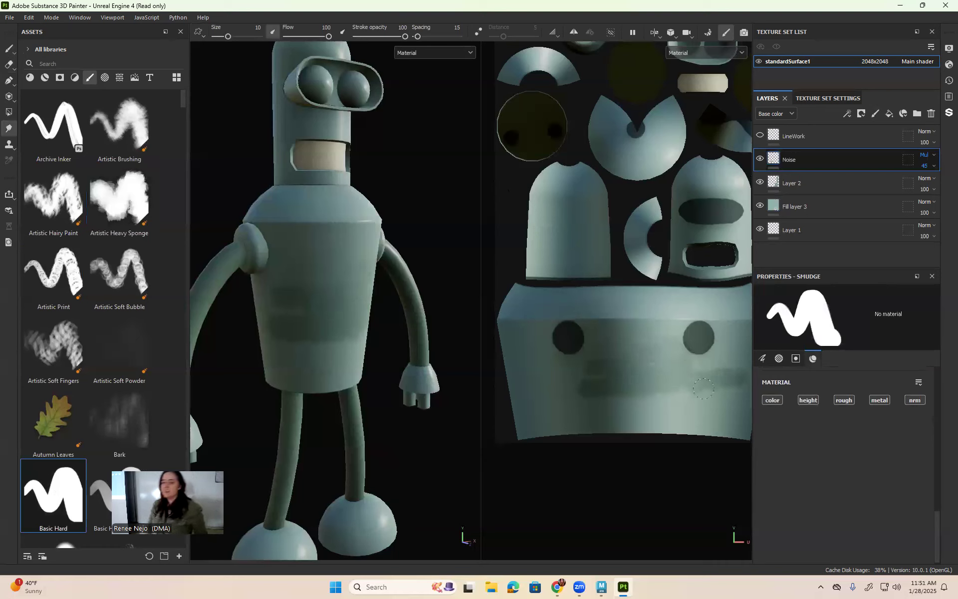
pyautogui.click(56, 202)
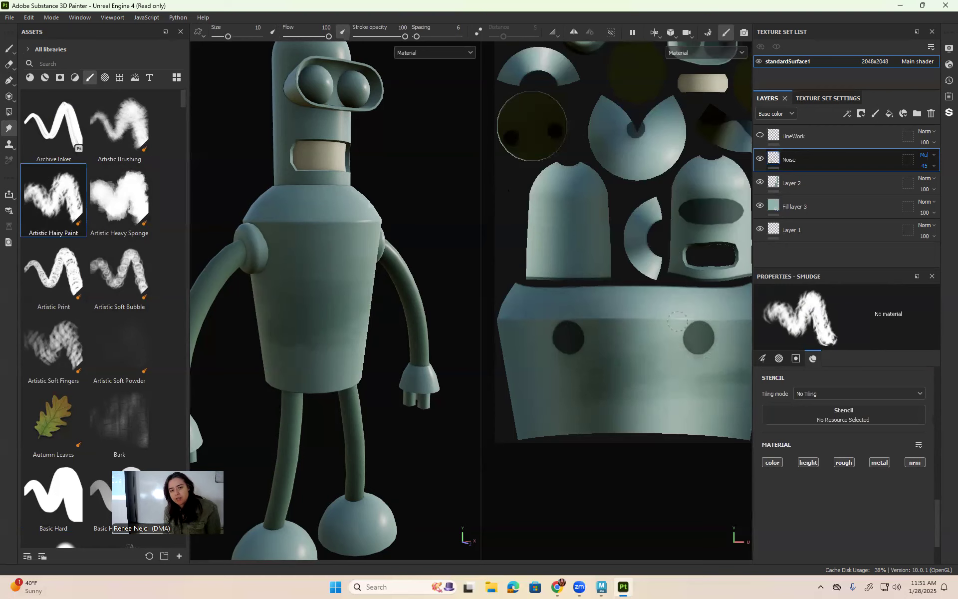
# Switch back to the Paint tool and return both viewports from the mesh map display to Material
pyautogui.press('b')
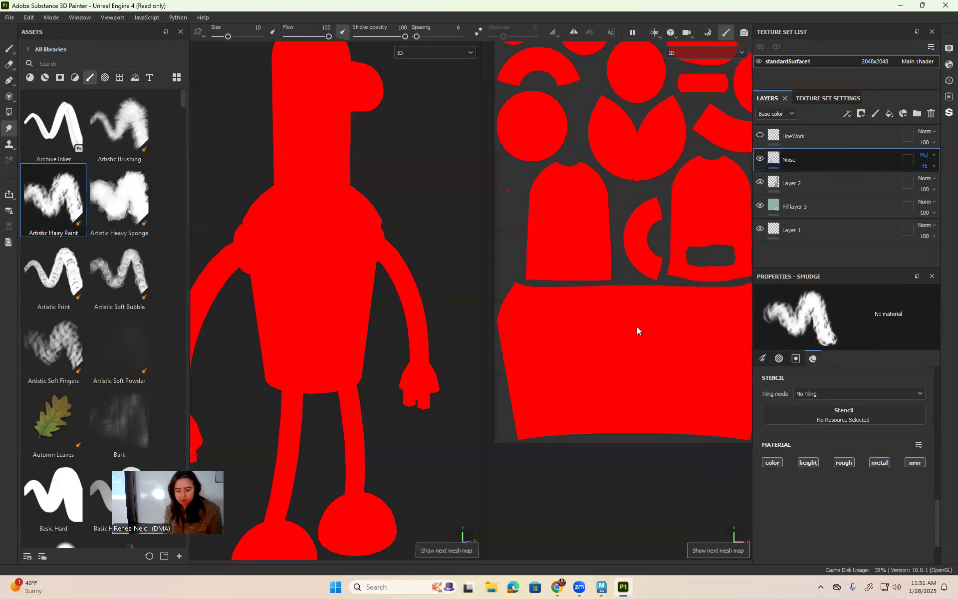
pyautogui.press('1')
pyautogui.press('m')
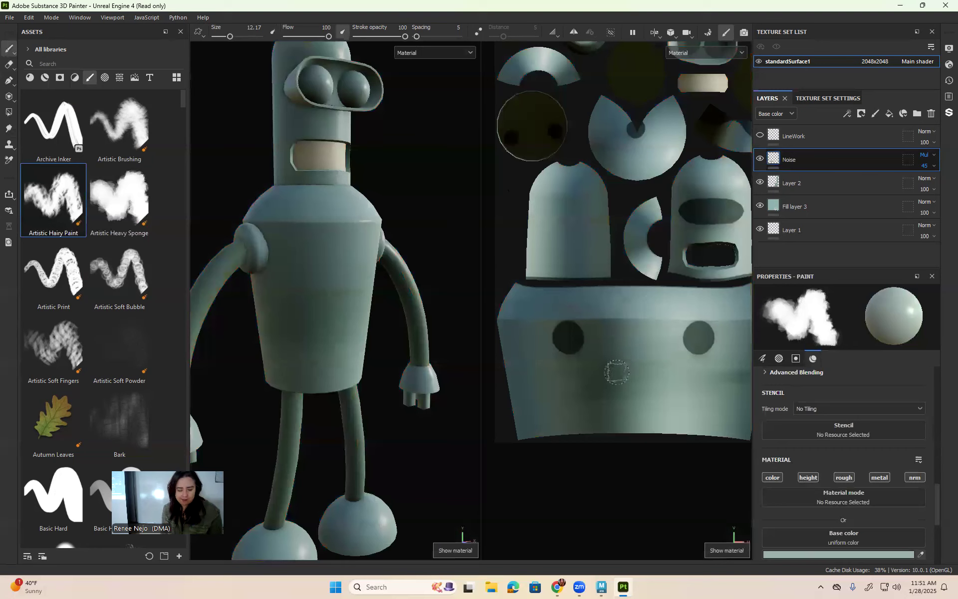
# Paint Artistic Hairy Paint patches on the side of the torso's UV island and soften them on the model with the Smudge tool
pyautogui.moveTo(526, 342)
pyautogui.mouseDown()
pyautogui.moveTo(535, 411)
pyautogui.moveTo(547, 400)
pyautogui.mouseUp()
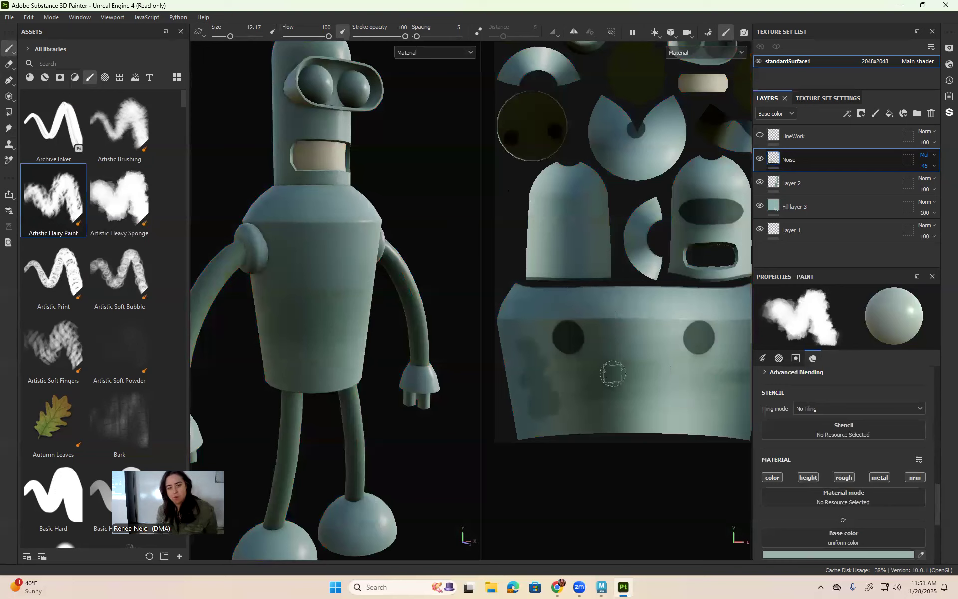
pyautogui.keyDown('alt'); pyautogui.moveTo(406, 210); pyautogui.dragTo(574, 214); pyautogui.keyUp('alt')
pyautogui.keyDown('alt'); pyautogui.moveTo(342, 259); pyautogui.dragTo(351, 278); pyautogui.keyUp('alt')
pyautogui.keyDown('alt'); pyautogui.moveTo(351, 278); pyautogui.dragTo(510, 227, button='middle'); pyautogui.keyUp('alt')
pyautogui.keyDown('alt'); pyautogui.moveTo(405, 253); pyautogui.dragTo(437, 273); pyautogui.keyUp('alt')
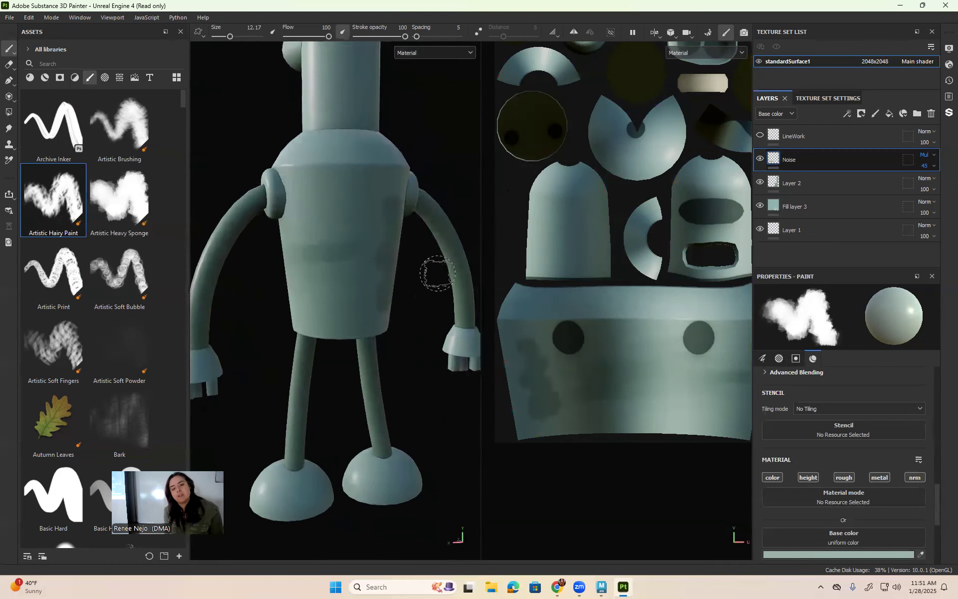
pyautogui.moveTo(370, 239)
pyautogui.mouseDown()
pyautogui.moveTo(345, 220)
pyautogui.moveTo(319, 279)
pyautogui.moveTo(298, 294)
pyautogui.mouseUp()
pyautogui.press('s')
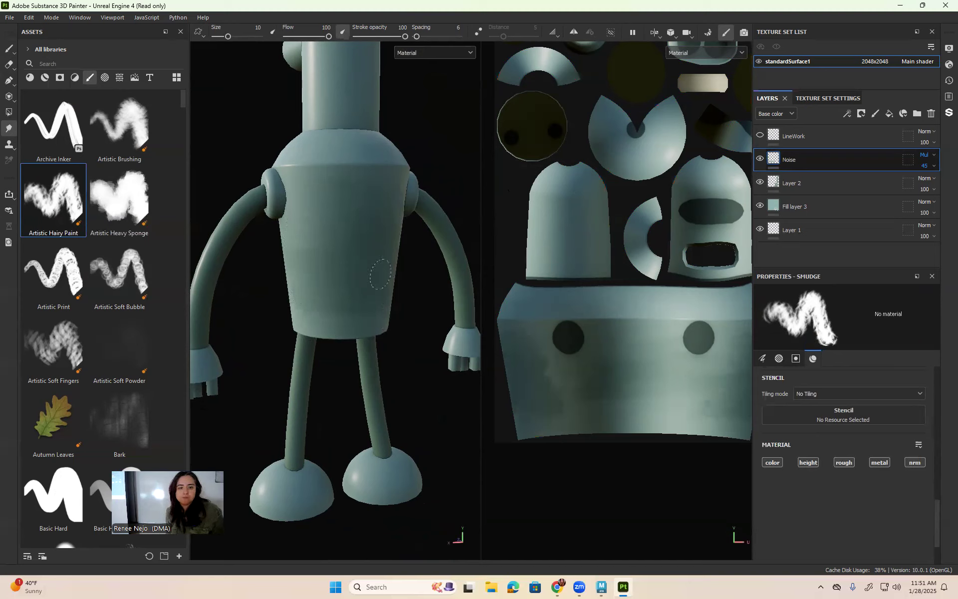
pyautogui.keyDown('alt'); pyautogui.moveTo(318, 316); pyautogui.dragTo(365, 205); pyautogui.keyUp('alt')
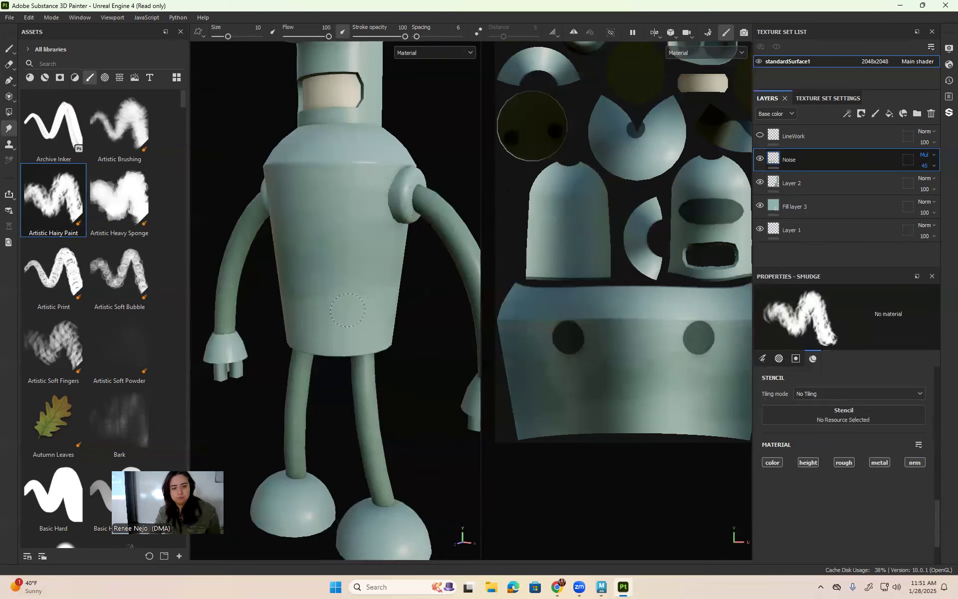
# Add a paint layer above the Noise layer and activate the Paint tool with the viewports showing Material
pyautogui.click(877, 113)
pyautogui.press('b')
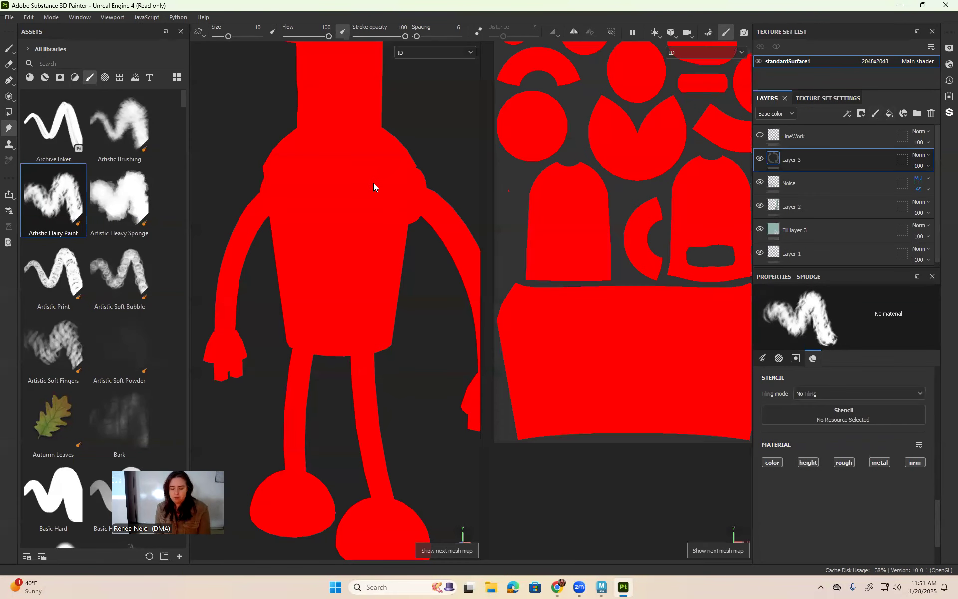
pyautogui.press('m')
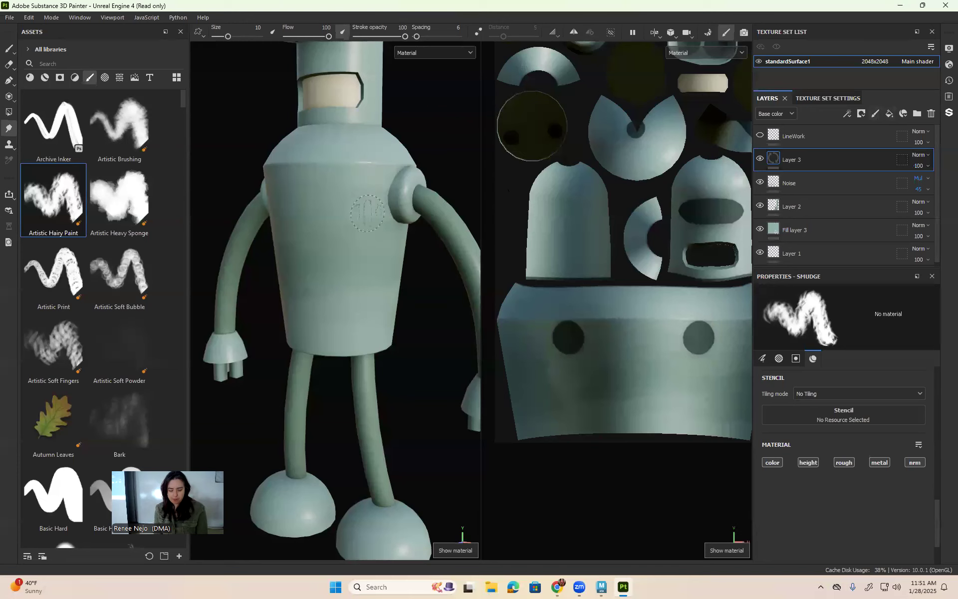
pyautogui.press('1')
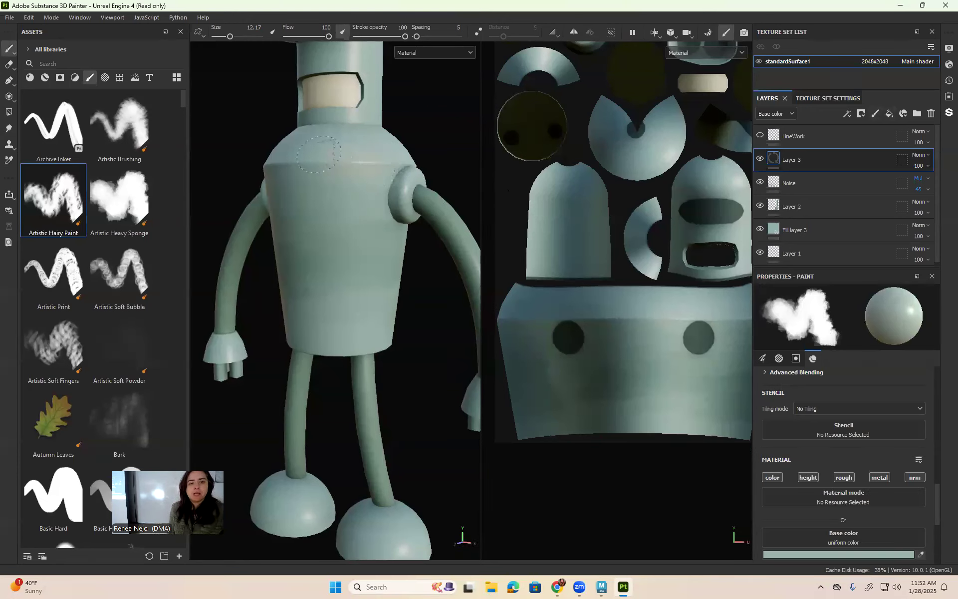
# Paint a patch on the upper torso on Layer 3, try Overlay blending, then set the layer to Screen at 33 opacity
pyautogui.click(921, 155)
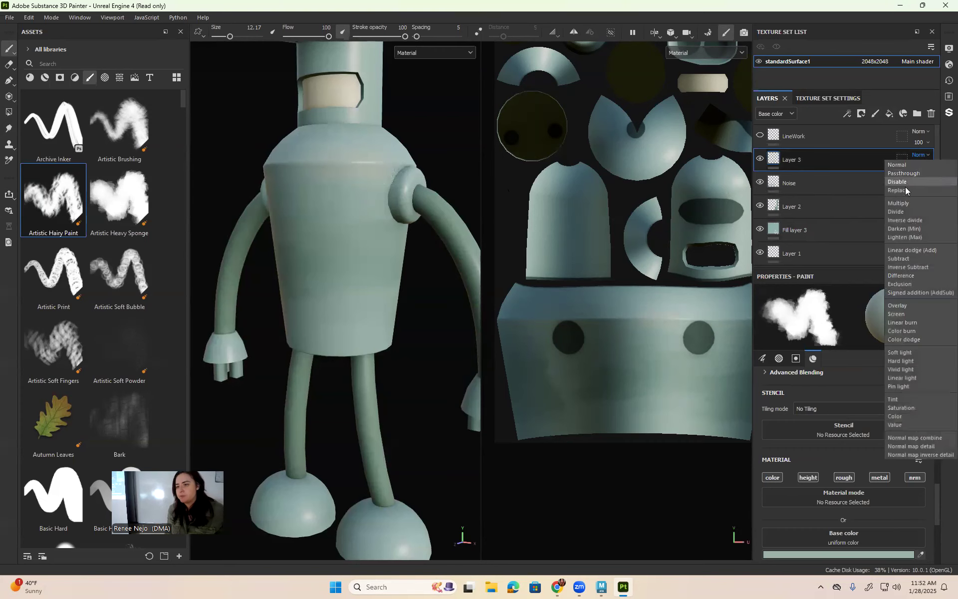
pyautogui.click(900, 304)
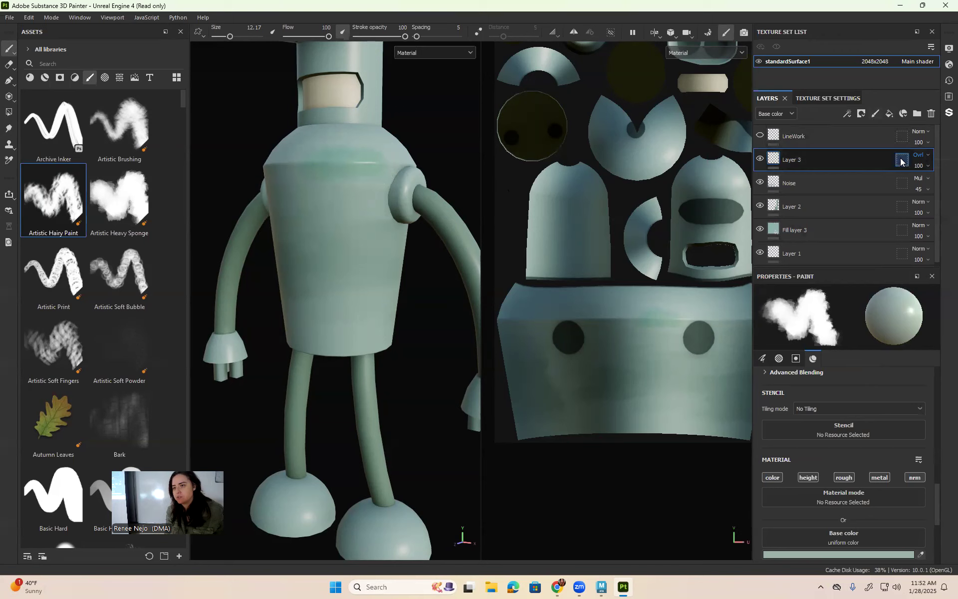
pyautogui.click(917, 156)
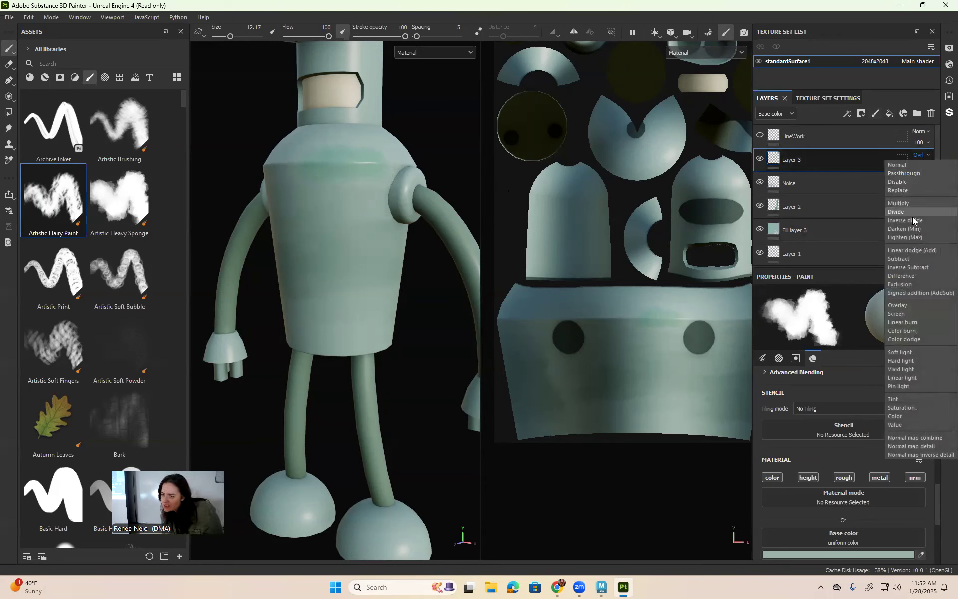
pyautogui.click(914, 313)
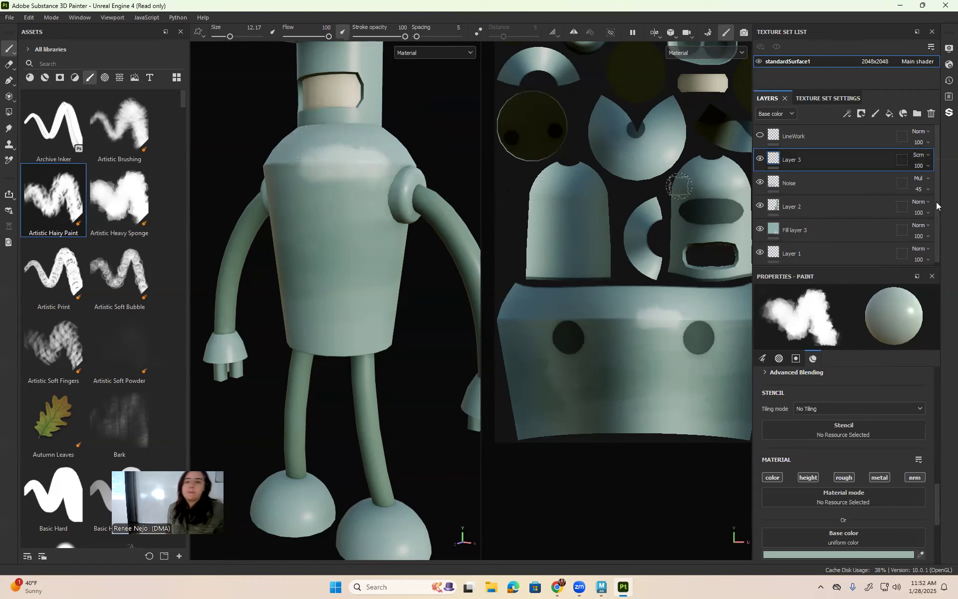
pyautogui.click(923, 166)
pyautogui.click(925, 184)
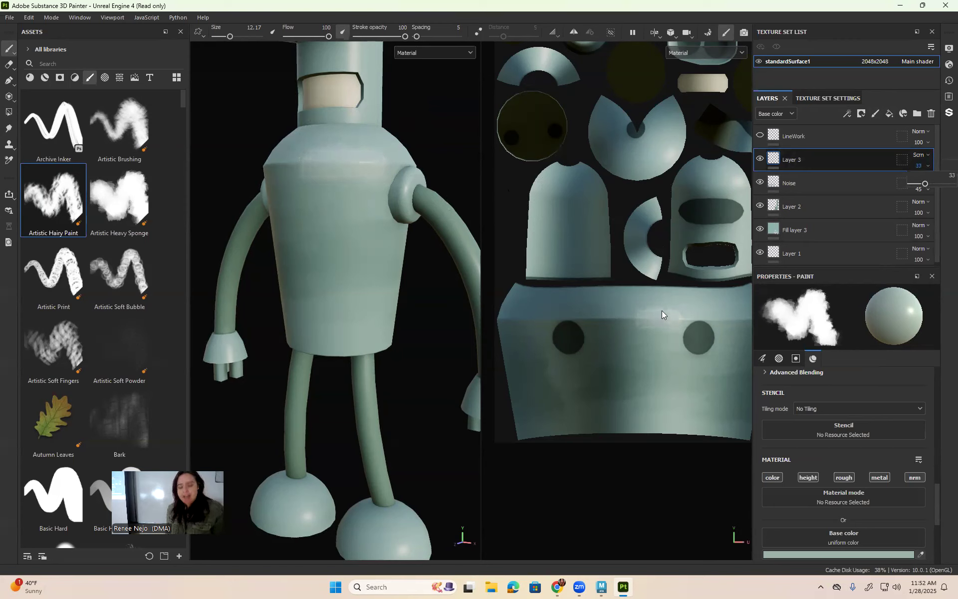
# Erase and smudge the highlight patch on the upper torso and reduce Layer 3's opacity to 14
pyautogui.press('e')
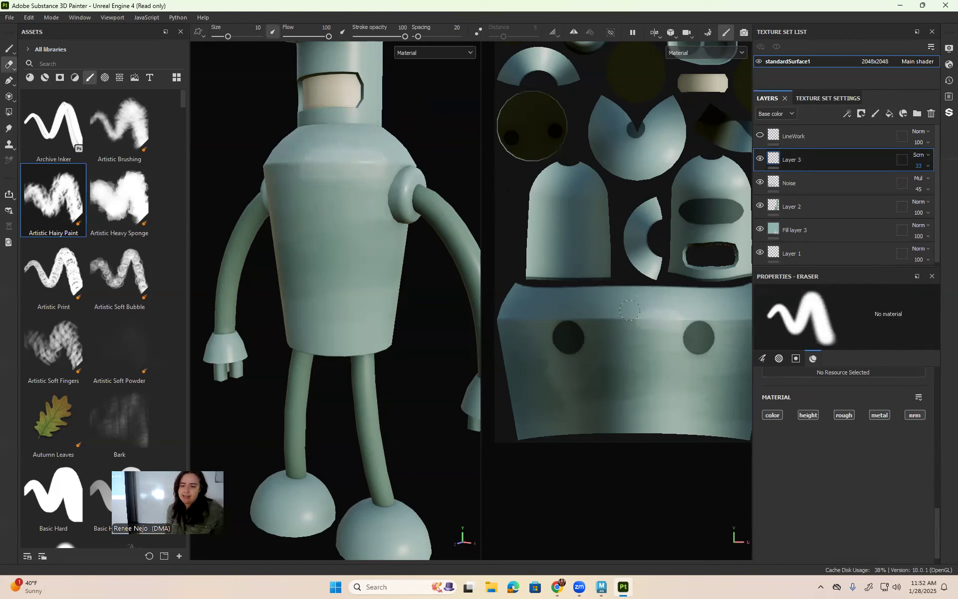
pyautogui.moveTo(656, 307); pyautogui.dragTo(655, 316)
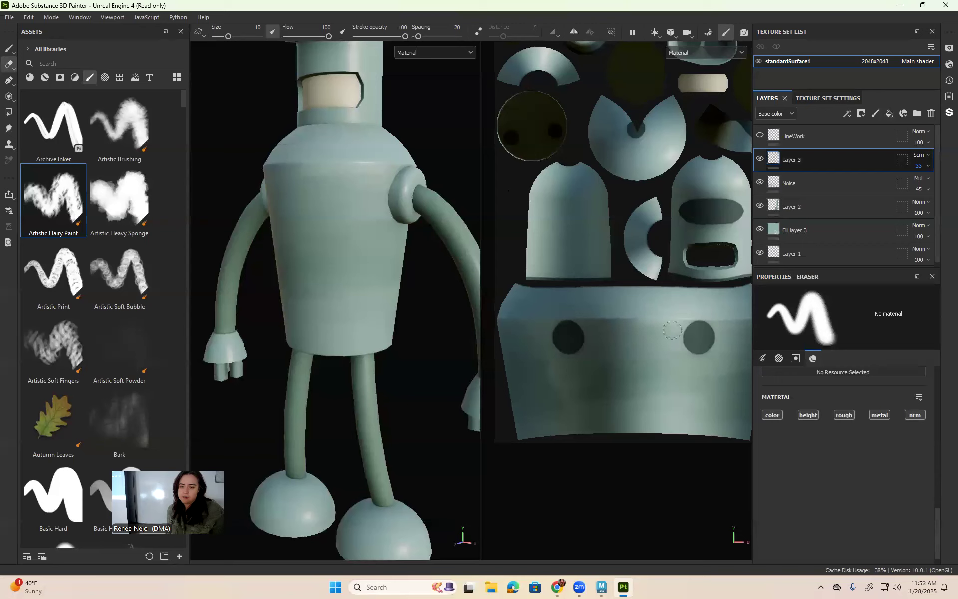
pyautogui.press('b')
pyautogui.press('m')
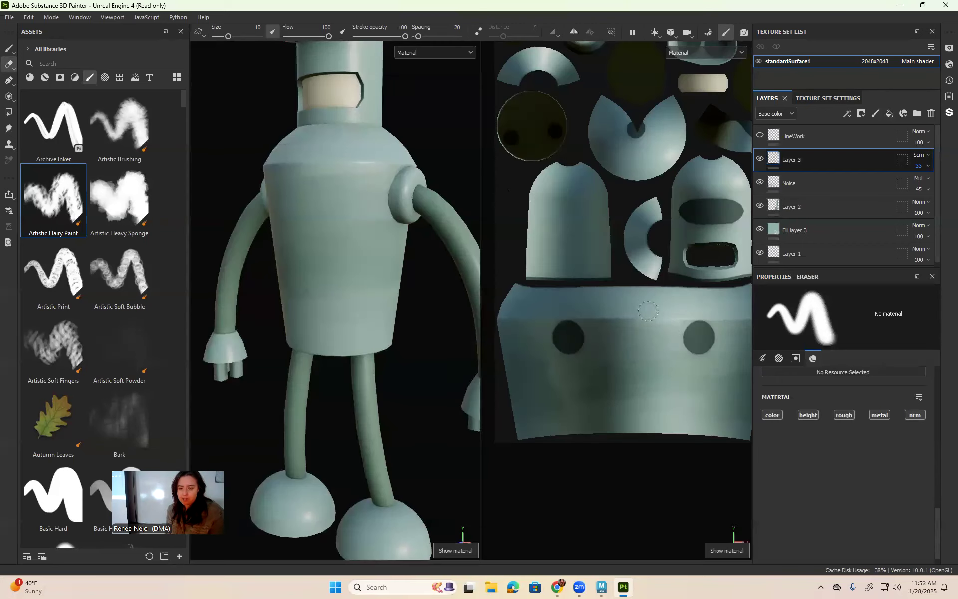
pyautogui.press('1')
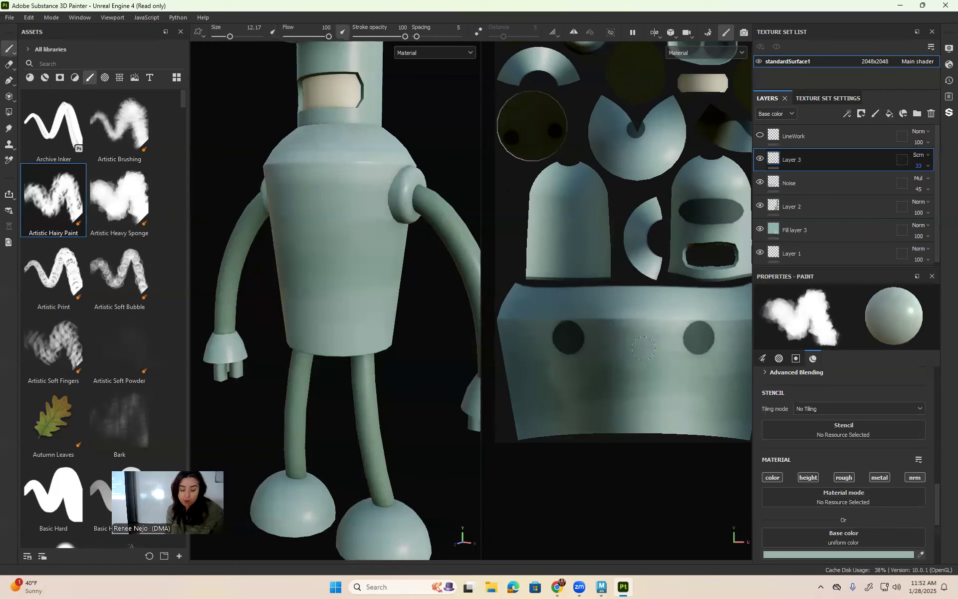
pyautogui.press('5')
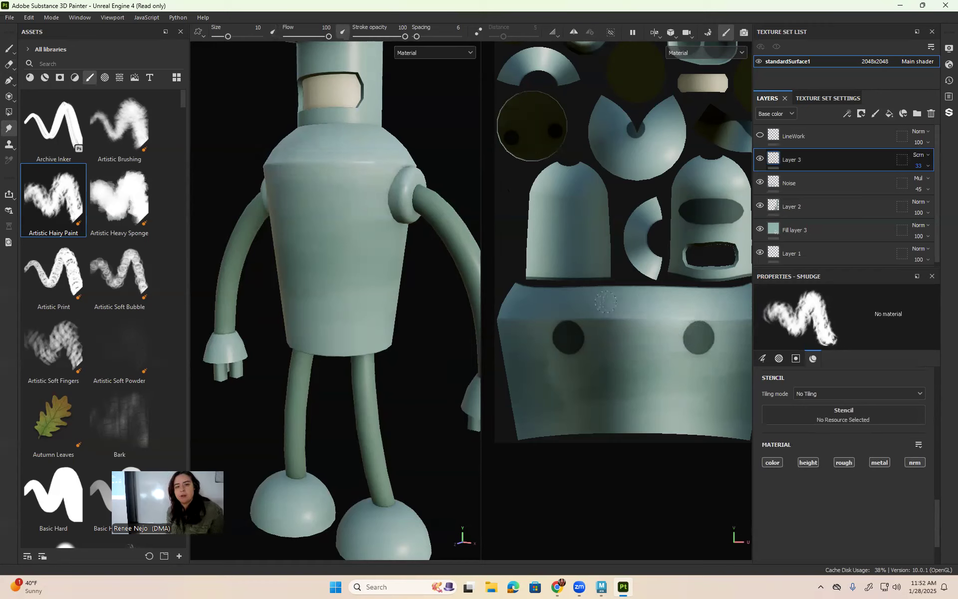
pyautogui.click(928, 167)
pyautogui.moveTo(925, 183); pyautogui.dragTo(920, 186)
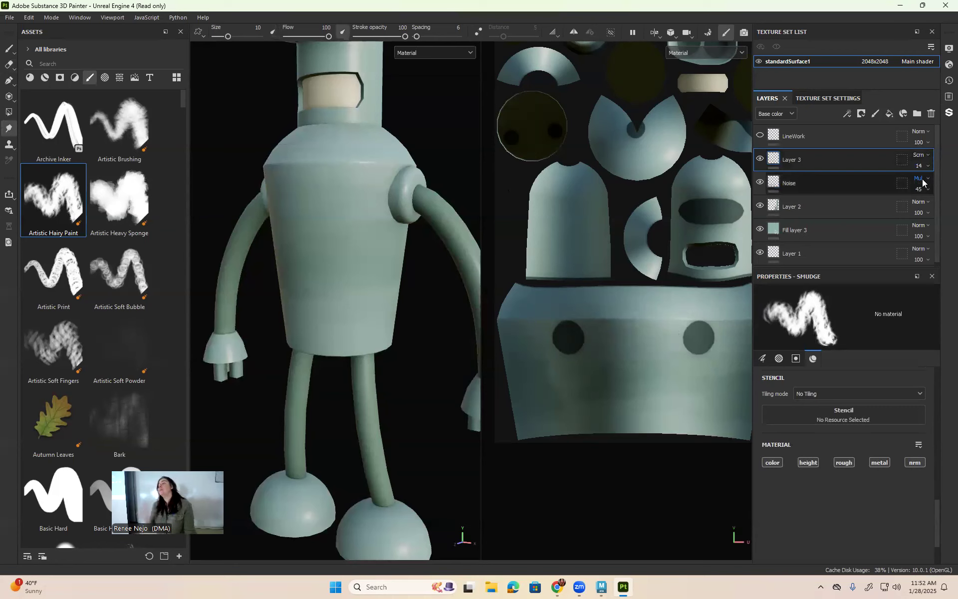
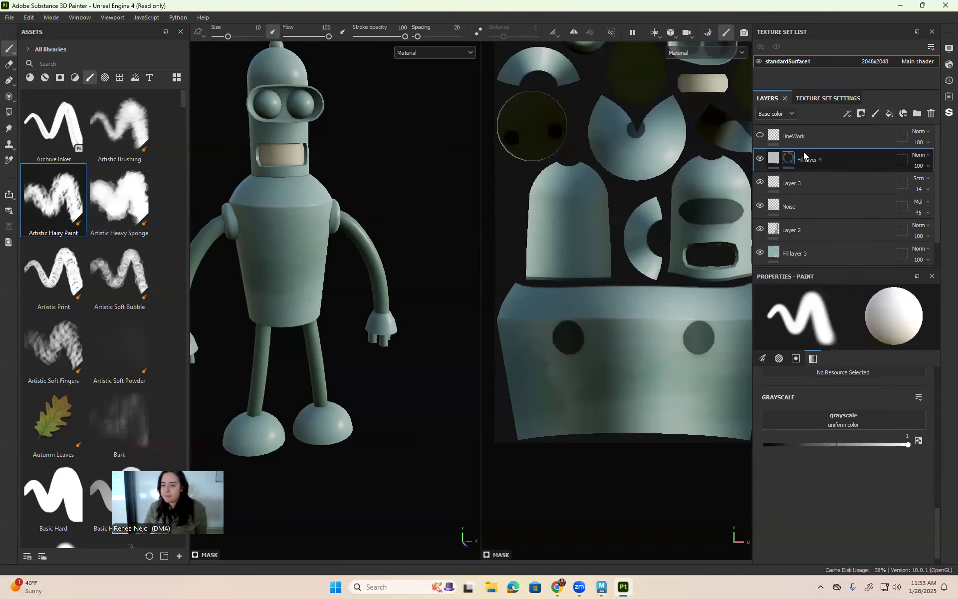
# Add a Metal Edge Wear generator to Fill layer 4's mask and inspect the wear on the torso and arms
pyautogui.rightClick(791, 161)
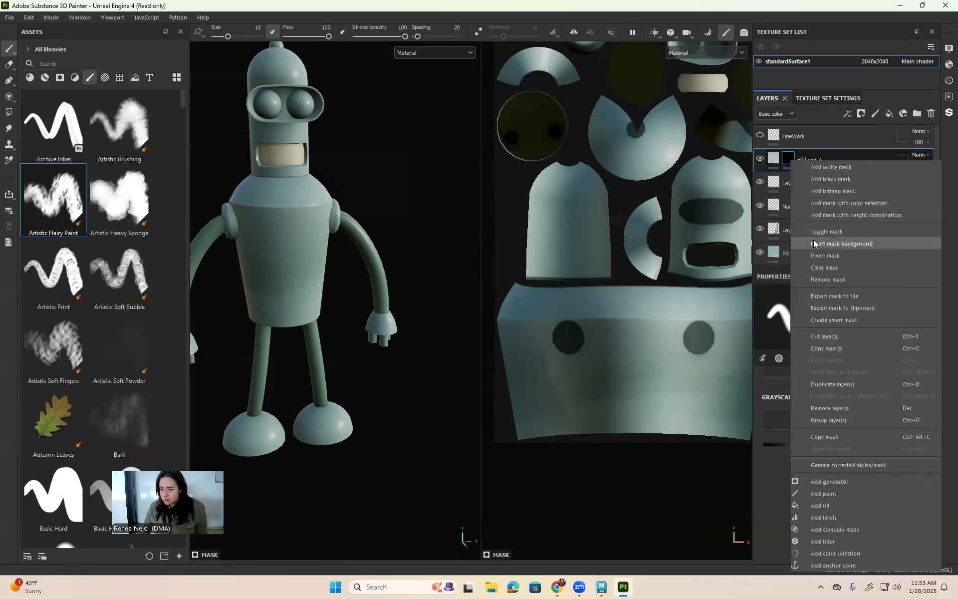
pyautogui.click(828, 481)
pyautogui.click(845, 323)
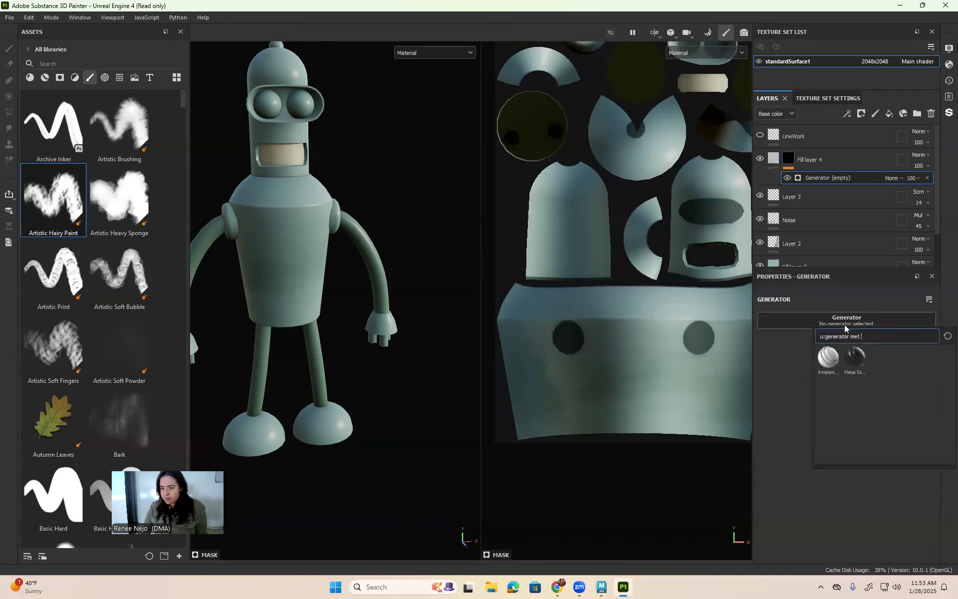
pyautogui.click(850, 359)
pyautogui.keyDown('alt'); pyautogui.moveTo(342, 270); pyautogui.dragTo(396, 270); pyautogui.keyUp('alt')
pyautogui.keyDown('alt'); pyautogui.moveTo(271, 283); pyautogui.dragTo(396, 280); pyautogui.keyUp('alt')
pyautogui.scroll(4, 372, 293)
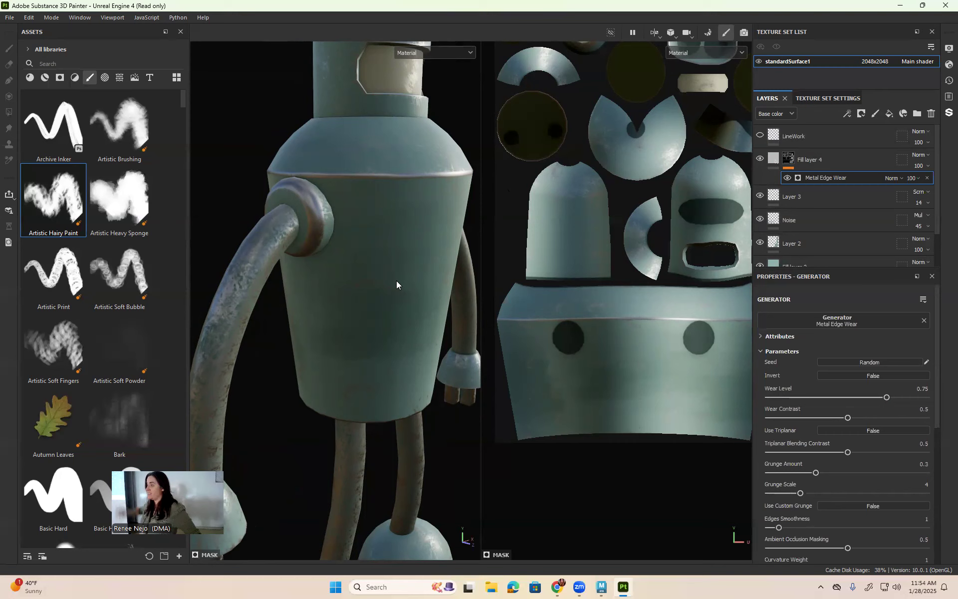
pyautogui.keyDown('alt'); pyautogui.moveTo(356, 253); pyautogui.dragTo(358, 208, button='middle'); pyautogui.keyUp('alt')
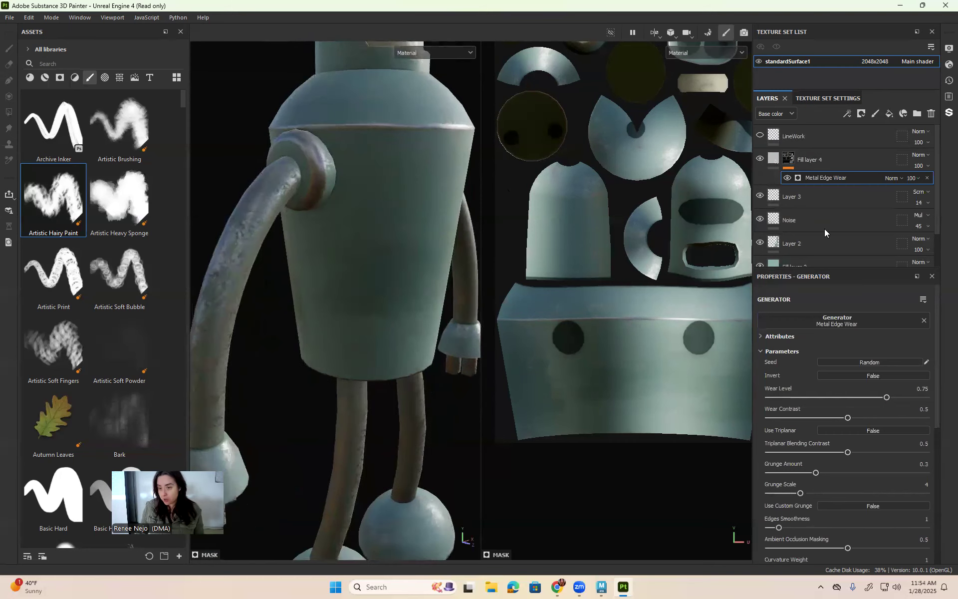
# Set Fill layer 4's base color to bright purple (9A00FF), trying red first, and view the whole robot
pyautogui.click(773, 161)
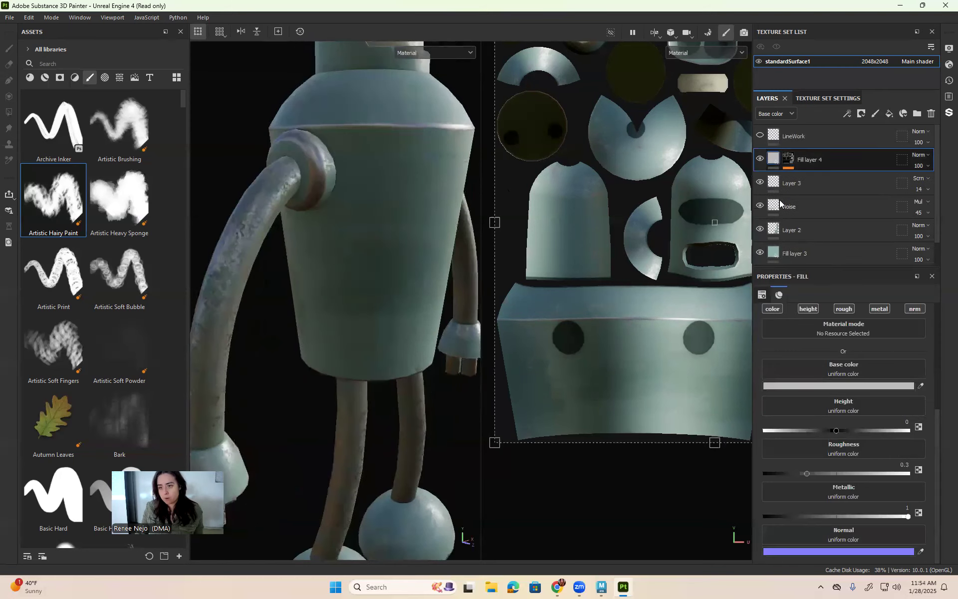
pyautogui.click(870, 385)
pyautogui.moveTo(857, 396); pyautogui.dragTo(860, 309)
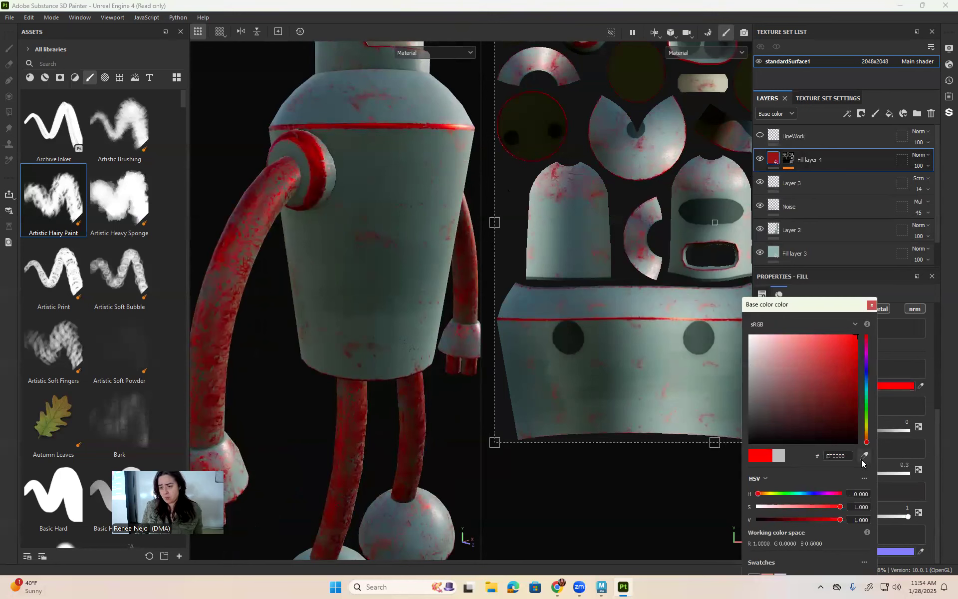
pyautogui.moveTo(869, 346); pyautogui.dragTo(869, 361)
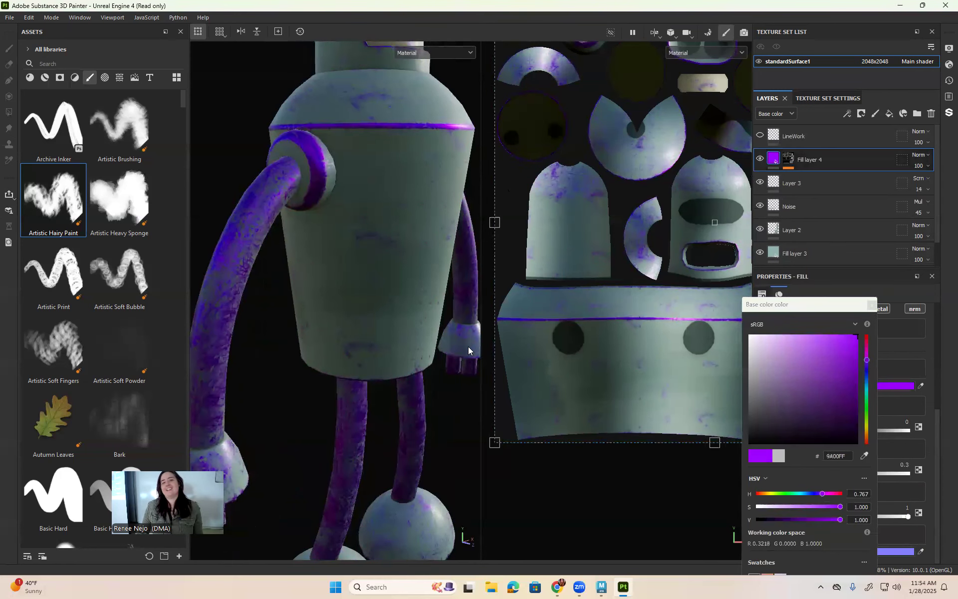
pyautogui.scroll(-5, 445, 341)
pyautogui.keyDown('alt'); pyautogui.moveTo(445, 340); pyautogui.dragTo(412, 342); pyautogui.keyUp('alt')
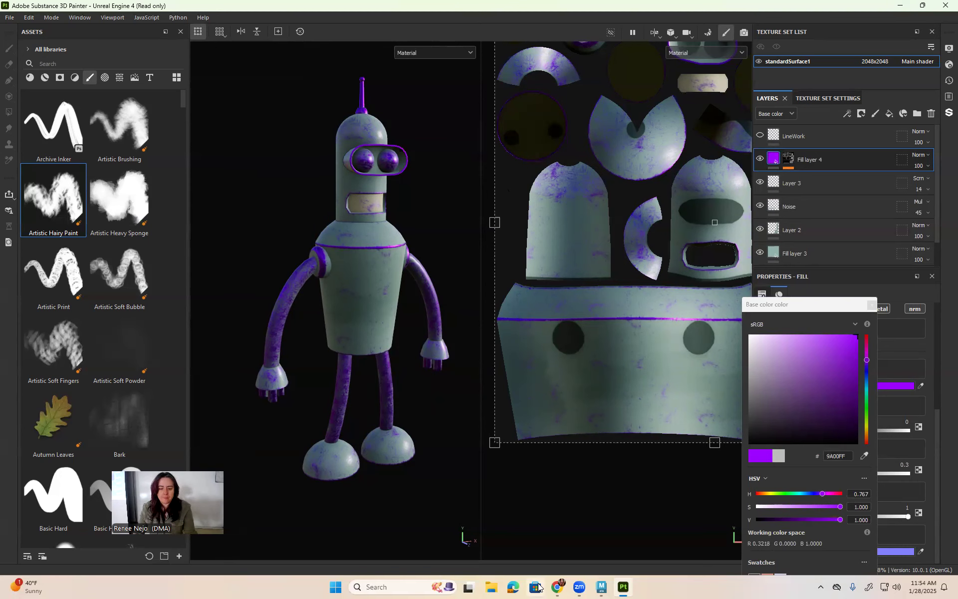
# Switch to Chrome and open the course's "Week 3 Recording - Bender Finish and Unwrap!" item and its YouTube video
pyautogui.click(558, 588)
pyautogui.scroll(-1, 275, 334)
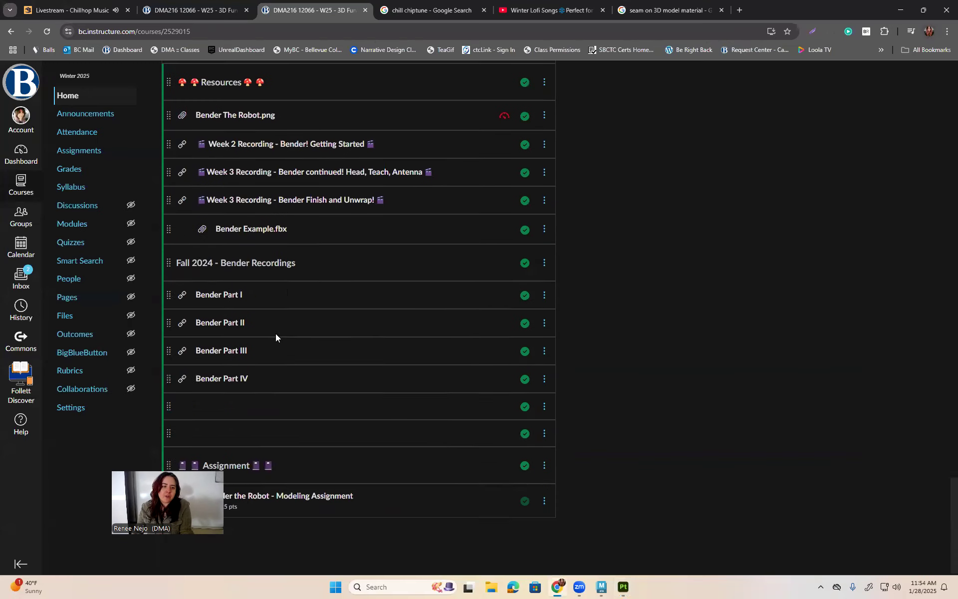
pyautogui.scroll(3, 276, 334)
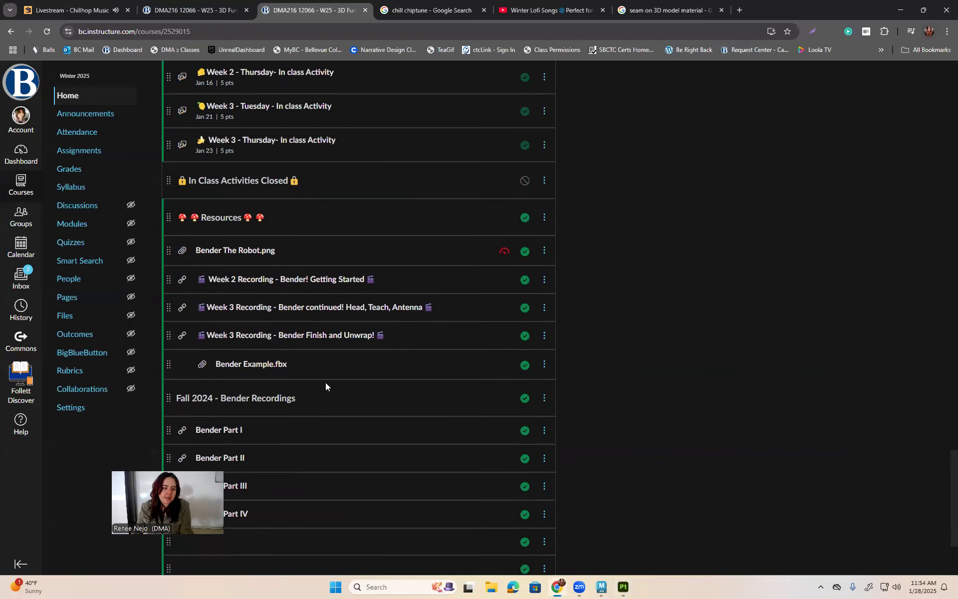
pyautogui.middleClick(319, 341)
pyautogui.click(399, 7)
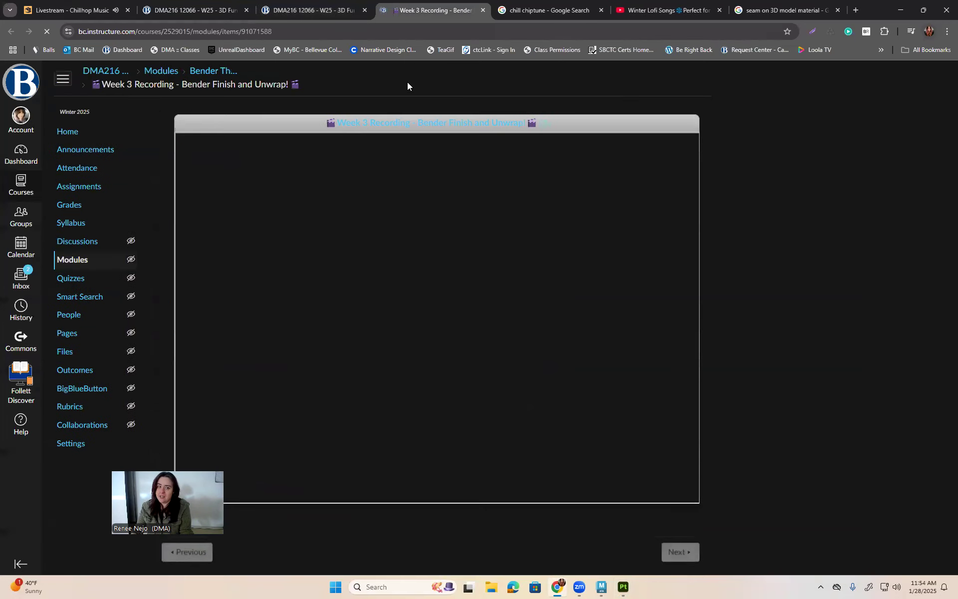
pyautogui.middleClick(468, 127)
pyautogui.click(474, 9)
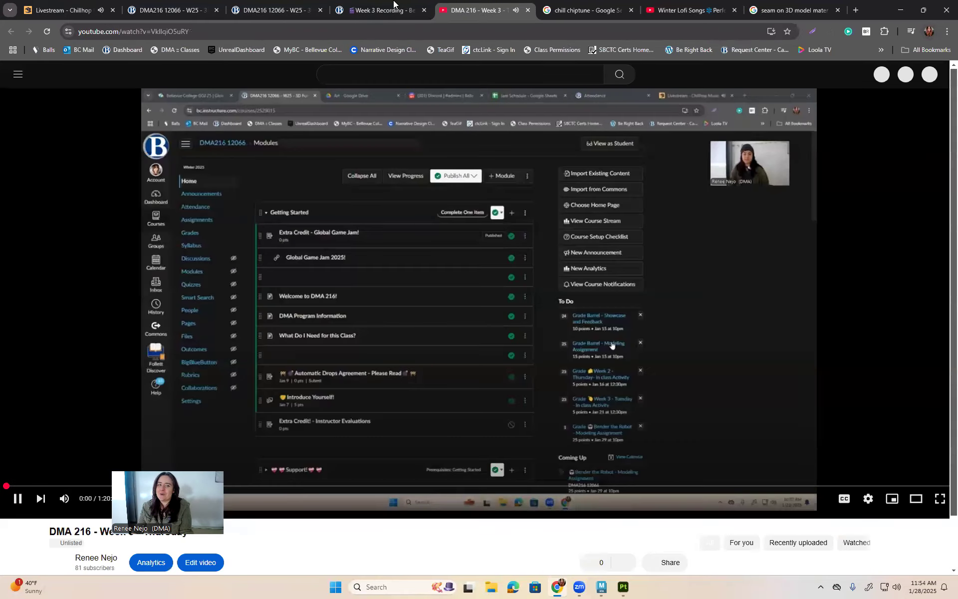
# Close the recording's video and course item pages and reload the course home page
pyautogui.click(394, 6)
pyautogui.click(528, 10)
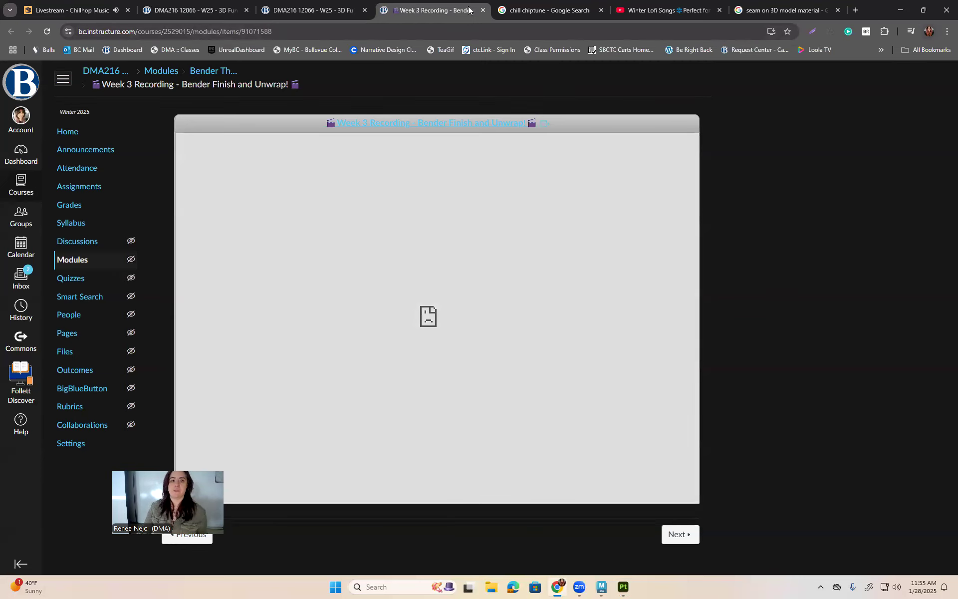
pyautogui.click(481, 10)
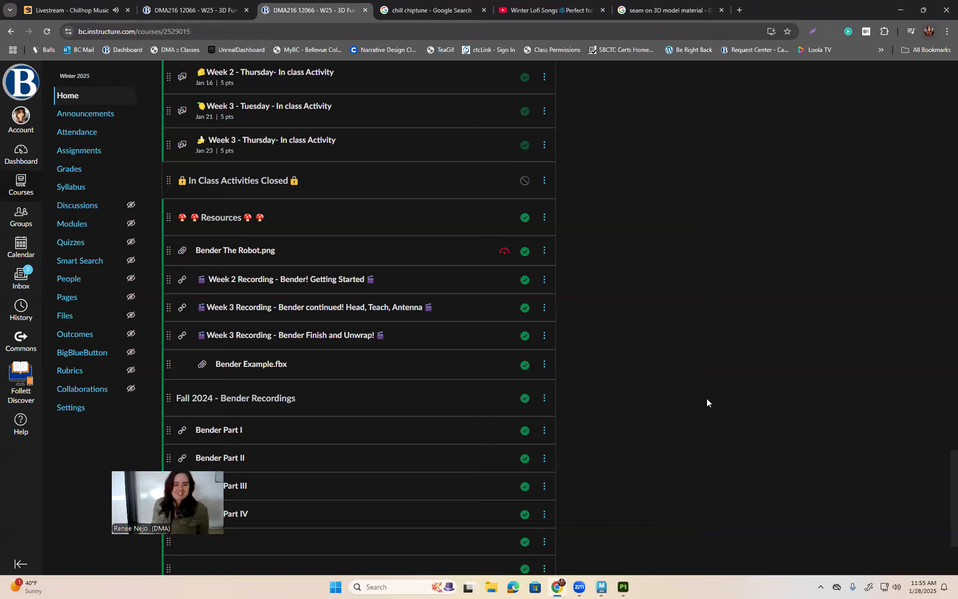
pyautogui.click(545, 336)
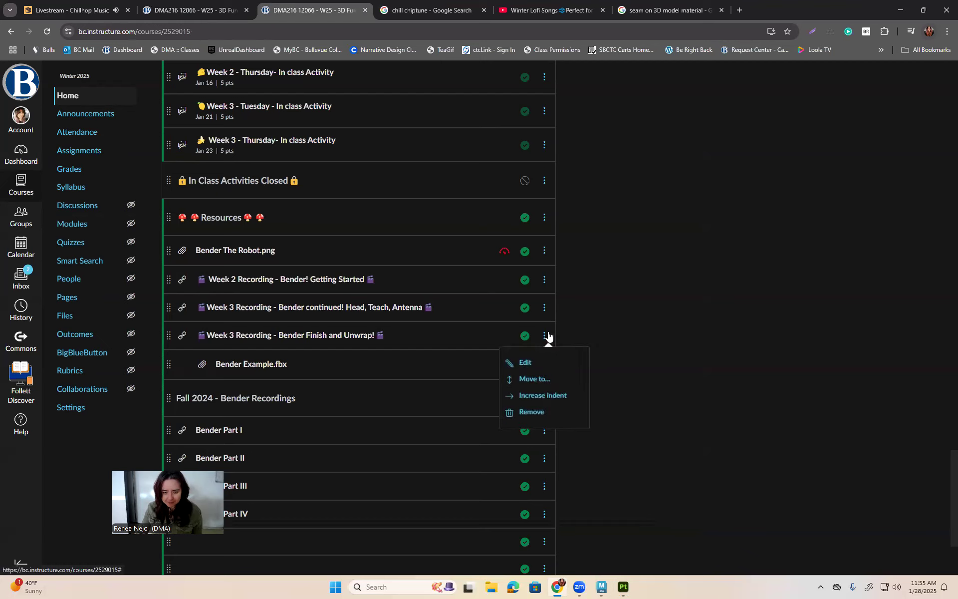
pyautogui.click(46, 33)
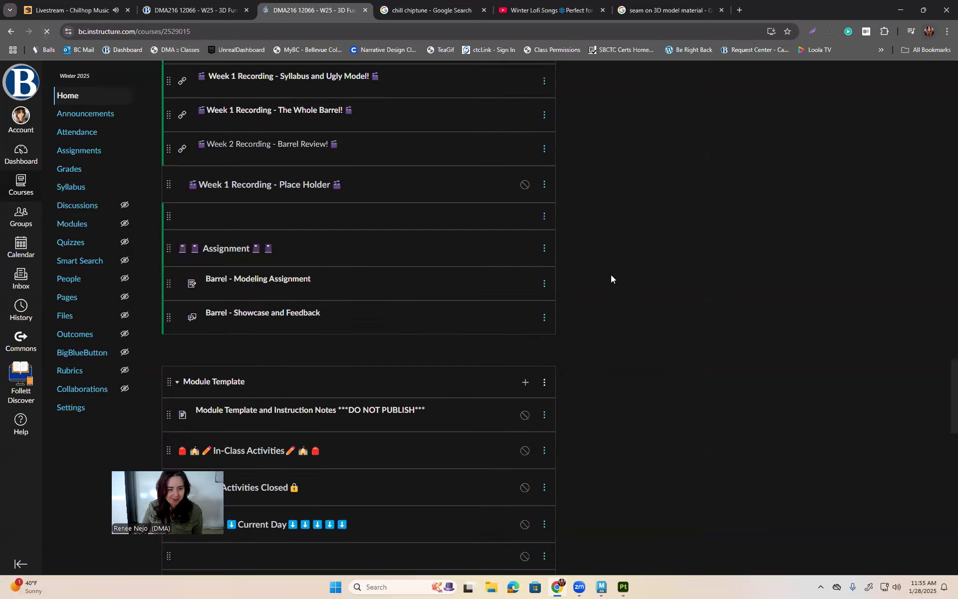
# Open the "Week 3 Recording - Bender Finish and Unwrap!" course item to check it and close its page
pyautogui.middleClick(331, 182)
pyautogui.click(418, 8)
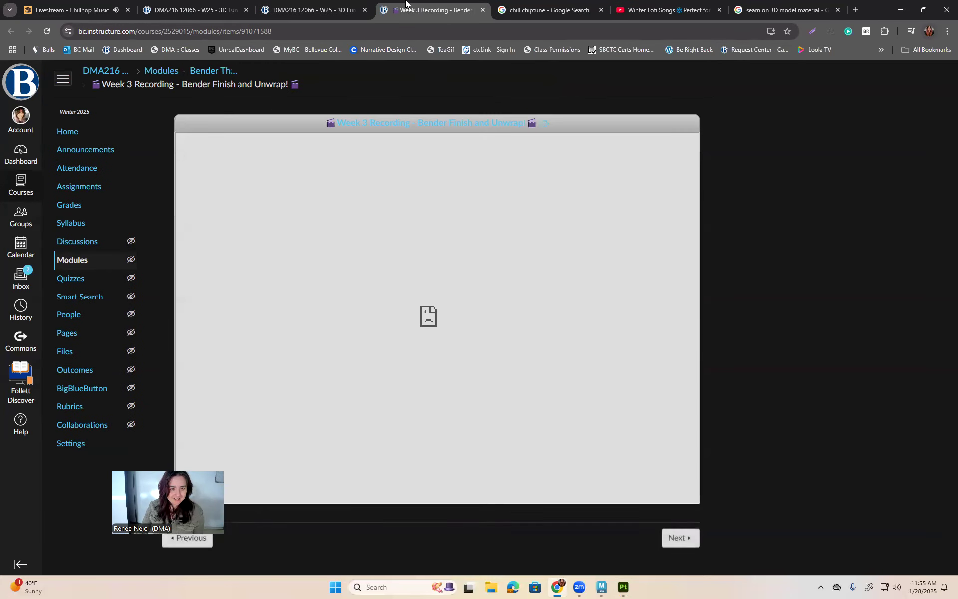
pyautogui.middleClick(417, 8)
# Edit the "Week 3 Recording - Bender Finish and Unwrap!" item's details in the module and check its page again
pyautogui.click(544, 186)
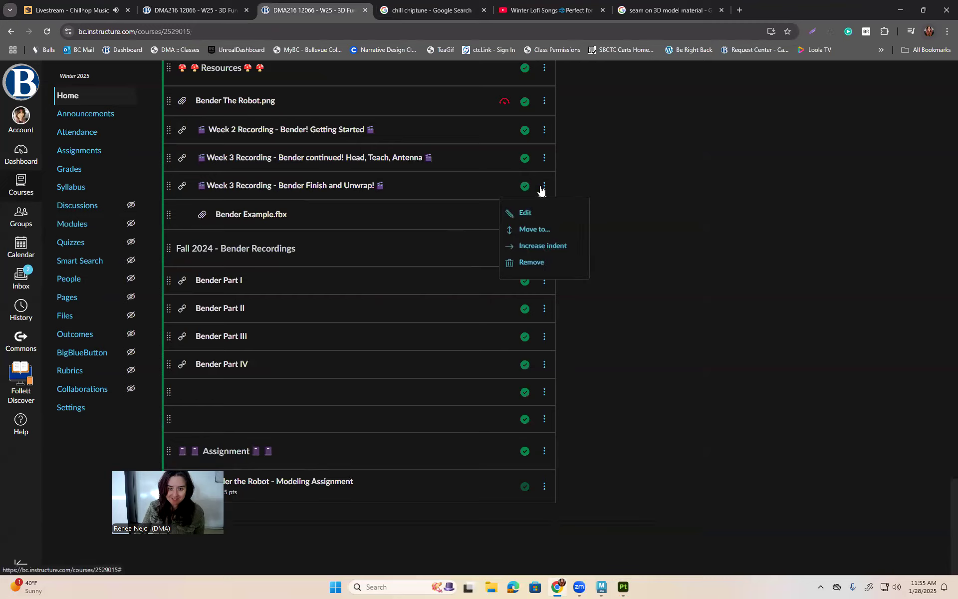
pyautogui.click(529, 212)
pyautogui.click(412, 360)
pyautogui.click(539, 409)
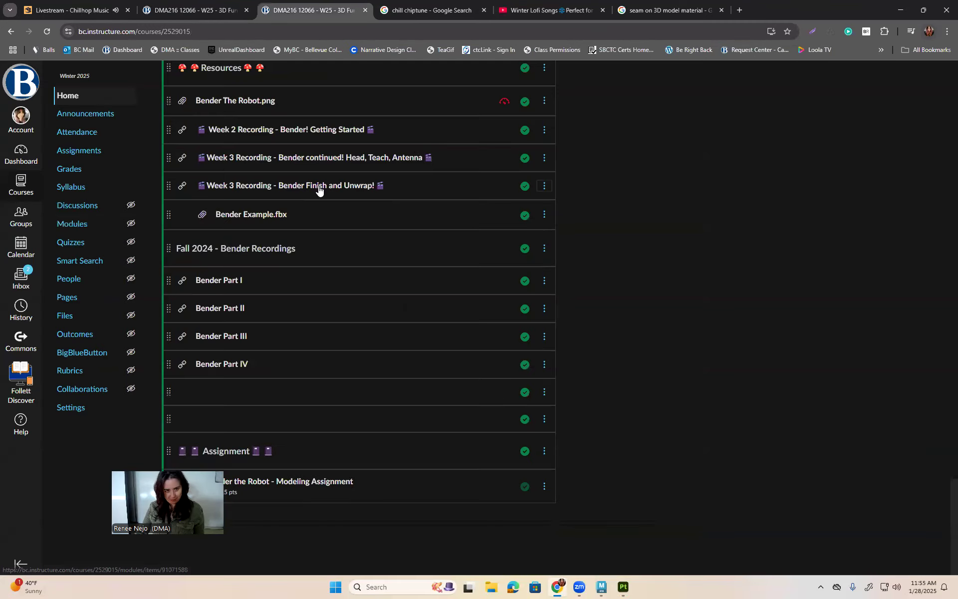
pyautogui.click(299, 186)
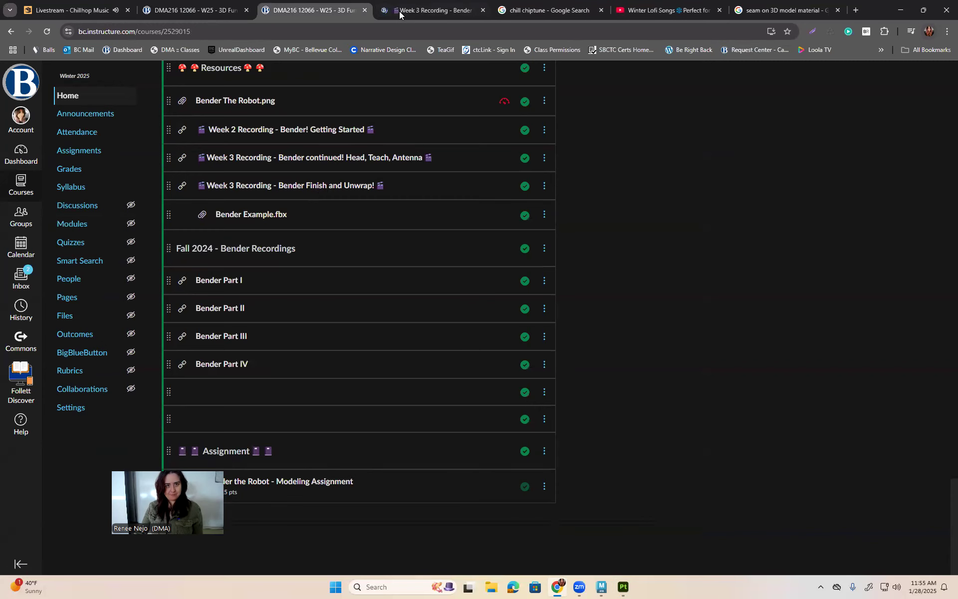
pyautogui.click(421, 9)
pyautogui.middleClick(423, 5)
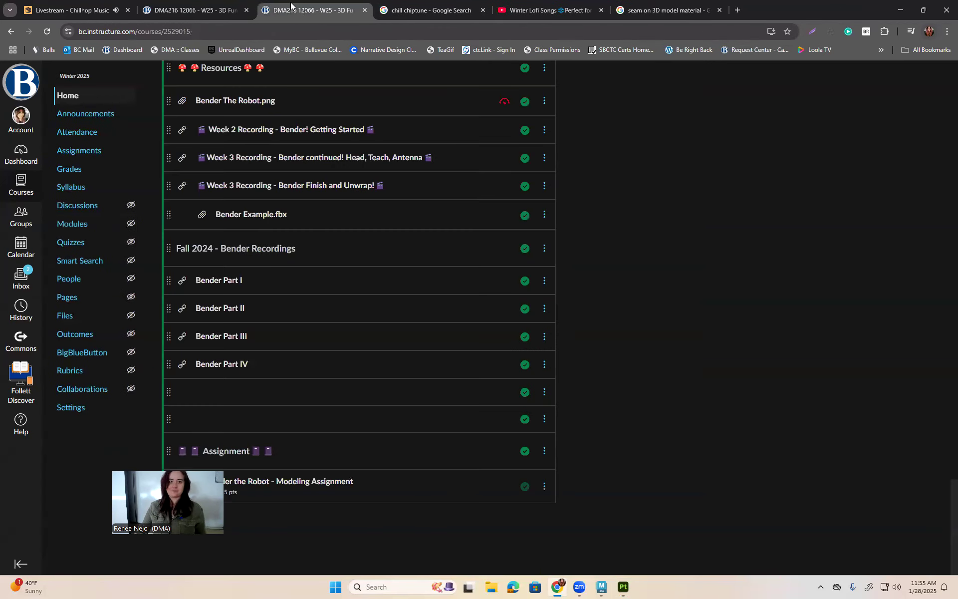
# Switch to Substance 3D Painter, view the whole robot and try to save the project
pyautogui.click(903, 10)
pyautogui.keyDown('alt'); pyautogui.moveTo(384, 386); pyautogui.dragTo(372, 412); pyautogui.keyUp('alt')
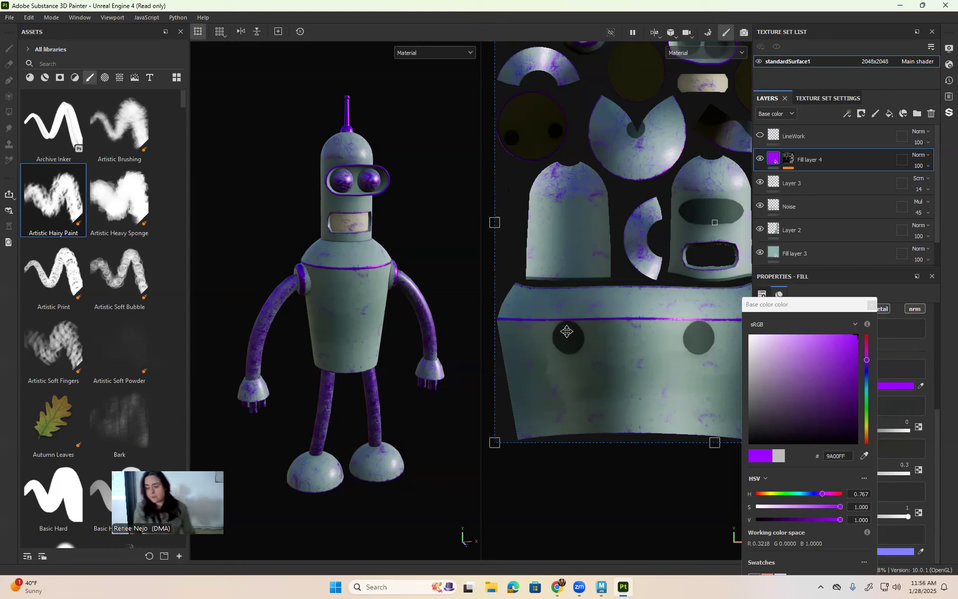
pyautogui.moveTo(793, 307); pyautogui.dragTo(654, 223)
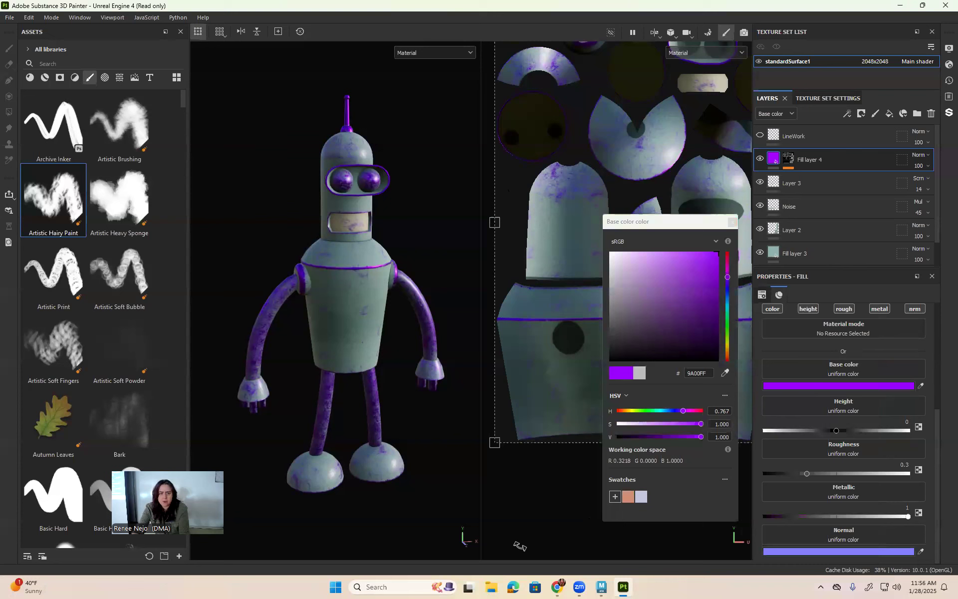
pyautogui.keyDown('alt'); pyautogui.moveTo(415, 427); pyautogui.dragTo(433, 428); pyautogui.keyUp('alt')
pyautogui.hotkey('ctrl', 's')
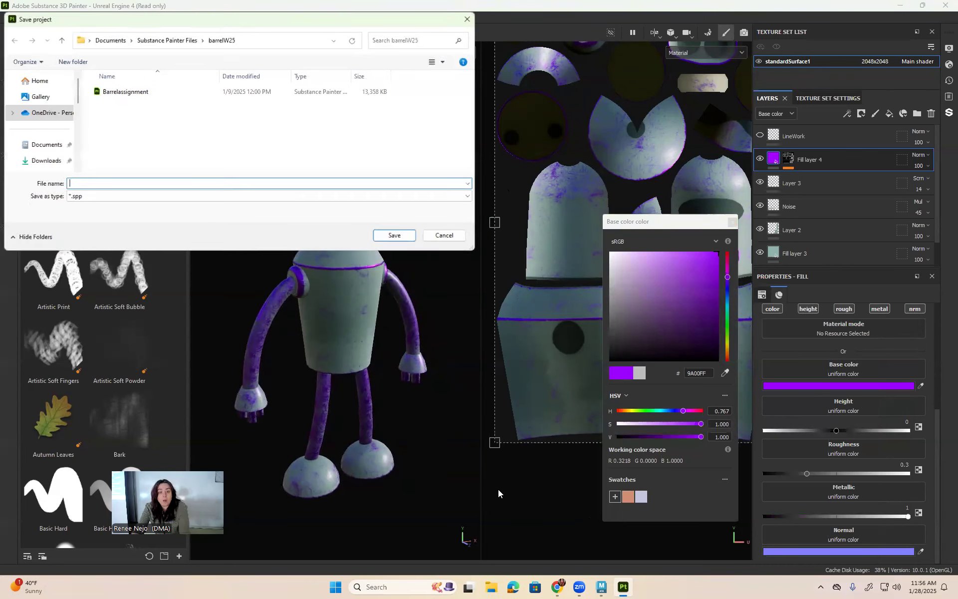
pyautogui.click(467, 19)
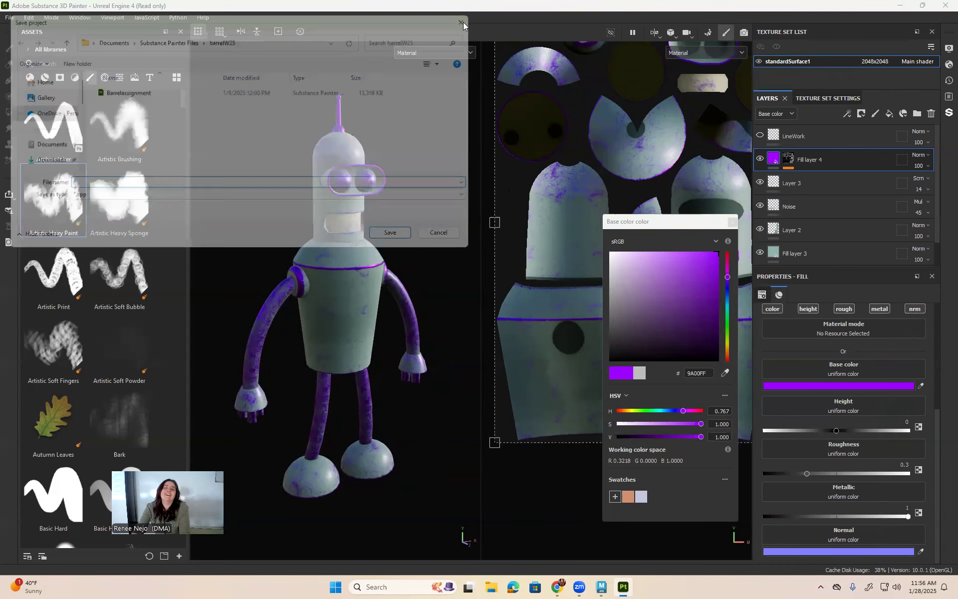
# Switch to Chrome, open the Bender the Robot - Modeling Assignment and read its requirements, highlighting the FBX export and render specifications
pyautogui.click(558, 587)
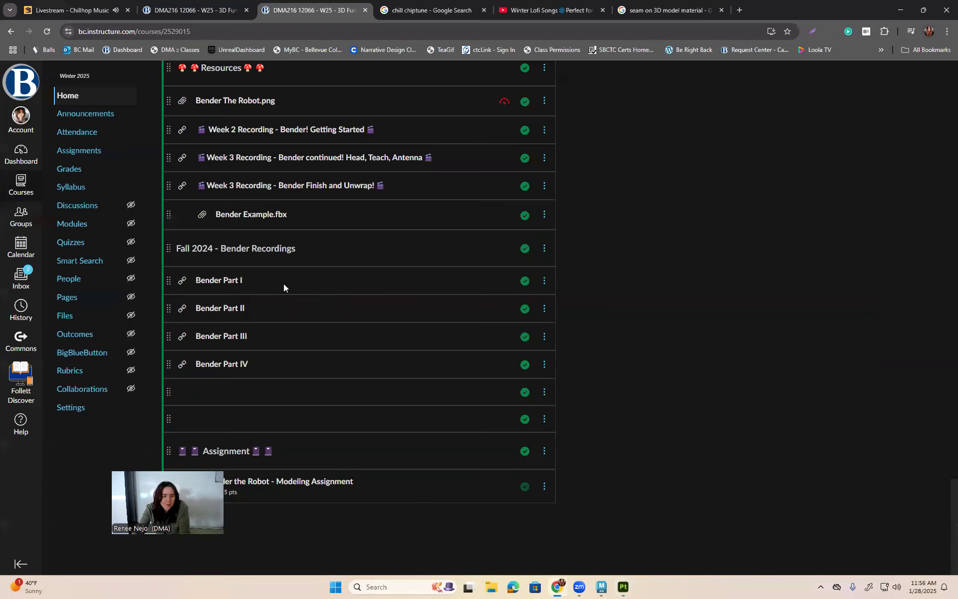
pyautogui.click(291, 484)
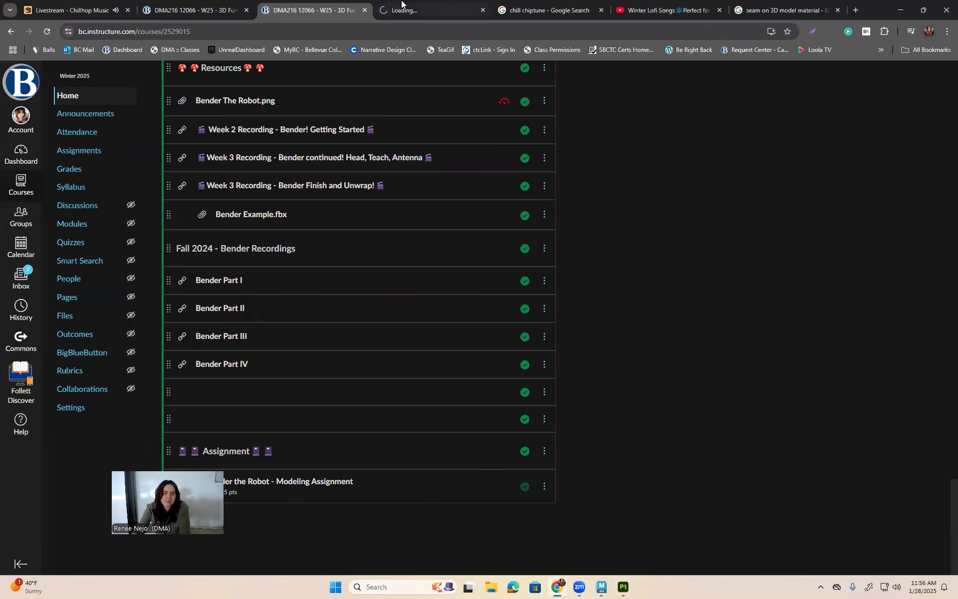
pyautogui.scroll(-10, 419, 245)
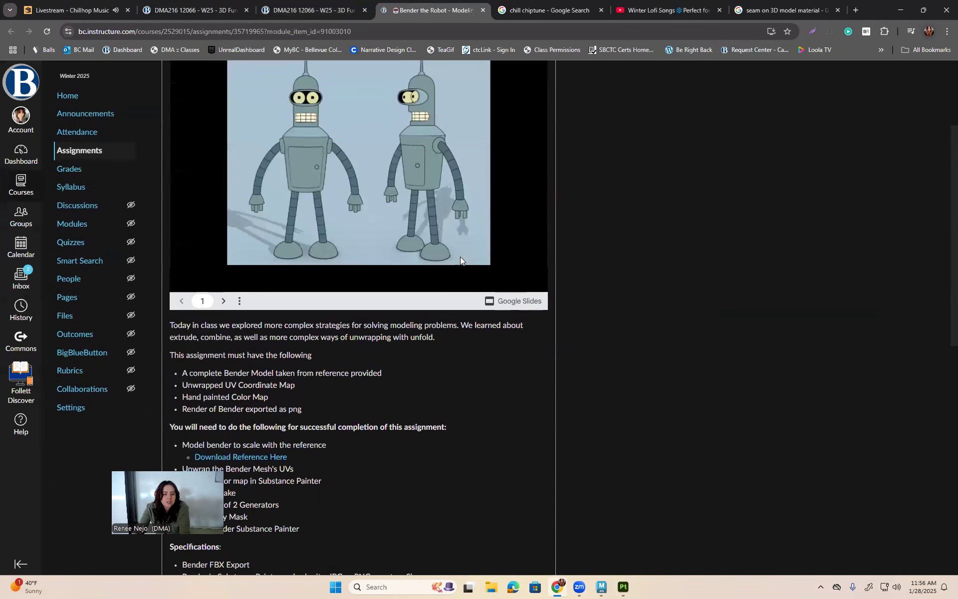
pyautogui.doubleClick(229, 217)
pyautogui.doubleClick(243, 230)
pyautogui.tripleClick(244, 230)
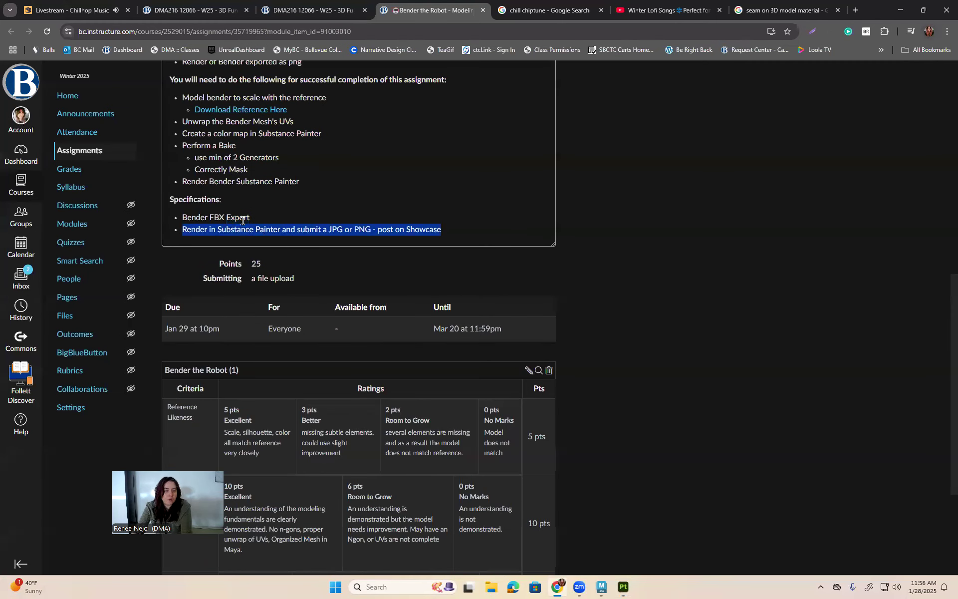
pyautogui.doubleClick(242, 218)
pyautogui.tripleClick(242, 220)
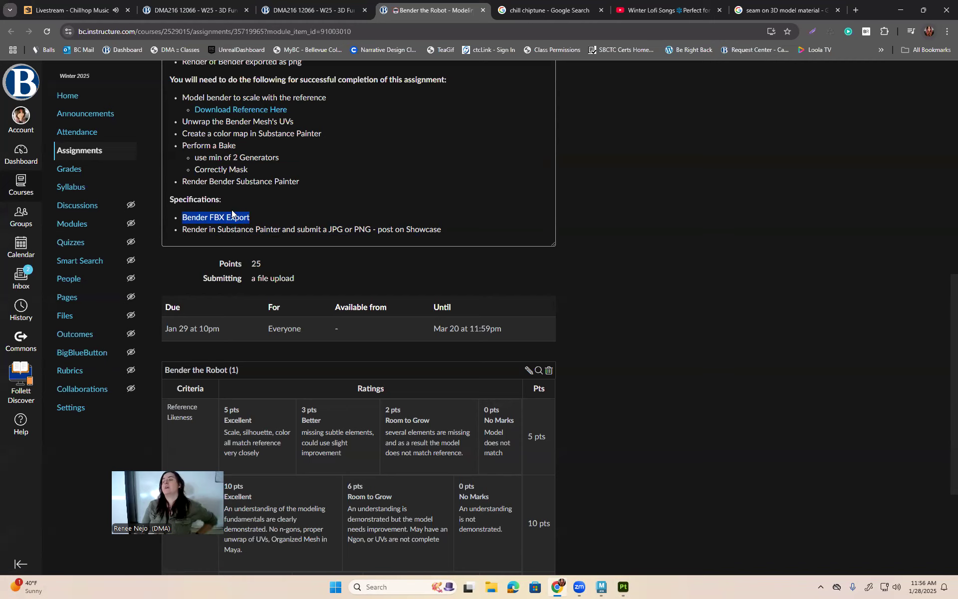
pyautogui.scroll(1, 318, 252)
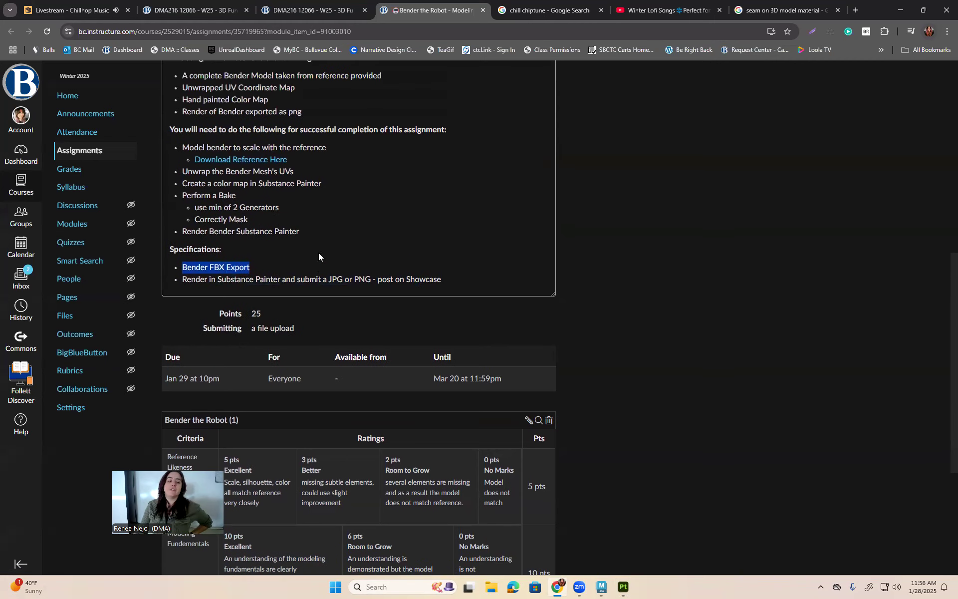
pyautogui.tripleClick(320, 280)
# Switch to Substance 3D Painter, close the base color picker, start an Iray render and move both settings windows clear of the robot
pyautogui.click(623, 587)
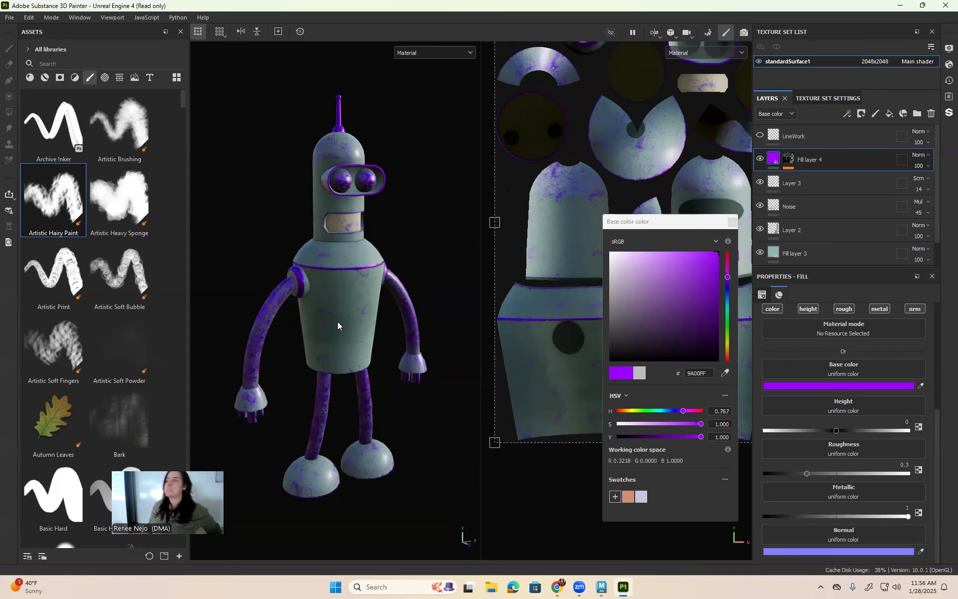
pyautogui.click(731, 221)
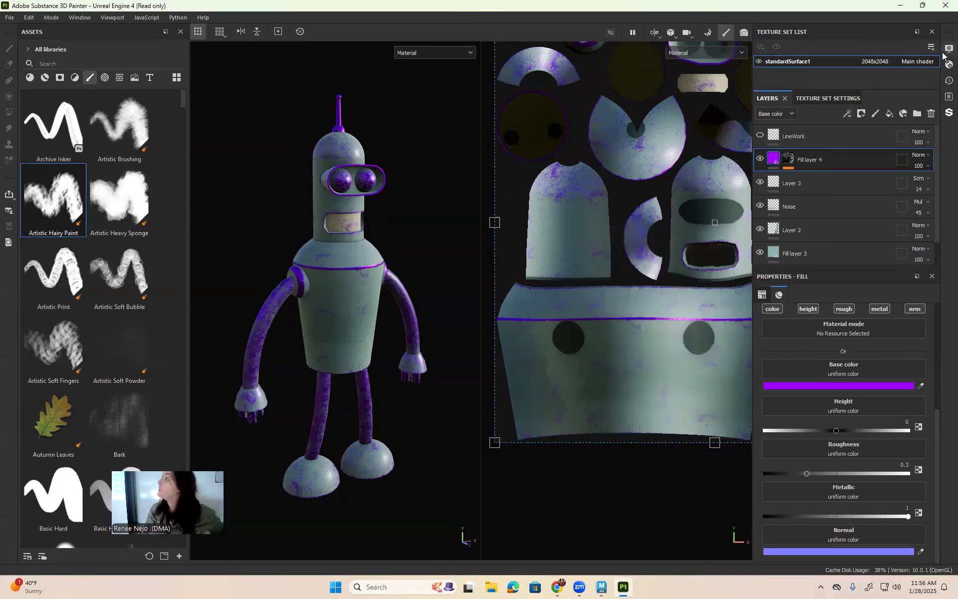
pyautogui.click(744, 33)
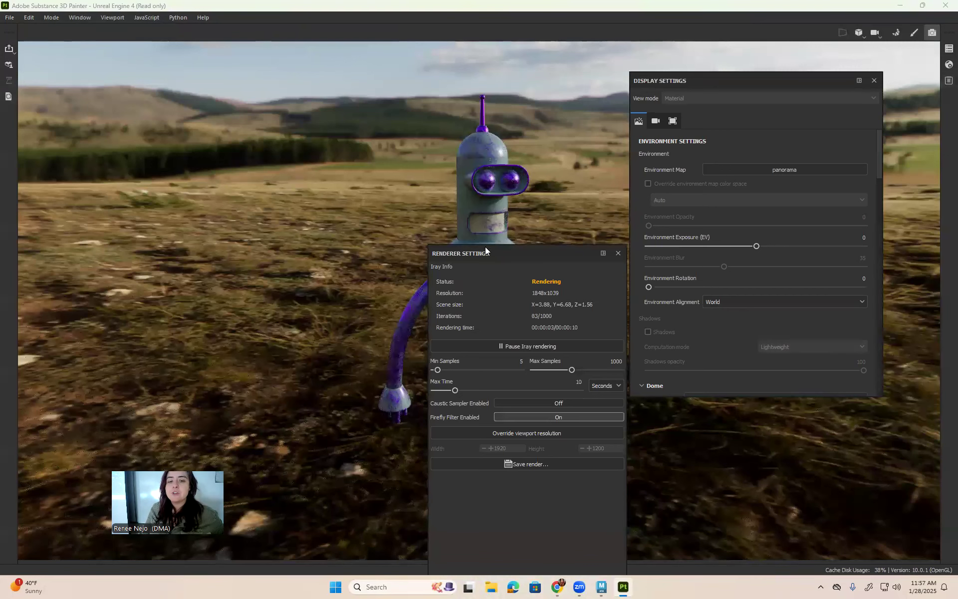
pyautogui.moveTo(485, 248); pyautogui.dragTo(118, 161)
pyautogui.moveTo(60, 133); pyautogui.dragTo(85, 132)
pyautogui.moveTo(752, 85); pyautogui.dragTo(847, 89)
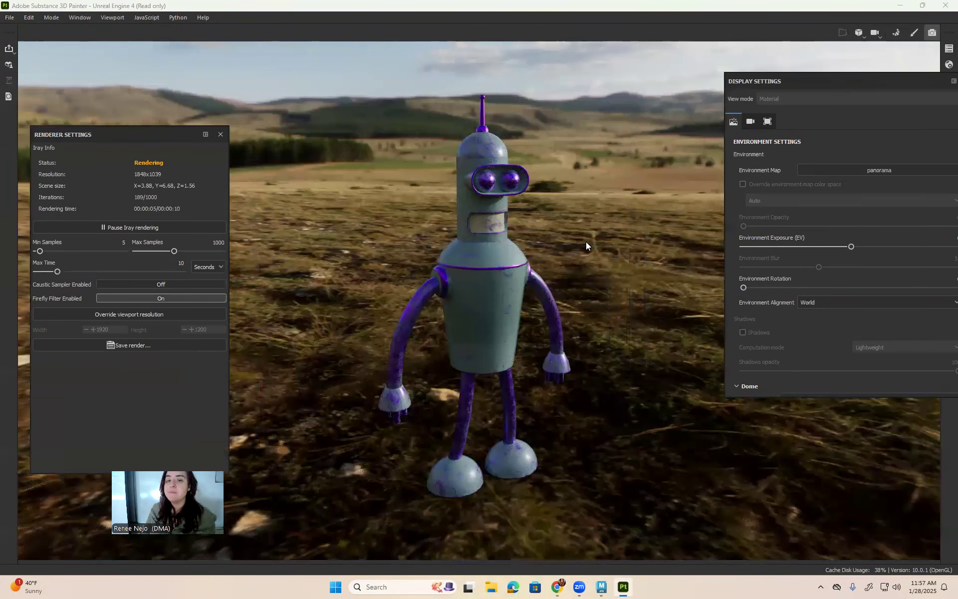
# Frame the whole robot from a lower camera angle against the hills and sky in the Iray render, and reposition the renderer settings window
pyautogui.keyDown('alt'); pyautogui.moveTo(594, 241); pyautogui.dragTo(580, 289, button='right'); pyautogui.keyUp('alt')
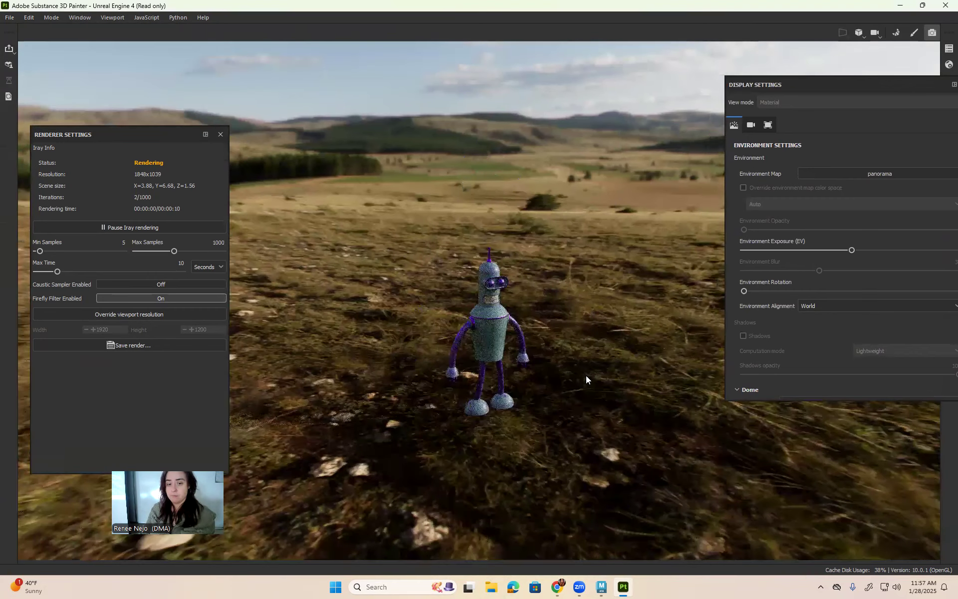
pyautogui.scroll(-5, 586, 376)
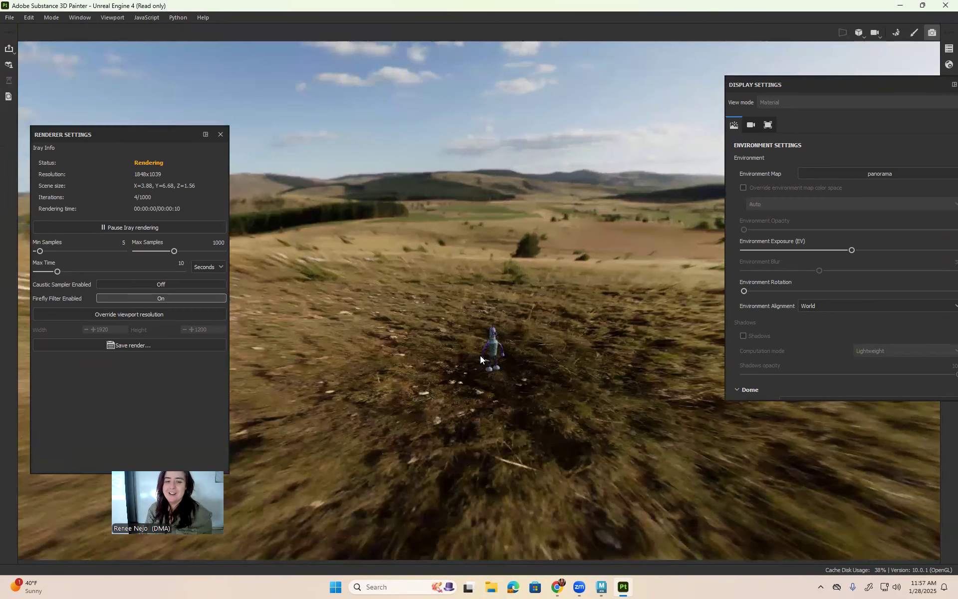
pyautogui.scroll(5, 489, 359)
pyautogui.scroll(3, 490, 359)
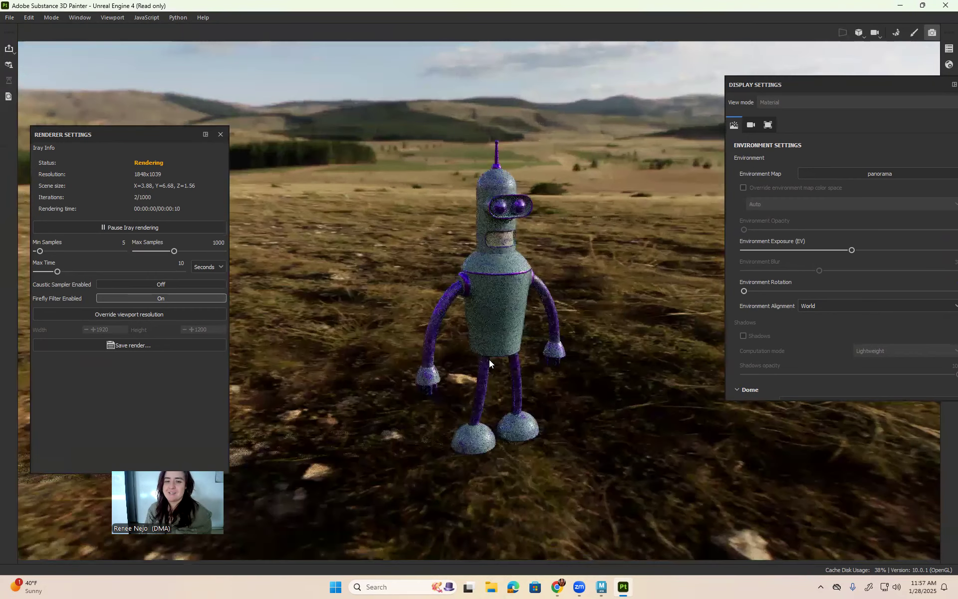
pyautogui.scroll(2, 585, 307)
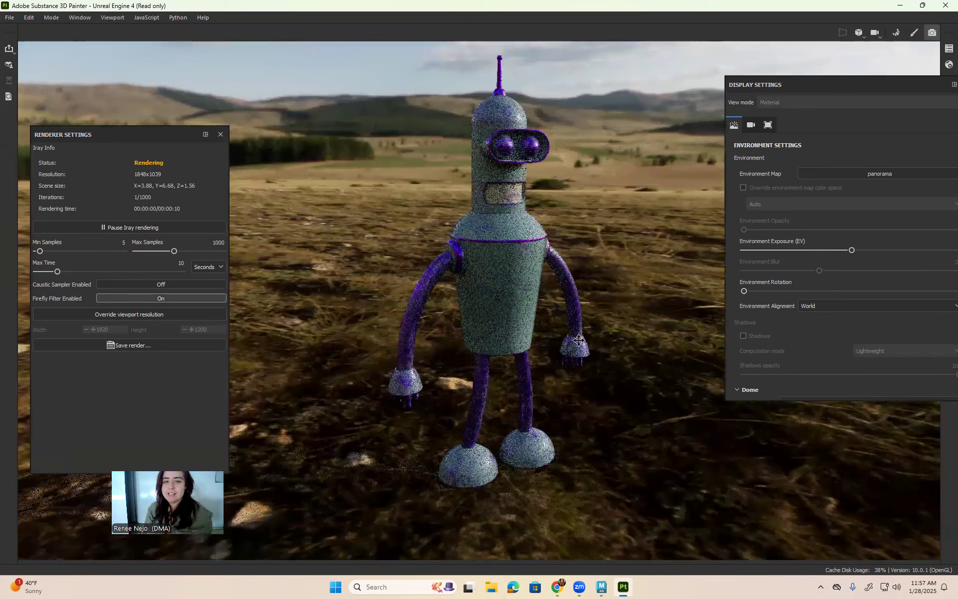
pyautogui.scroll(1, 577, 340)
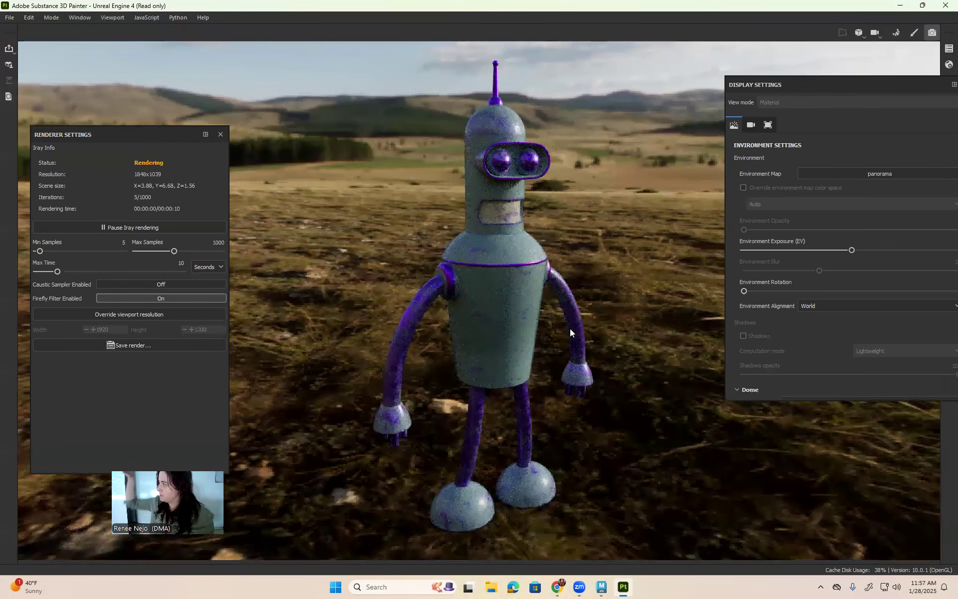
pyautogui.keyDown('alt'); pyautogui.moveTo(524, 304); pyautogui.dragTo(528, 272); pyautogui.keyUp('alt')
pyautogui.keyDown('alt'); pyautogui.moveTo(529, 271); pyautogui.dragTo(530, 266, button='middle'); pyautogui.keyUp('alt')
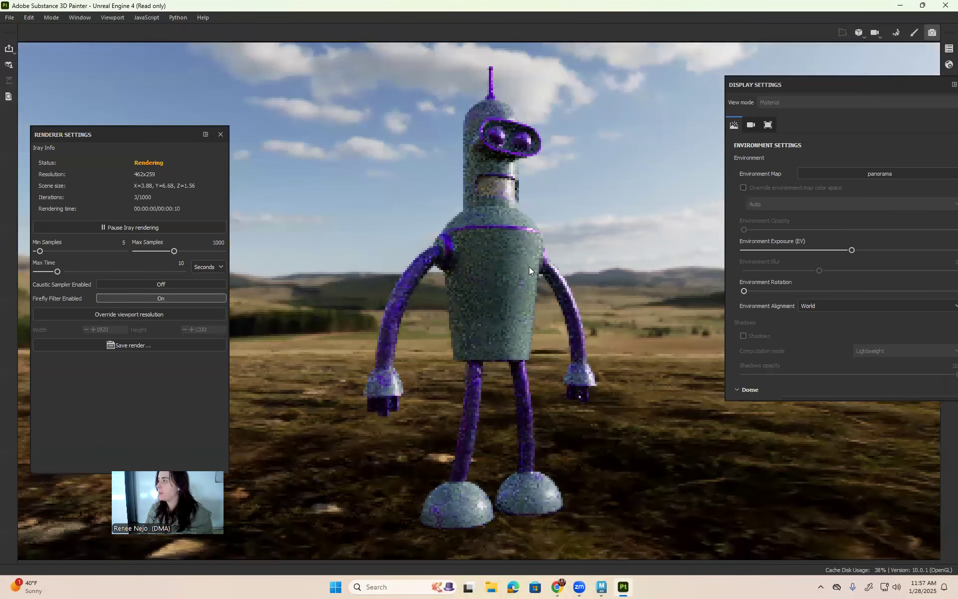
pyautogui.keyDown('alt'); pyautogui.moveTo(585, 311); pyautogui.dragTo(444, 314); pyautogui.keyUp('alt')
pyautogui.keyDown('alt'); pyautogui.moveTo(432, 312); pyautogui.dragTo(431, 313, button='right'); pyautogui.keyUp('alt')
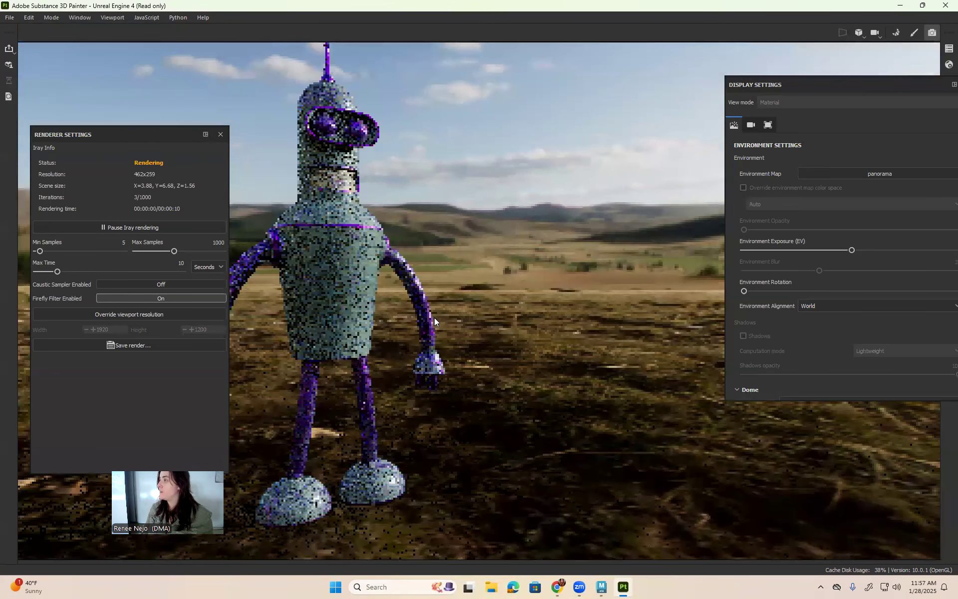
pyautogui.scroll(-2, 456, 322)
pyautogui.keyDown('alt'); pyautogui.moveTo(456, 330); pyautogui.dragTo(501, 332, button='middle'); pyautogui.keyUp('alt')
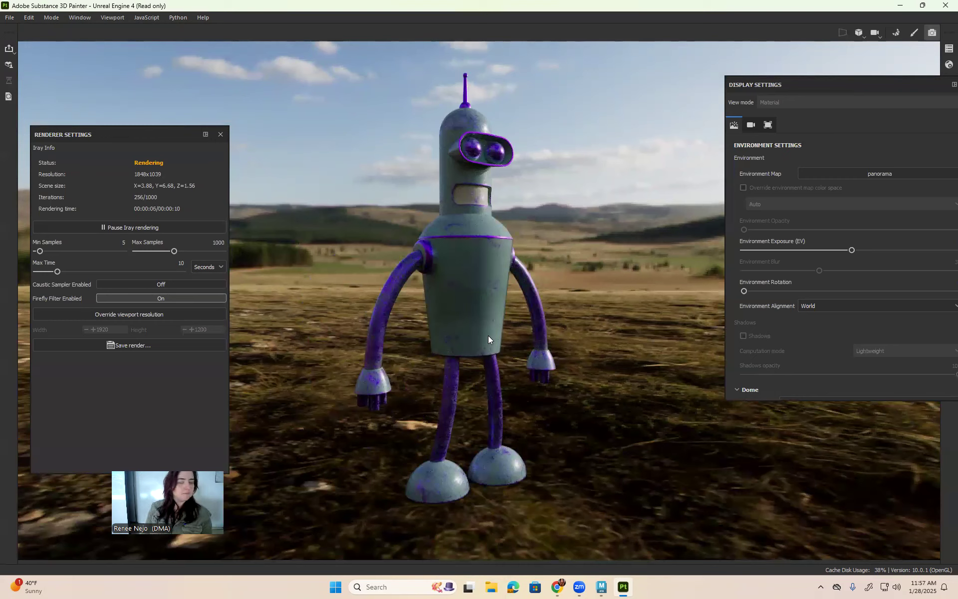
pyautogui.moveTo(143, 132); pyautogui.dragTo(234, 98)
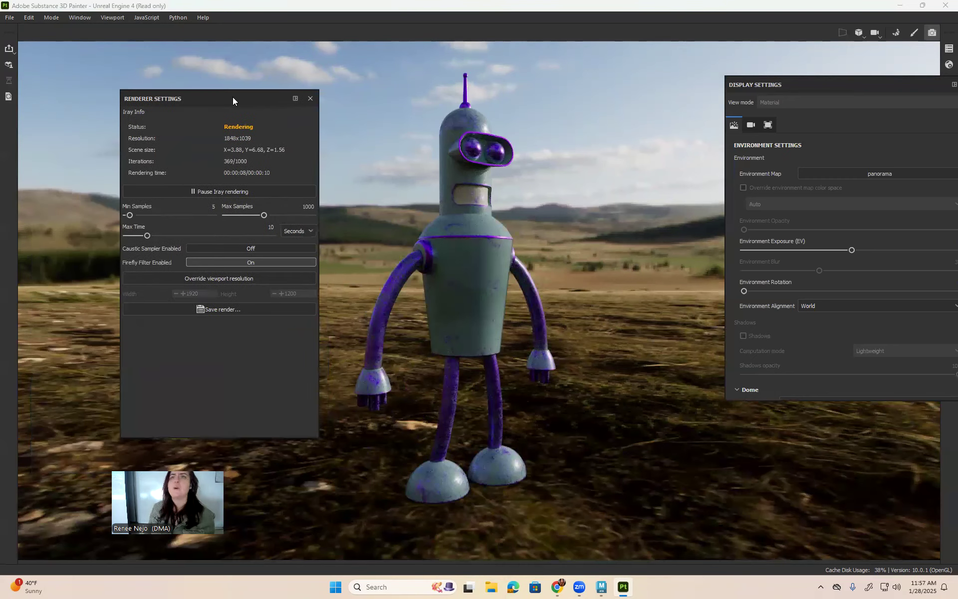